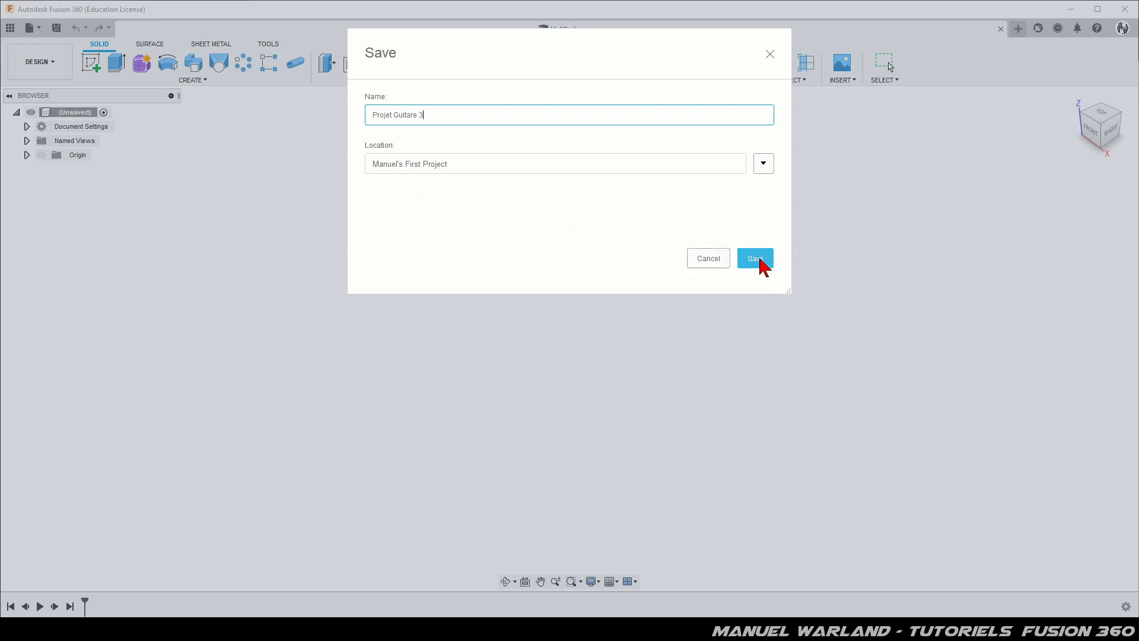
Save the design as Projet Guitare 3 and add an internal component named Manche to it.
click(756, 258)
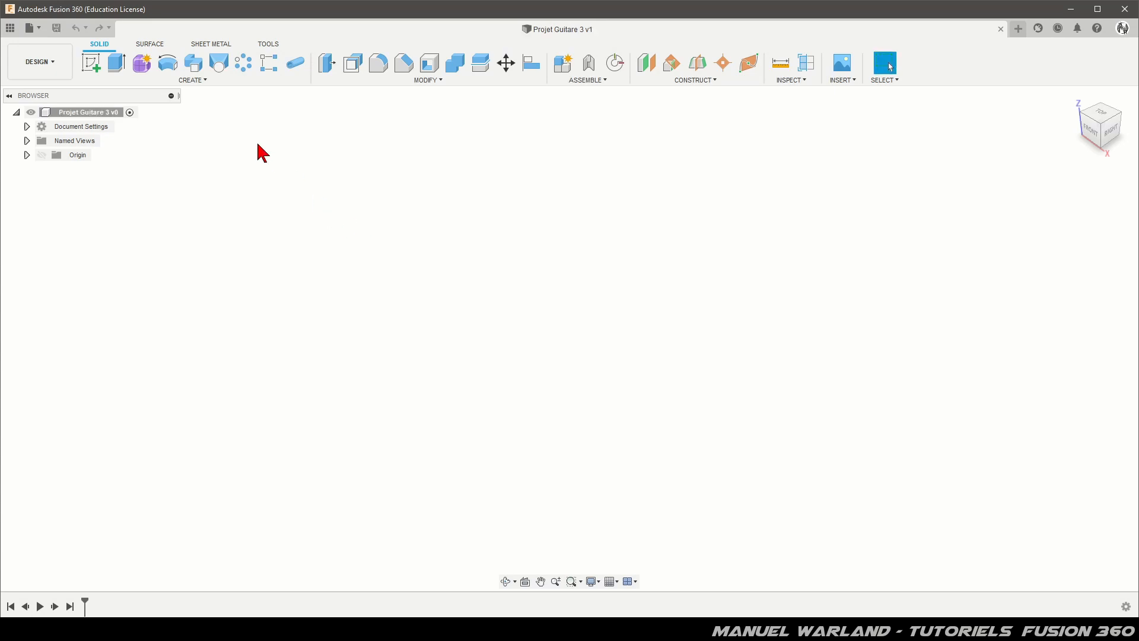
right_click(76, 116)
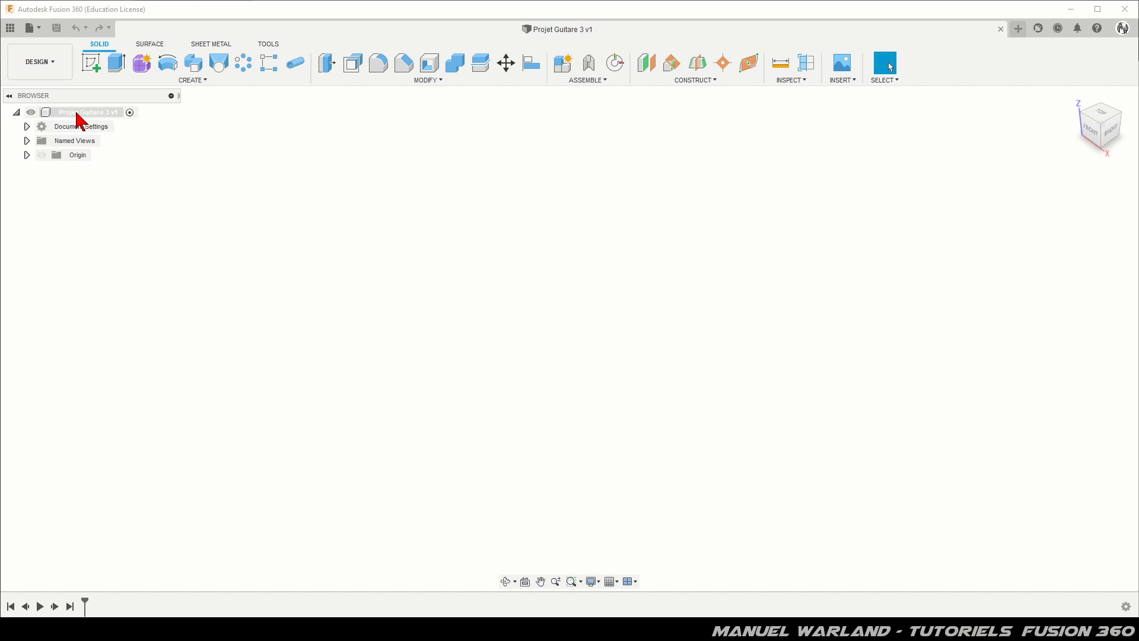
click(110, 121)
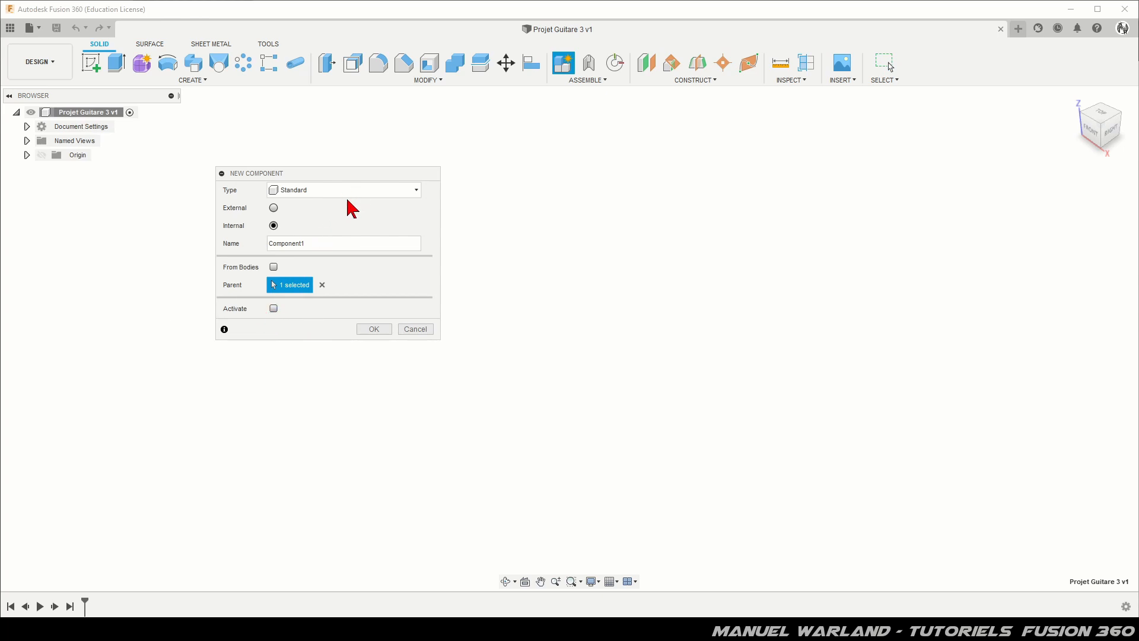
double_click(321, 246)
text(Manche)
key(Return)
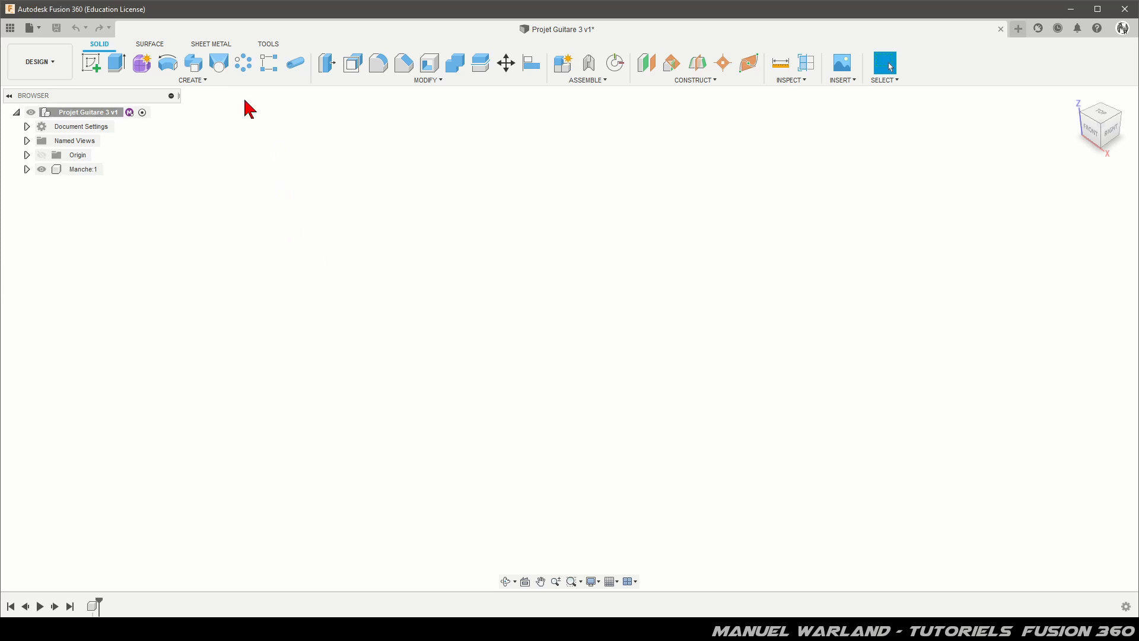
Add a second internal component named FretBoard under the top-level design.
right_click(109, 115)
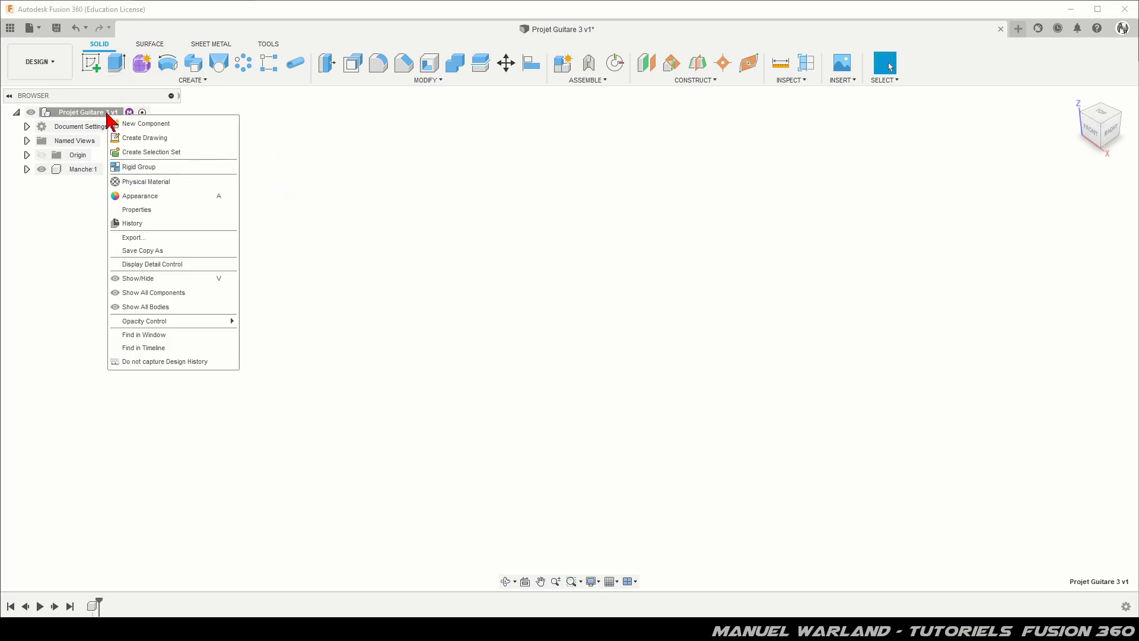
click(129, 124)
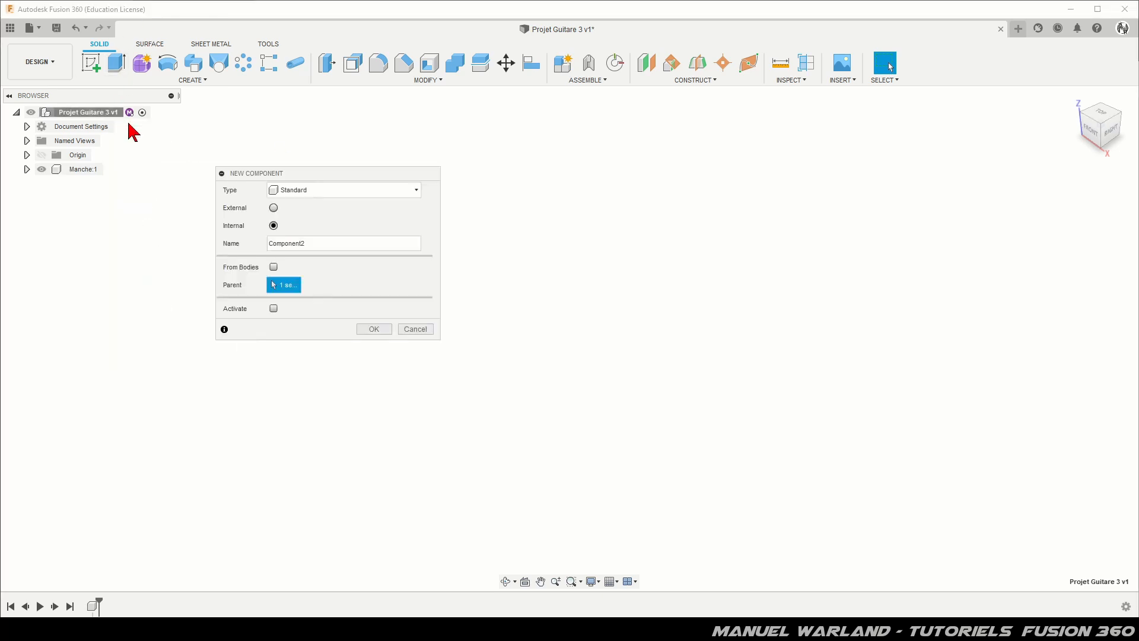
double_click(324, 243)
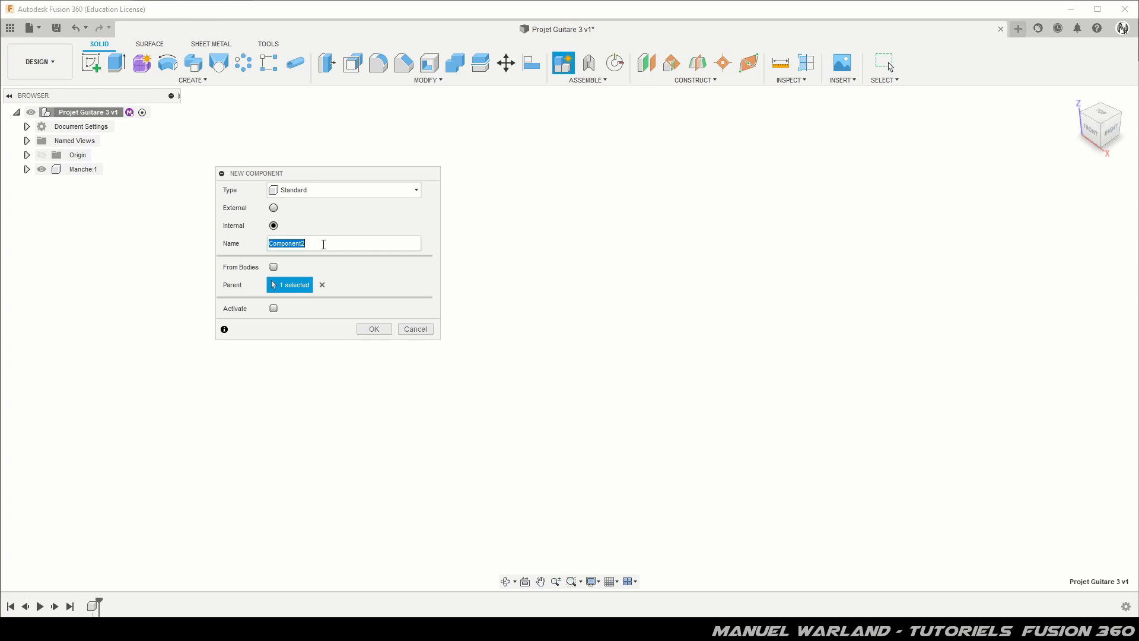
text(F)
text(retBoard)
key(Return)
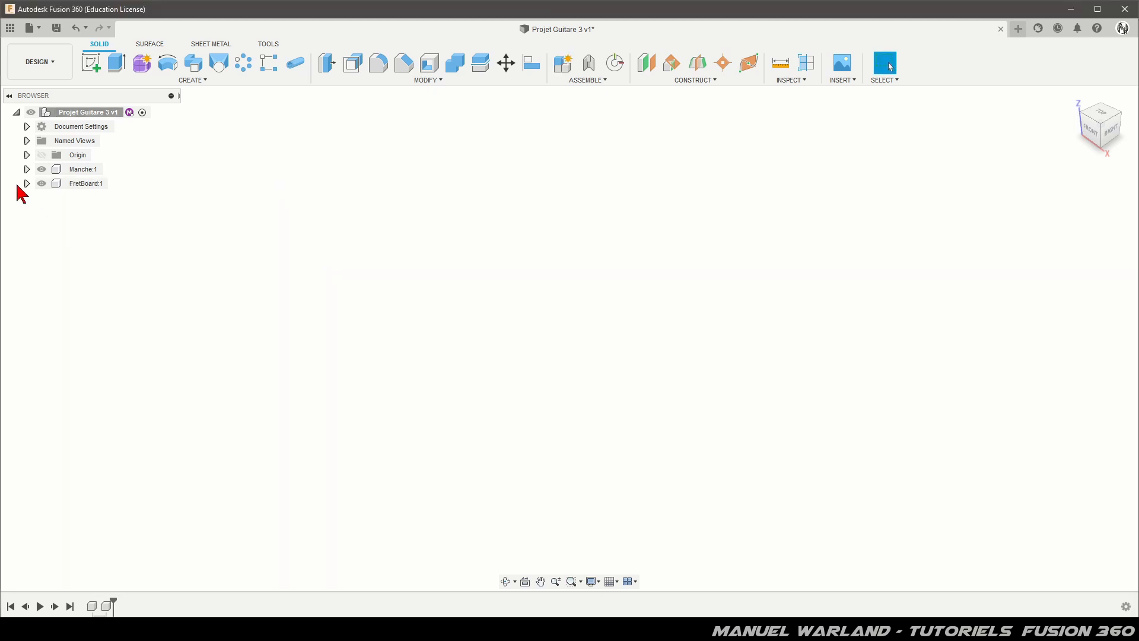
Add a third internal component named Repères under the top-level design.
right_click(102, 113)
click(137, 123)
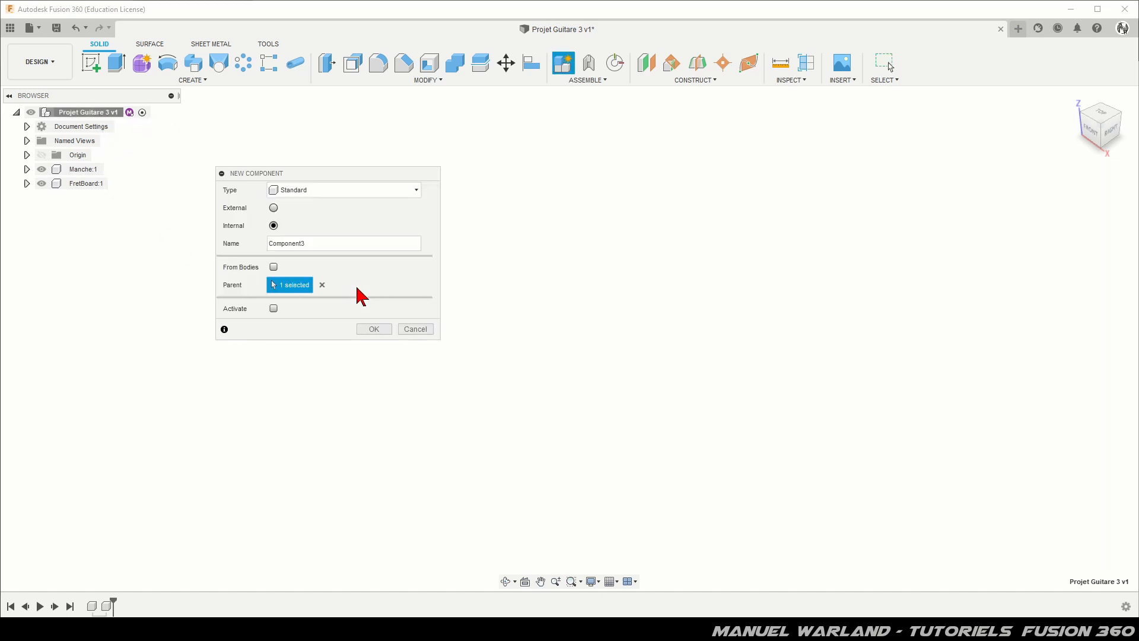
double_click(325, 246)
text(R)
key(Return)
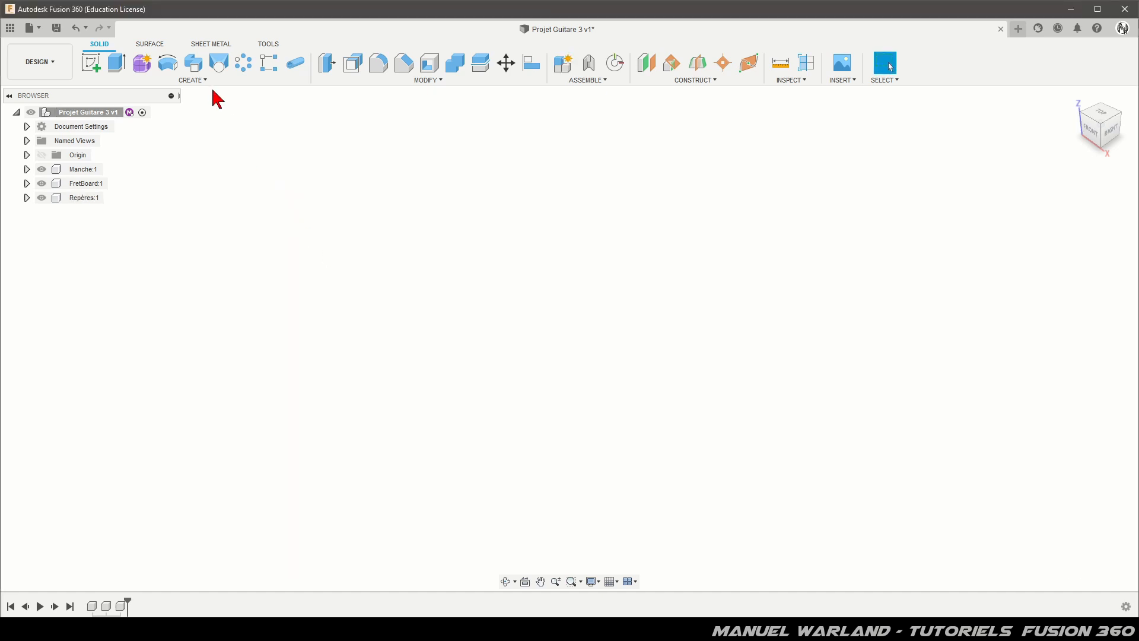
Add a fourth internal component named Frettage under the top-level design.
right_click(99, 114)
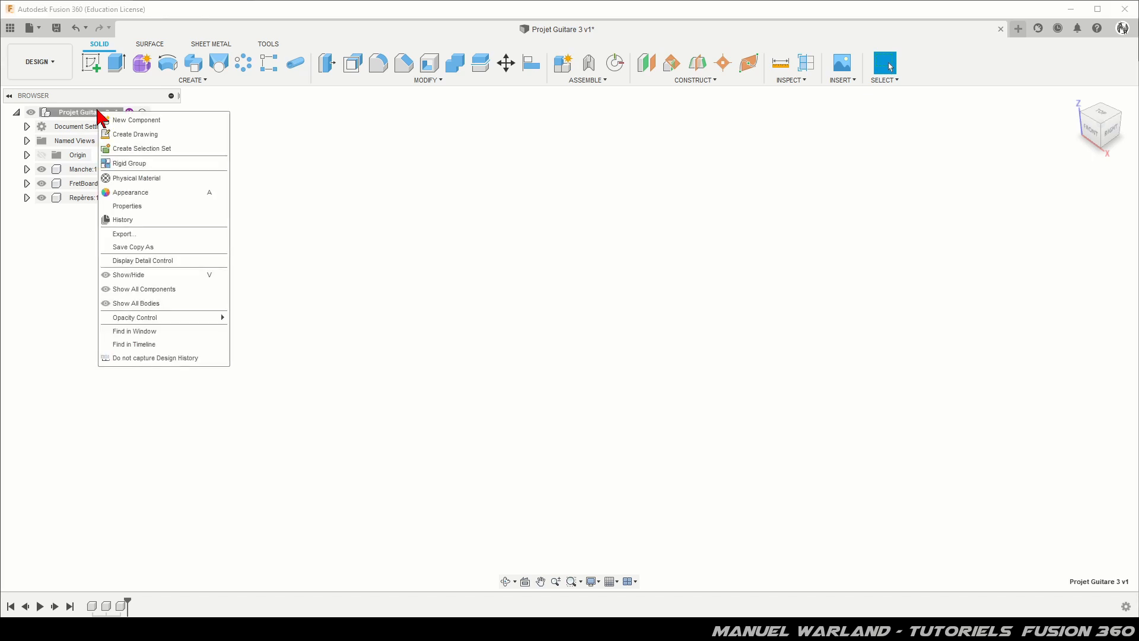
click(145, 121)
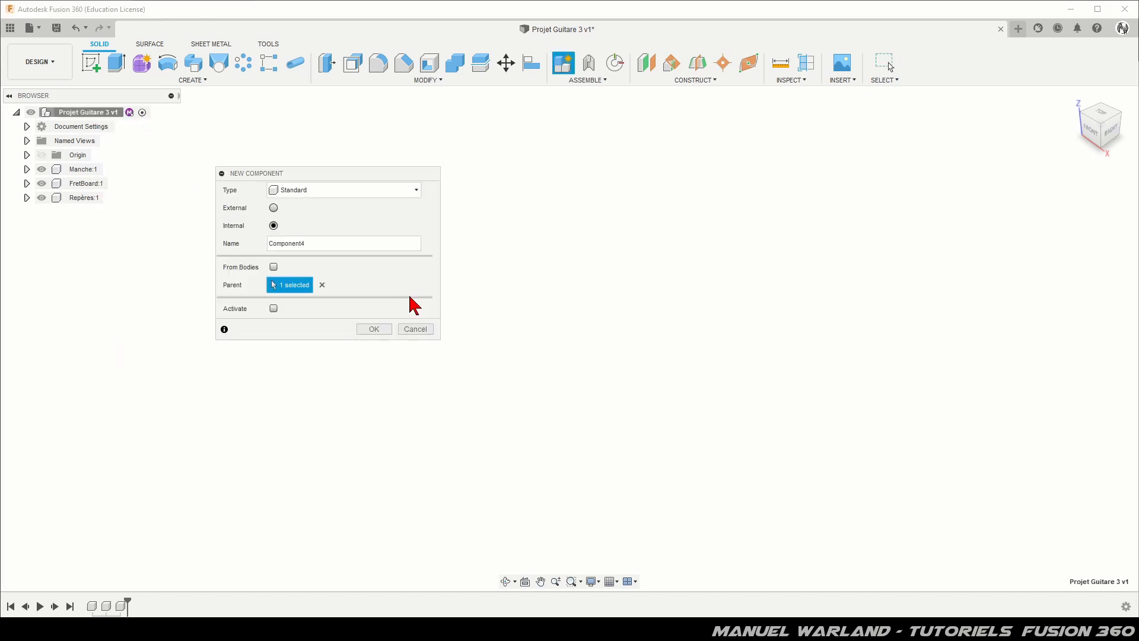
double_click(342, 244)
text(Frettage)
key(Return)
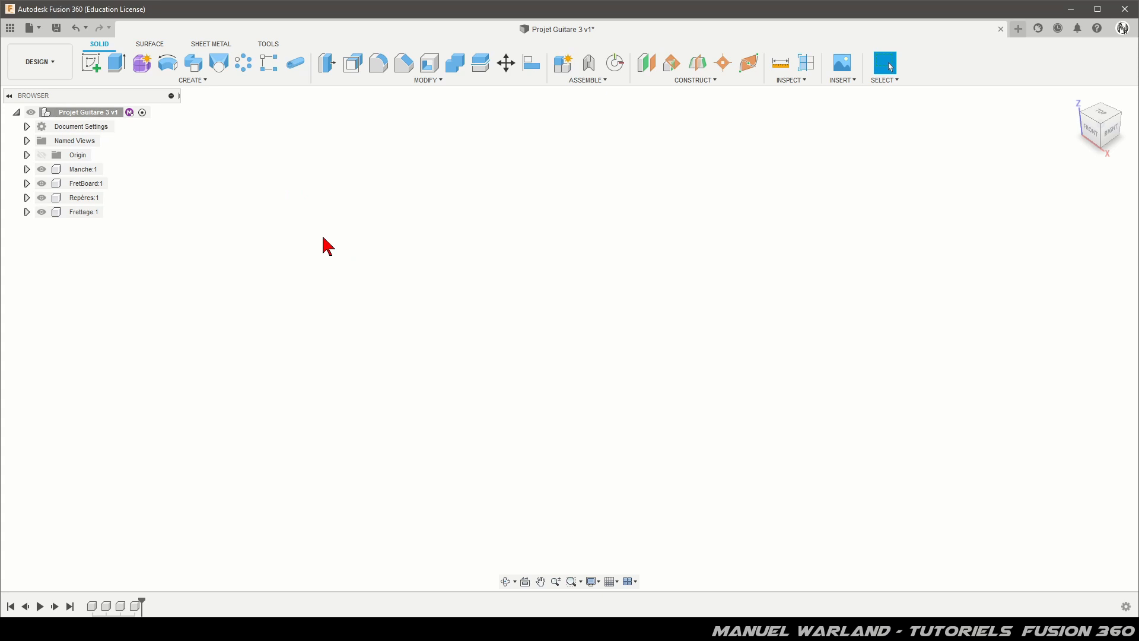
Add a fifth internal component named Corps Guitare under the top-level design.
right_click(102, 118)
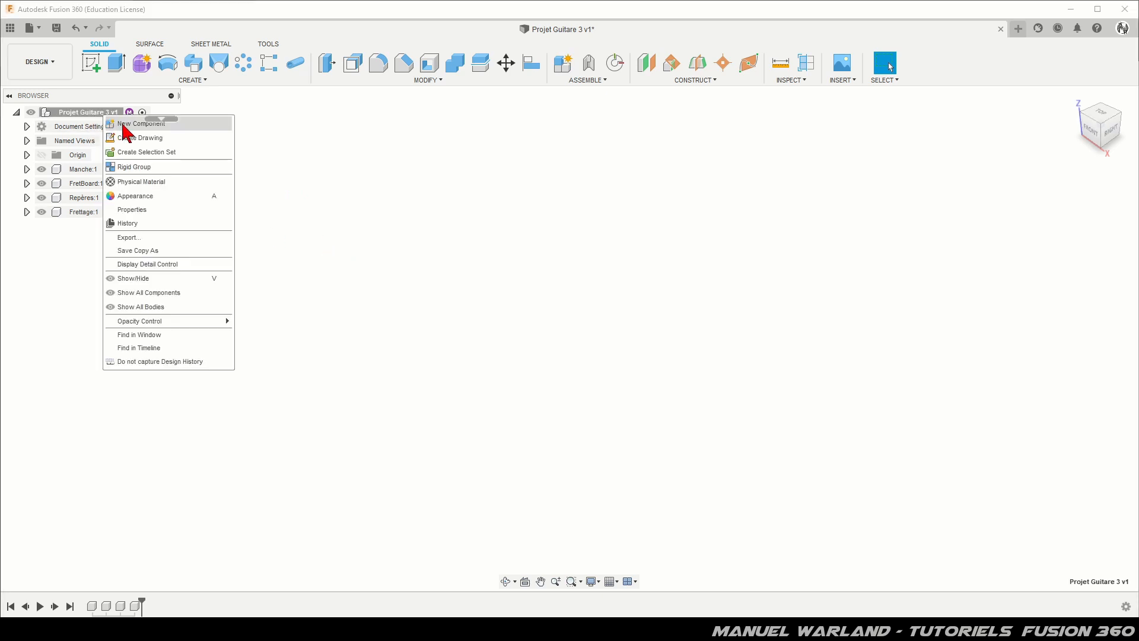
click(125, 119)
double_click(324, 244)
text(Corps Guitare)
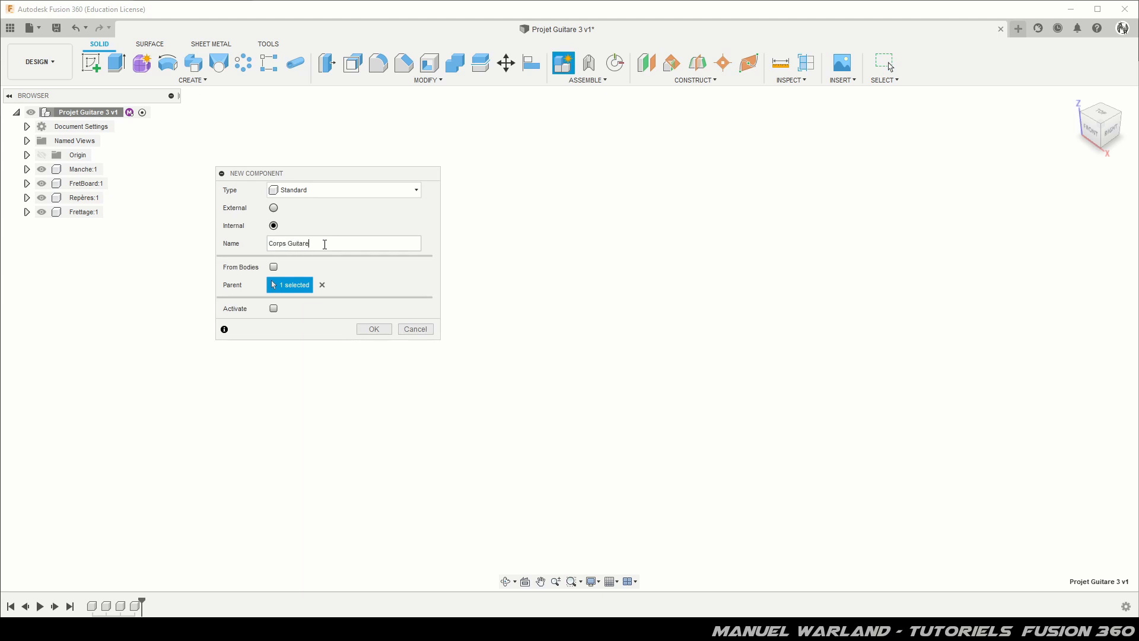
key(Return)
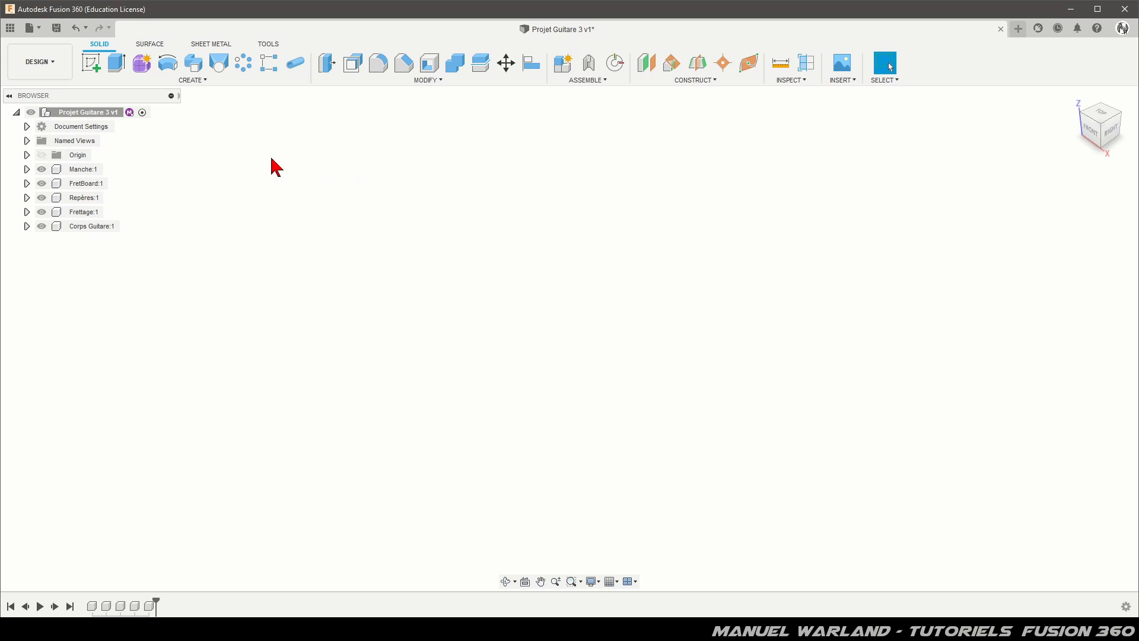
On the horizontal XY plane, sketch a 635 mm line at 0 degrees from the origin along the X axis.
click(92, 61)
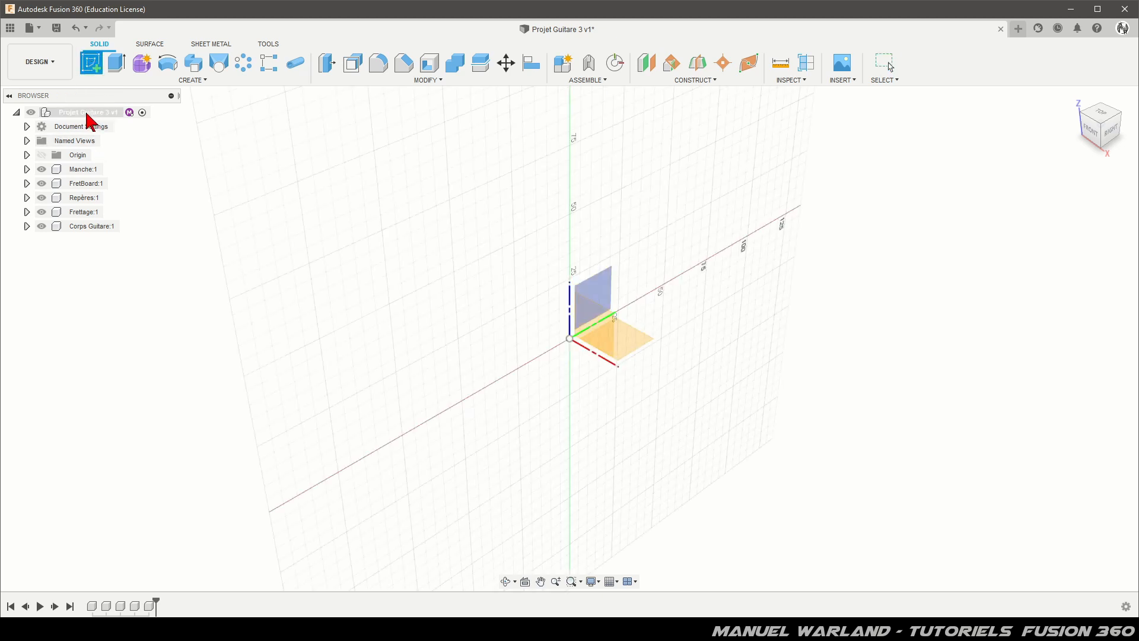
click(641, 343)
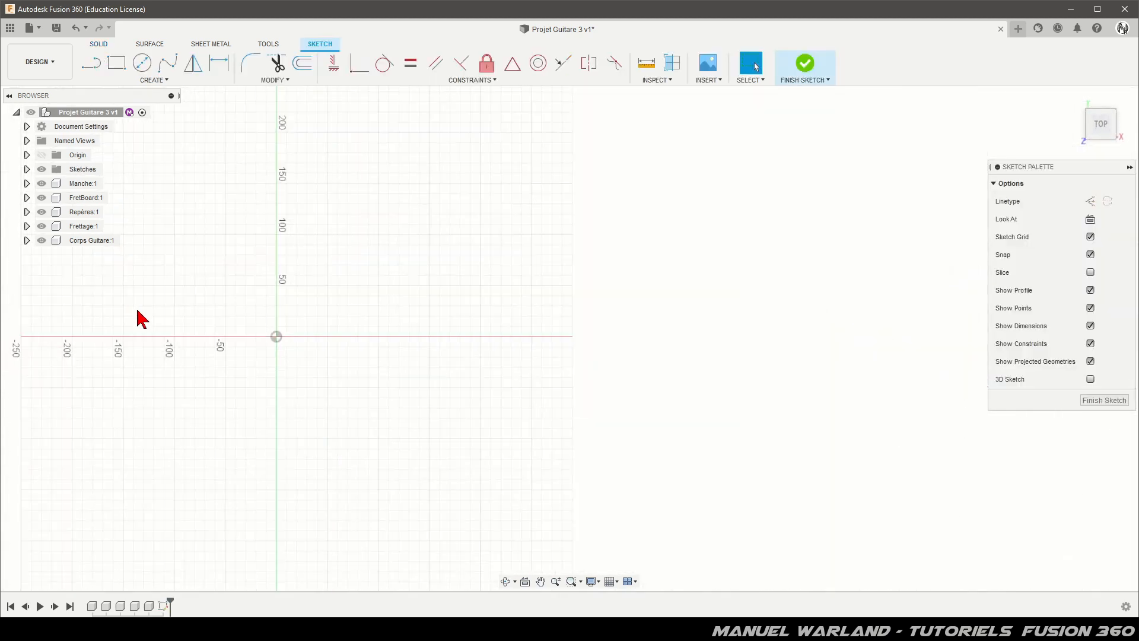
click(95, 70)
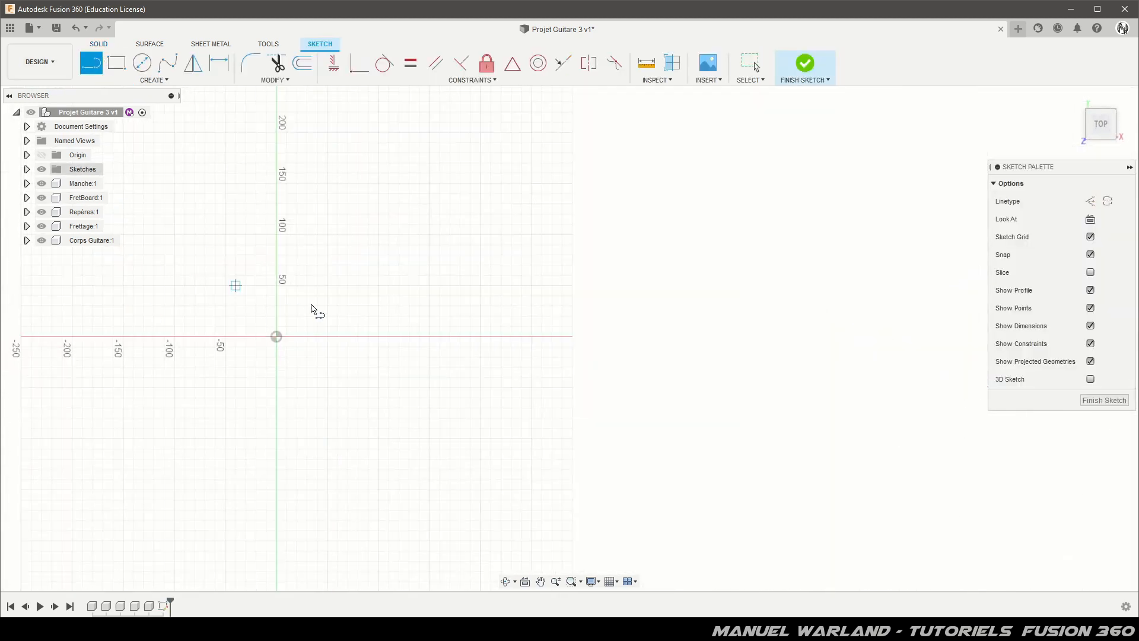
click(275, 337)
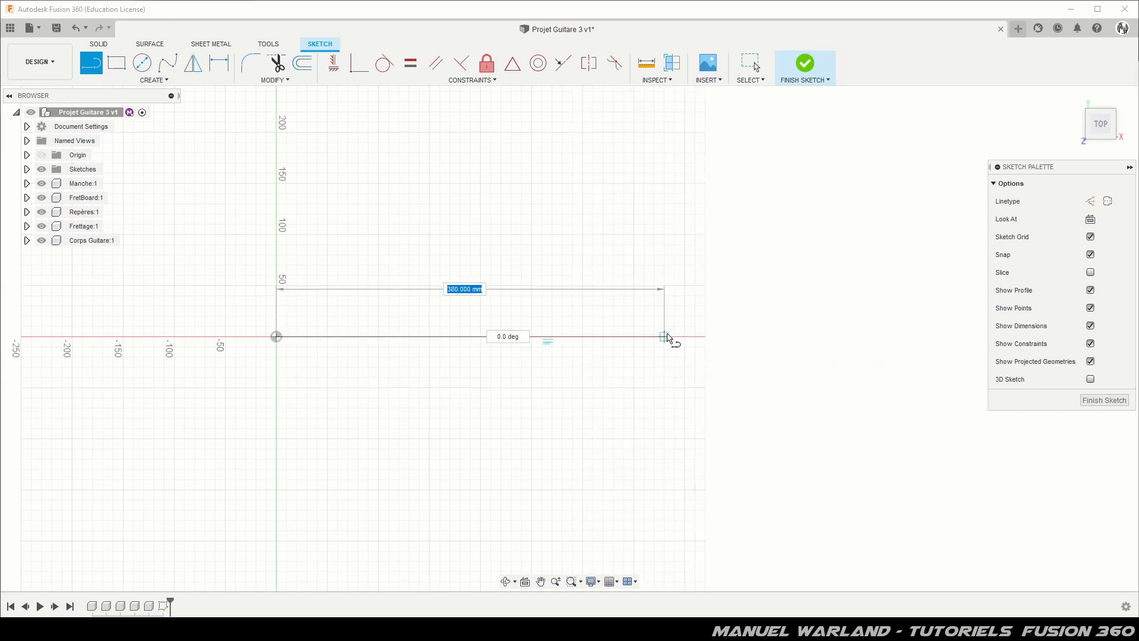
text(635)
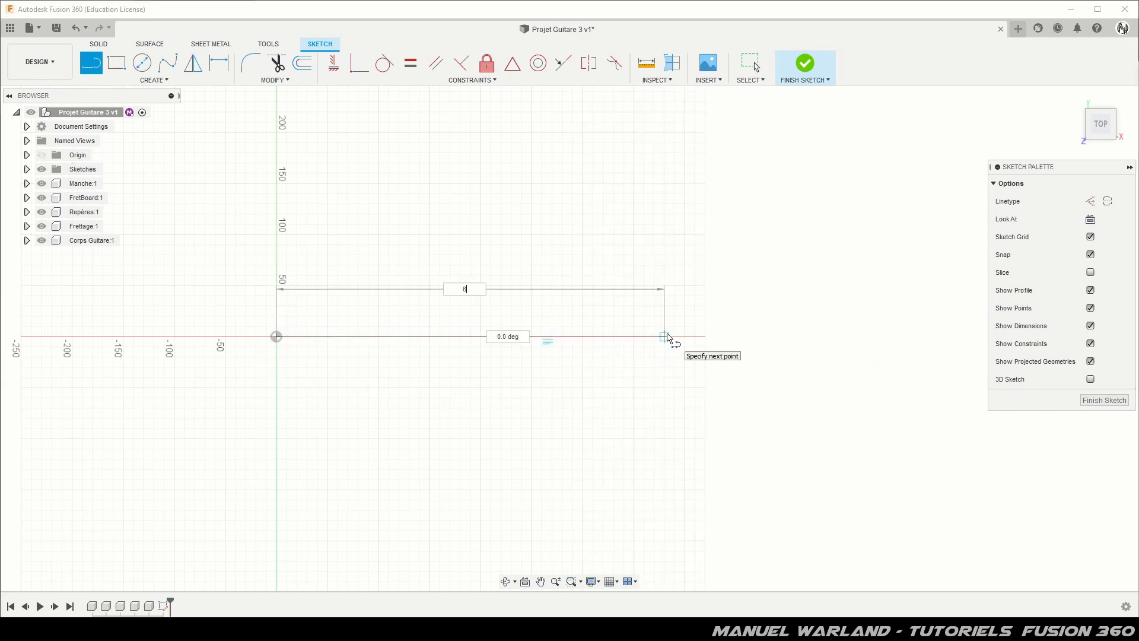
key(Tab)
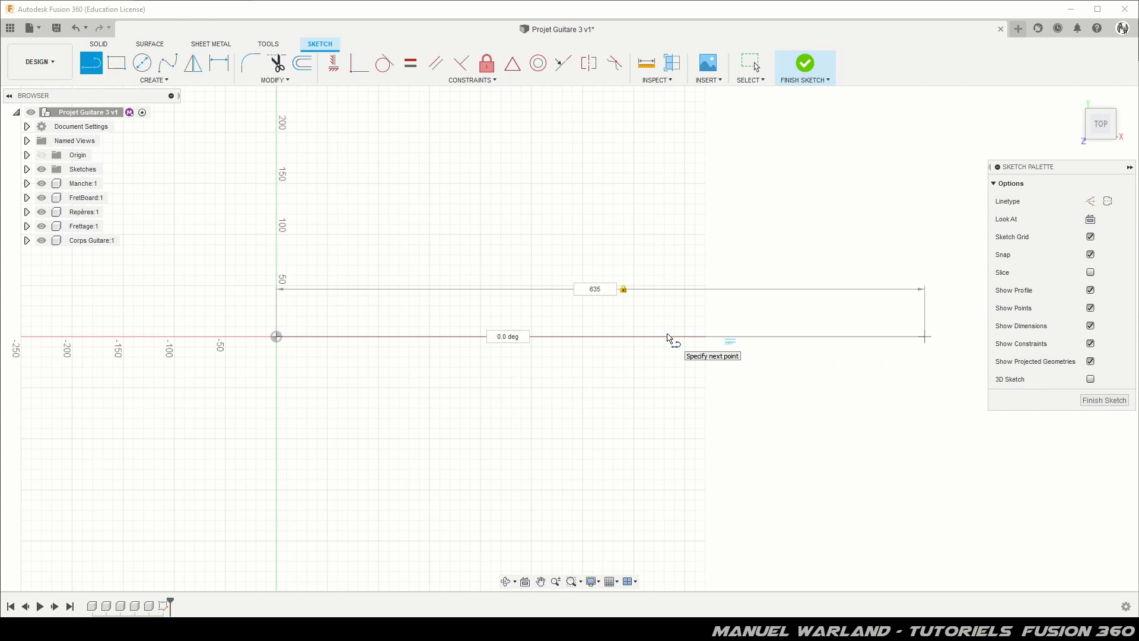
key(Return)
key(Escape)
Convert the sketched line to construction geometry and finish the sketch.
click(675, 338)
key(x)
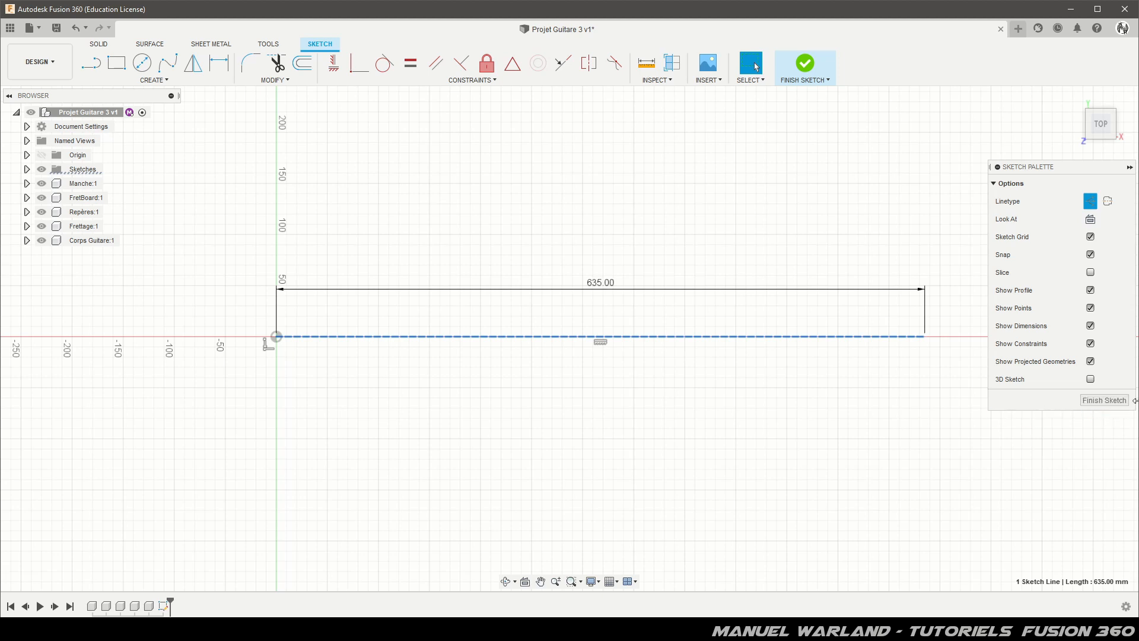
click(1100, 403)
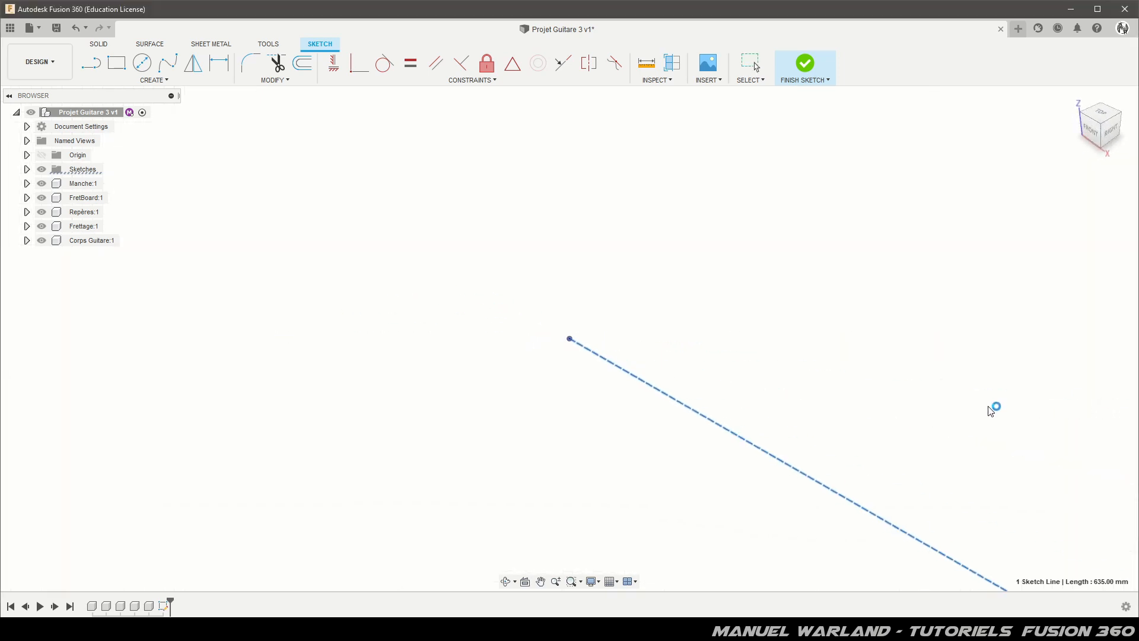
Rename the top-level sketch containing the construction line as Scale Lenght.
scroll(364, 226, down, 4)
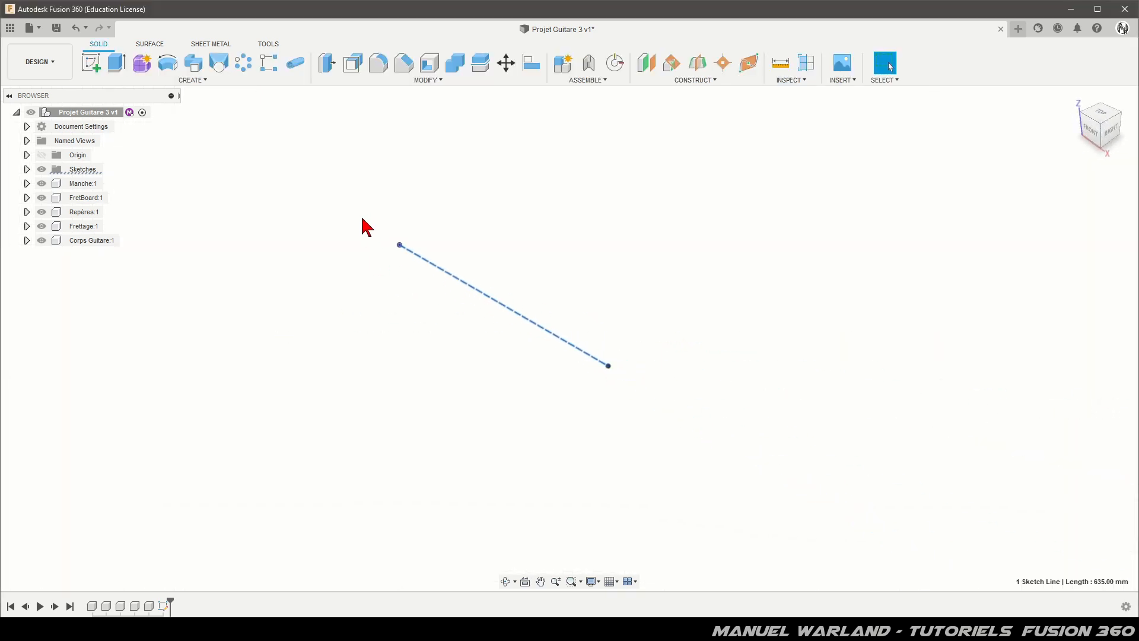
scroll(496, 329, up, 2)
scroll(366, 176, up, 2)
scroll(362, 169, up, 2)
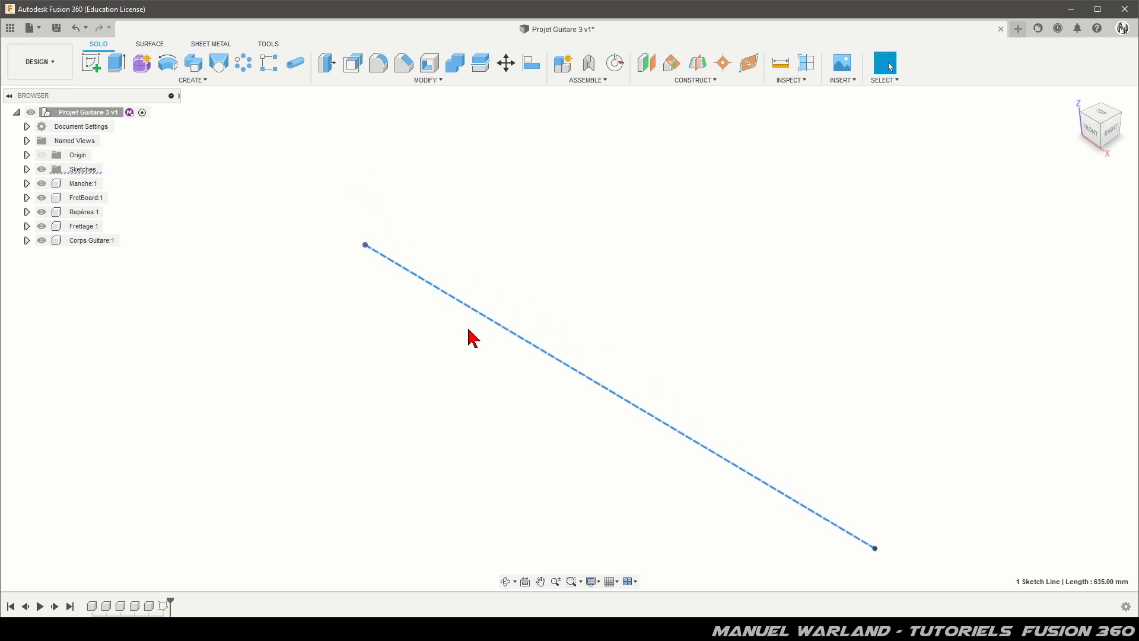
click(389, 349)
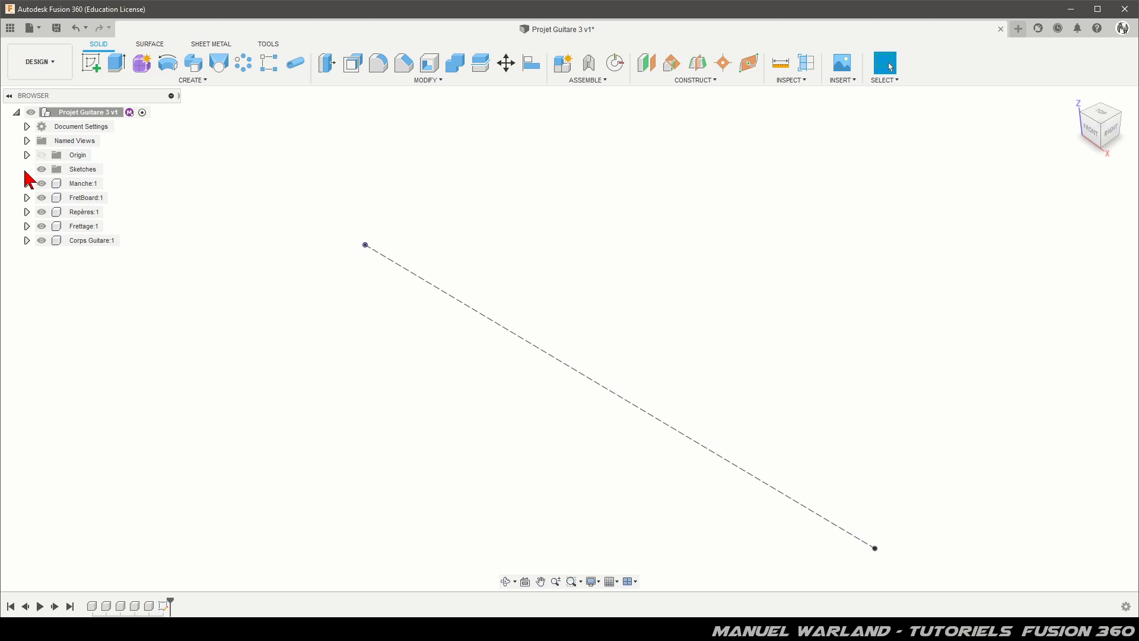
click(27, 170)
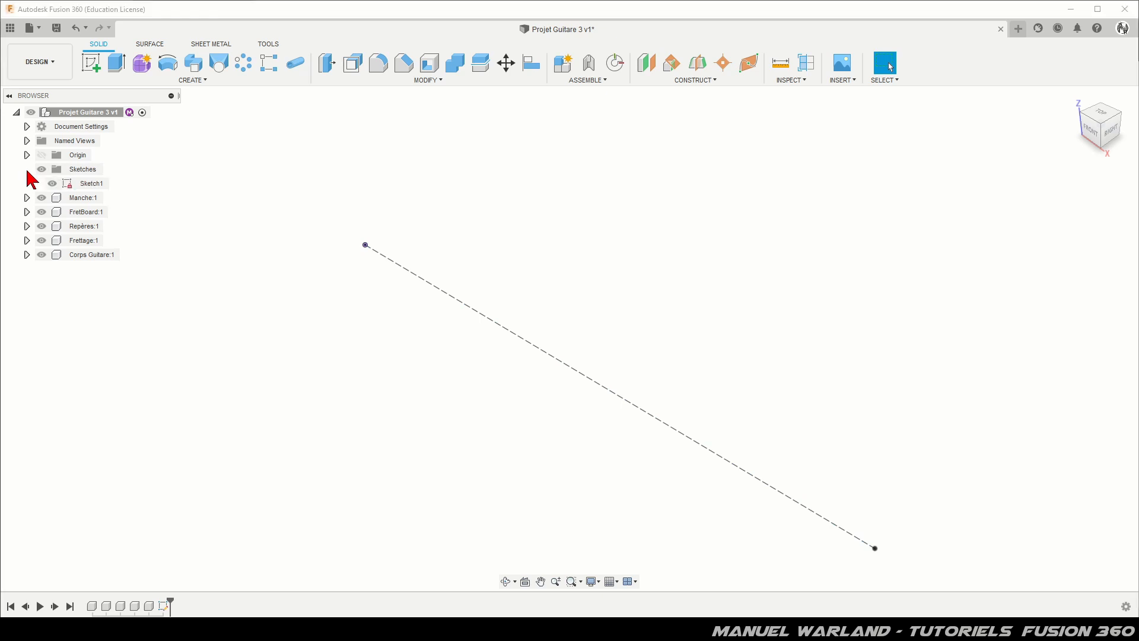
double_click(93, 185)
text(Scale)
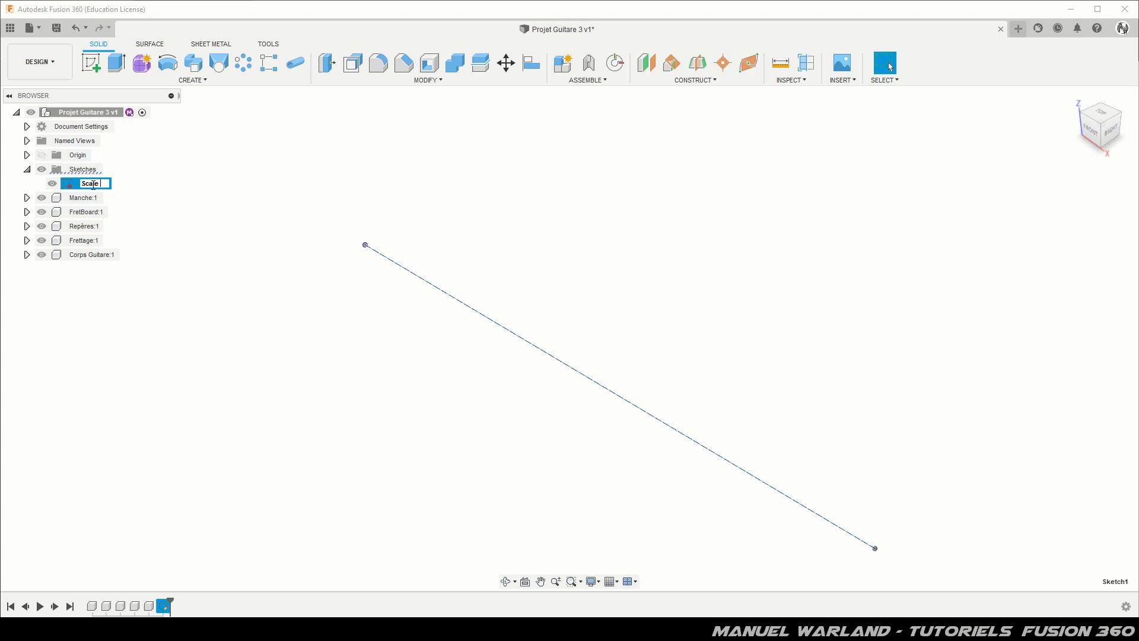
text( Lenght)
key(Return)
click(318, 191)
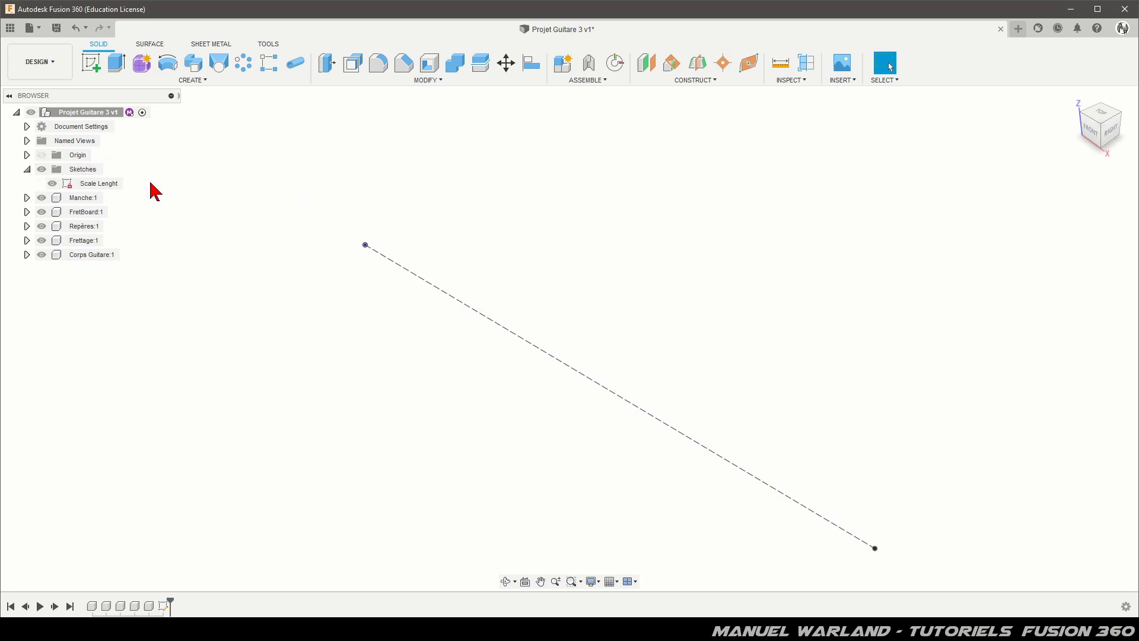
Activate the Manche component and create a construction plane offset 635 mm from the YZ plane.
click(104, 201)
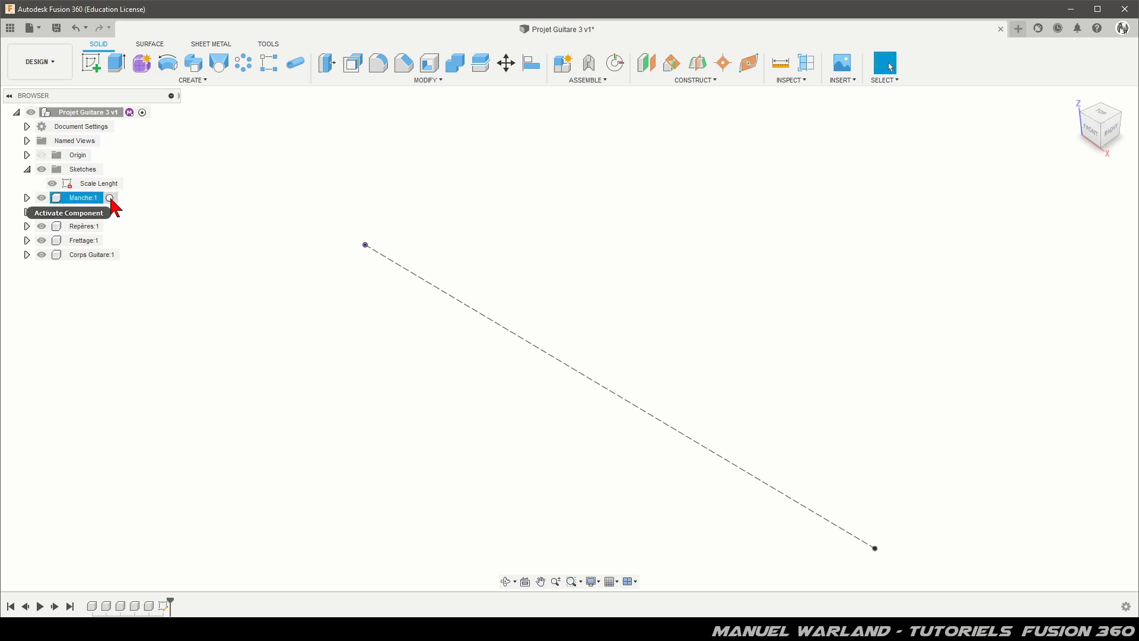
click(110, 199)
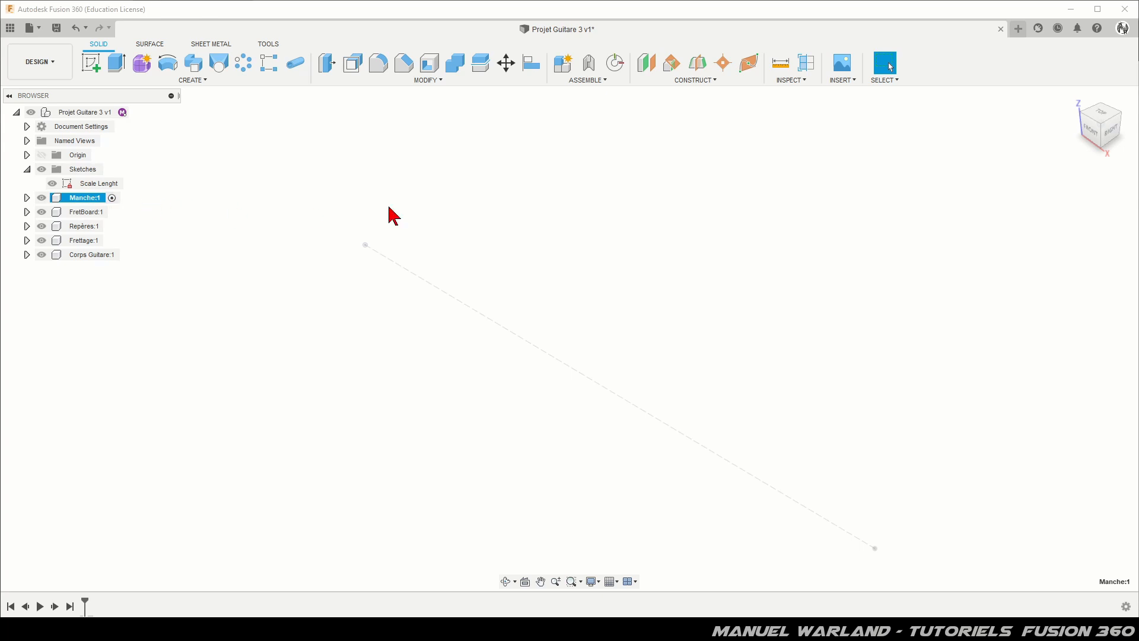
click(648, 65)
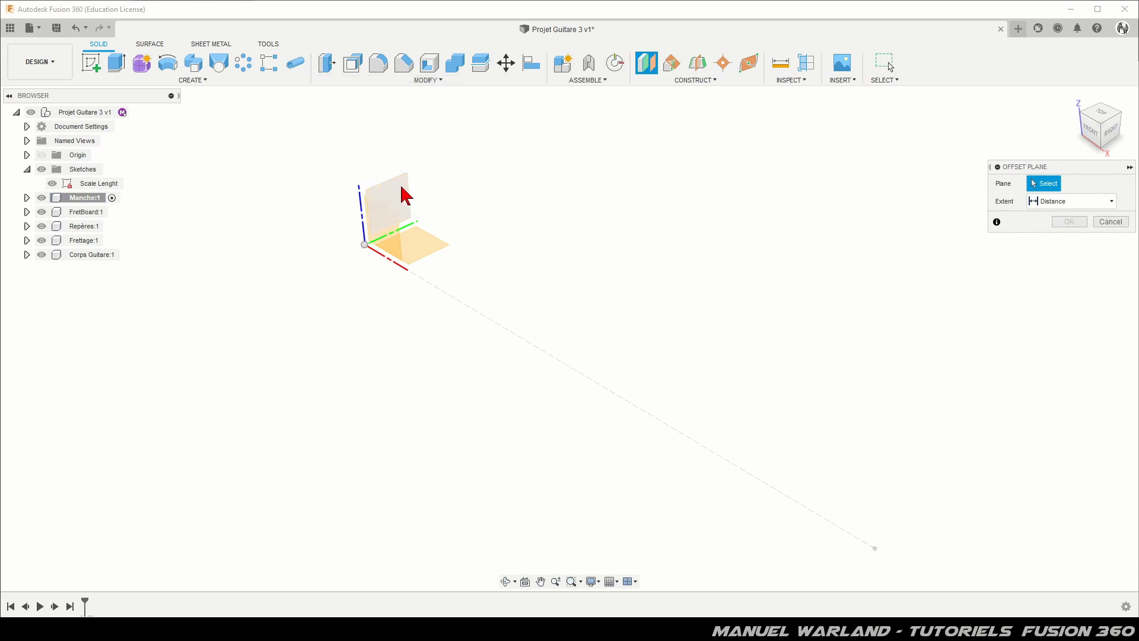
click(405, 191)
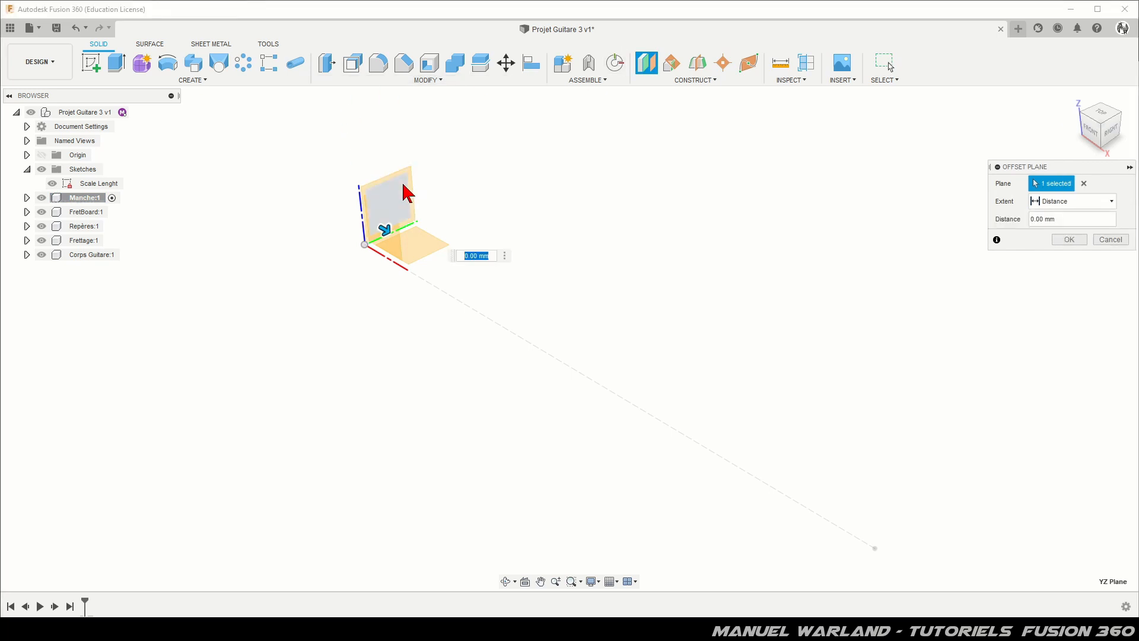
text(635)
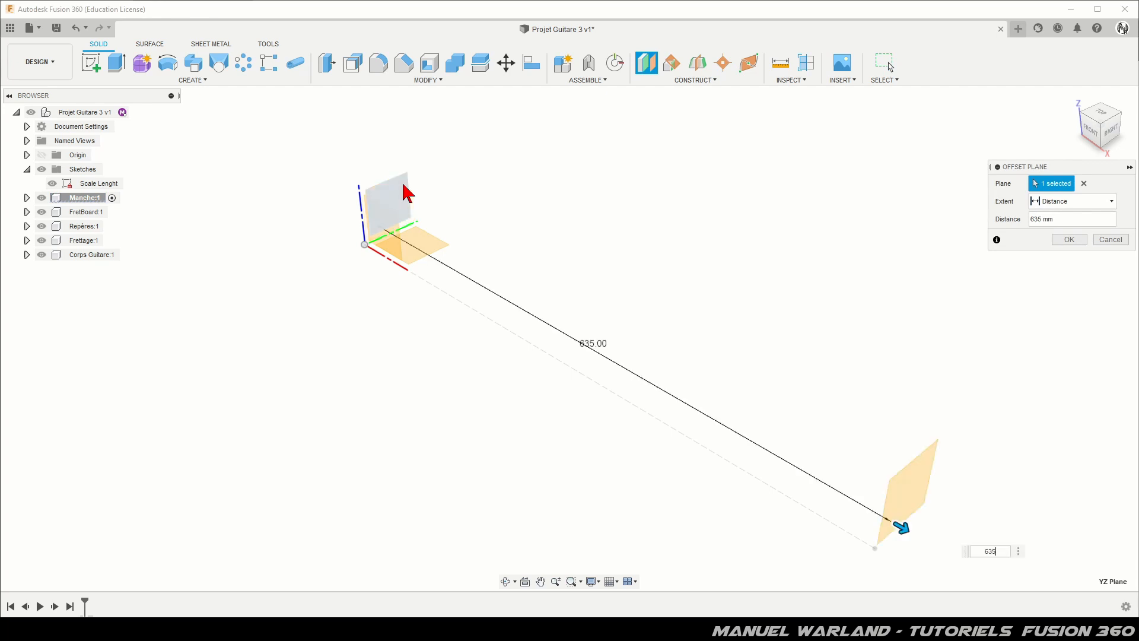
key(Return)
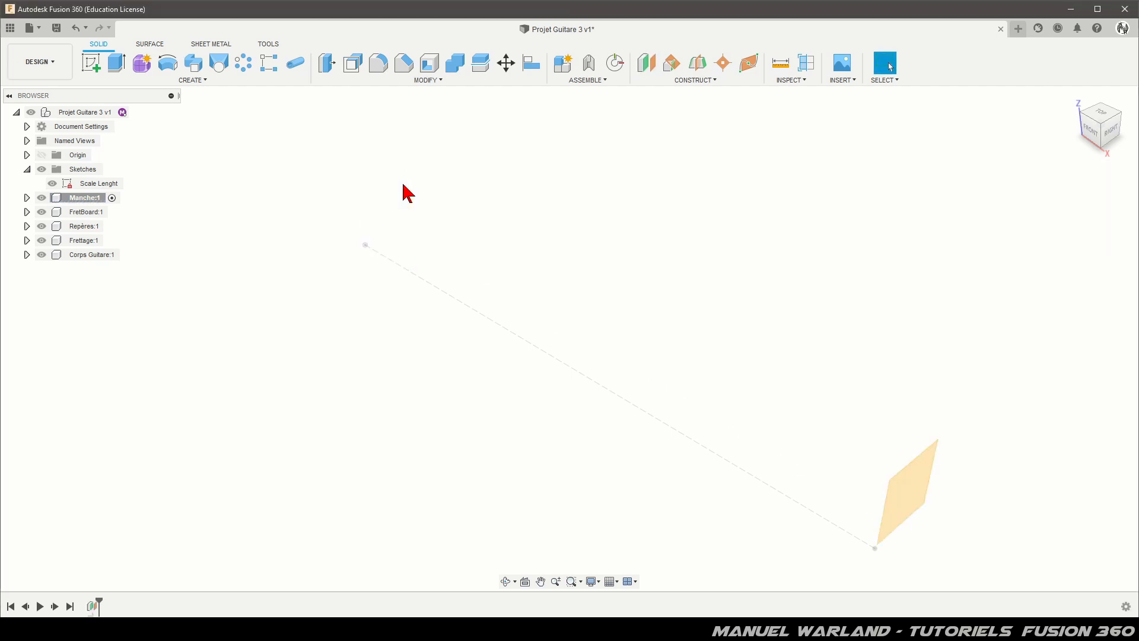
Create a second construction plane offset 635/2 mm from the YZ plane.
click(648, 70)
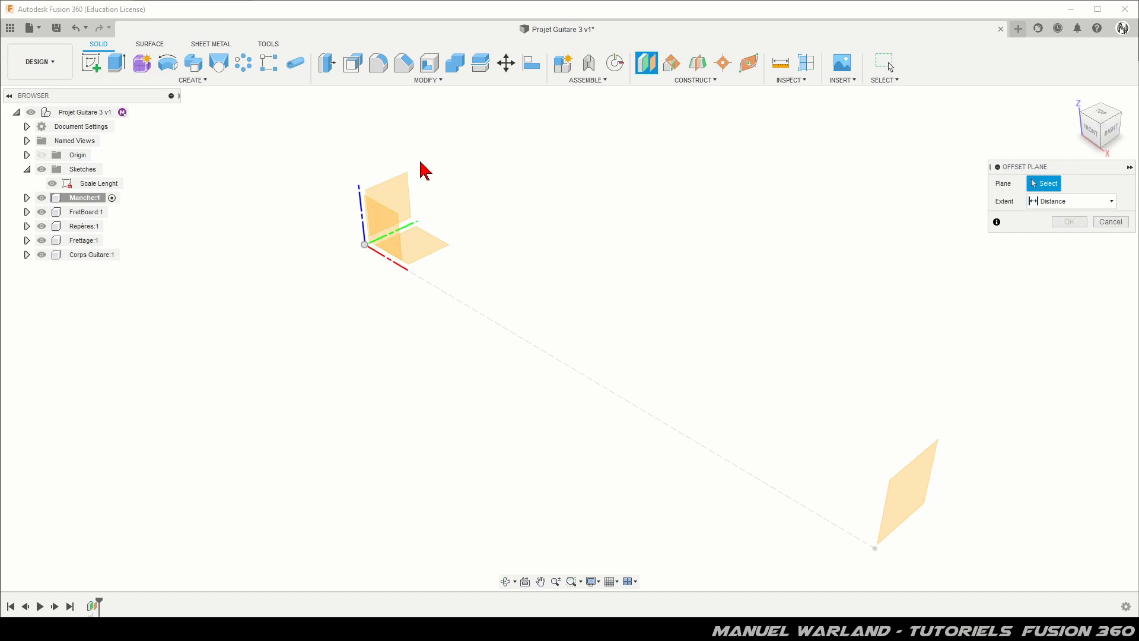
click(403, 197)
text(635)
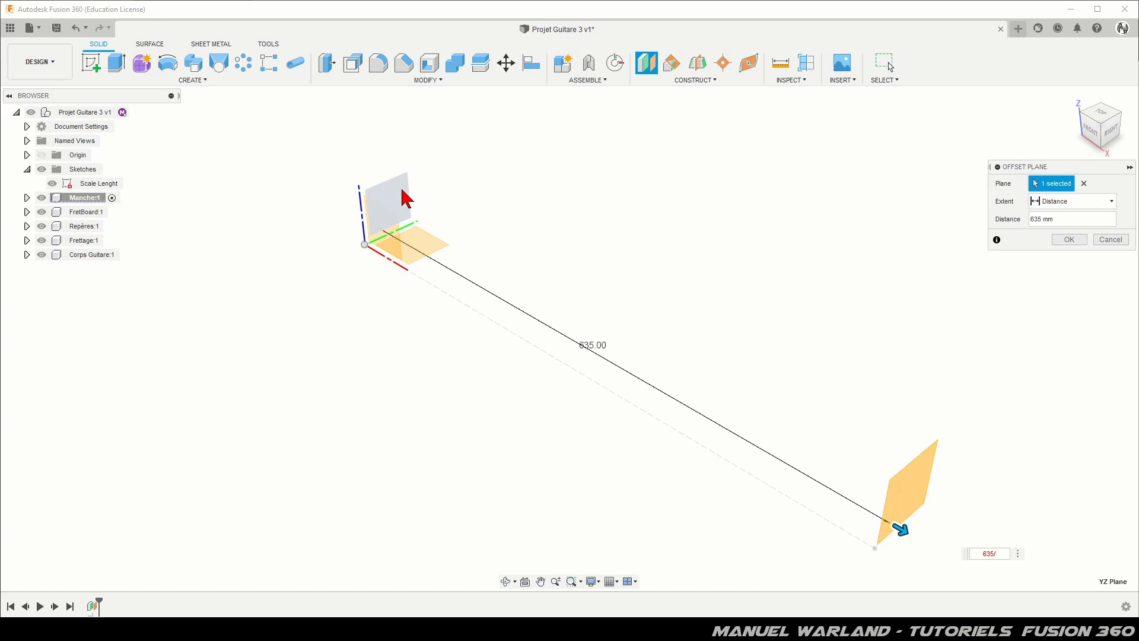
text(/2)
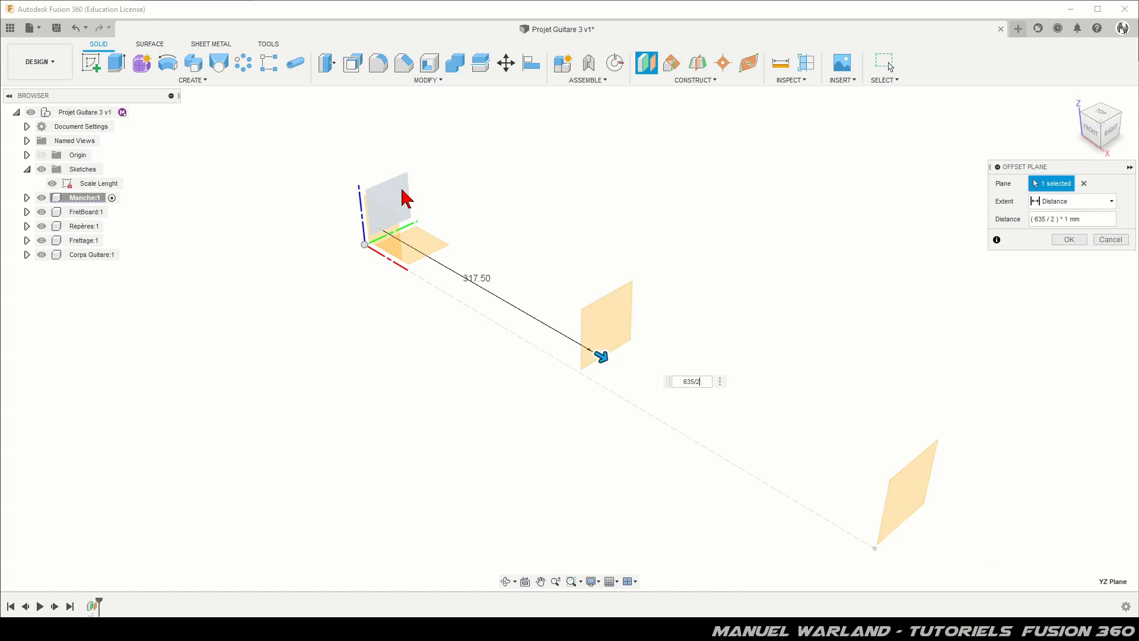
key(Return)
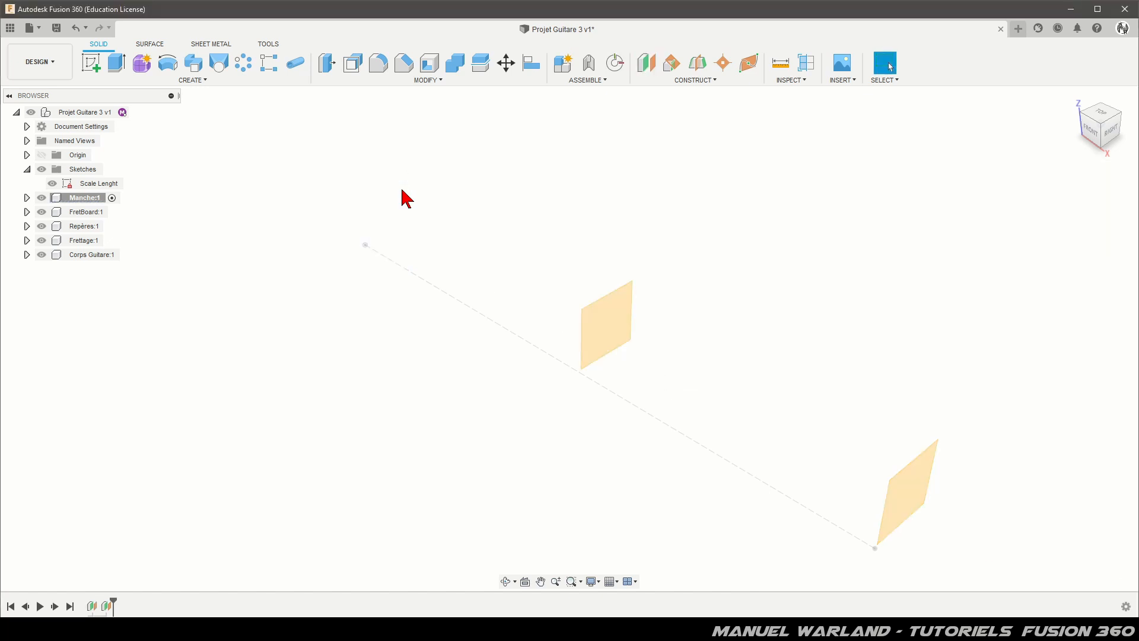
Create a third construction plane offset (635/4)-5 mm from the YZ plane.
click(644, 68)
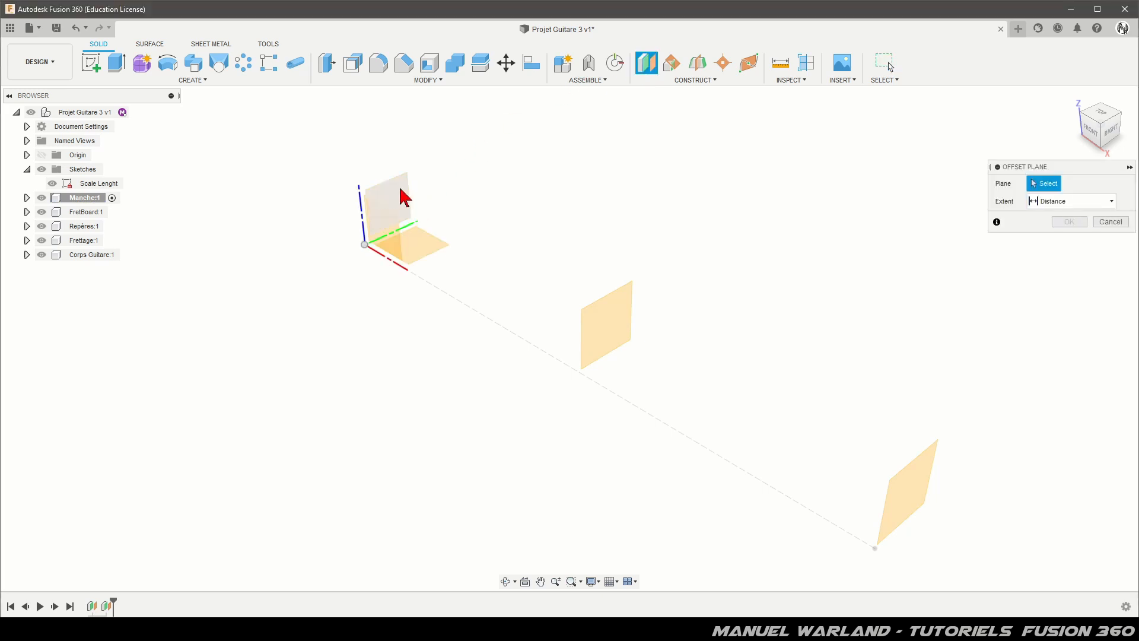
click(404, 196)
text(6)
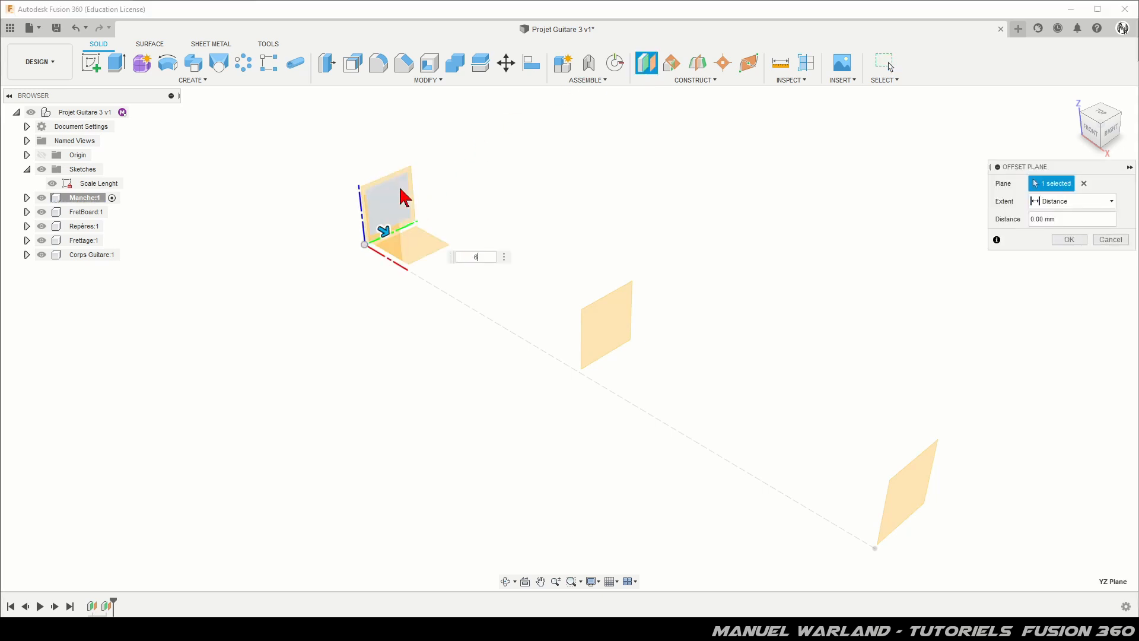
text(35/4)
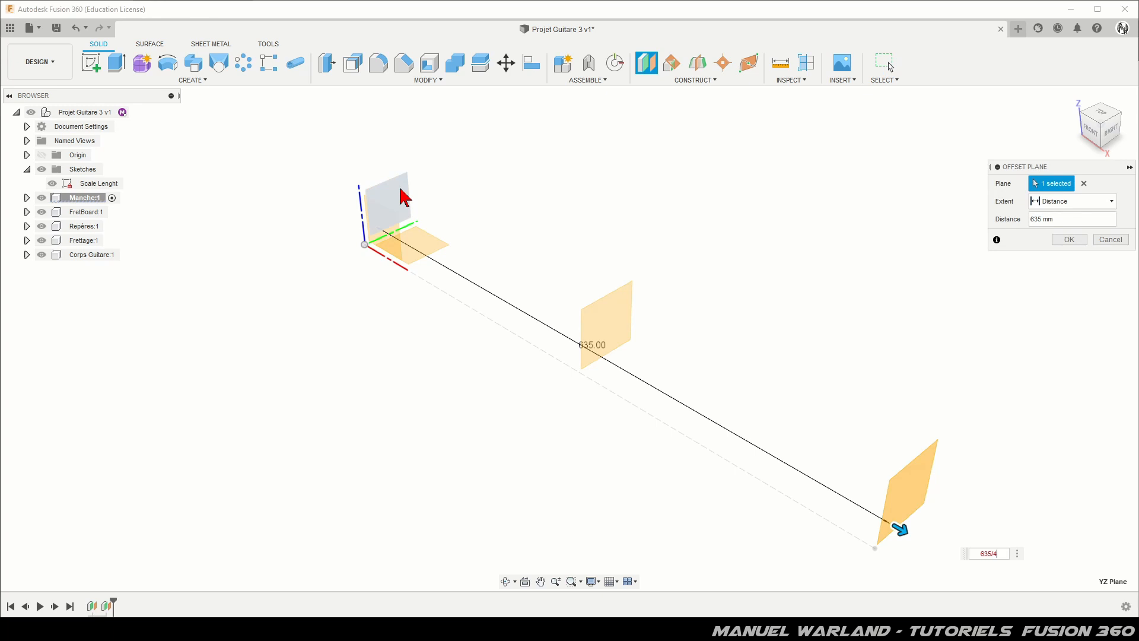
text(()
text())
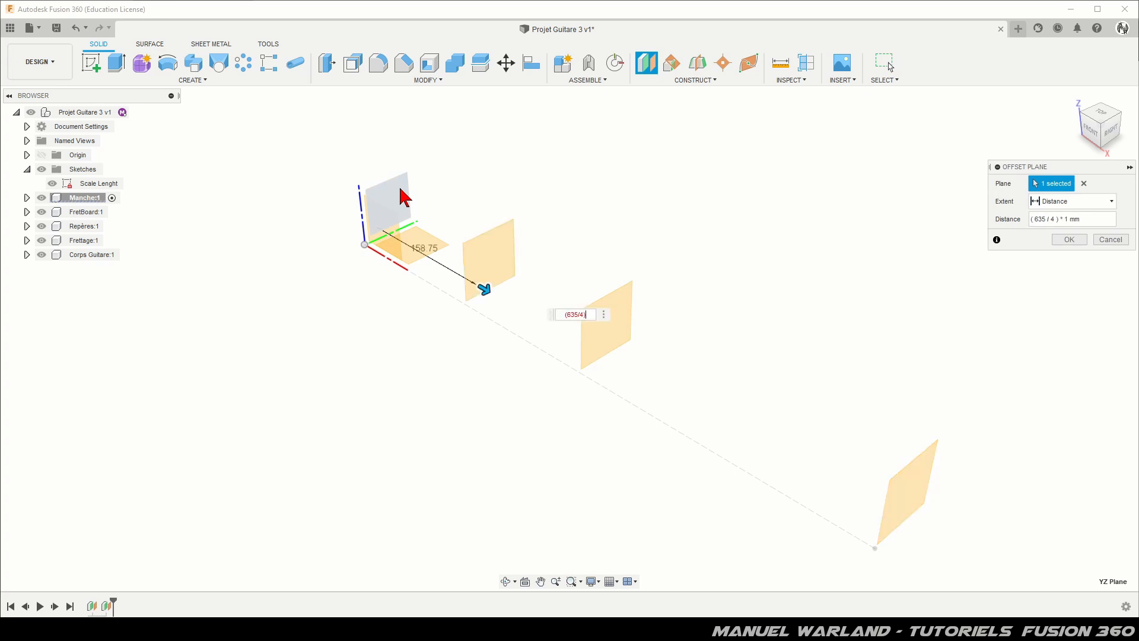
text(-5)
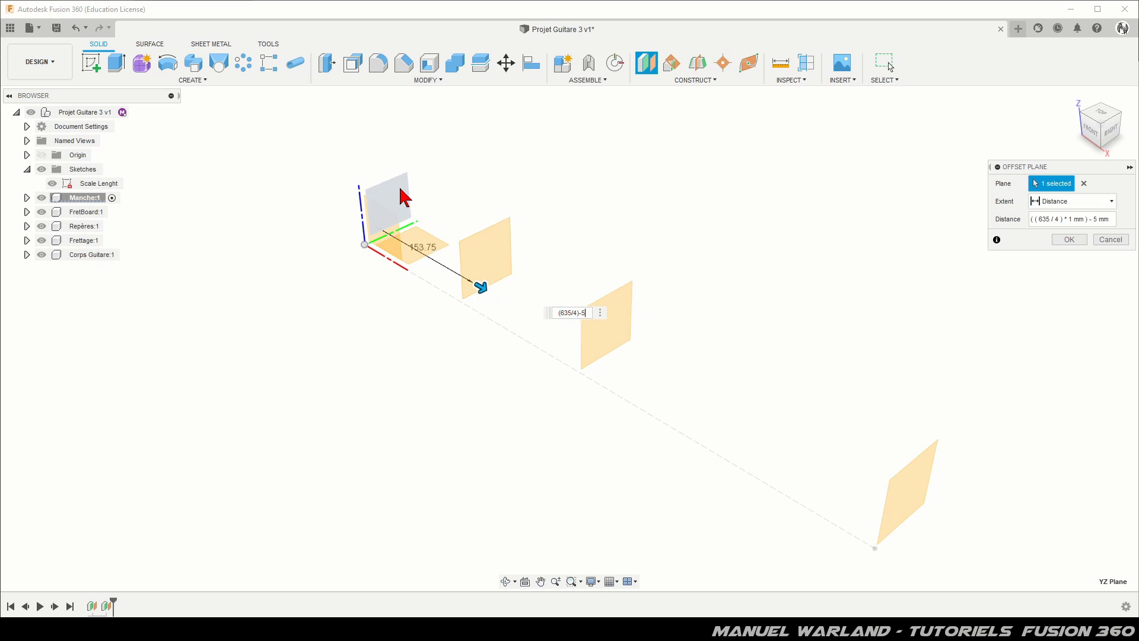
key(Return)
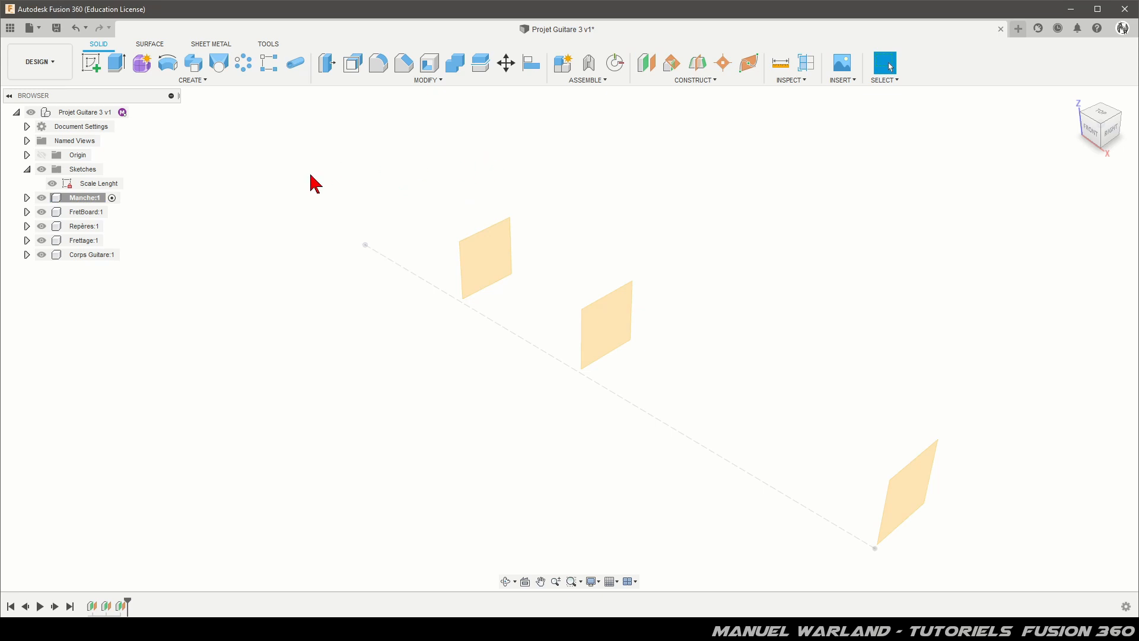
On the construction plane farthest from the origin, sketch a dimensioned horizontal line about 32 mm long just above the sketch origin.
scroll(316, 214, down, 4)
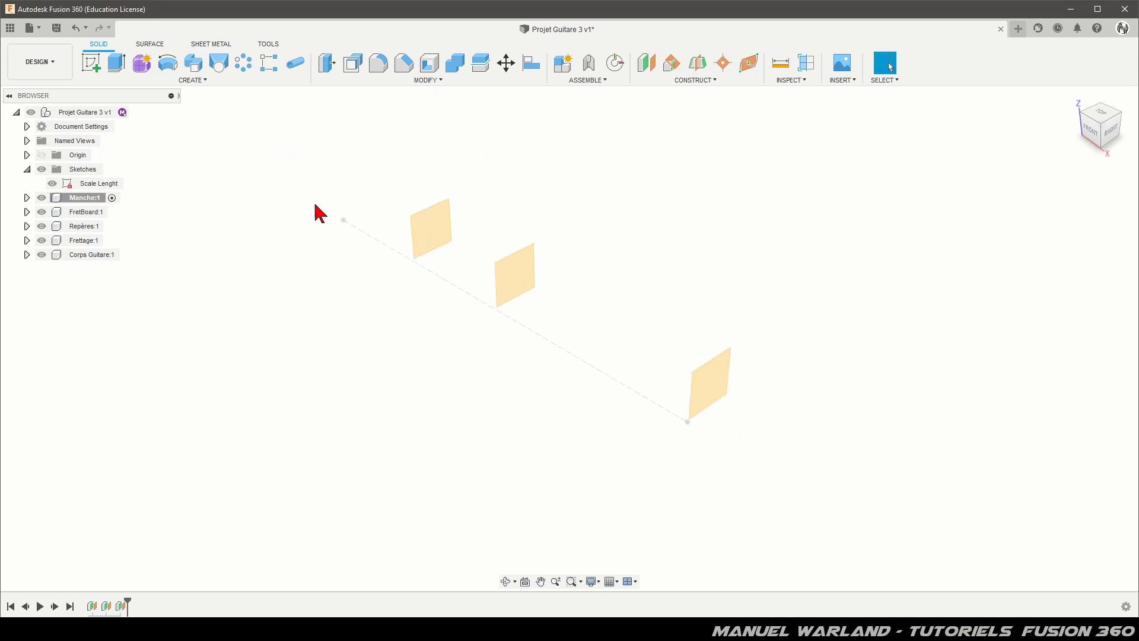
click(630, 355)
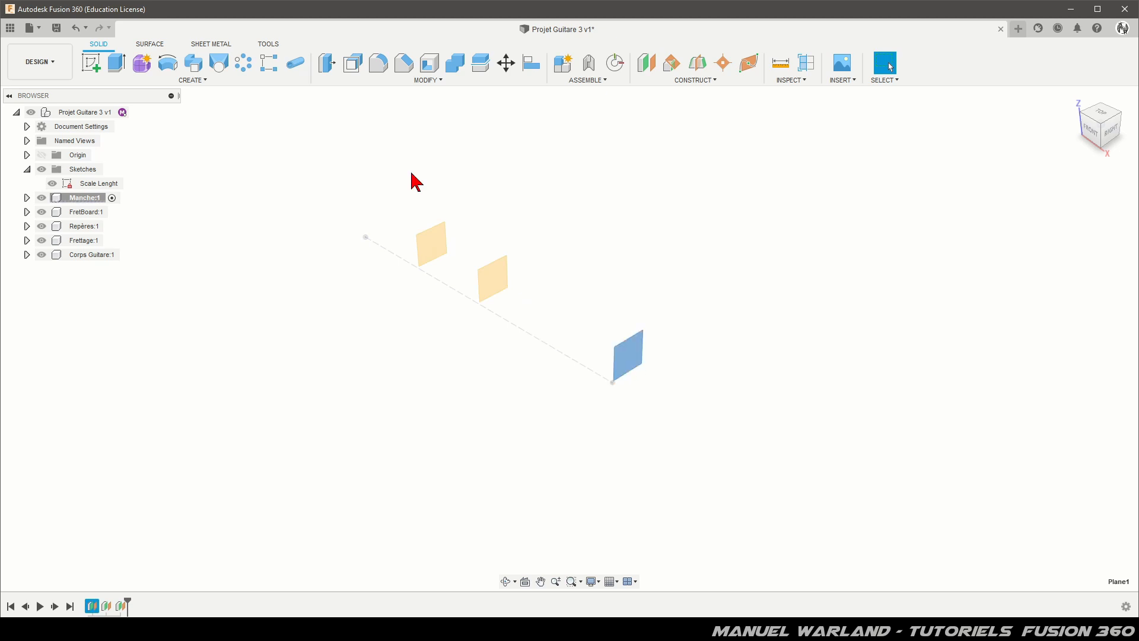
click(92, 69)
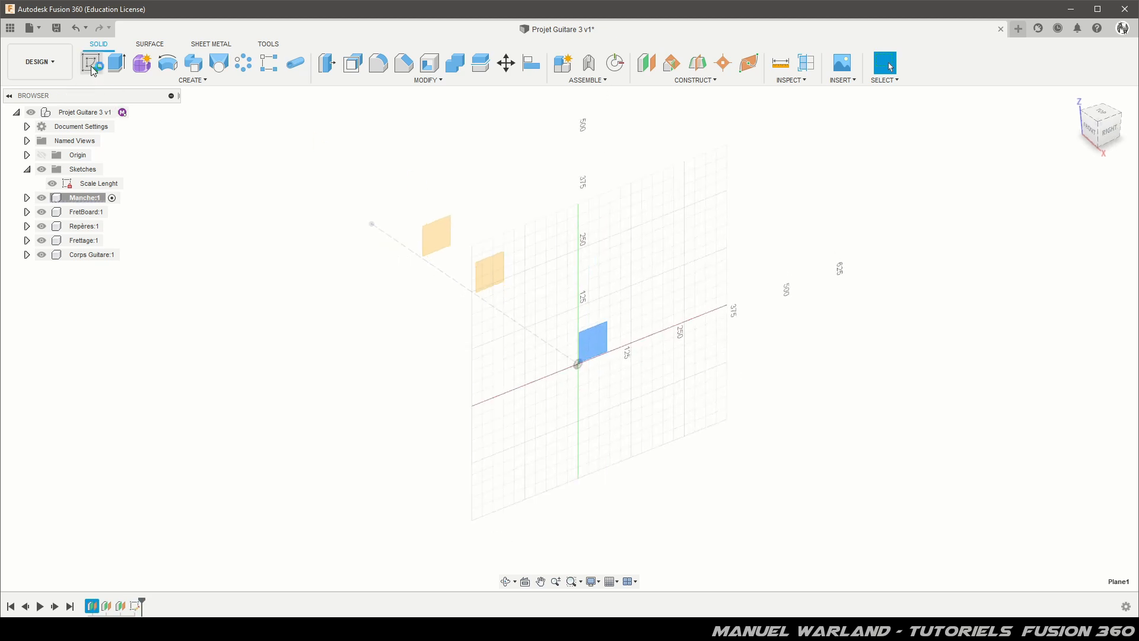
scroll(574, 374, up, 6)
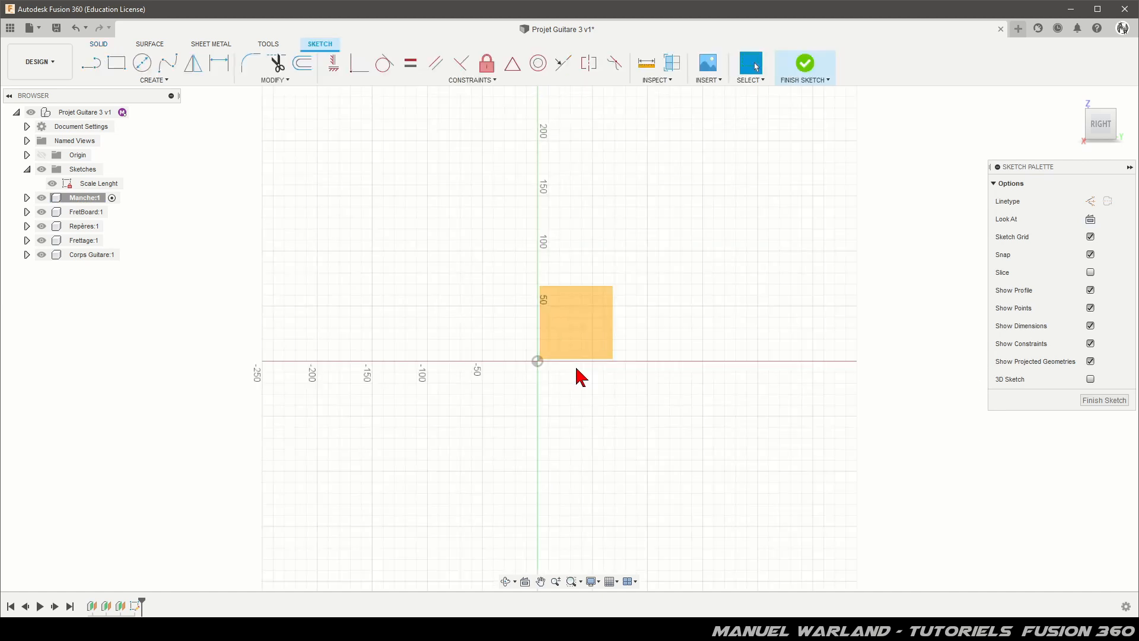
scroll(580, 377, up, 5)
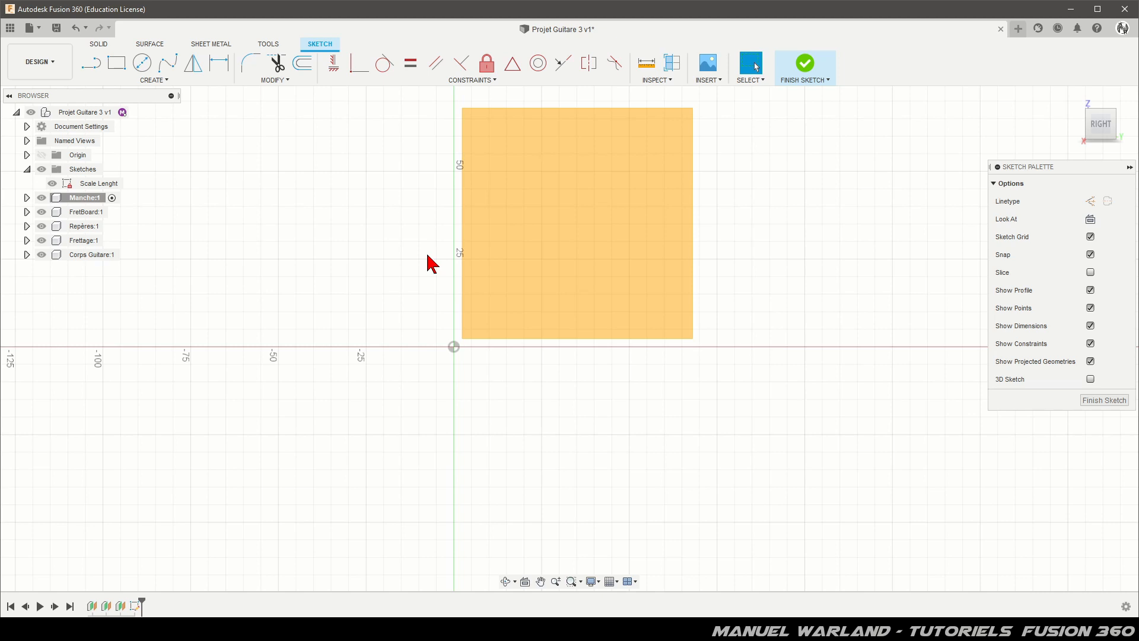
click(91, 65)
click(367, 301)
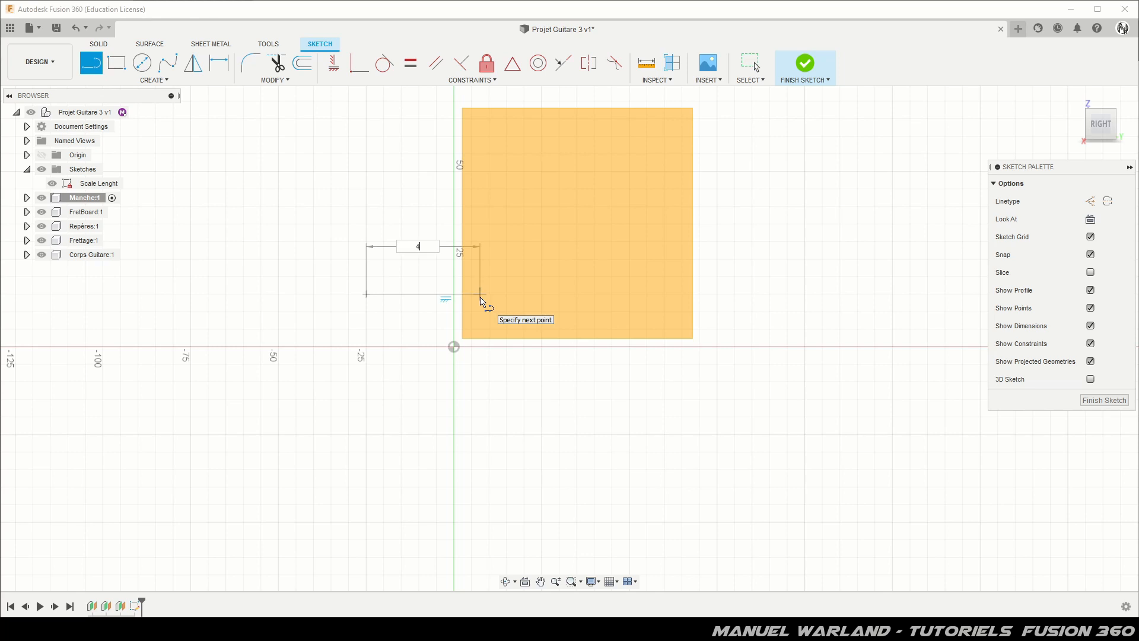
click(481, 301)
key(Escape)
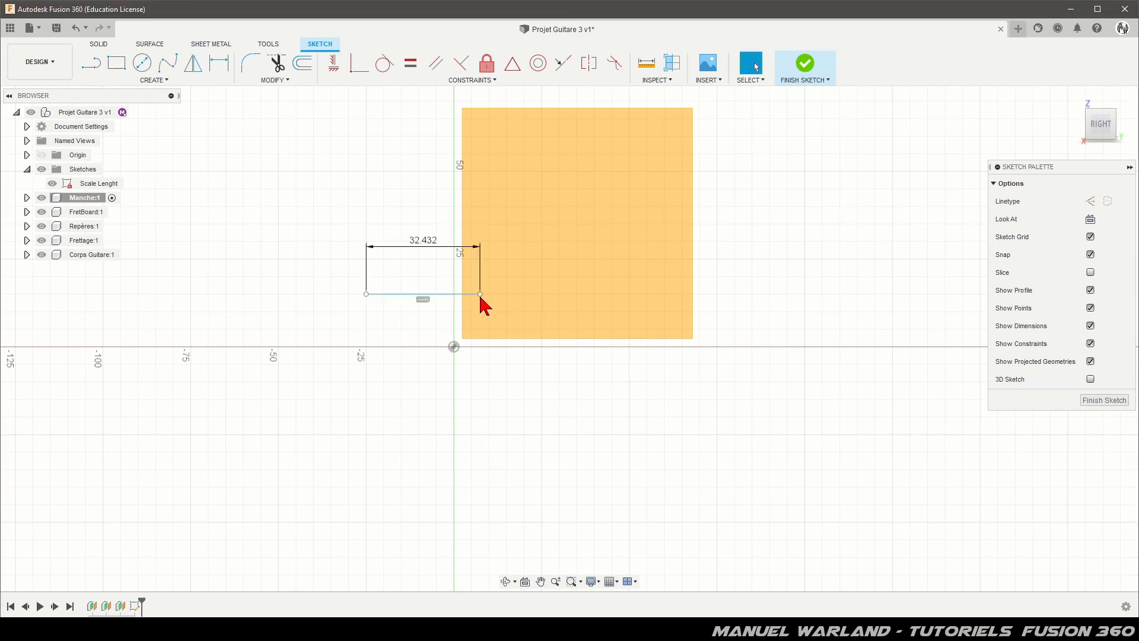
Set the horizontal line's length to 43 mm and constrain its midpoint to the sketch origin.
double_click(432, 248)
key(BackSpace)
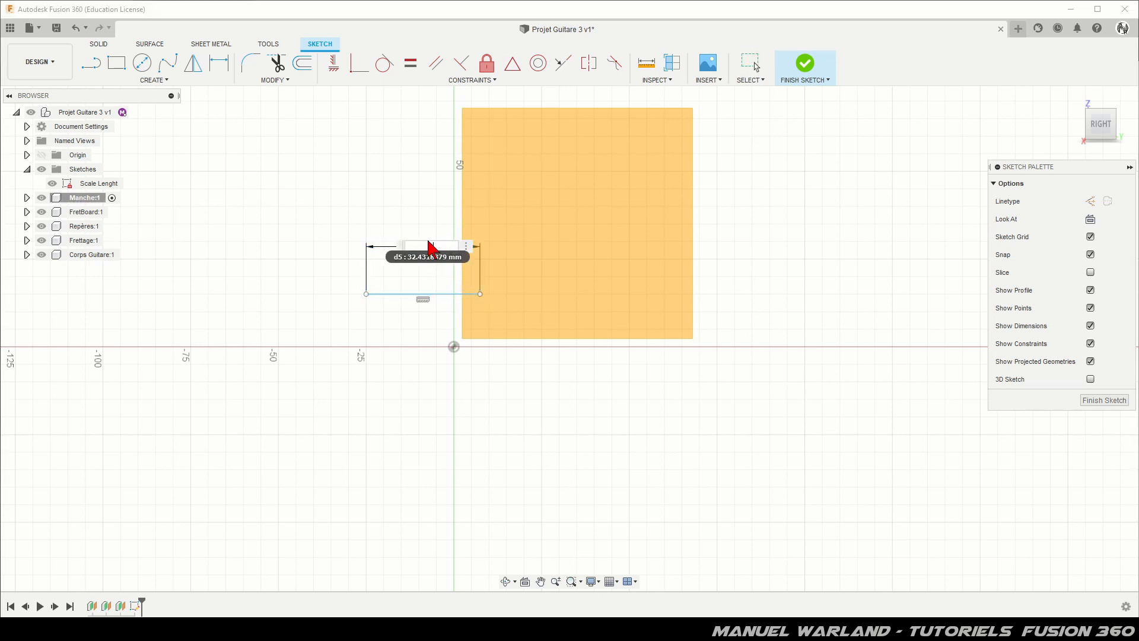
text(43)
key(Return)
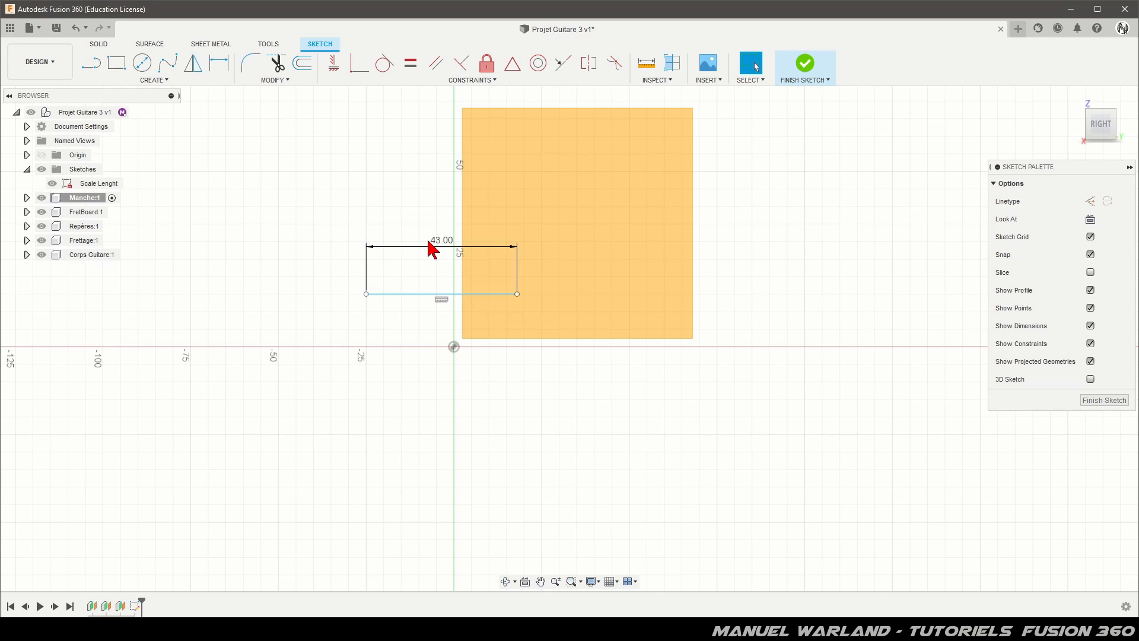
click(512, 63)
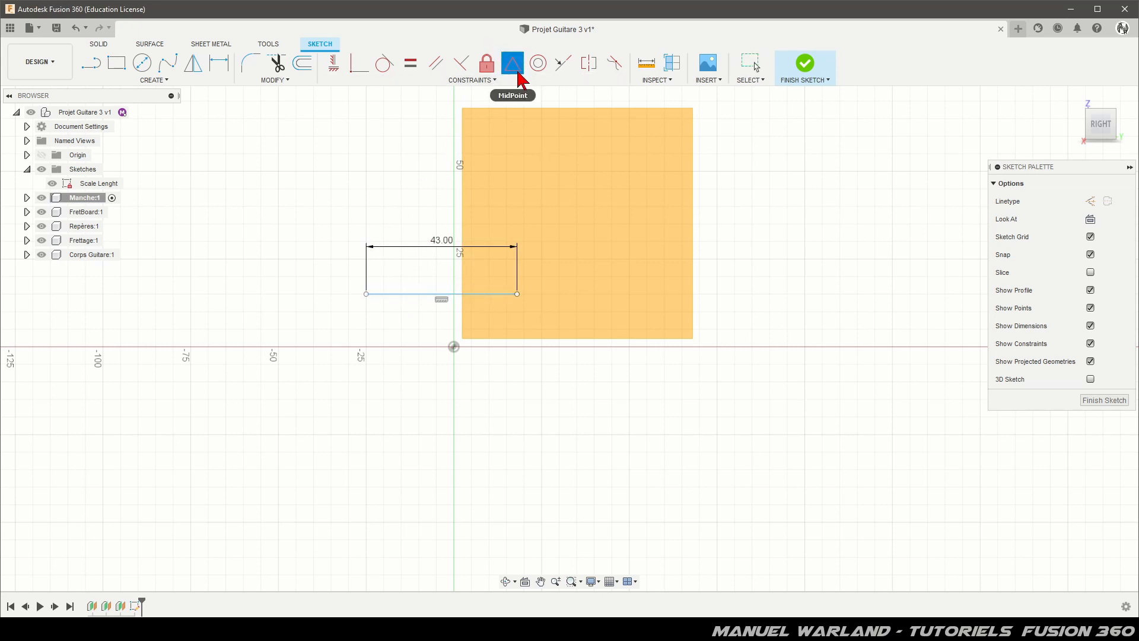
click(416, 294)
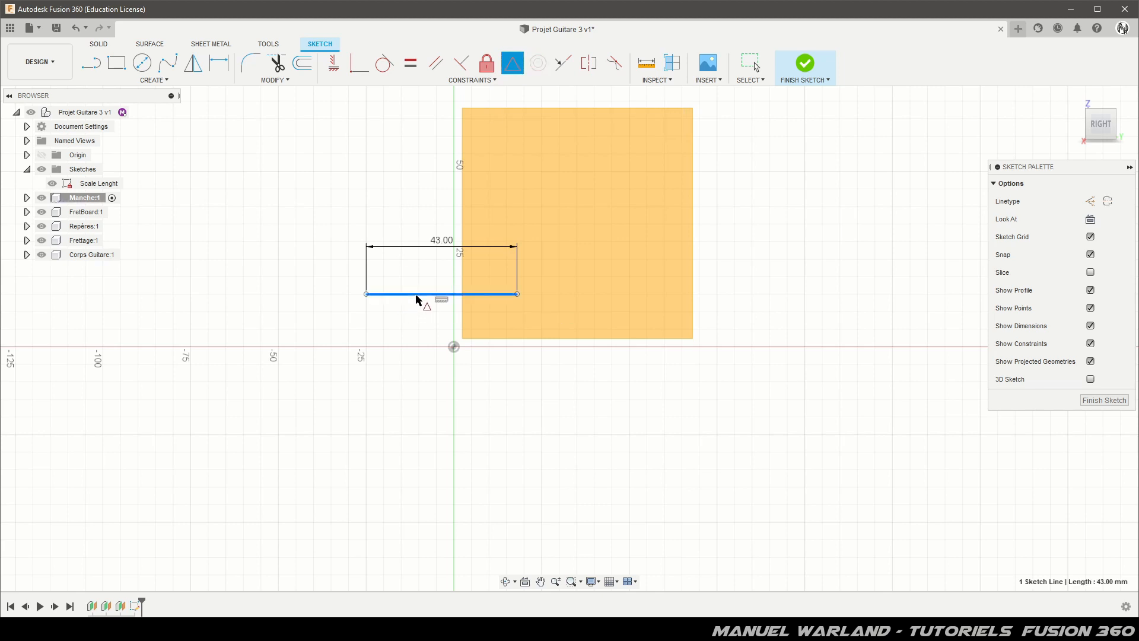
click(455, 348)
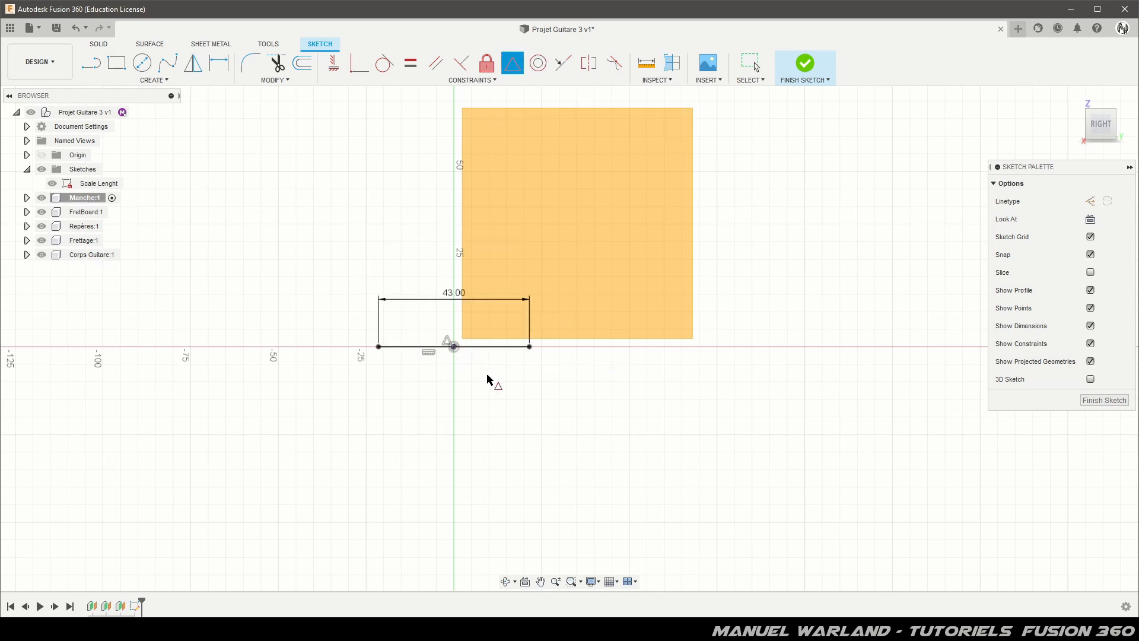
Draw a 14 mm vertical line straight down from the sketch origin.
click(90, 62)
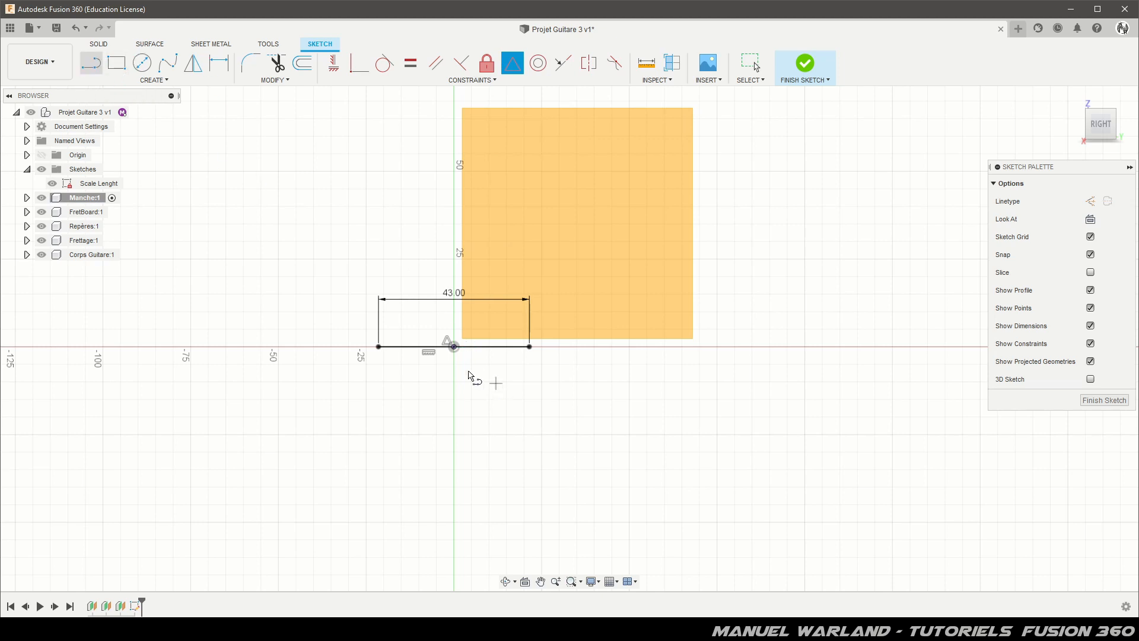
click(454, 348)
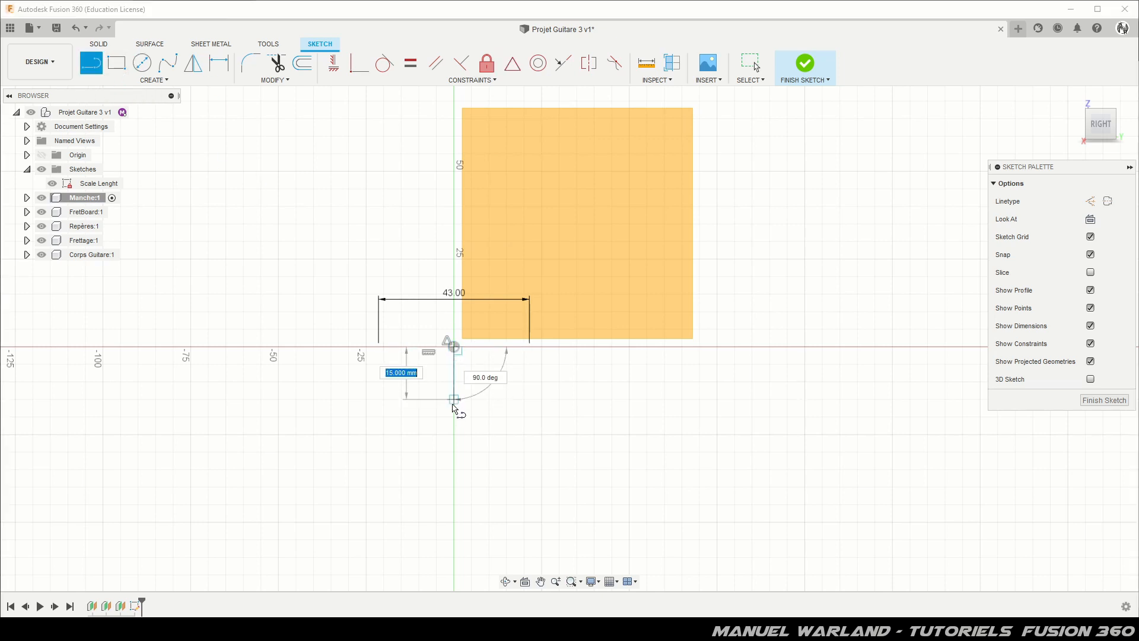
text(14)
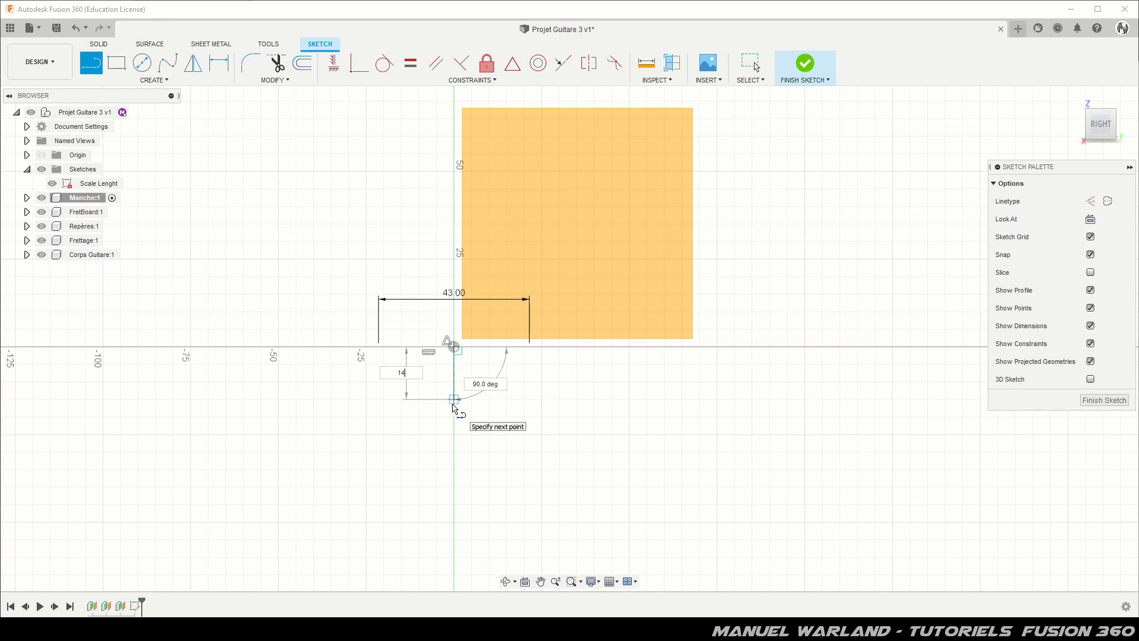
key(Return)
key(Escape)
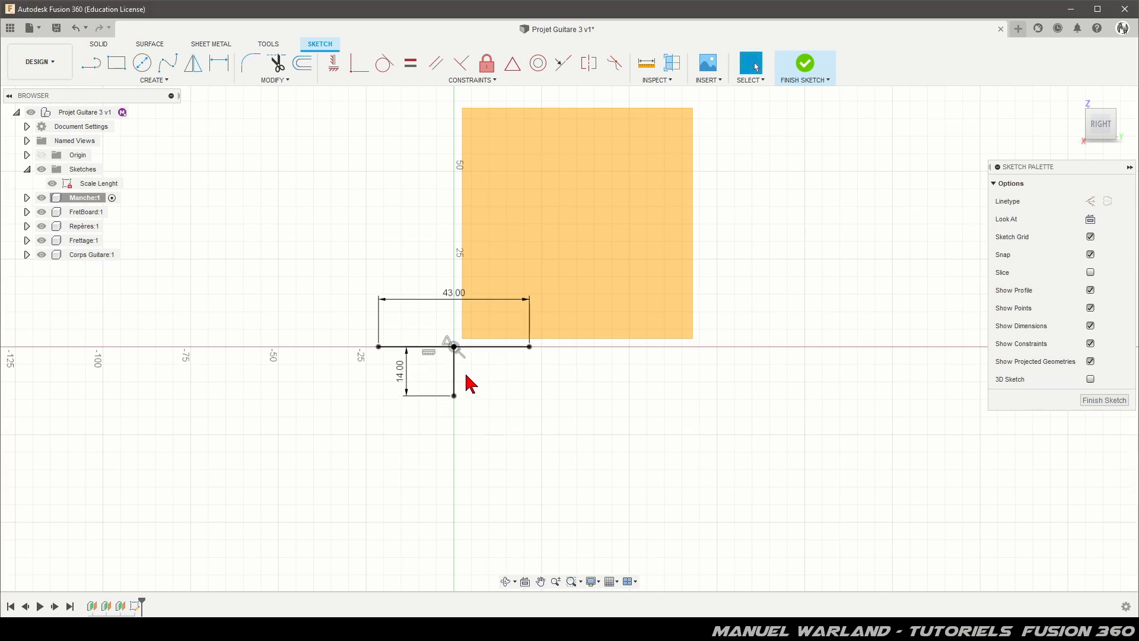
Convert the vertical line to construction geometry and move its dimension farther out, clear of the profile.
click(455, 376)
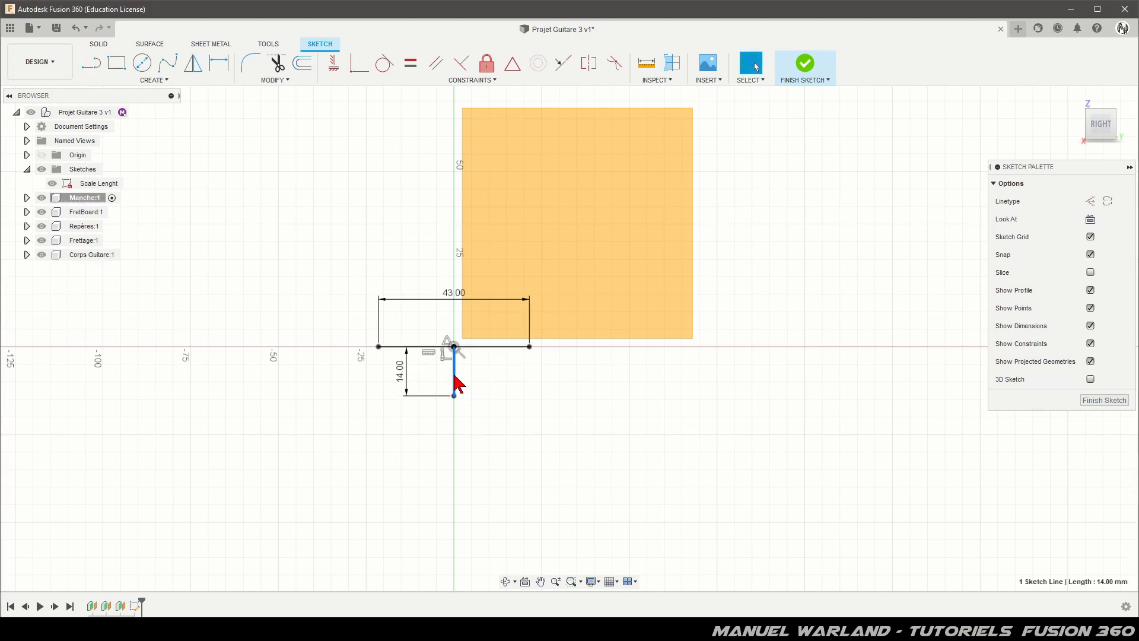
key(x)
click(496, 400)
drag(400, 380, 346, 387)
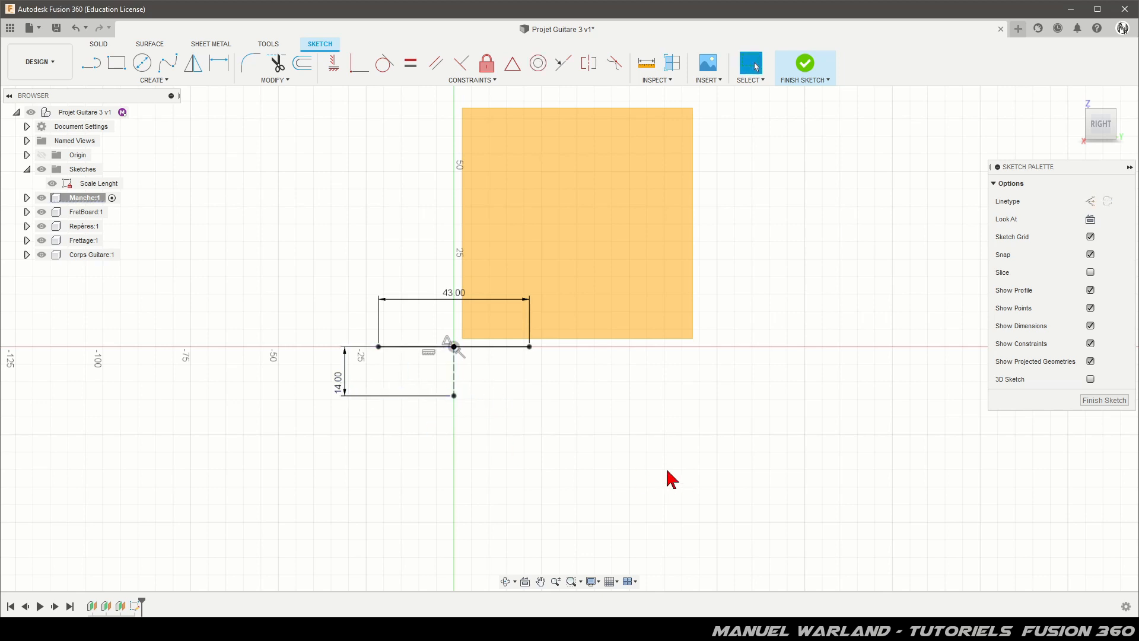
Draw a fit-point spline from one end of the 43 mm line through the vertical line's lower endpoint to the other end.
click(167, 64)
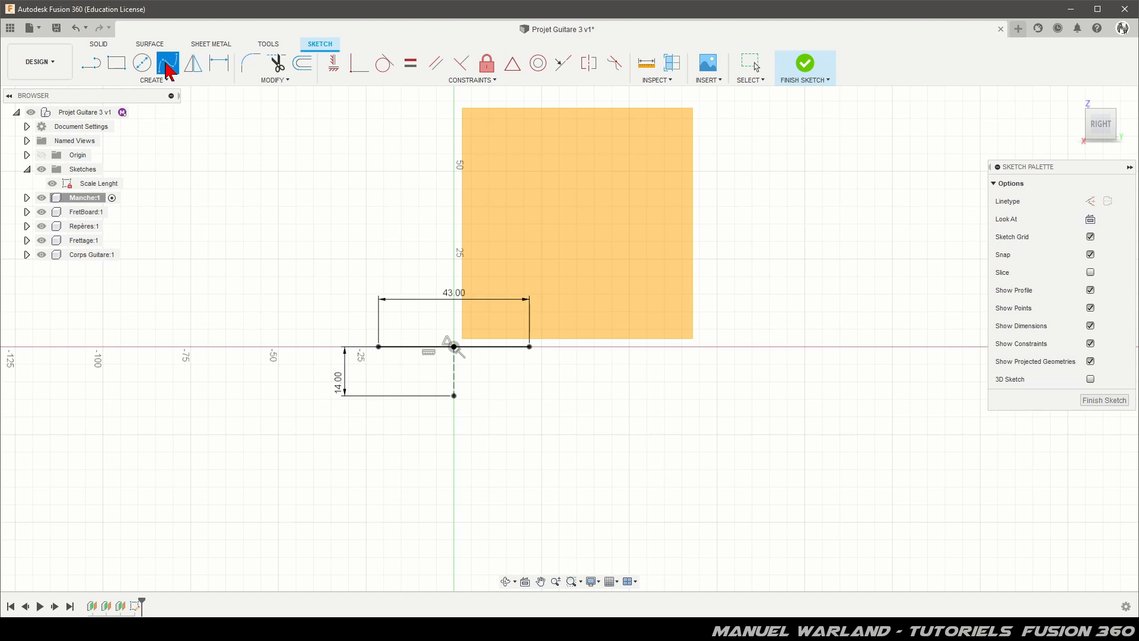
click(379, 346)
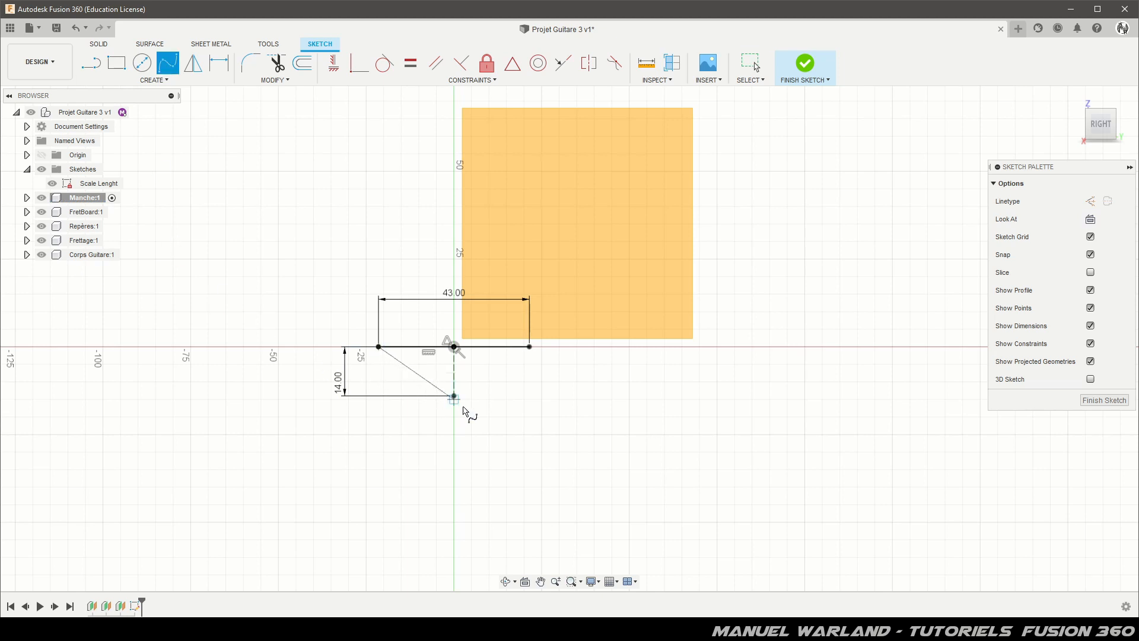
click(454, 396)
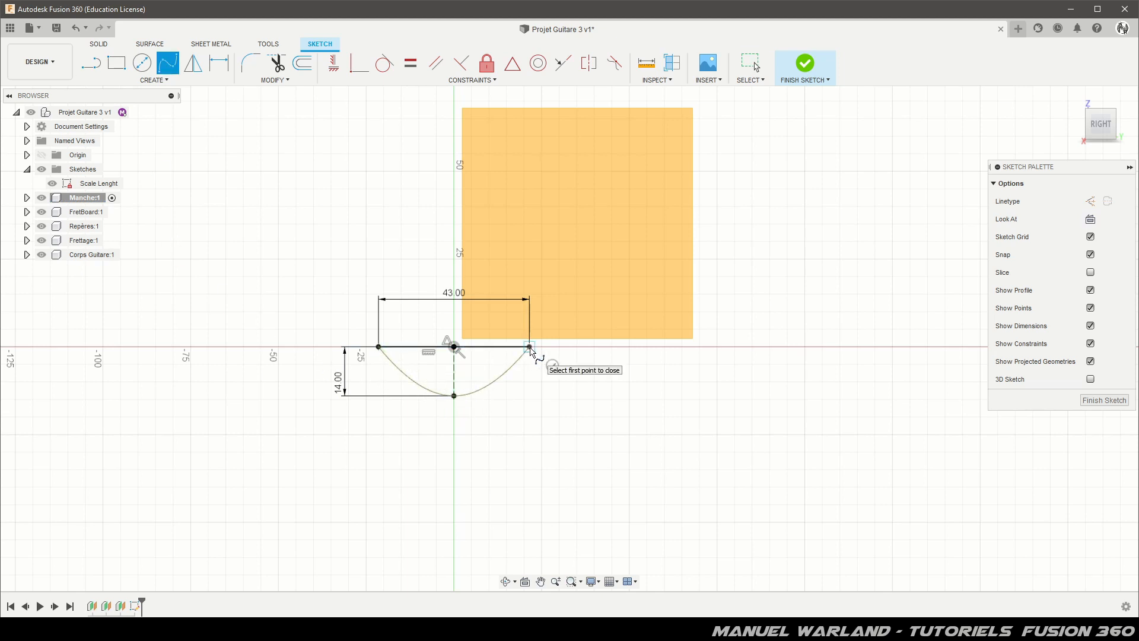
click(529, 347)
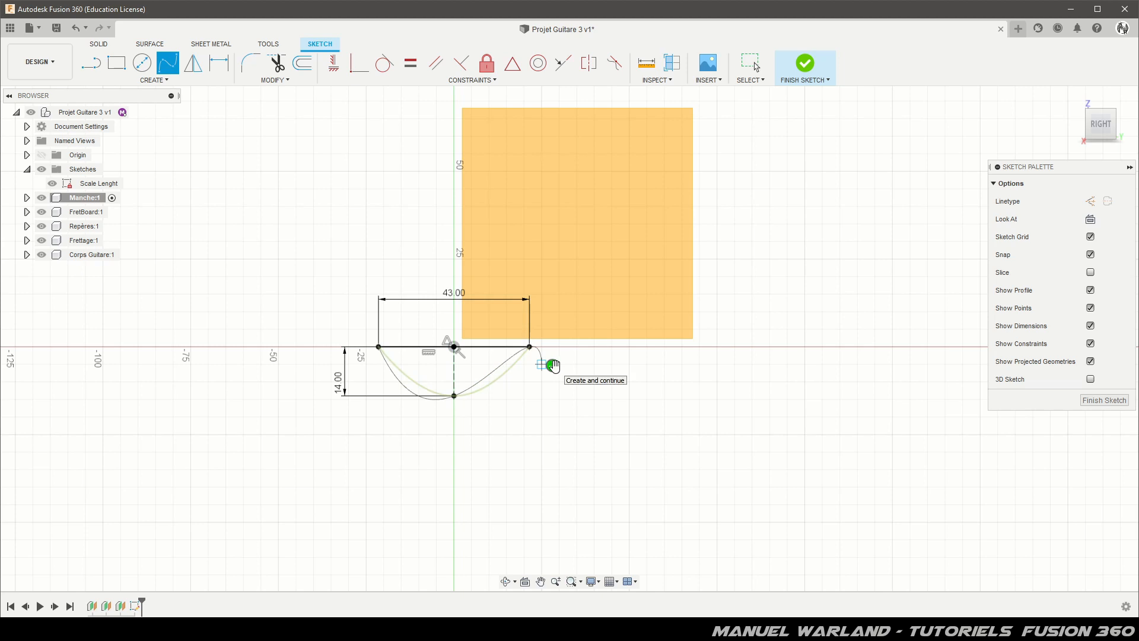
click(553, 364)
Constrain the tangent handle at the spline's lowest point to horizontal and set its length to 12 mm.
scroll(451, 423, up, 6)
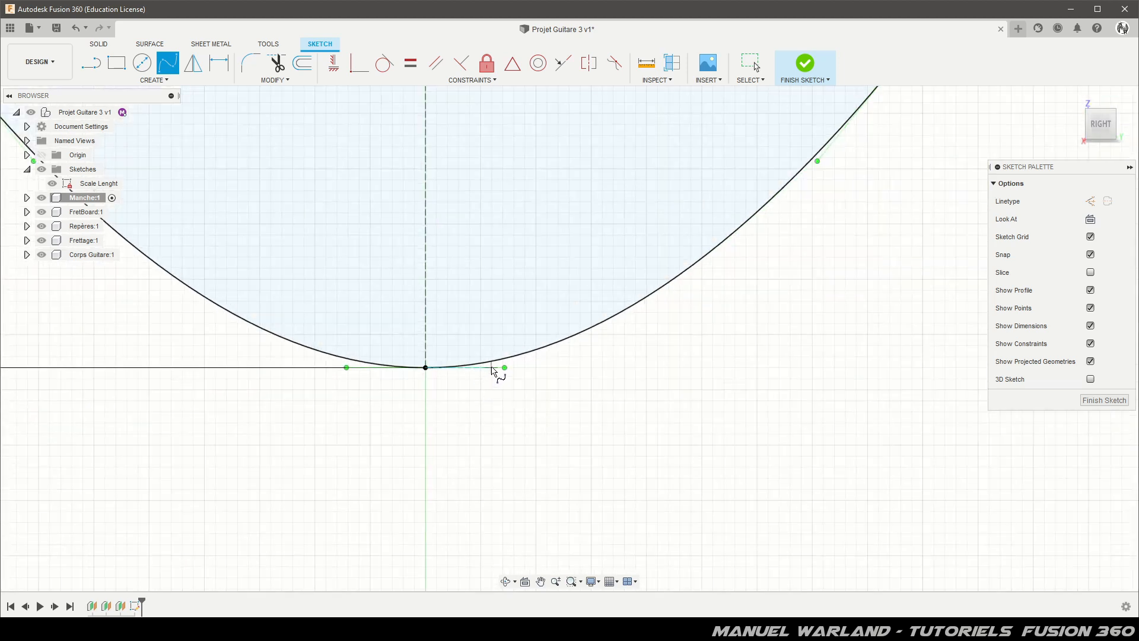
click(333, 66)
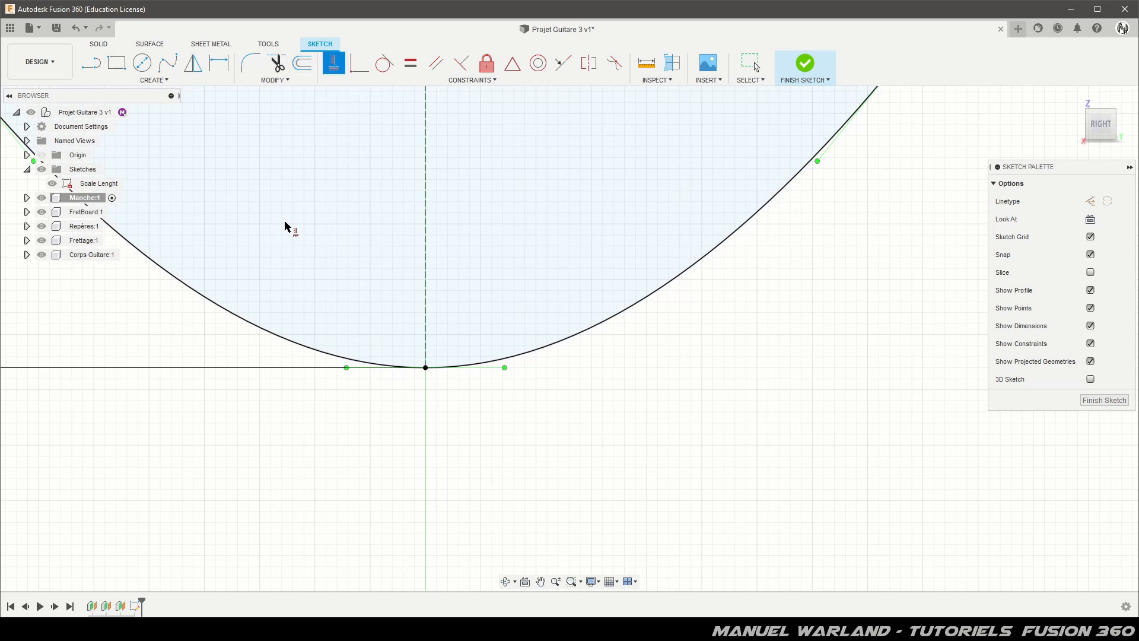
click(491, 370)
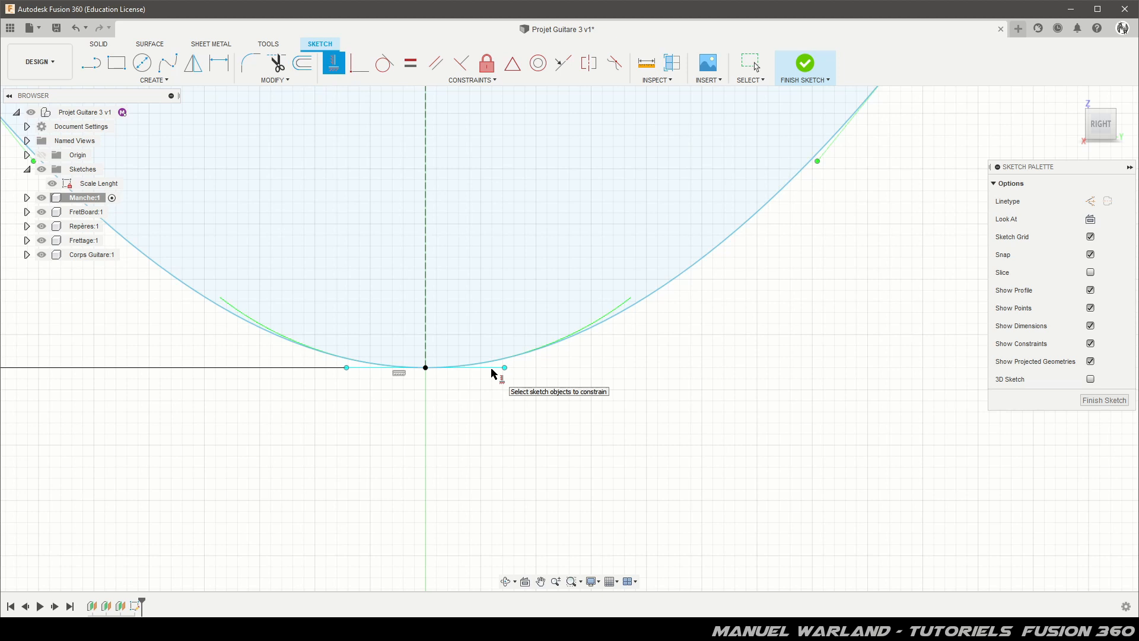
key(d)
click(490, 369)
click(477, 408)
click(485, 369)
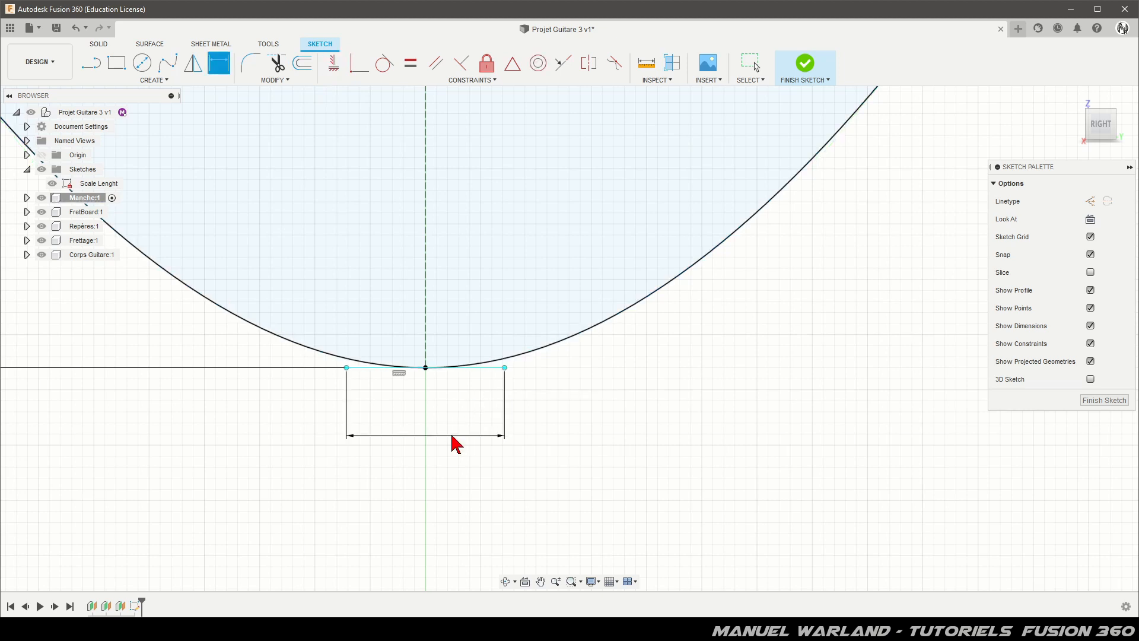
click(453, 437)
text(12)
key(Return)
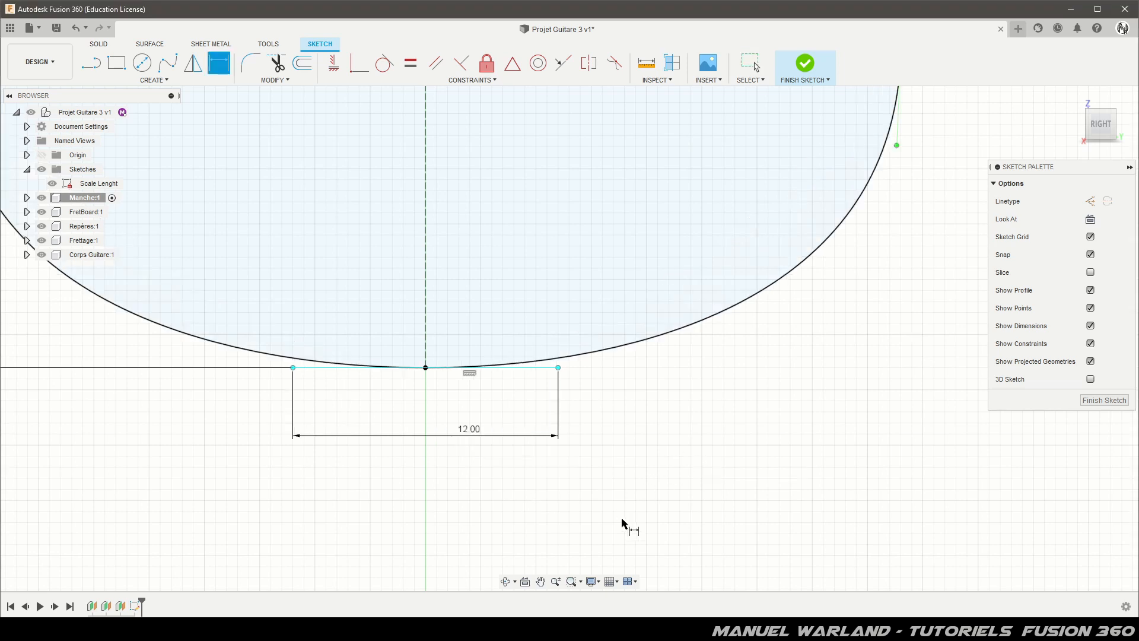
Constrain the tangent handles at both ends of the spline to vertical.
scroll(619, 517, down, 5)
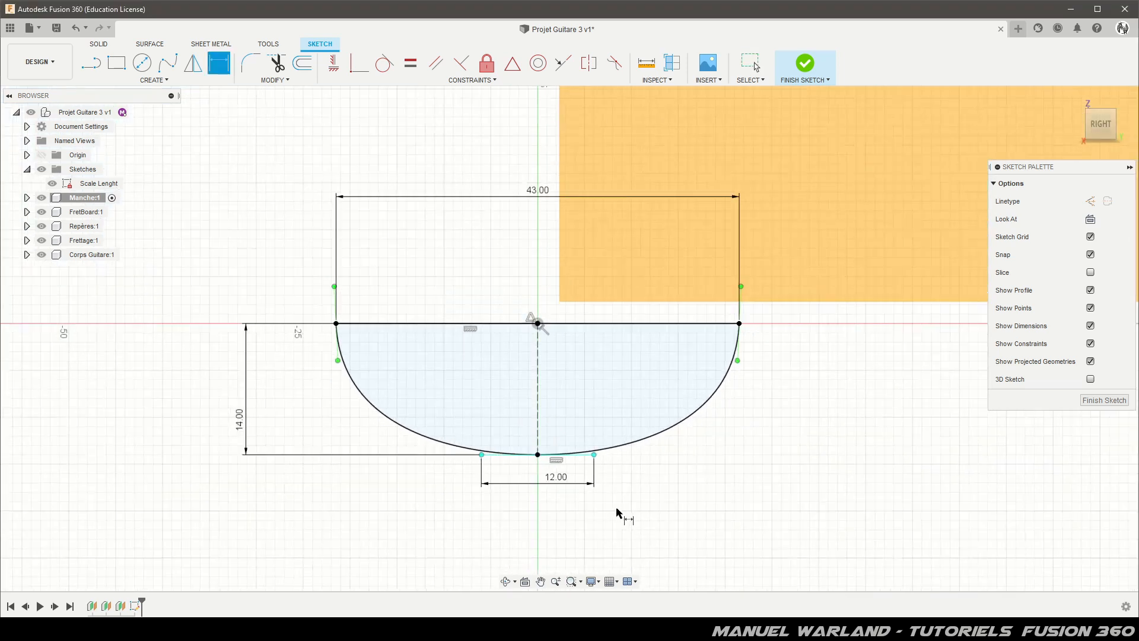
click(334, 64)
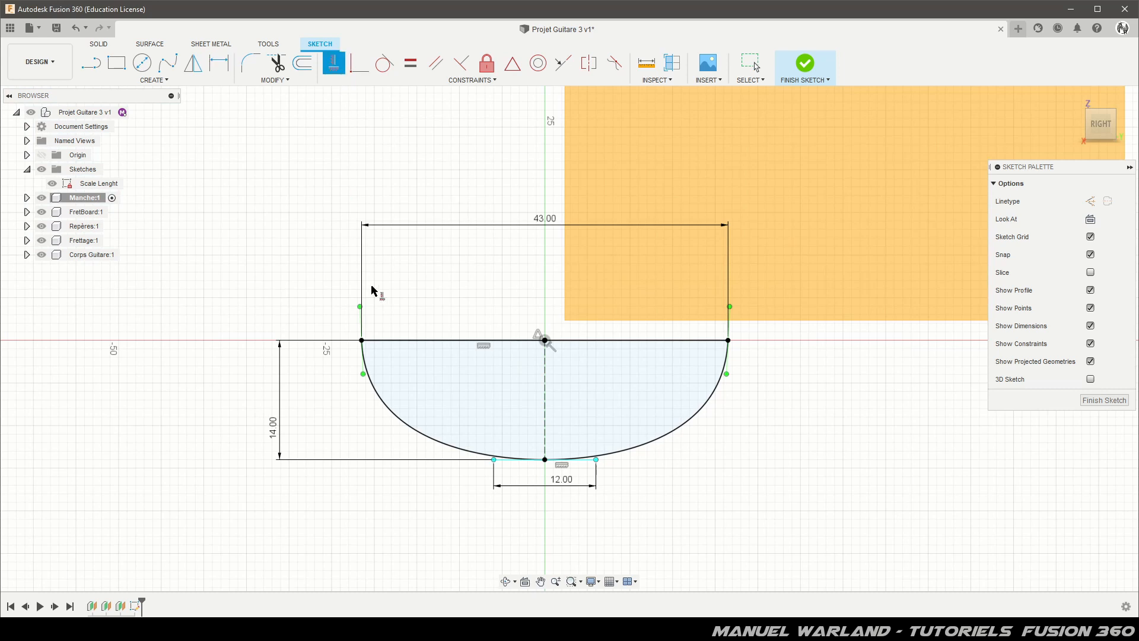
click(360, 315)
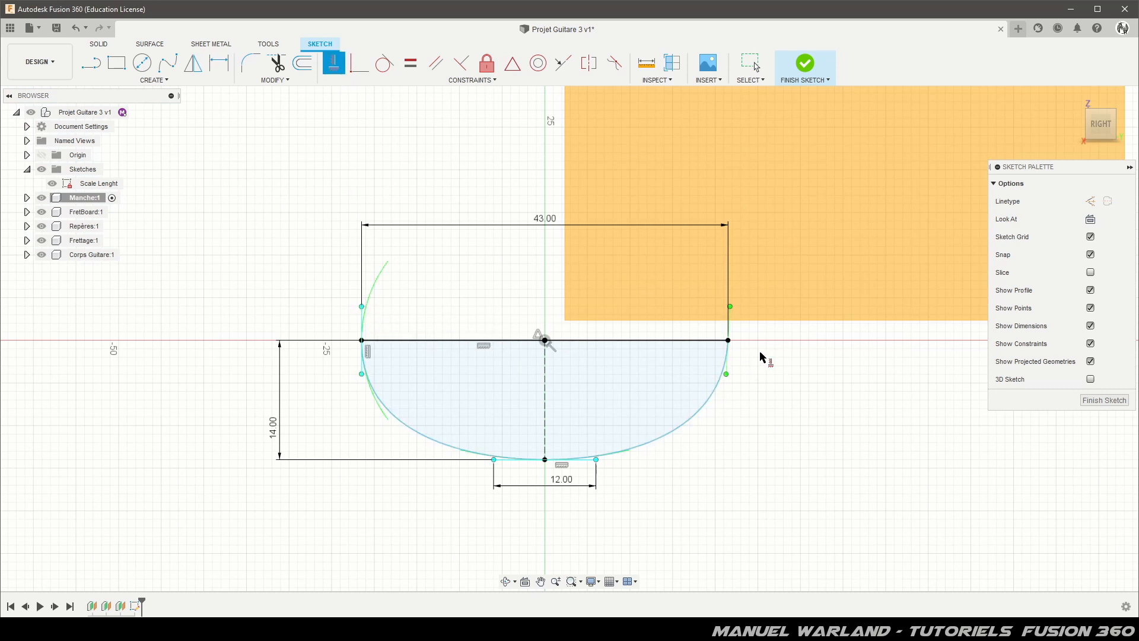
click(731, 321)
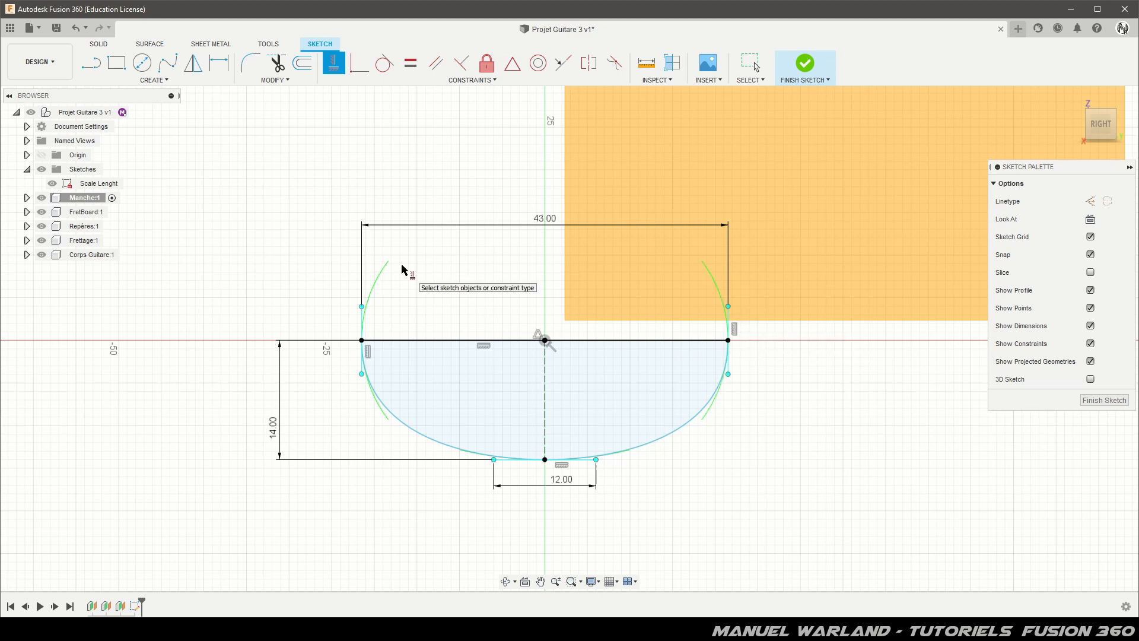
Dimension both vertical end tangent handles of the spline to 8.5 mm and finish the sketch.
key(d)
click(363, 325)
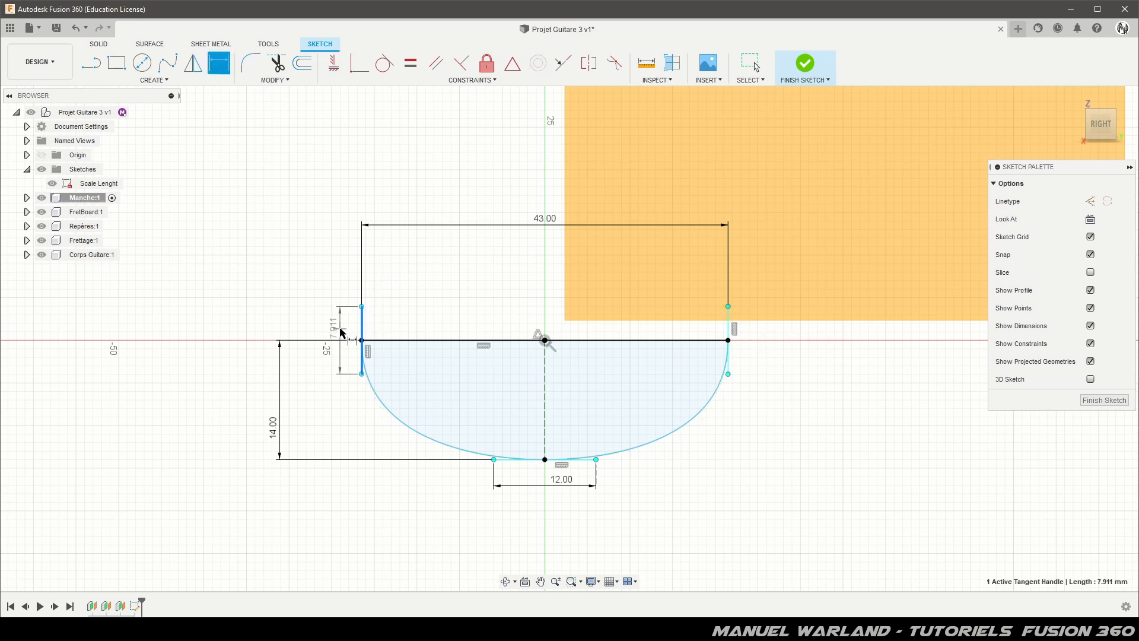
click(341, 334)
text(8)
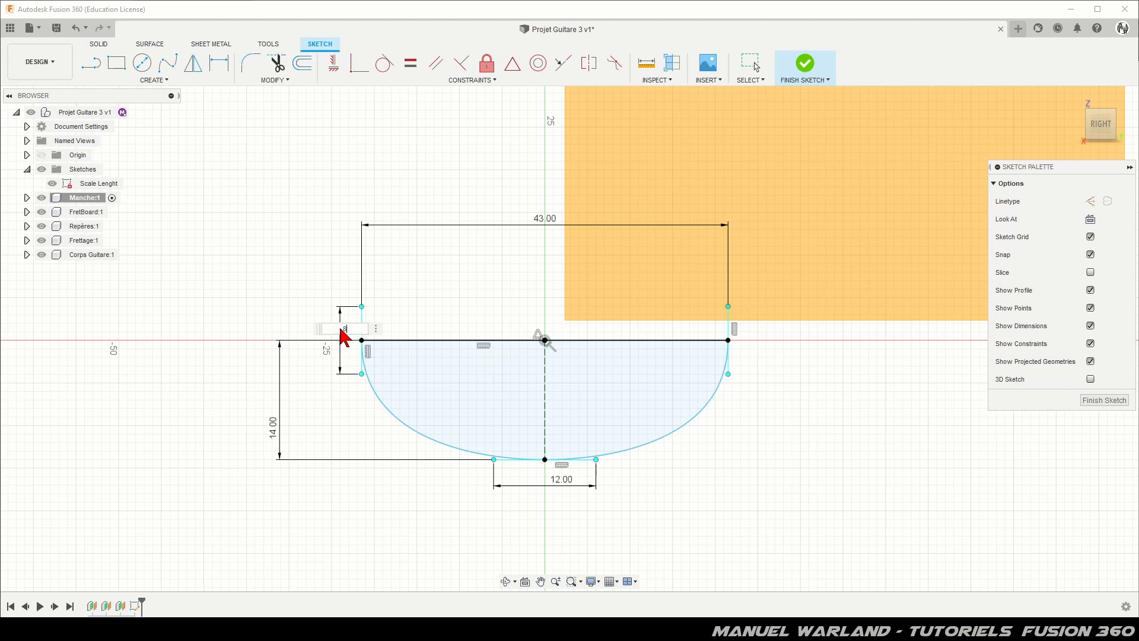
text(.5)
key(Return)
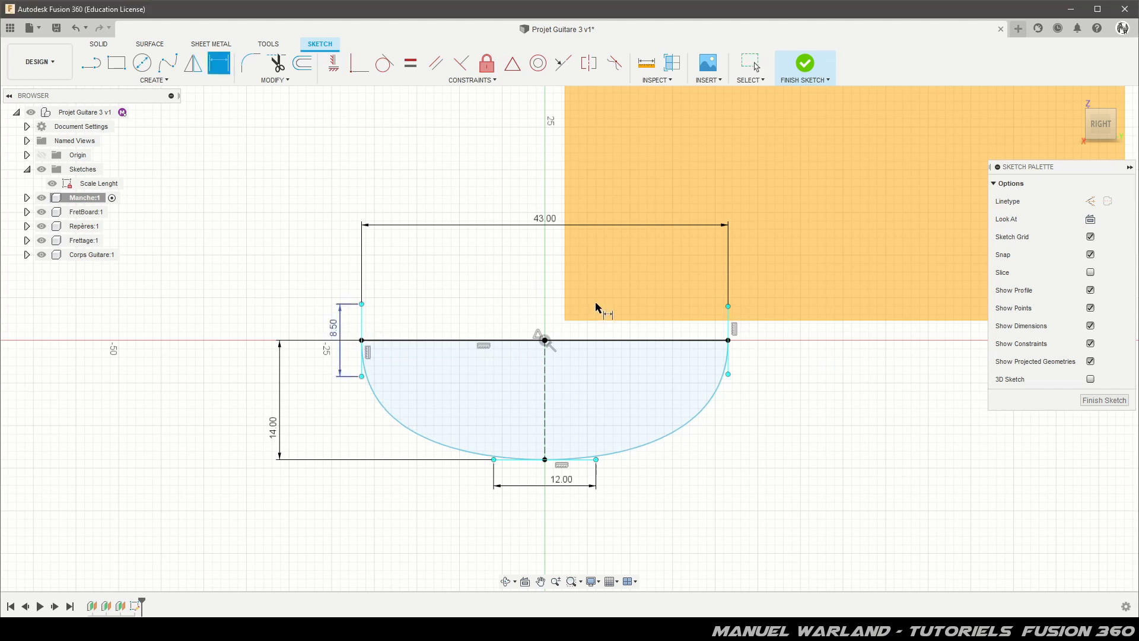
click(728, 330)
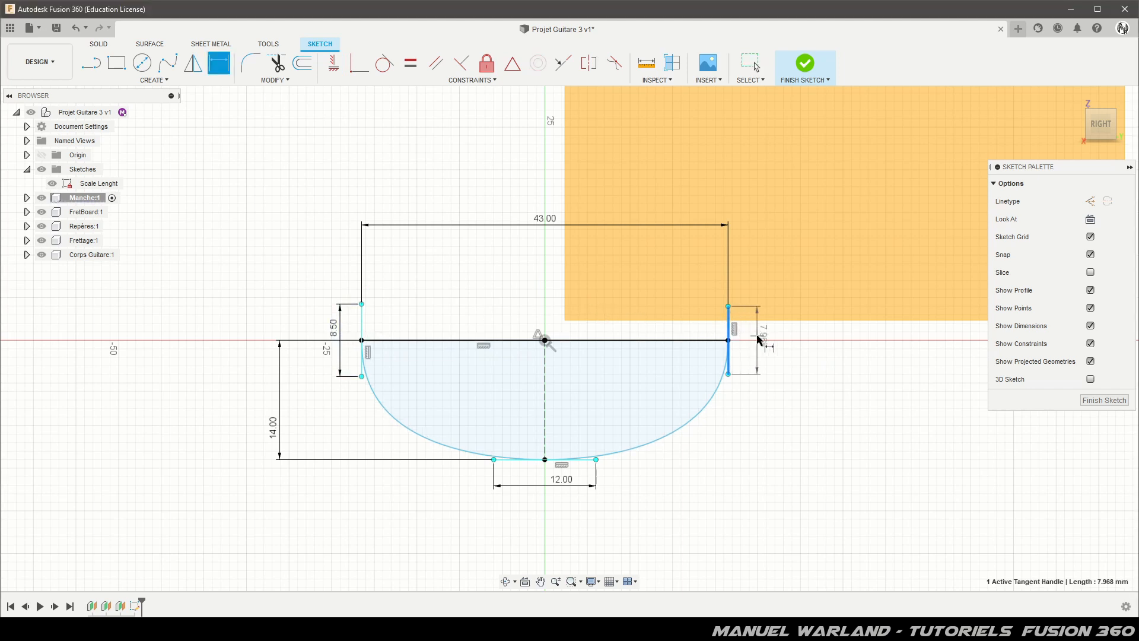
click(759, 343)
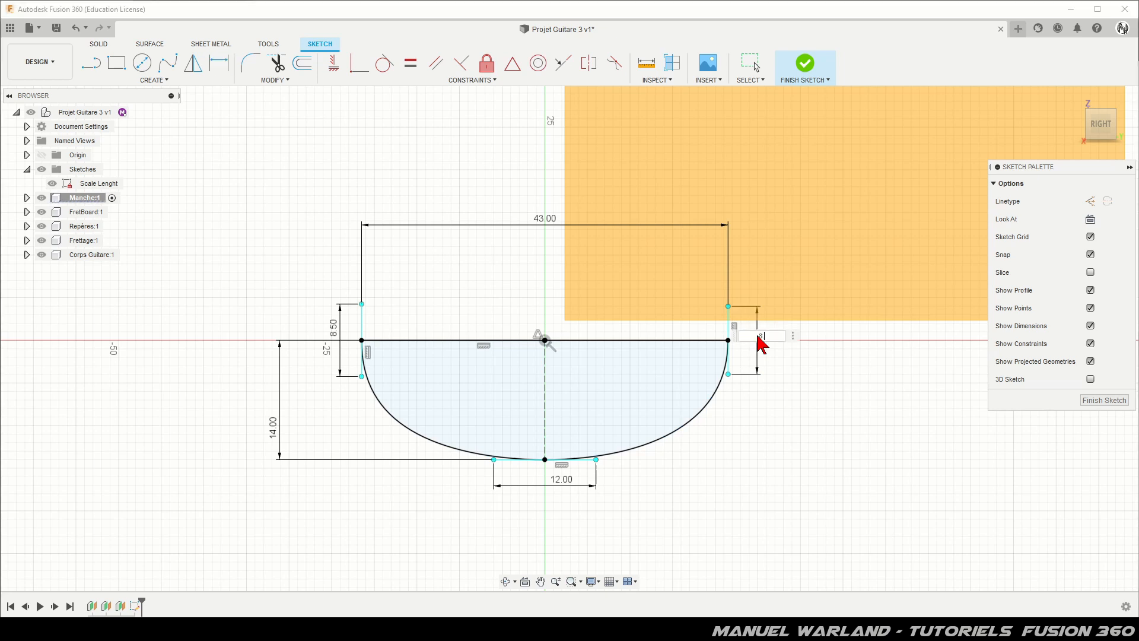
text(8.5)
key(Return)
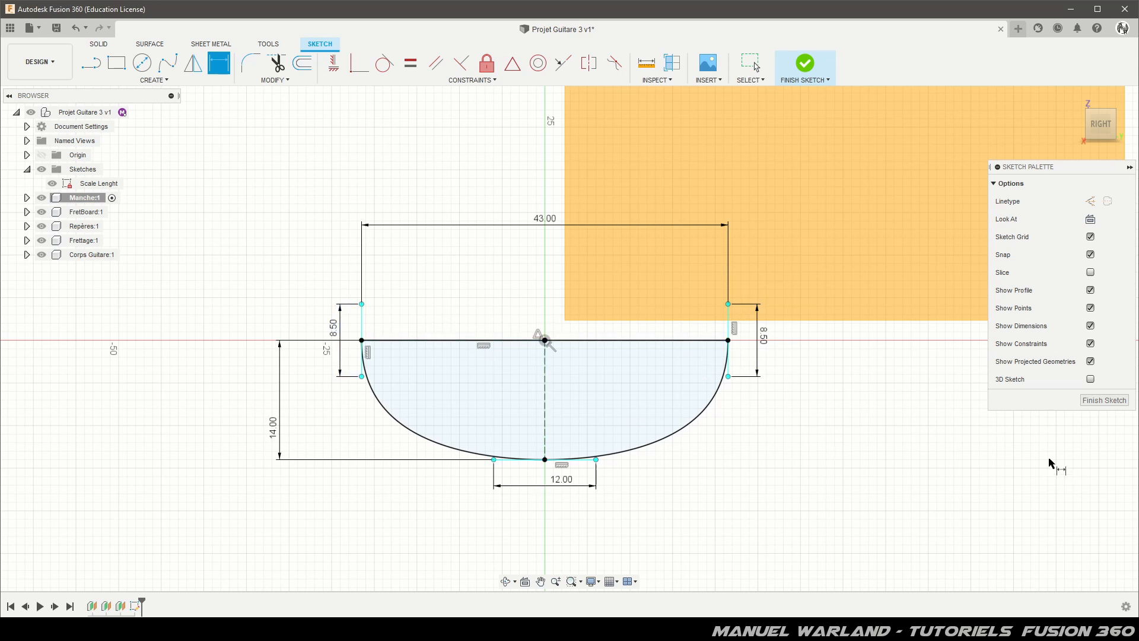
click(1103, 402)
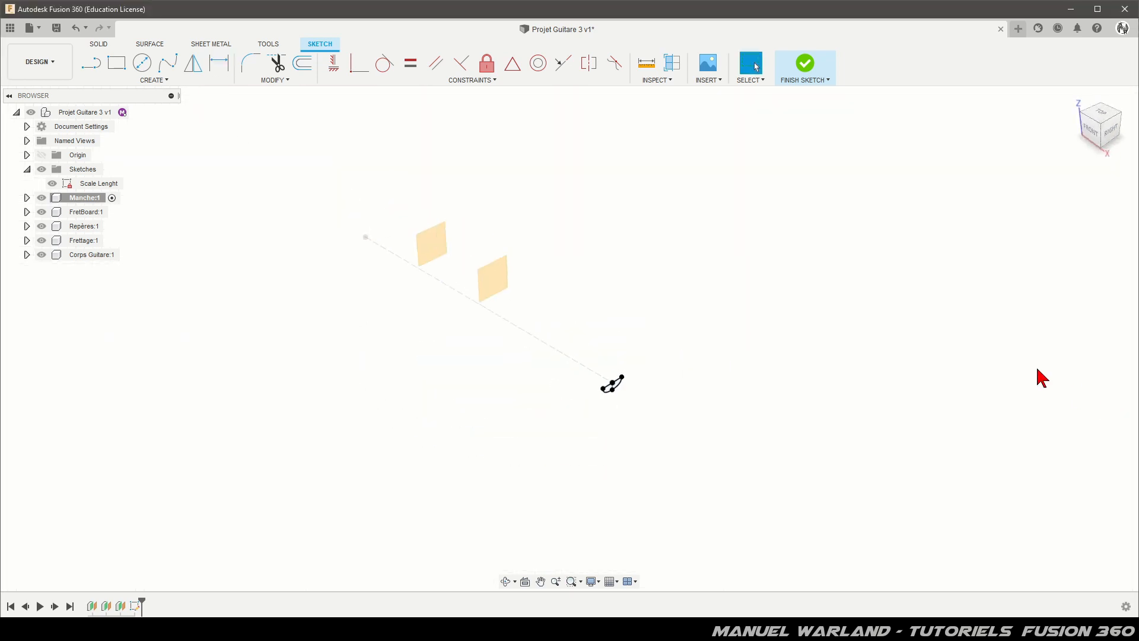
Start a sketch on the construction plane nearest the finished profile and draw a 49 mm horizontal line above the sketch origin.
click(496, 277)
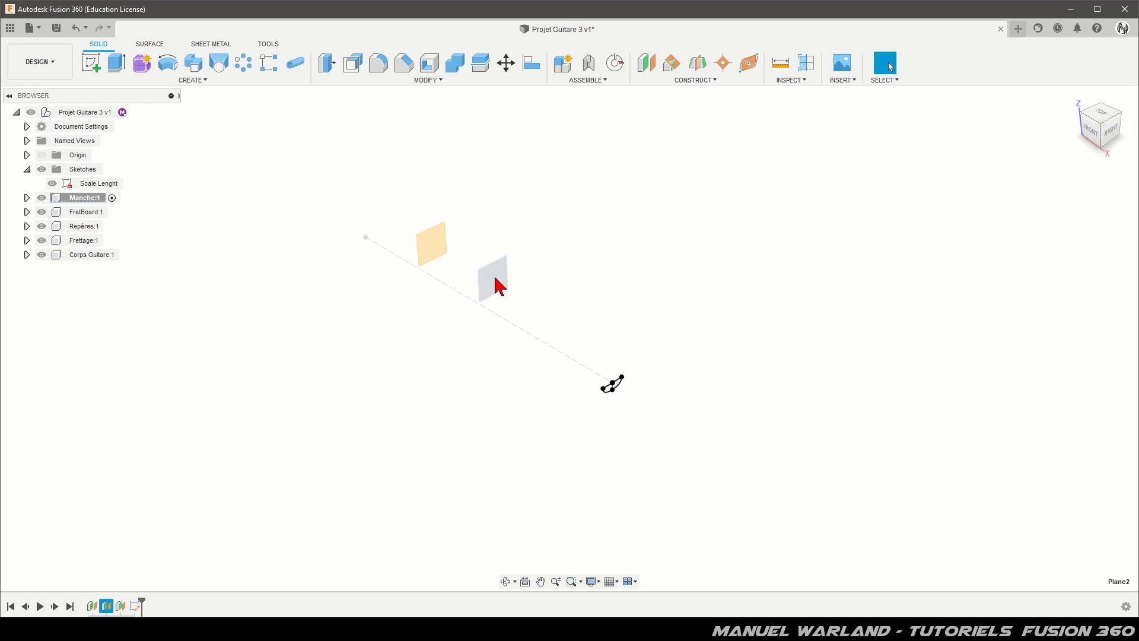
click(92, 67)
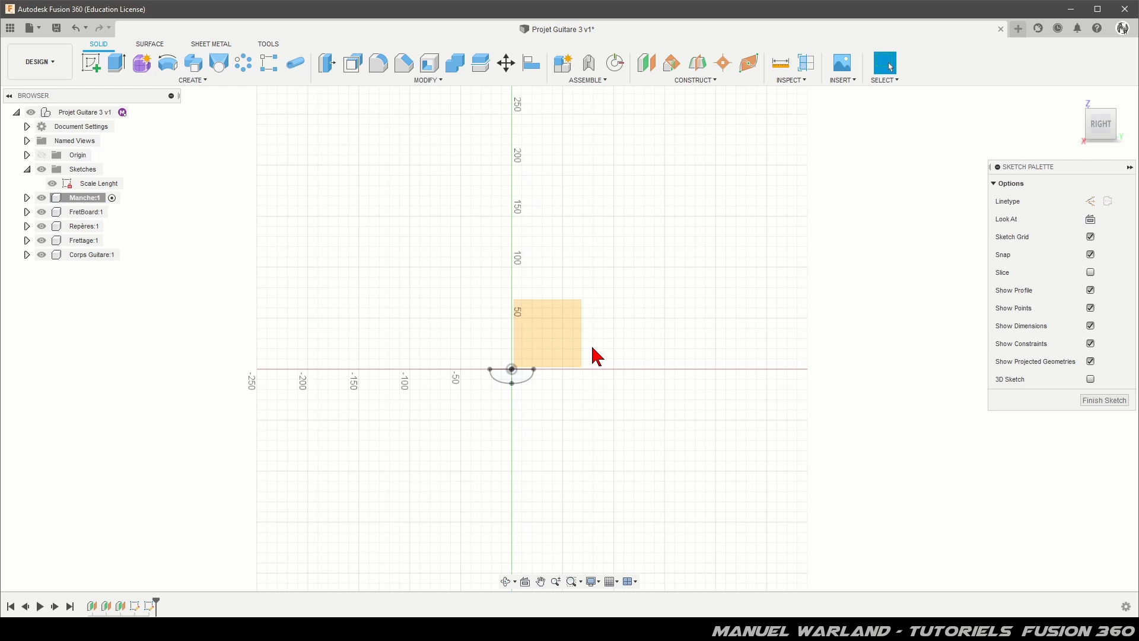
scroll(584, 348, up, 3)
scroll(446, 383, up, 4)
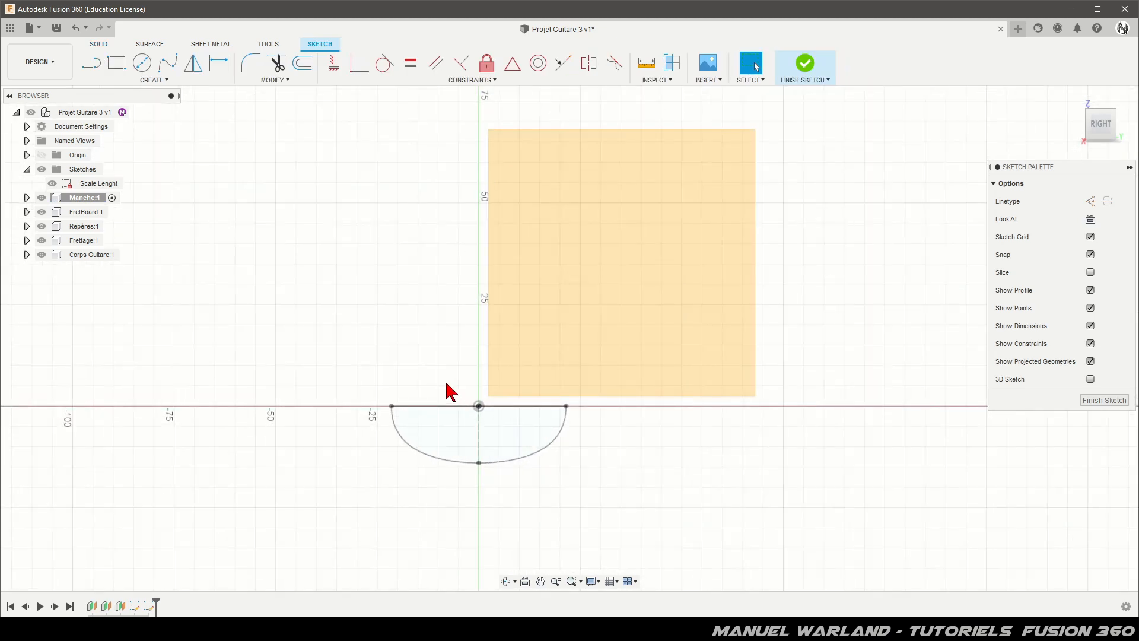
scroll(435, 414, up, 2)
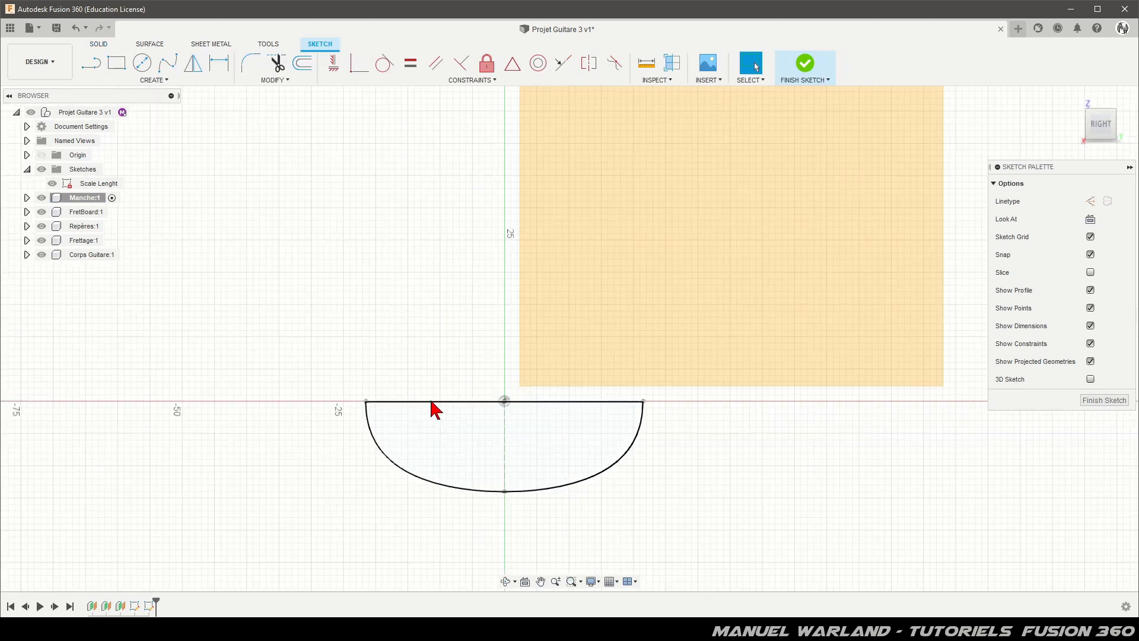
click(93, 63)
click(356, 330)
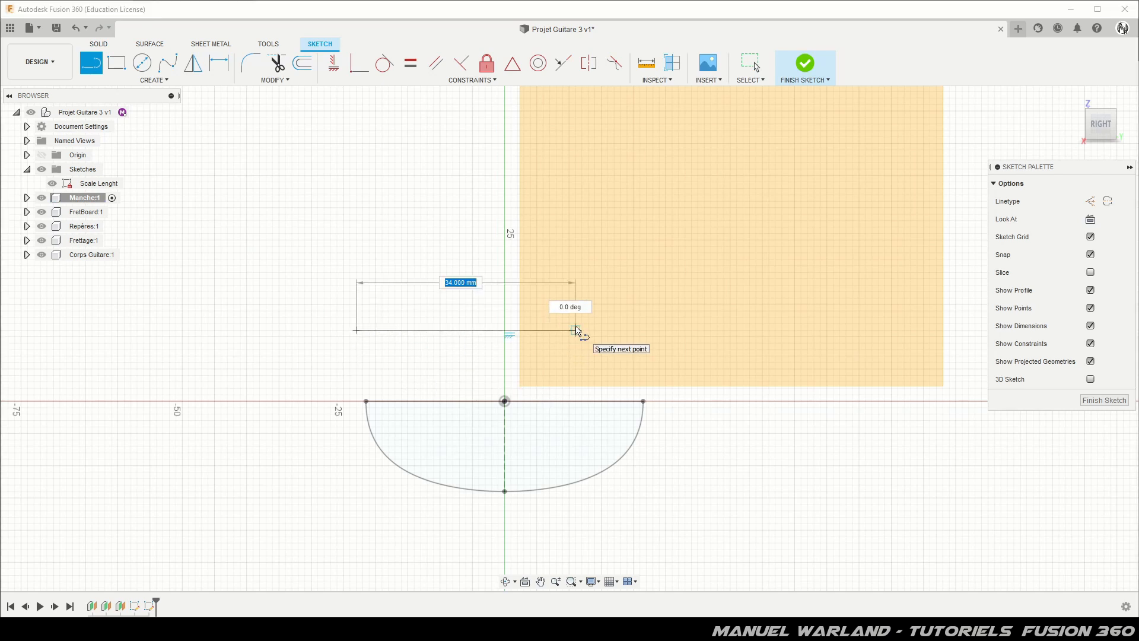
text(49)
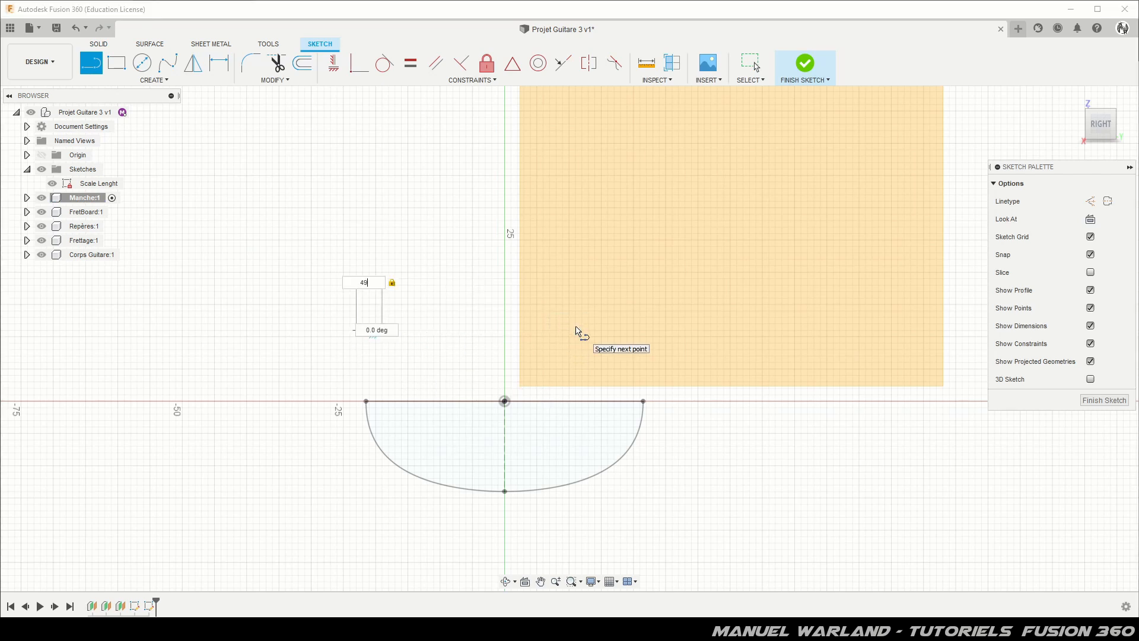
key(Return)
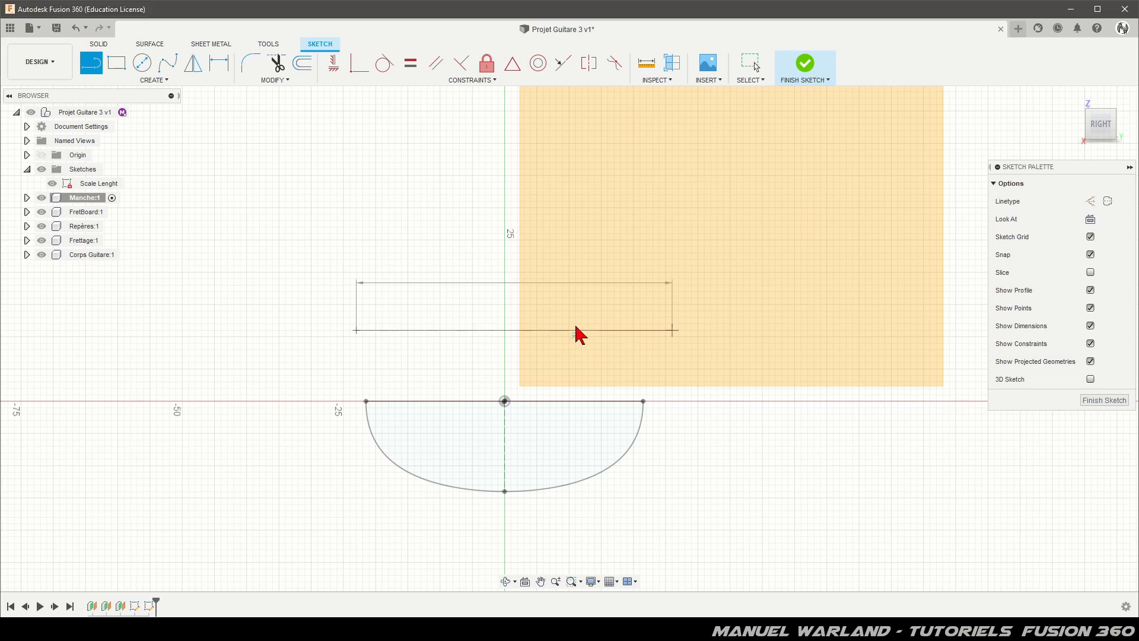
key(Escape)
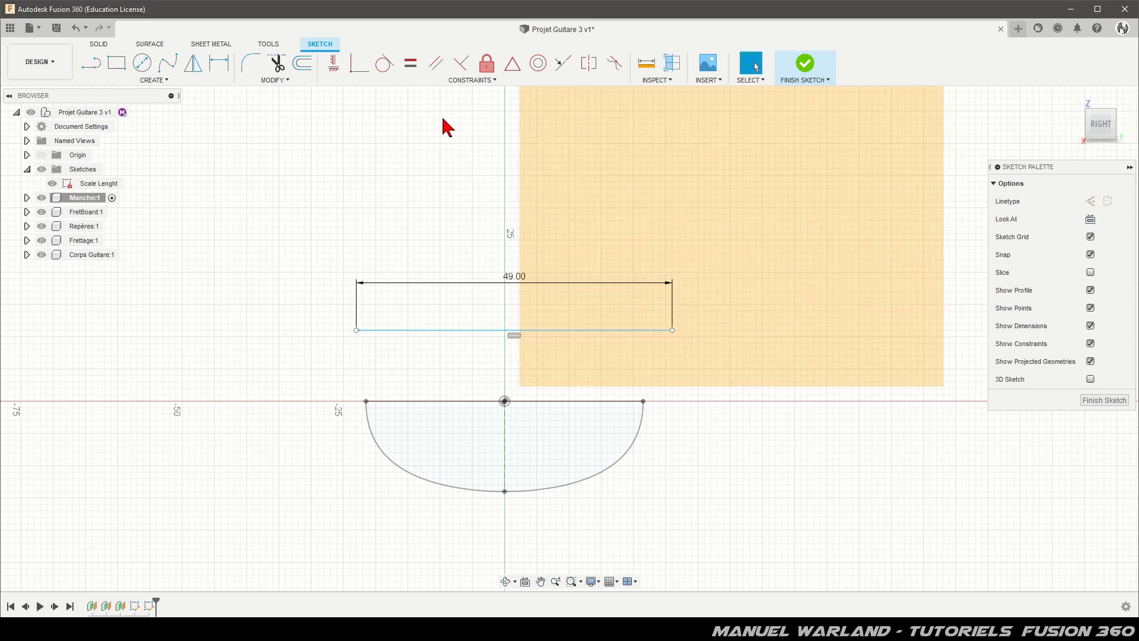
Constrain the 49 mm line's midpoint to the sketch origin.
click(511, 69)
click(475, 330)
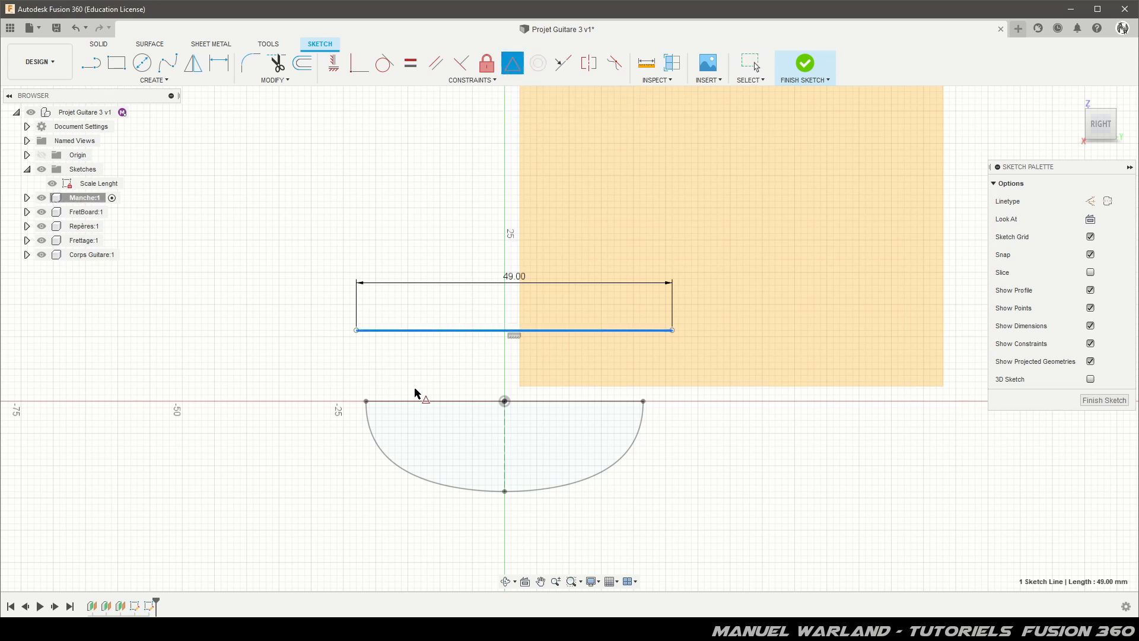
click(505, 401)
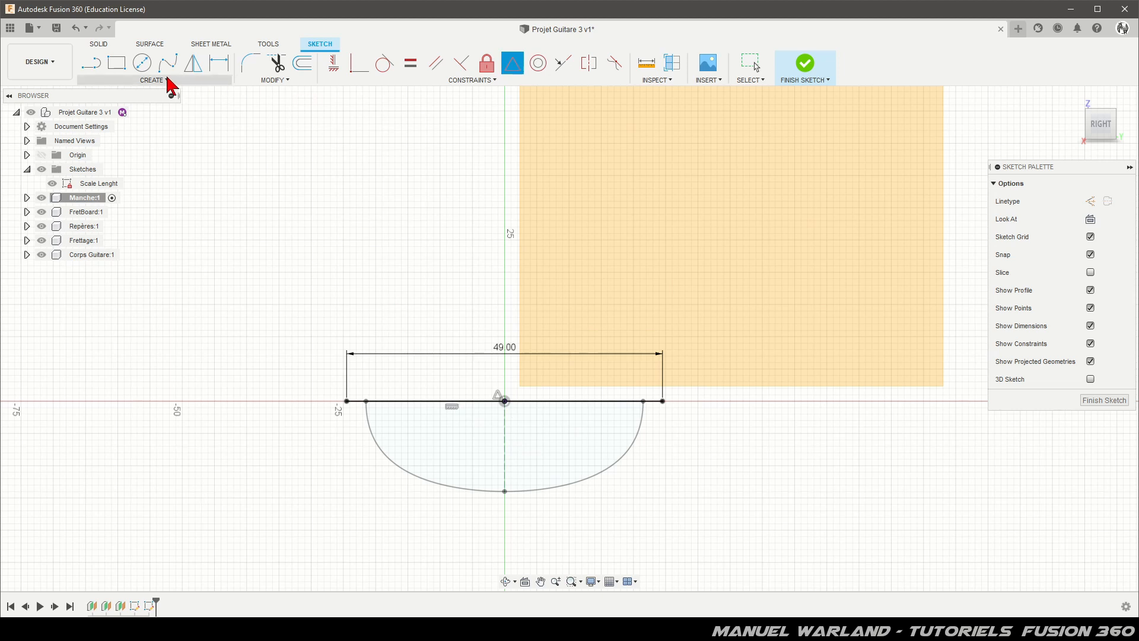
Draw a 19 mm vertical line straight down from the midpoint of the 49 mm line.
click(92, 63)
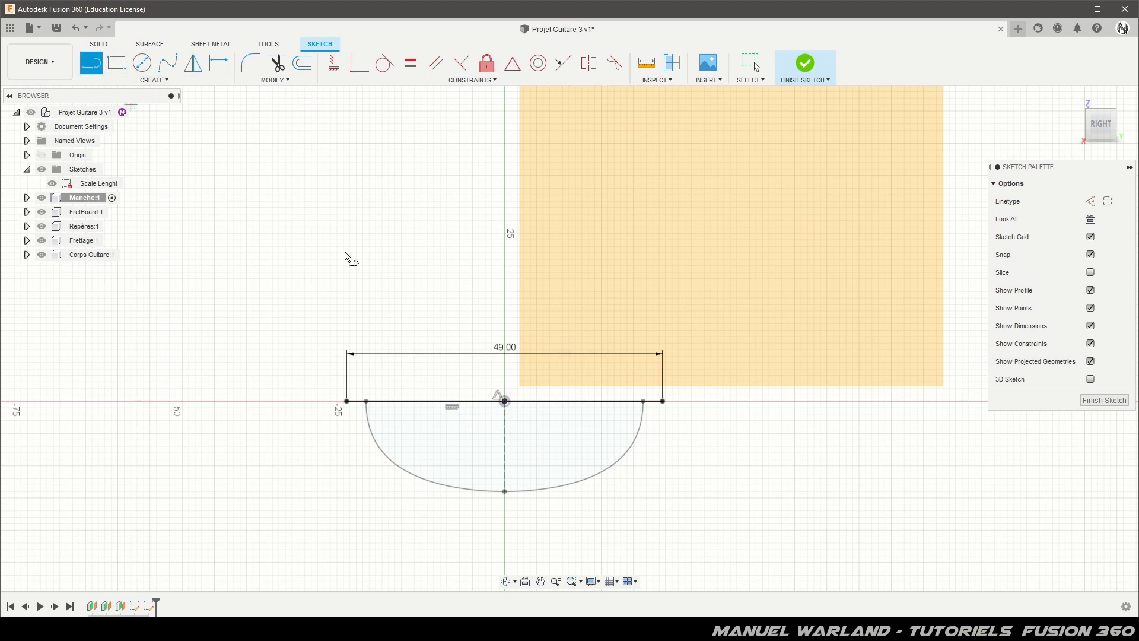
click(499, 414)
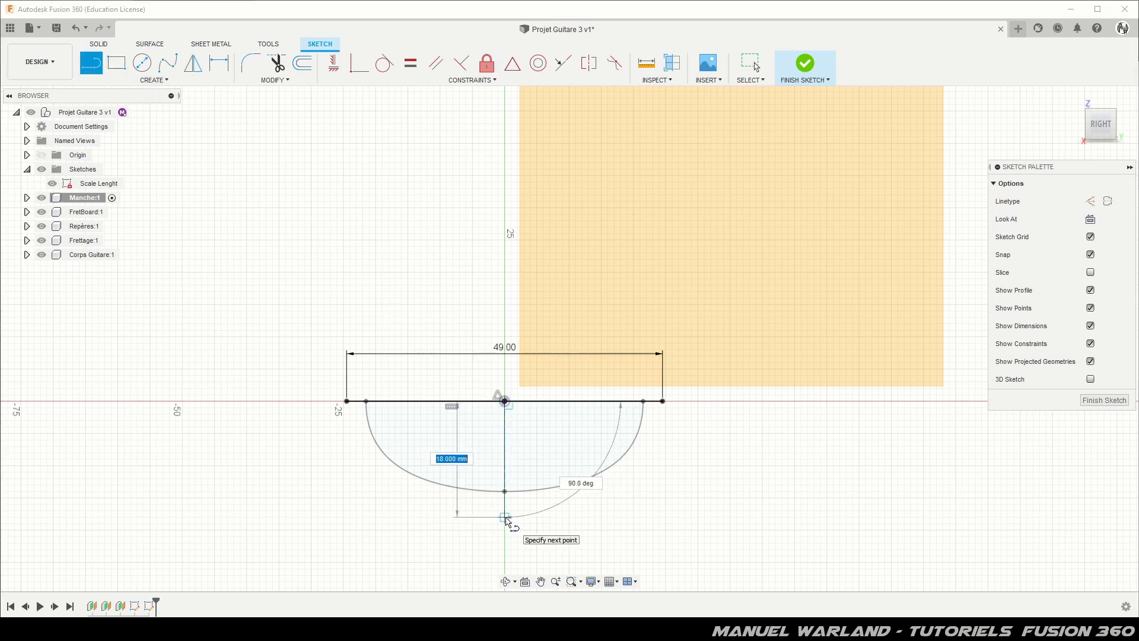
text(19)
key(Return)
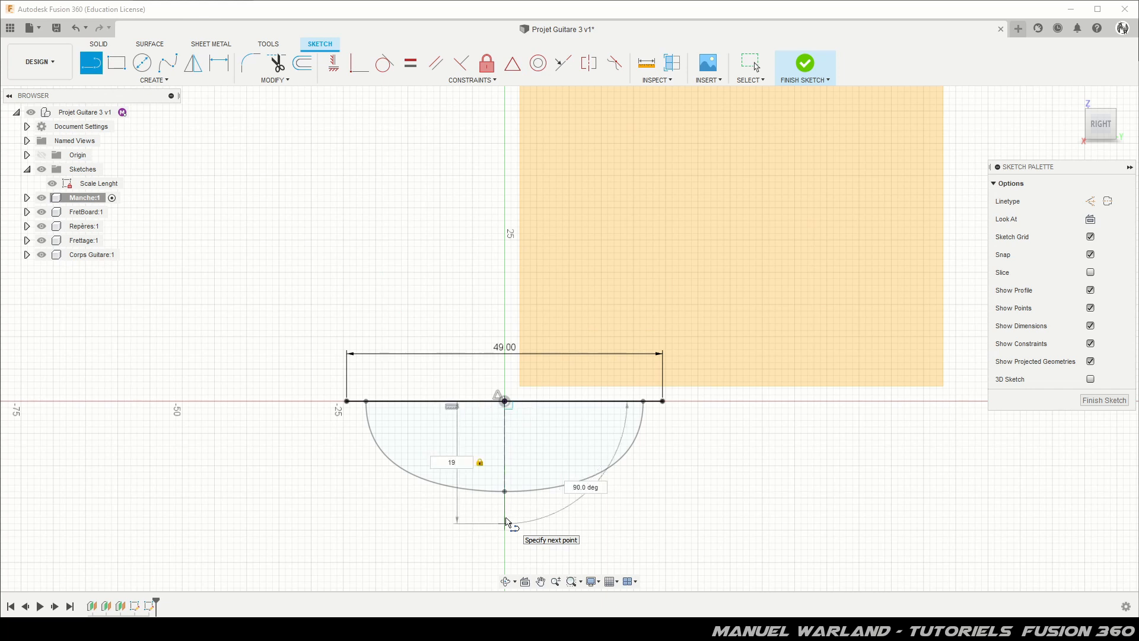
key(Escape)
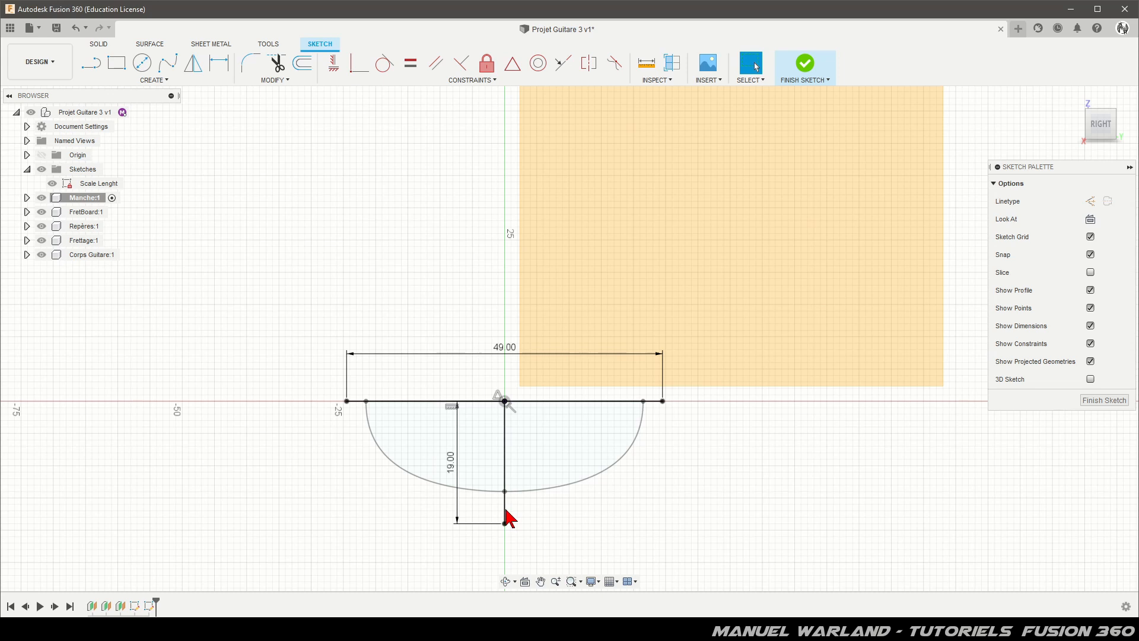
shift+middle_drag(478, 509, 490, 518)
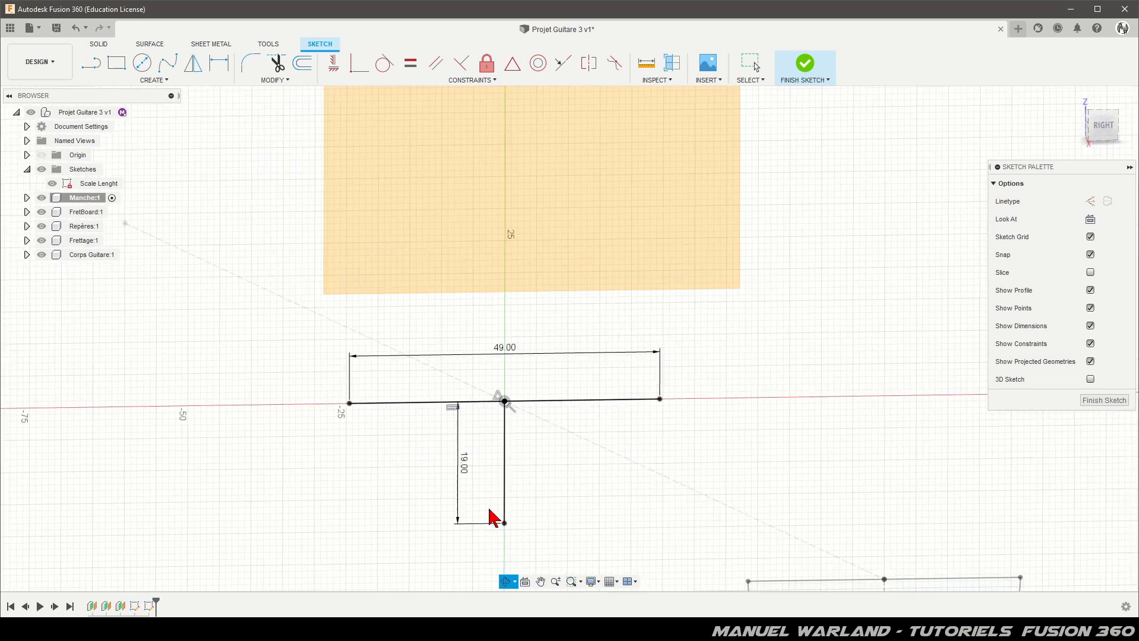
Convert the 19 mm vertical line to construction, view the sketch square-on, and move its length dimension clear of the profile area.
click(504, 506)
key(x)
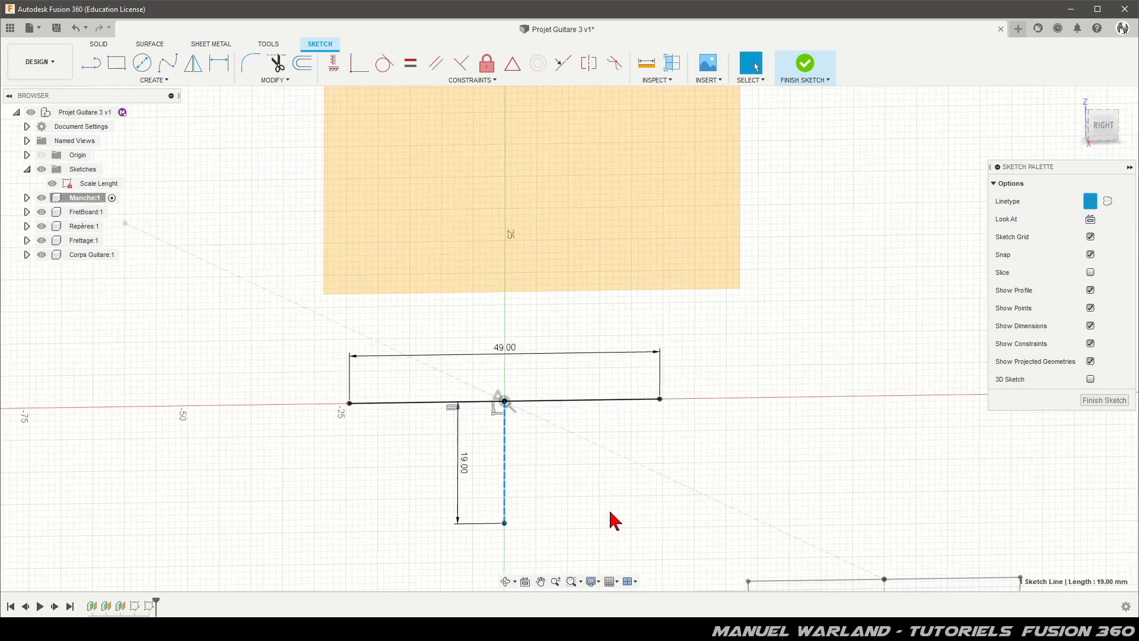
click(1091, 219)
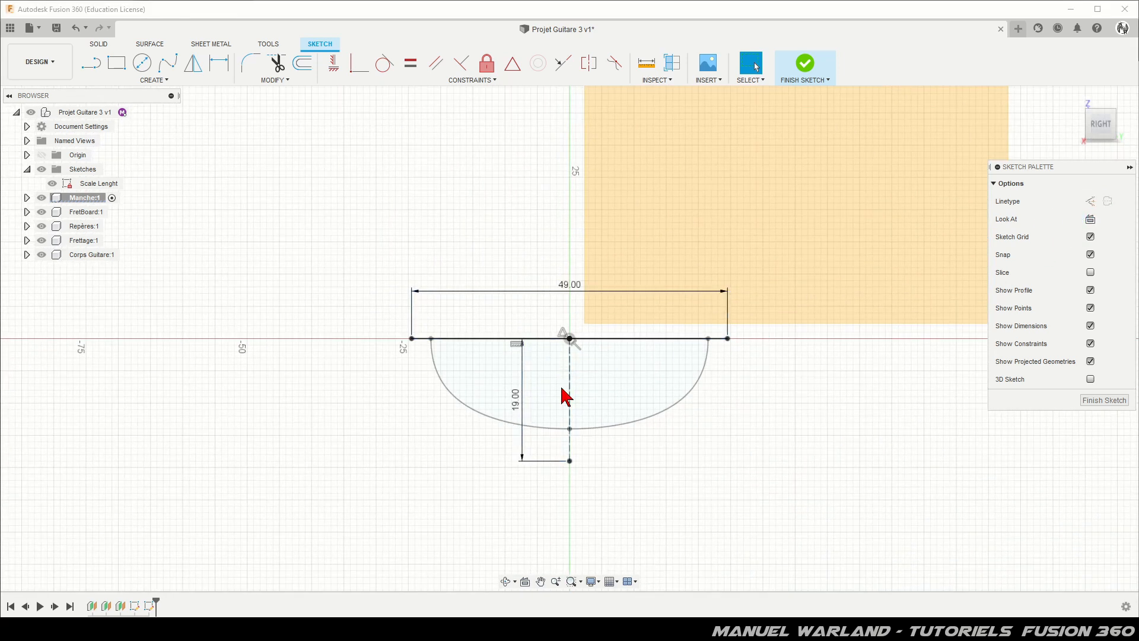
click(677, 472)
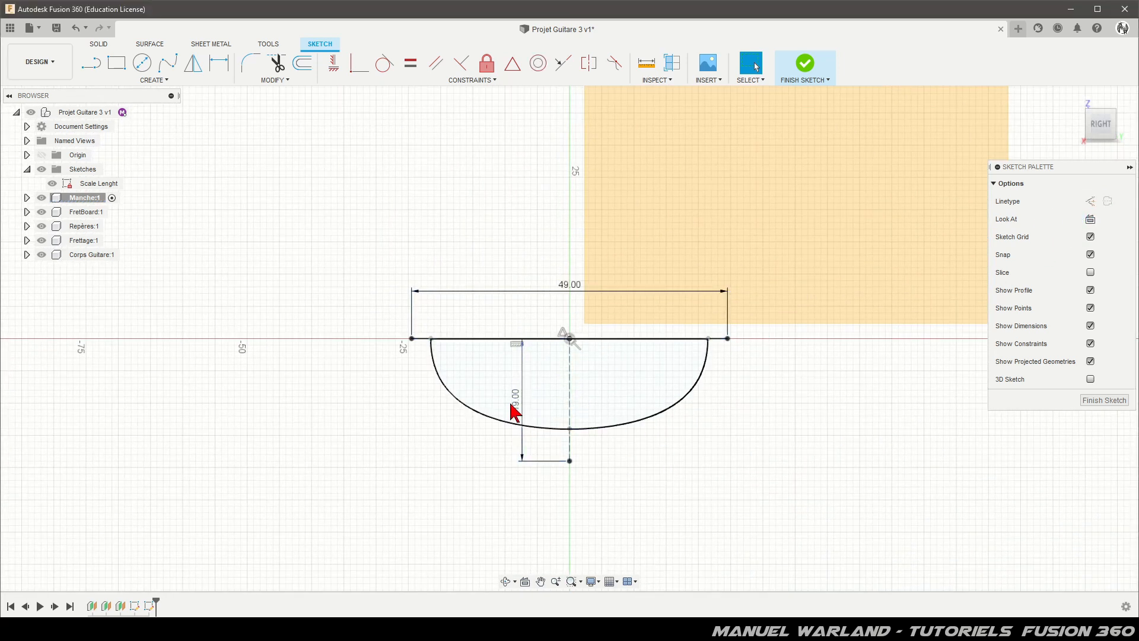
drag(515, 412, 372, 400)
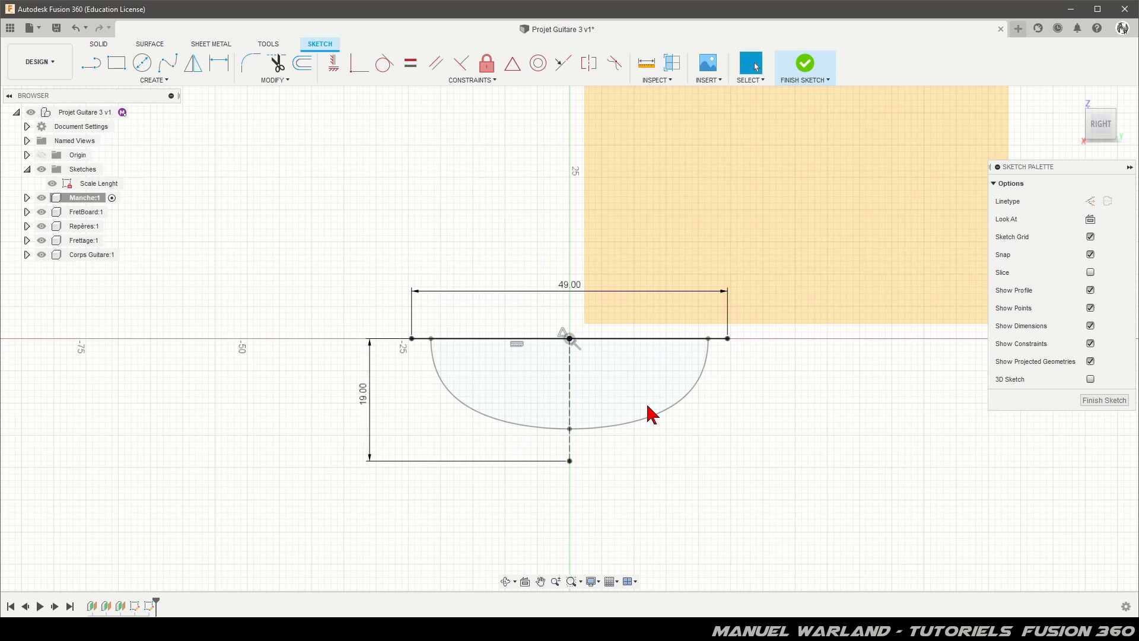
Draw a fit point spline from one end of the 49 mm line through the construction line's lower end to the other end.
click(171, 74)
click(412, 338)
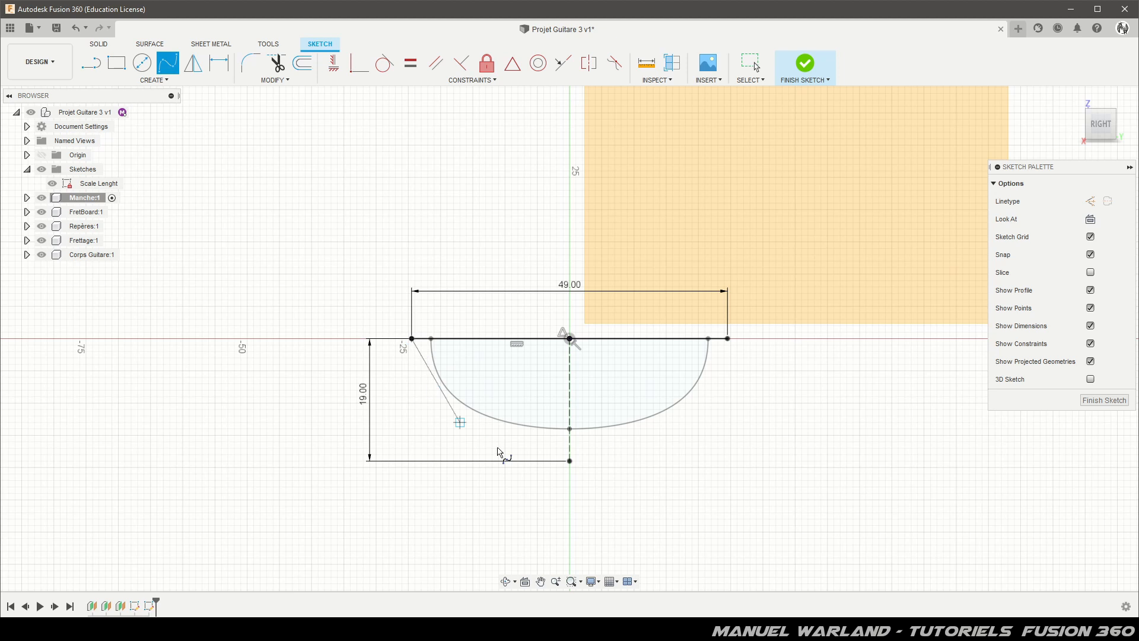
click(569, 461)
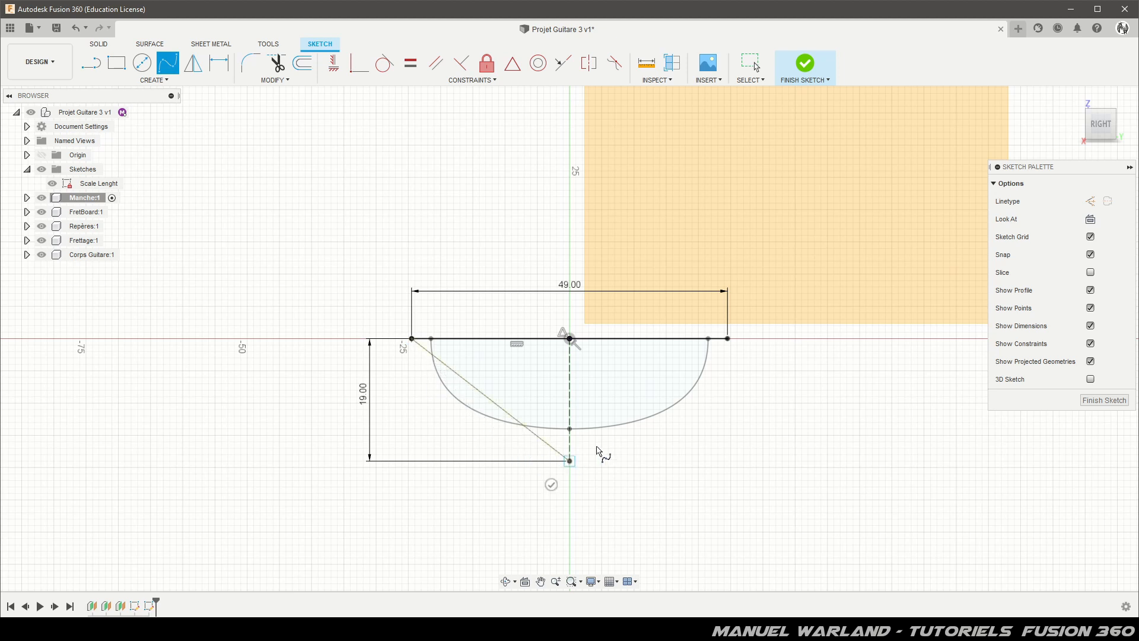
click(728, 338)
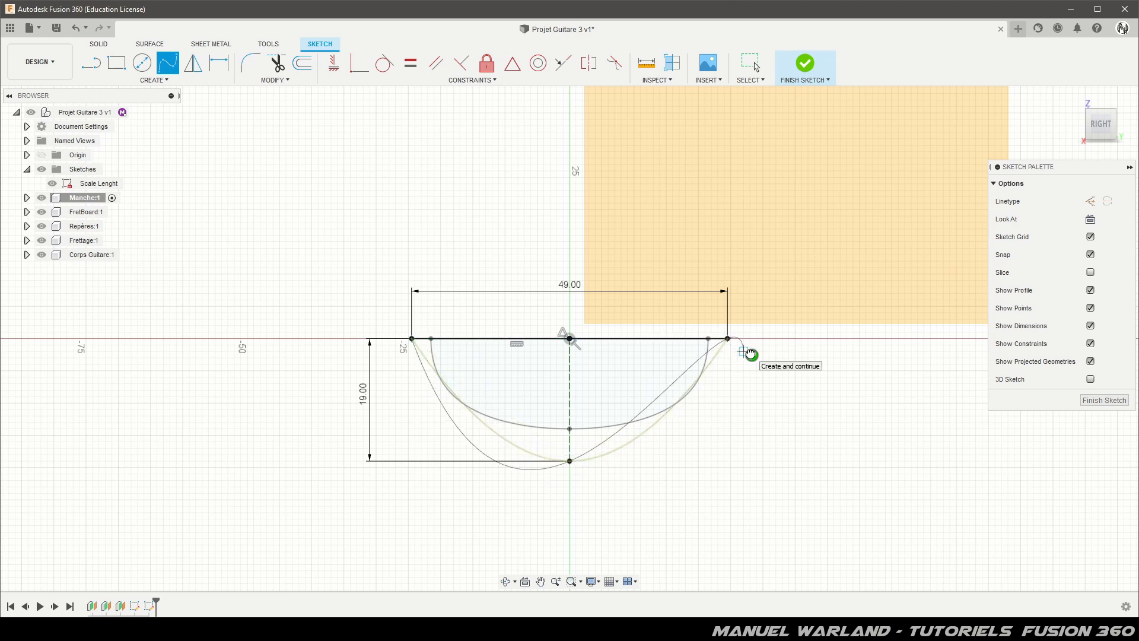
click(751, 354)
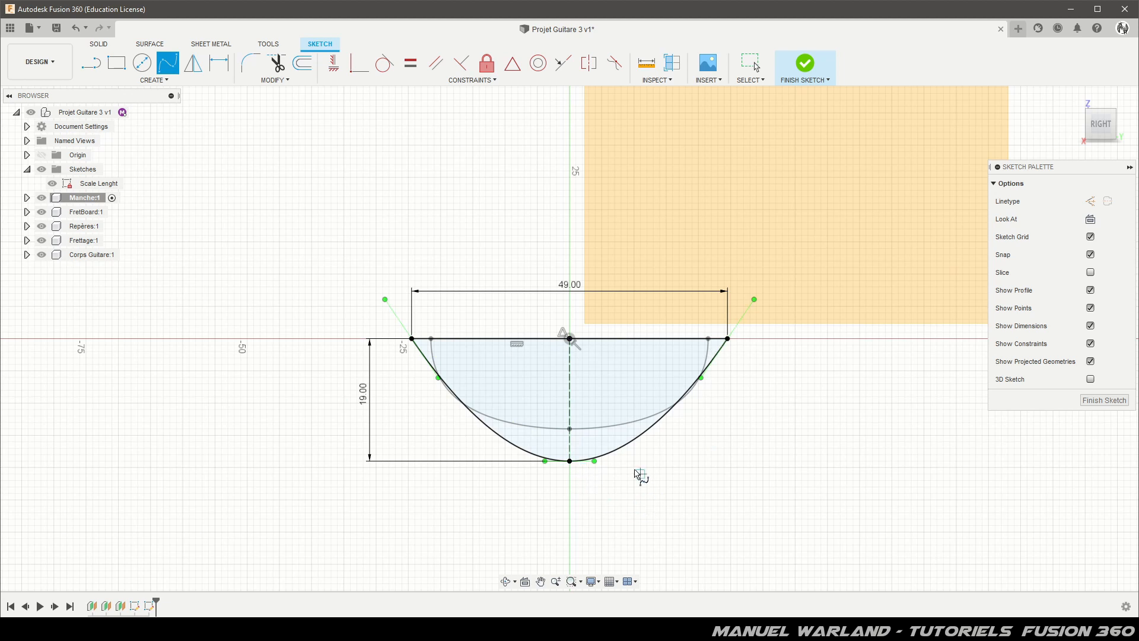
Constrain the tangent handle at the spline's lowest point to horizontal and dimension it to 12.5 mm.
scroll(623, 454, up, 5)
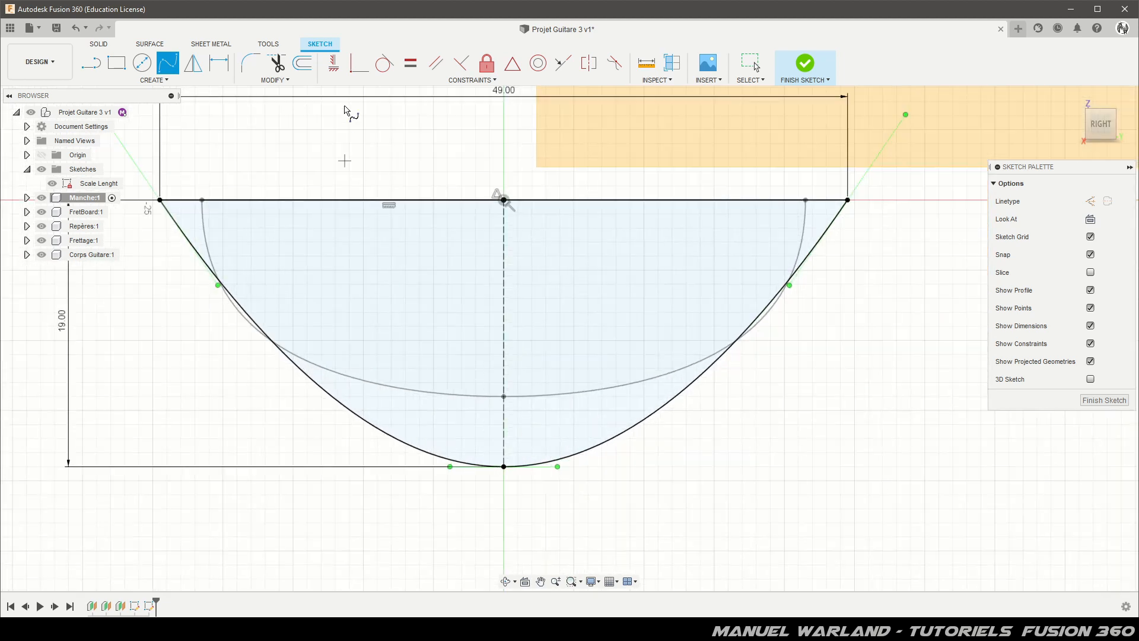
click(333, 63)
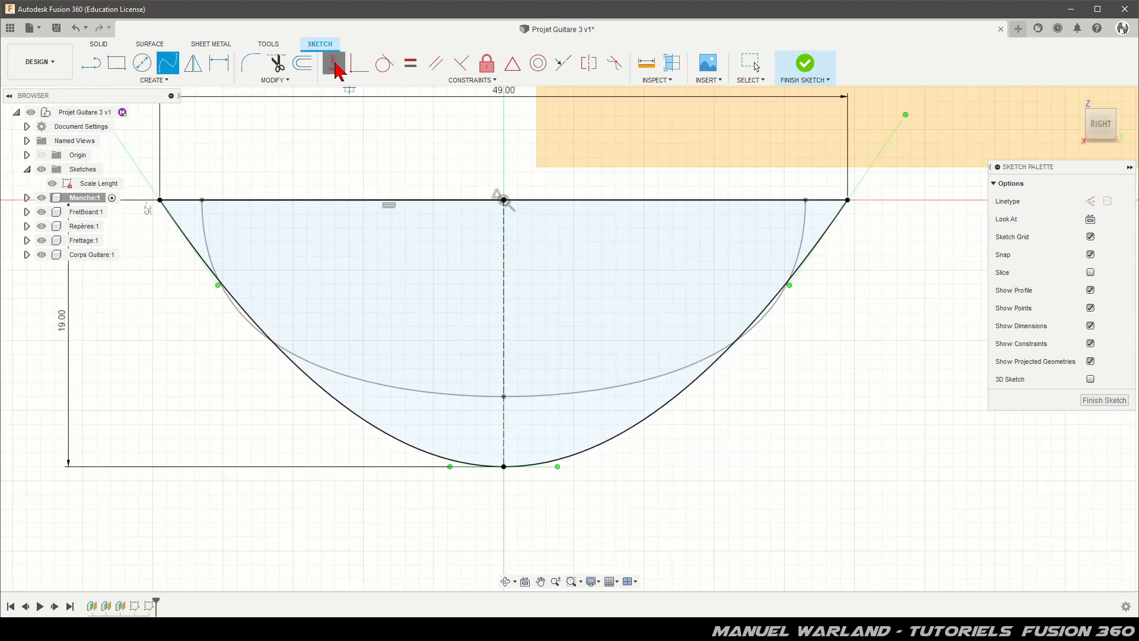
click(547, 468)
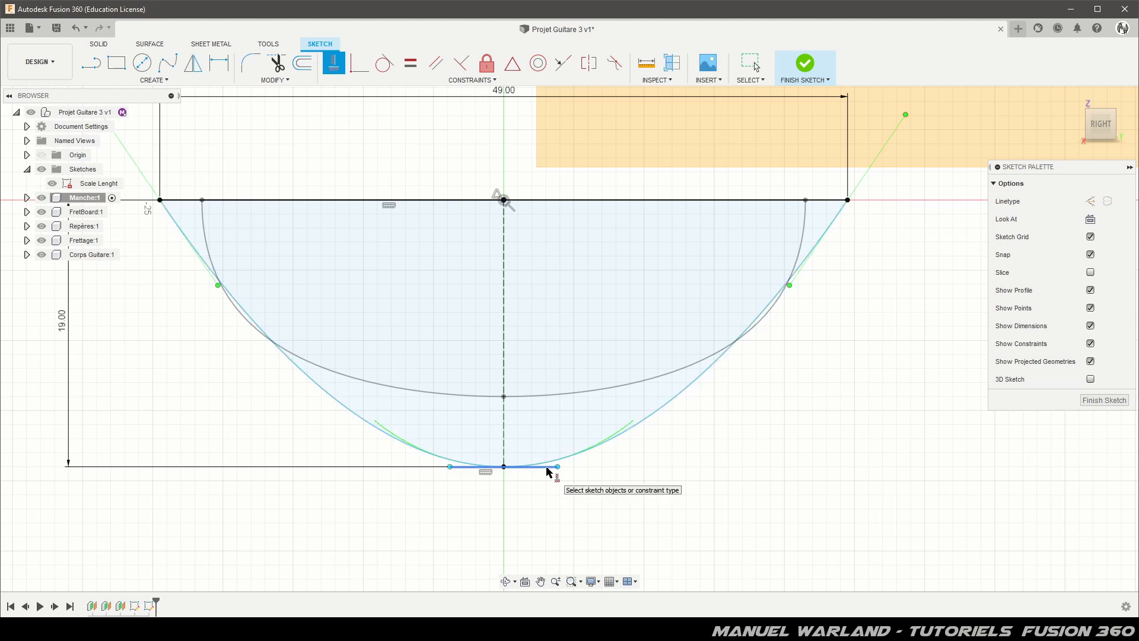
key(d)
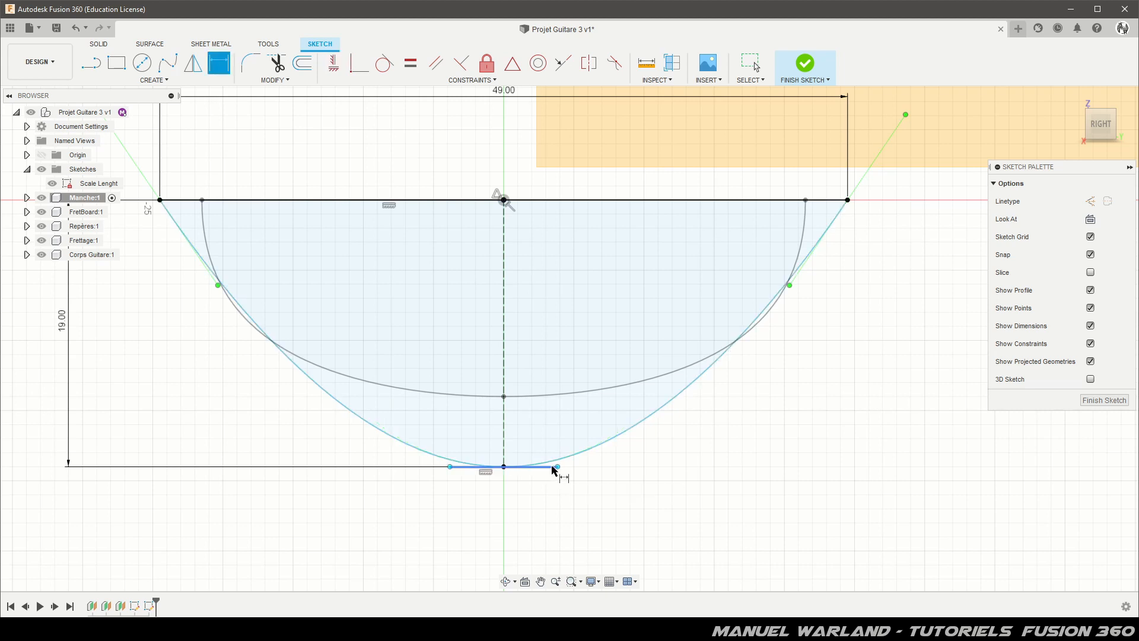
click(548, 467)
click(518, 517)
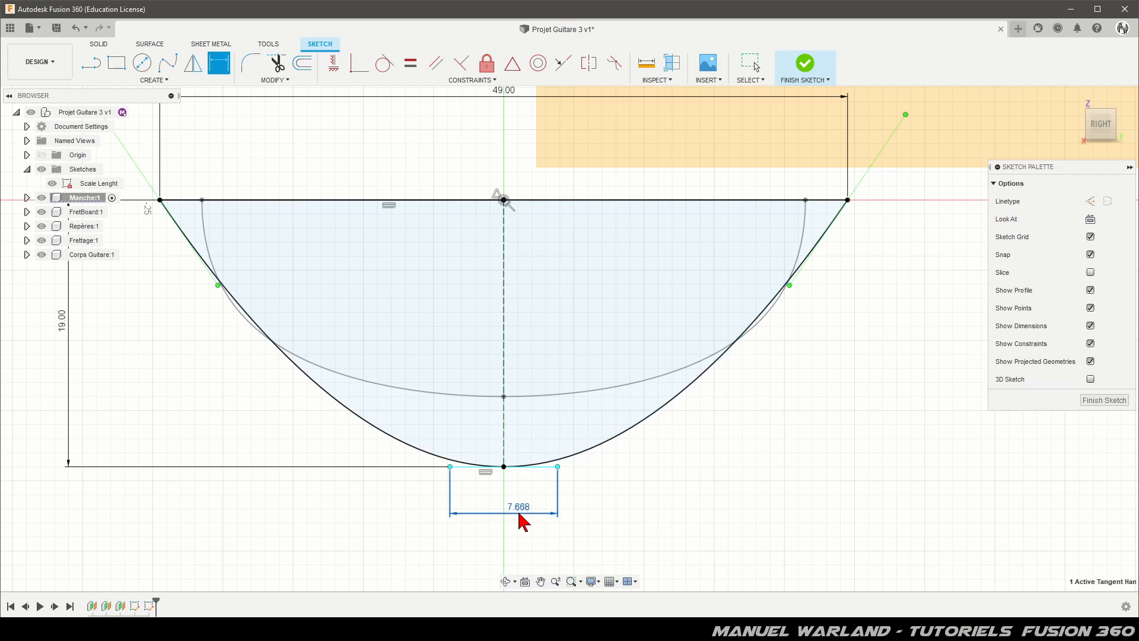
text(12)
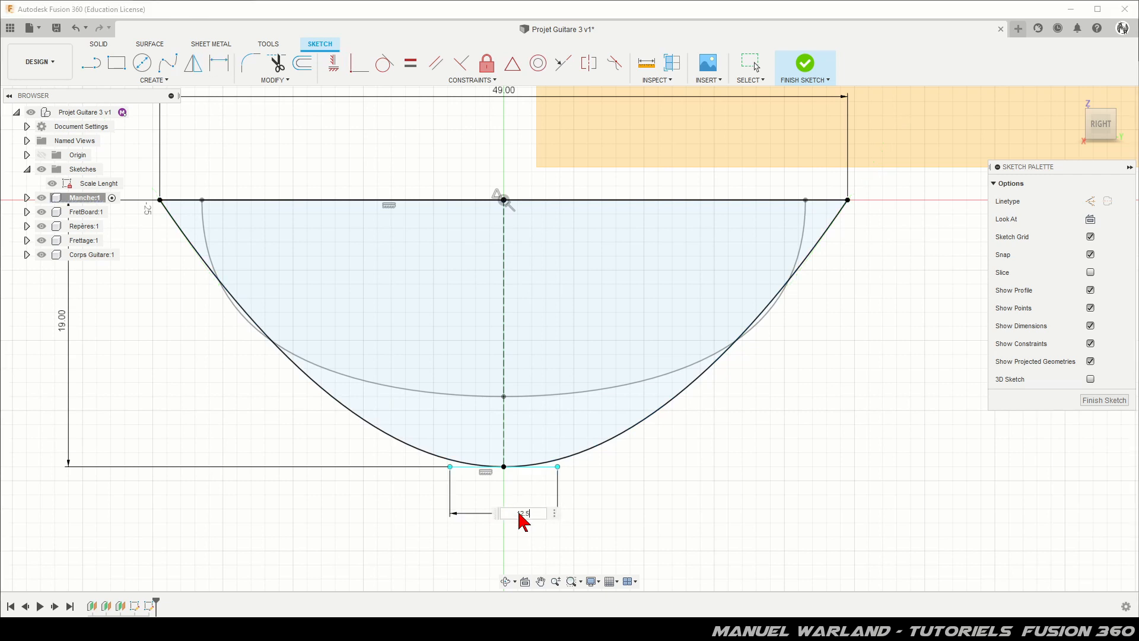
text(.5)
key(Return)
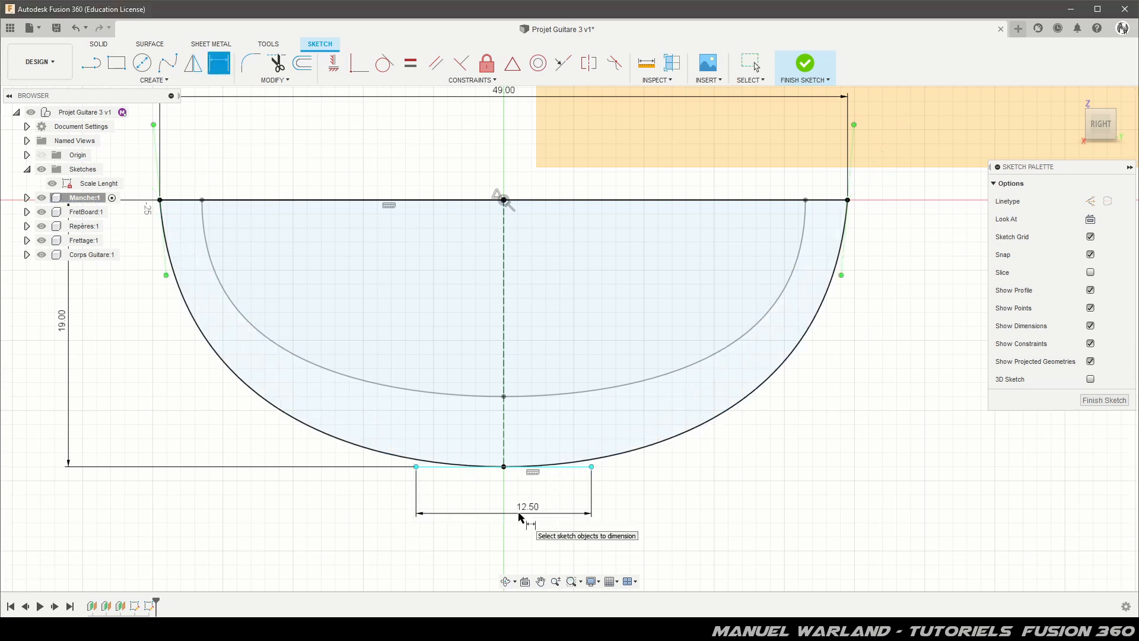
Constrain the tangent handles at both ends of the spline to vertical.
click(333, 62)
click(158, 147)
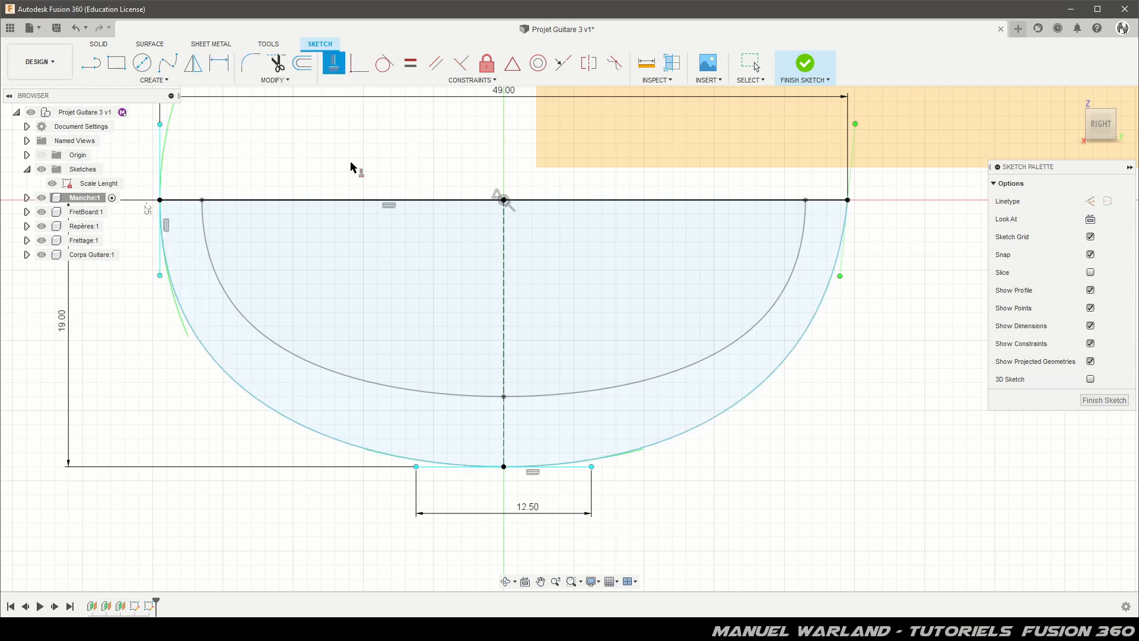
click(854, 149)
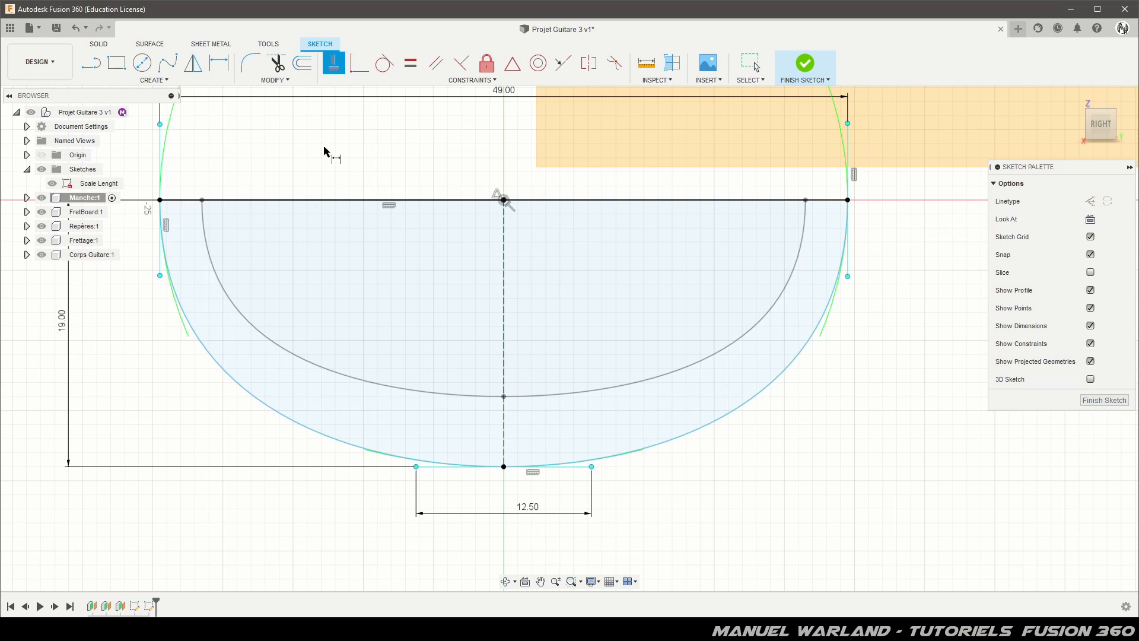
Dimension both vertical end tangent handles of the larger spline to 10 mm and finish the sketch.
key(d)
click(164, 153)
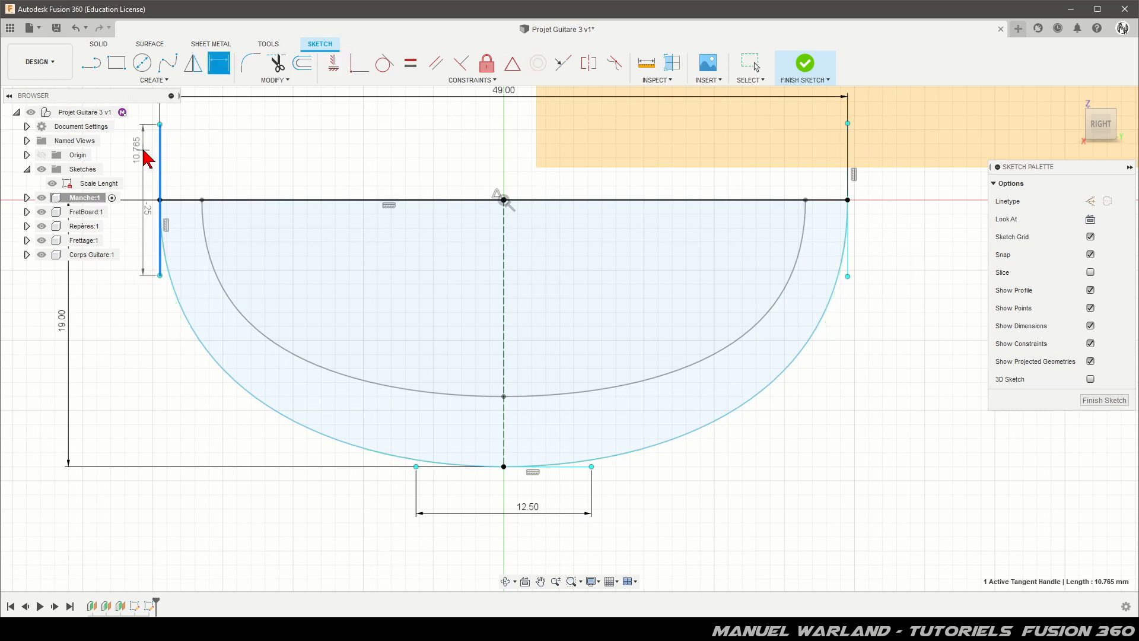
click(147, 157)
text(10)
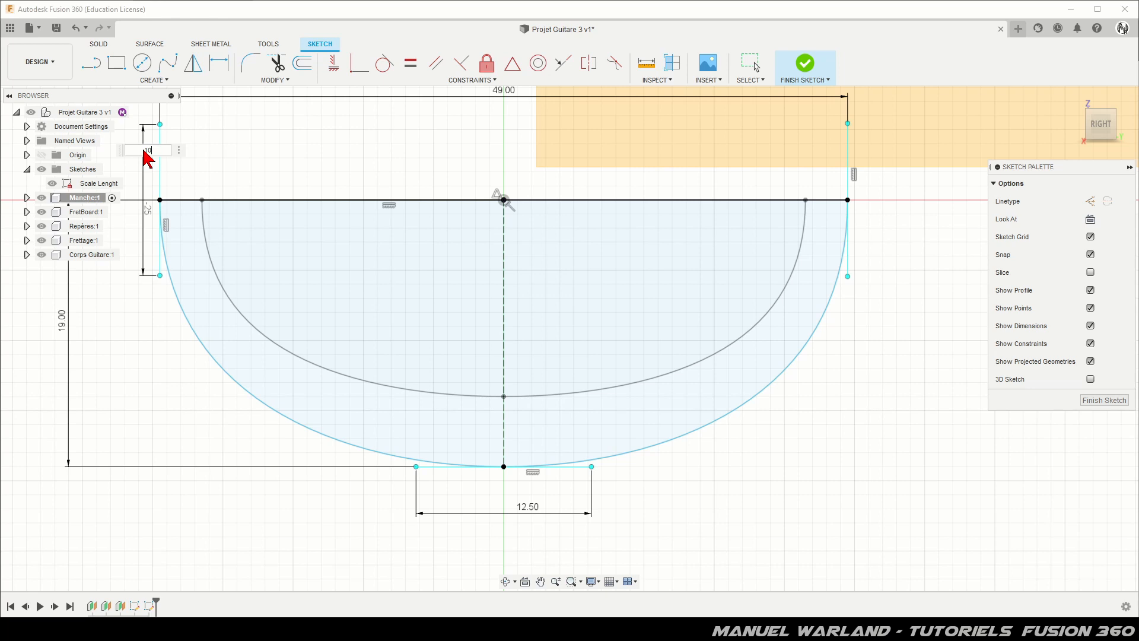
key(Return)
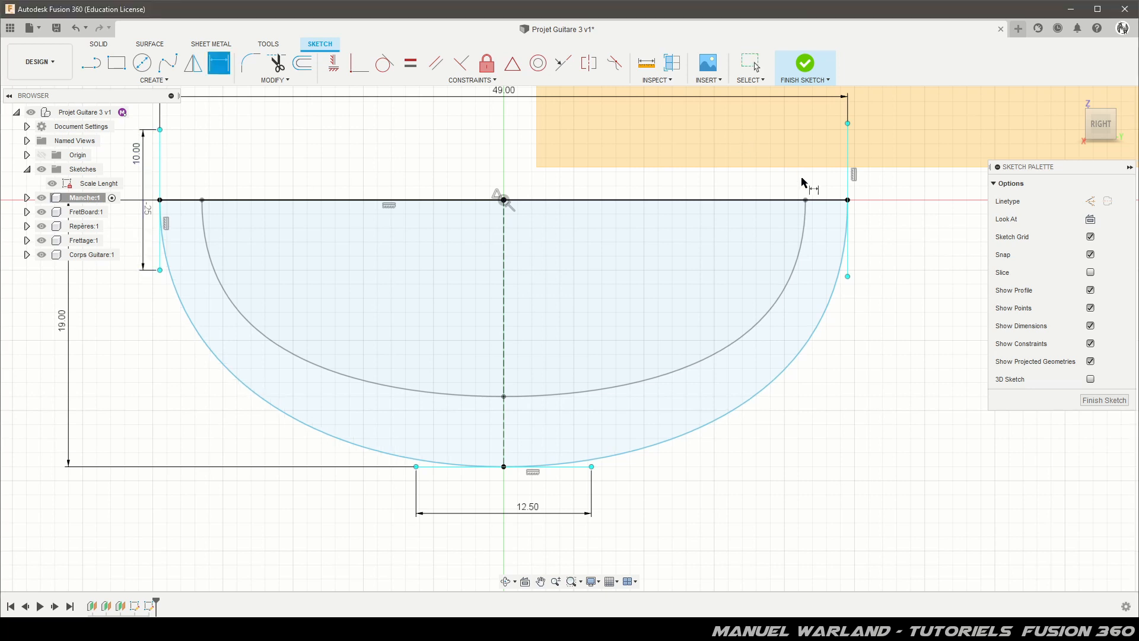
click(848, 190)
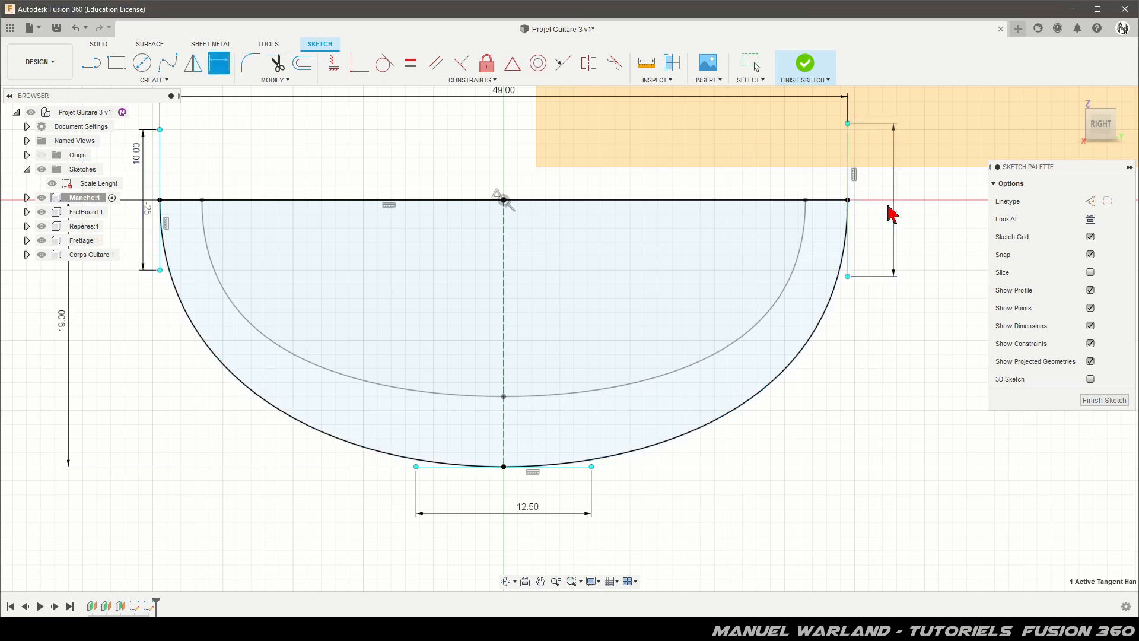
click(890, 213)
text(10)
key(Return)
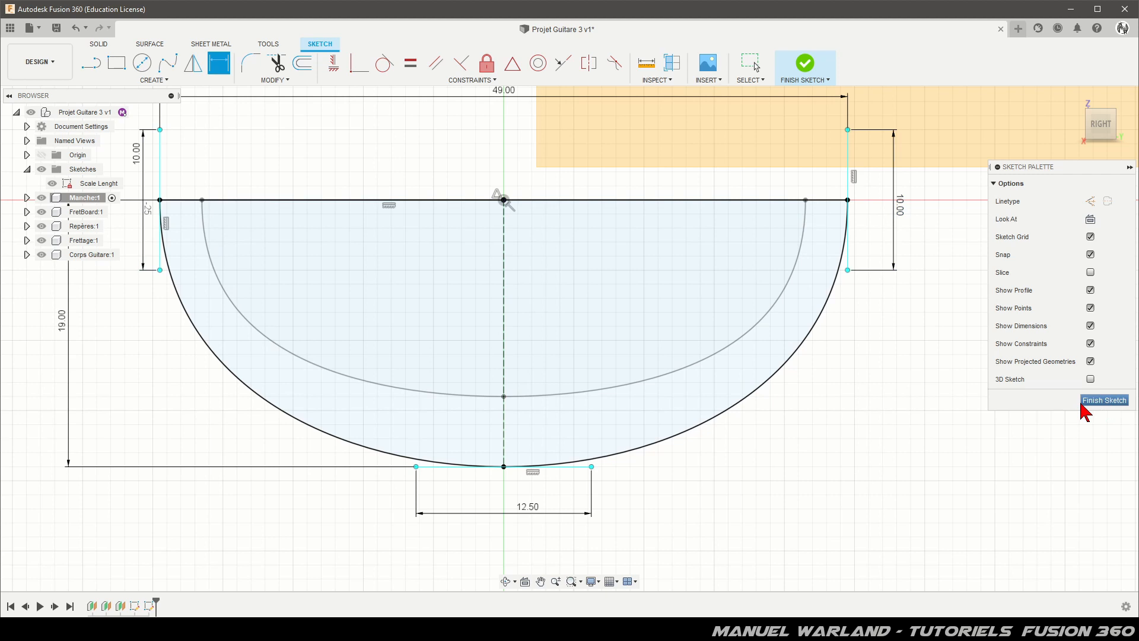
click(1104, 400)
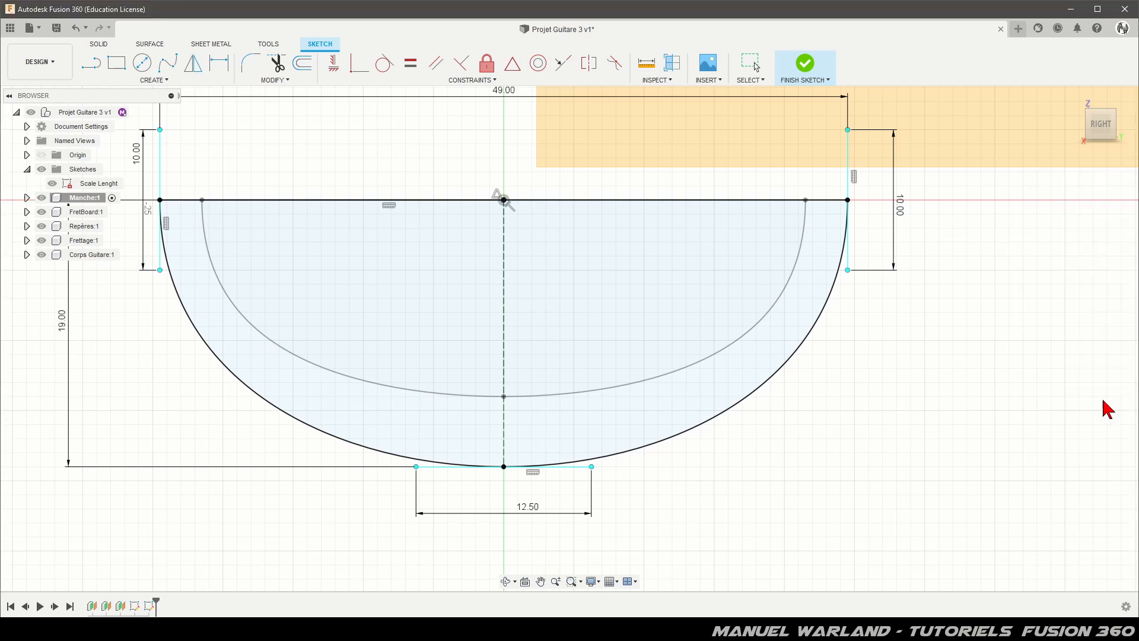
Loft between the small and large neck profiles as a new body.
scroll(531, 359, up, 5)
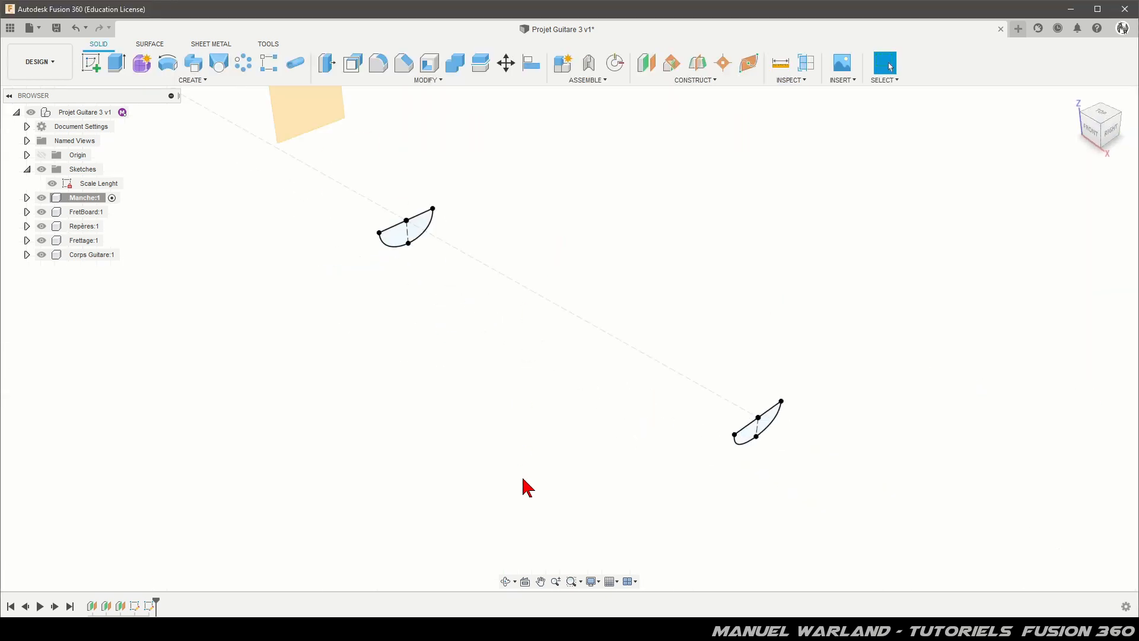
scroll(857, 489, up, 1)
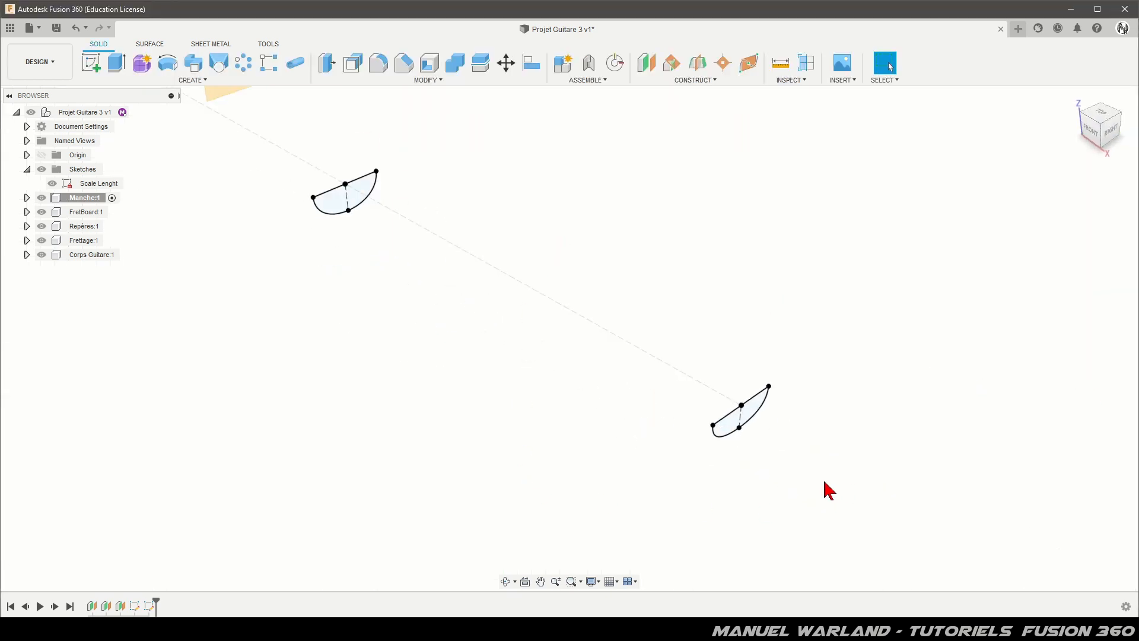
click(221, 65)
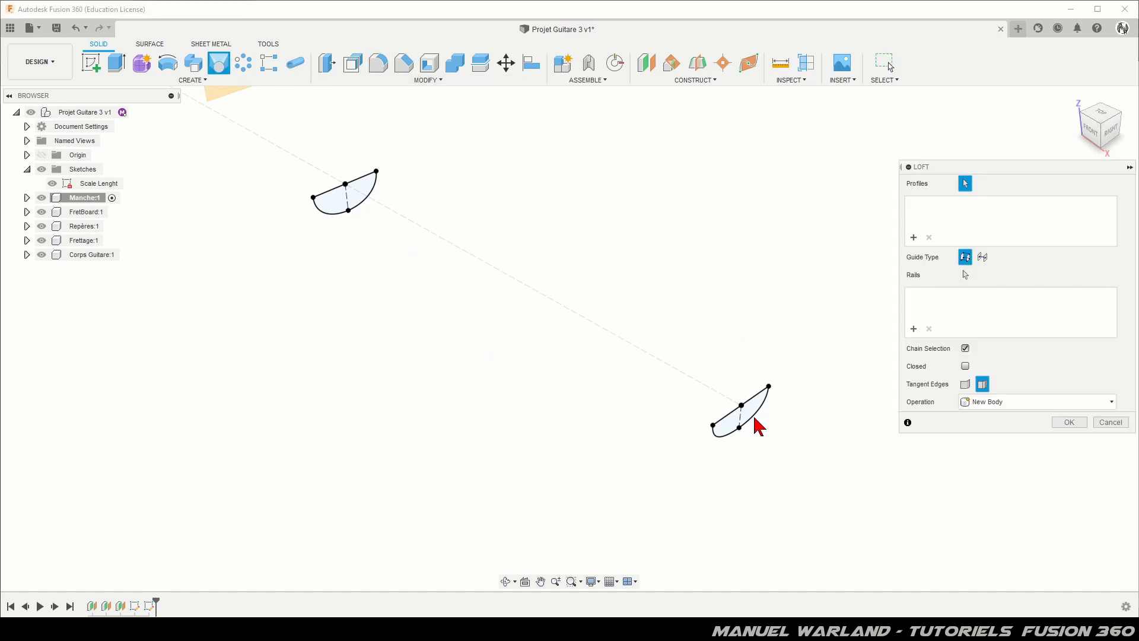
click(745, 420)
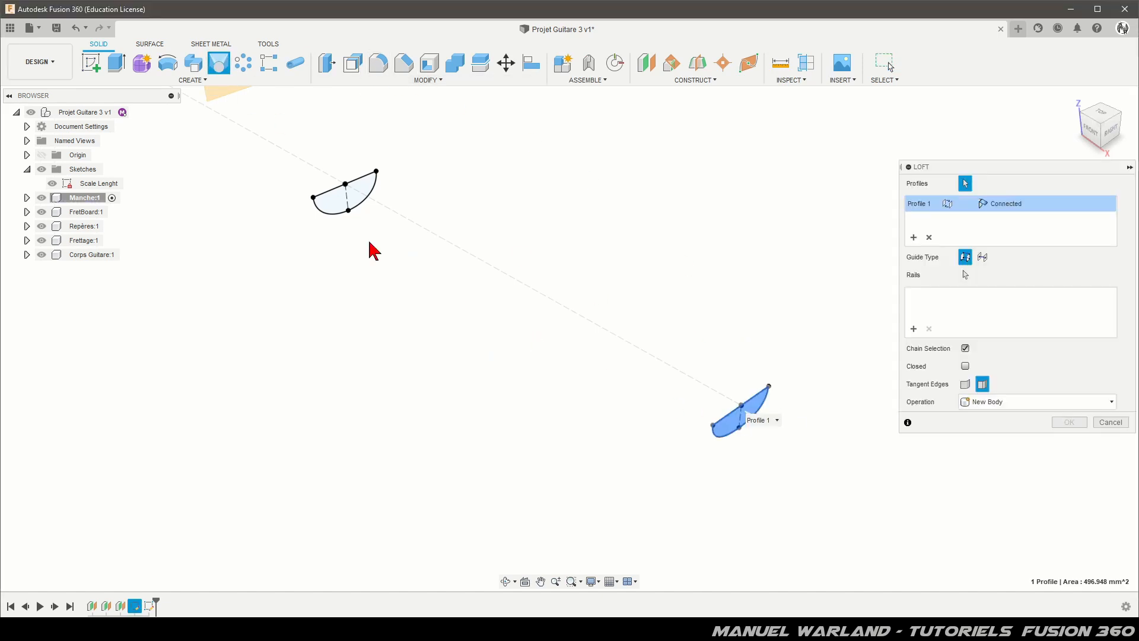
click(335, 211)
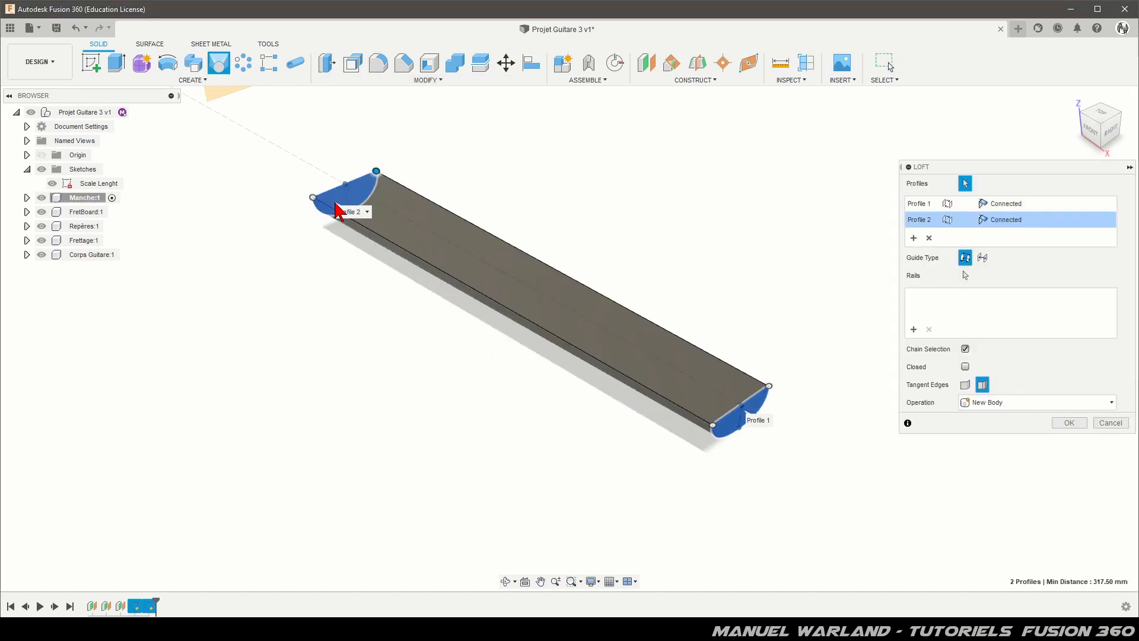
click(1069, 425)
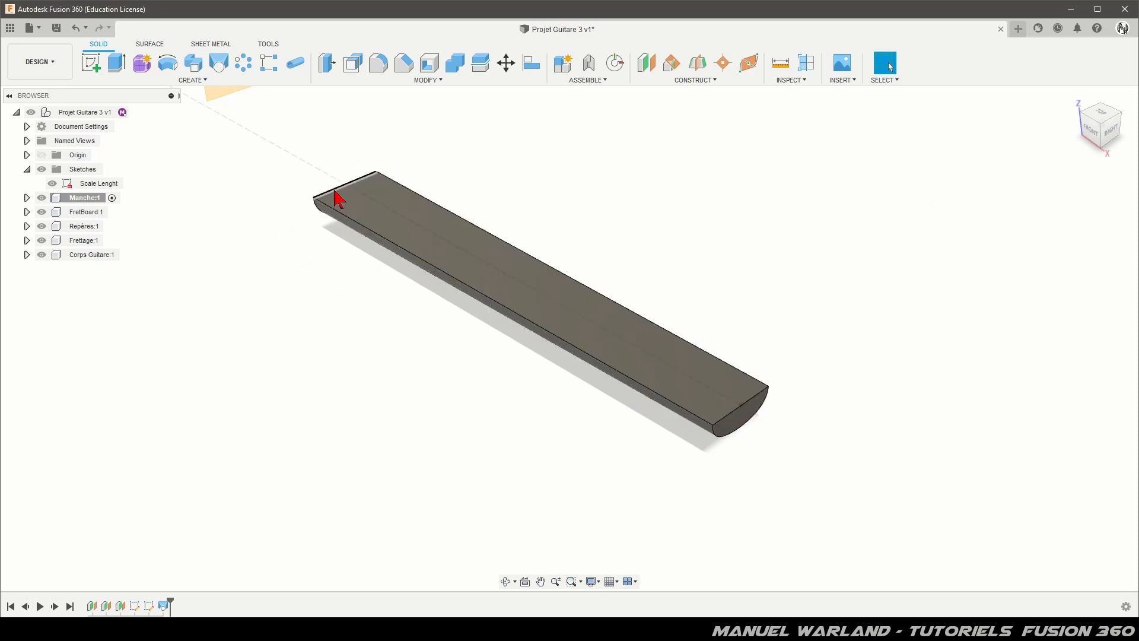
Offset the neck's larger end face 163.75 mm outward to reach the remaining construction plane.
shift+middle_drag(381, 353, 535, 352)
scroll(716, 222, down, 3)
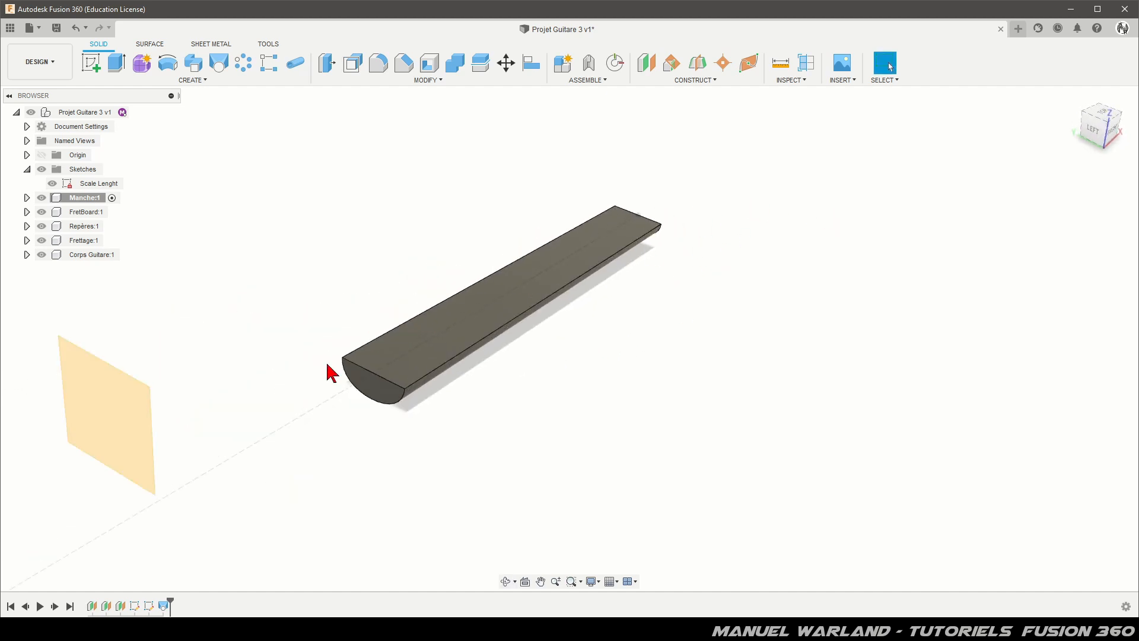
click(376, 396)
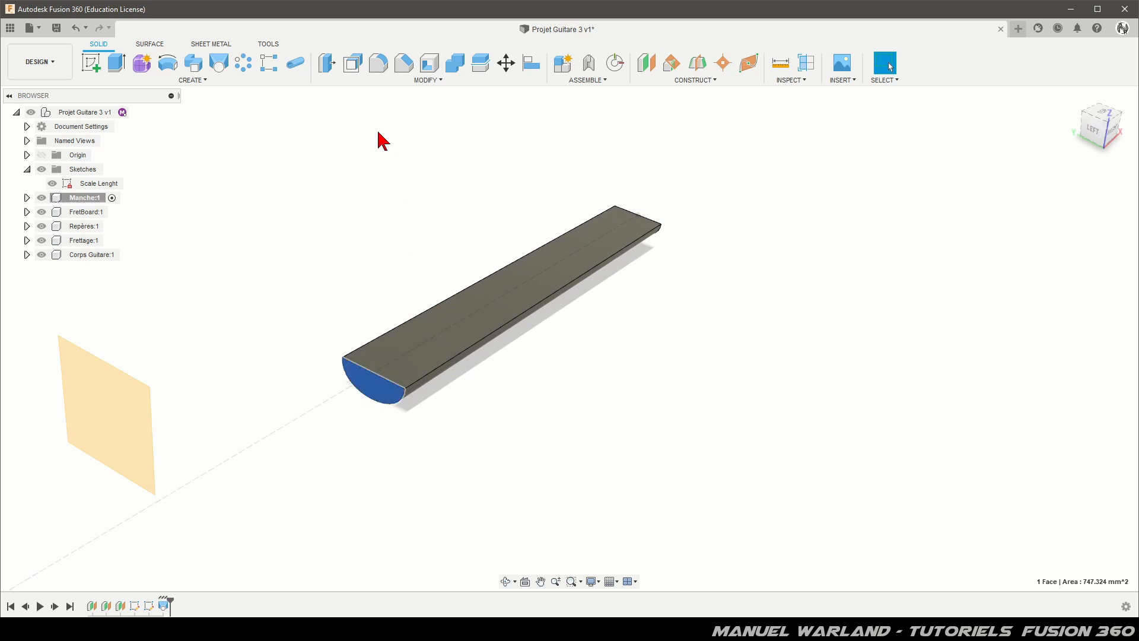
click(351, 67)
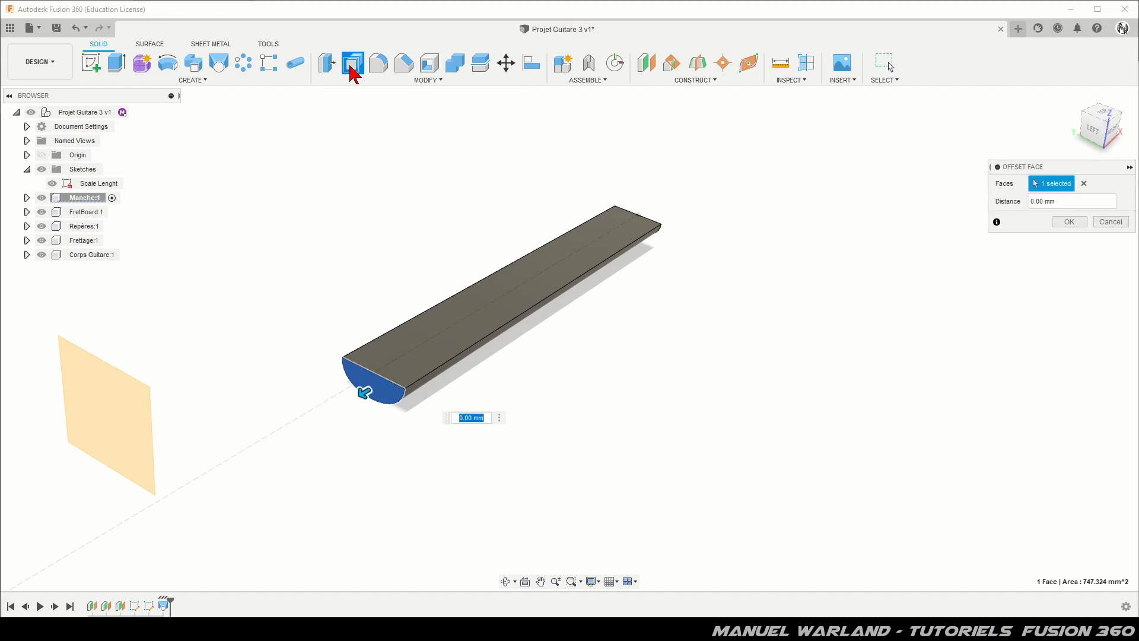
click(129, 402)
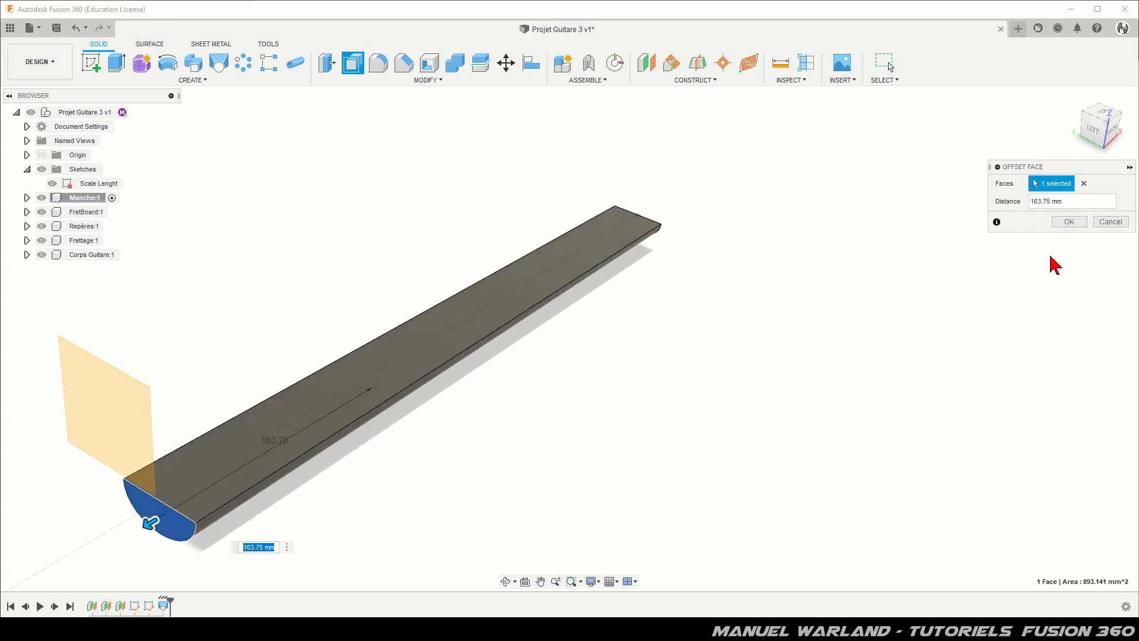
click(1071, 223)
shift+middle_drag(852, 378, 857, 315)
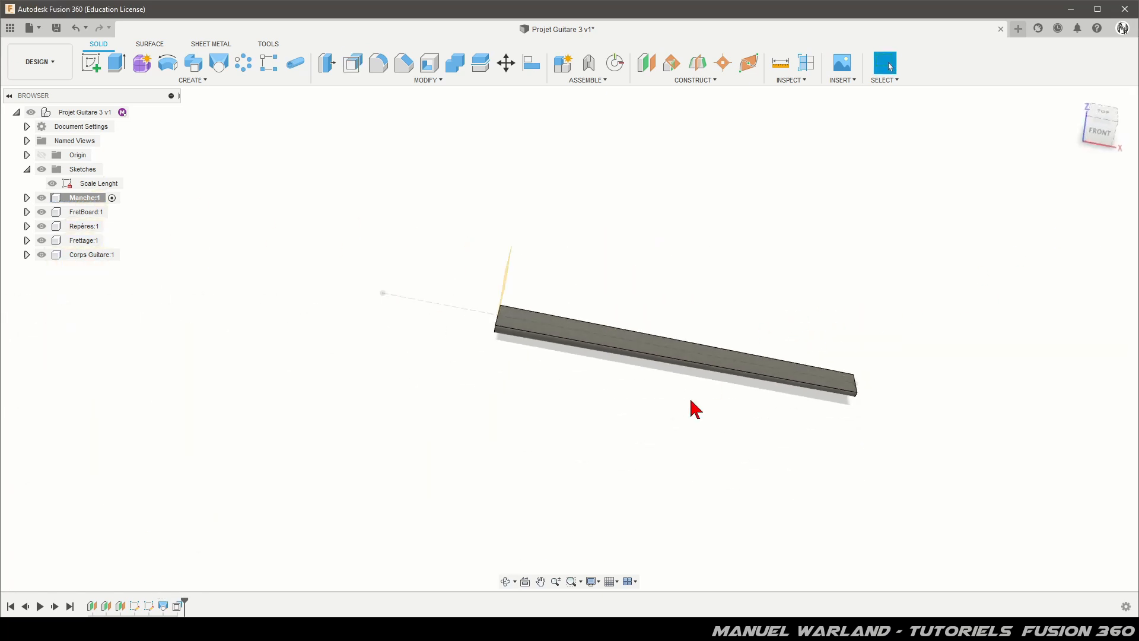
shift+middle_drag(692, 407, 658, 386)
scroll(694, 237, up, 3)
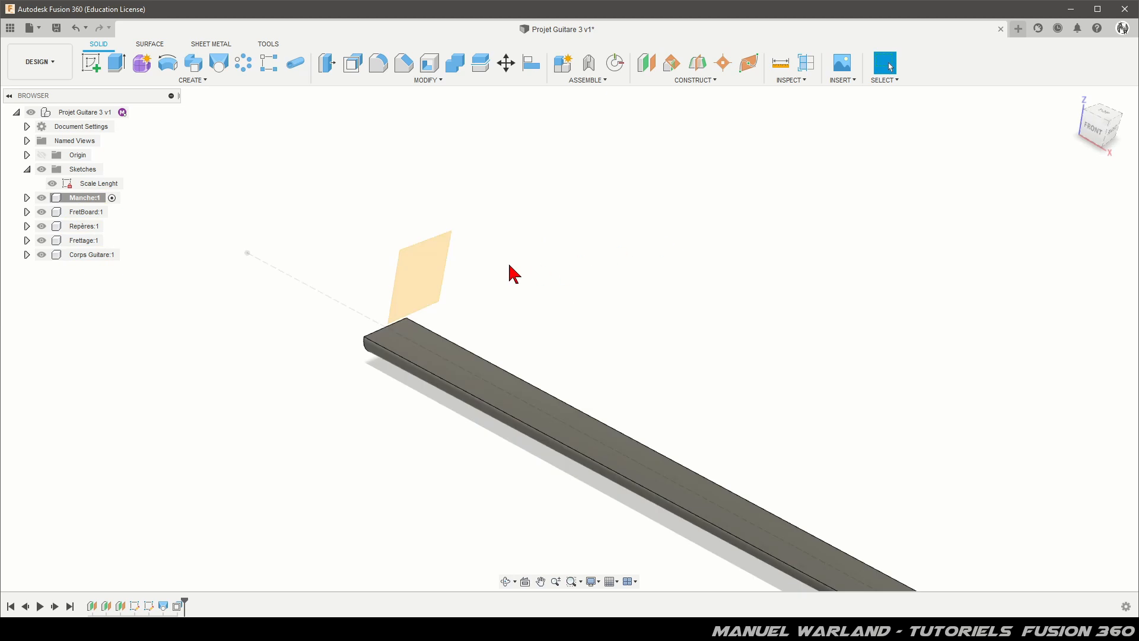
Create a construction plane offset 100 mm from the heel-end plane, inward along the neck.
click(427, 275)
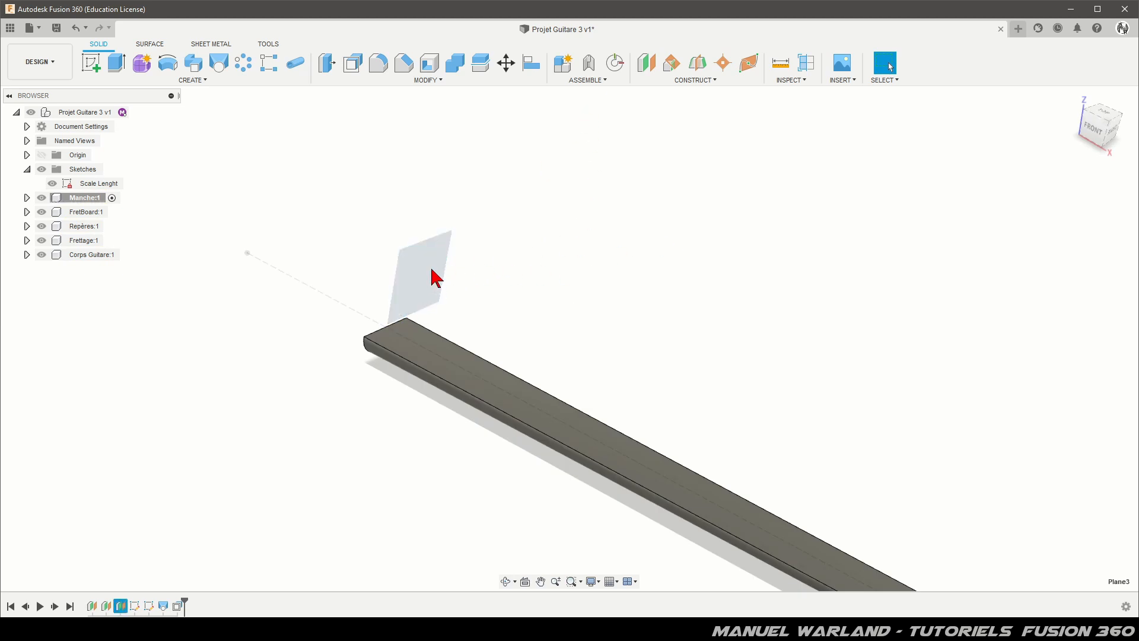
click(646, 63)
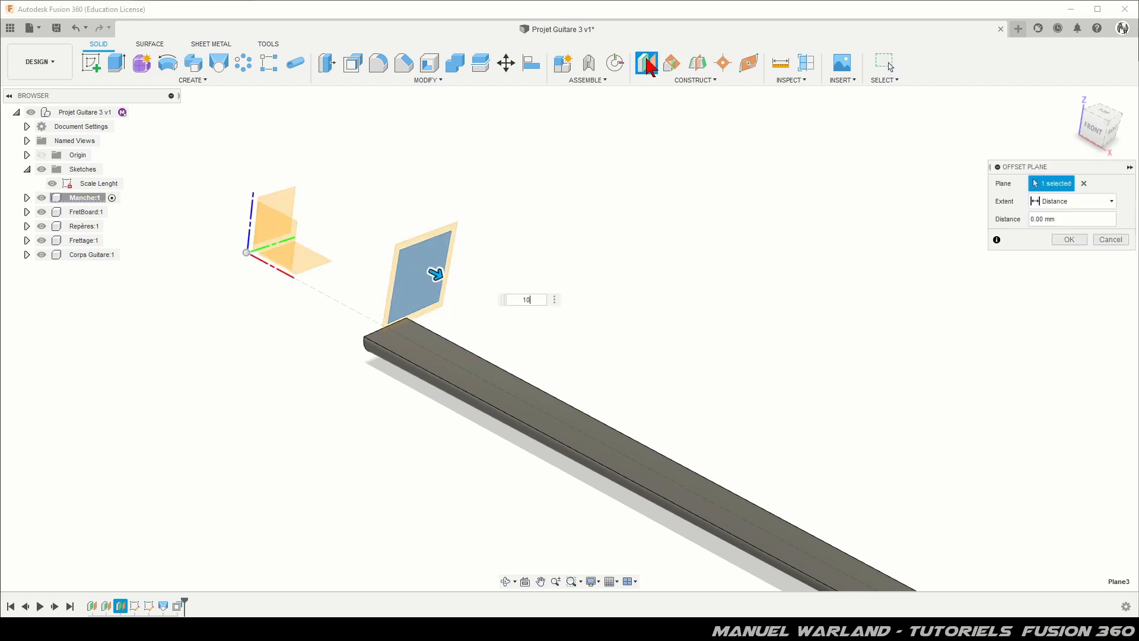
key(Return)
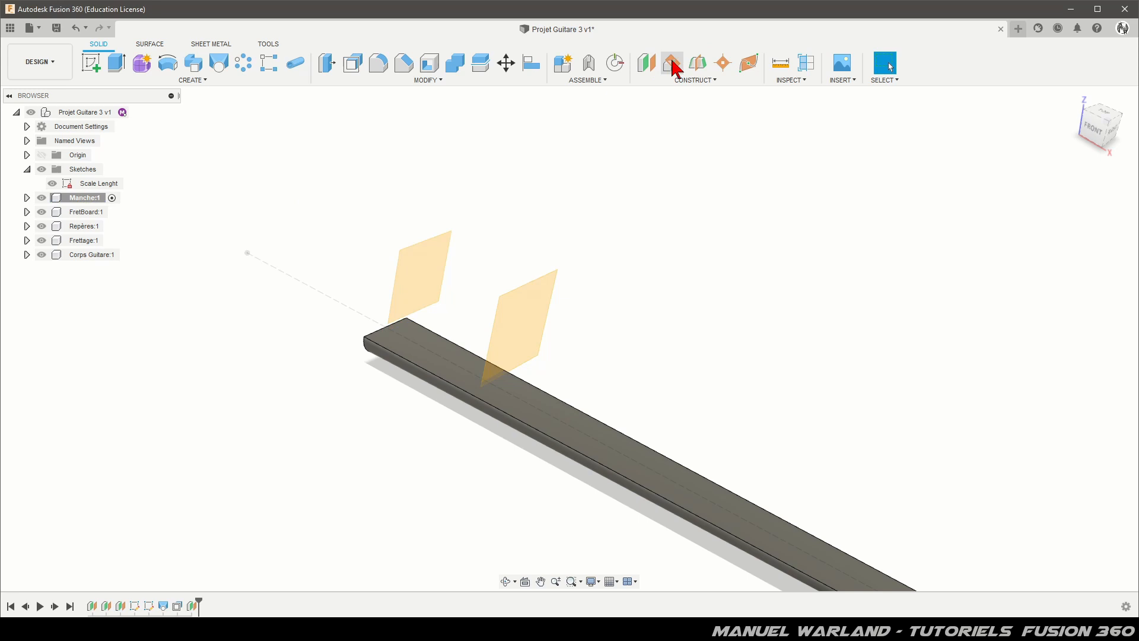
Split the neck body at the new offset plane to separate the heel section.
click(482, 70)
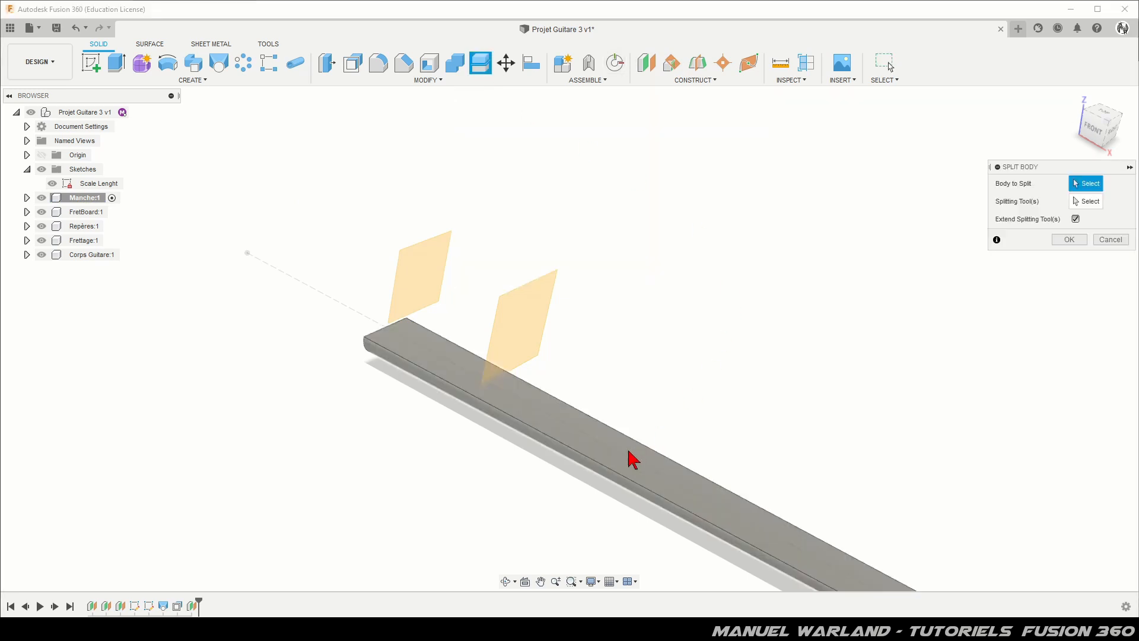
click(612, 454)
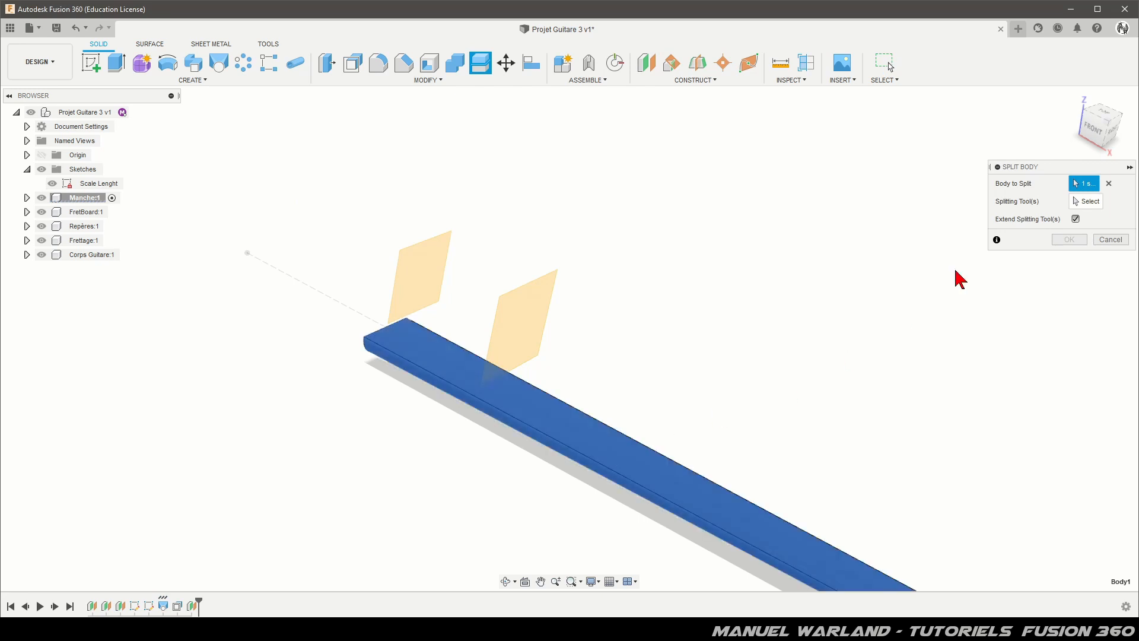
click(1086, 205)
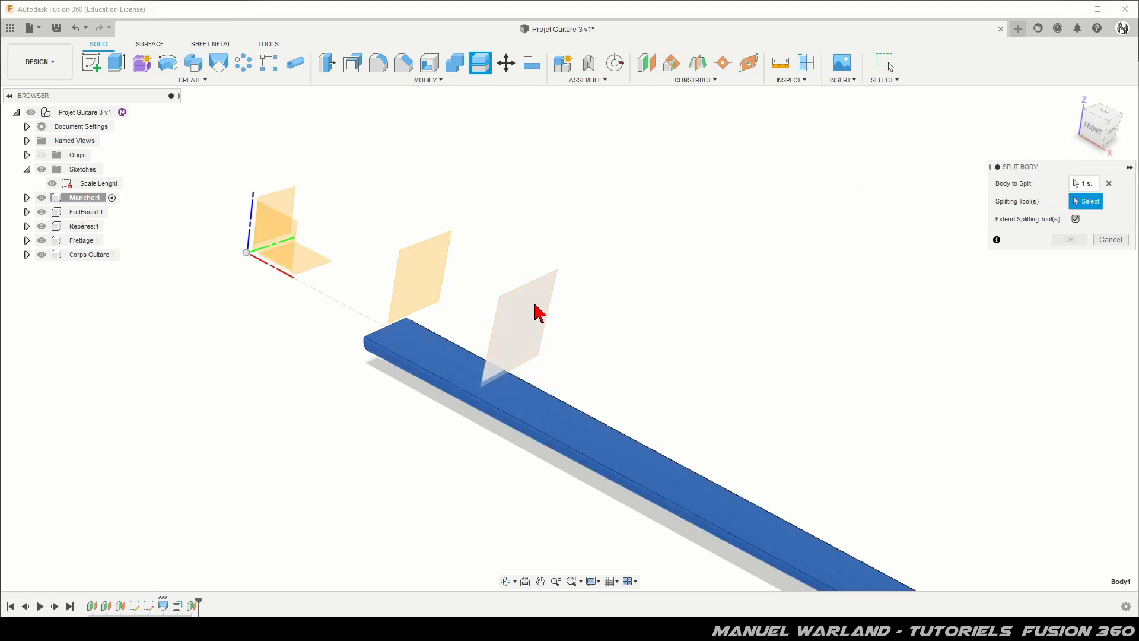
click(522, 329)
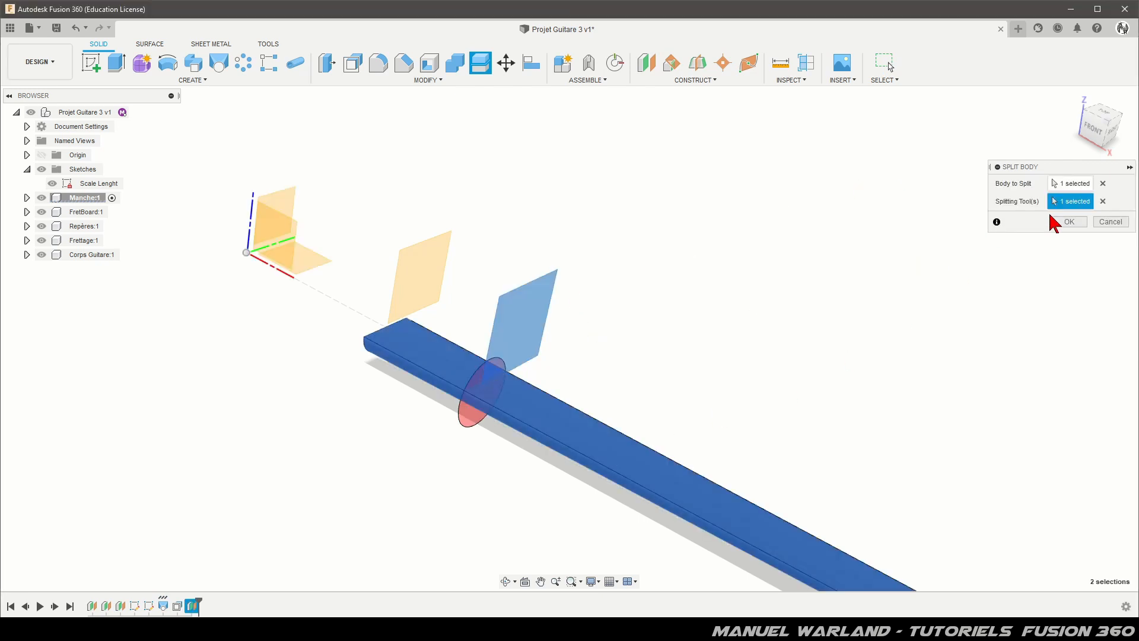
click(1070, 224)
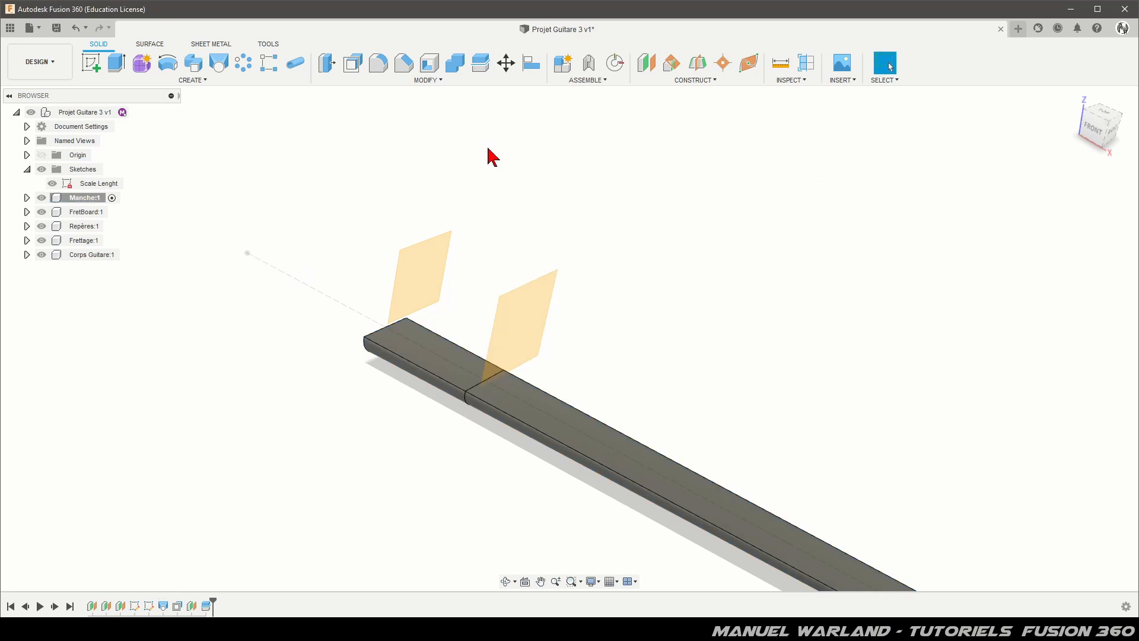
Hide construction planes Plane3 and Plane4 of the Manche component.
click(26, 199)
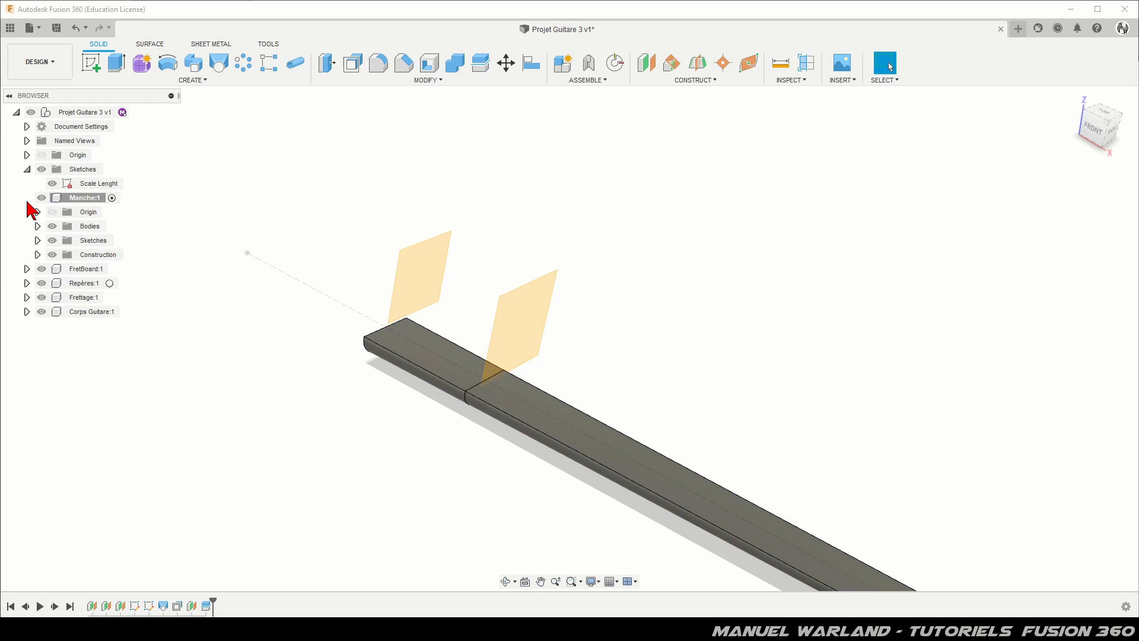
click(37, 254)
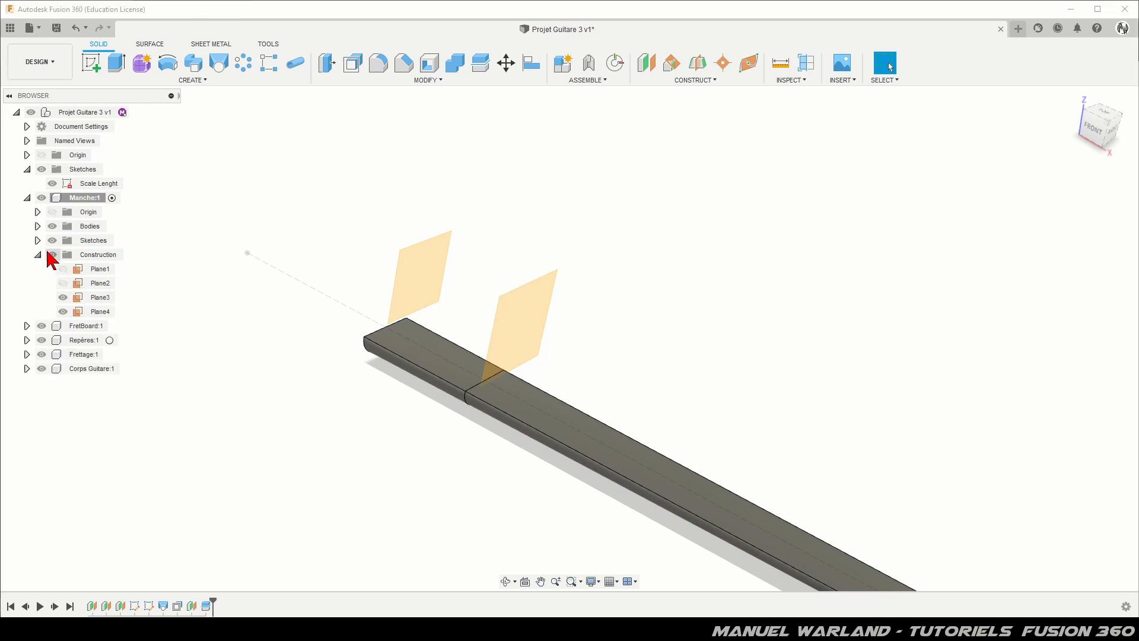
click(62, 298)
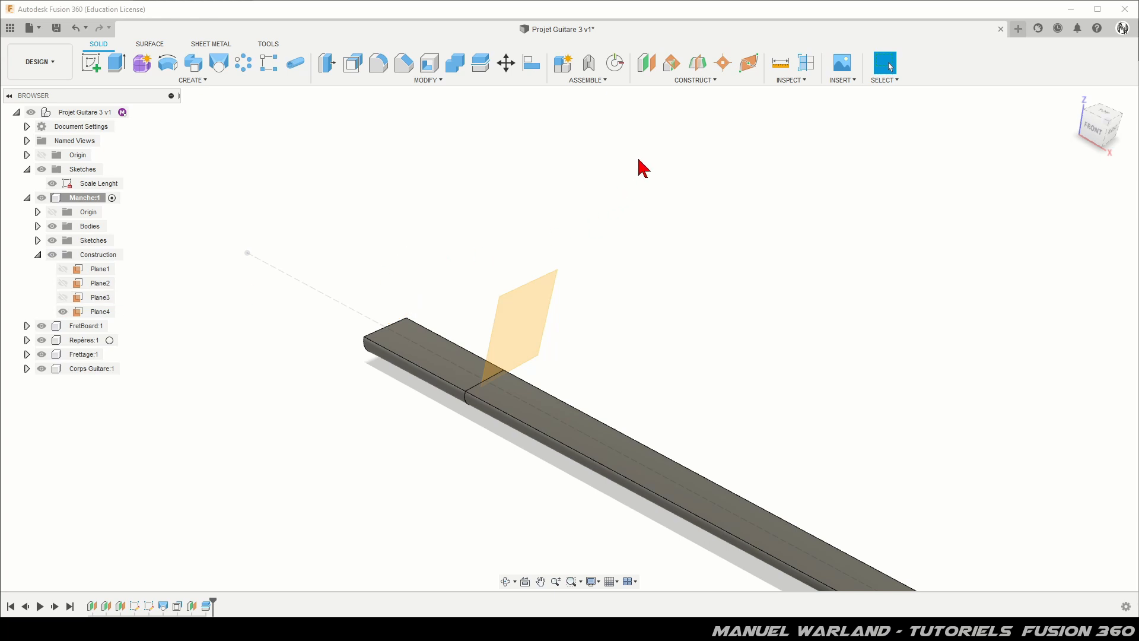
click(63, 312)
click(63, 311)
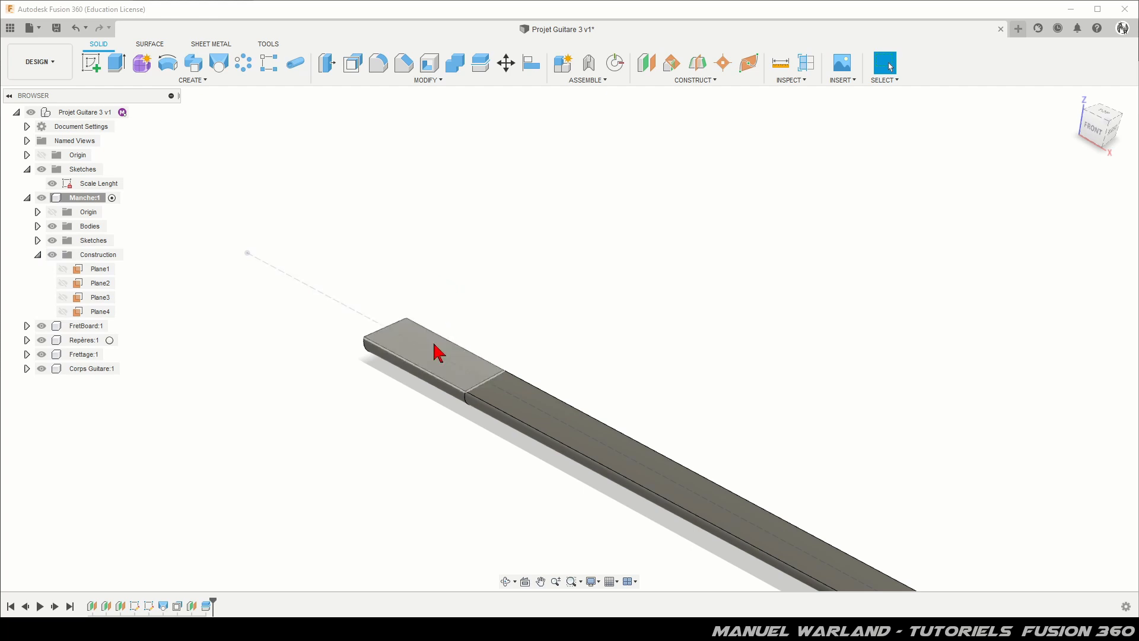
Extrude the heel section's flat top face by -43 mm - 3 mm as a new body.
click(452, 359)
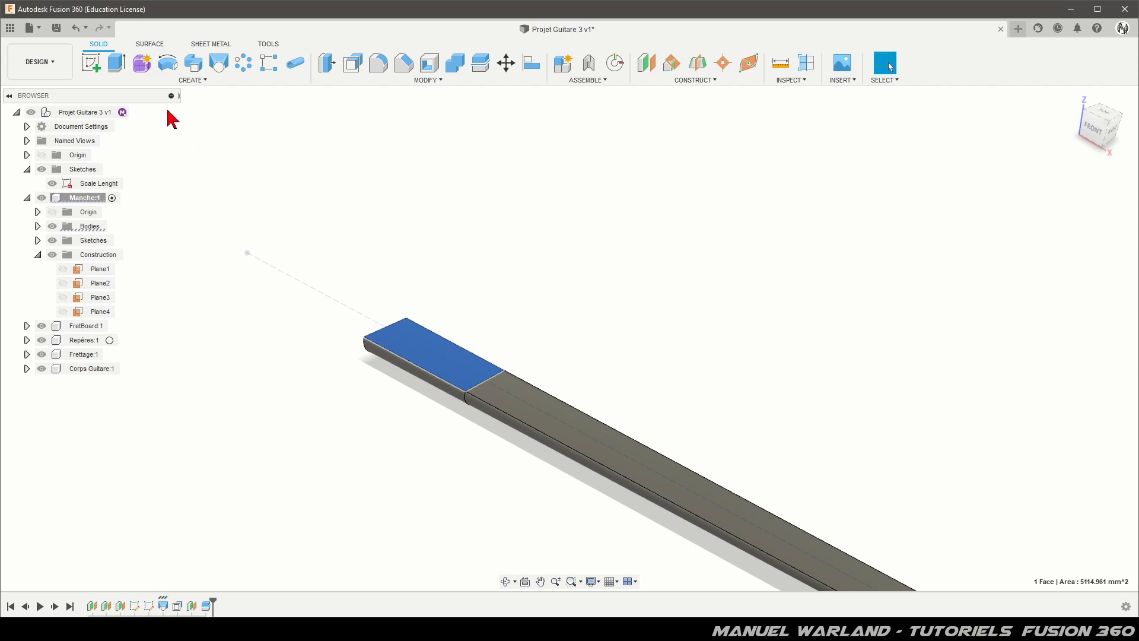
click(117, 64)
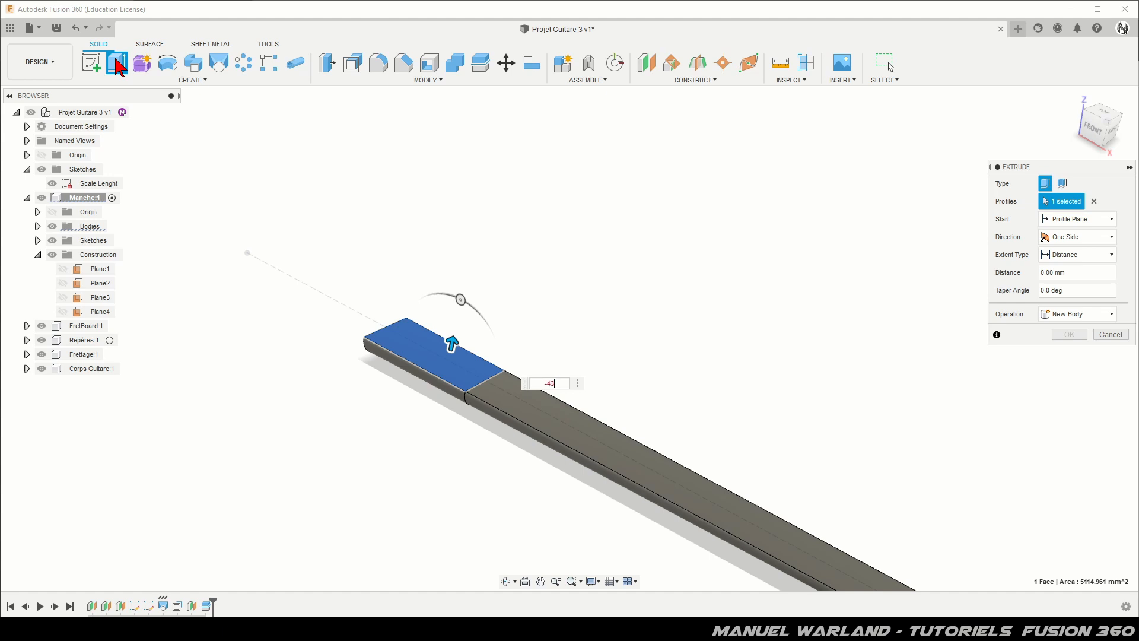
key(Return)
key(Return)
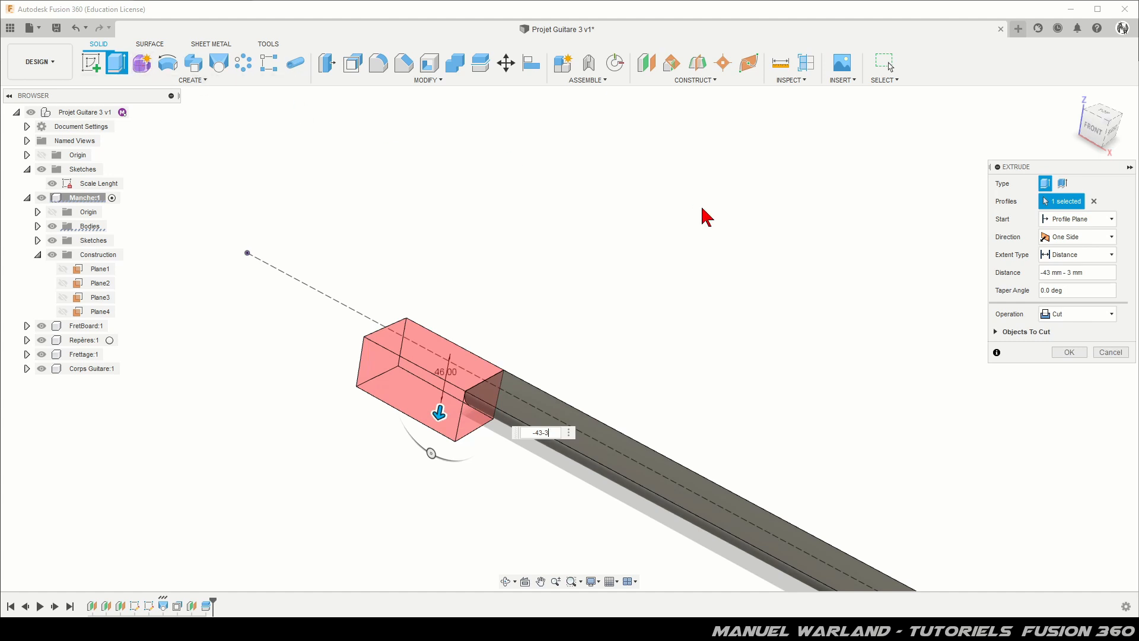
click(1075, 316)
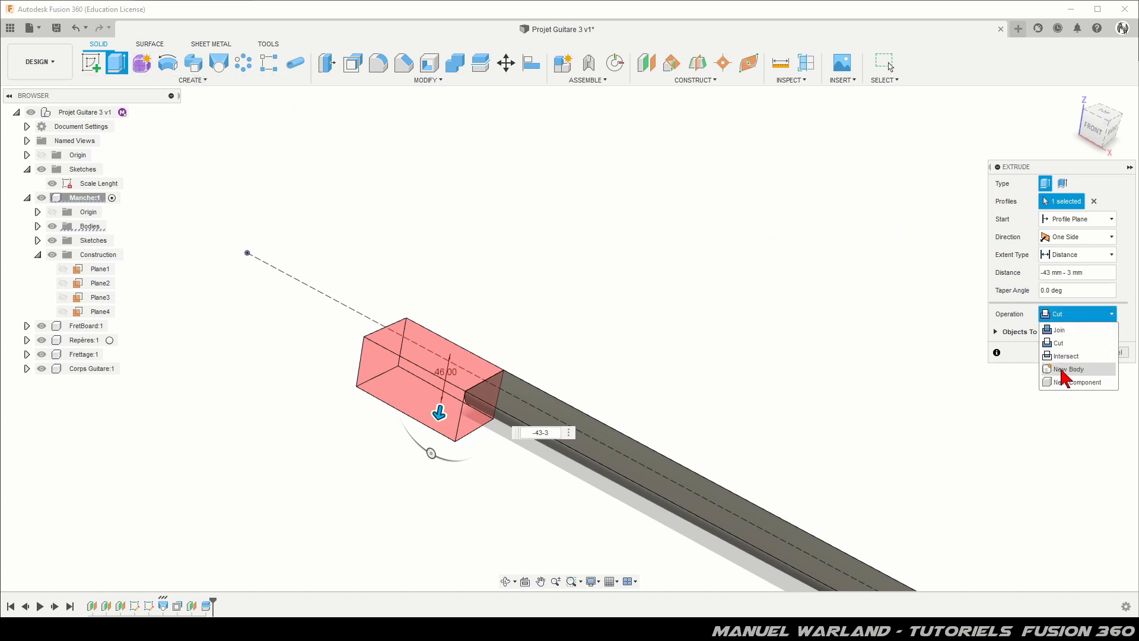
click(1074, 370)
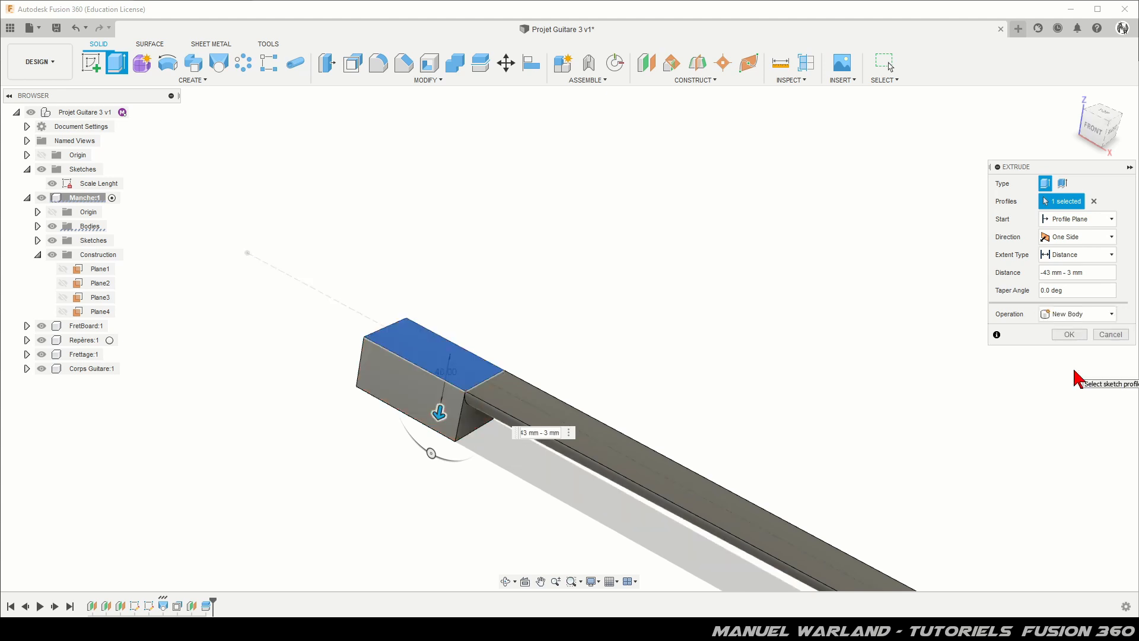
click(1070, 334)
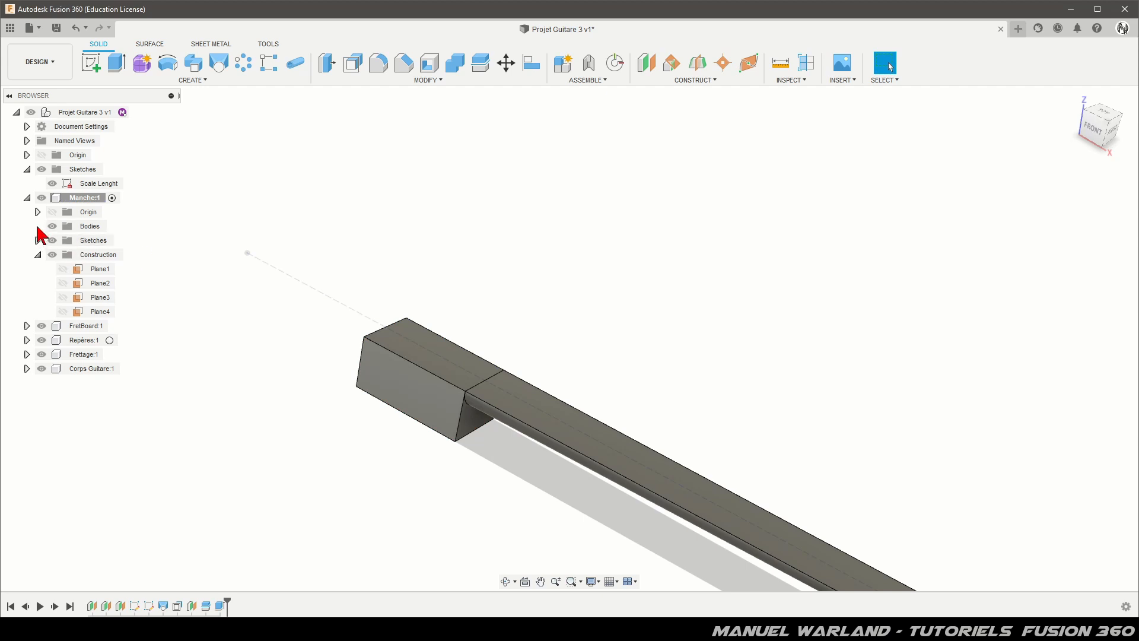
Remove Body1, the rounded heel section inside the new block, from the Manche component.
click(37, 226)
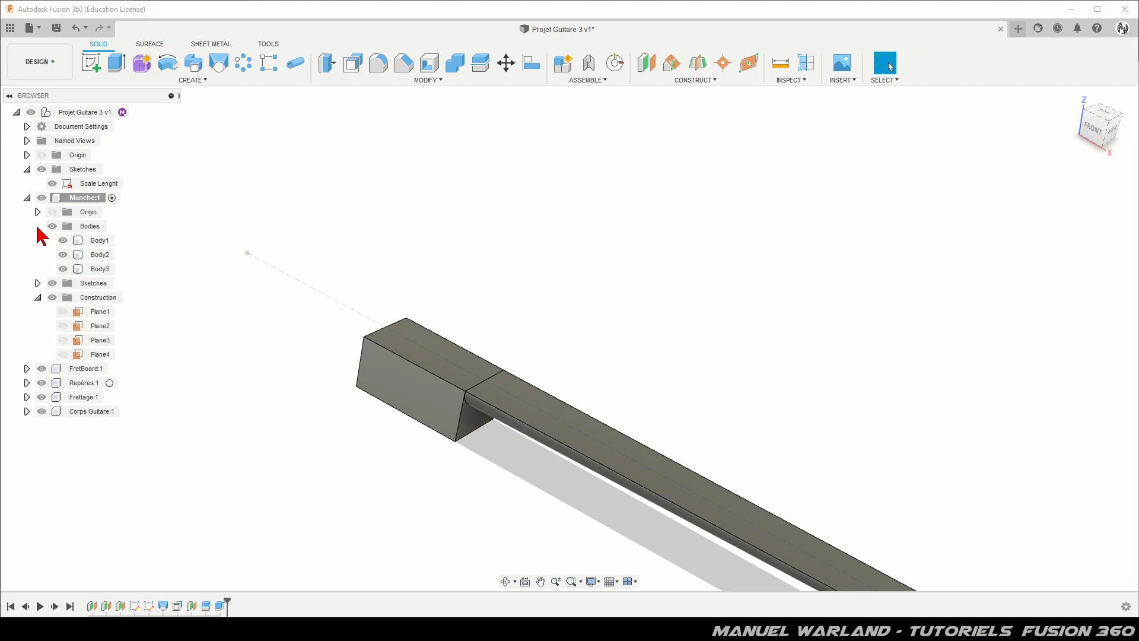
click(106, 243)
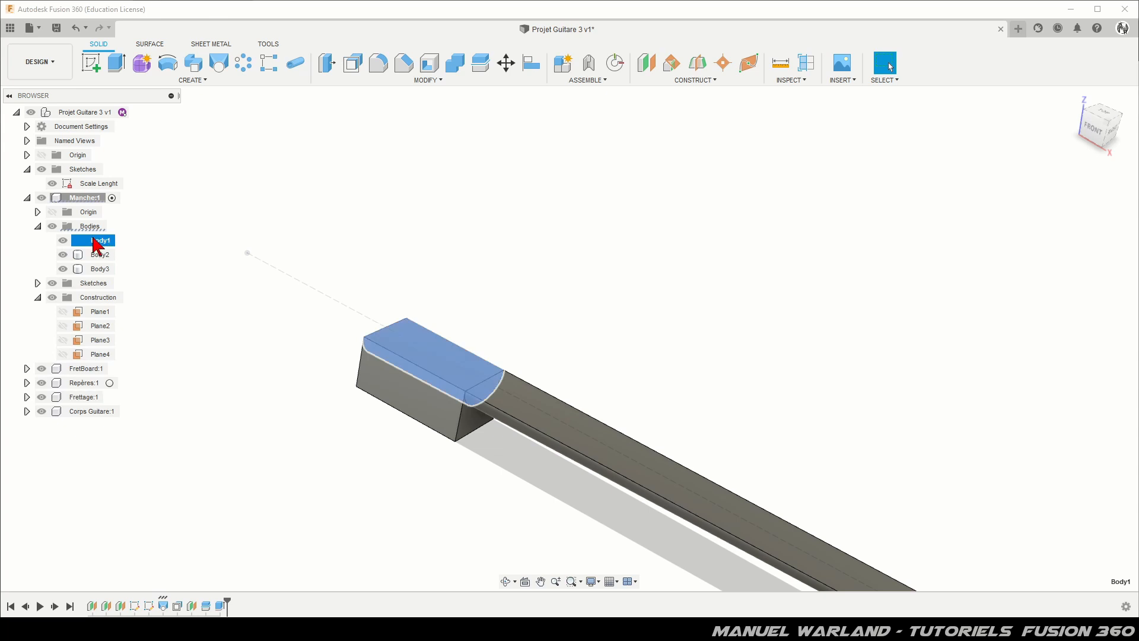
right_click(94, 238)
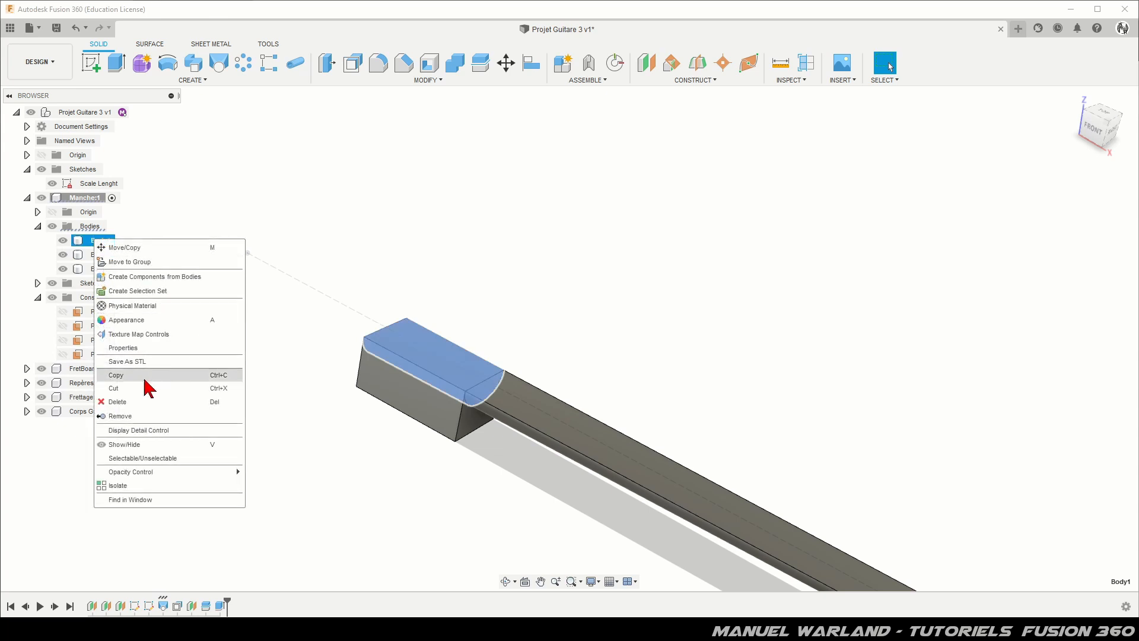
click(147, 419)
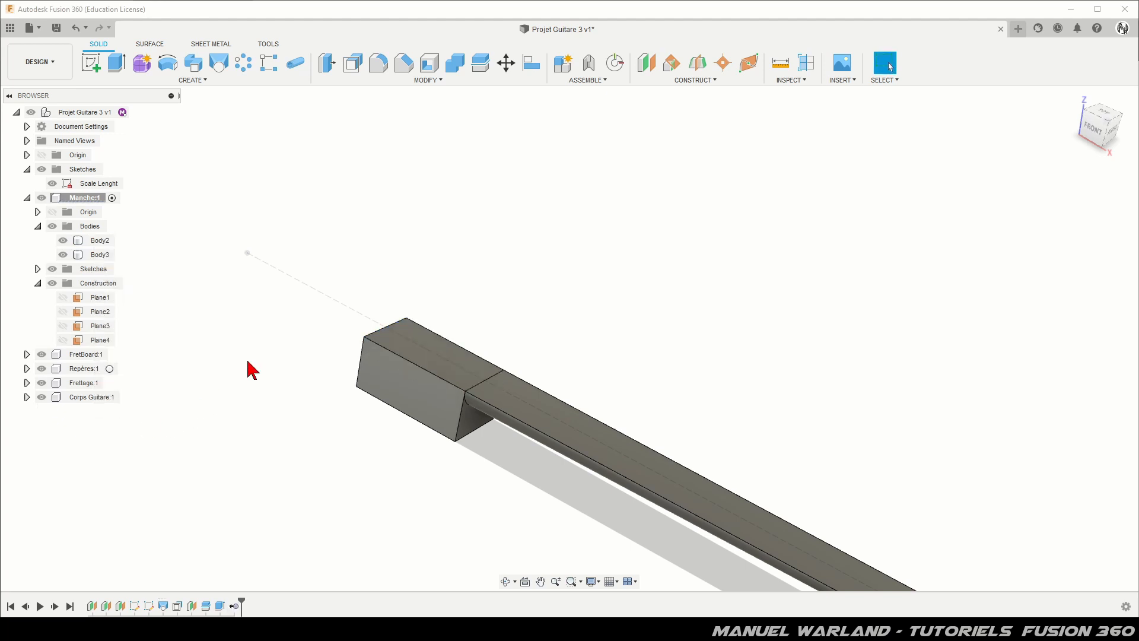
Start a sketch on the heel block's underside and draw a line across it between the midpoints of its long edges.
shift+middle_drag(457, 483, 402, 453)
click(381, 496)
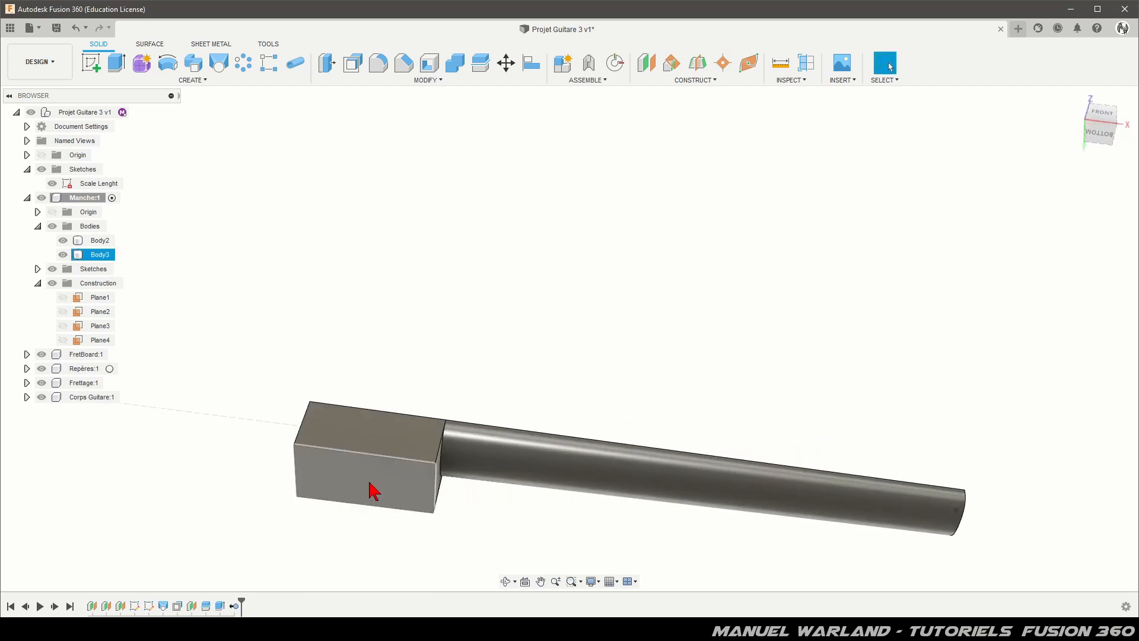
key(Escape)
click(384, 486)
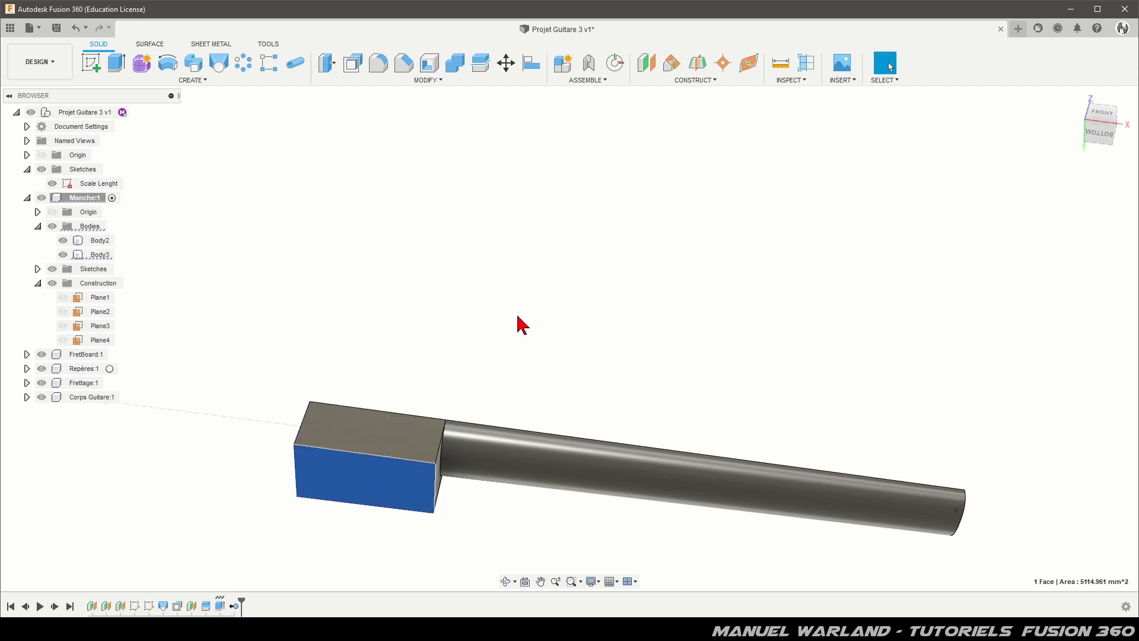
click(92, 66)
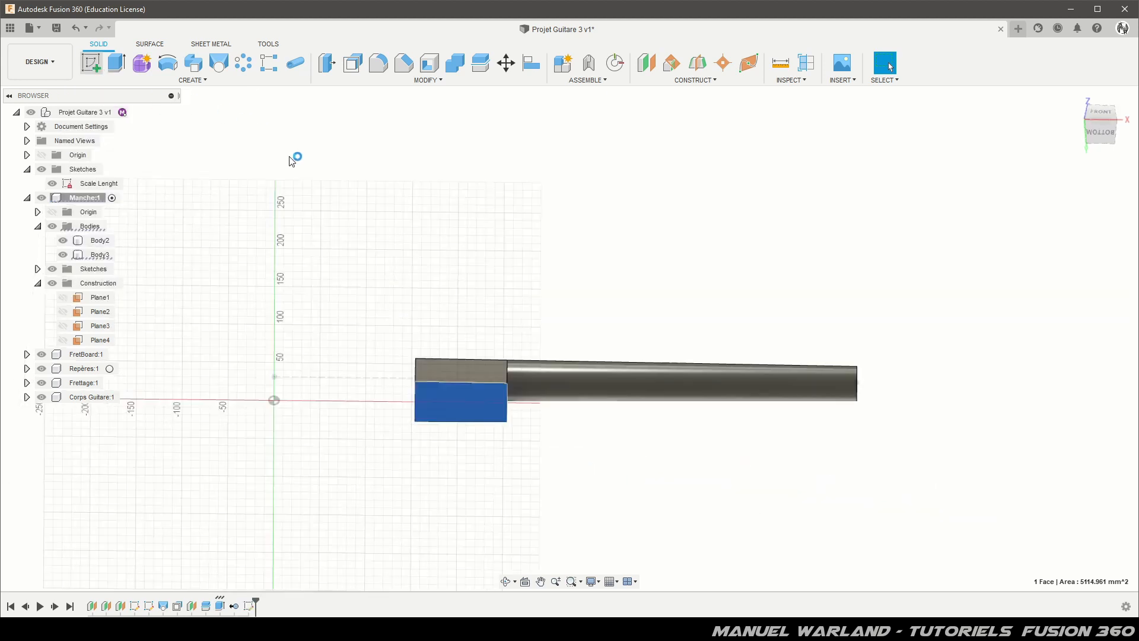
scroll(593, 361, up, 5)
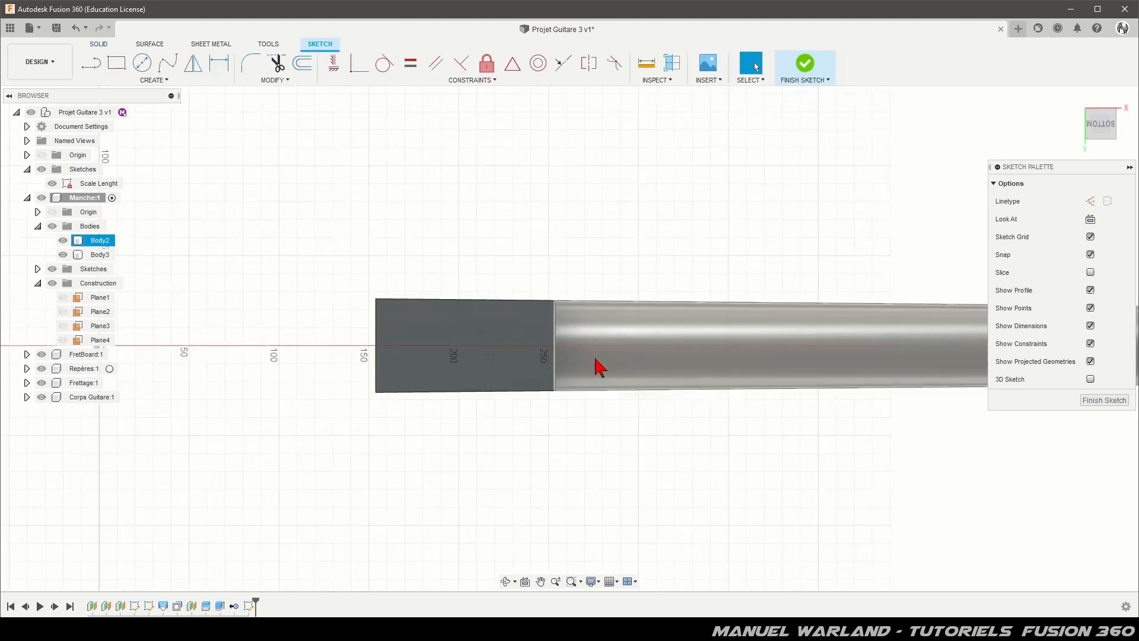
click(91, 64)
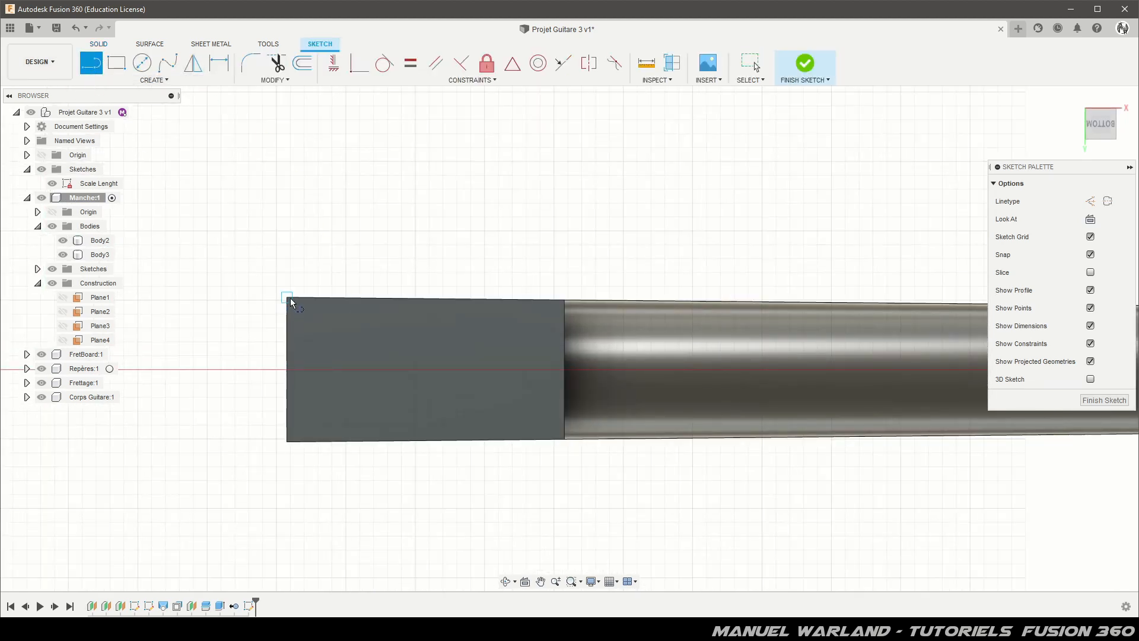
click(426, 299)
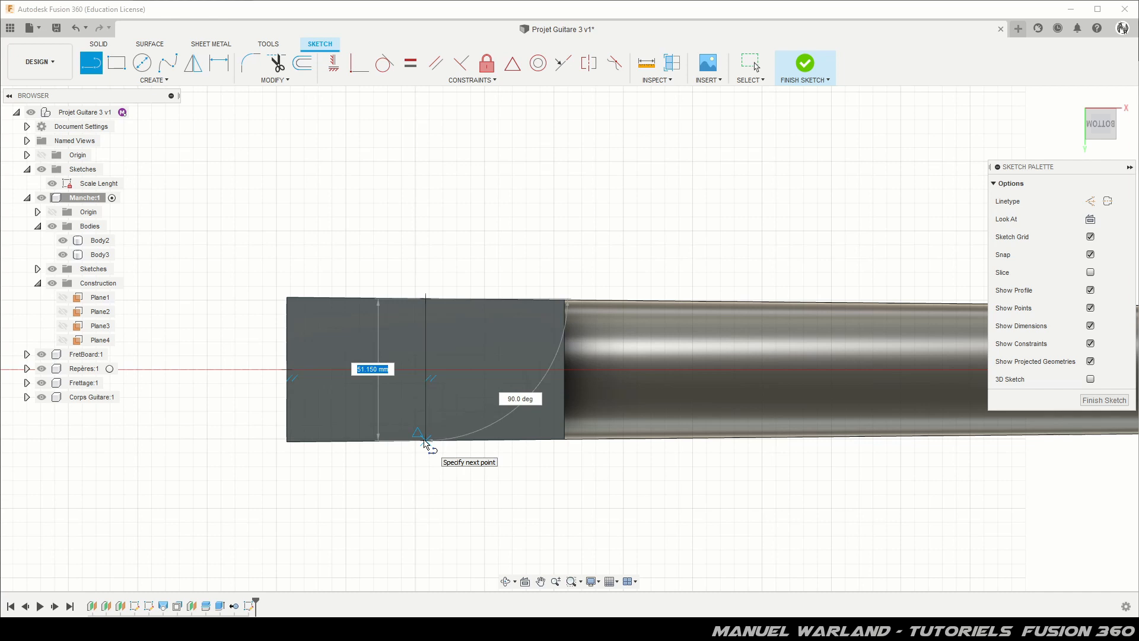
click(426, 441)
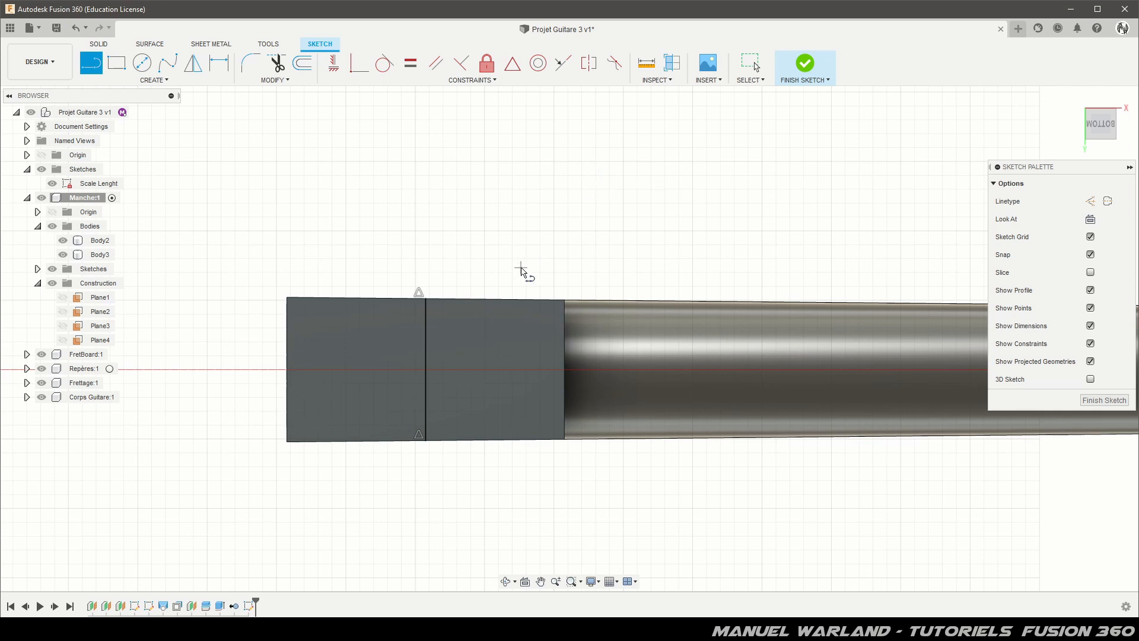
Draw a line about 38.6 mm long from the crosswise line's midpoint toward the neck and make it a construction line.
click(426, 369)
click(532, 369)
click(532, 399)
key(Escape)
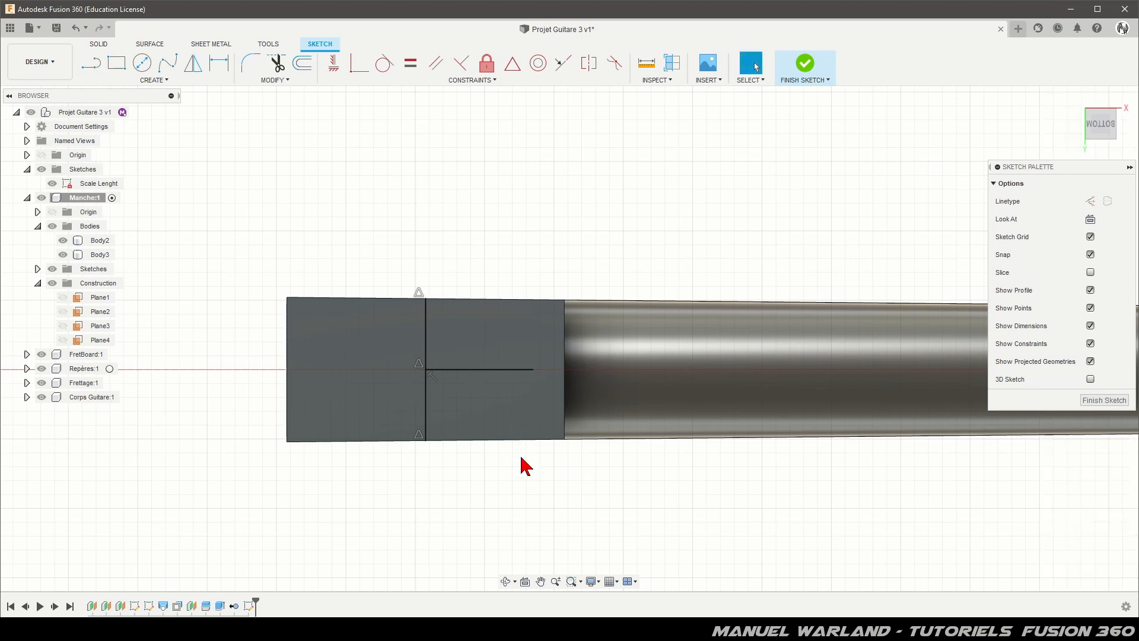
click(480, 369)
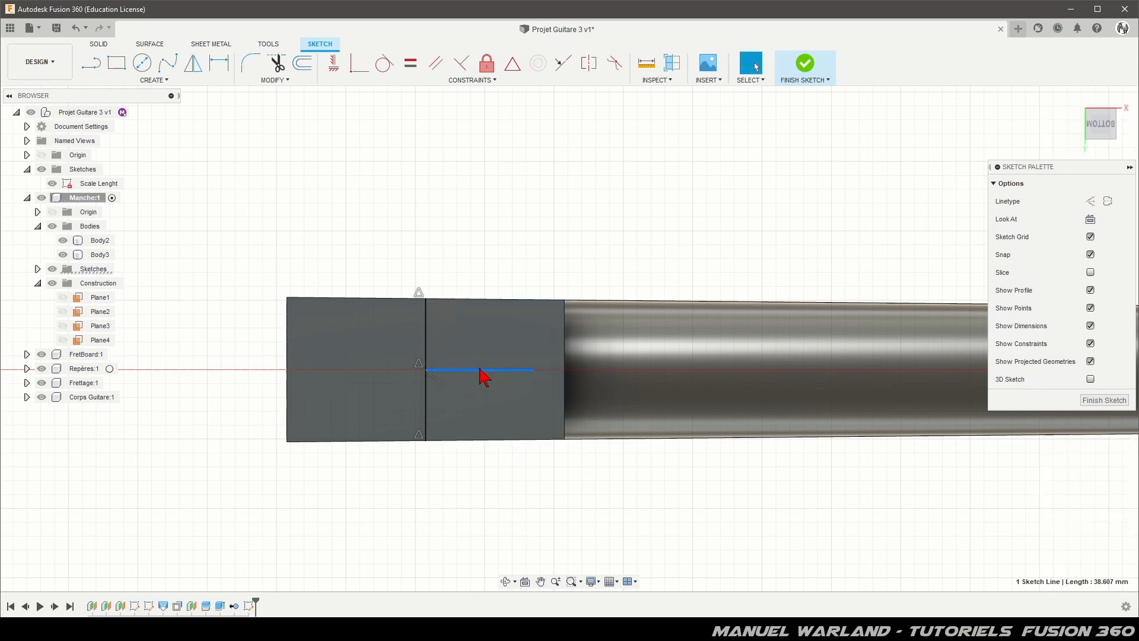
click(514, 247)
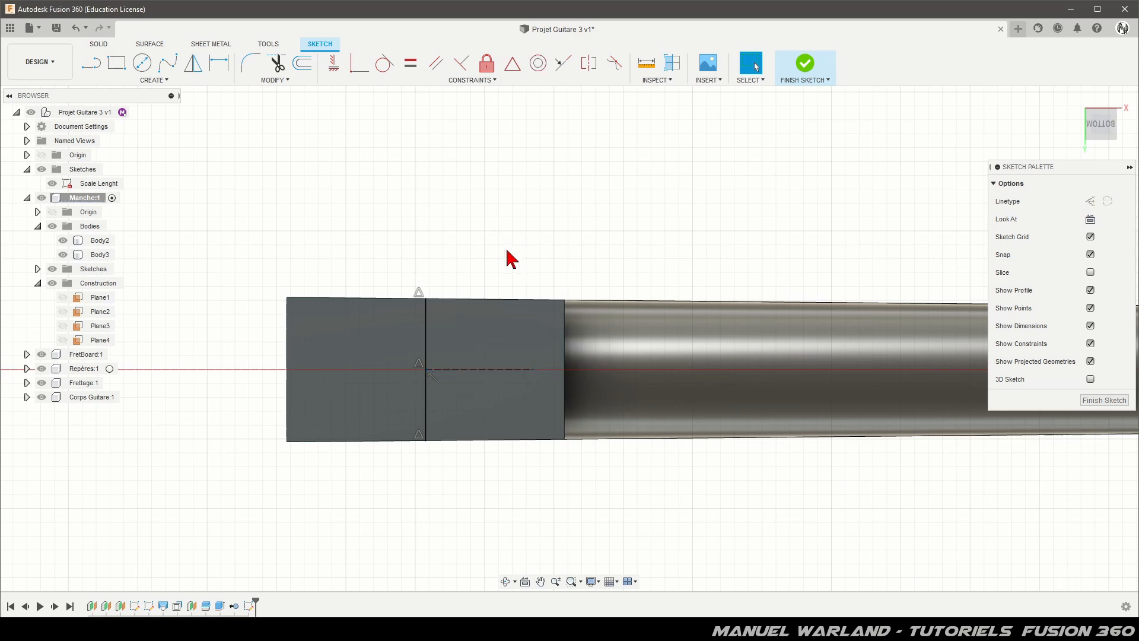
click(169, 64)
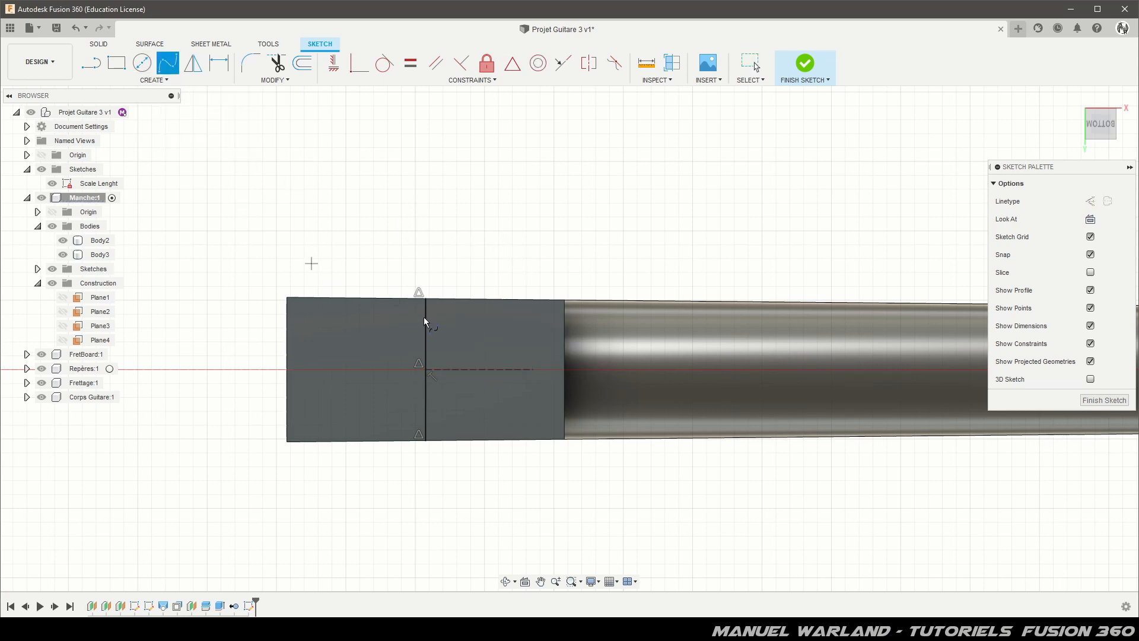
scroll(425, 318, up, 5)
scroll(440, 335, down, 3)
scroll(432, 378, up, 2)
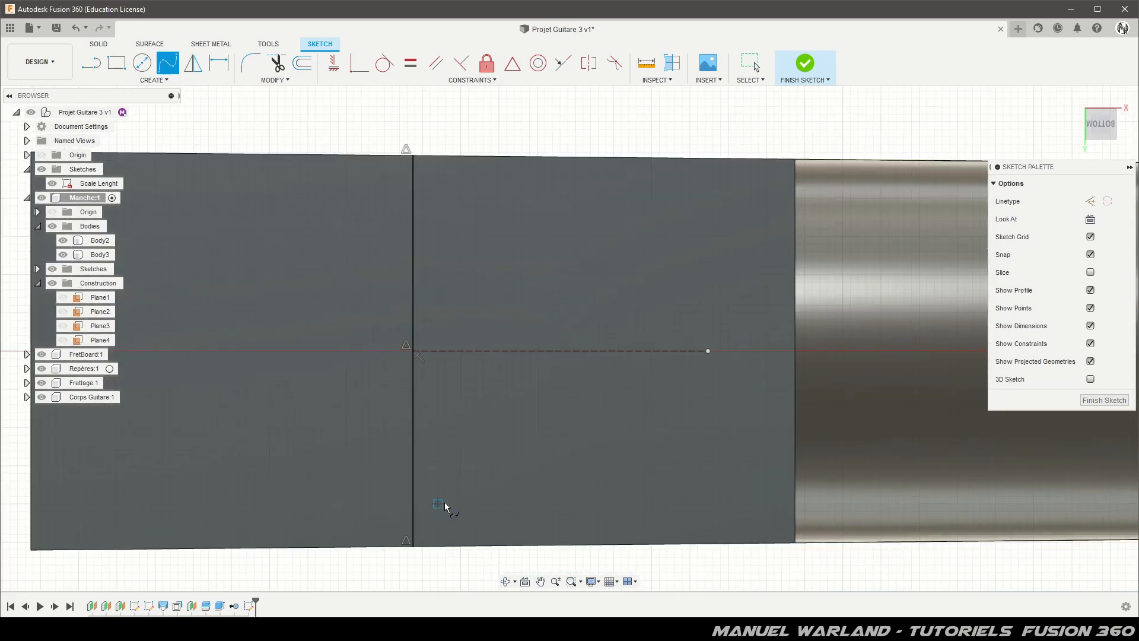
click(414, 156)
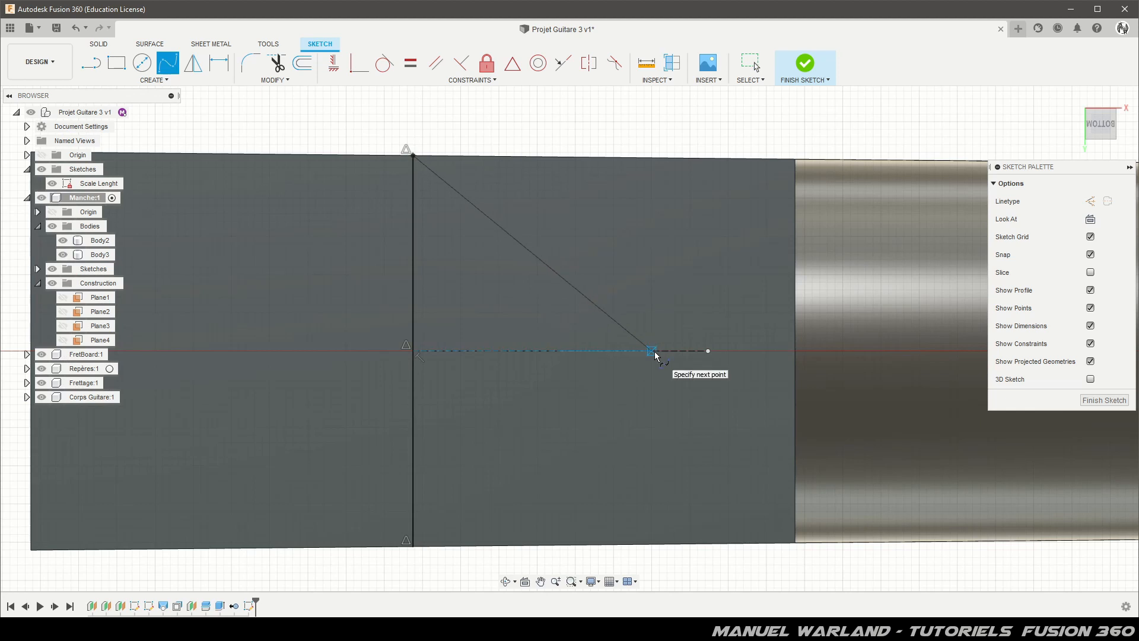
key(Escape)
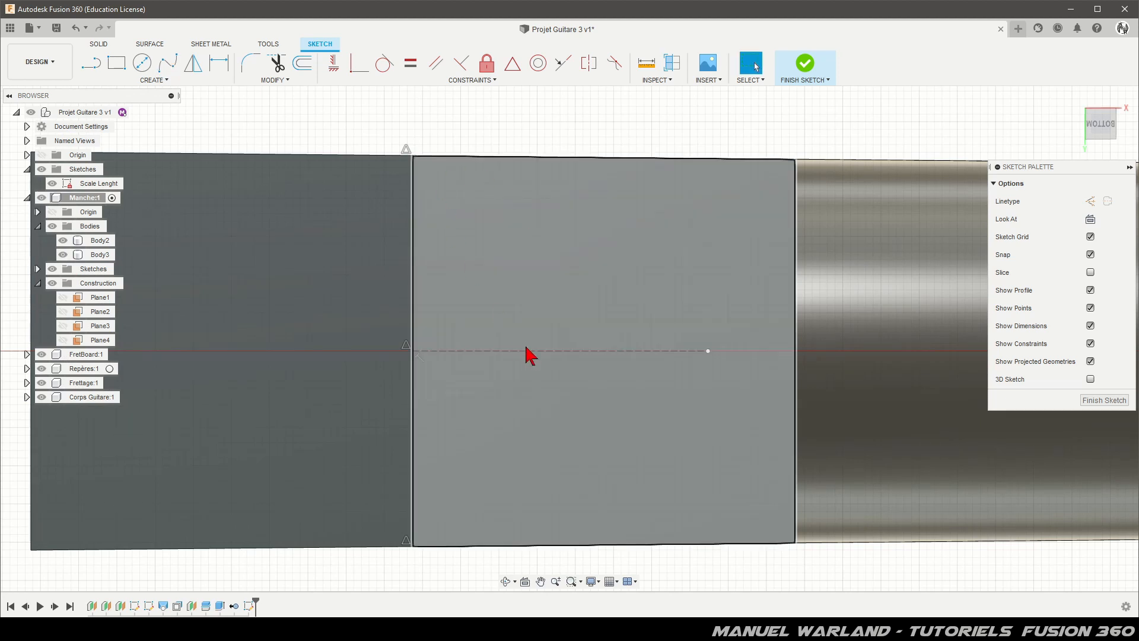
Dimension the construction line along the heel block's centre to a length of 30 mm.
click(527, 353)
key(d)
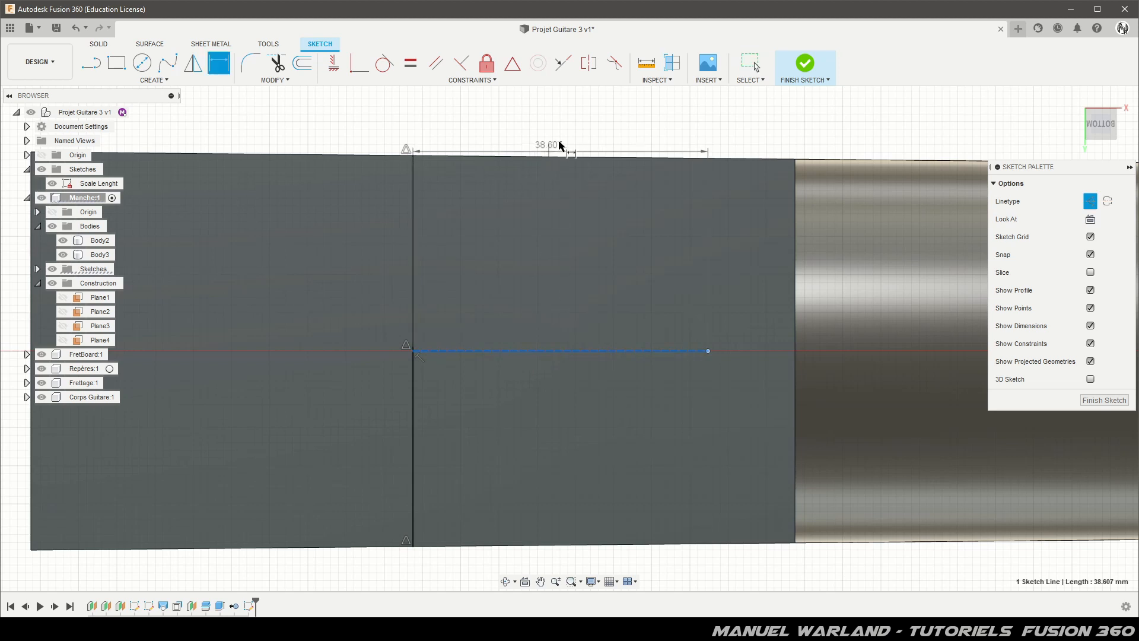
click(579, 119)
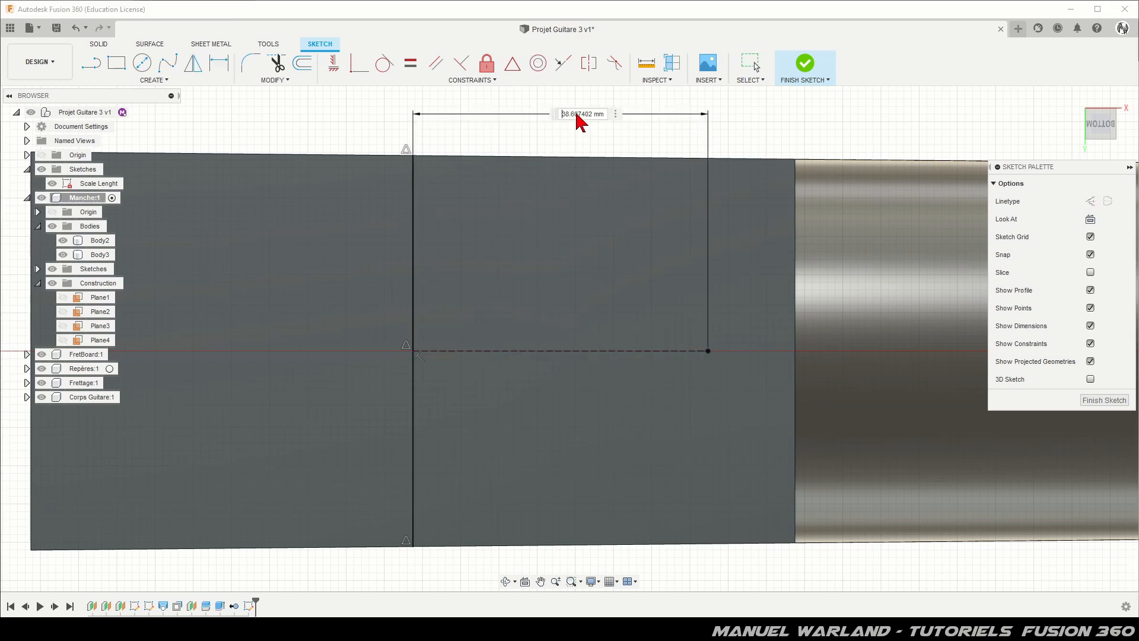
text(30)
key(Return)
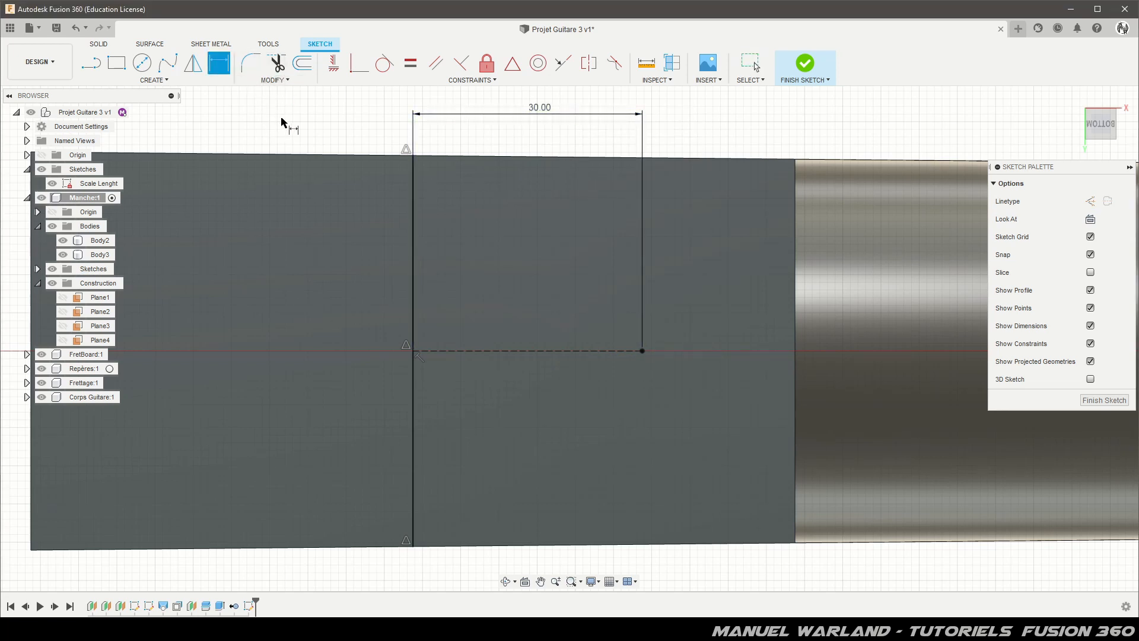
Draw a fit point spline from one end of the crosswise line through the construction line's tip to its other end.
click(170, 66)
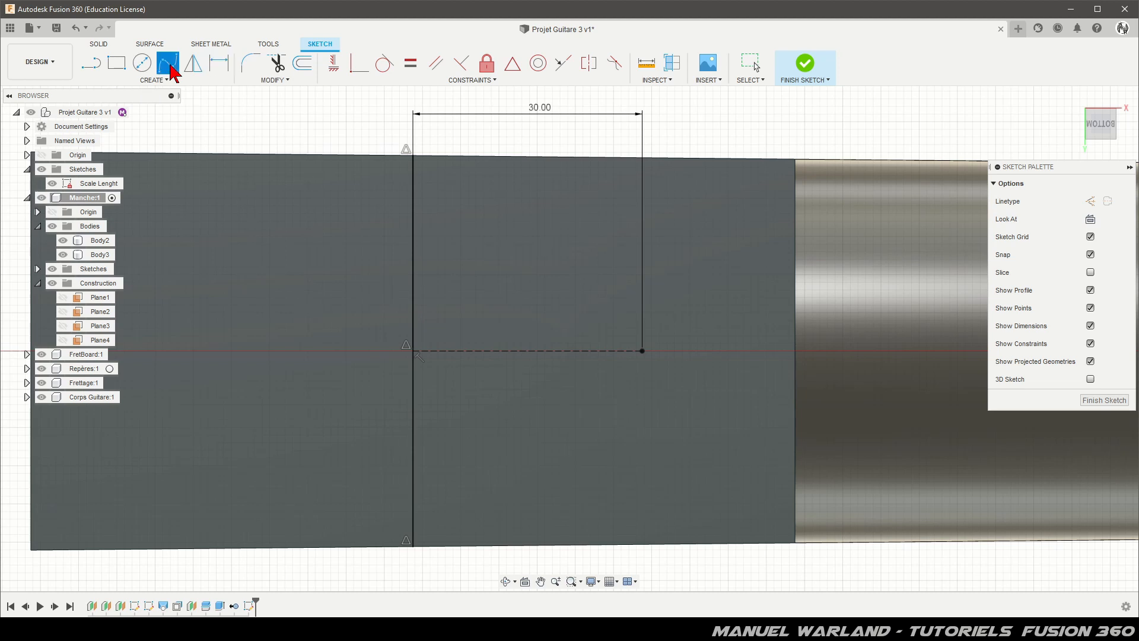
click(414, 156)
click(642, 351)
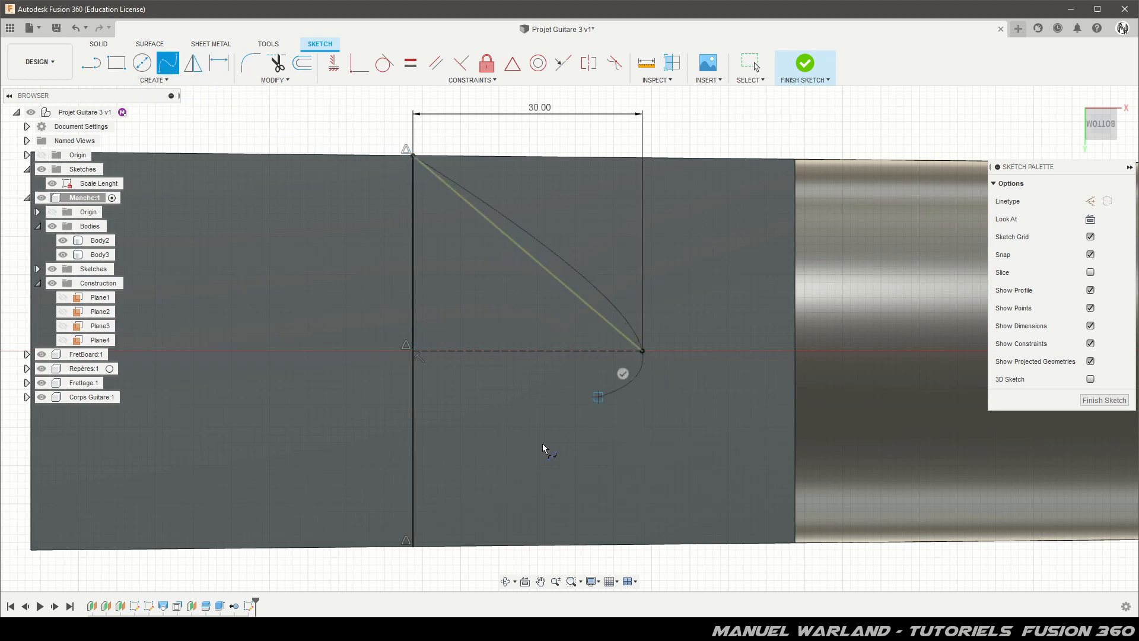
click(414, 545)
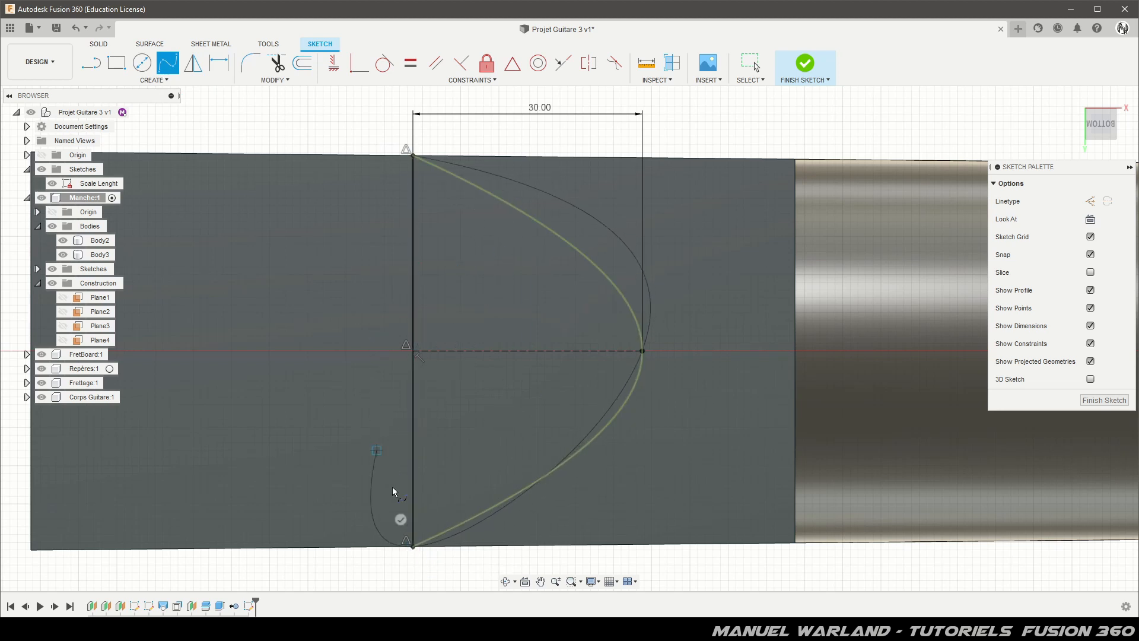
click(400, 520)
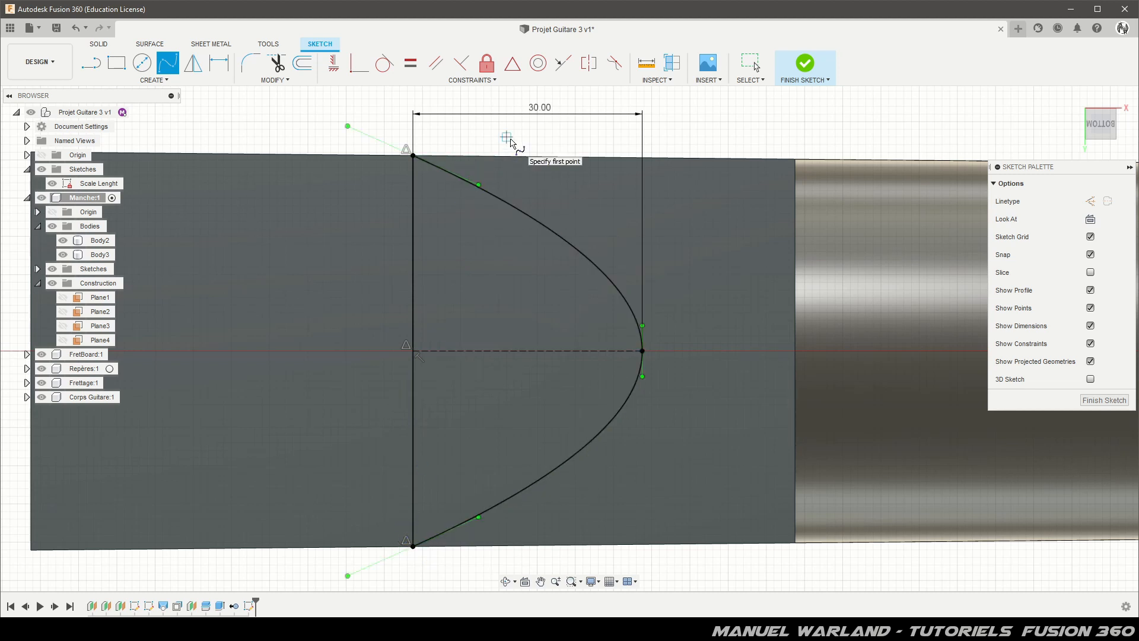
key(Escape)
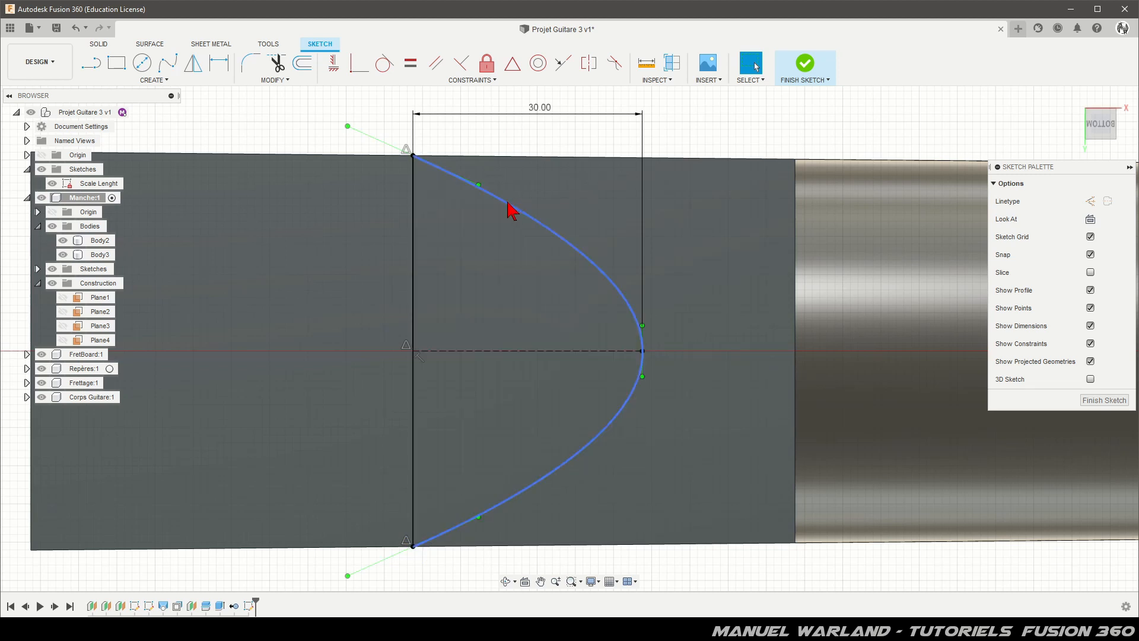
Apply curvature constraints between both ends of the spline and the heel block's adjoining long edges.
click(509, 212)
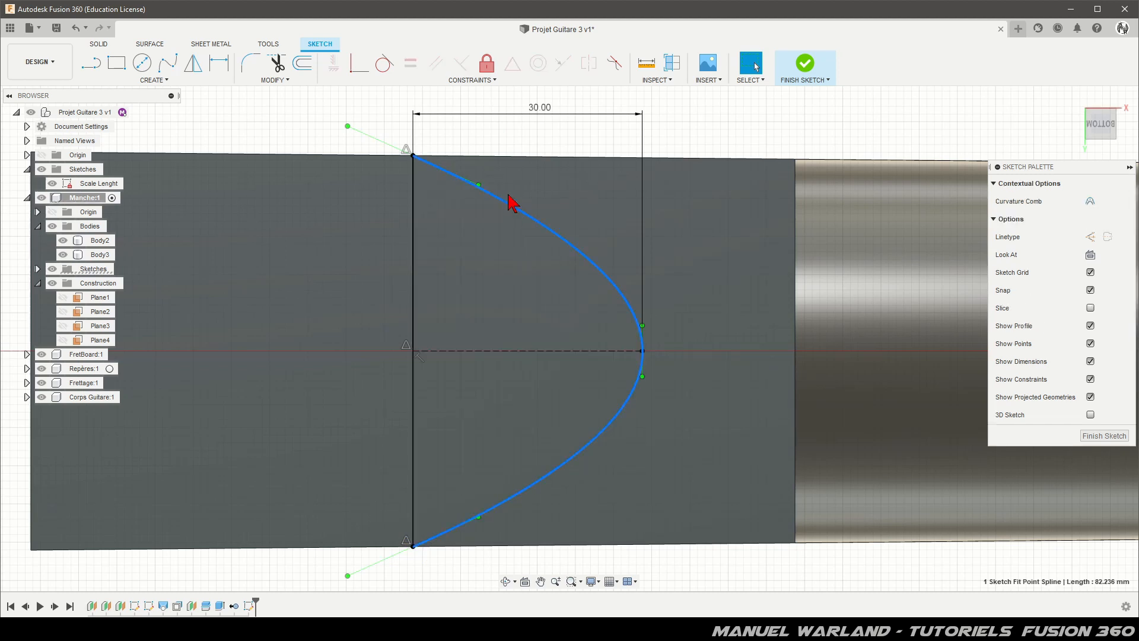
click(616, 66)
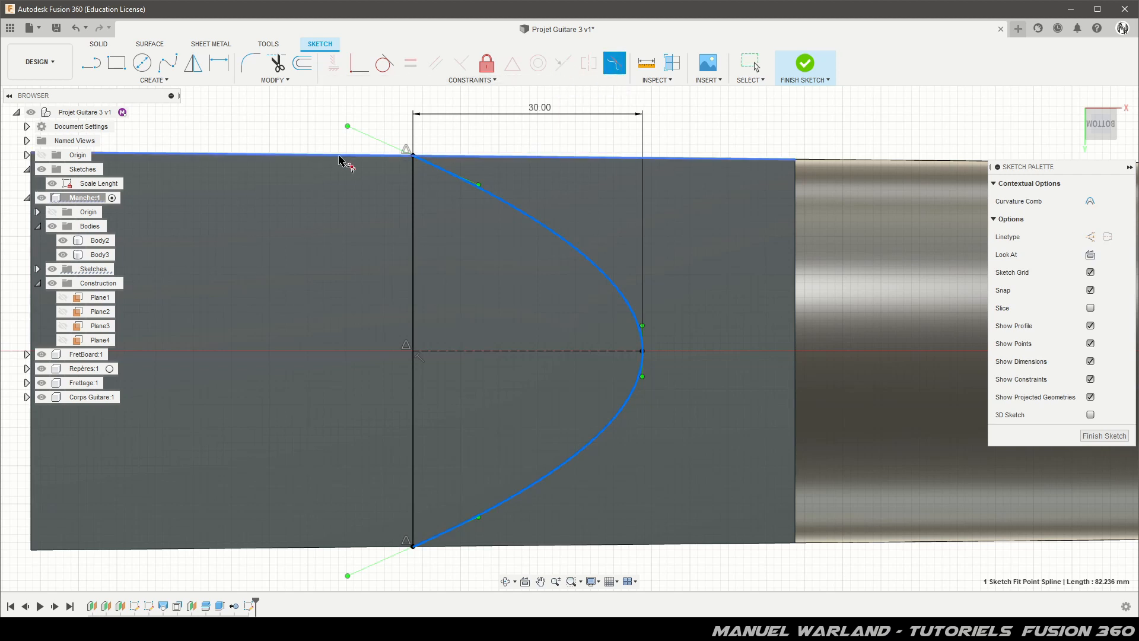
click(360, 157)
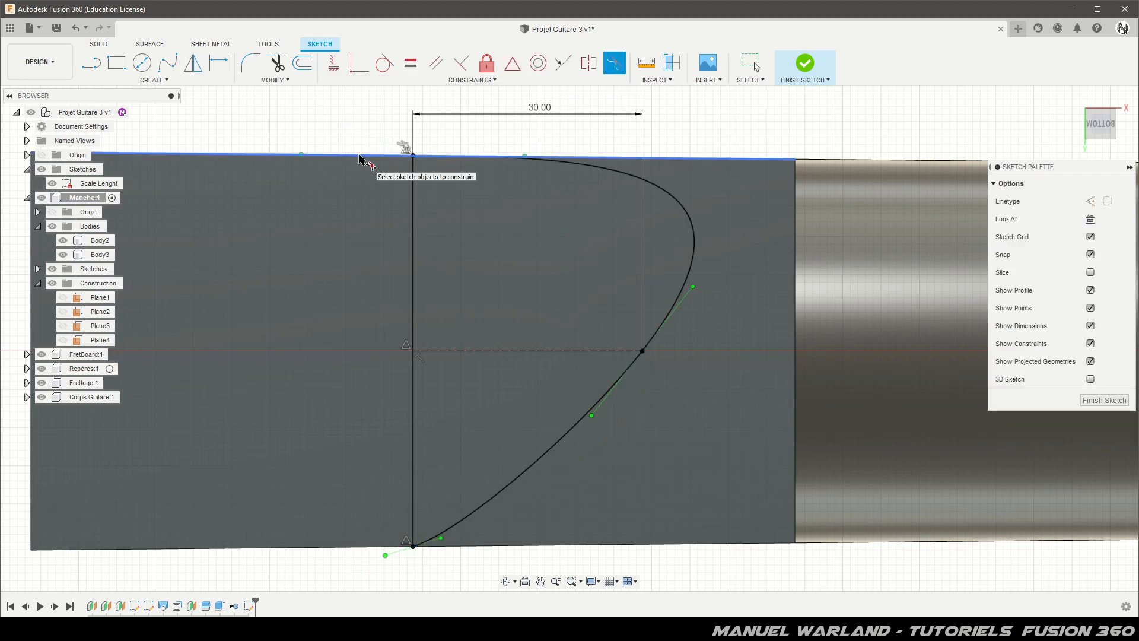
click(469, 519)
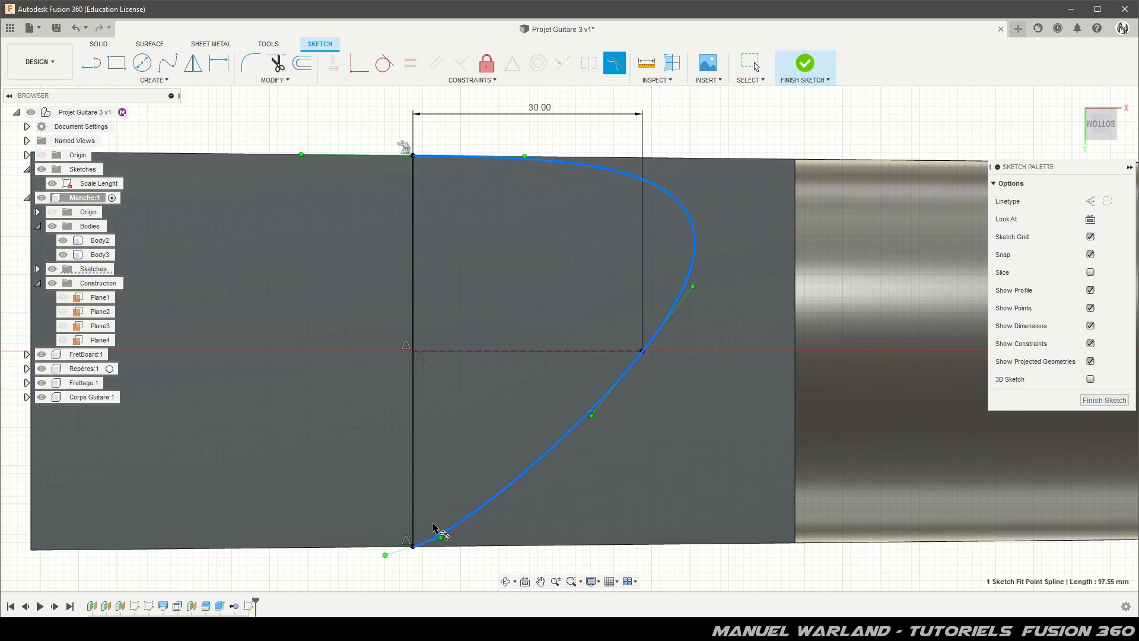
click(324, 549)
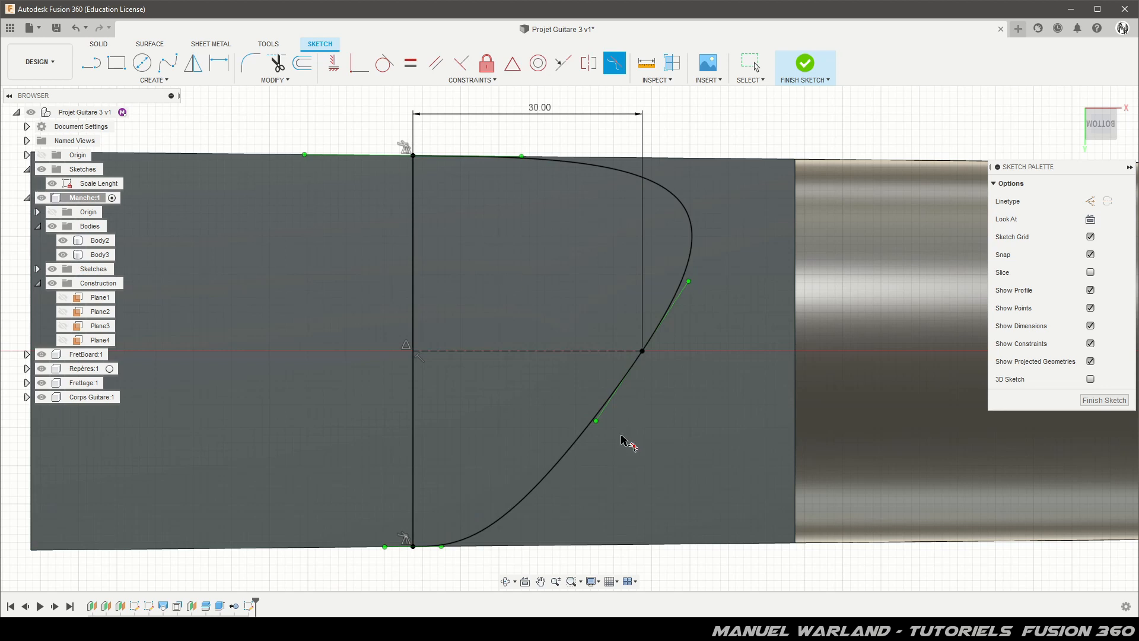
key(Escape)
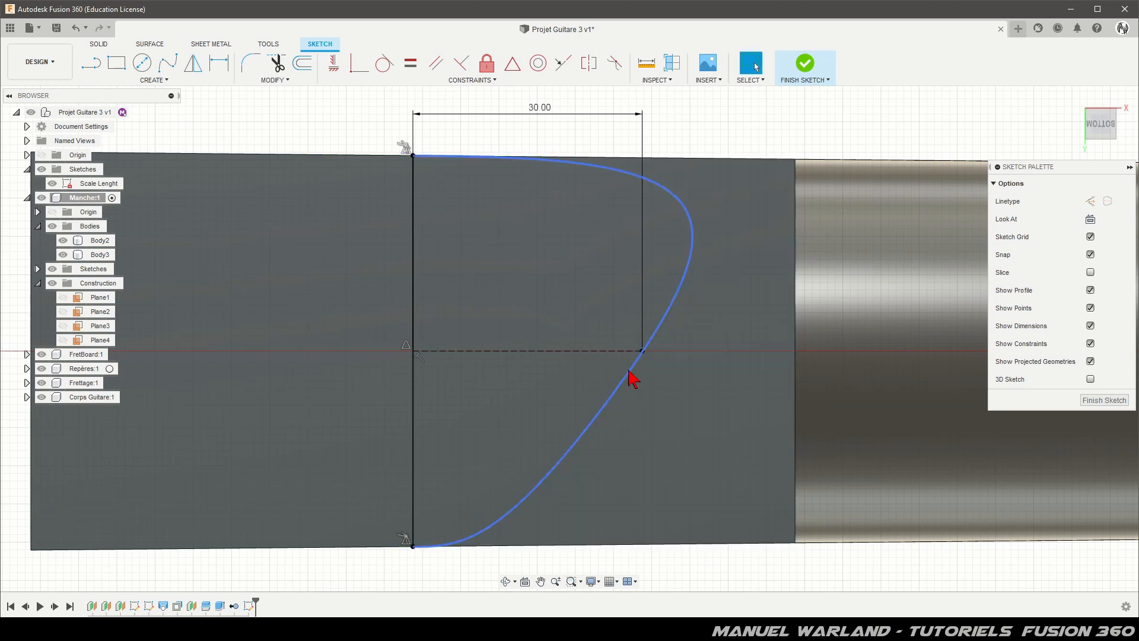
Swing the tangent handle at the spline's tip upright to even out the curve, and constrain the handle vertical.
click(642, 414)
drag(596, 422, 648, 434)
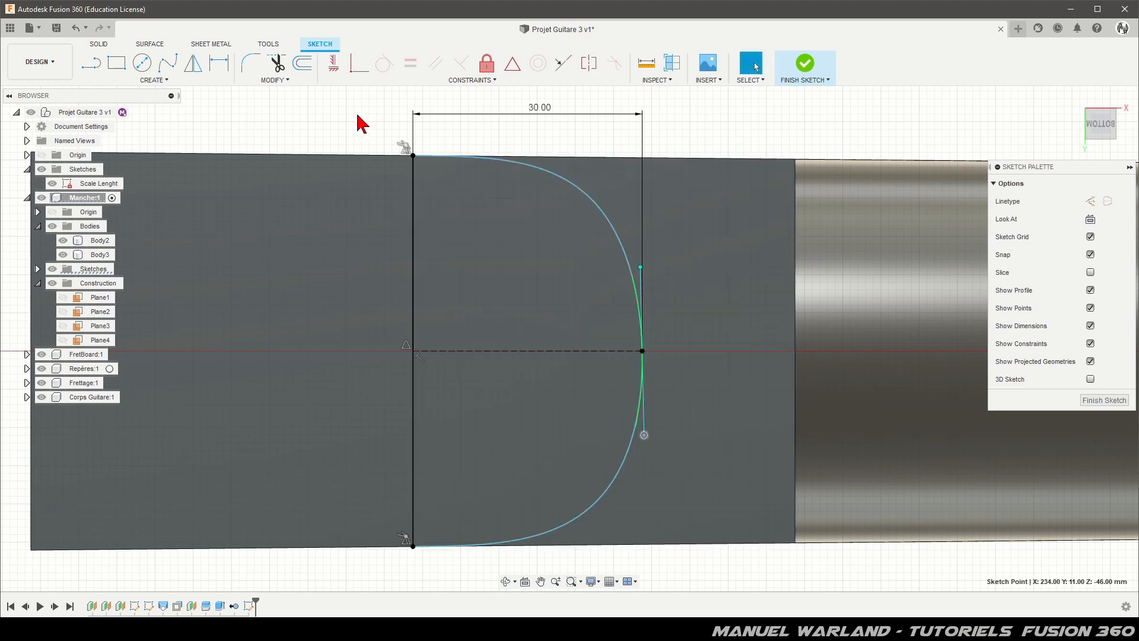
click(333, 62)
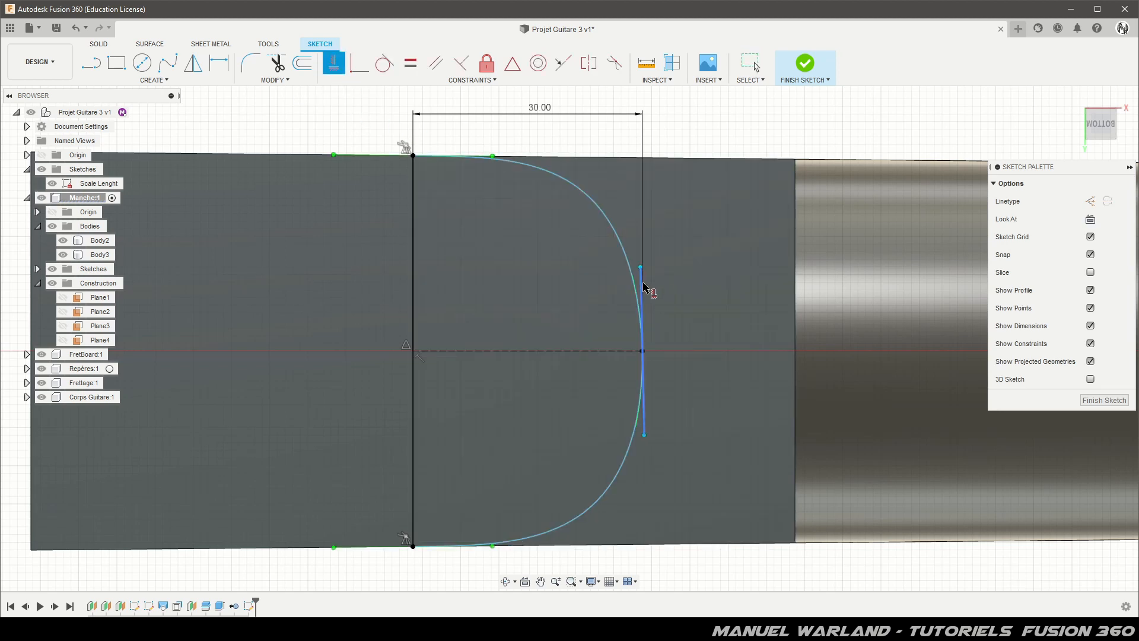
click(669, 295)
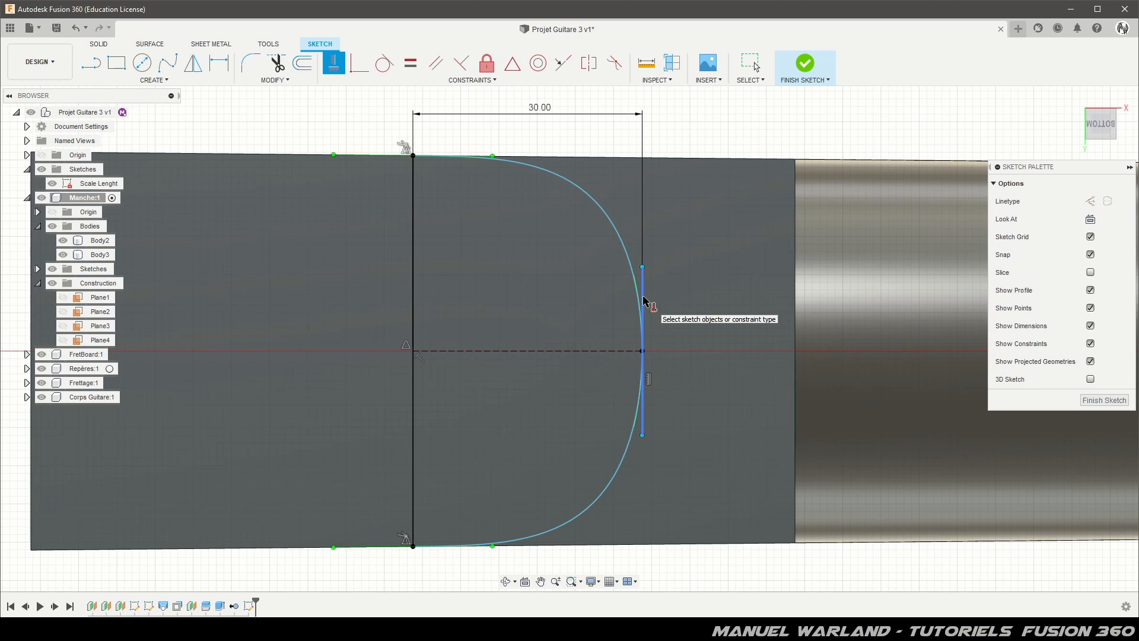
Dimension the vertical tangent handle at the spline's tip to 15 mm.
key(d)
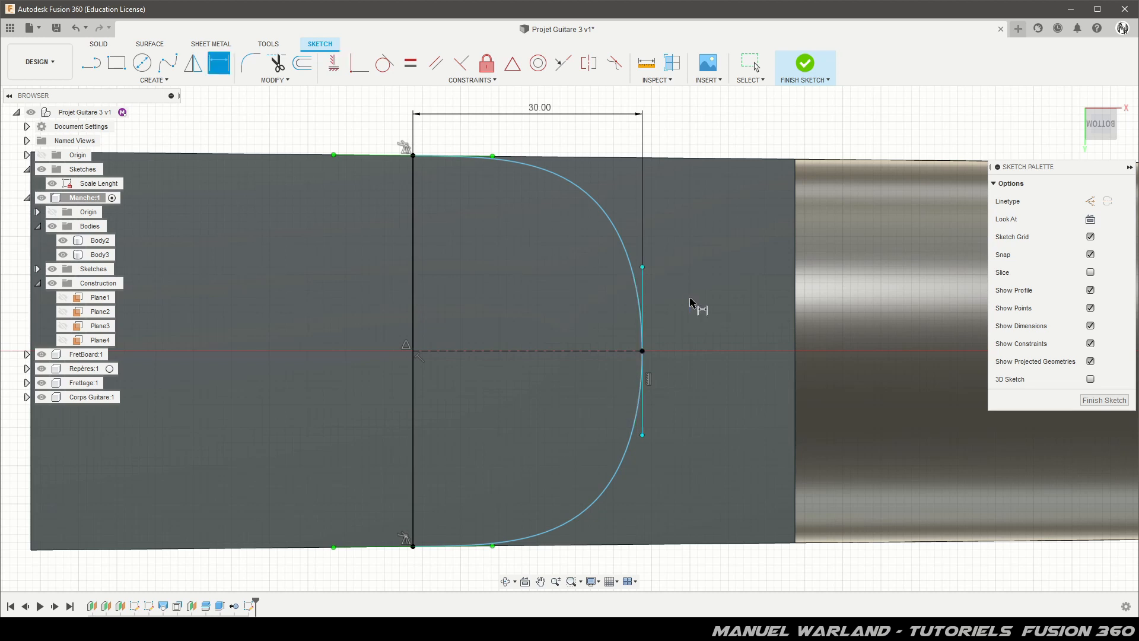
click(648, 294)
click(822, 132)
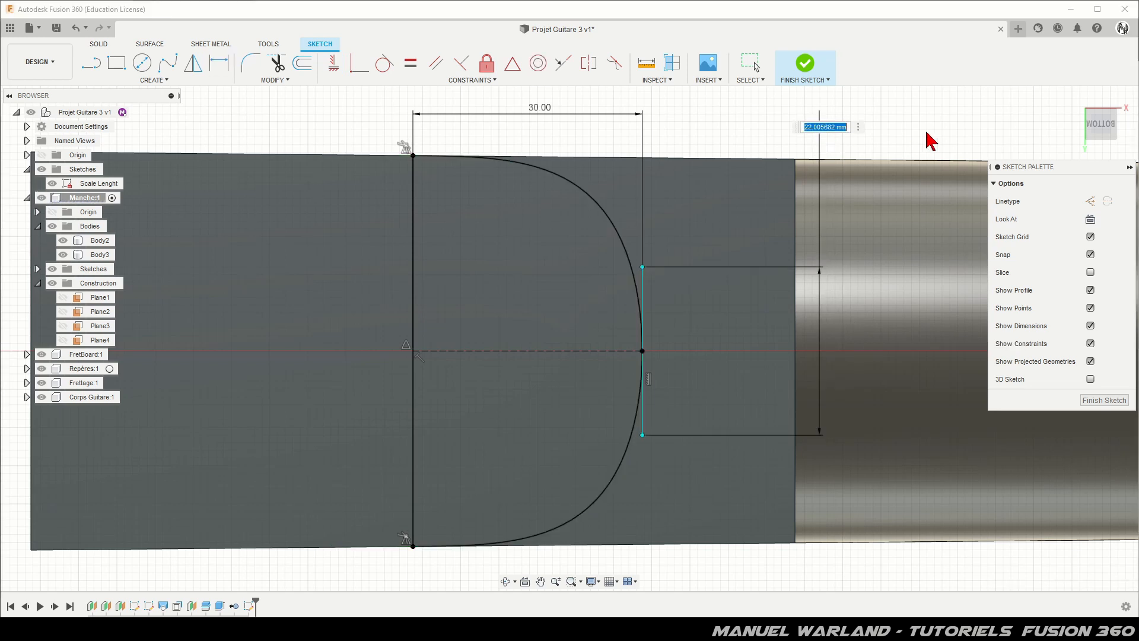
text(15)
key(Return)
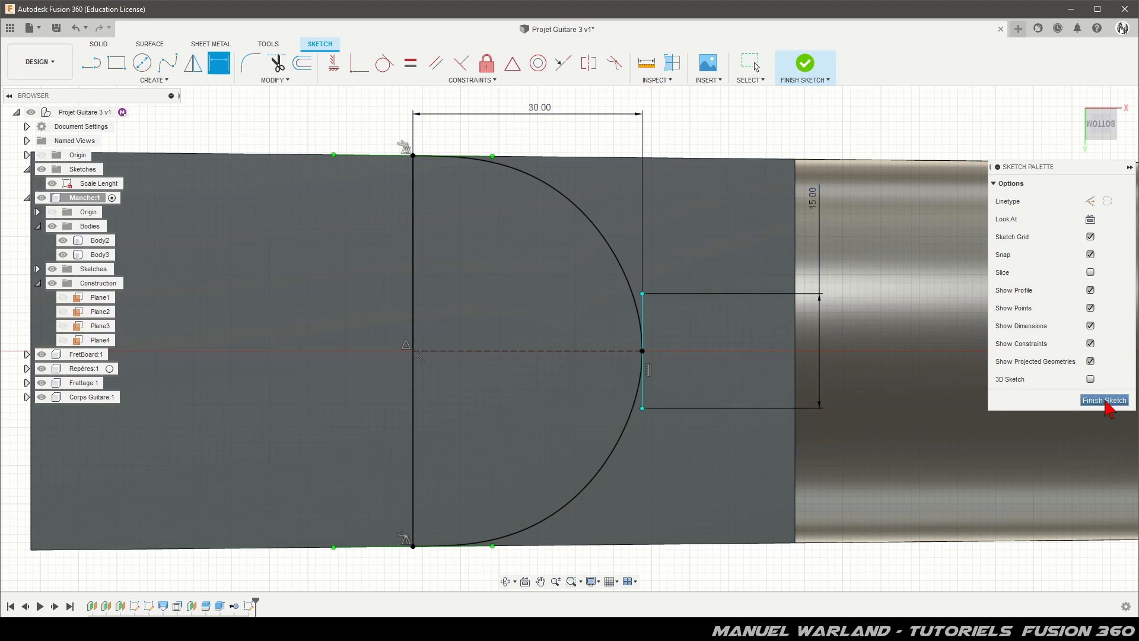
Draw a rectangle 29 mm long and 30 mm wide on the heel block between its end edge and the crosswise line.
scroll(927, 165, down, 2)
scroll(452, 277, up, 2)
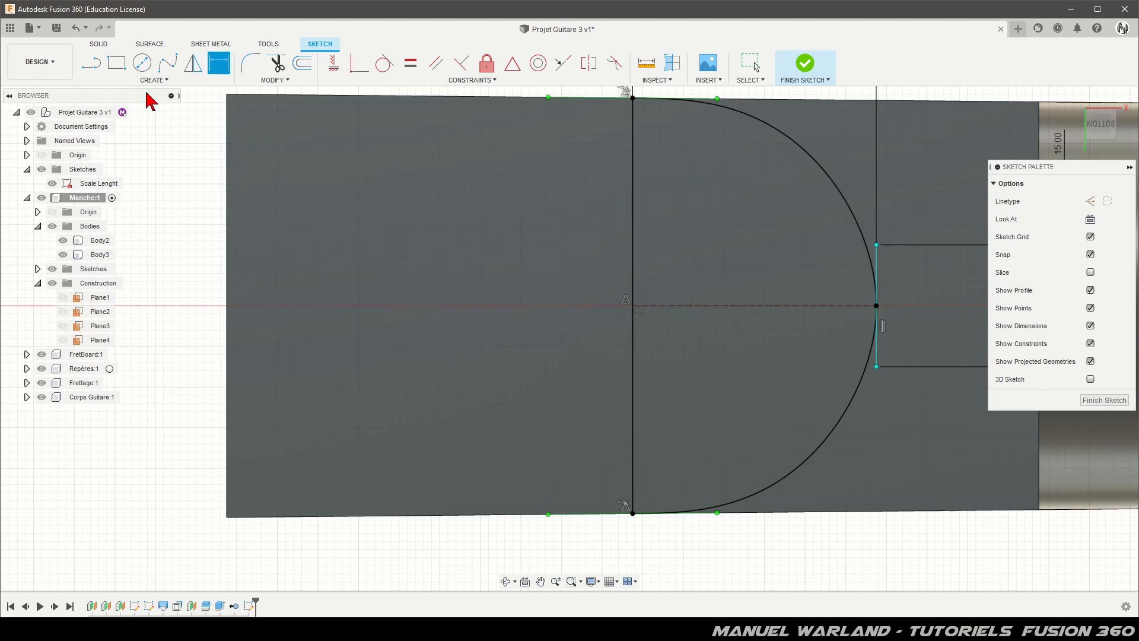
click(117, 70)
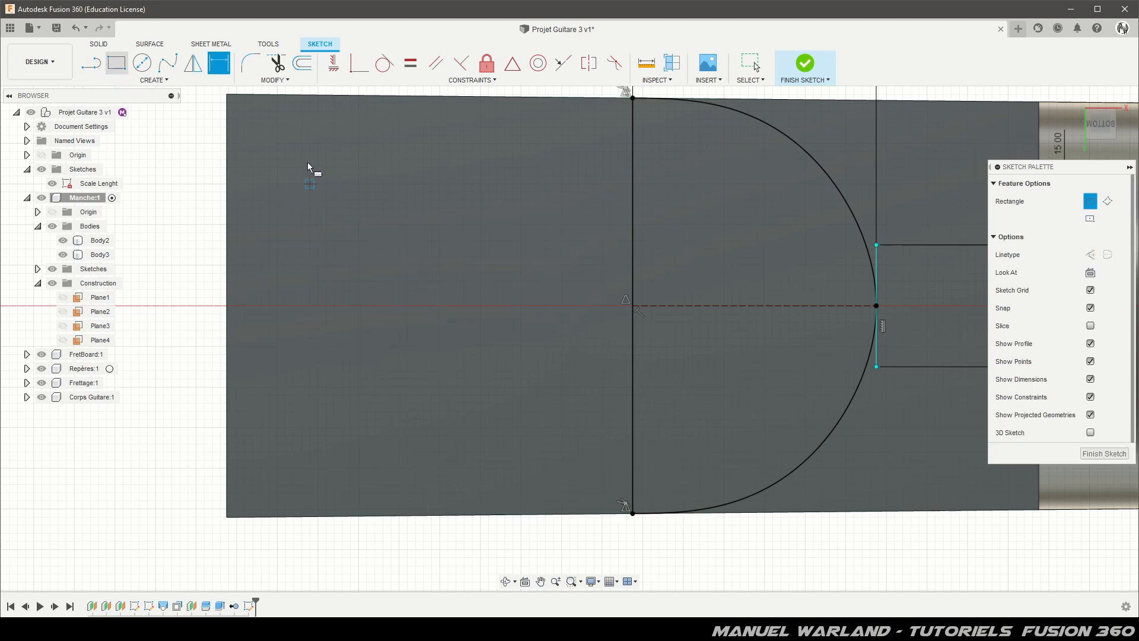
click(294, 184)
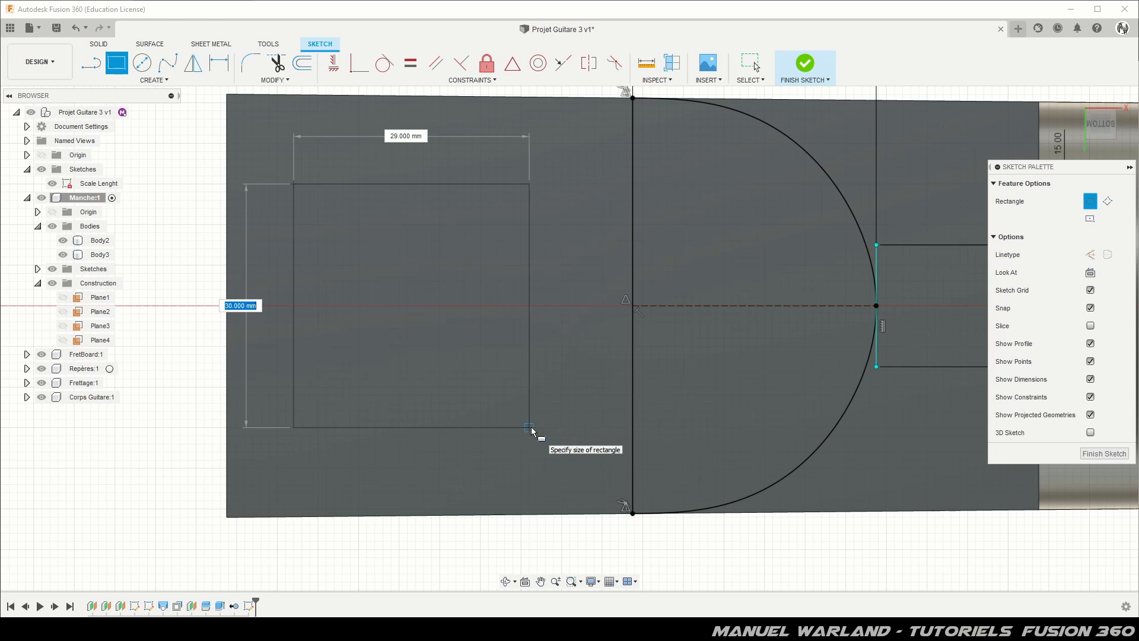
key(Tab)
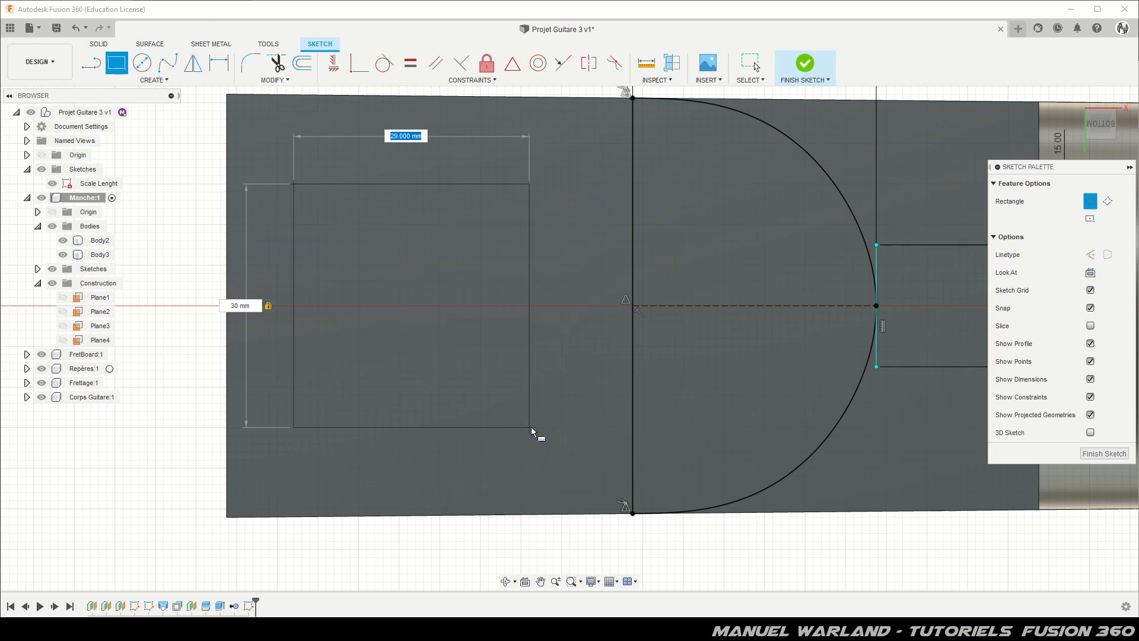
key(Return)
key(Escape)
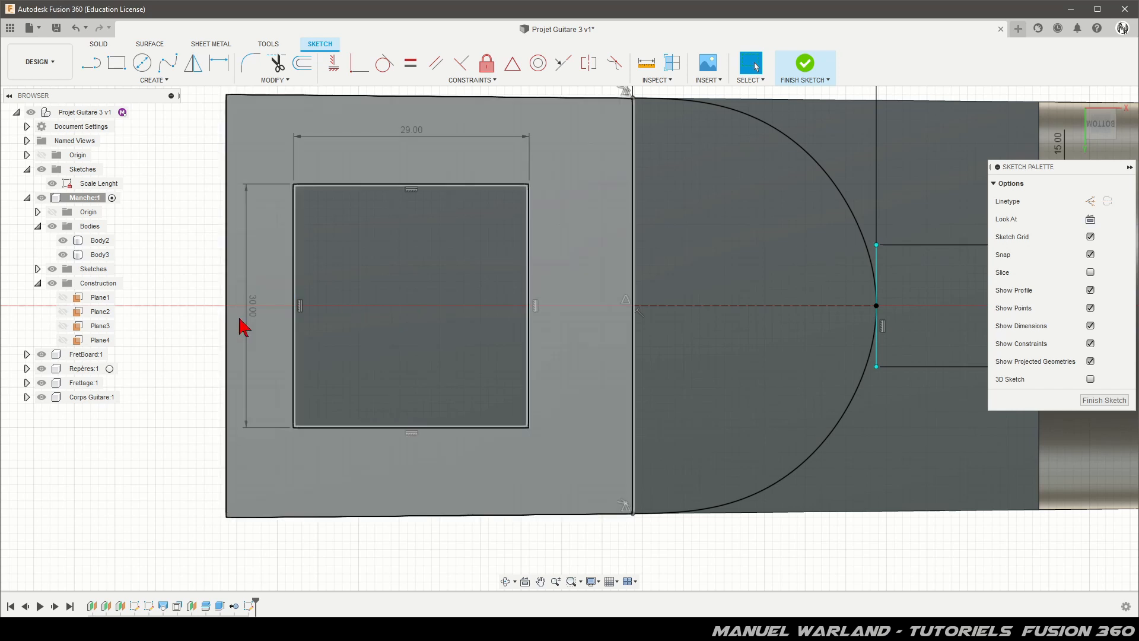
Set the distance between the rectangle's outer side and the heel block's end edge to 10 mm.
key(d)
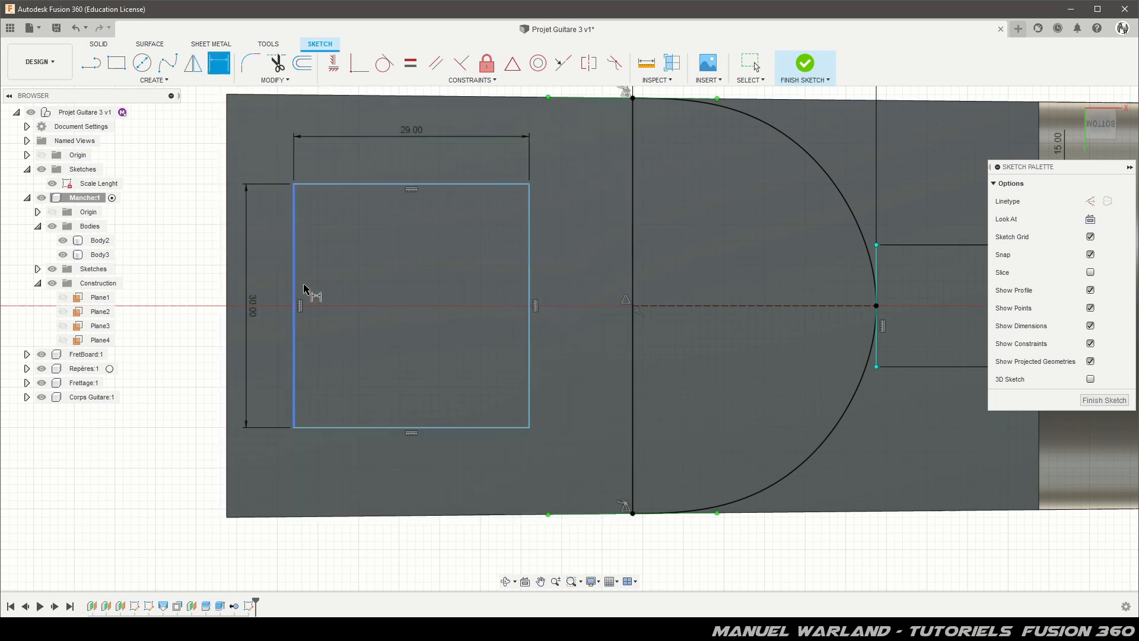
click(294, 287)
click(229, 285)
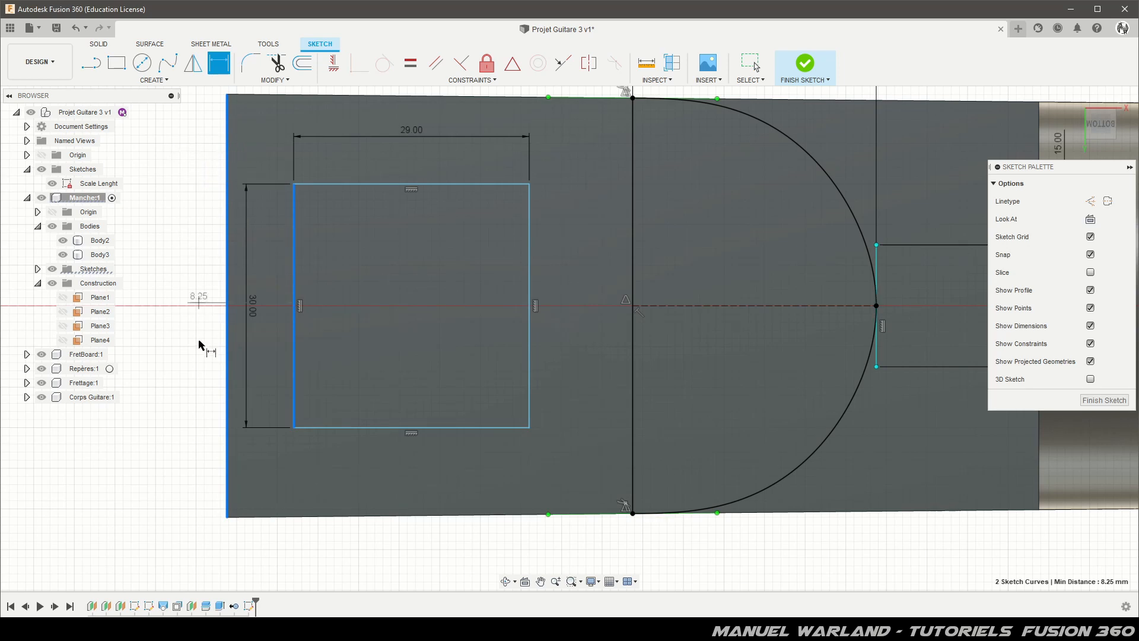
click(256, 558)
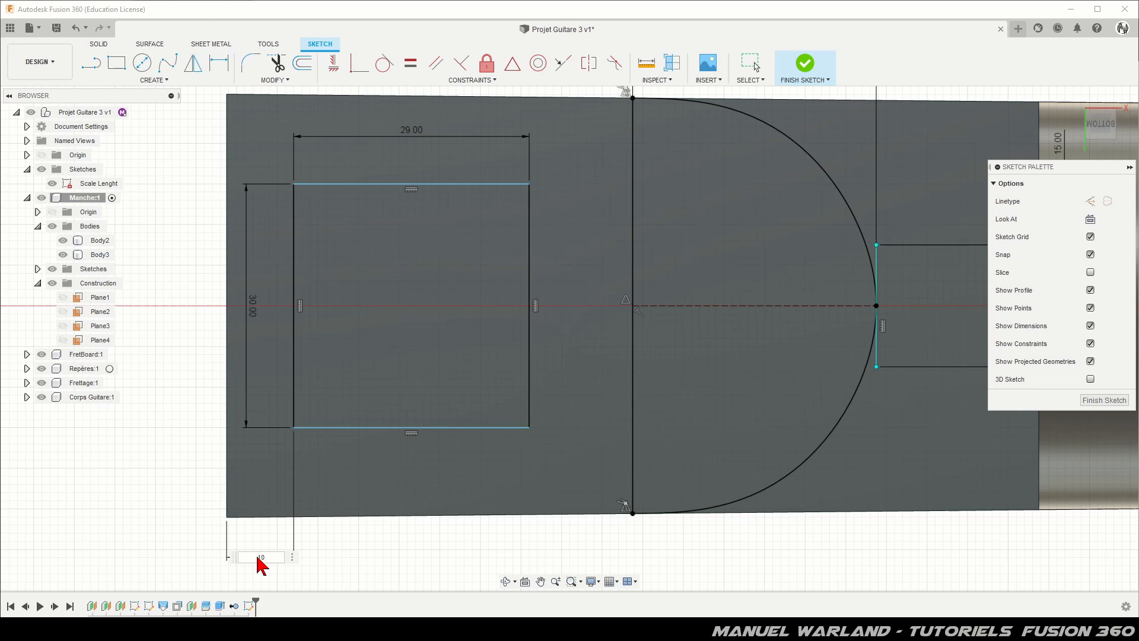
key(Return)
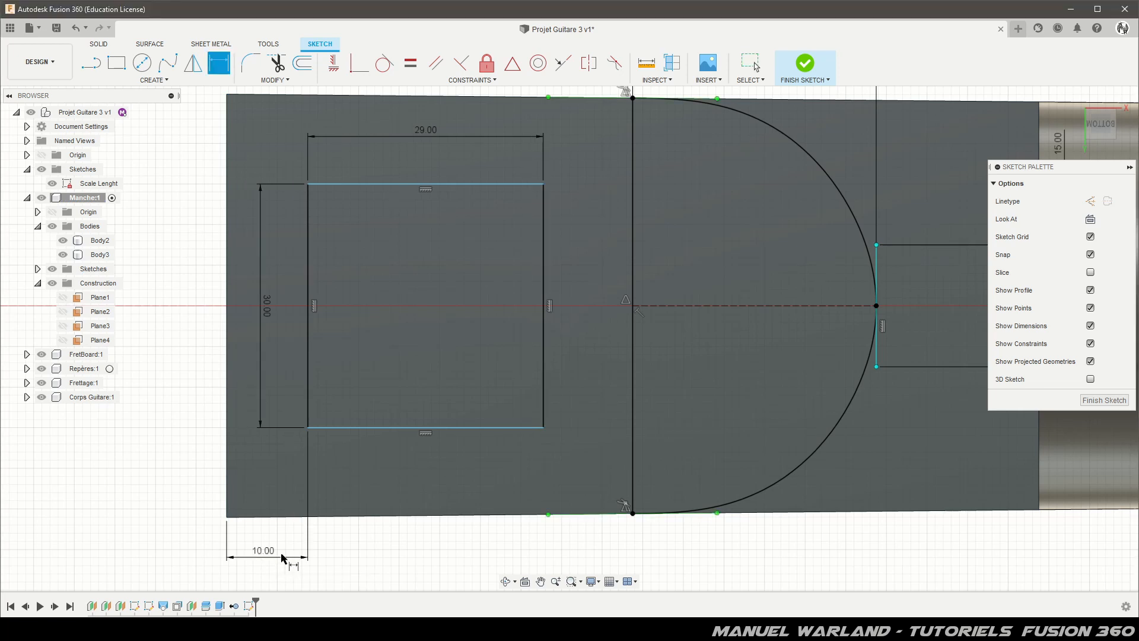
Try to make the rectangle's two 29 mm sides symmetric about the dashed centreline.
click(590, 66)
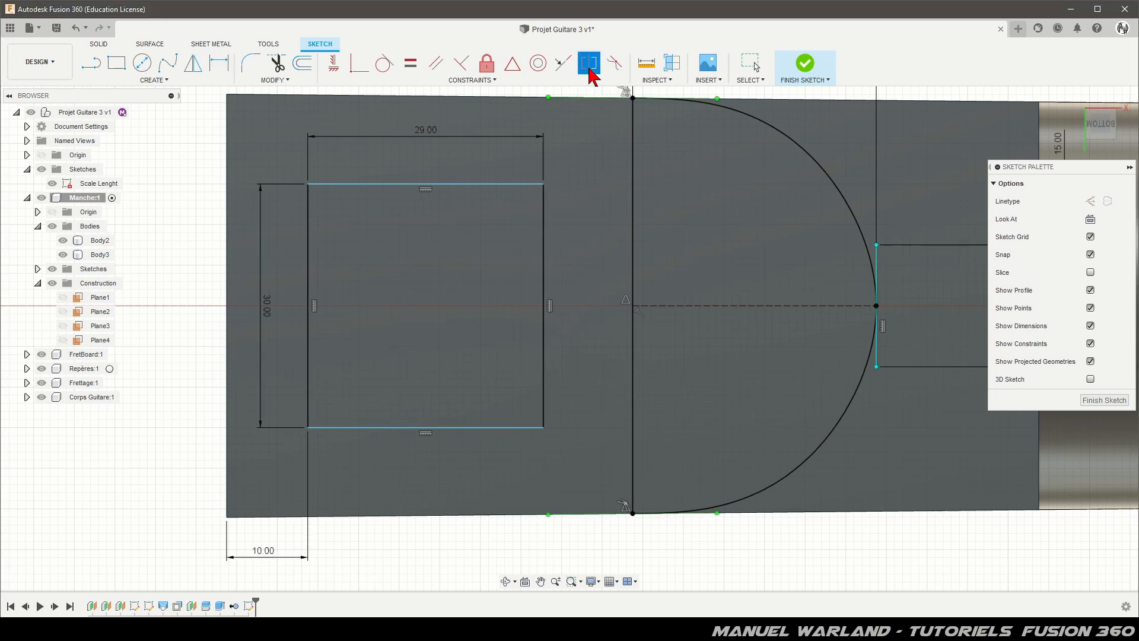
click(469, 184)
click(453, 428)
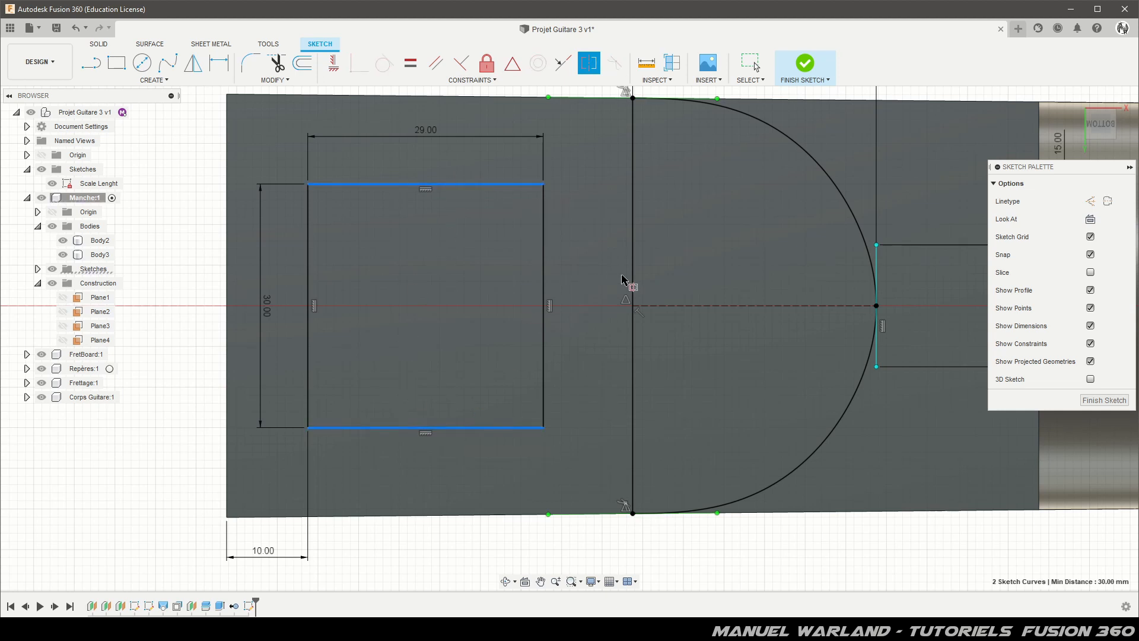
click(696, 306)
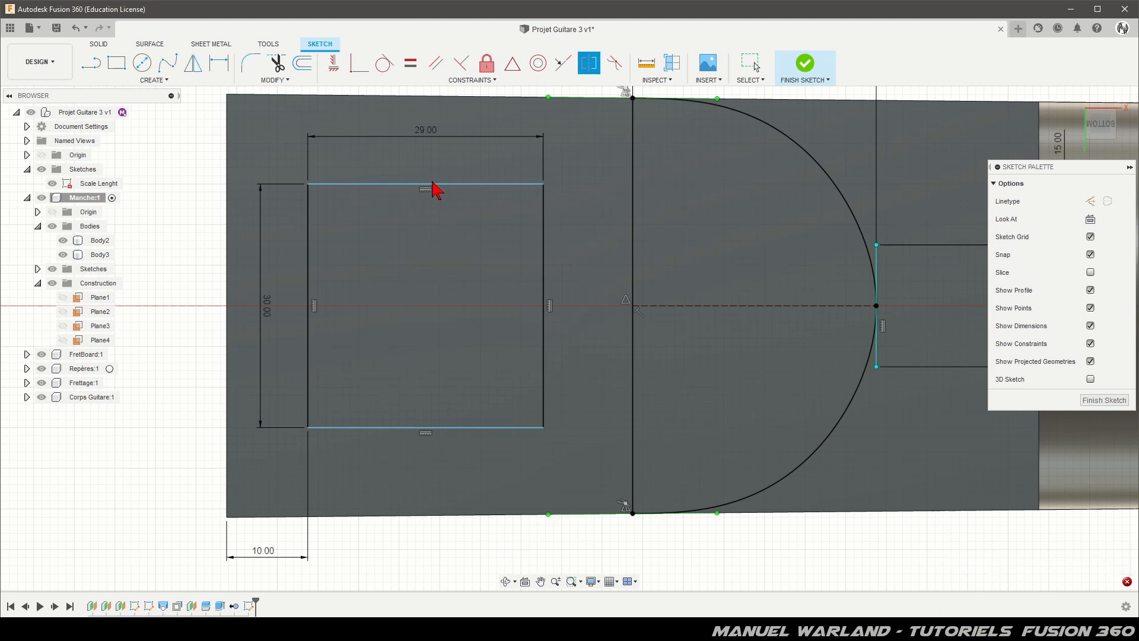
key(Escape)
Shift the rectangle off centre, and constrain its two lengthwise sides symmetrically about the dashed centreline.
mouse_move(473, 191)
mouse_down()
mouse_move(454, 240)
mouse_move(465, 201)
mouse_up()
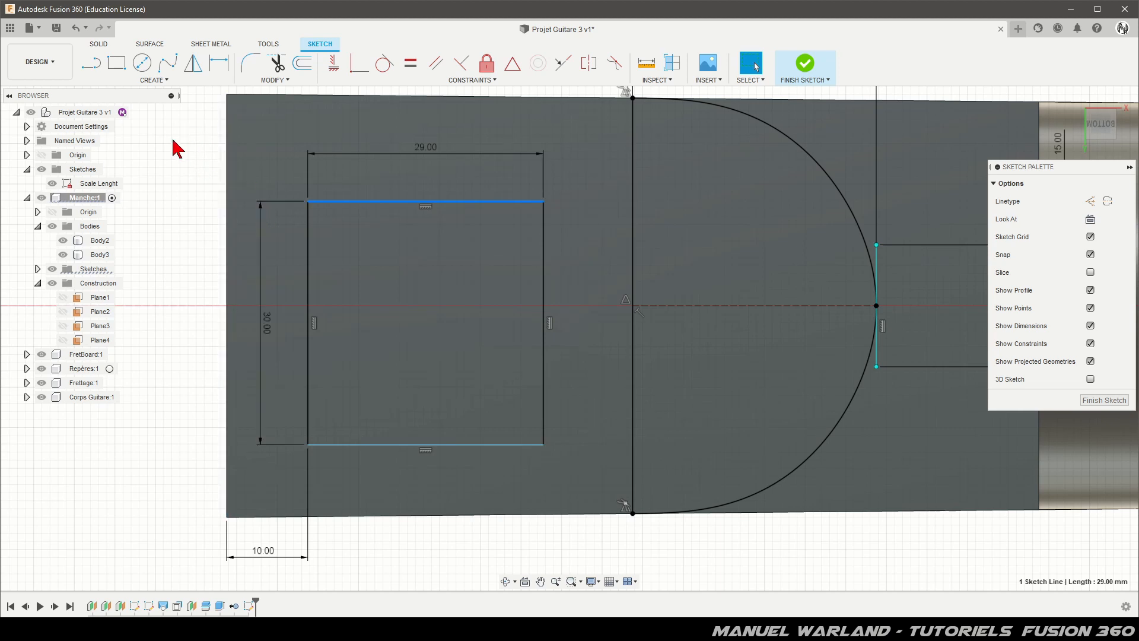
click(593, 66)
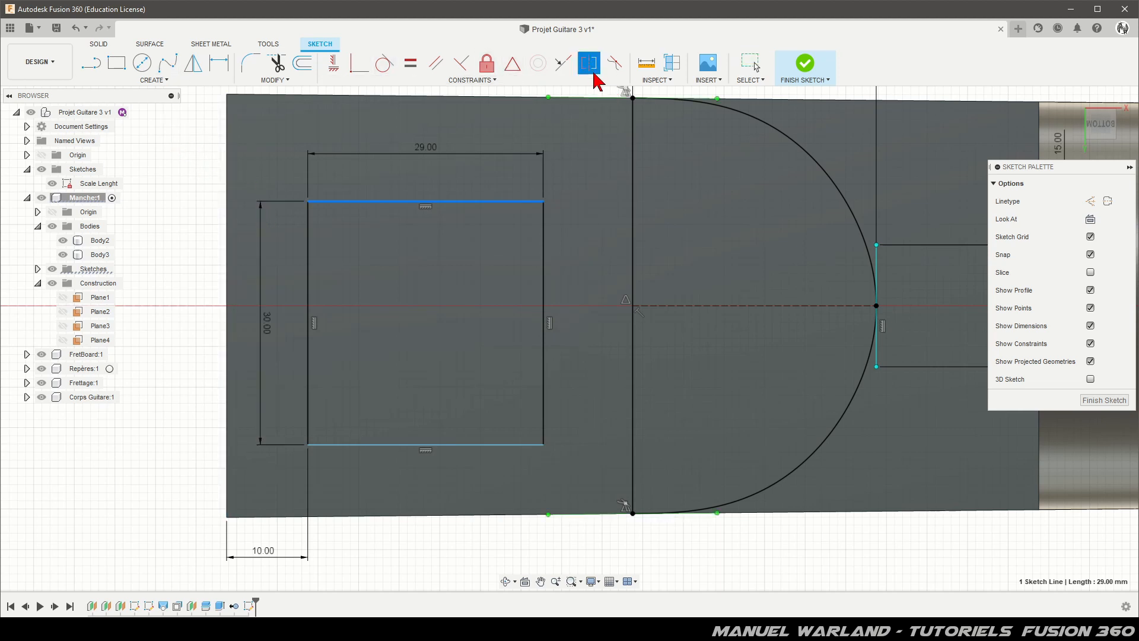
click(455, 447)
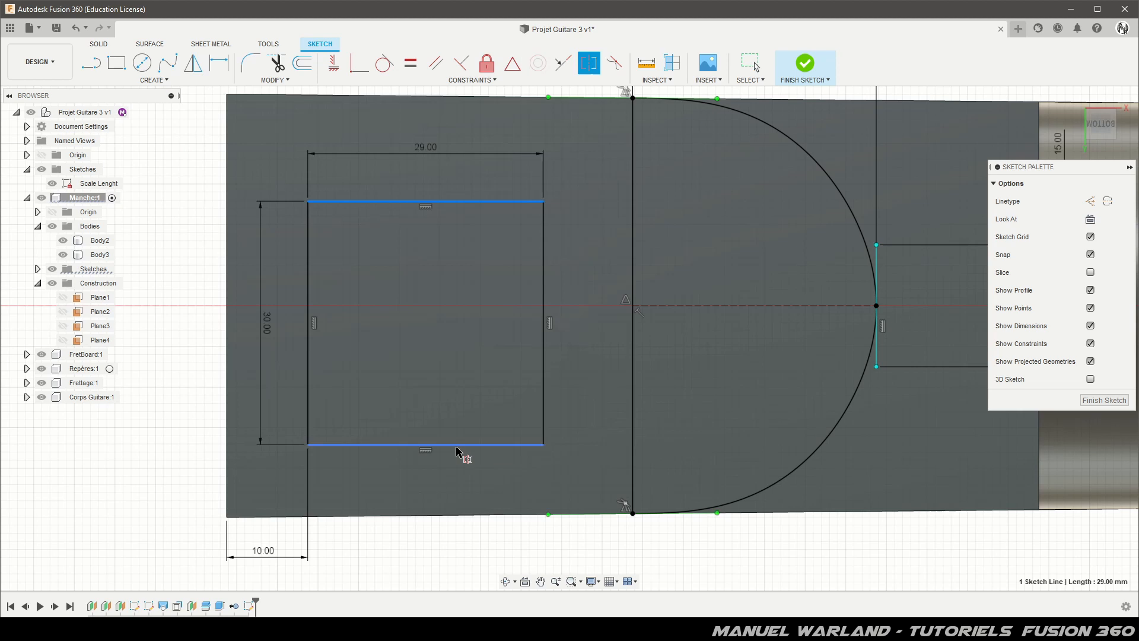
click(689, 306)
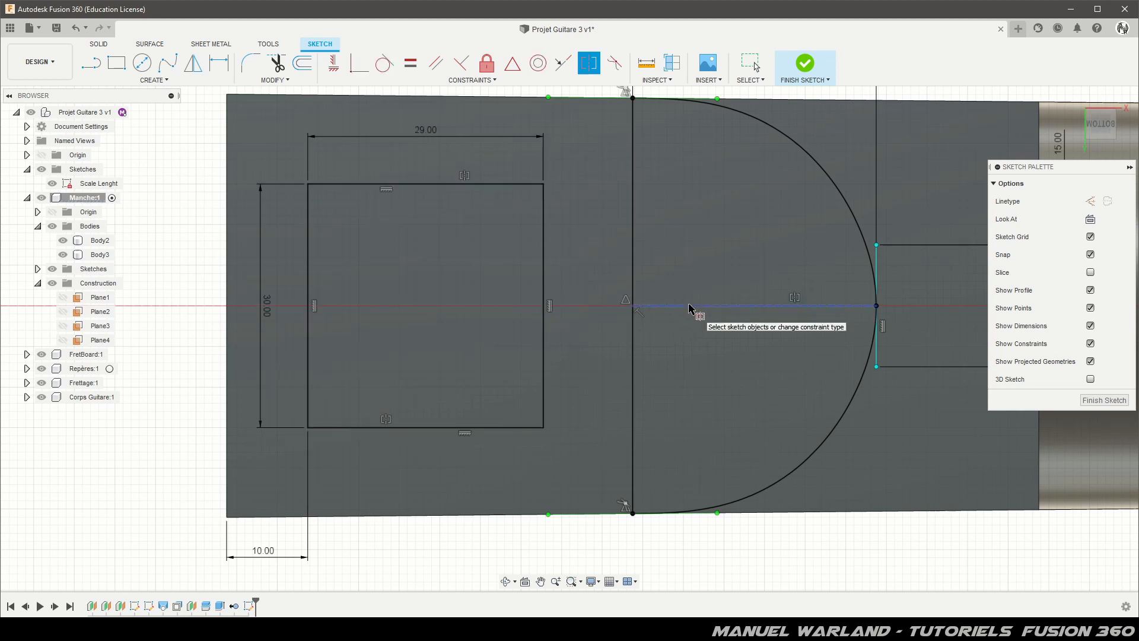
key(Escape)
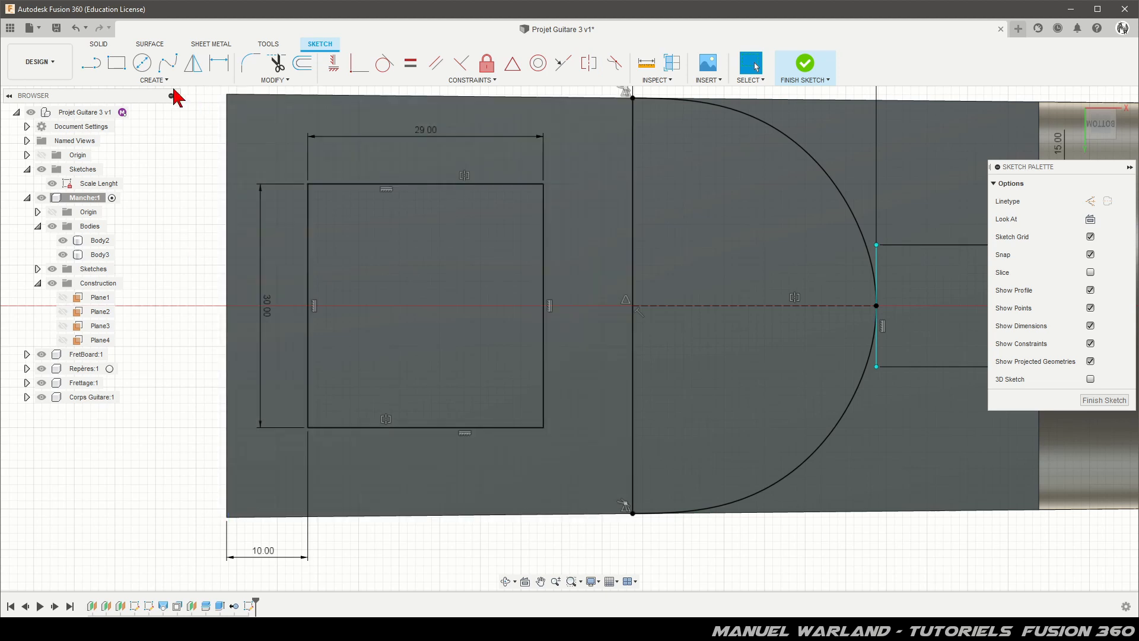
Draw a 6 mm diameter circle centred on a corner of the rectangle beside the heel block's end edge.
click(143, 64)
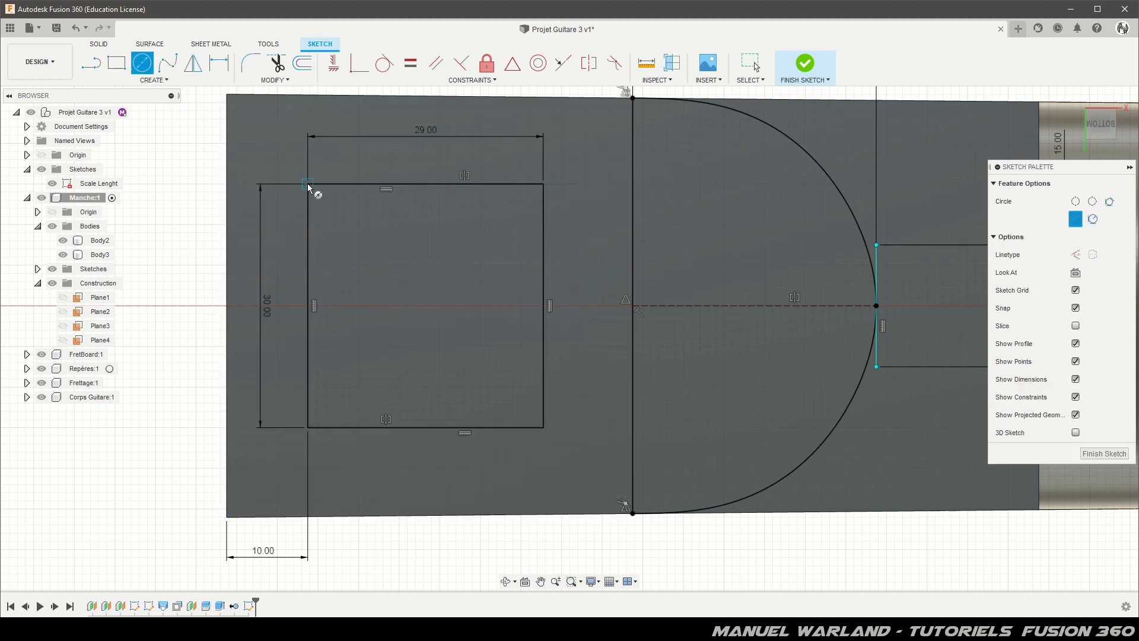
click(307, 185)
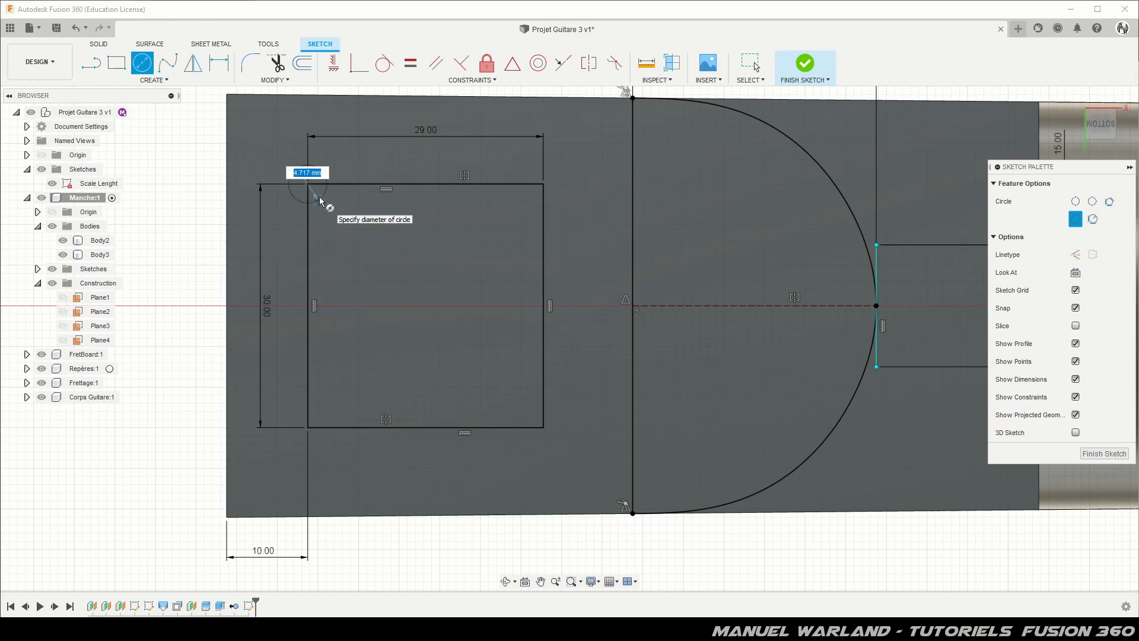
text(6)
key(Return)
key(Escape)
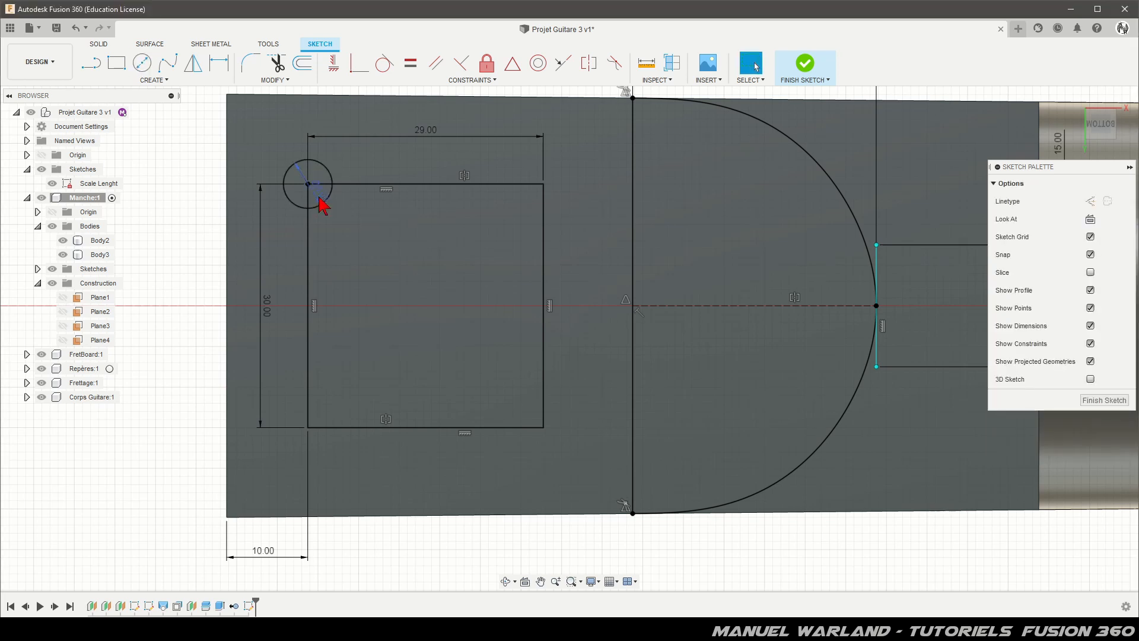
Draw a second, larger circle about 11.7 mm in diameter, concentric with the 6 mm circle at the rectangle's corner.
key(c)
click(308, 184)
text(11)
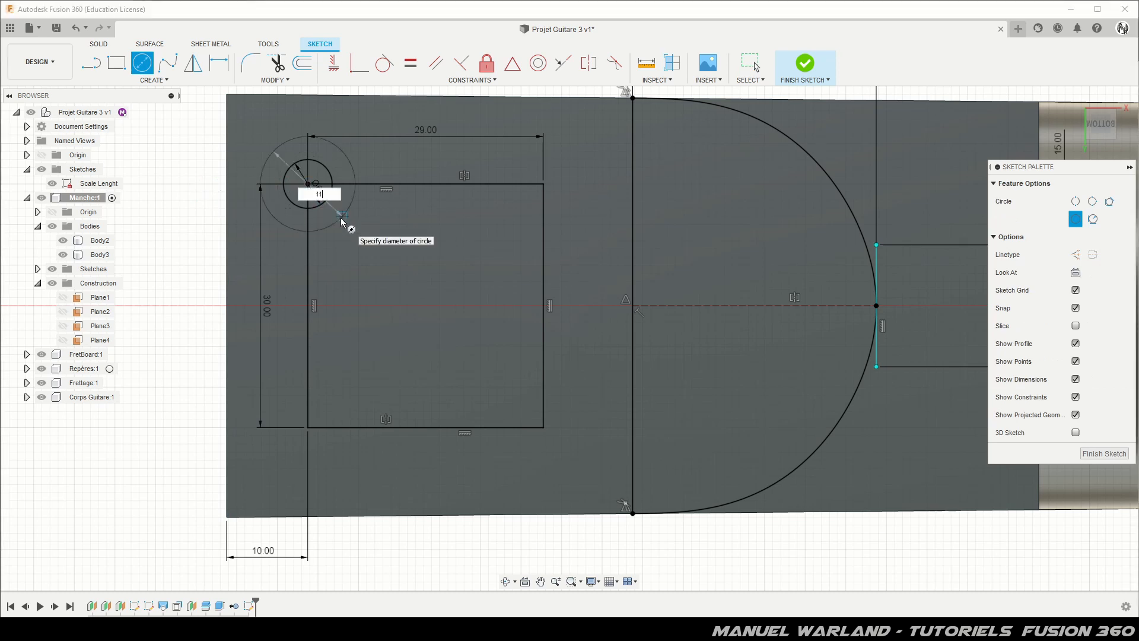
key(Return)
key(Escape)
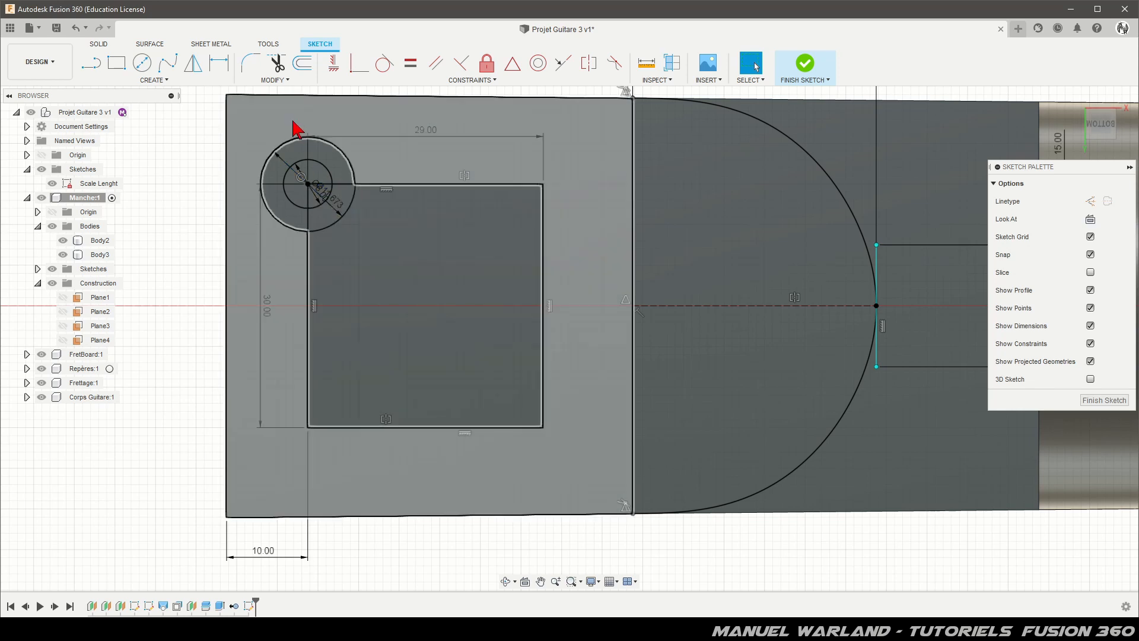
Delete both concentric circles at the rectangle's corner.
click(349, 159)
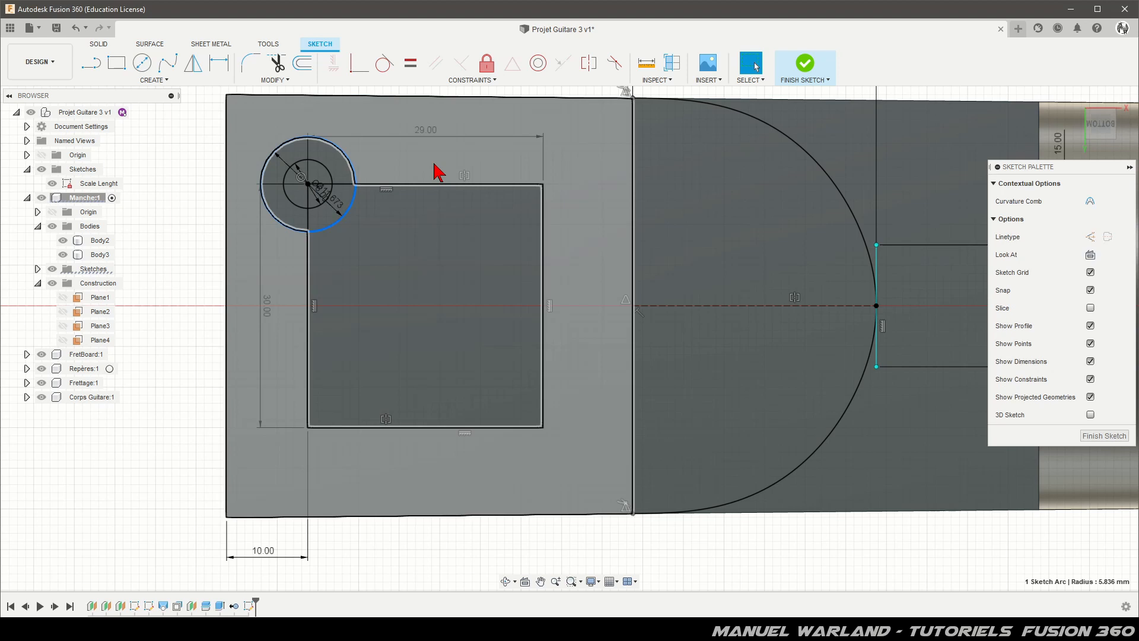
key(Delete)
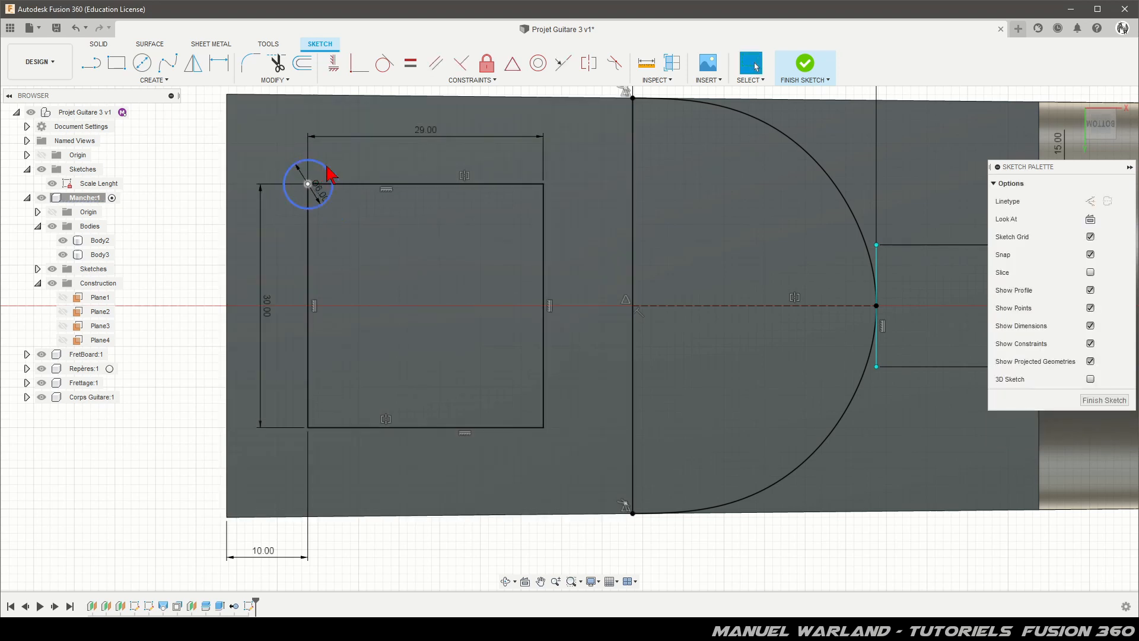
click(330, 174)
key(Delete)
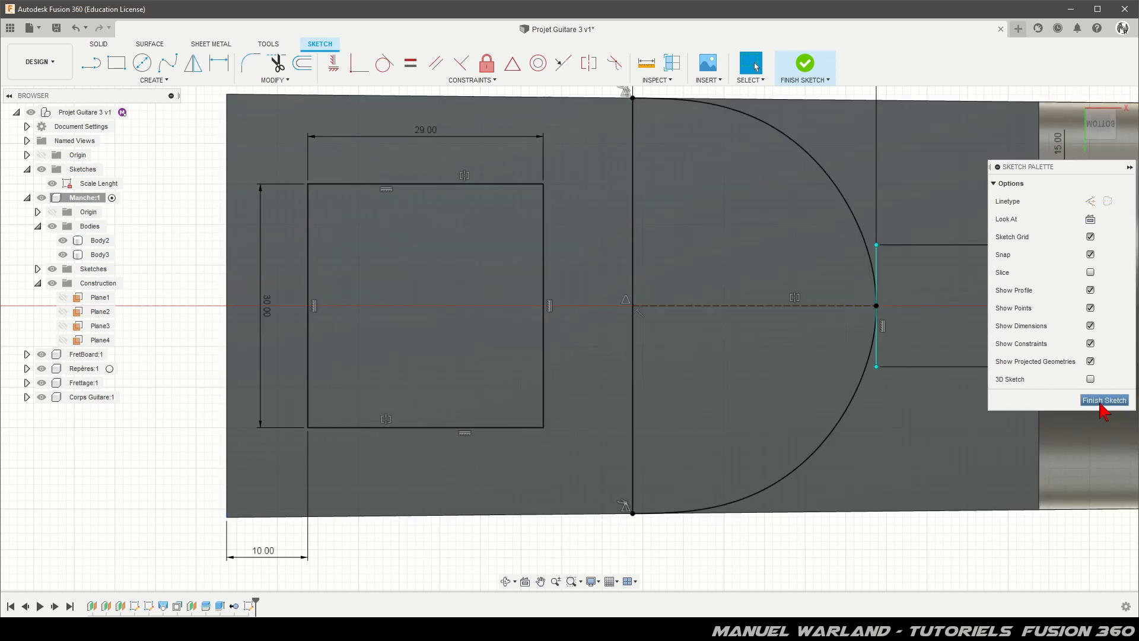
Finish the heel sketch and hide the heel block body, Body3.
click(1103, 400)
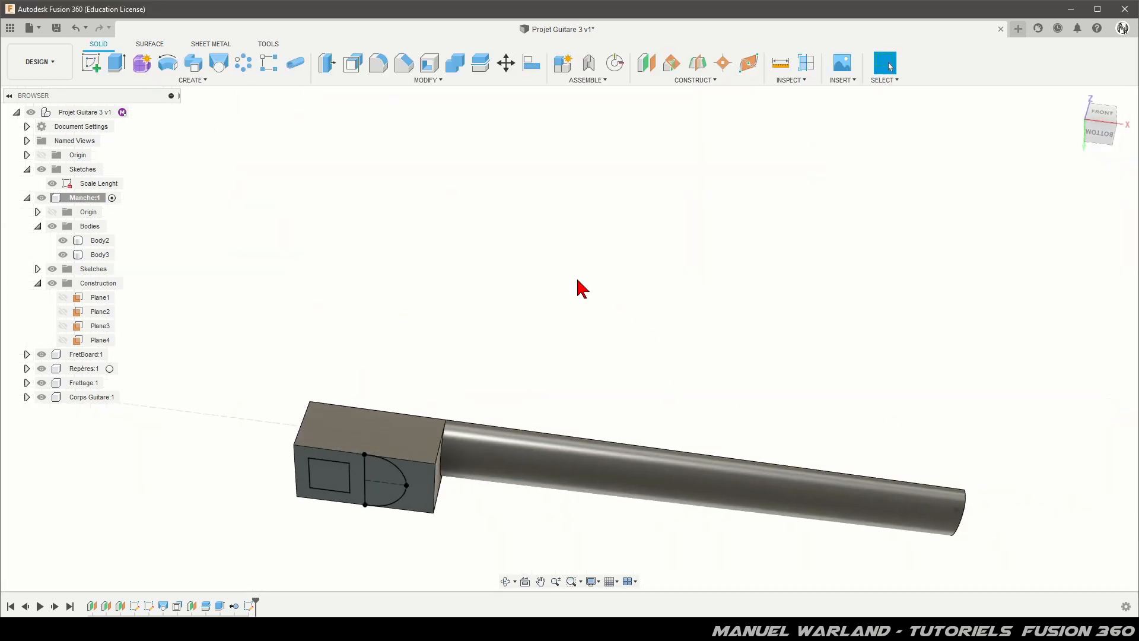
click(66, 257)
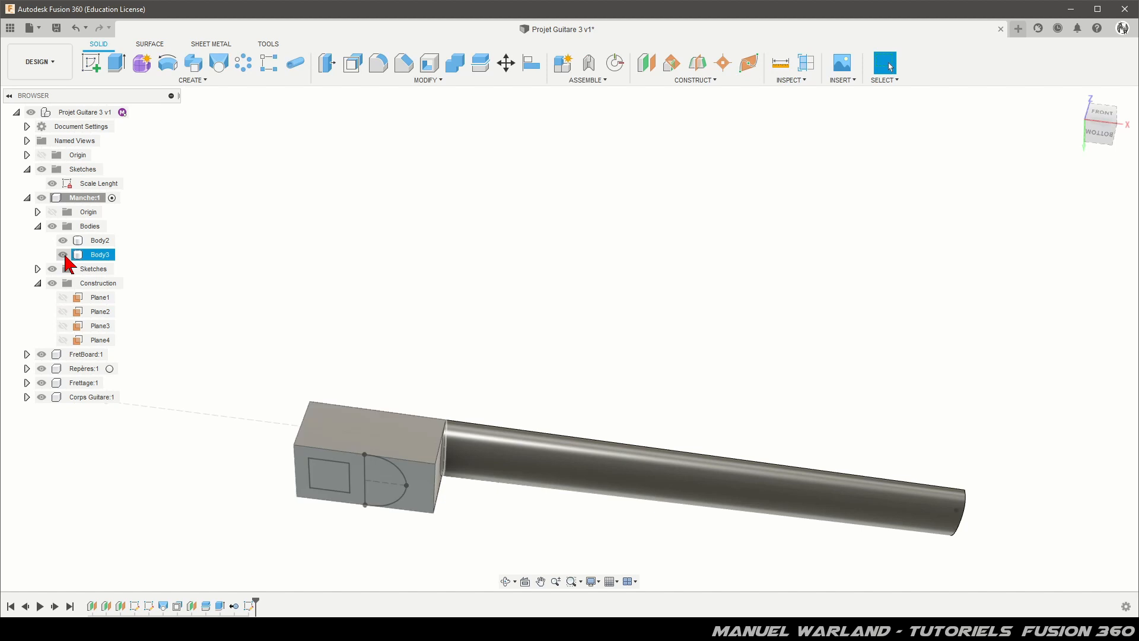
click(64, 256)
Start a Loft from the curved heel profile to the end face of the neck body.
shift+middle_drag(297, 265, 330, 364)
click(890, 67)
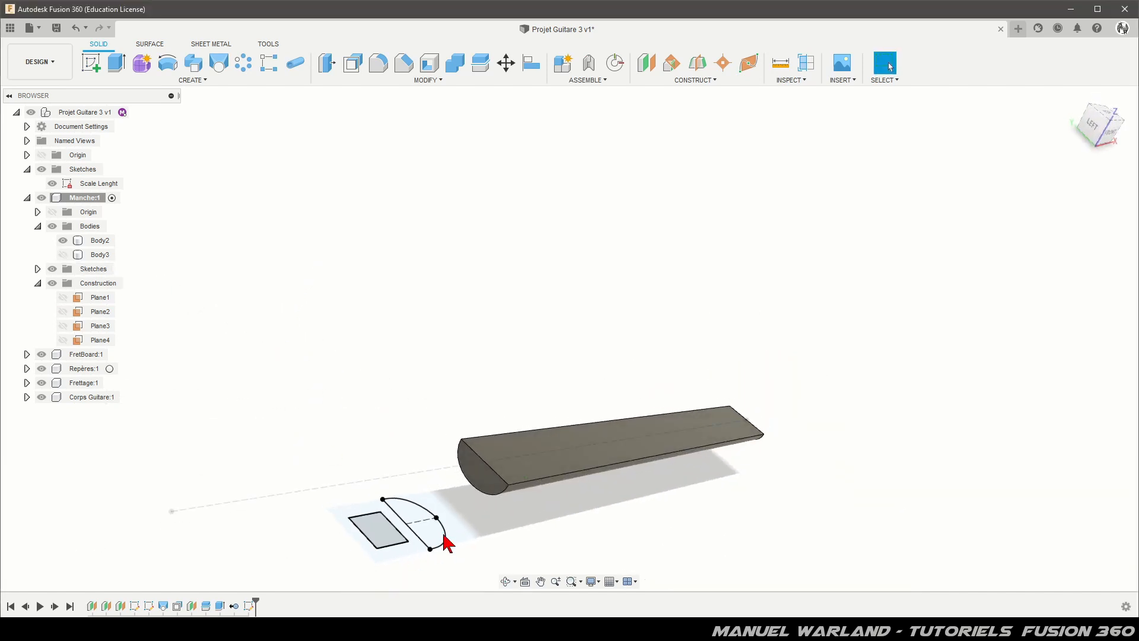
scroll(445, 581, up, 6)
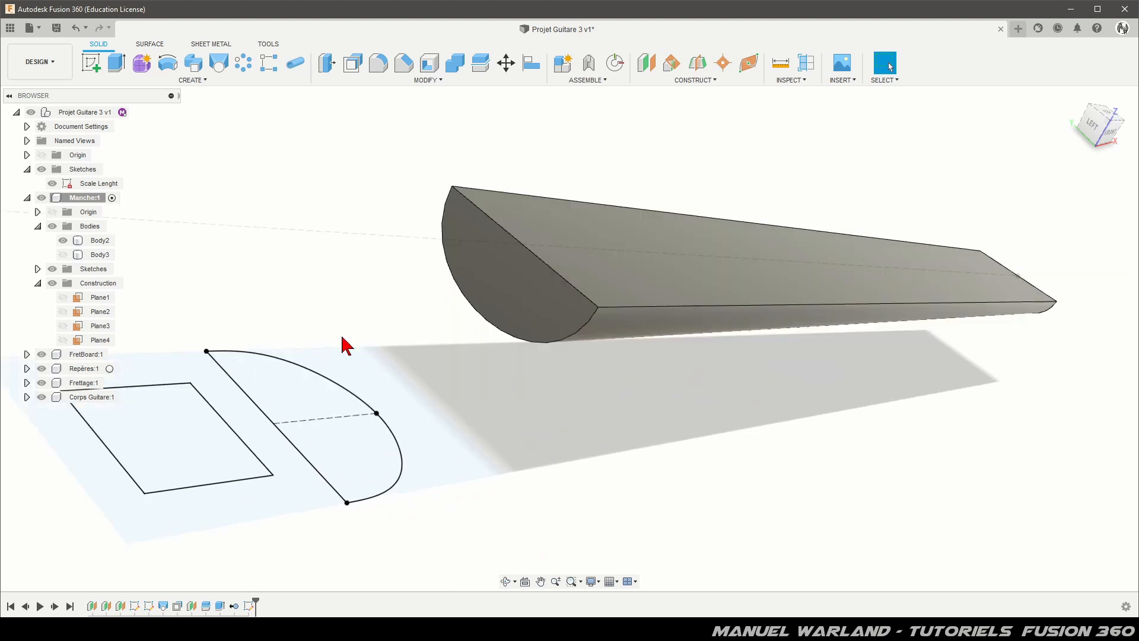
click(218, 63)
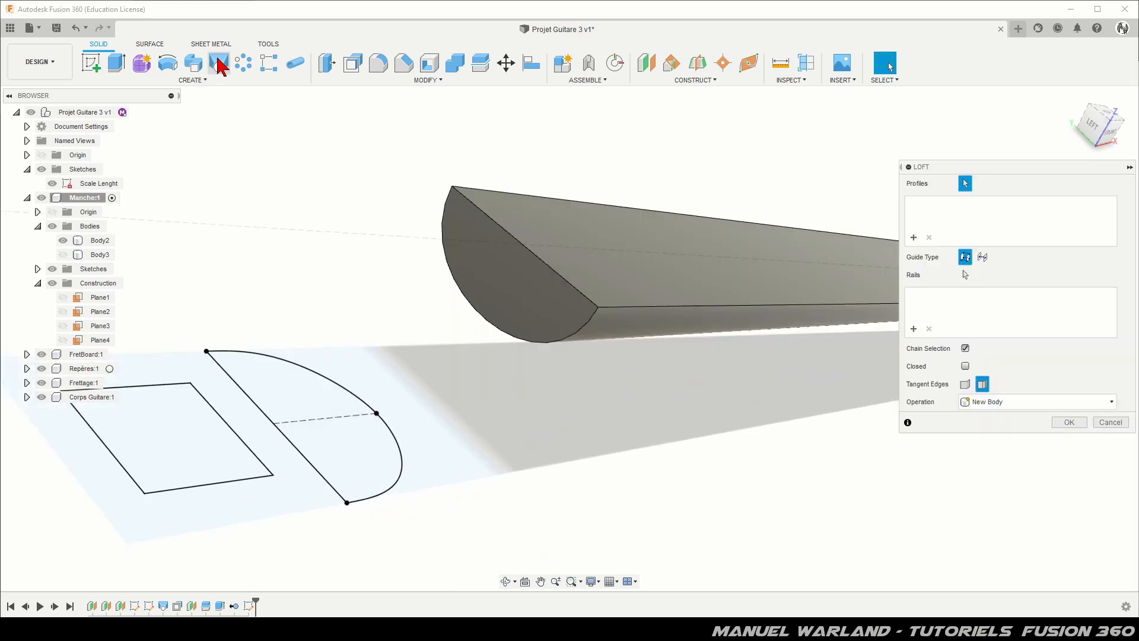
click(305, 395)
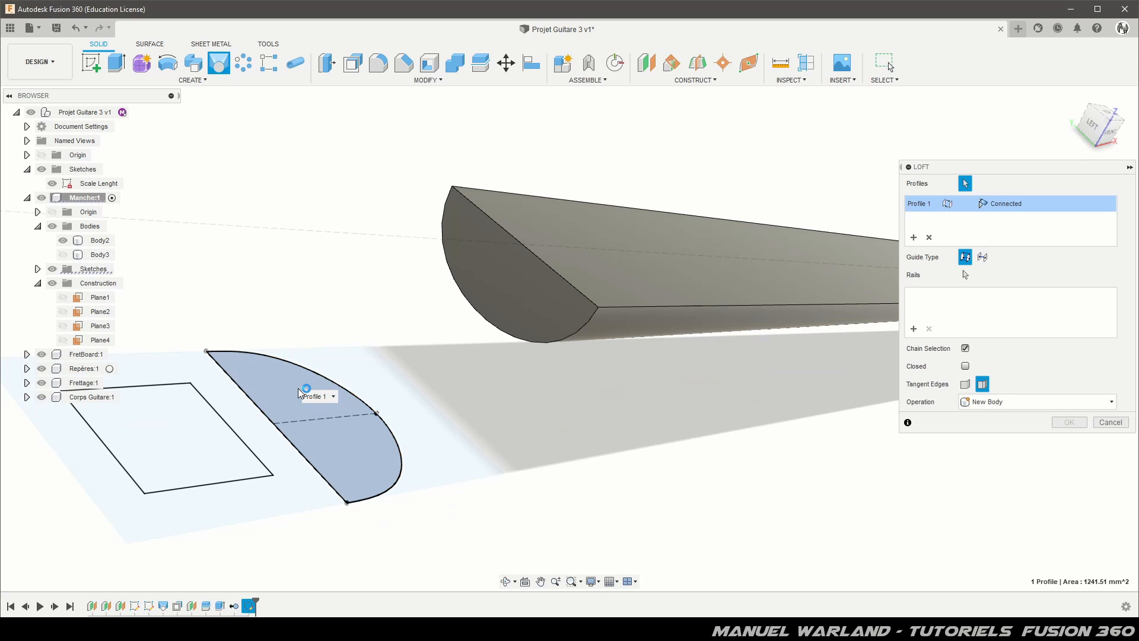
click(516, 292)
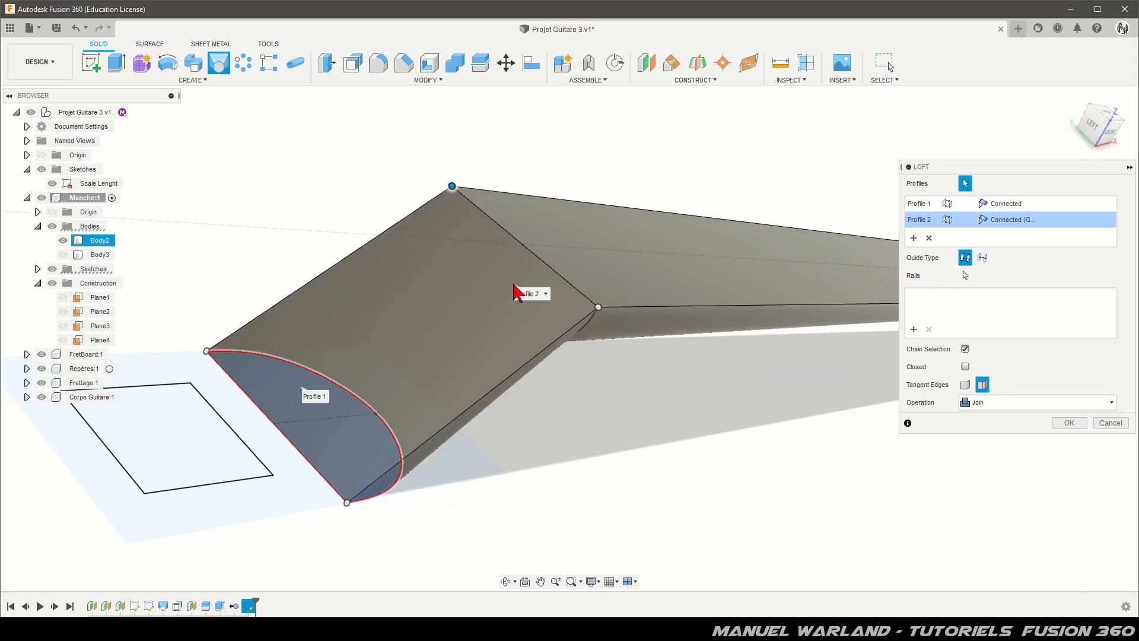
Give the loft's neck-side profile Curvature (G2) continuity with a tangency weight of 0.50, and create it joined to the neck.
click(1015, 225)
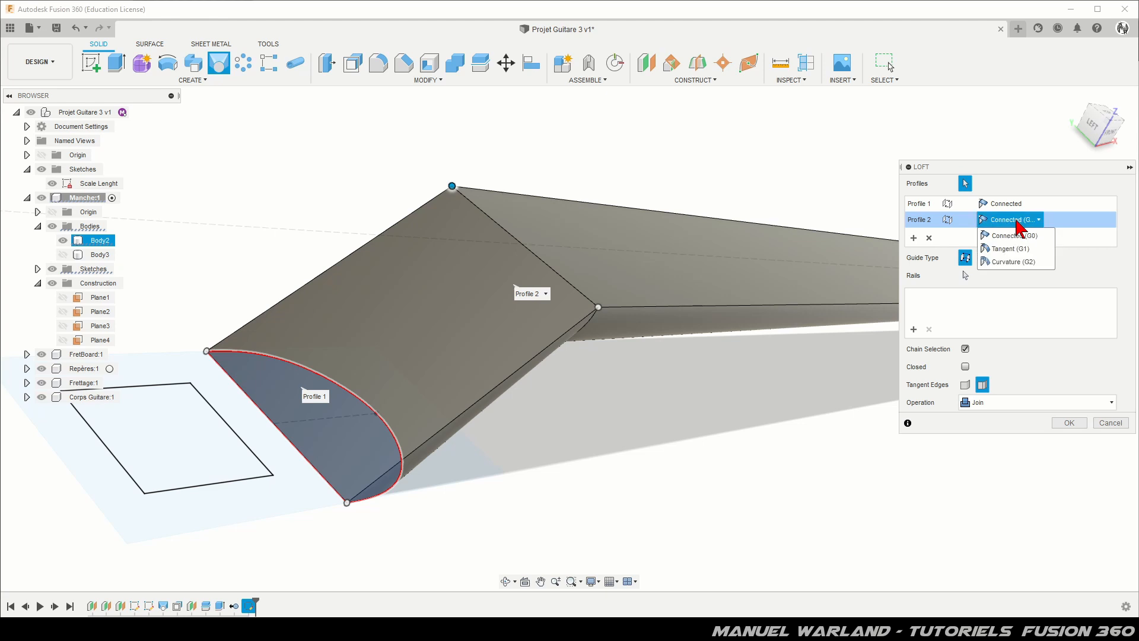
click(1040, 263)
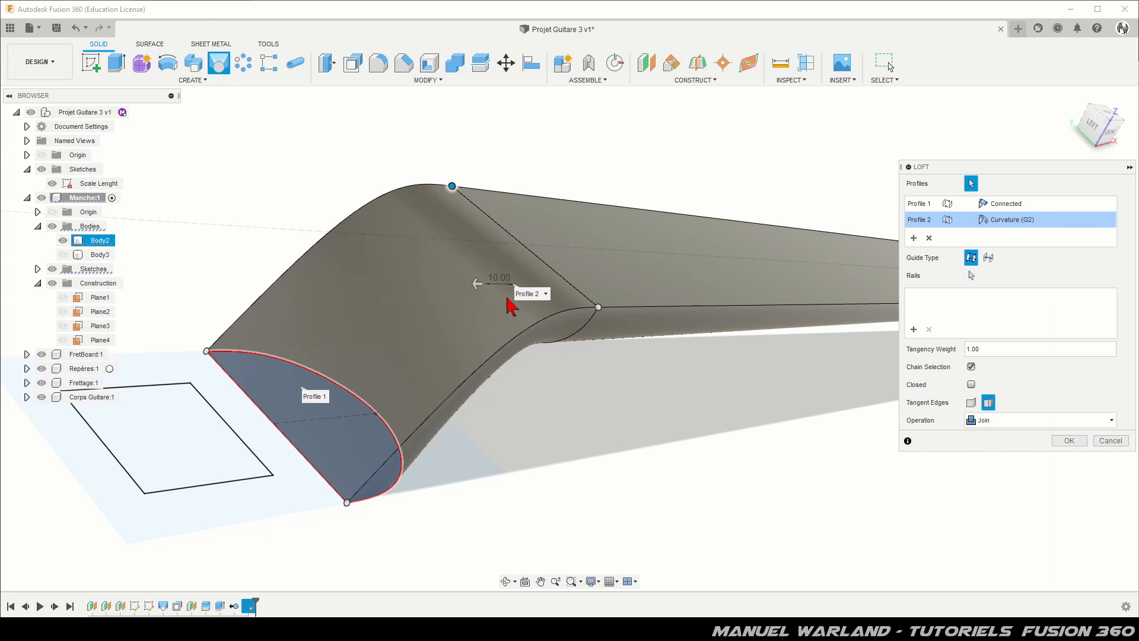
scroll(504, 305, up, 3)
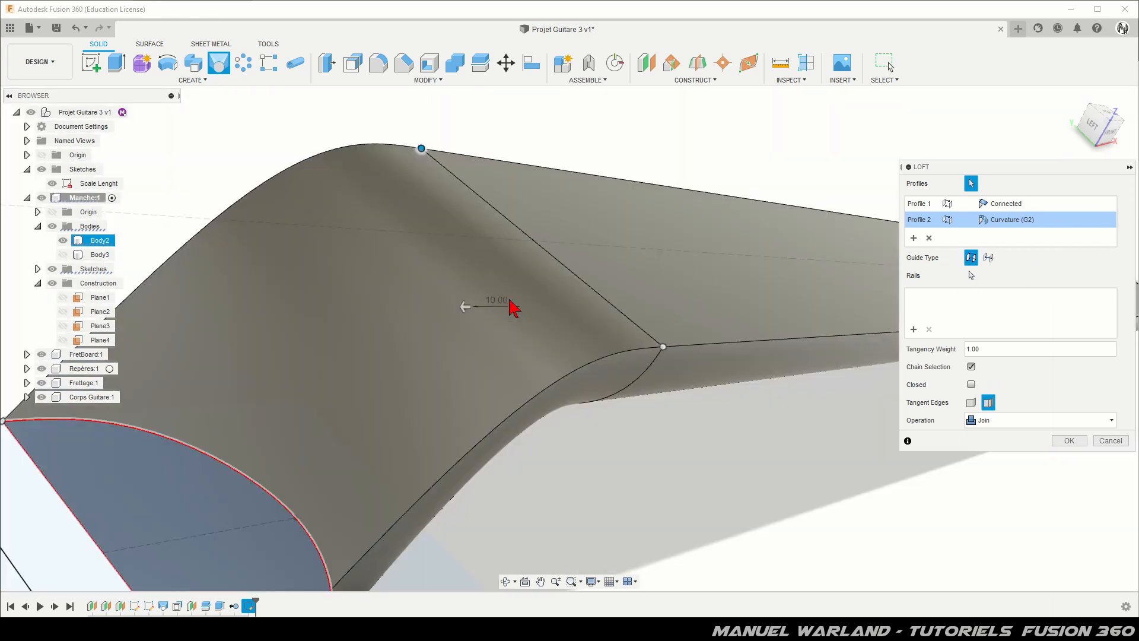
scroll(498, 327, up, 2)
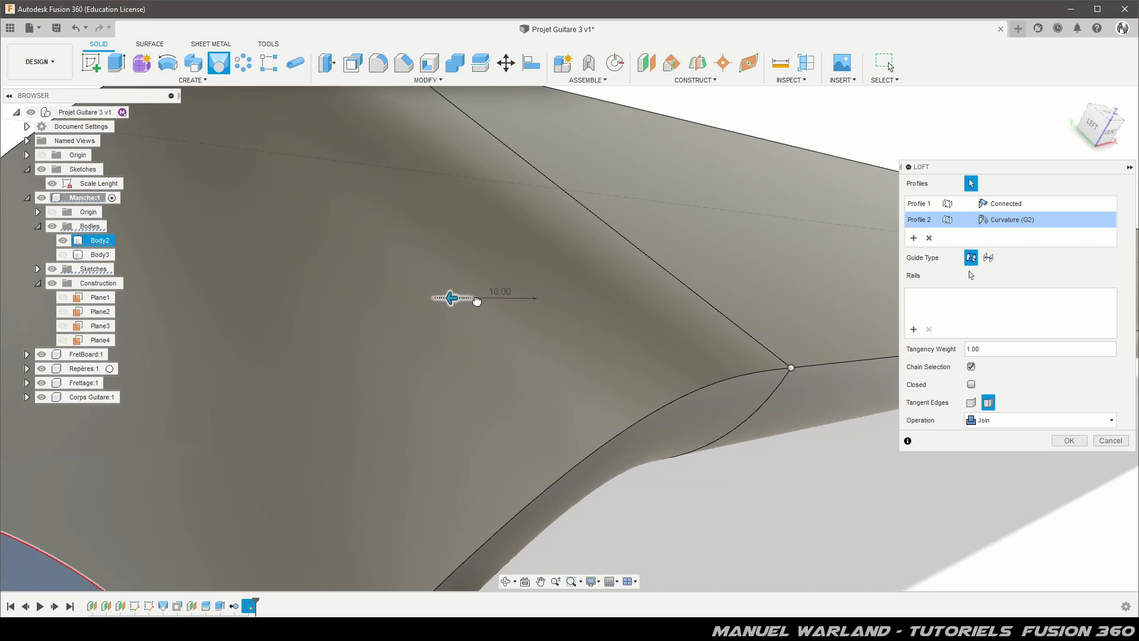
drag(477, 302, 480, 301)
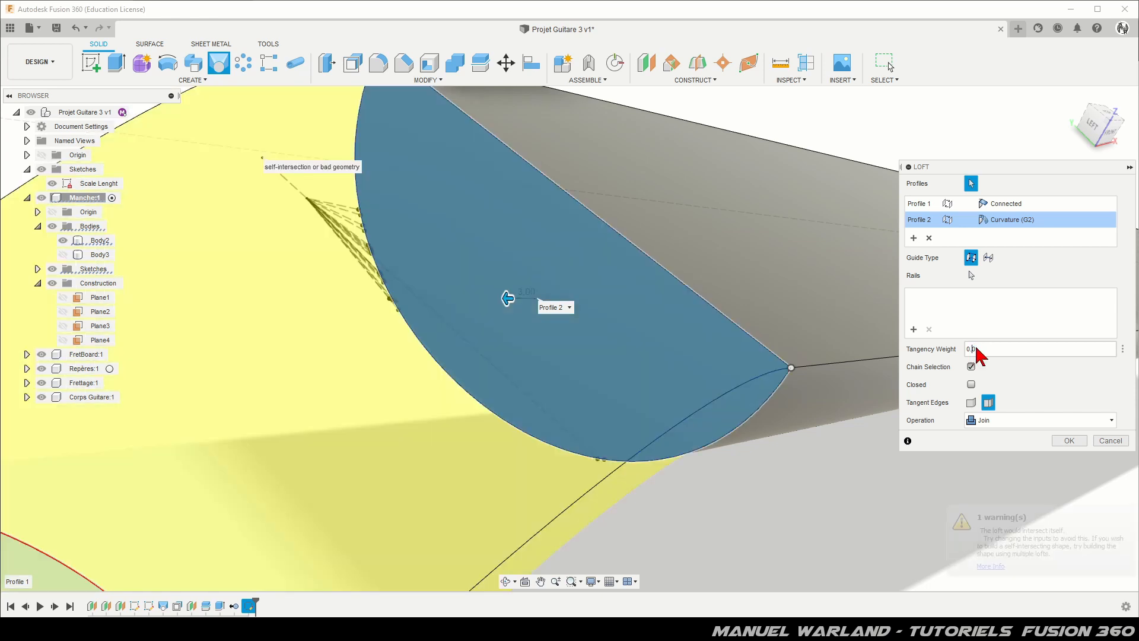
text(4)
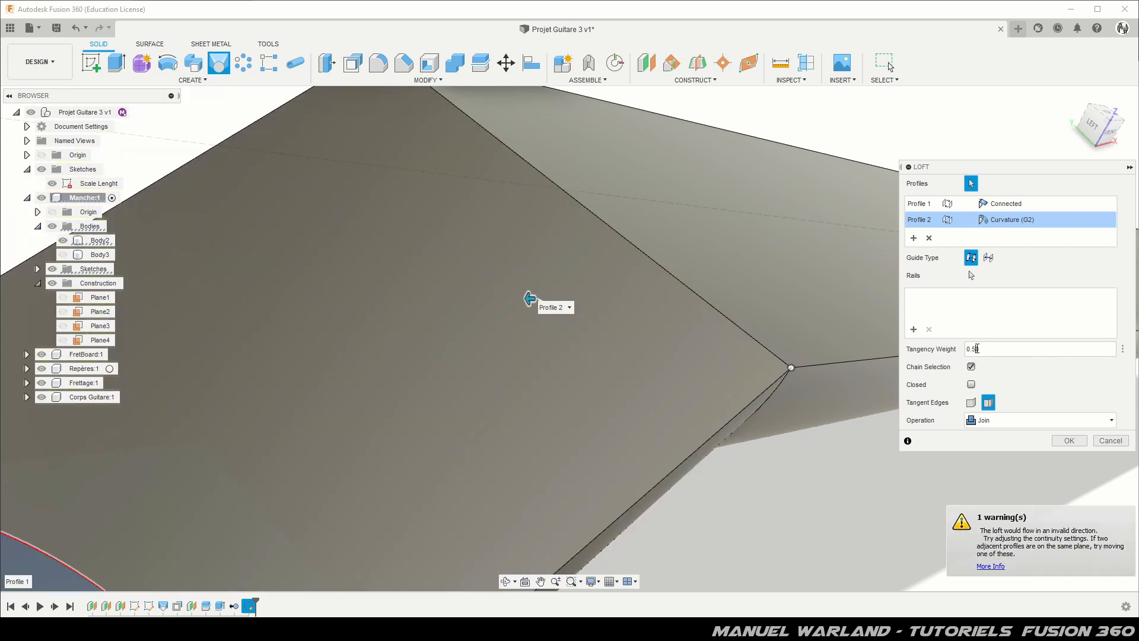
text(5)
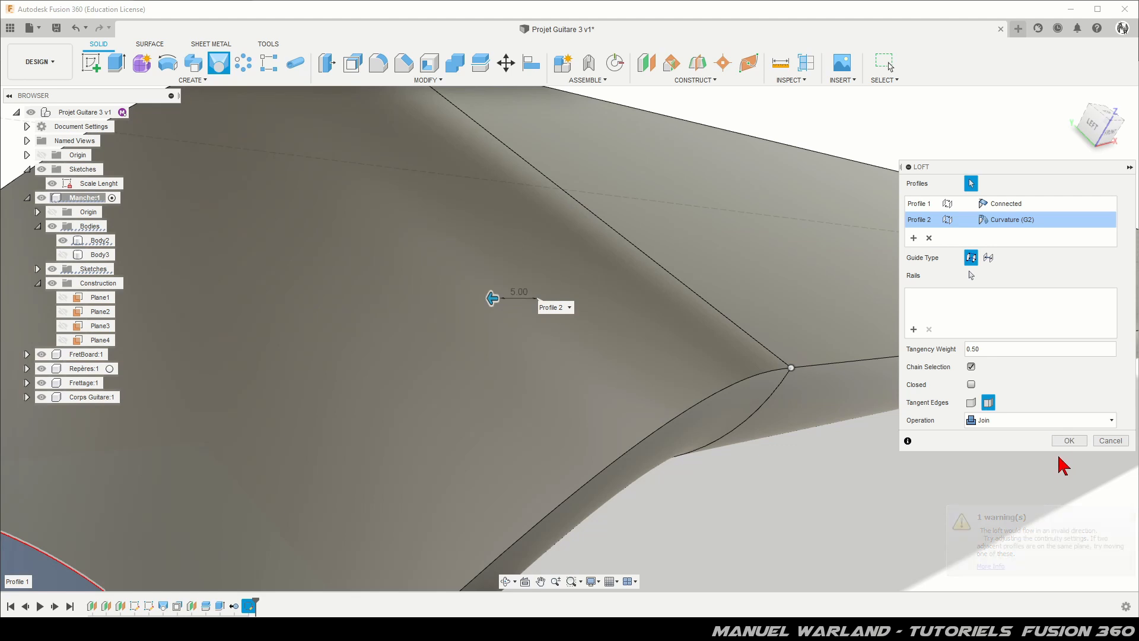
click(1071, 441)
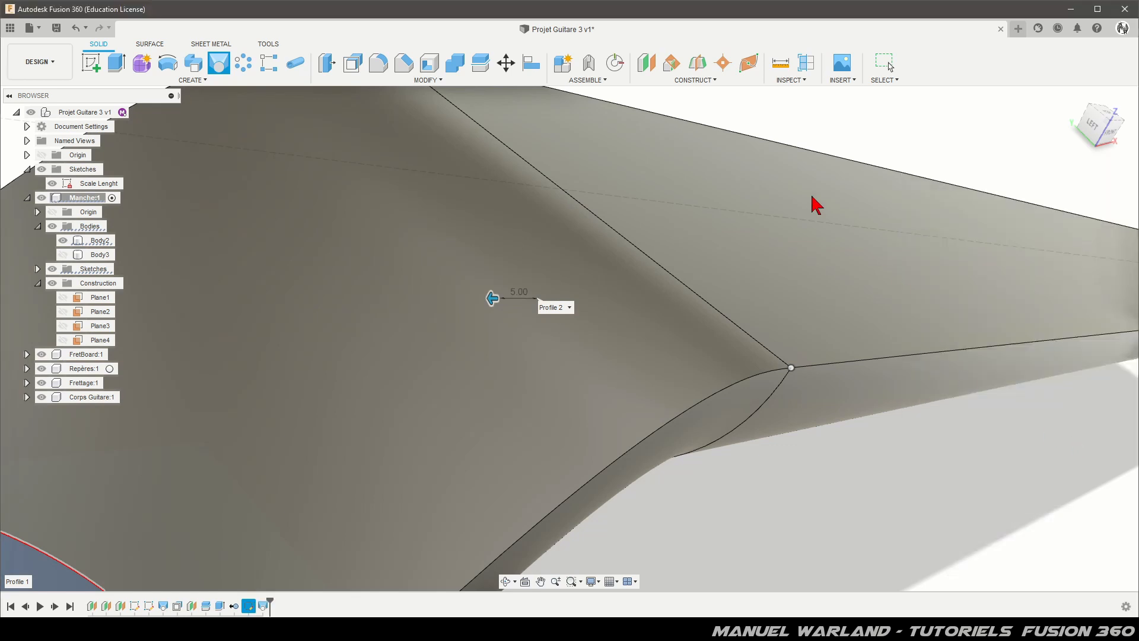
Show Body3 and split this heel block body using the curved top face of the lofted heel.
scroll(734, 202, down, 10)
mouse_move(682, 320)
shift+middle_down()
mouse_move(678, 257)
mouse_move(686, 311)
mouse_move(669, 305)
mouse_move(677, 310)
shift+middle_up()
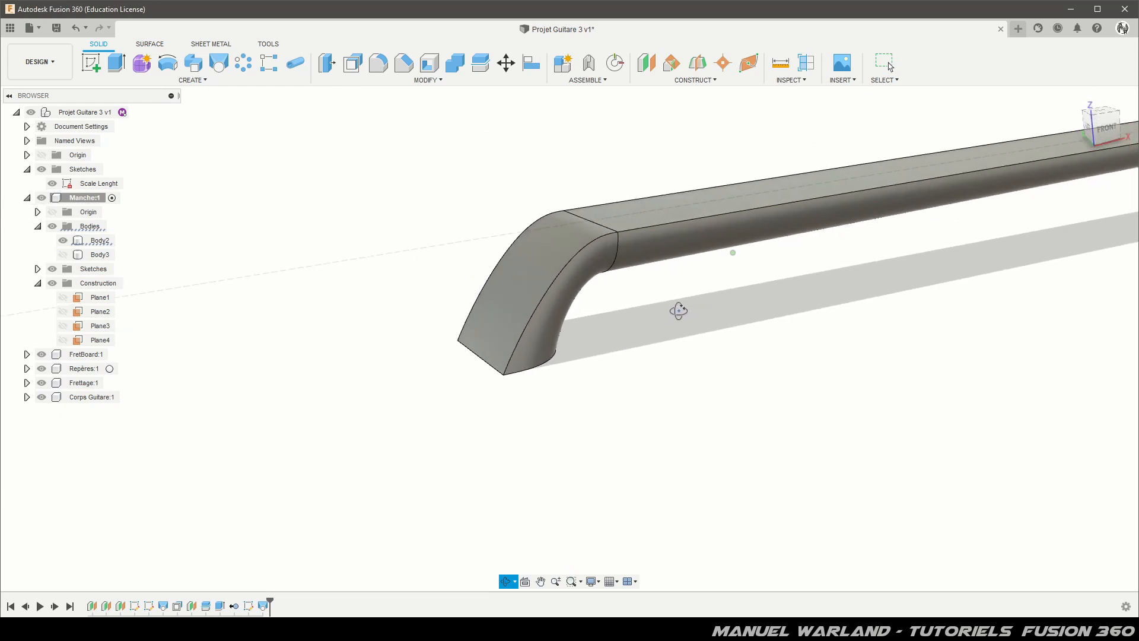
click(583, 279)
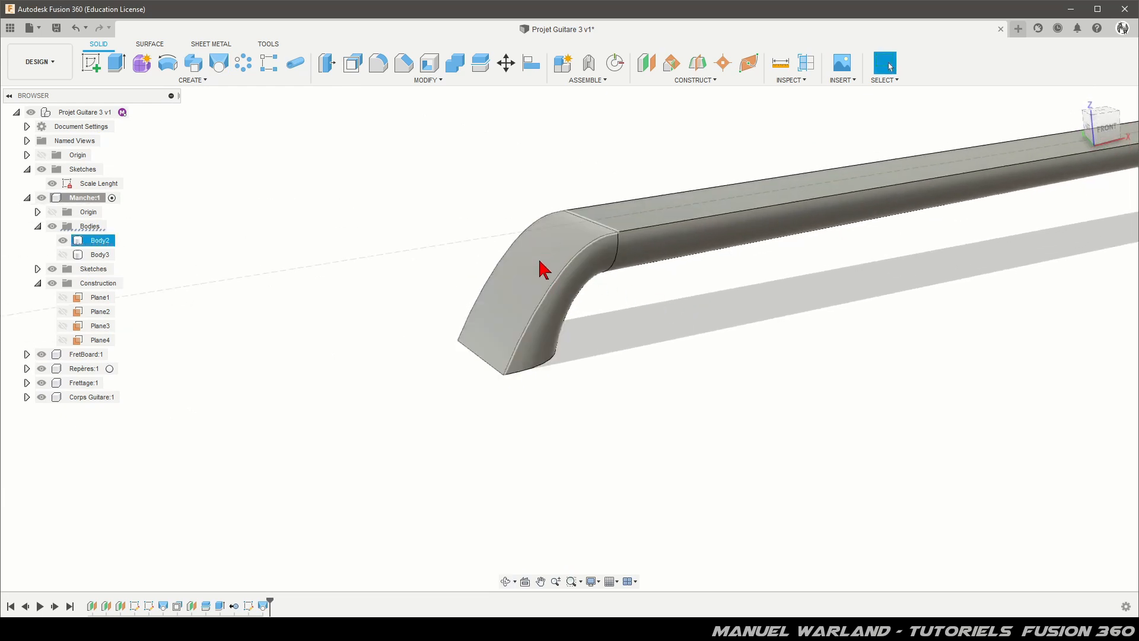
click(531, 283)
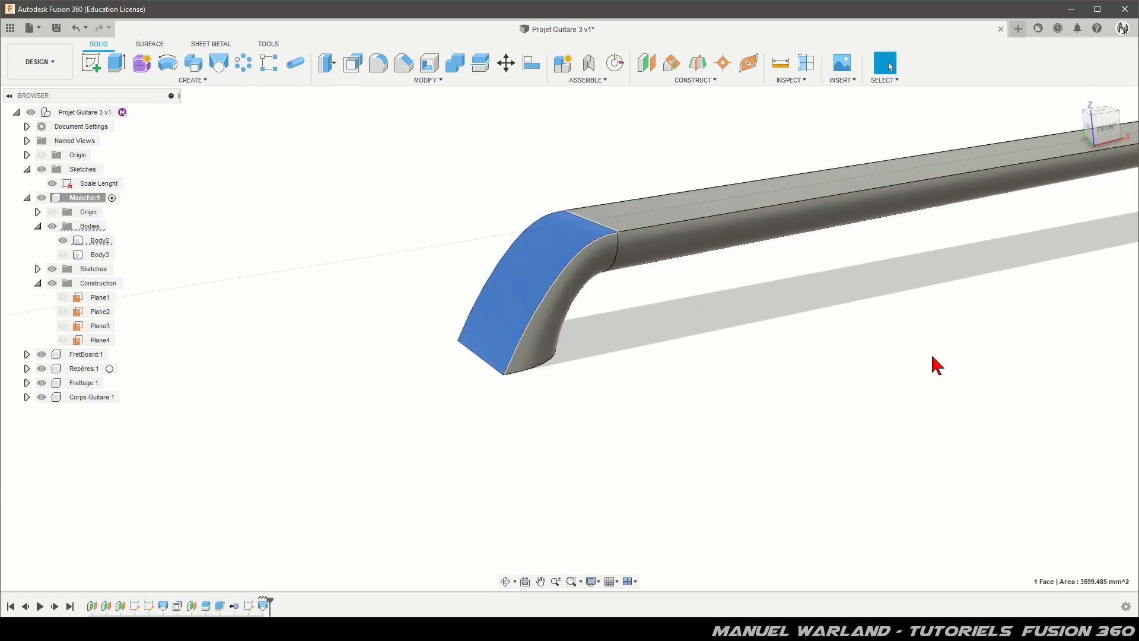
click(484, 69)
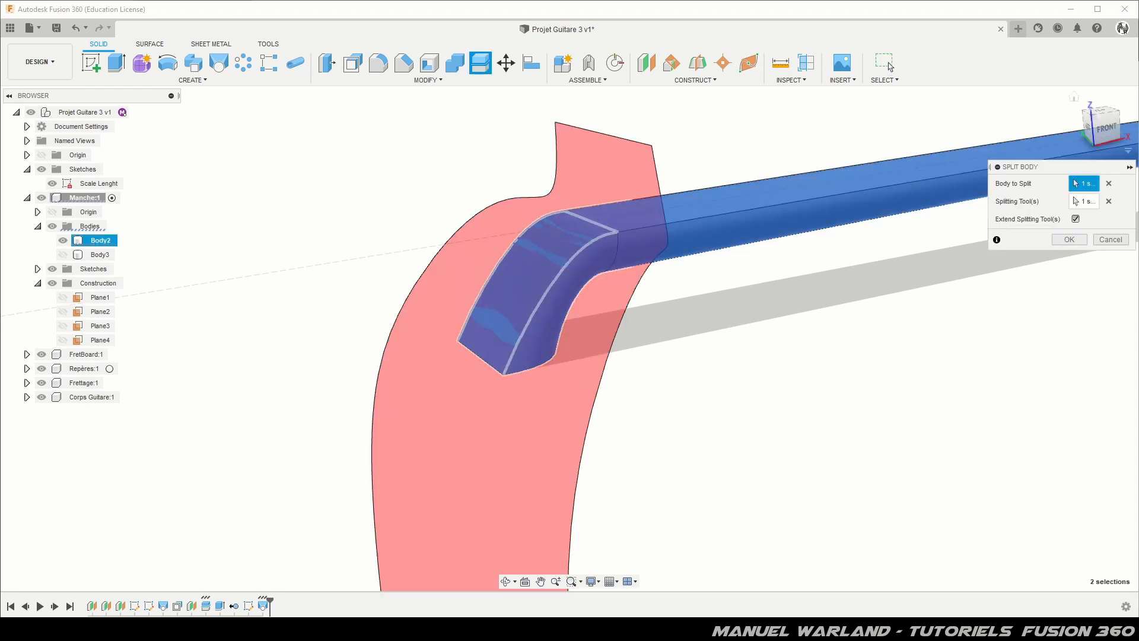
click(1109, 183)
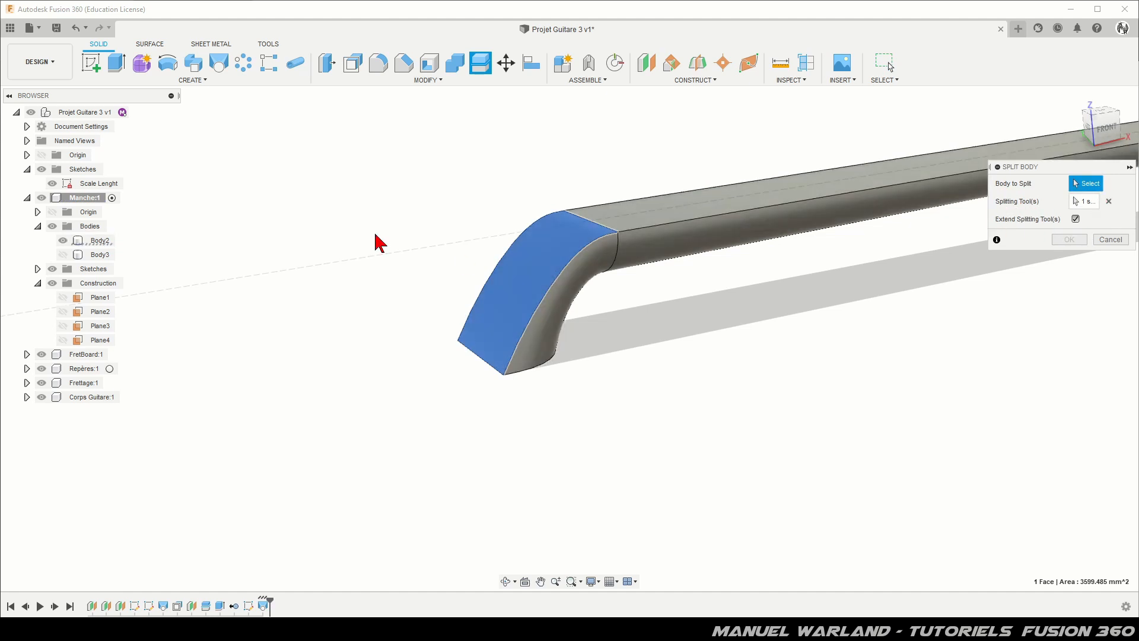
click(62, 255)
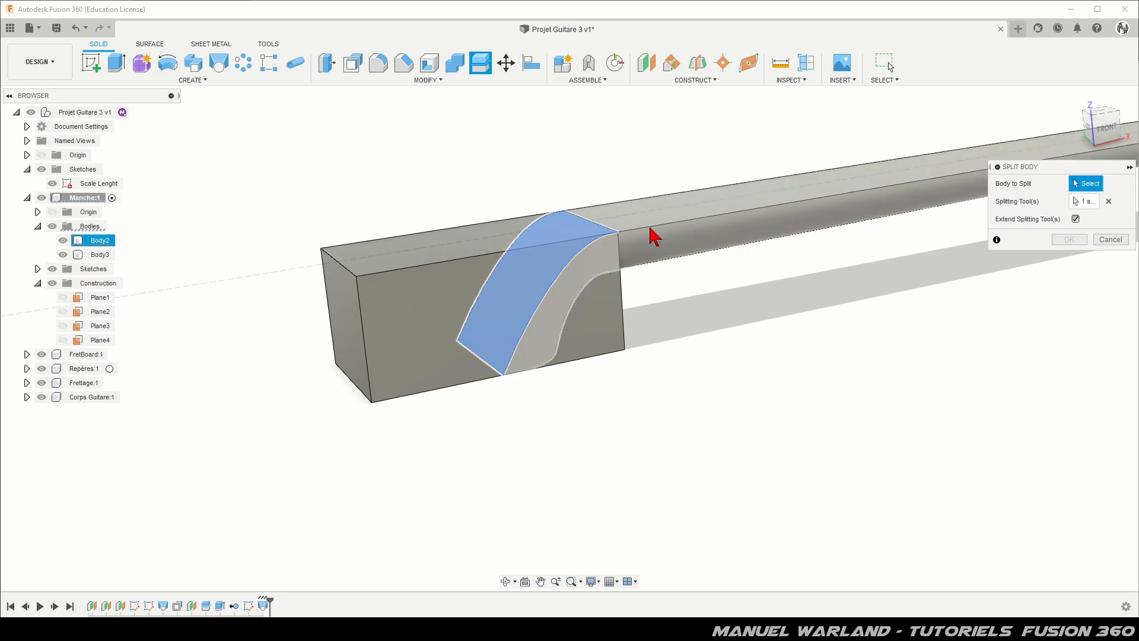
click(394, 317)
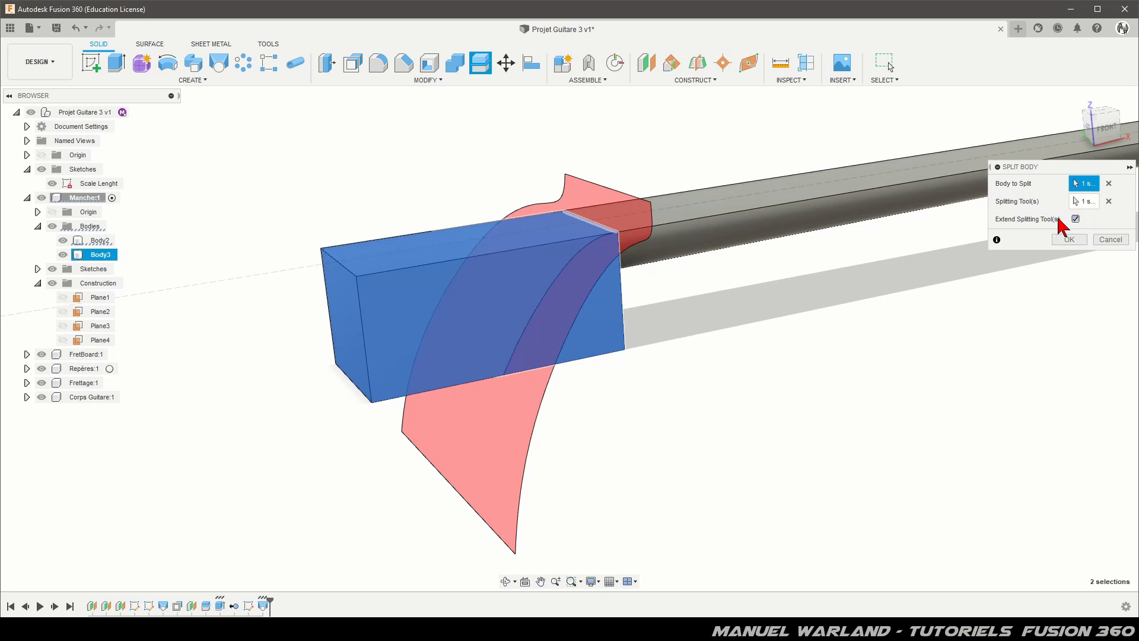
click(1080, 244)
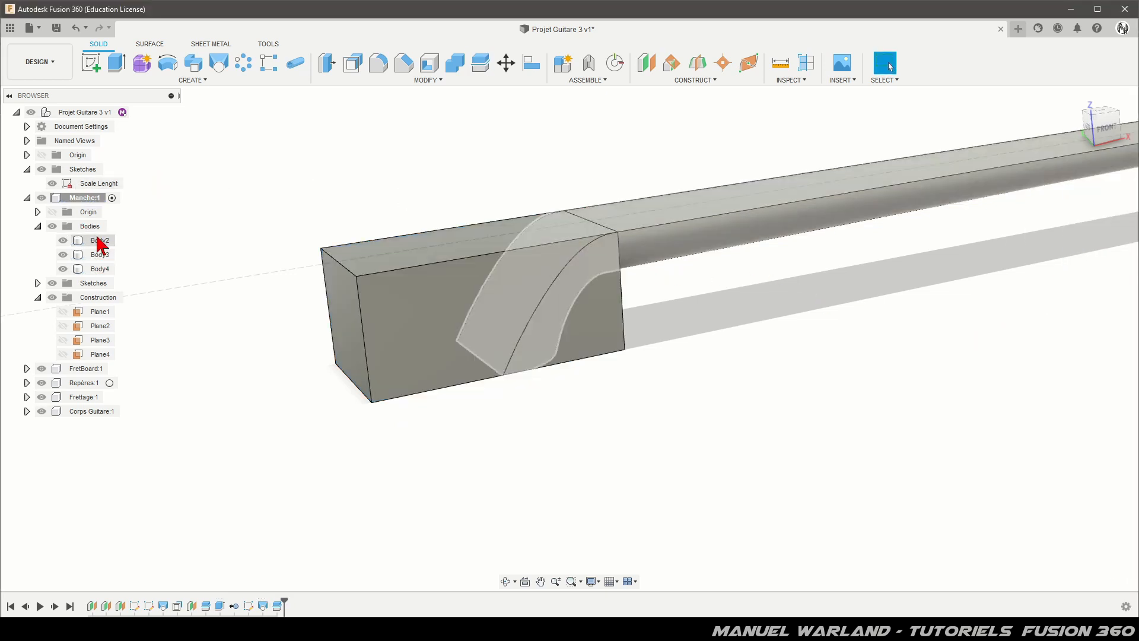
Remove Body3, the split piece of the heel block that surrounds the lofted curve.
click(103, 255)
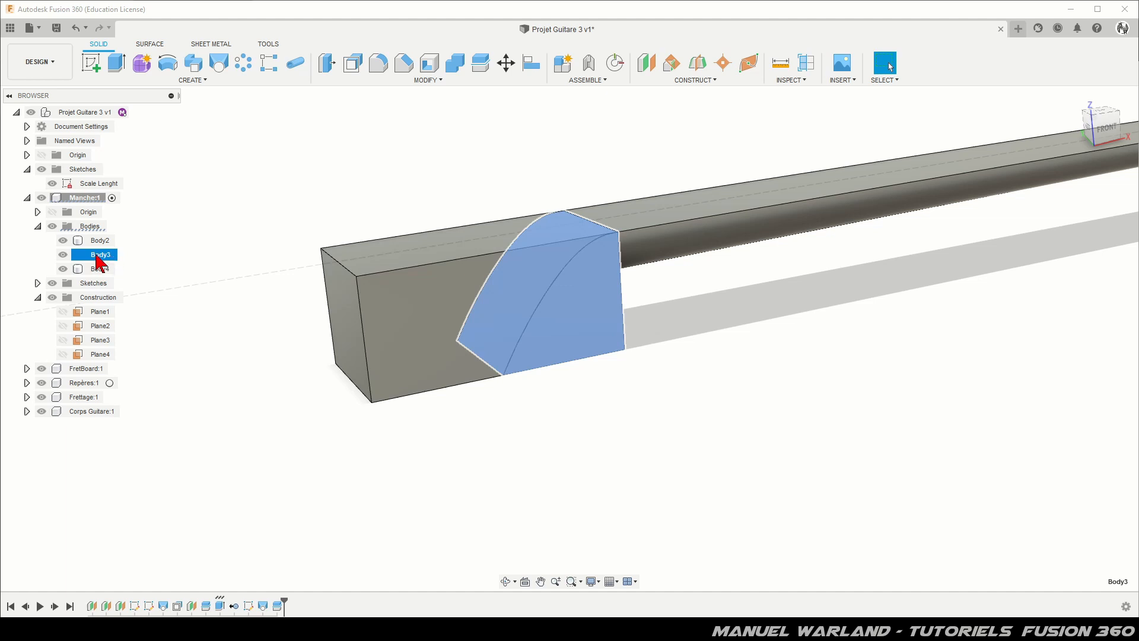
right_click(98, 261)
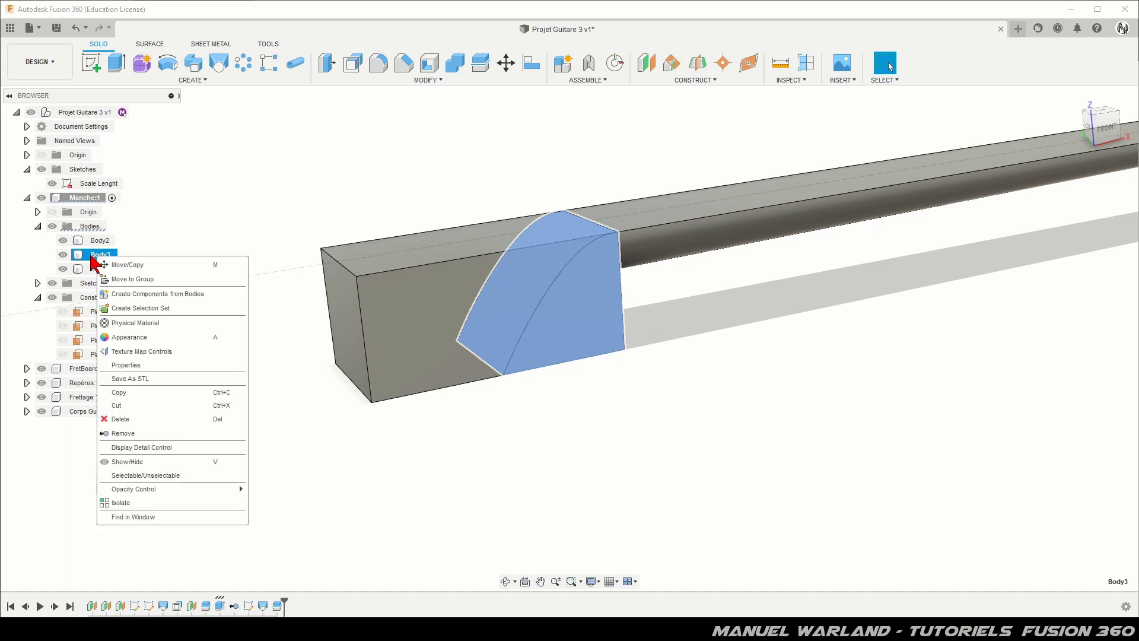
click(138, 435)
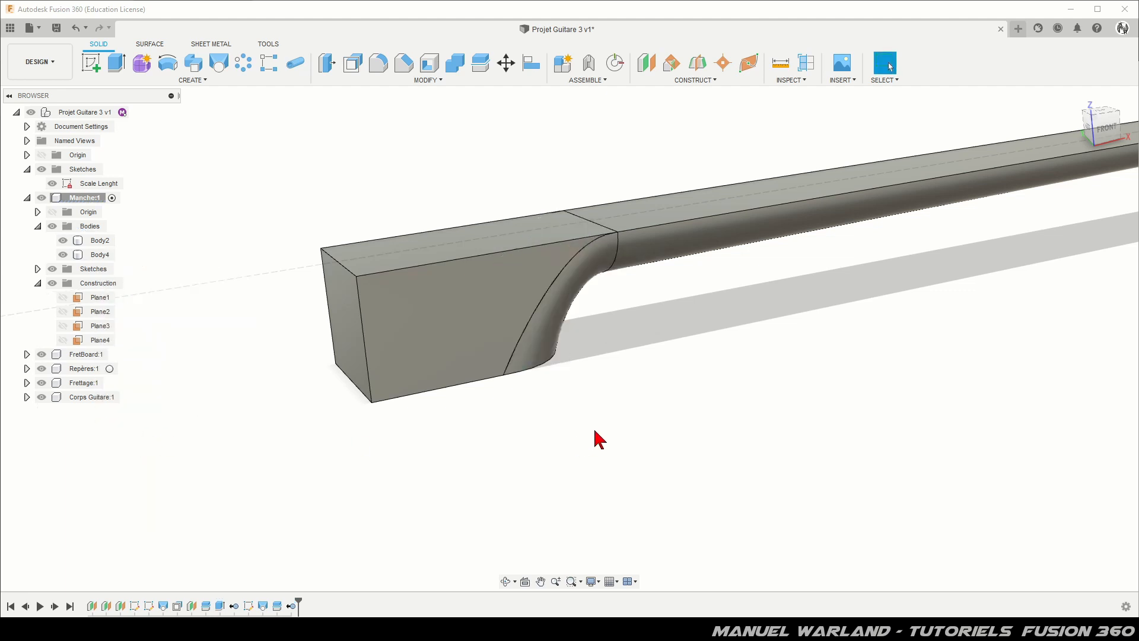
Combine the remaining heel block as target with the neck body as tool, using the Join operation.
shift+middle_drag(653, 390, 608, 339)
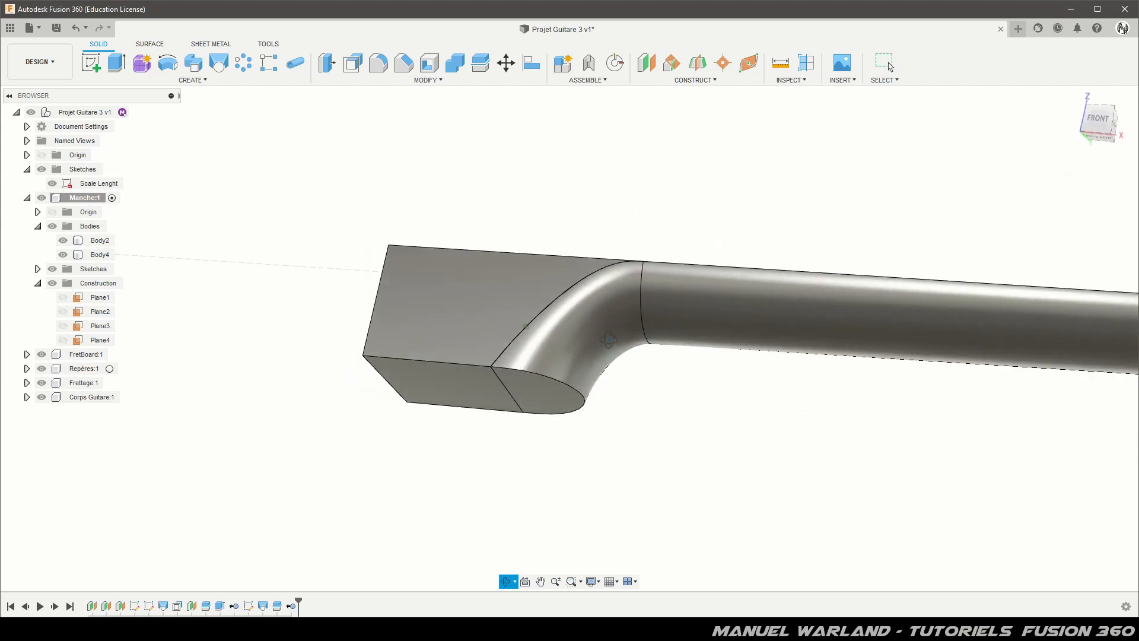
shift+middle_drag(637, 452, 679, 489)
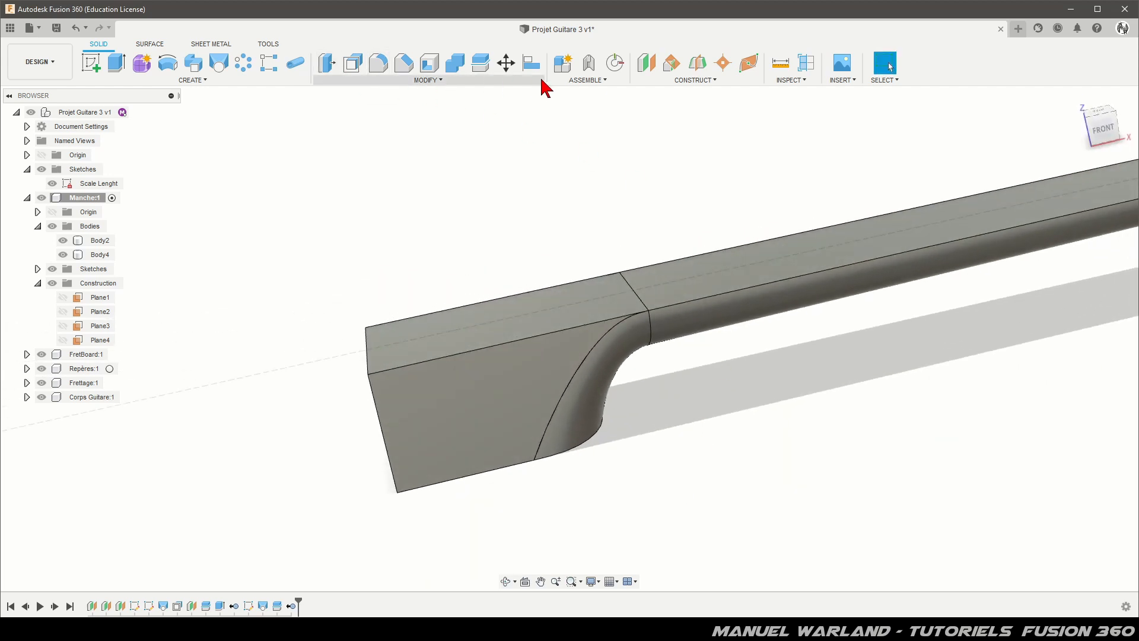
click(454, 67)
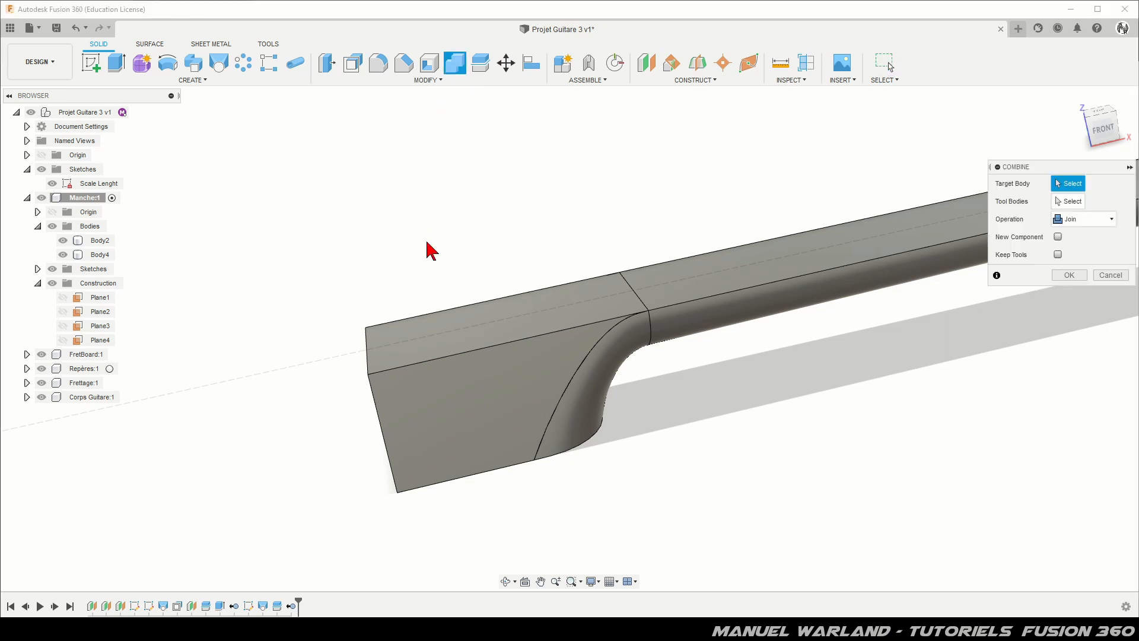
click(480, 409)
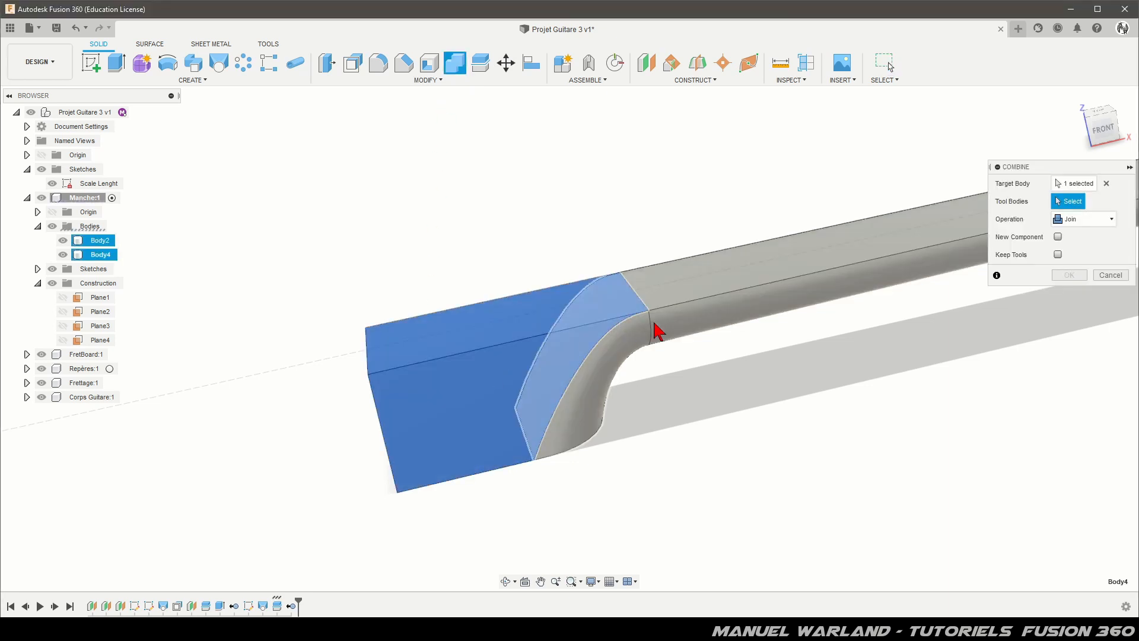
click(702, 316)
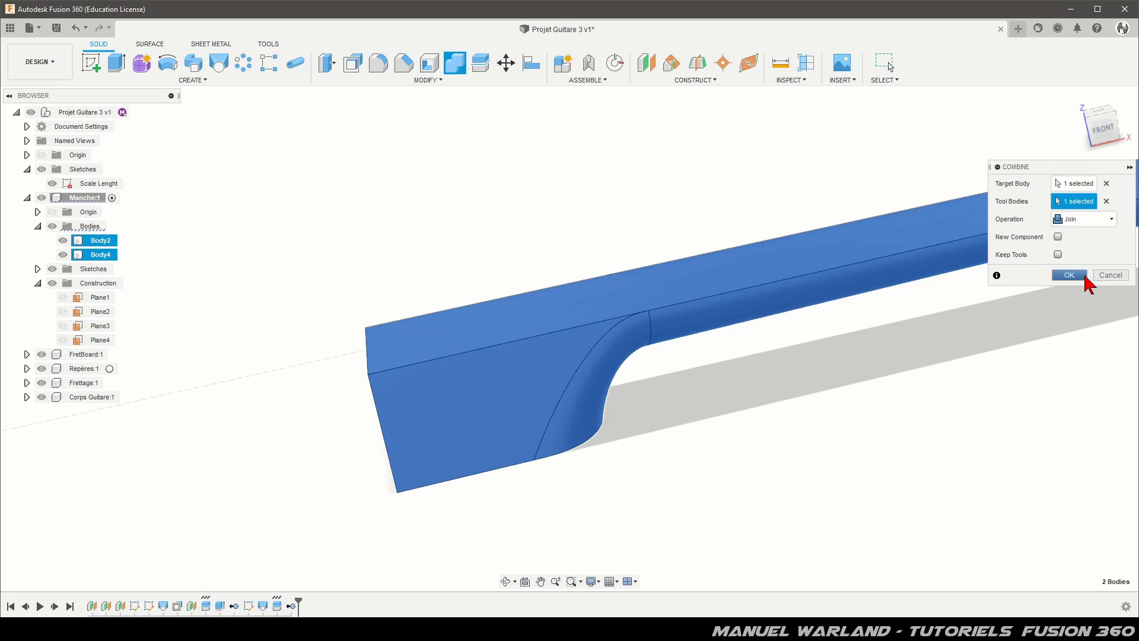
click(1085, 275)
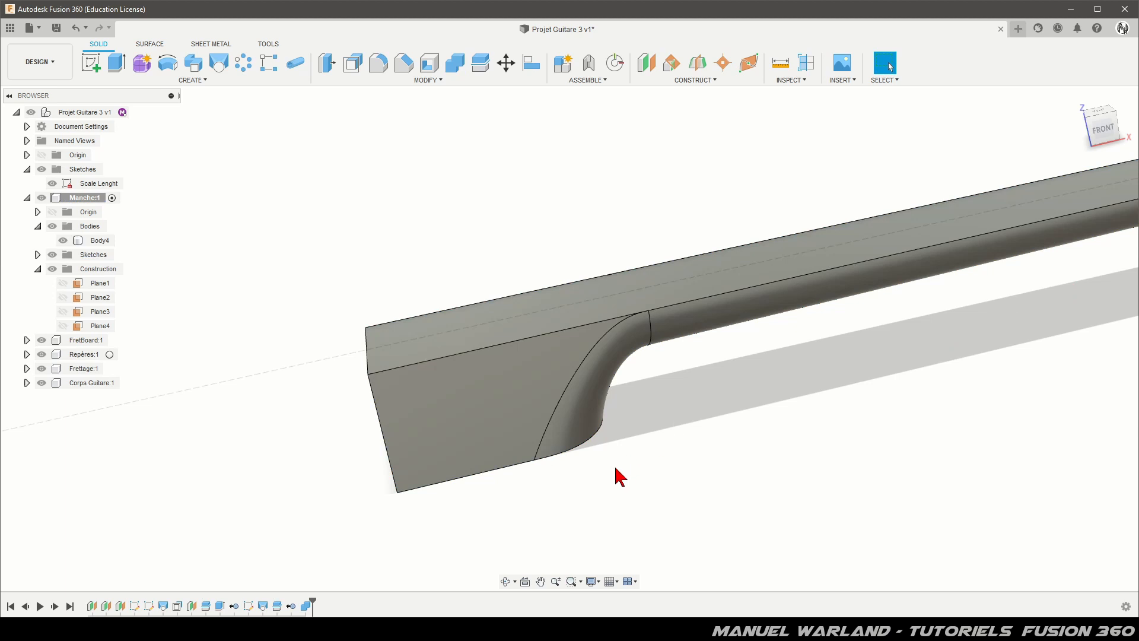
Show Sketch3, the heel sketch with the small rectangle, in the Manche component.
shift+middle_drag(617, 474, 605, 404)
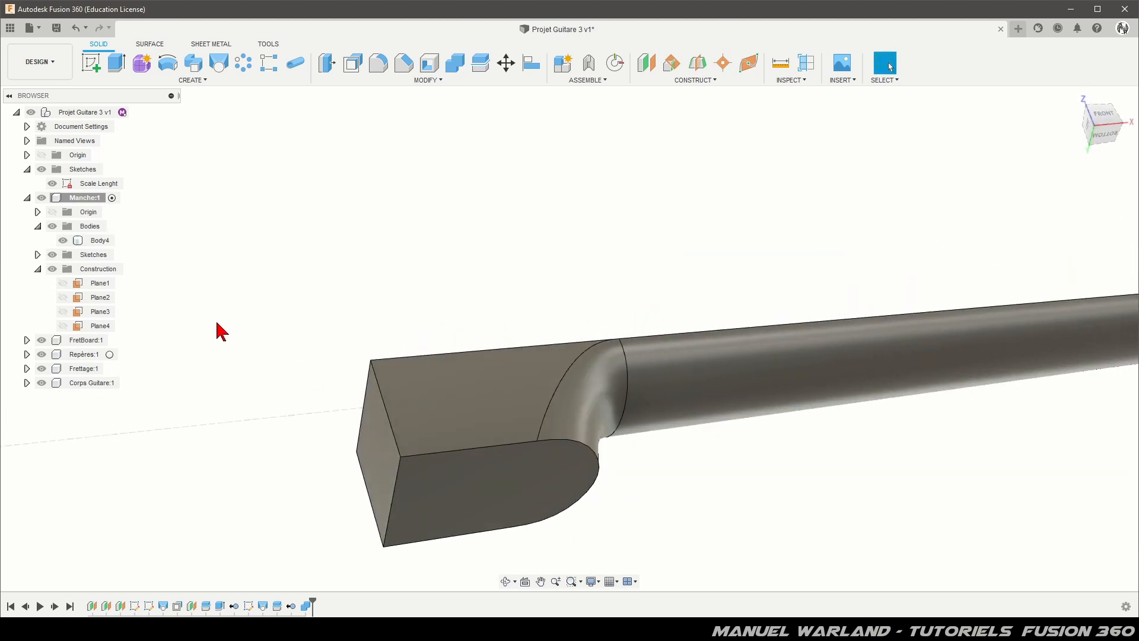
click(37, 254)
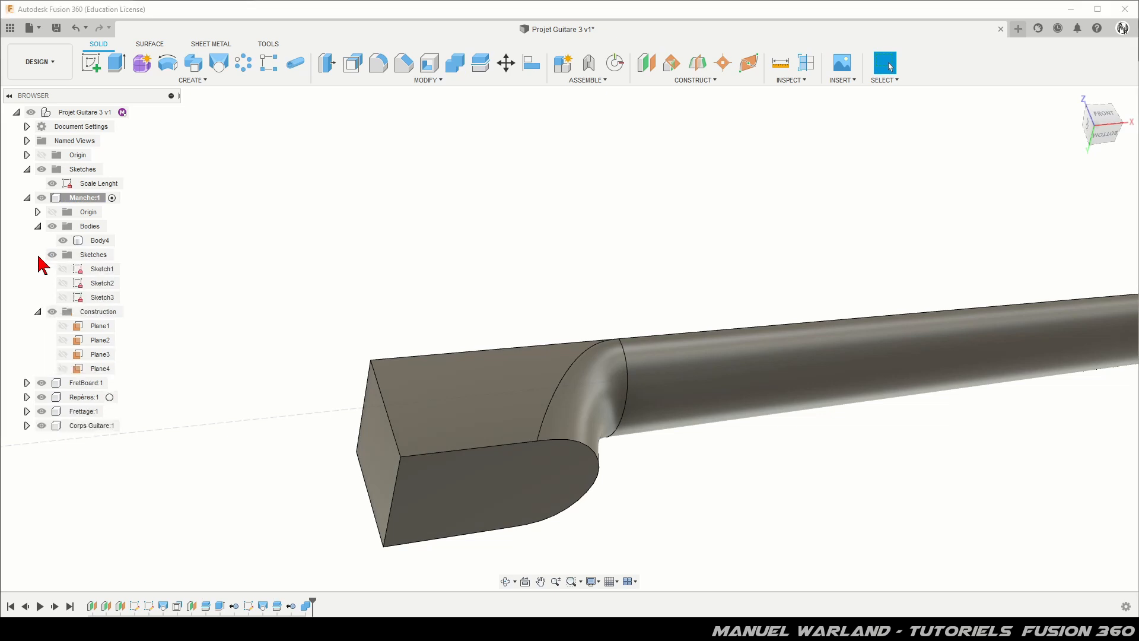
click(63, 297)
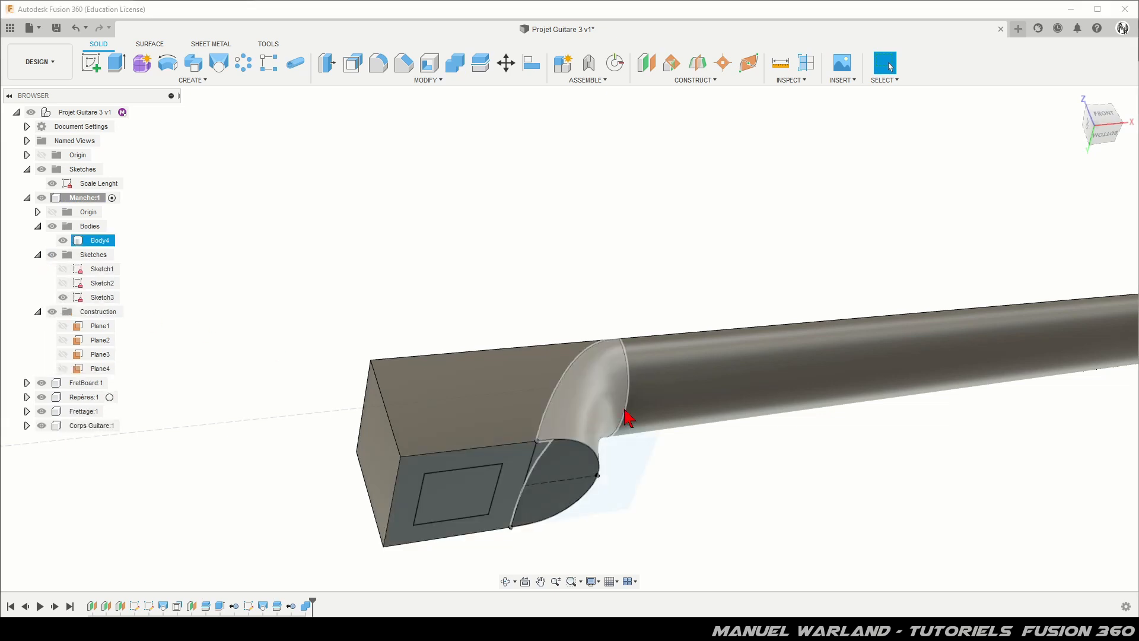
Start a counterbore Hole placed from sketch points and select the four corners of the small rectangle under the heel.
click(197, 83)
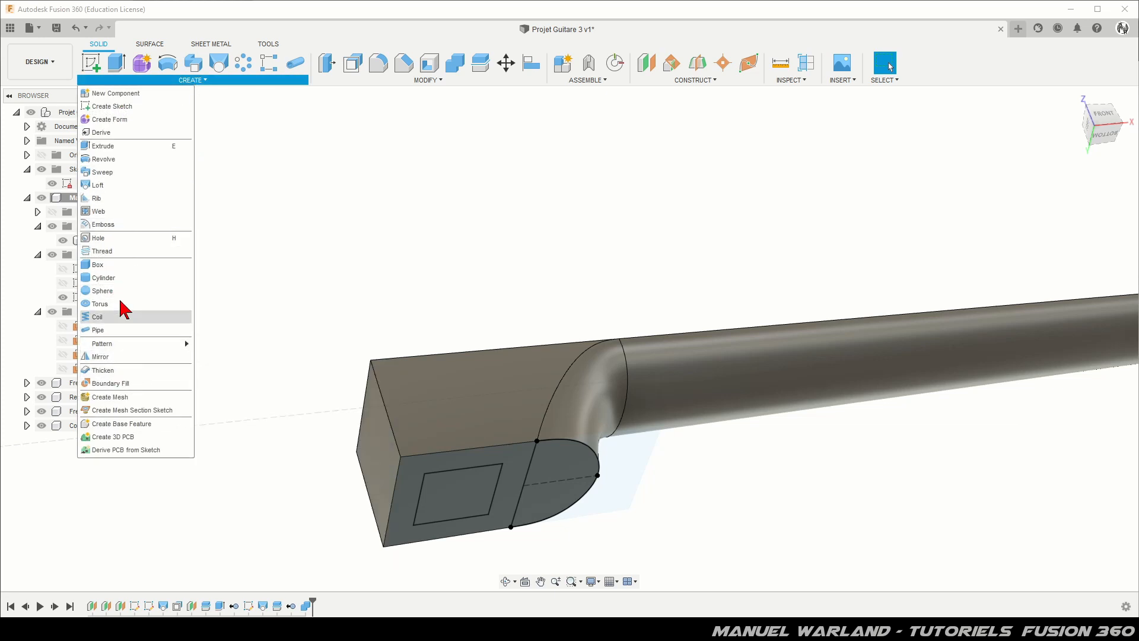
click(127, 242)
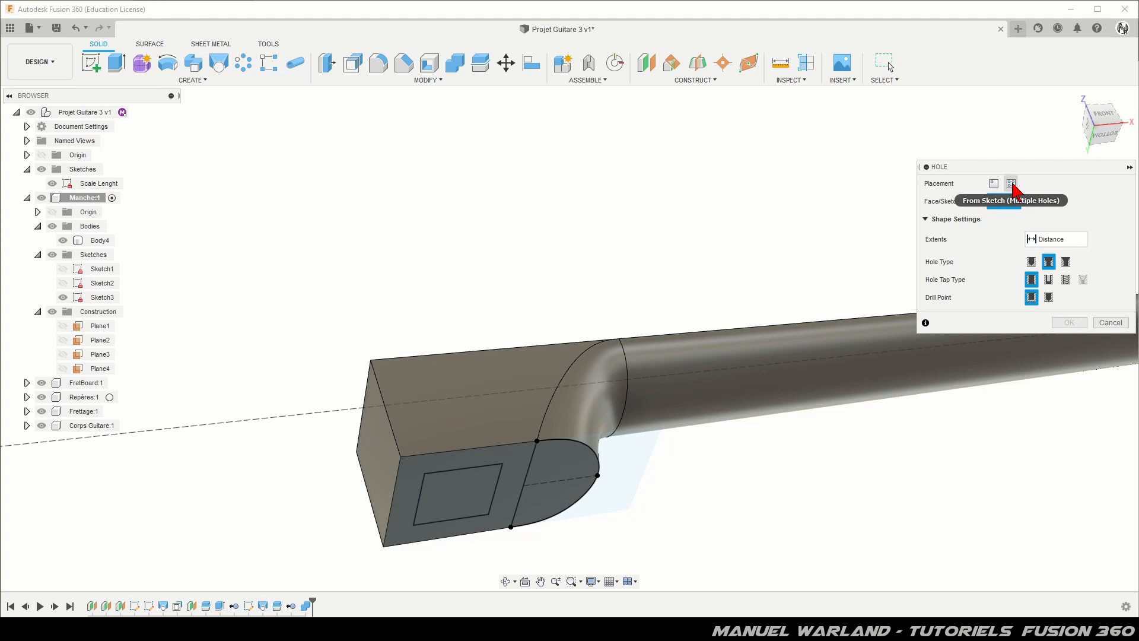
click(1011, 184)
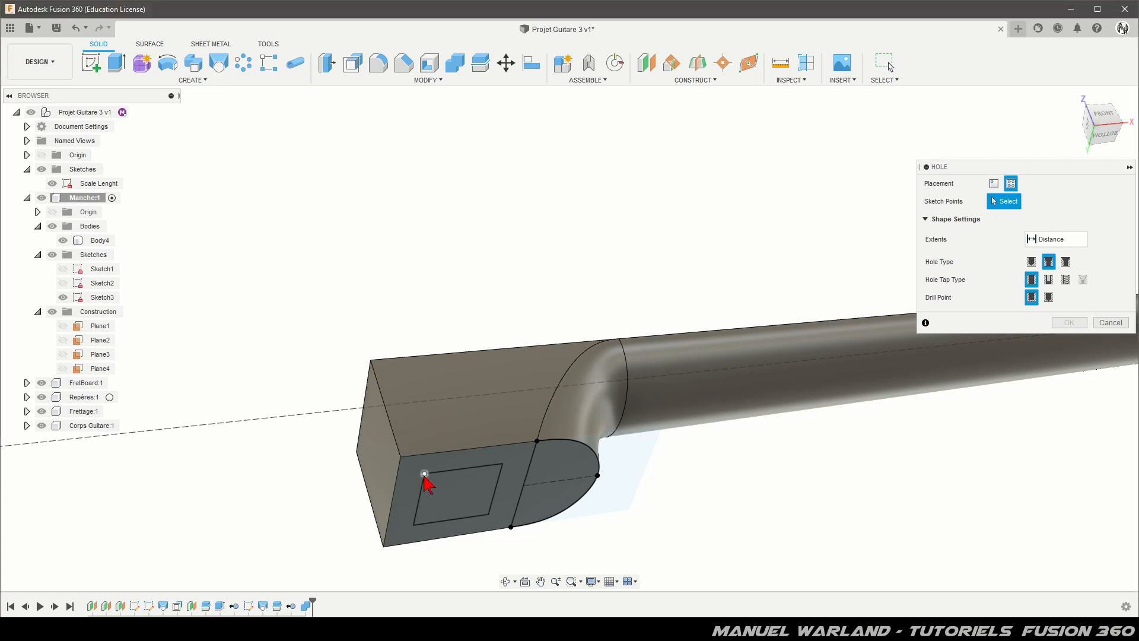
click(425, 474)
click(503, 463)
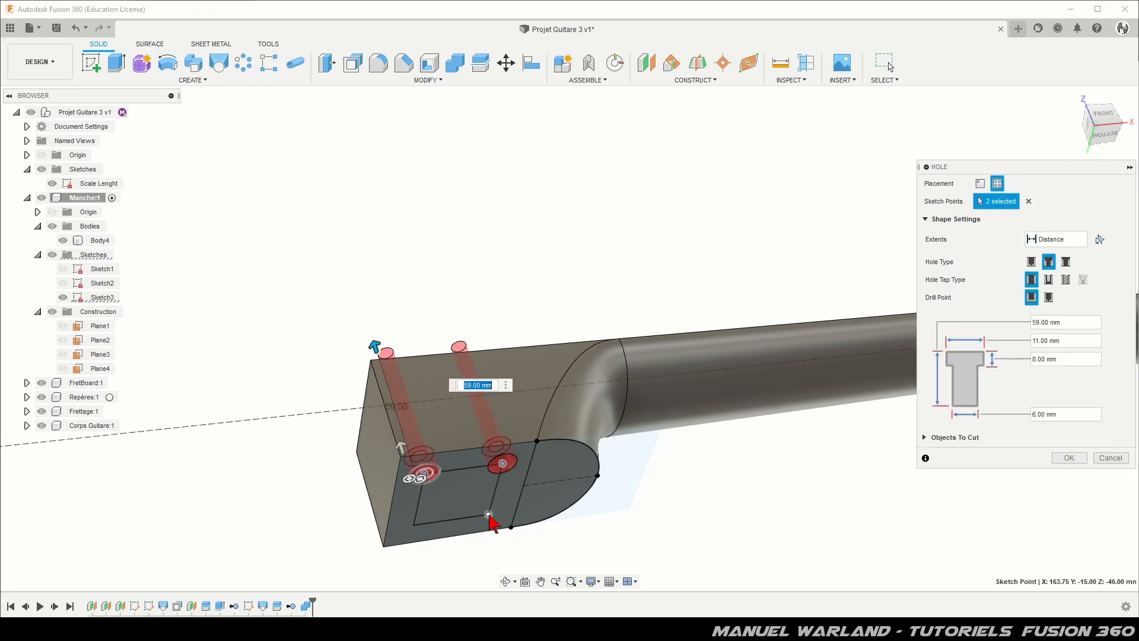
click(489, 513)
click(413, 525)
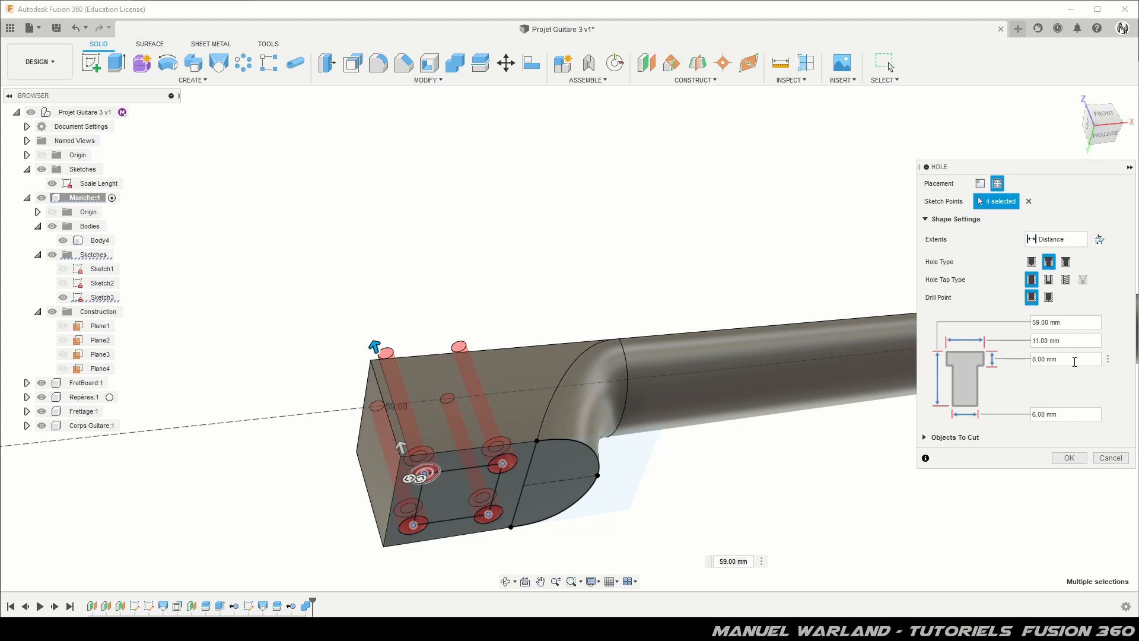
Set the depth of the four counterbore holes to 70 mm and create them.
click(1074, 360)
mouse_move(369, 327)
mouse_down()
mouse_move(372, 359)
mouse_move(368, 325)
mouse_up()
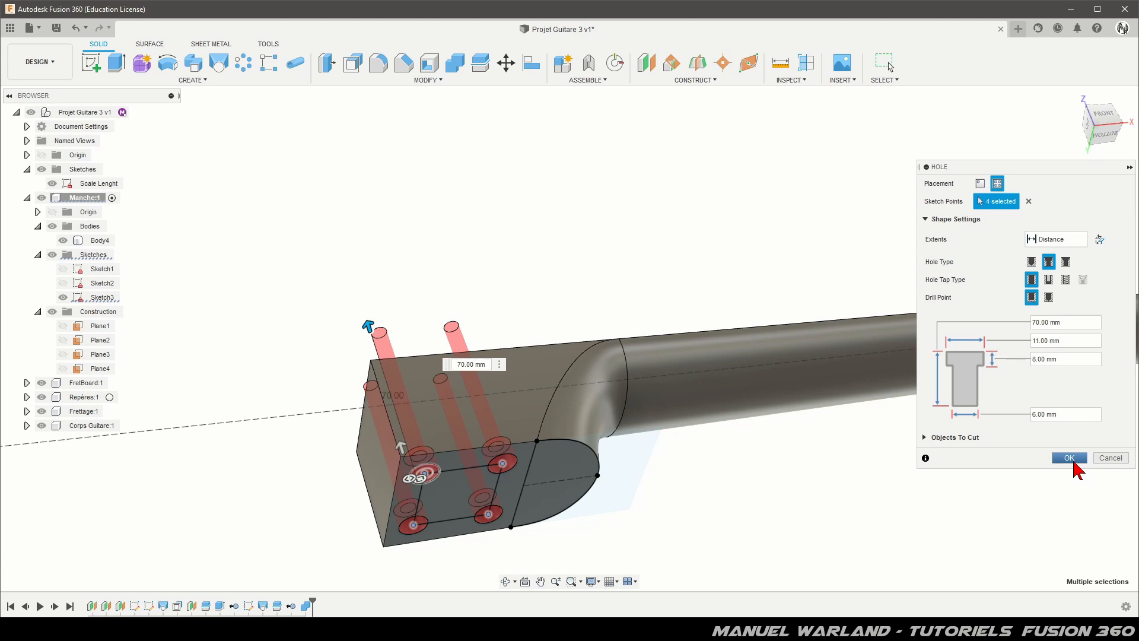
click(1074, 462)
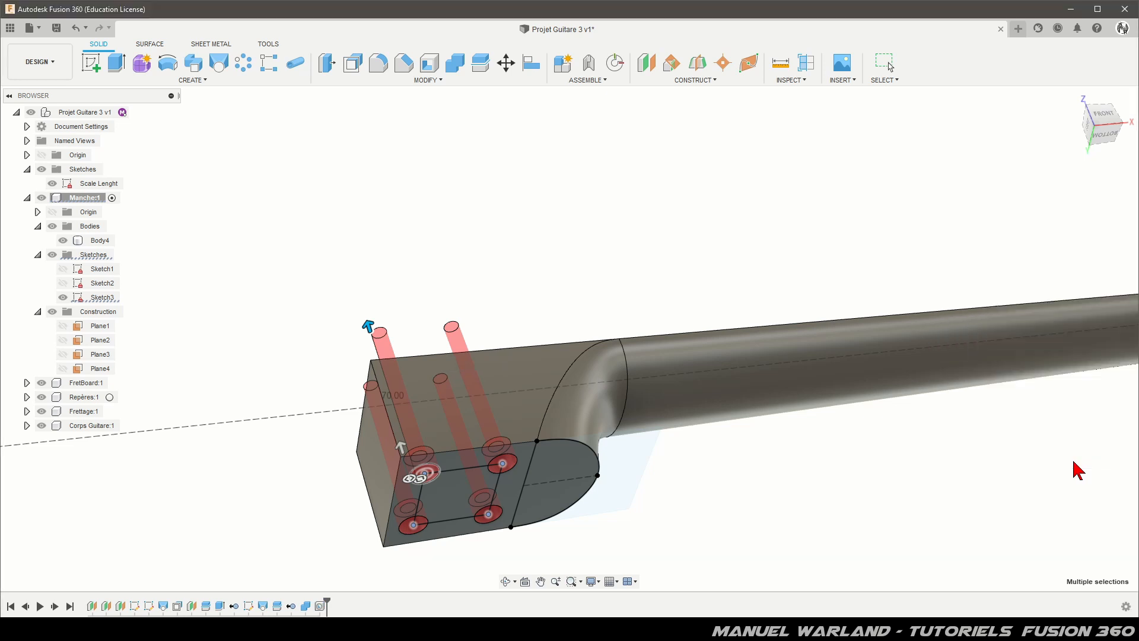
shift+middle_drag(766, 426, 712, 564)
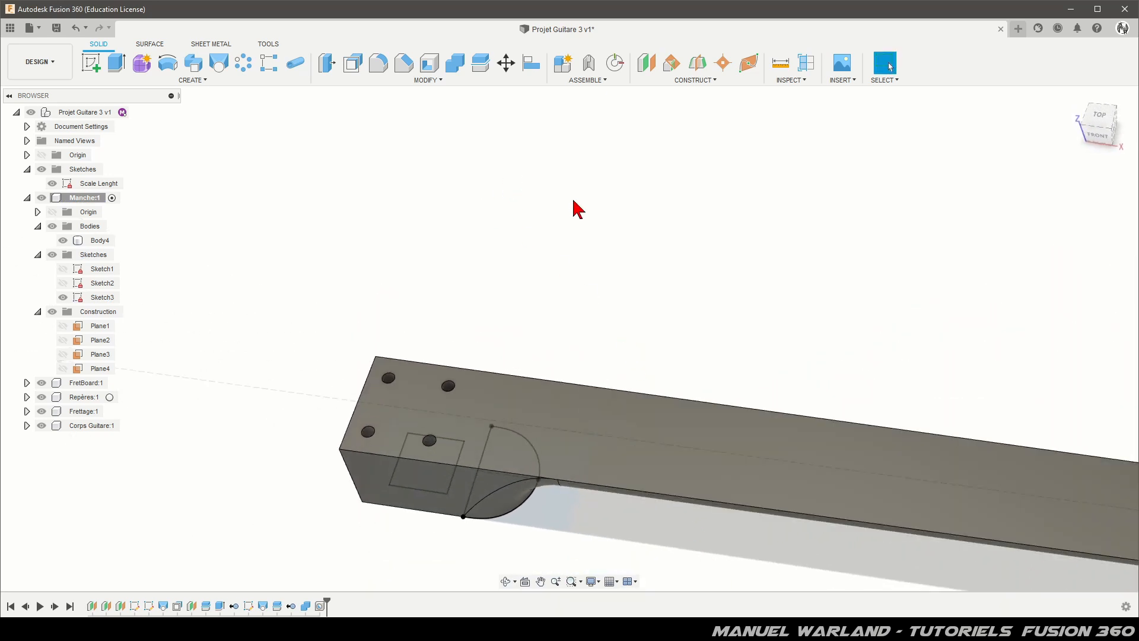
scroll(287, 186, down, 3)
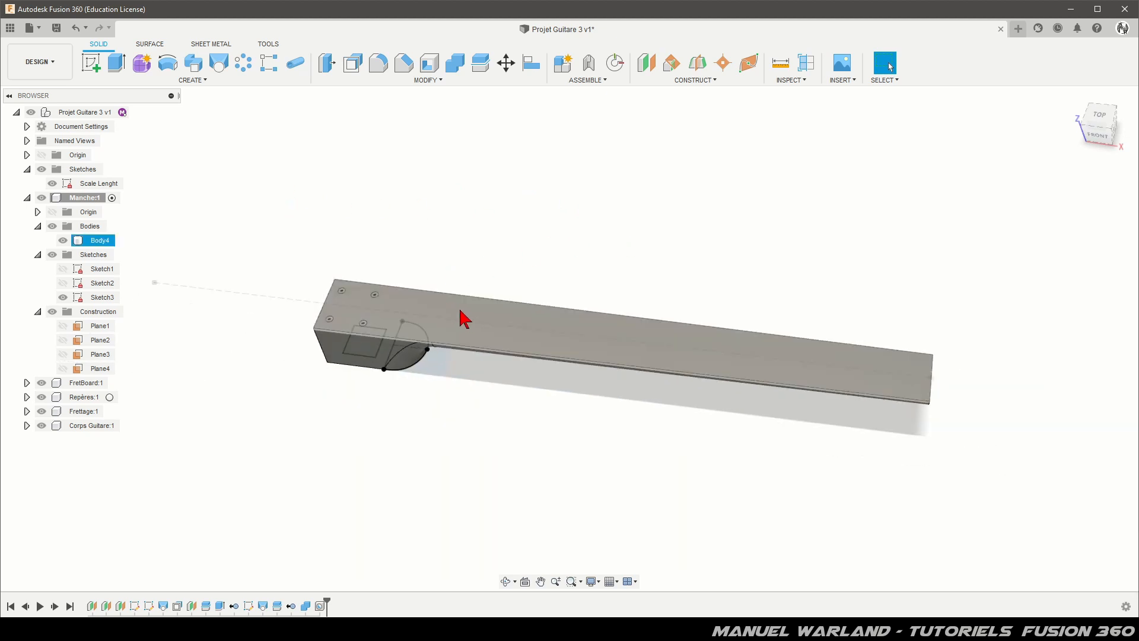
click(440, 316)
scroll(324, 317, up, 3)
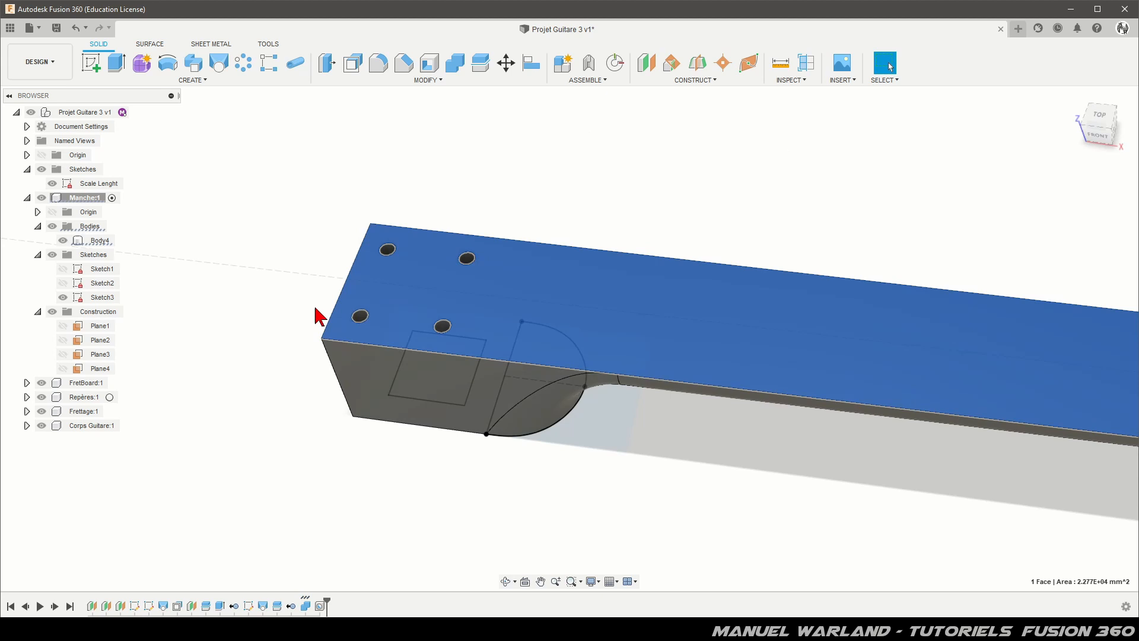
scroll(433, 300, up, 2)
scroll(534, 272, up, 3)
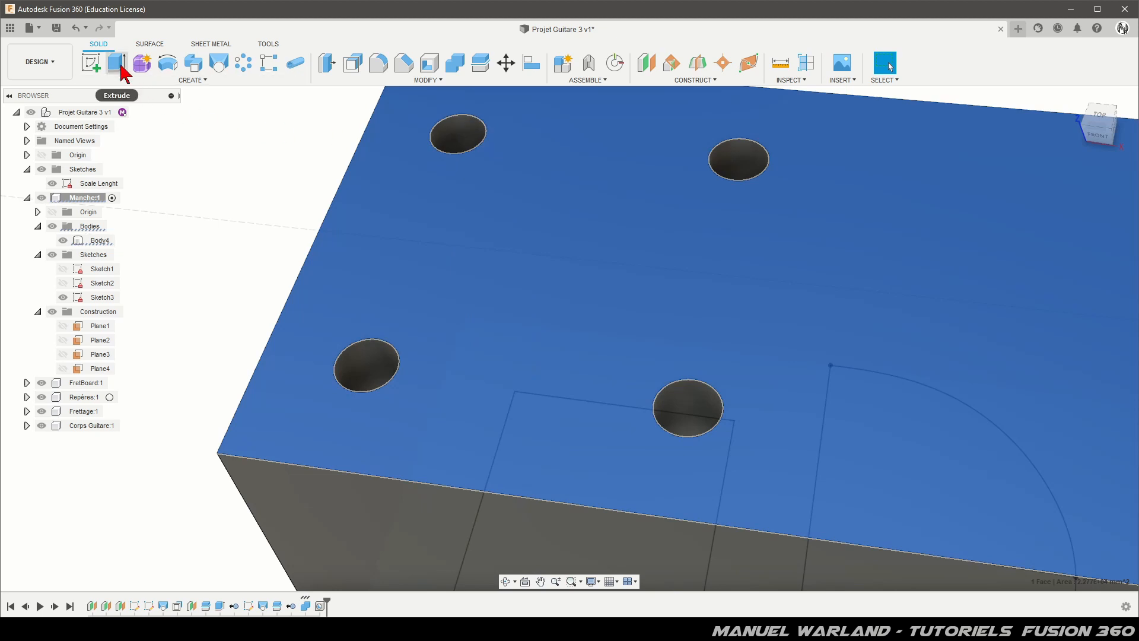
click(117, 64)
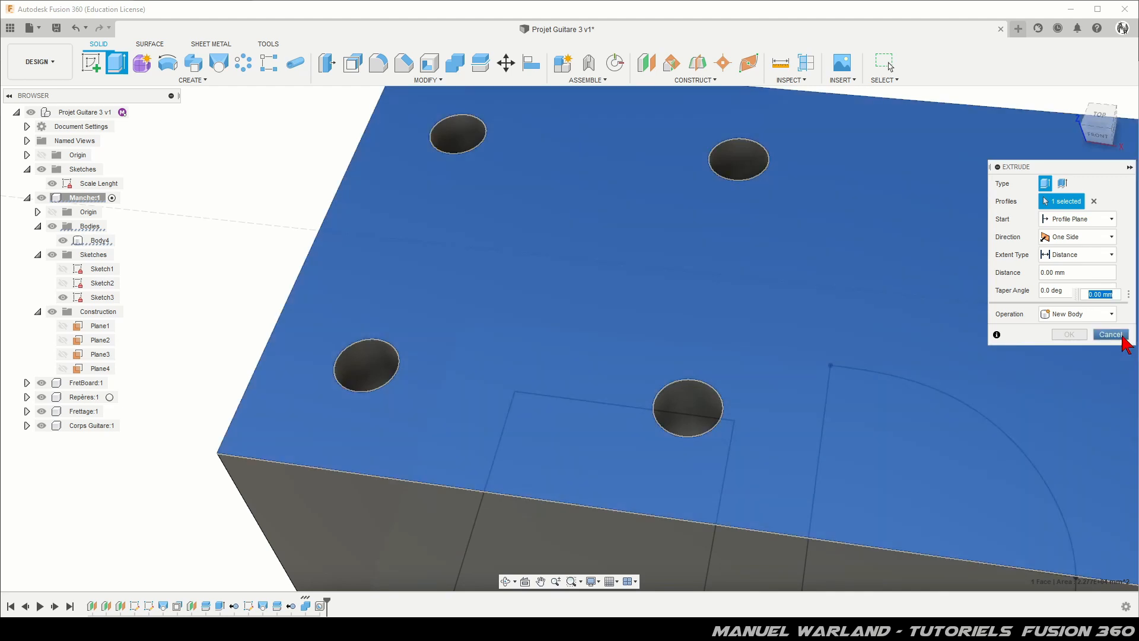
click(1111, 335)
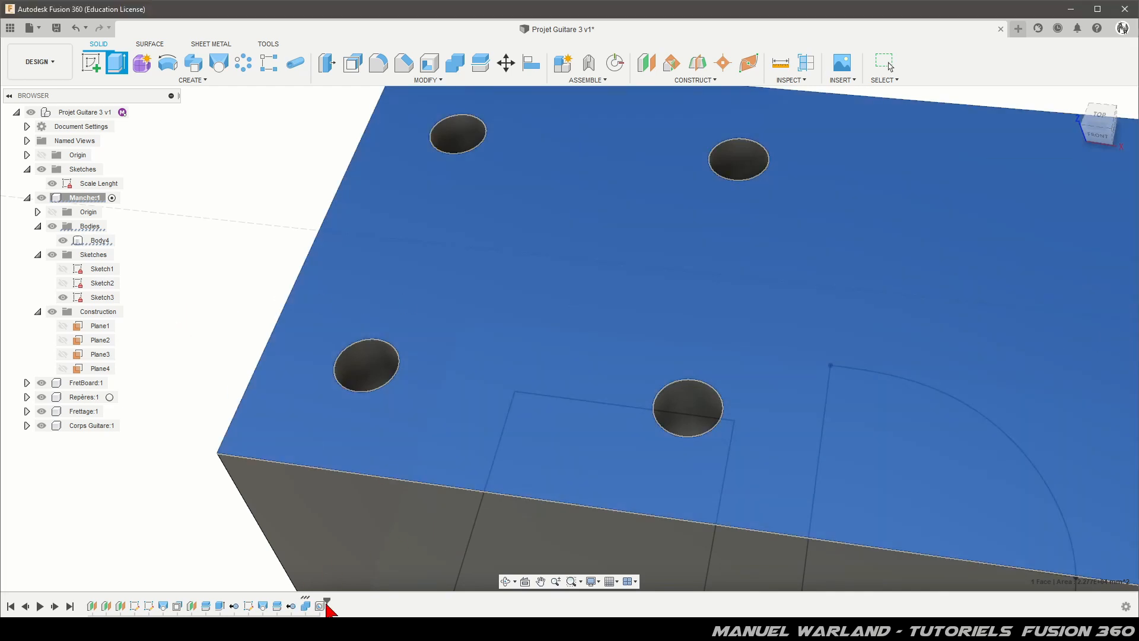
key(Escape)
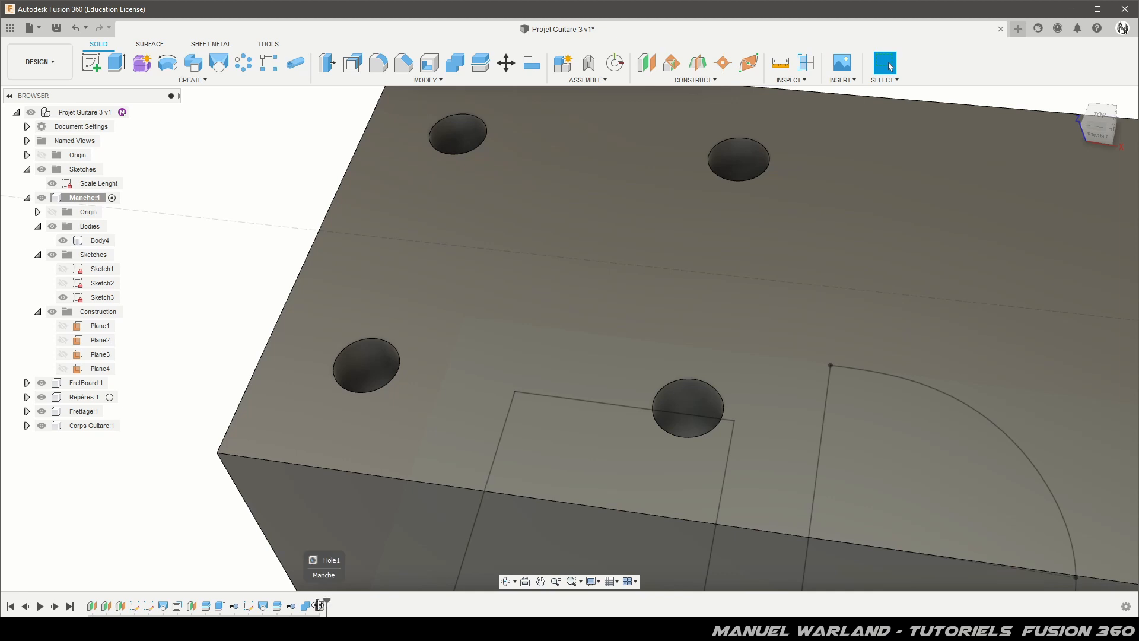
Roll the Manche timeline back to just before the hole feature, so the neck's top face has no holes.
drag(316, 606, 313, 606)
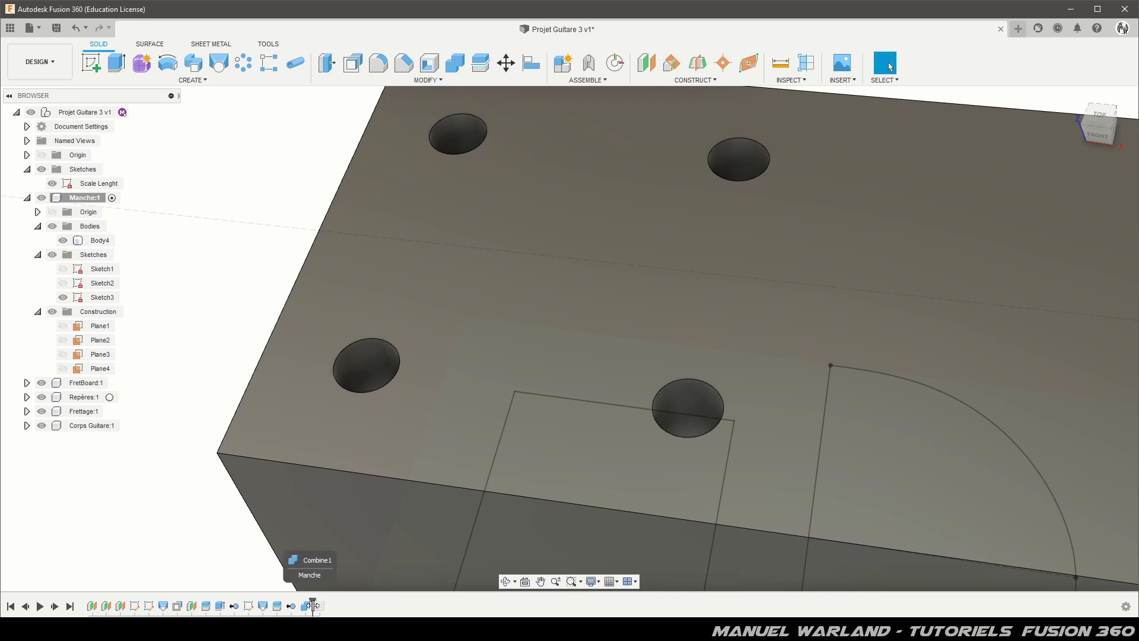
scroll(406, 241, down, 5)
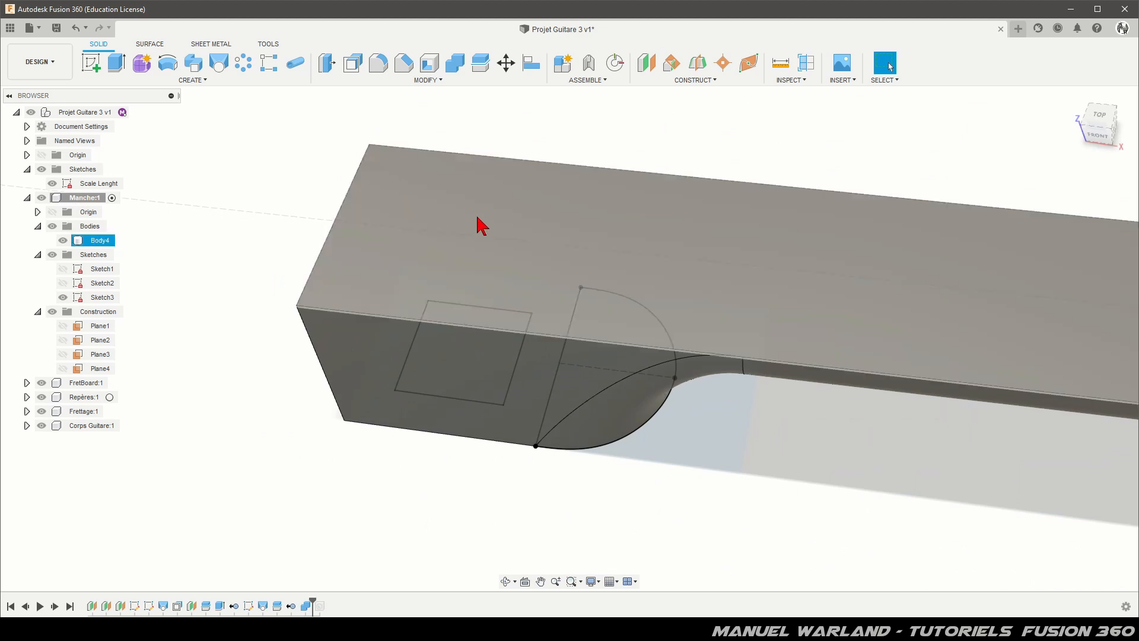
click(481, 212)
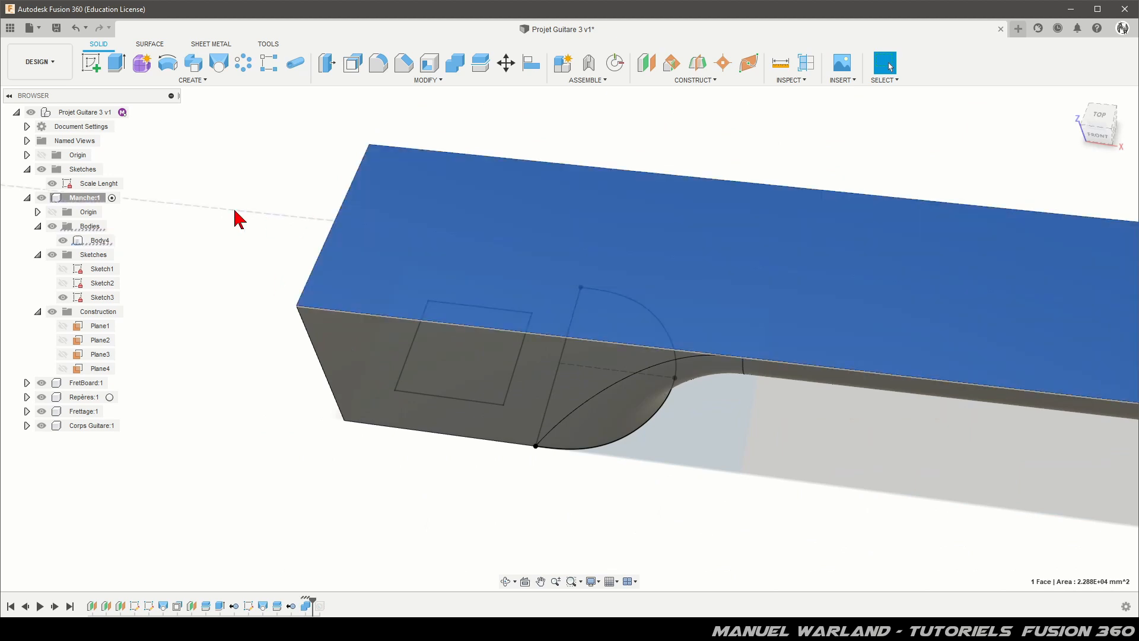
click(203, 291)
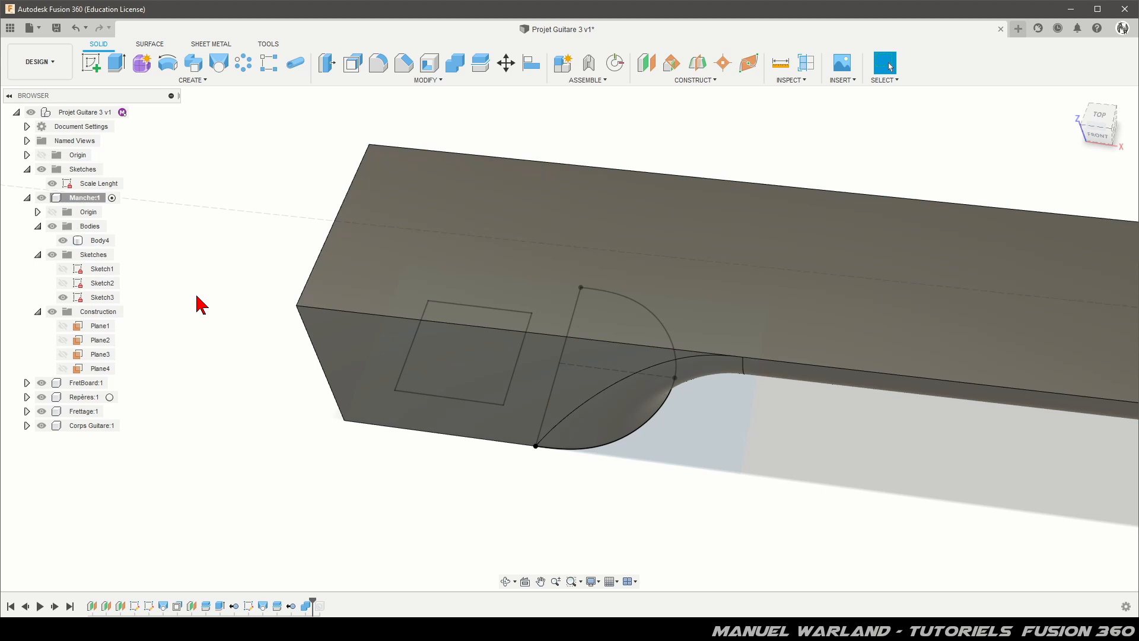
Activate the FretBoard component and extrude the neck's top face 5 mm as a new body.
click(114, 383)
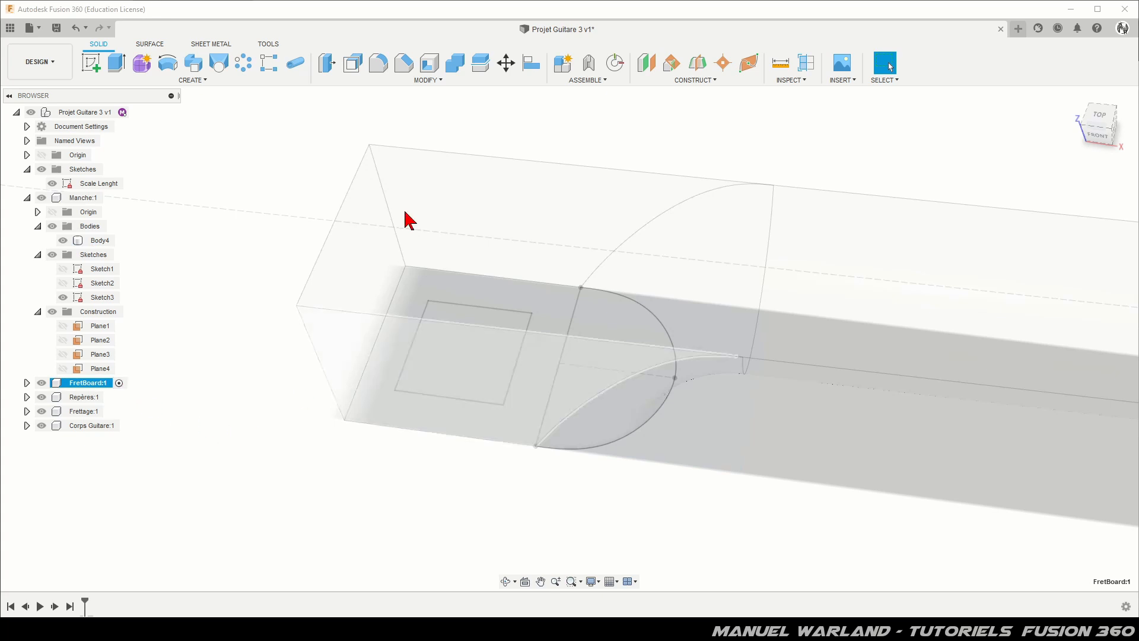
click(478, 201)
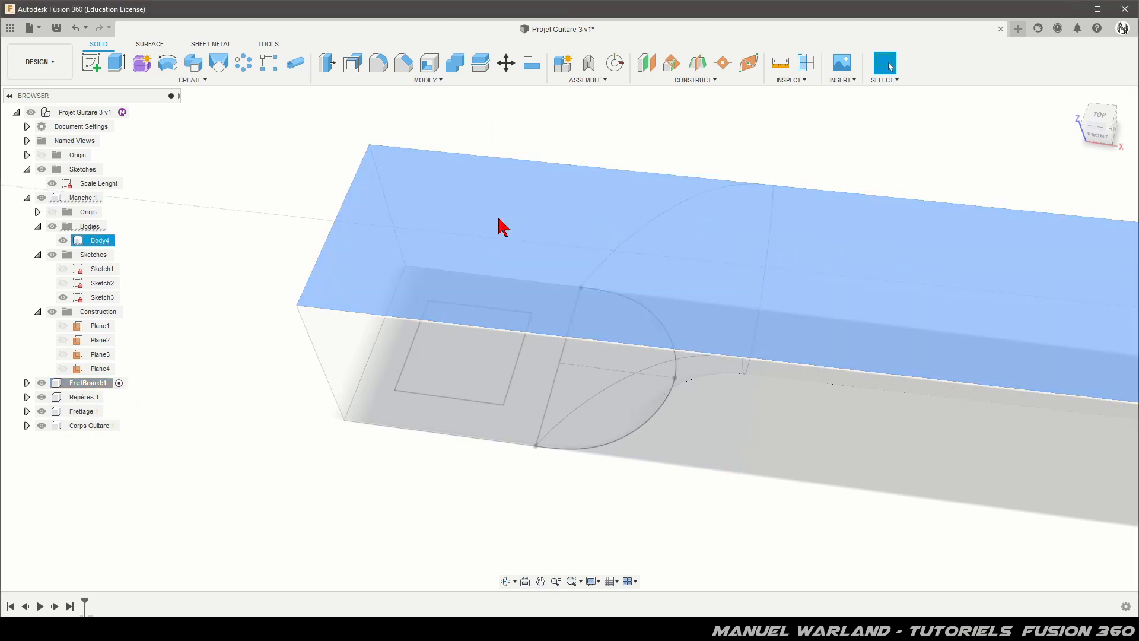
click(118, 64)
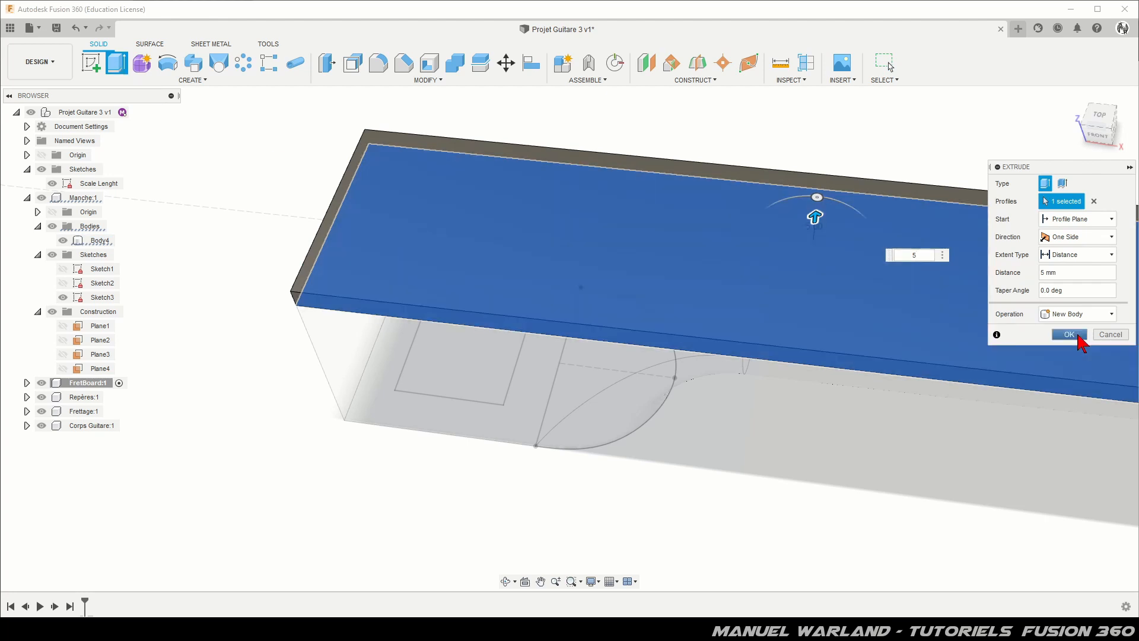
click(1068, 335)
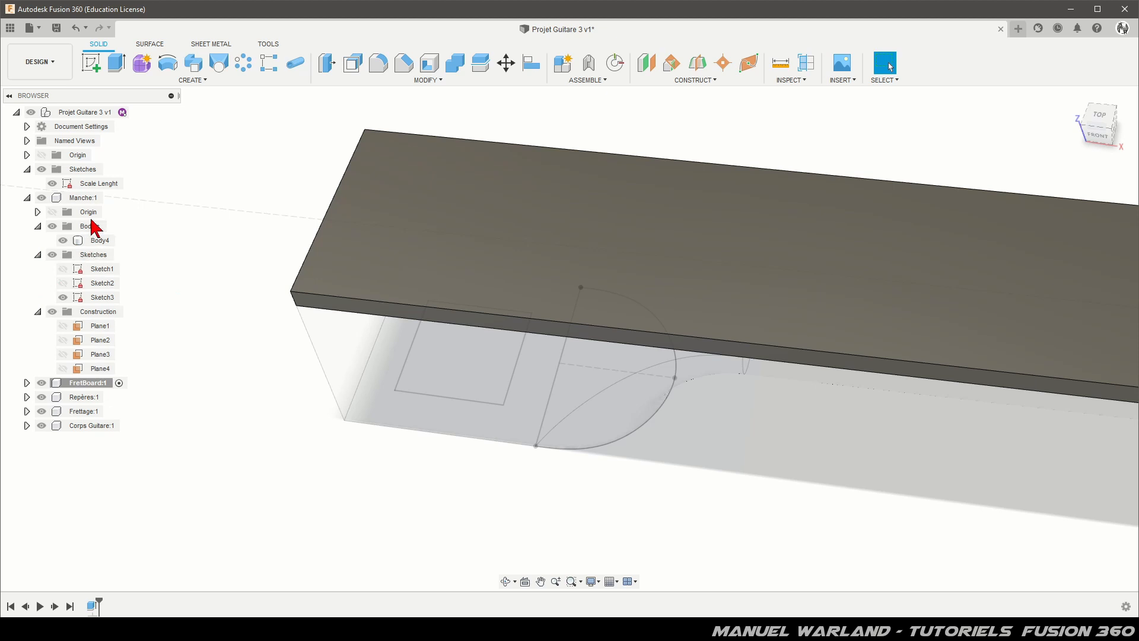
Reactivate the Manche component with FretBoard hidden, and roll the timeline forward past the hole feature.
click(98, 198)
click(110, 198)
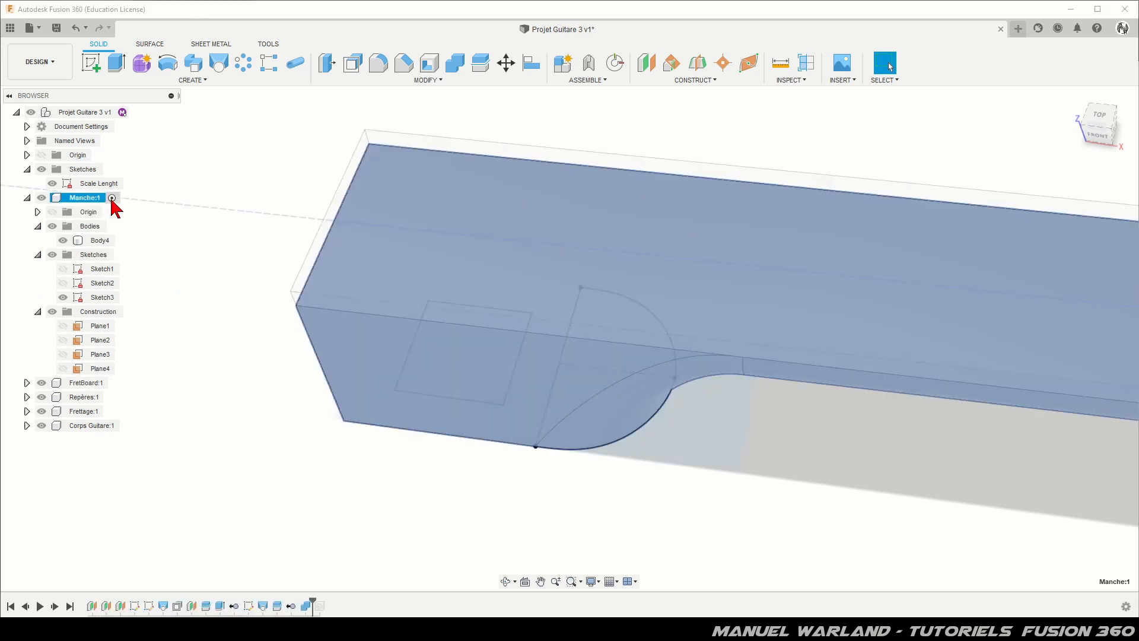
click(41, 383)
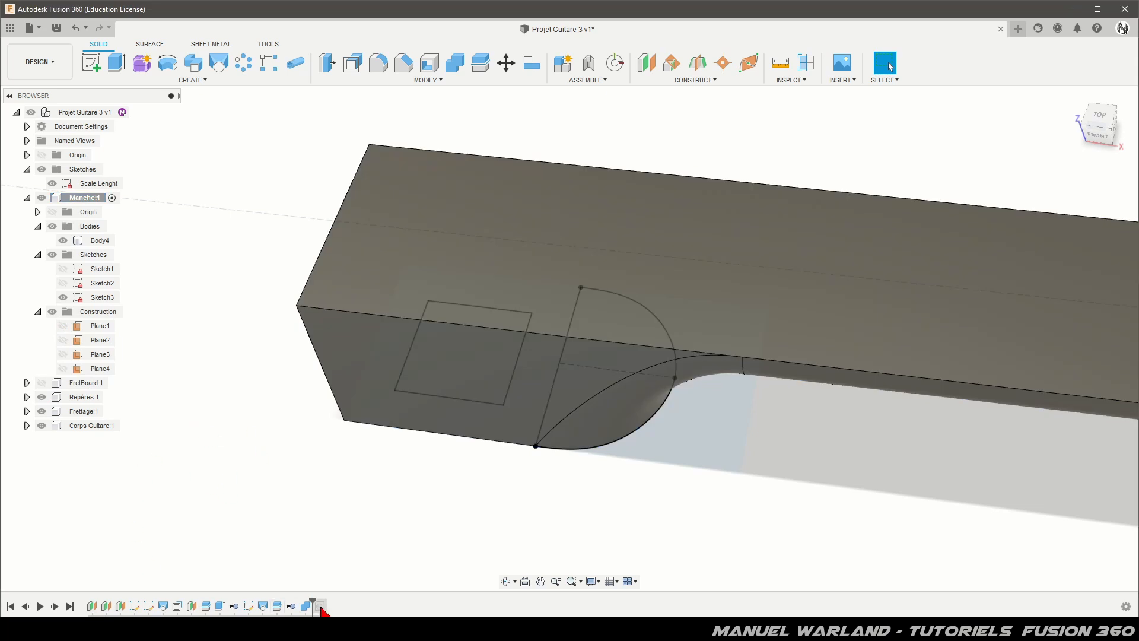
drag(313, 607, 322, 608)
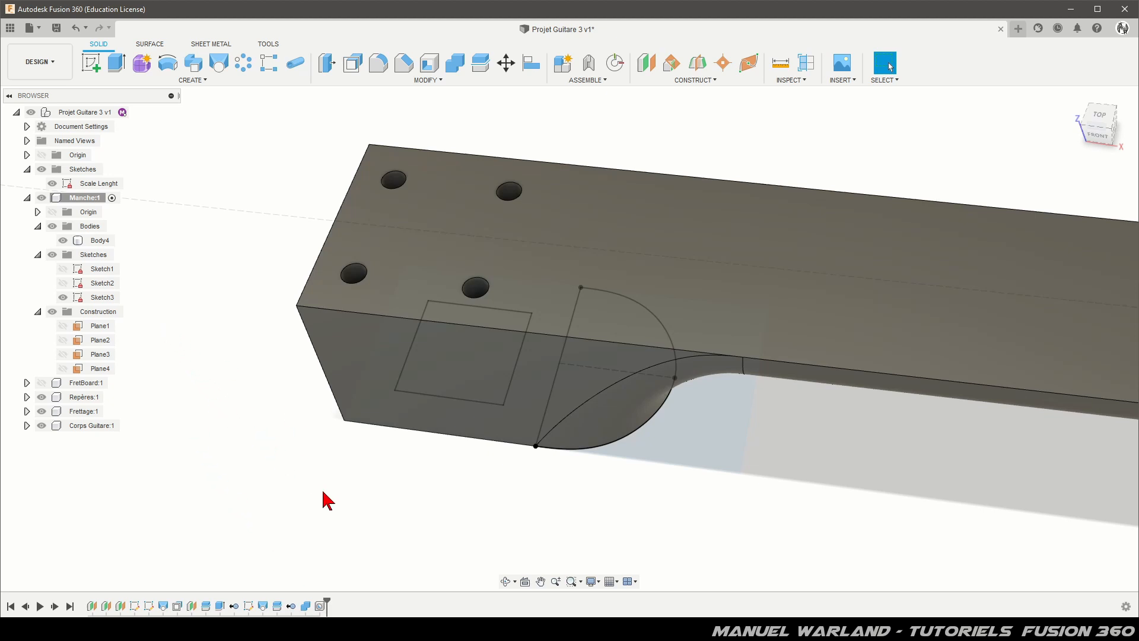
Show the FretBoard component to inspect it over the neck and its four holes, and hide it again.
shift+middle_drag(329, 491, 332, 454)
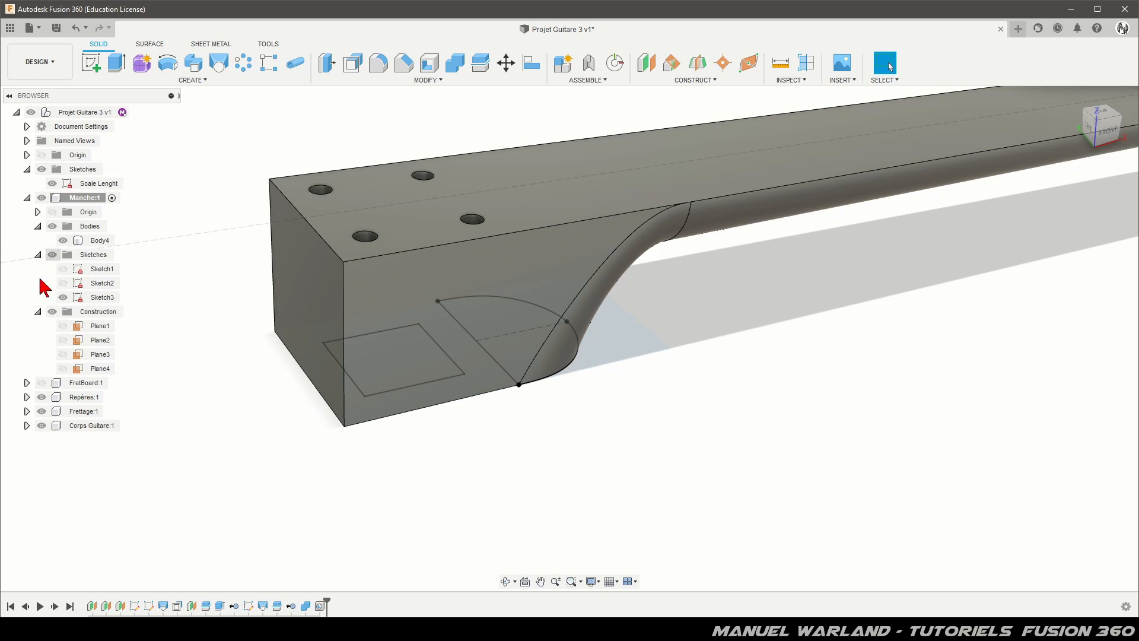
click(41, 383)
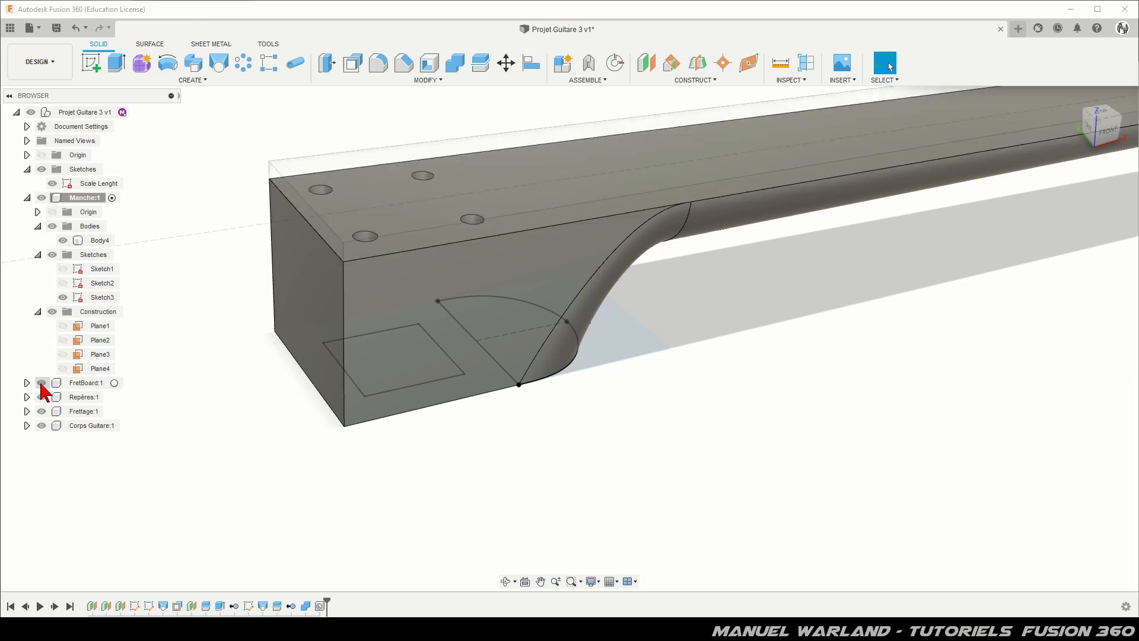
mouse_move(259, 385)
shift+middle_down()
mouse_move(279, 361)
mouse_move(269, 332)
mouse_move(279, 366)
mouse_move(262, 381)
shift+middle_up()
scroll(251, 452, down, 5)
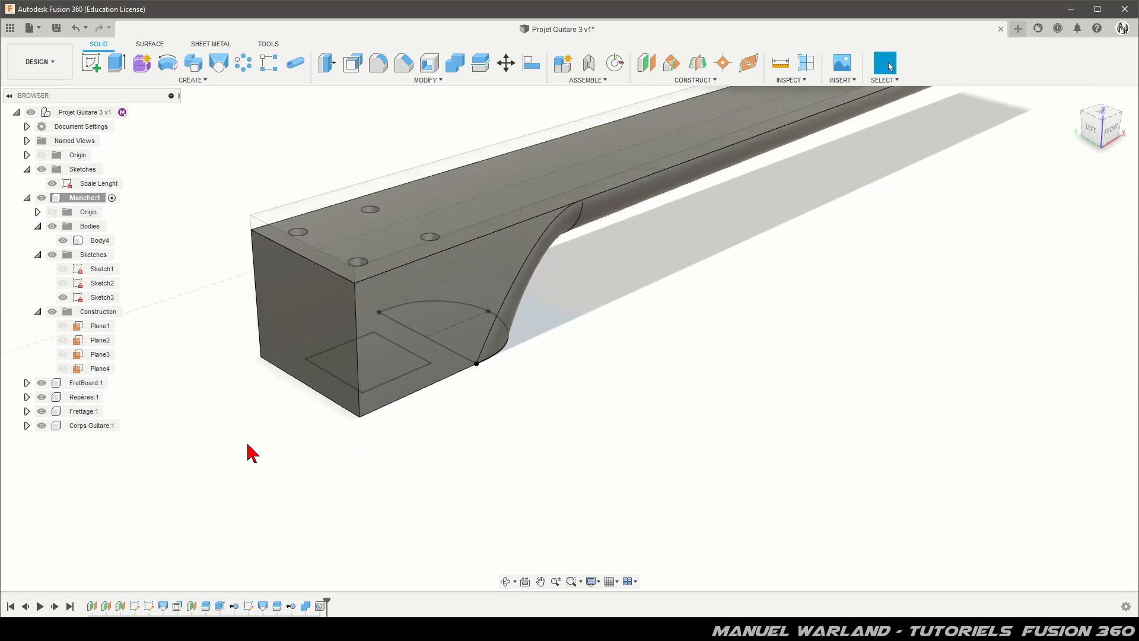
scroll(256, 262, up, 3)
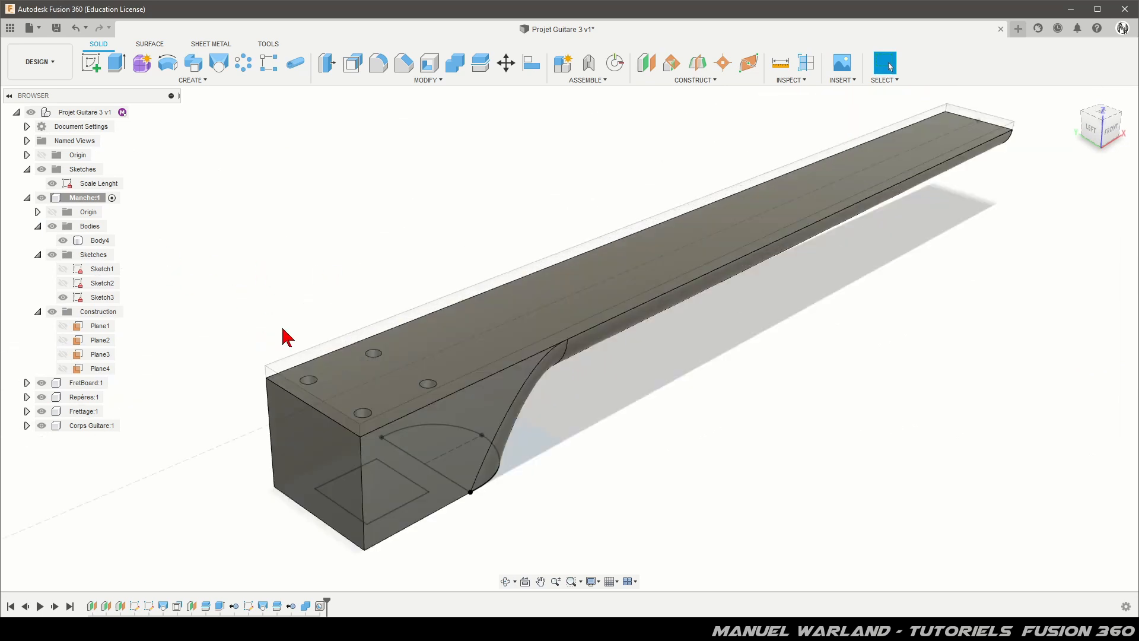
click(41, 386)
click(42, 383)
Start a new sketch on the neck's top face, the one pierced by the four holes.
click(367, 385)
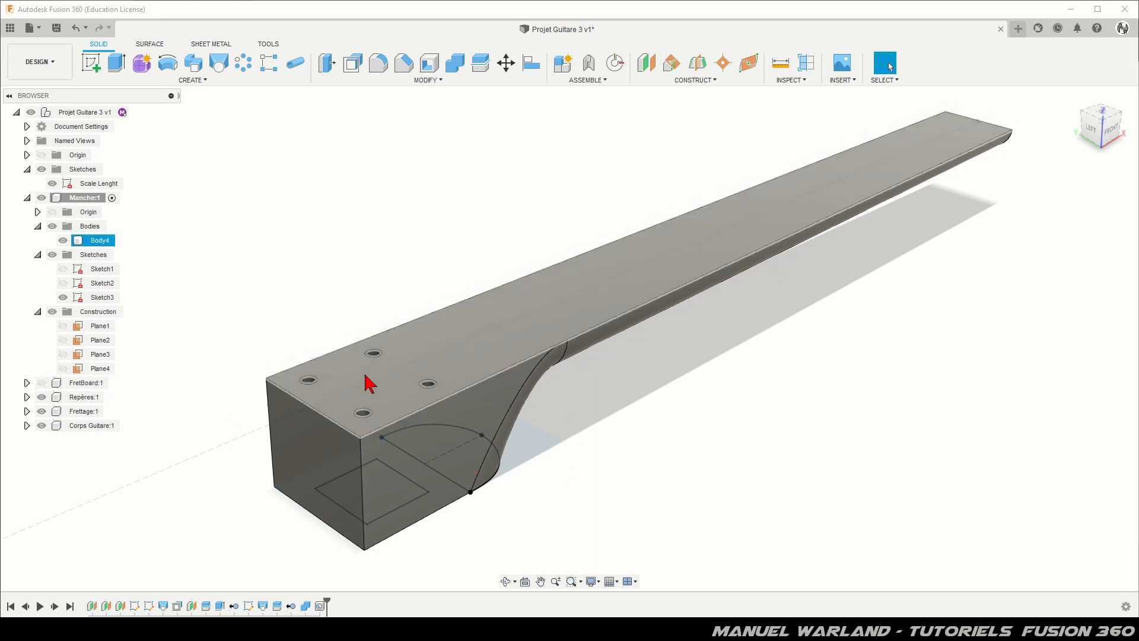
click(481, 365)
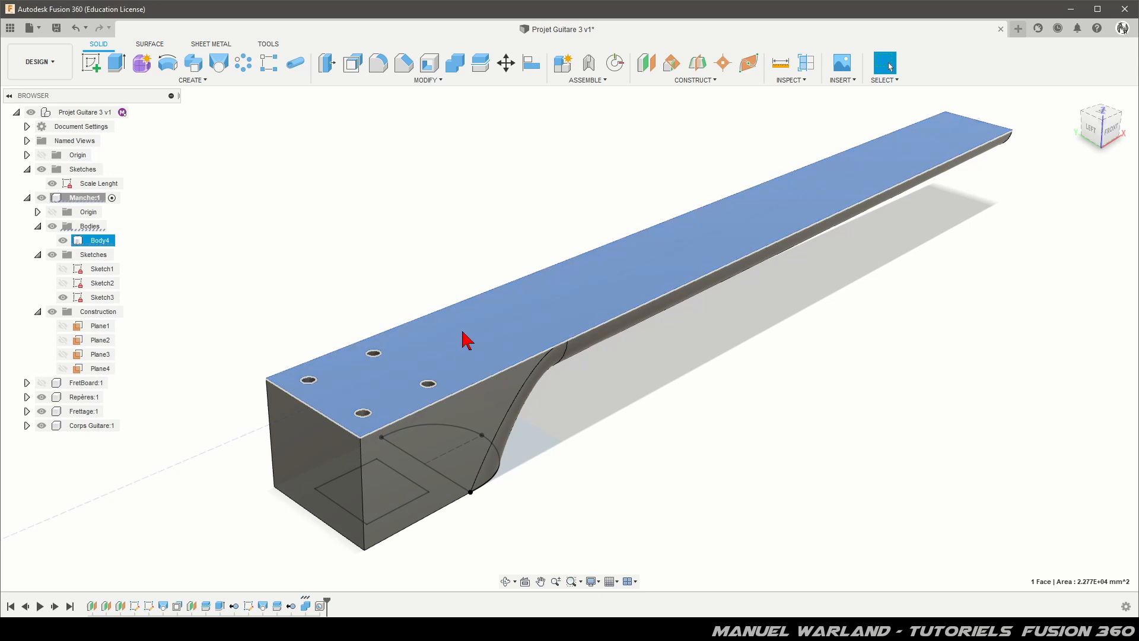
click(304, 291)
click(485, 350)
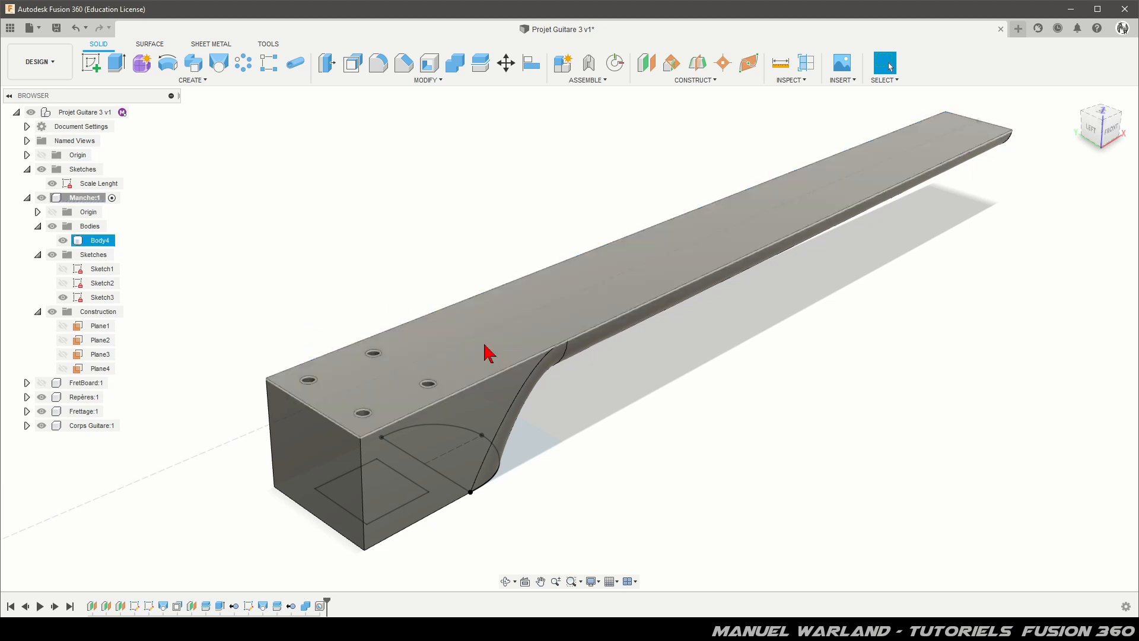
click(485, 352)
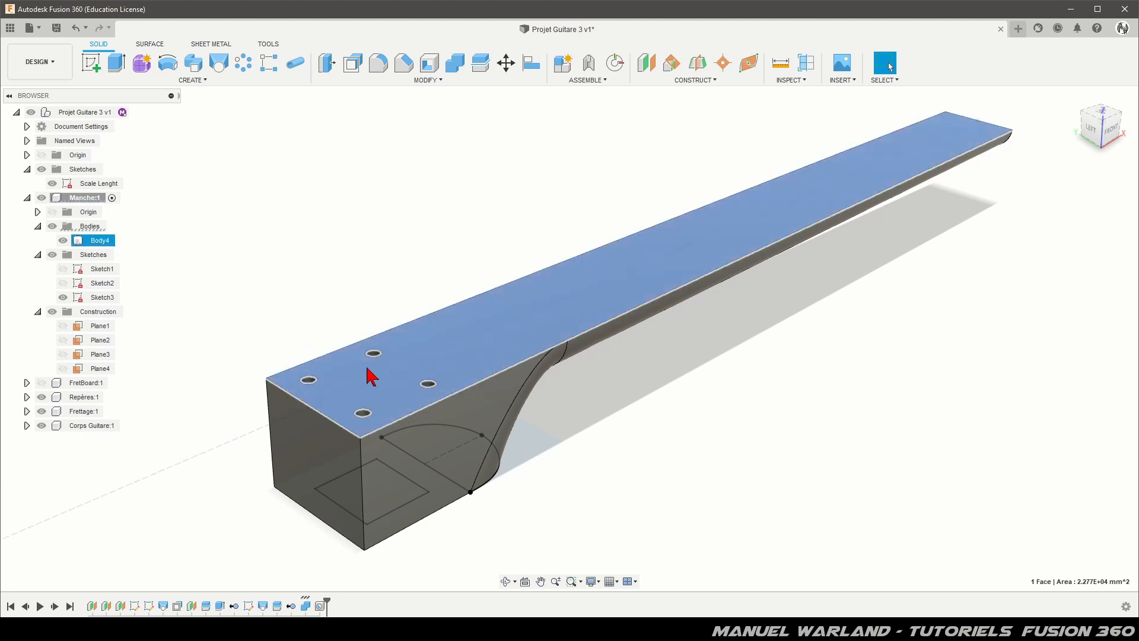
shift+middle_drag(533, 333, 474, 395)
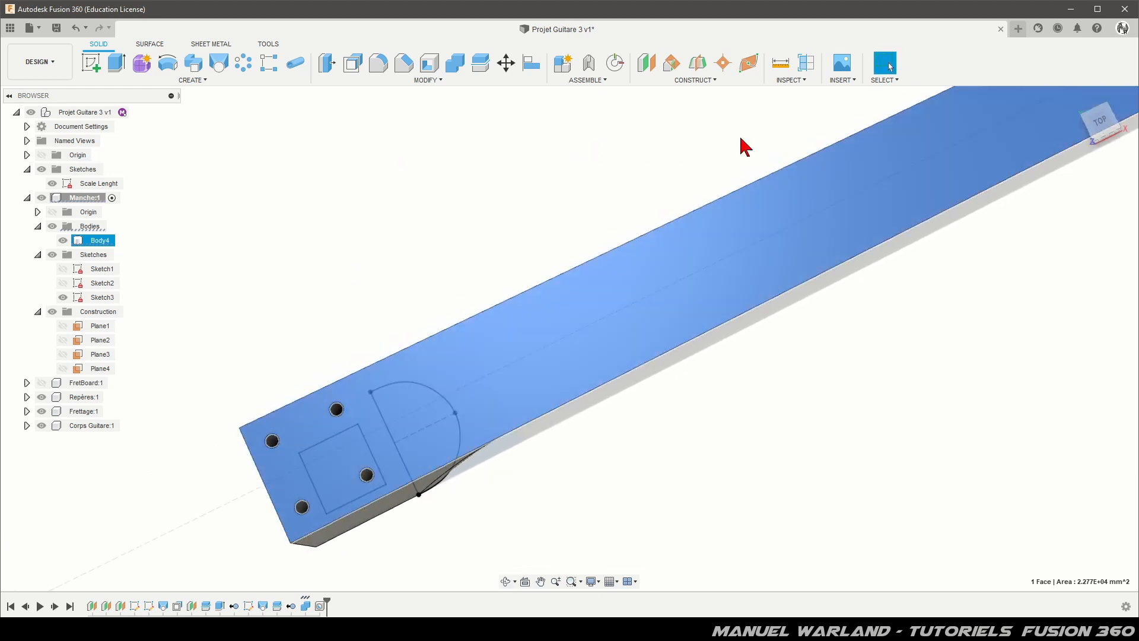
click(91, 63)
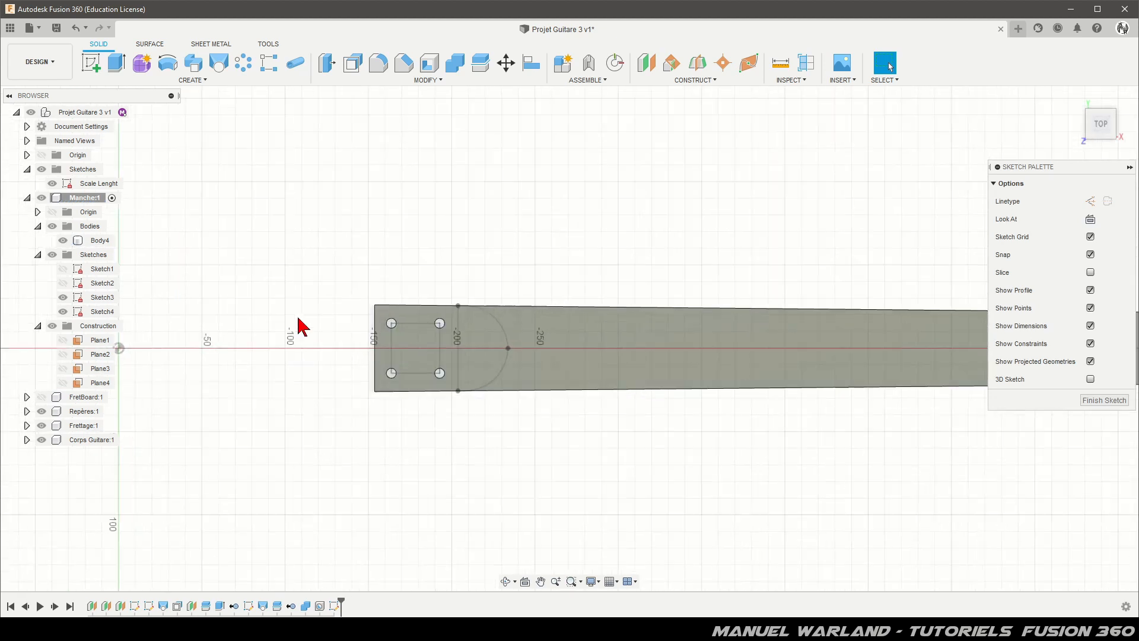
Project the neck's top face, including its outline and hole edges, into the sketch.
scroll(351, 288, up, 6)
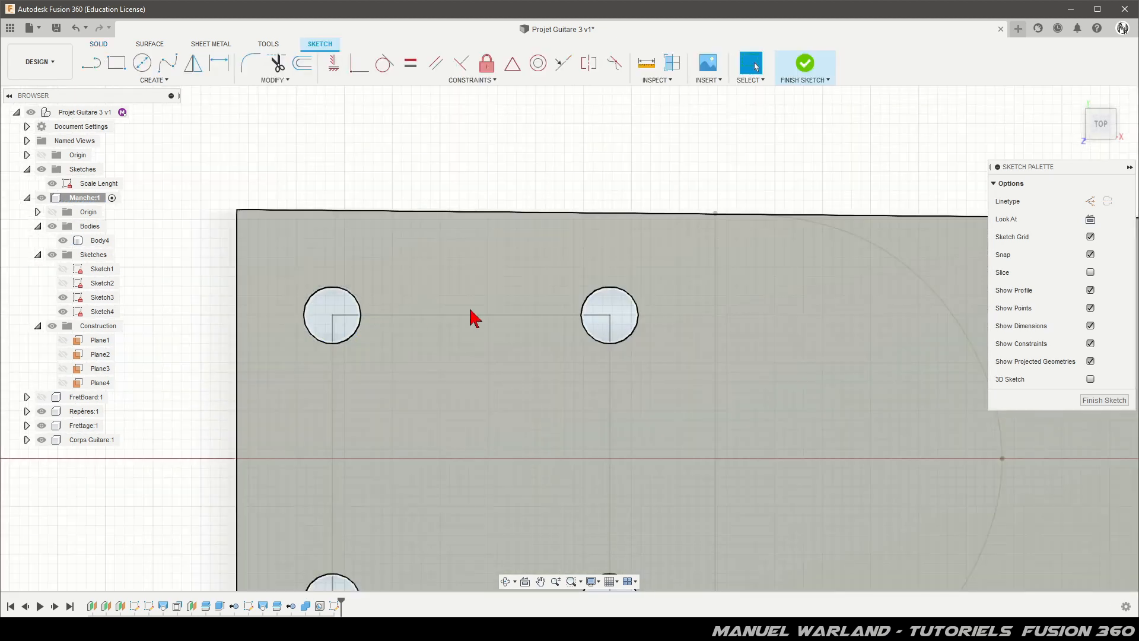
click(468, 266)
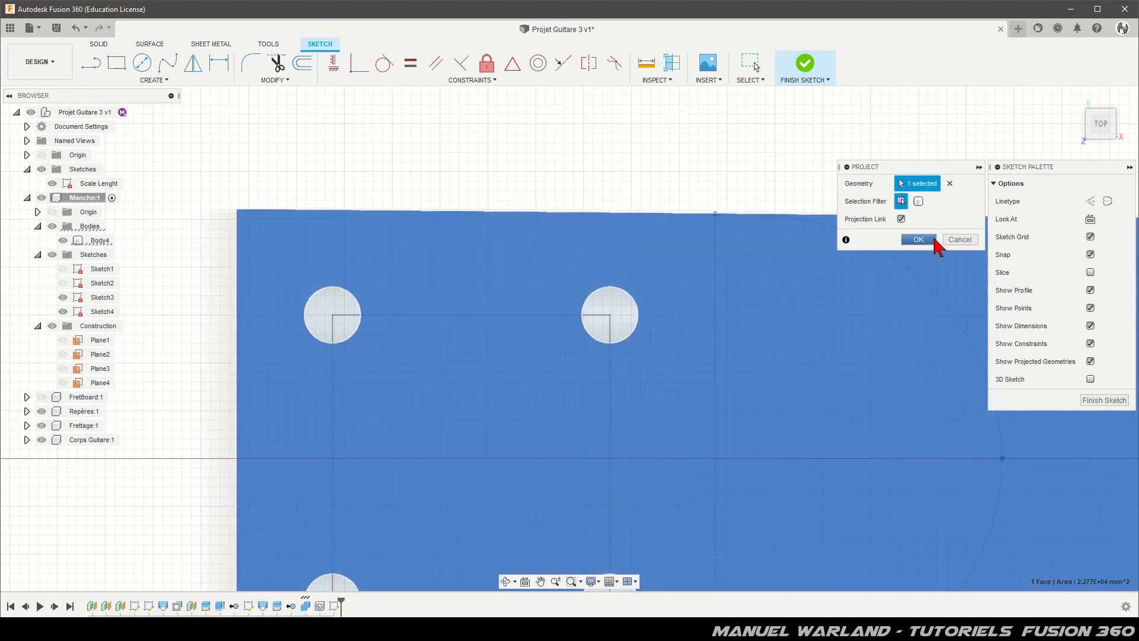
click(933, 240)
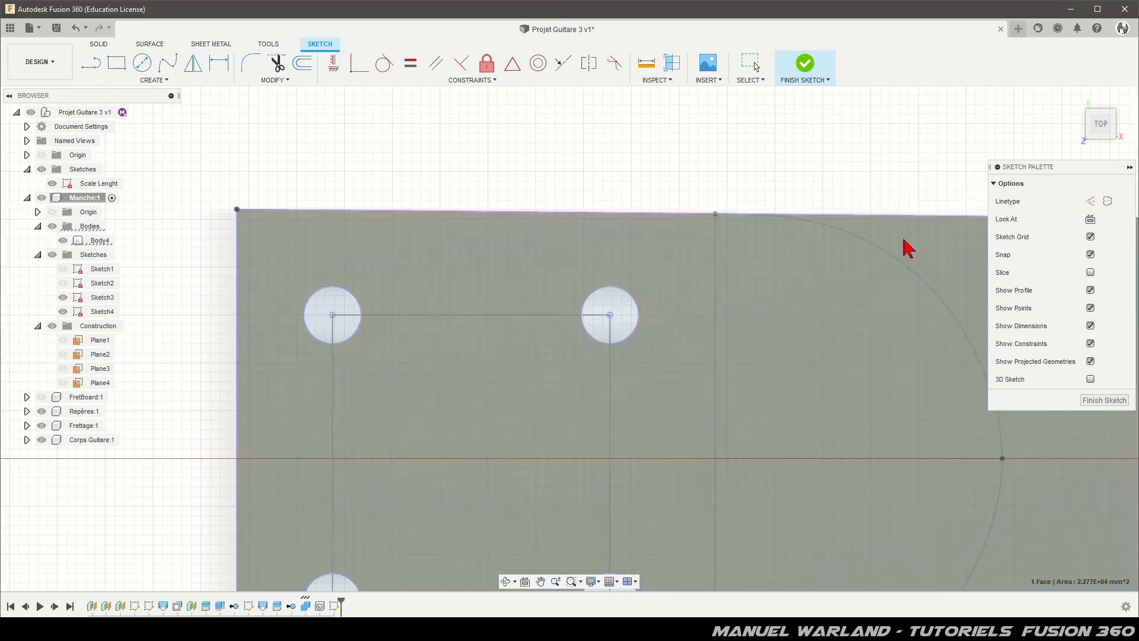
Draw a six-sided inscribed polygon, radius about 4.6 mm, centred on the upper hole nearest the neck's heel end.
click(156, 81)
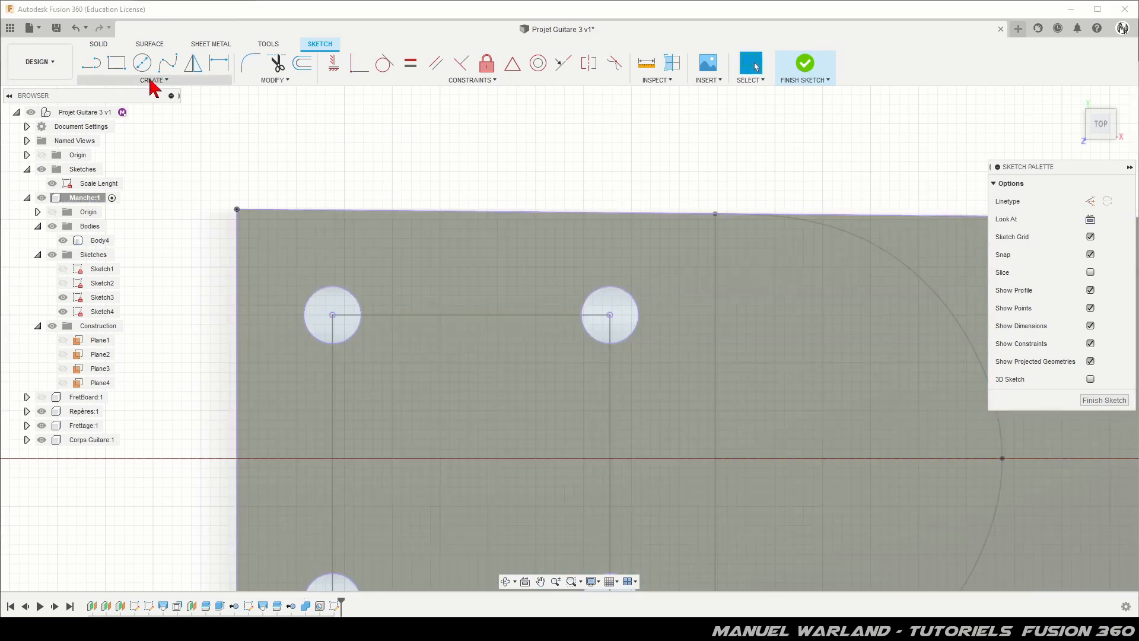
mouse_move(131, 147)
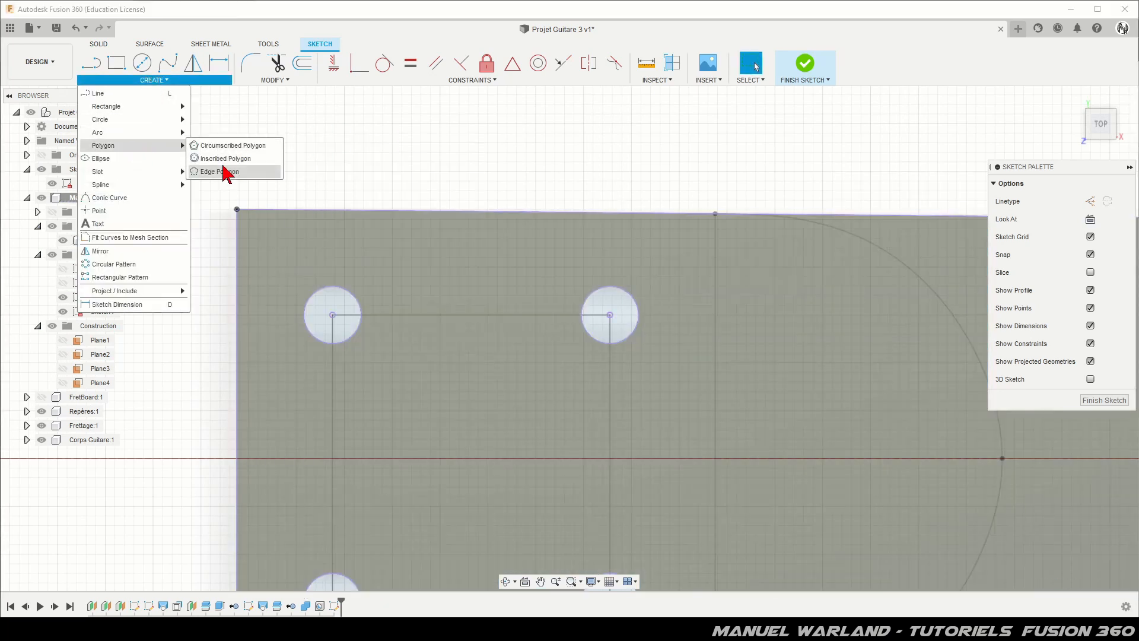
click(261, 159)
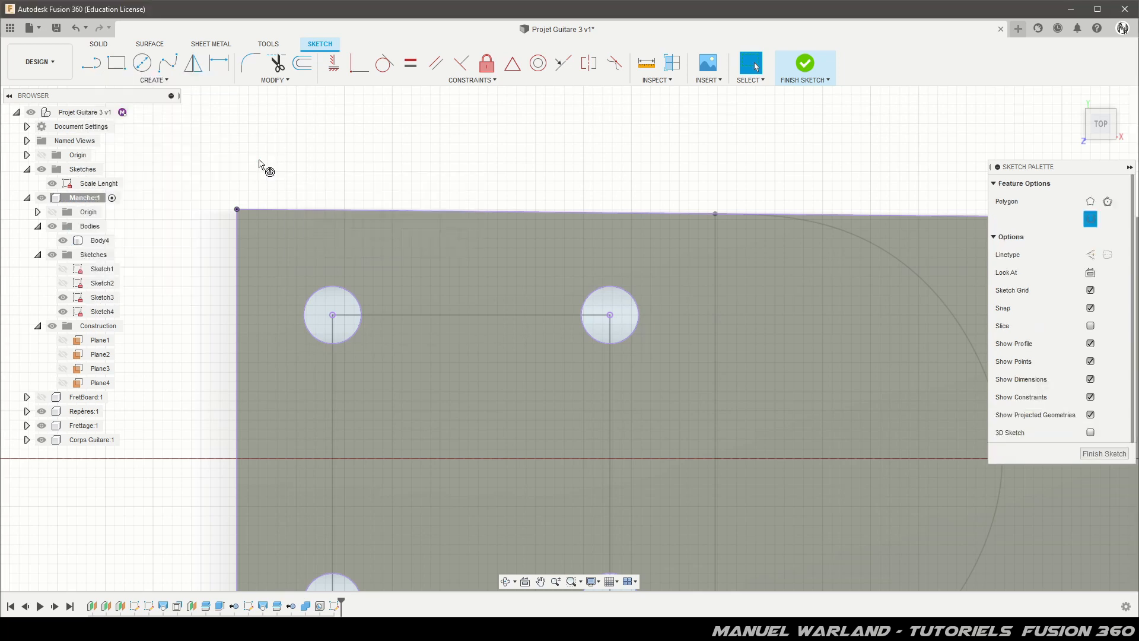
click(333, 316)
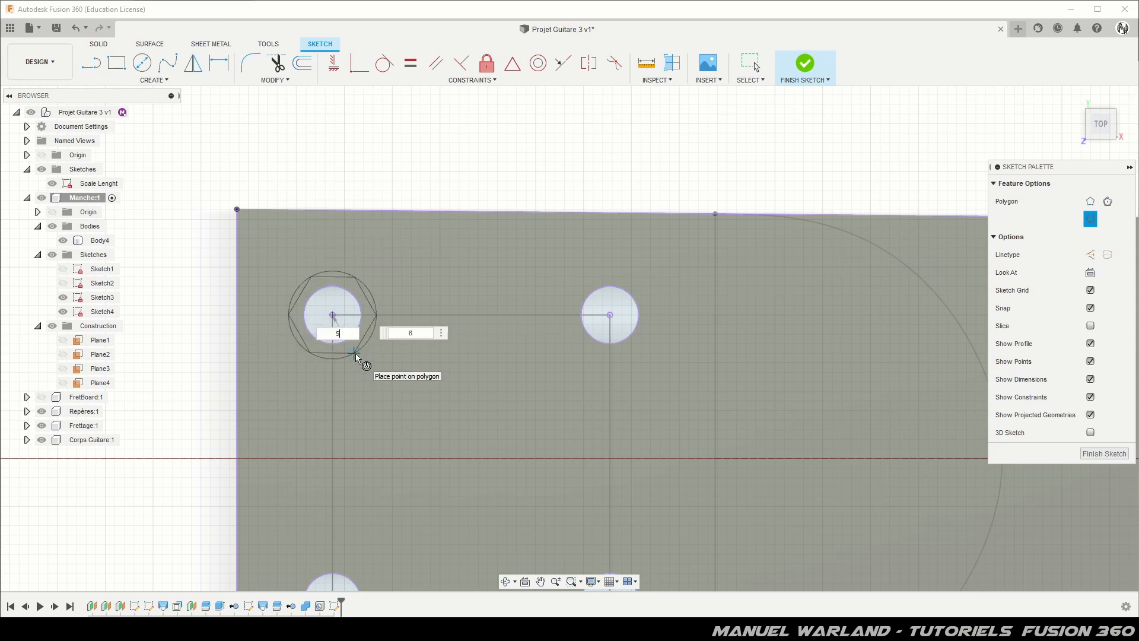
click(356, 356)
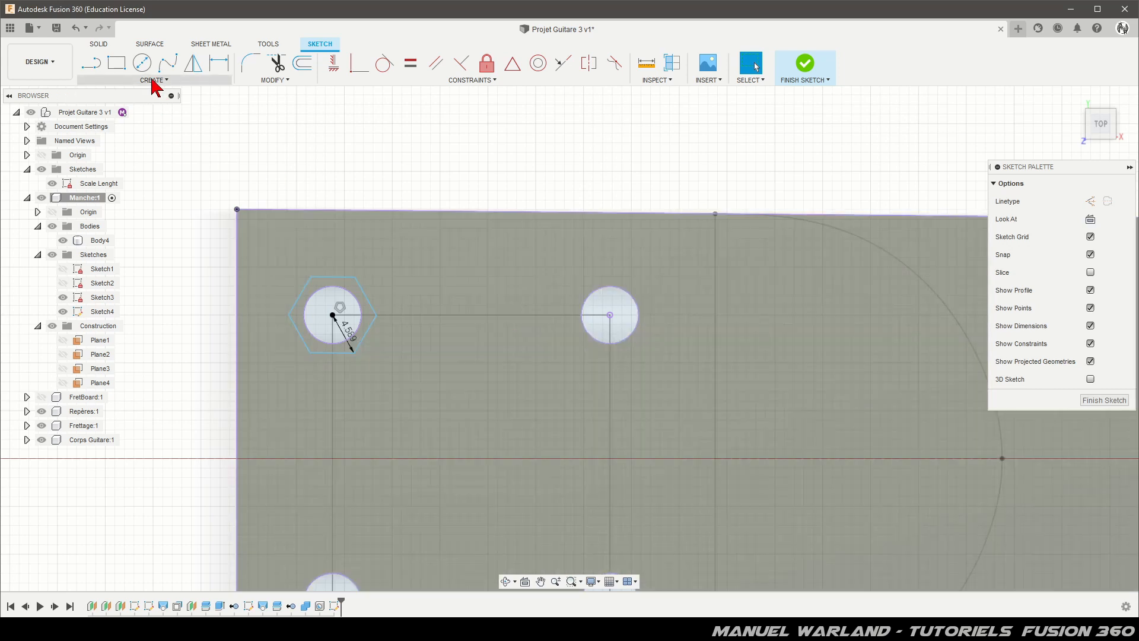
Draw a second six-sided inscribed polygon with a 6.25 mm radius, centred on the other upper hole.
right_click(283, 155)
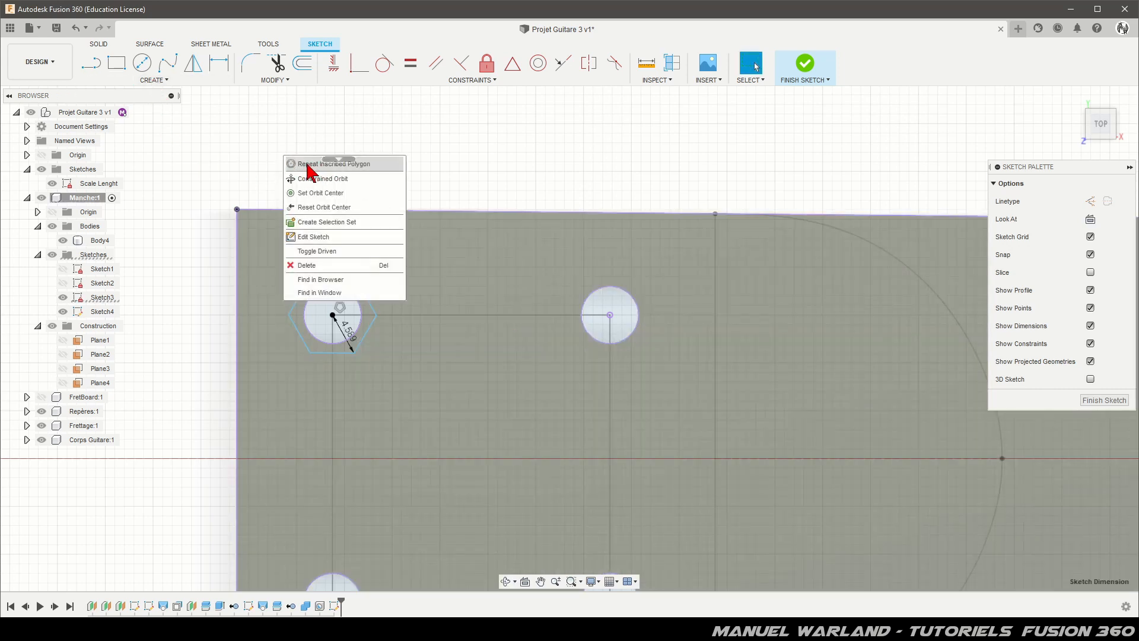
click(309, 171)
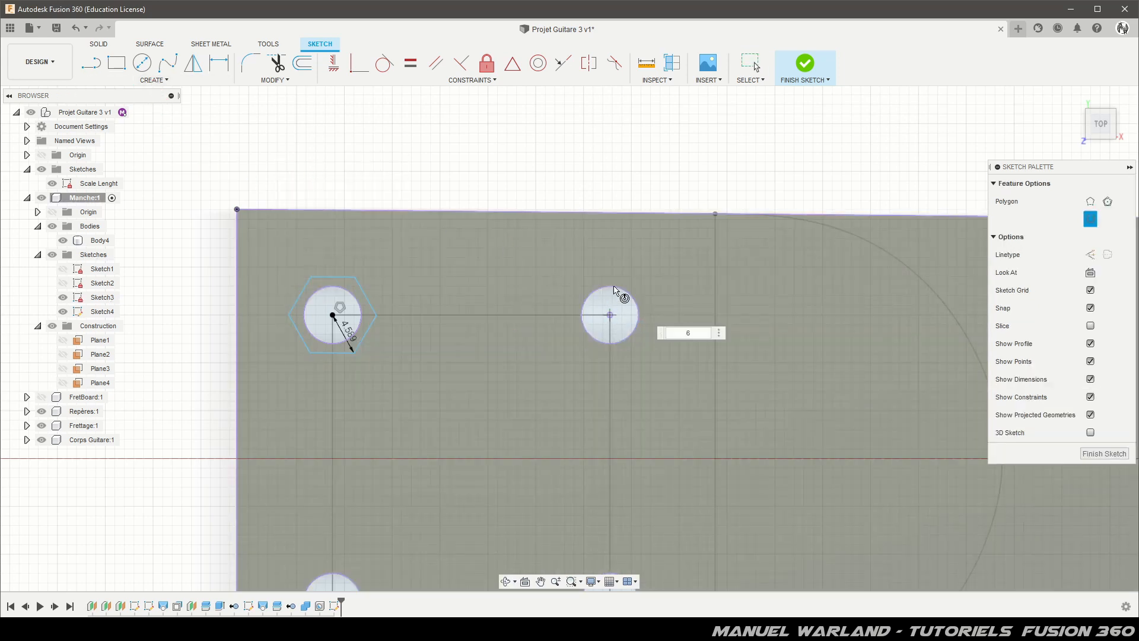
click(614, 299)
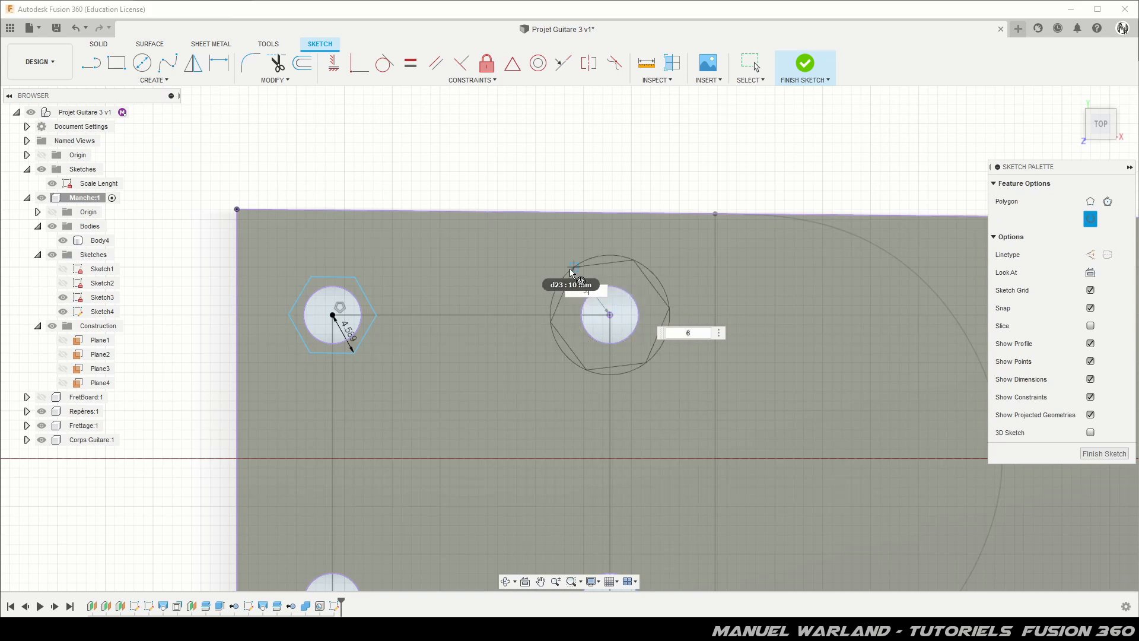
text(6.25)
key(Return)
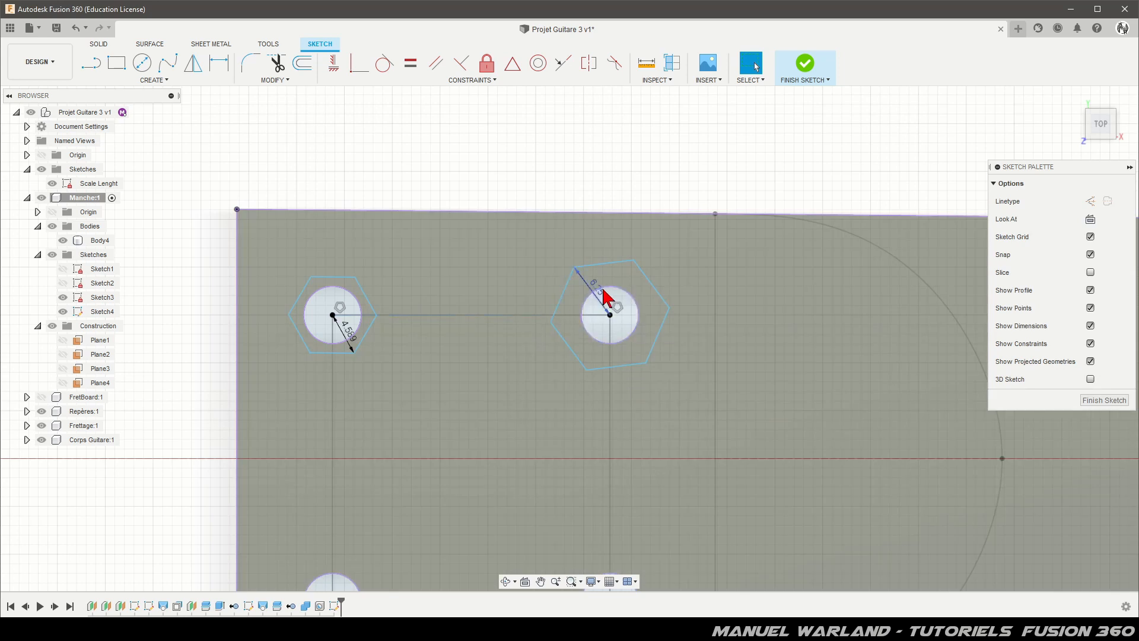
Set the second hexagon's radius to 5.7 mm.
double_click(598, 289)
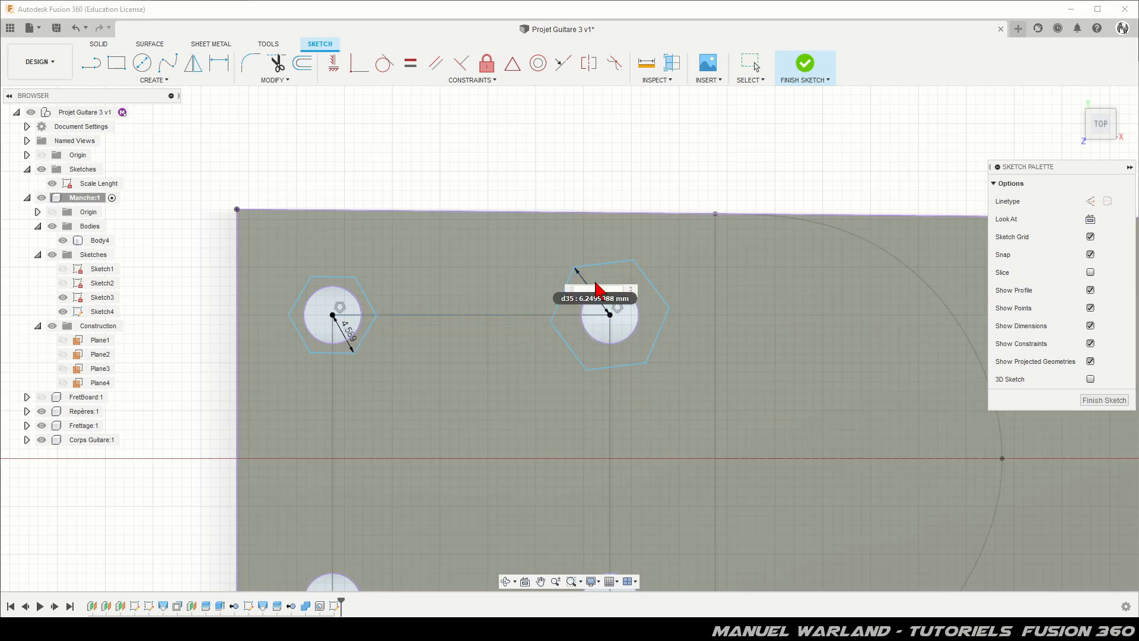
text(5.7)
key(Return)
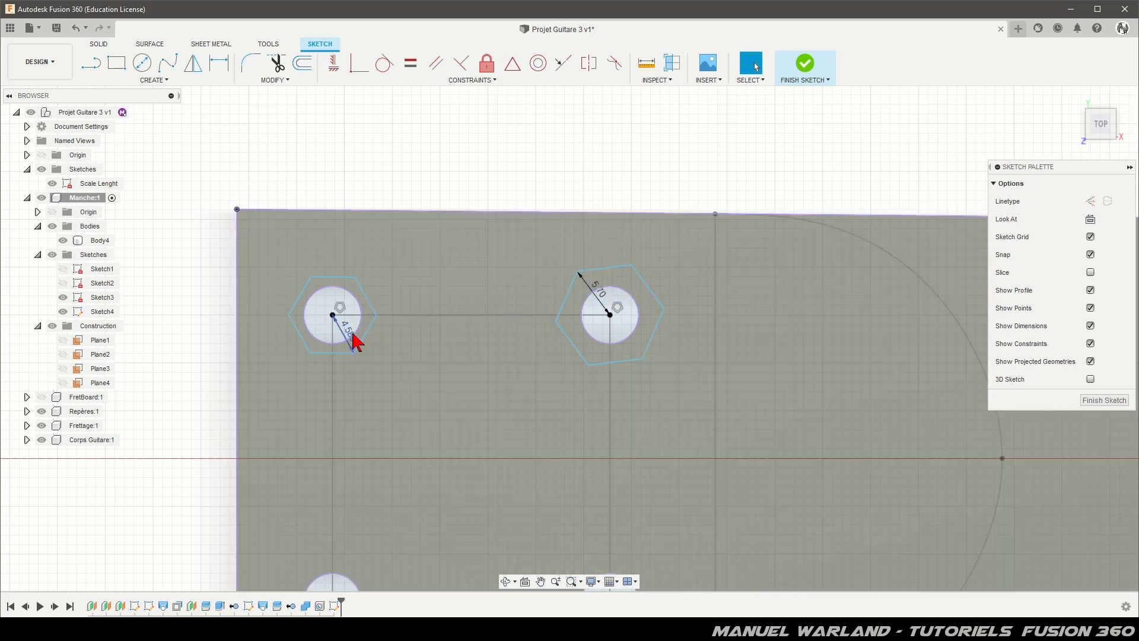
Set the radius of the hexagon around the upper hole nearest the heel end to 5.7 mm.
double_click(353, 336)
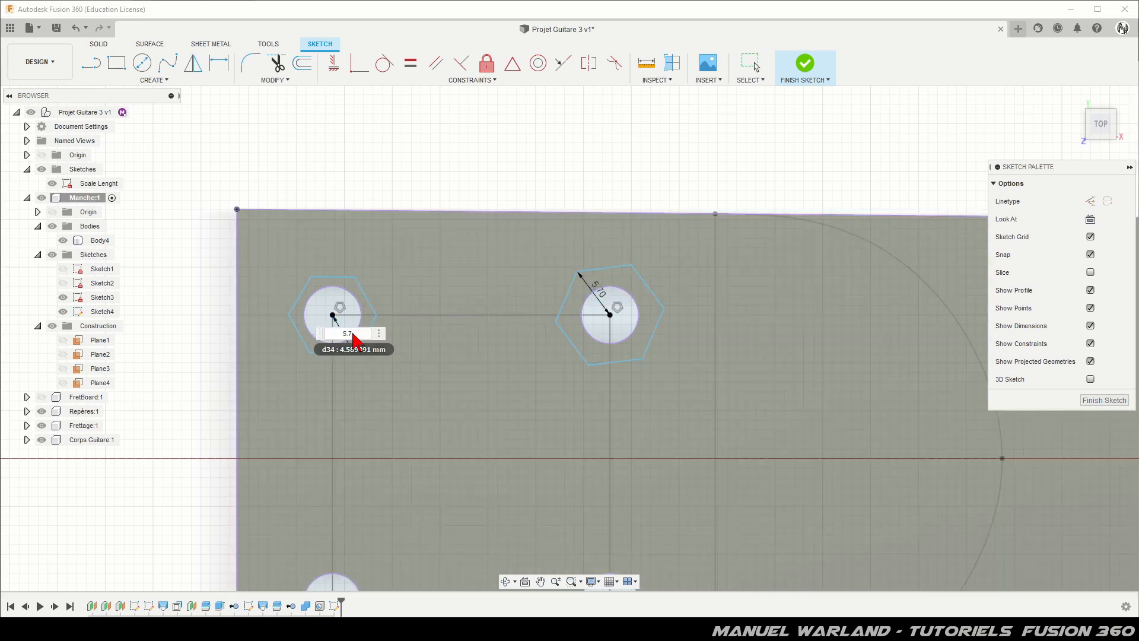
text(5.7)
key(Return)
Draw a six-sided inscribed polygon centred on the lower hole nearest the heel end and set its radius to 5.7 mm.
scroll(463, 190, down, 2)
scroll(459, 182, down, 1)
scroll(458, 475, up, 2)
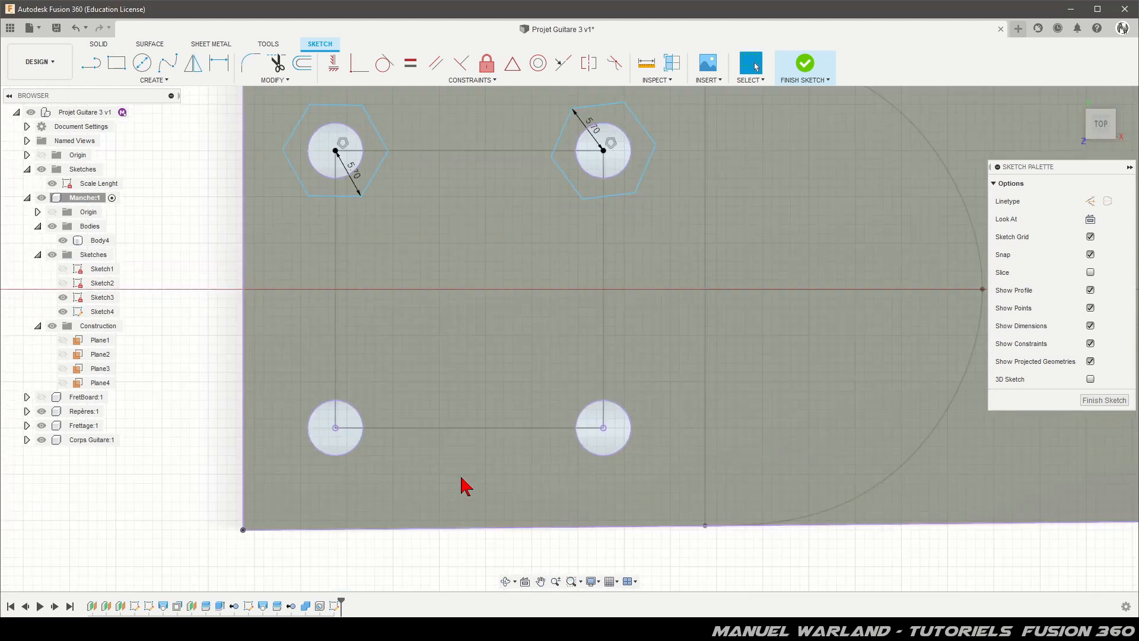
right_click(169, 385)
click(196, 397)
click(335, 428)
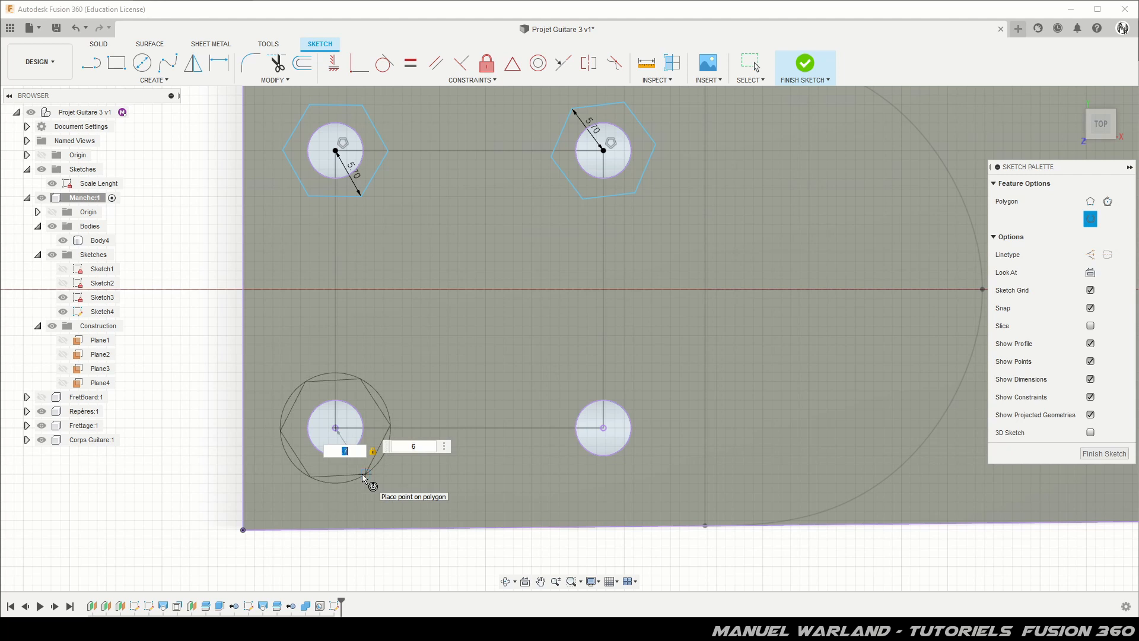
click(362, 473)
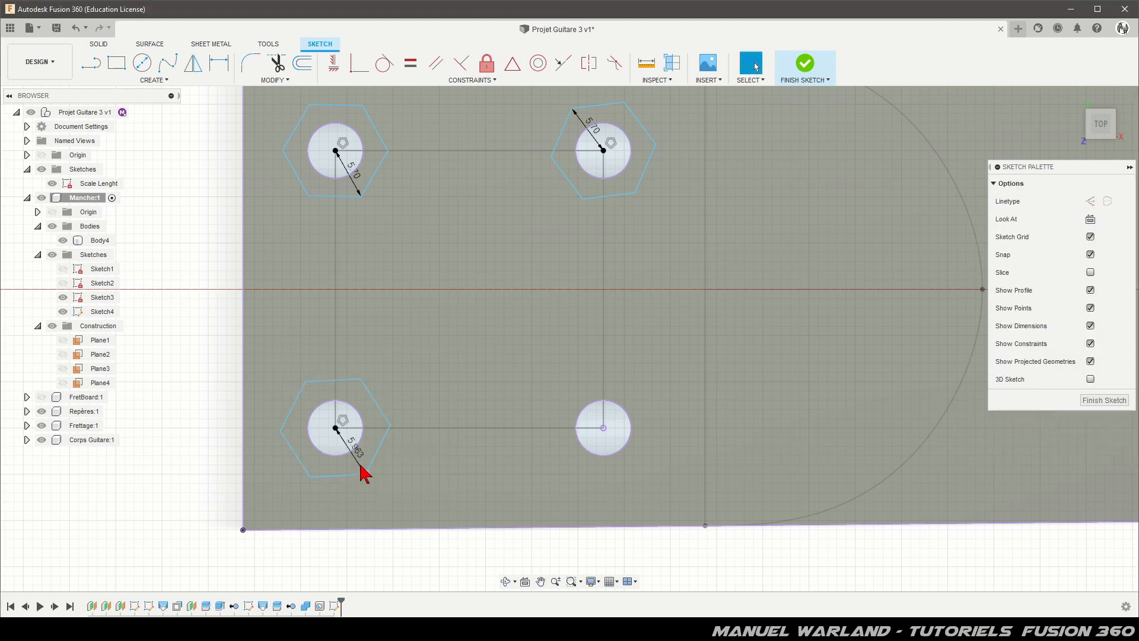
double_click(358, 454)
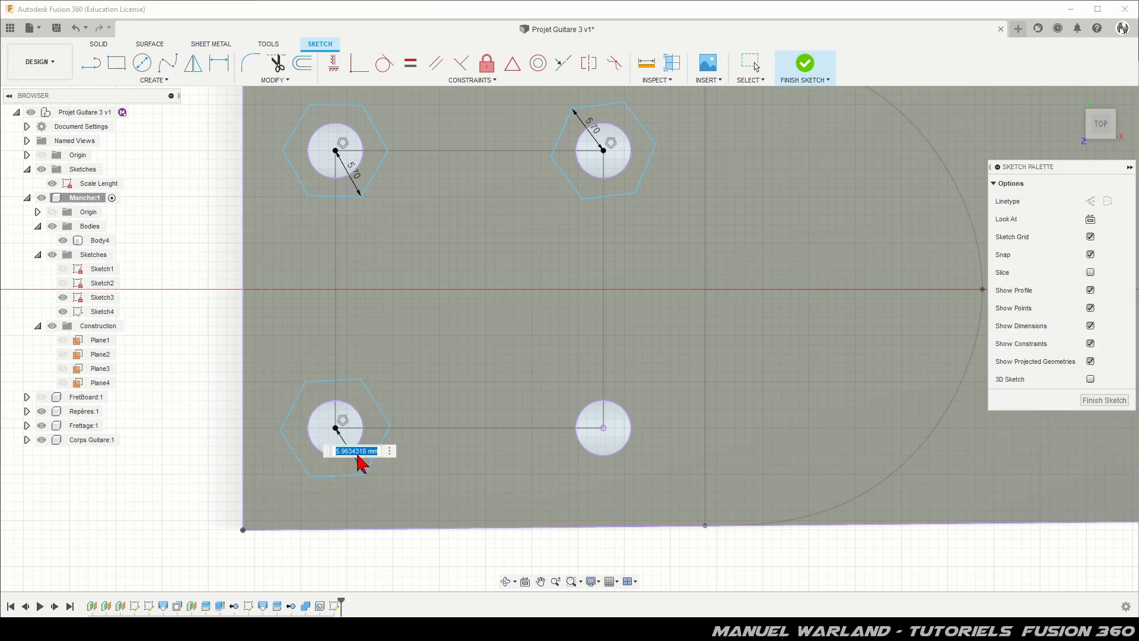
text(5.7)
key(Return)
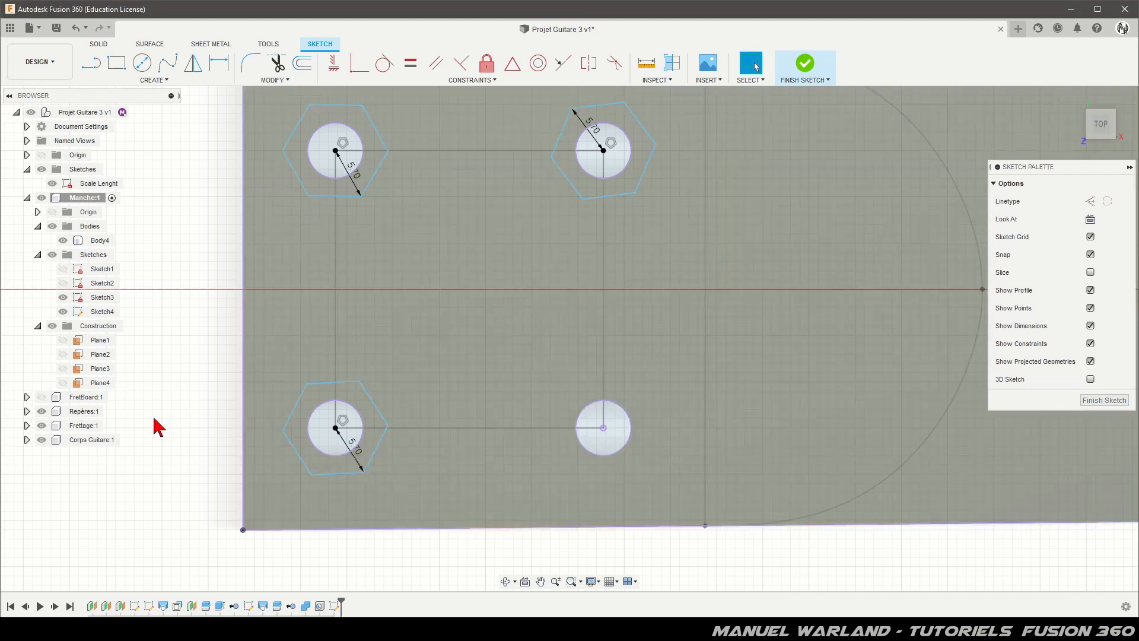
Draw a six-sided inscribed polygon with a 5.7 mm radius, centred on the remaining lower hole.
right_click(170, 443)
click(211, 454)
click(603, 428)
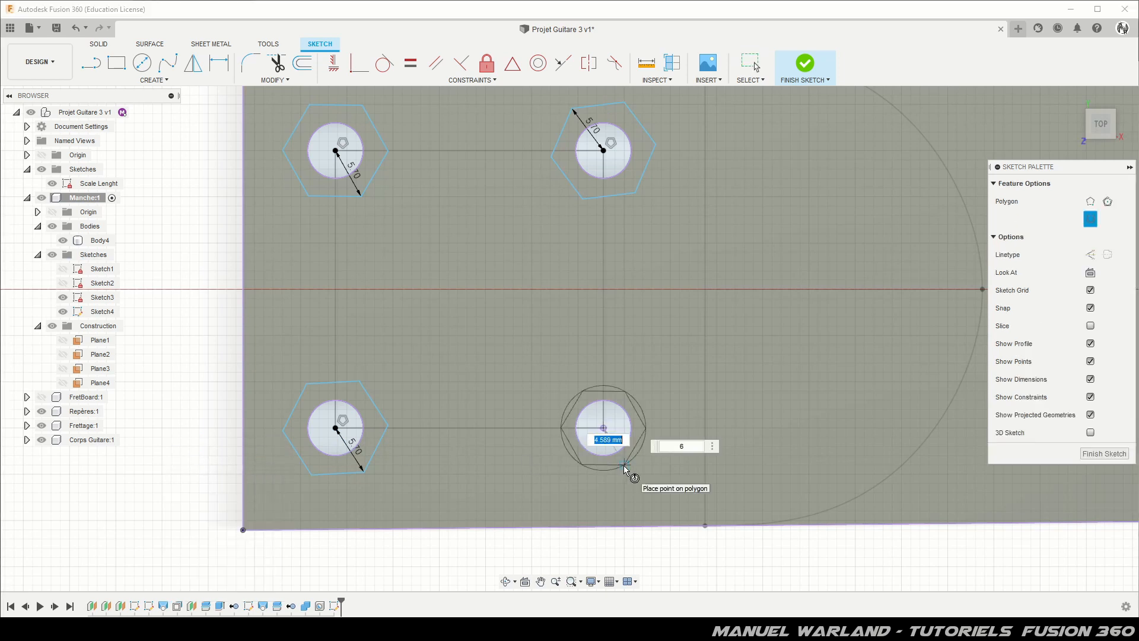
text(5.7)
key(Return)
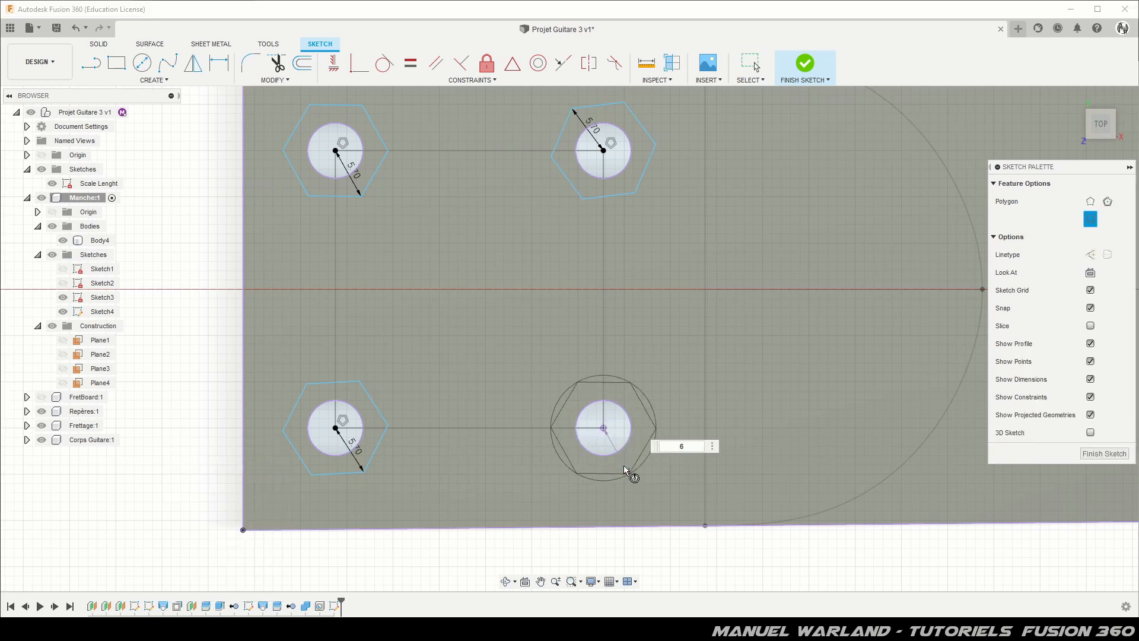
key(Escape)
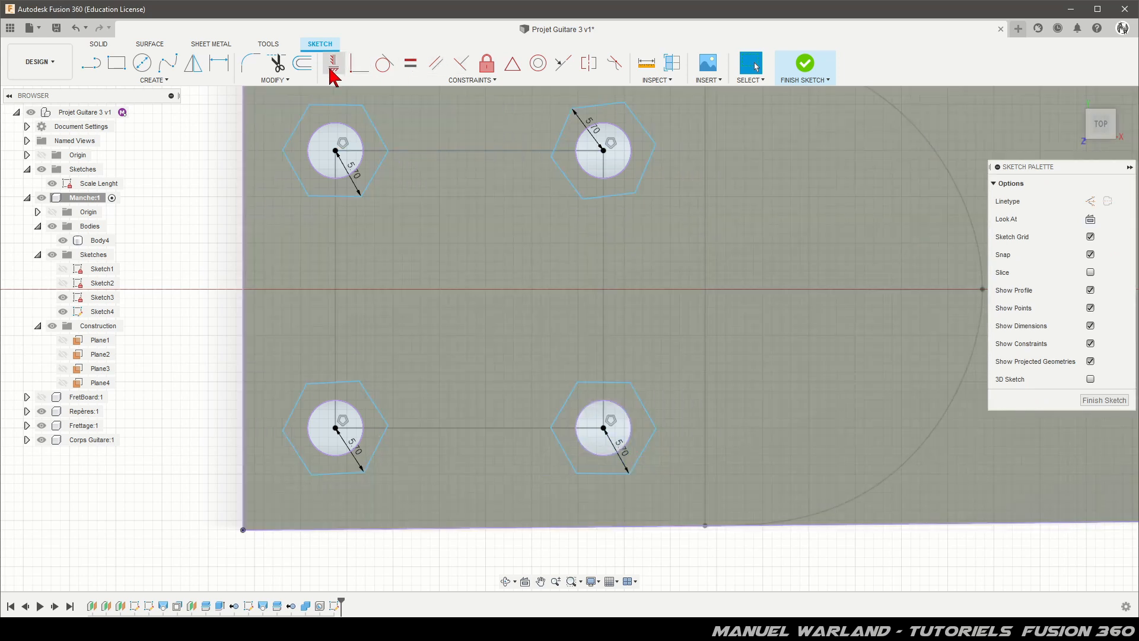
Constrain one near-horizontal side of each of the four hexagons to be horizontal, and finish the sketch.
click(333, 62)
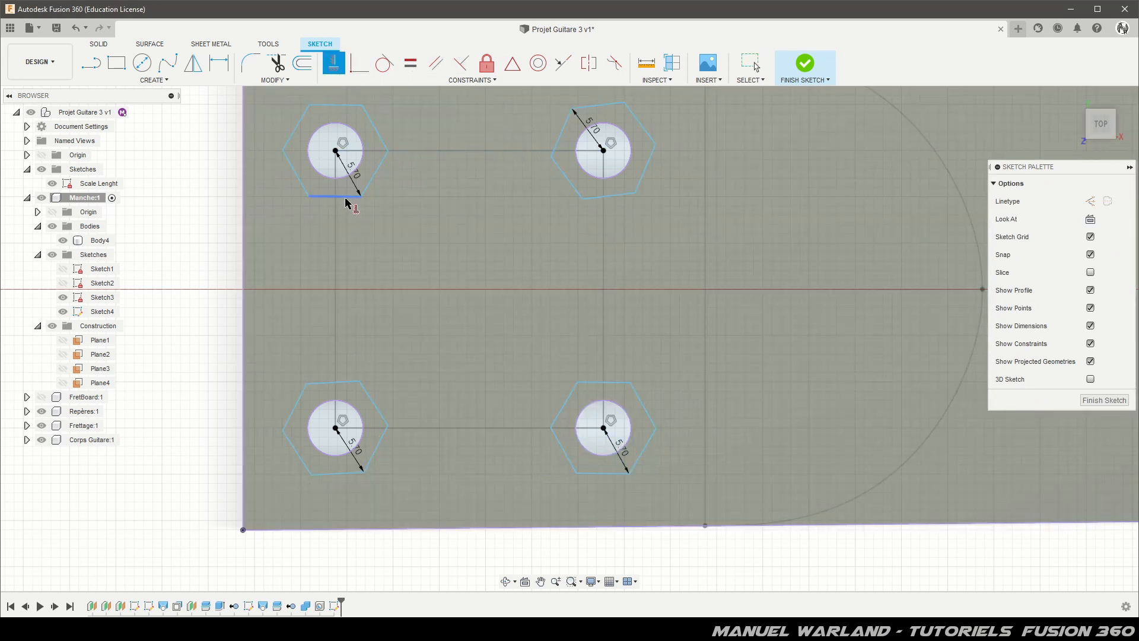
click(345, 195)
click(621, 197)
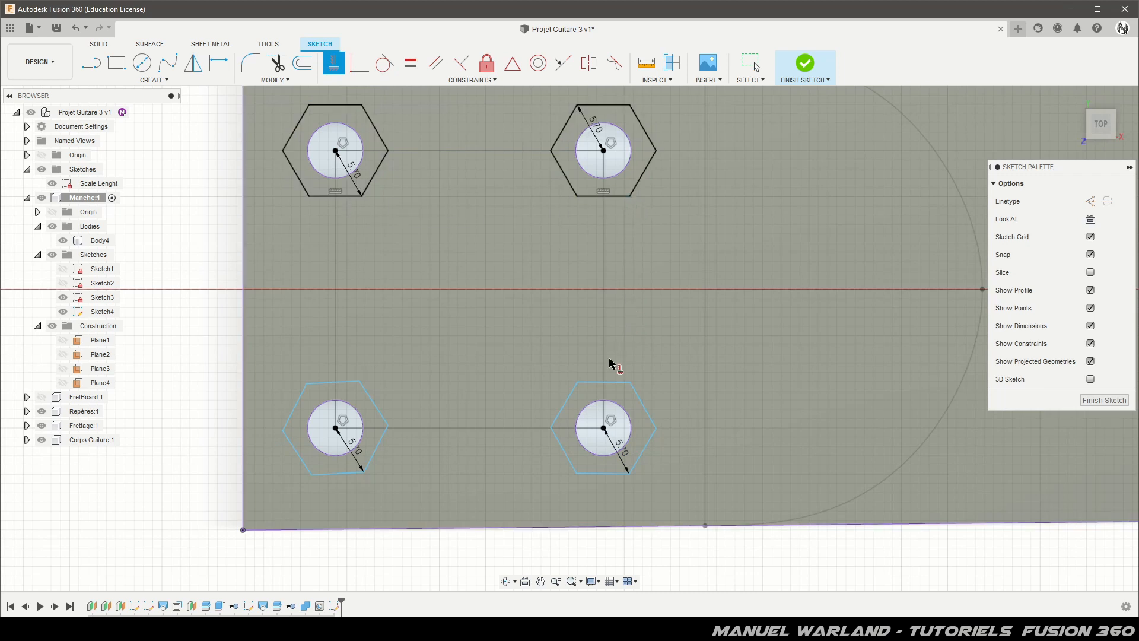
click(612, 382)
click(337, 383)
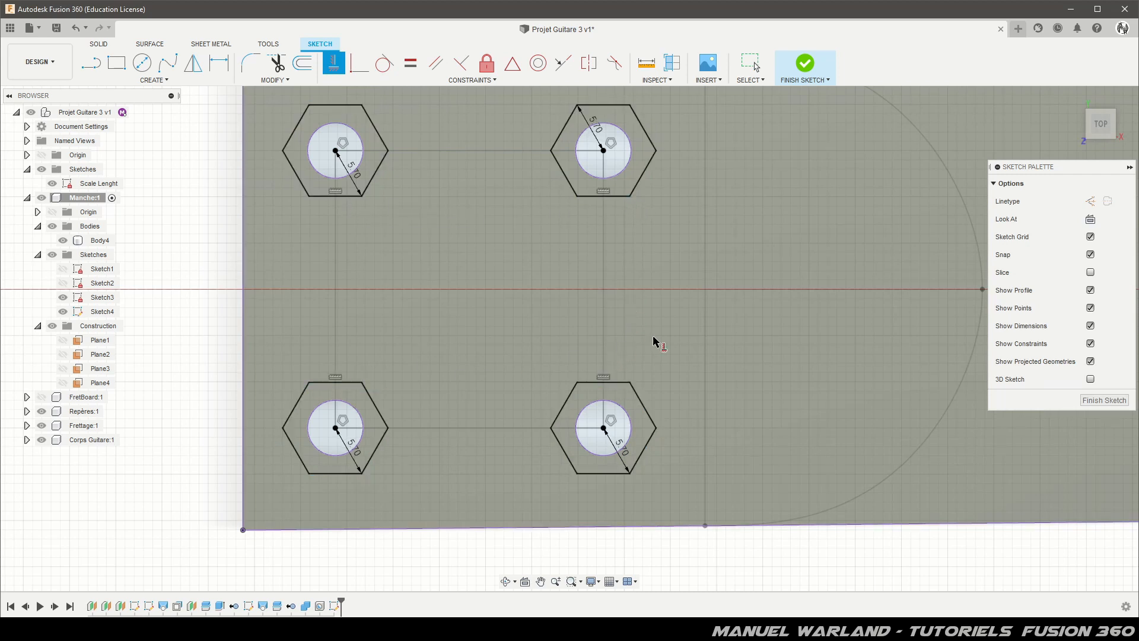
click(1098, 402)
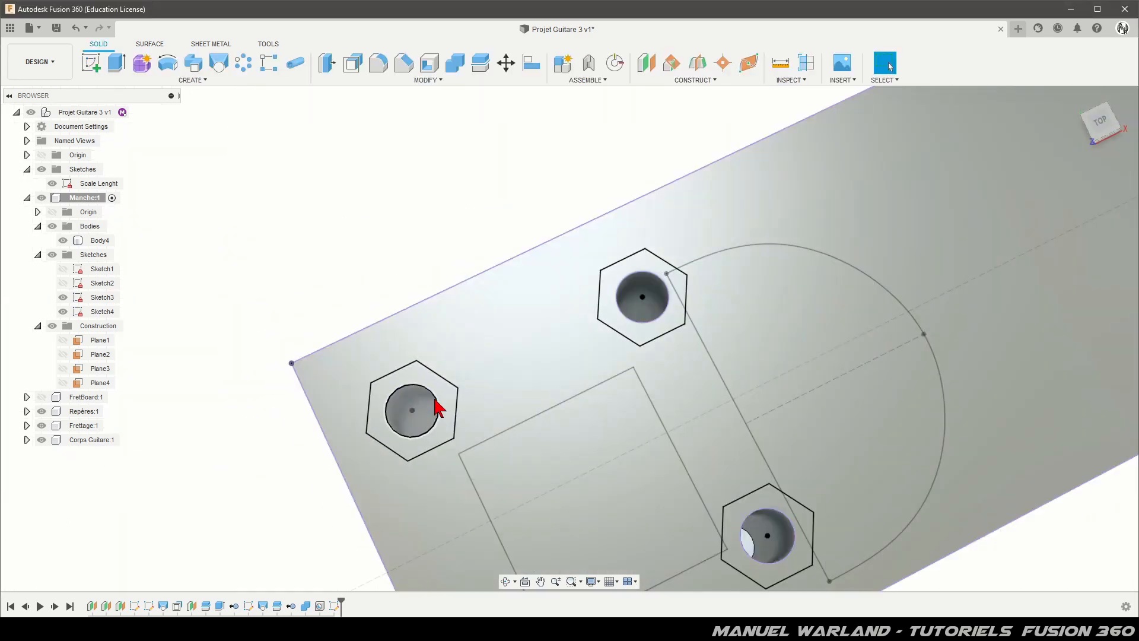
Extrude the four hexagonal ring profiles around the holes down into the neck to cut nut pockets.
click(126, 64)
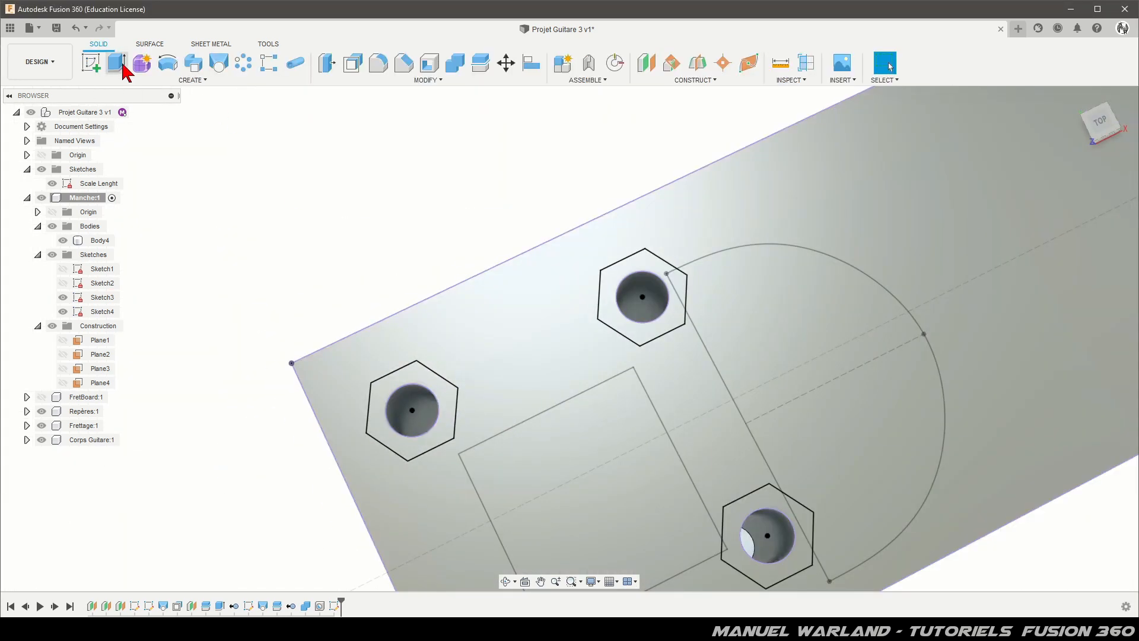
click(448, 393)
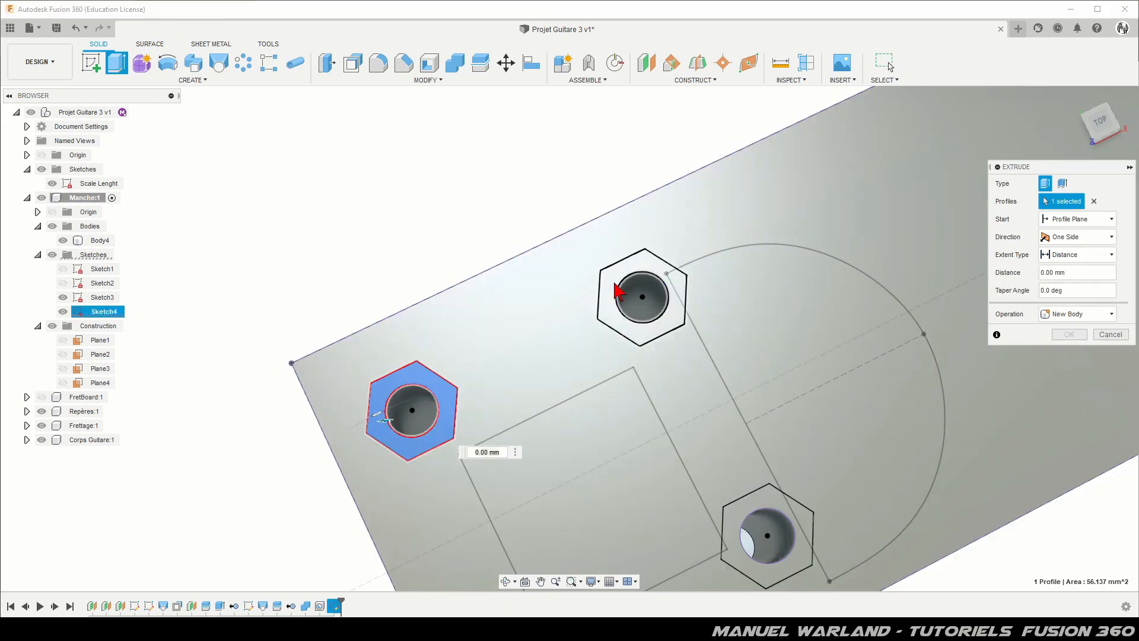
click(611, 294)
click(795, 514)
shift+middle_drag(712, 349, 519, 138)
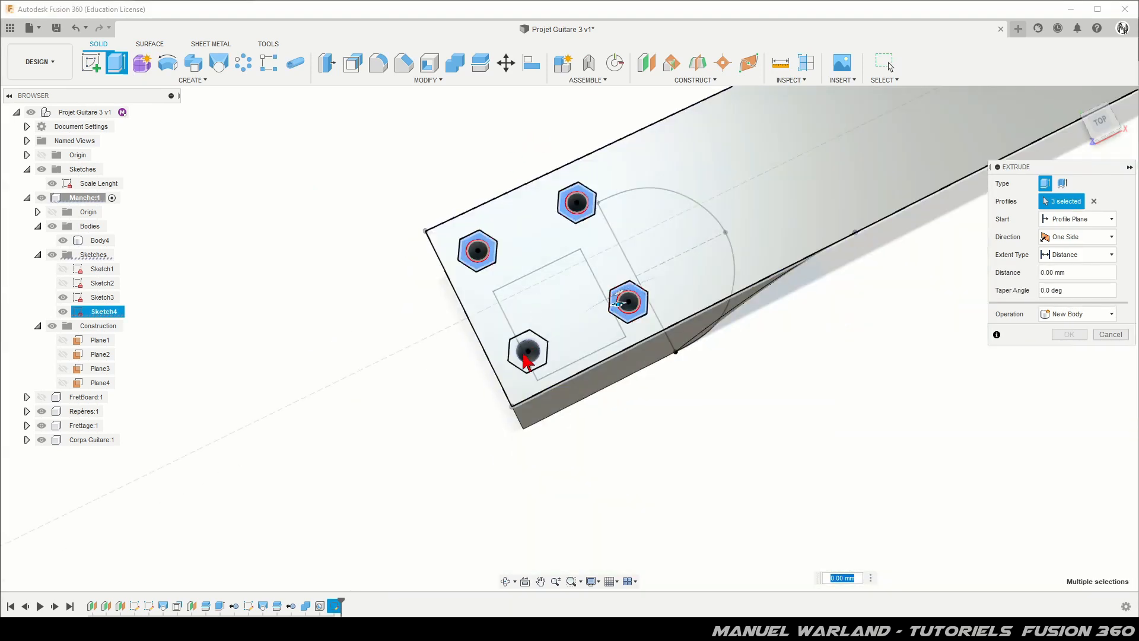
click(527, 370)
scroll(527, 370, up, 5)
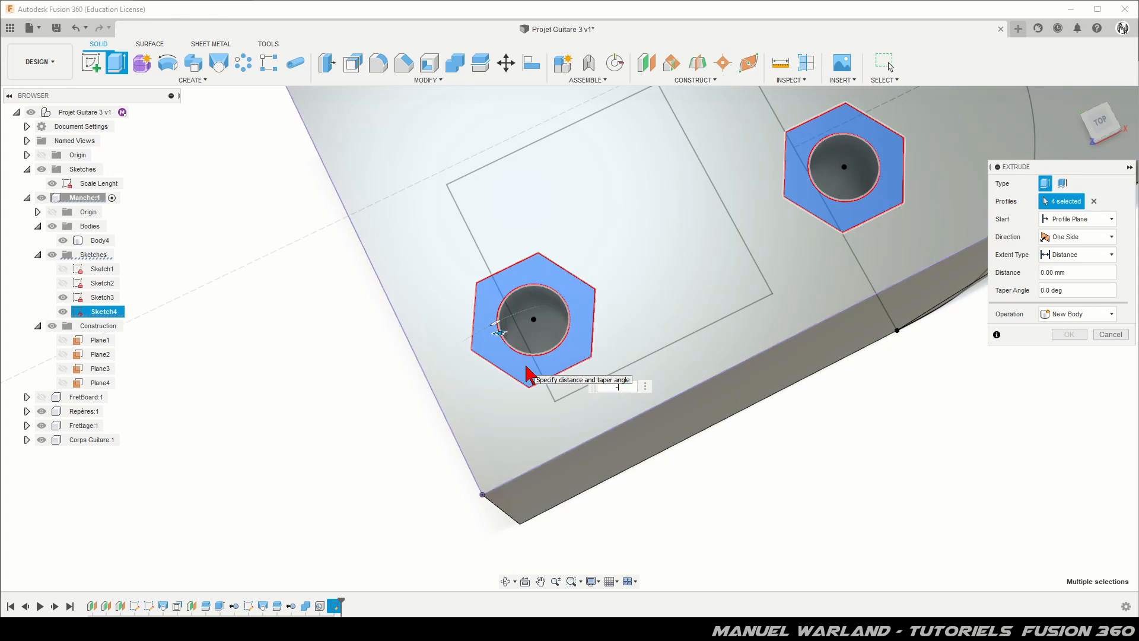
key(Return)
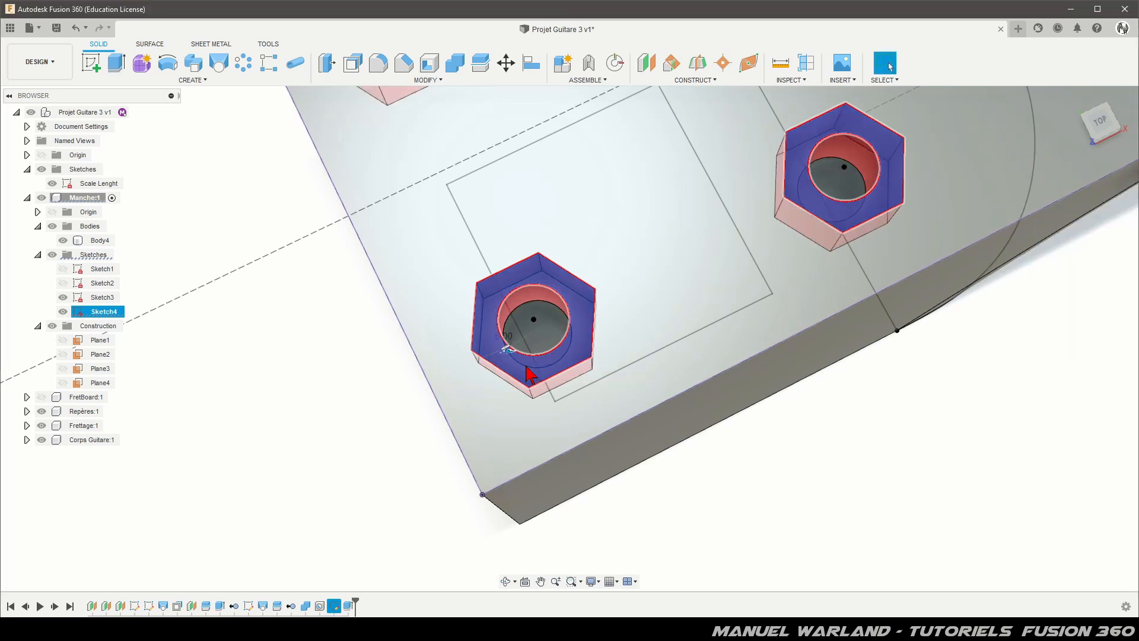
Hide Sketch3 of the neck component.
scroll(516, 419, down, 5)
shift+middle_drag(516, 419, 468, 390)
click(468, 389)
shift+middle_drag(387, 313, 370, 264)
click(62, 297)
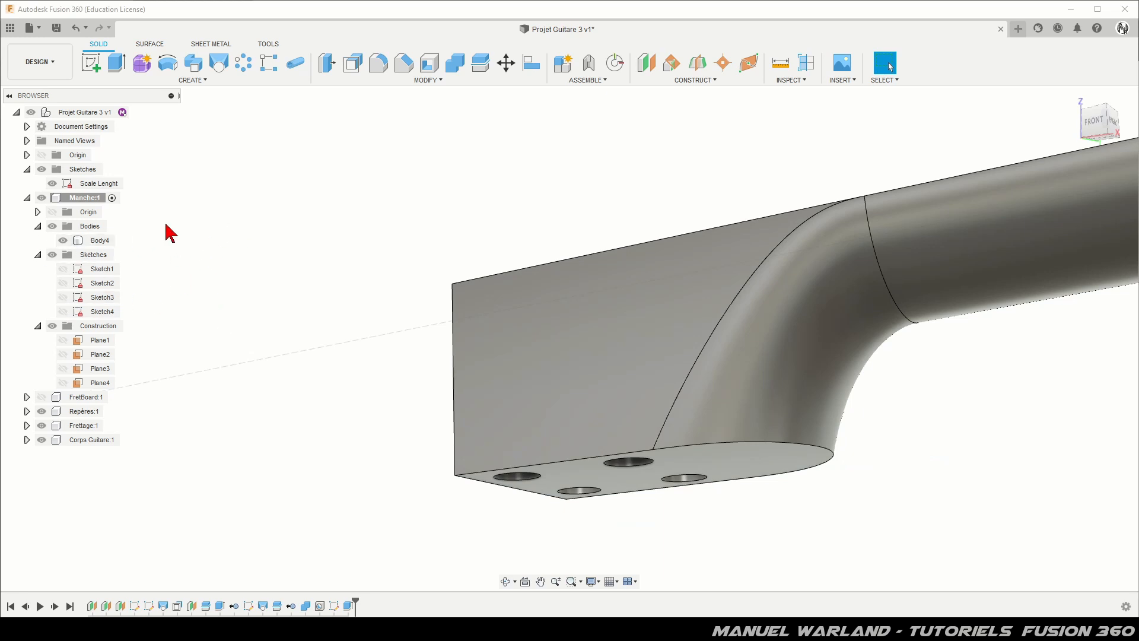
Create a construction plane offset -23.5 mm from the underside face of the neck heel.
scroll(135, 219, down, 3)
shift+middle_drag(180, 248, 190, 196)
click(368, 305)
click(361, 310)
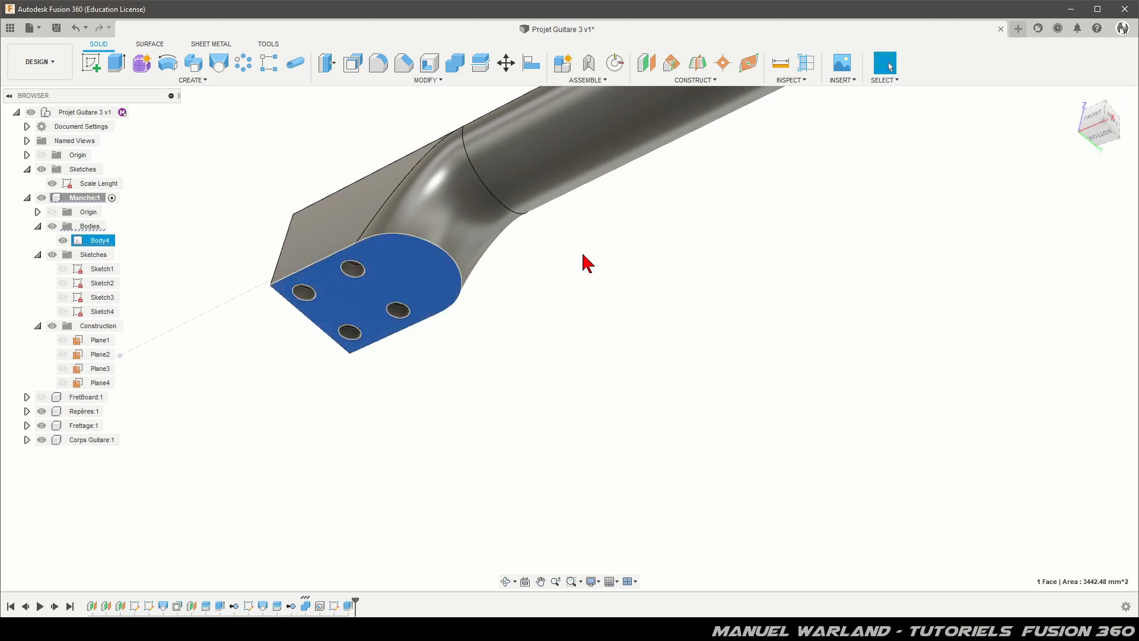
click(646, 62)
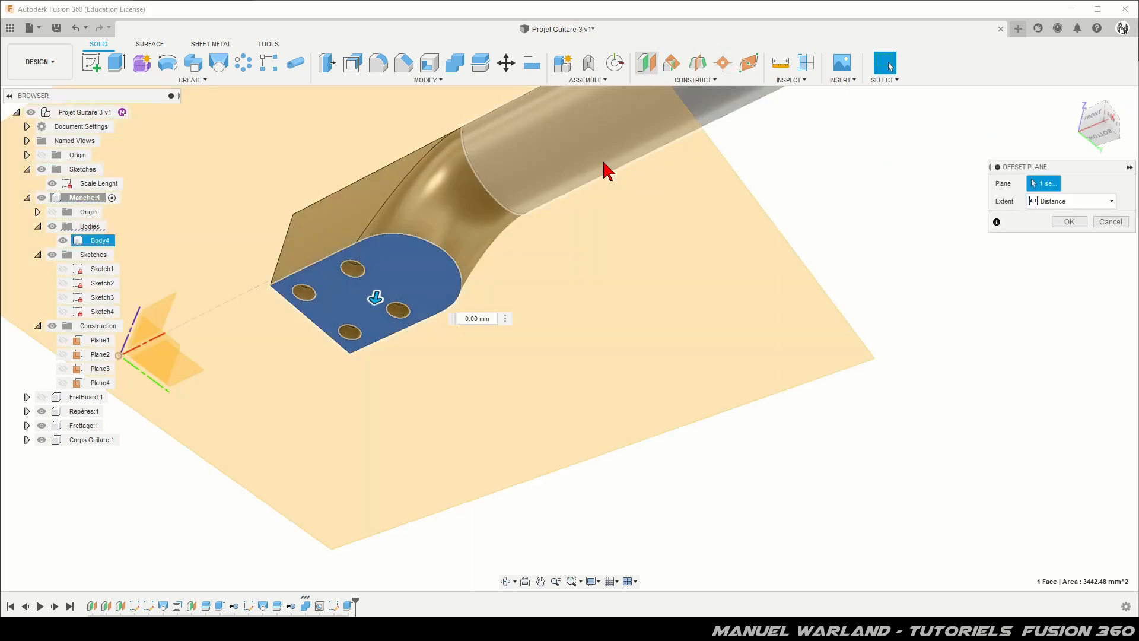
text(-23)
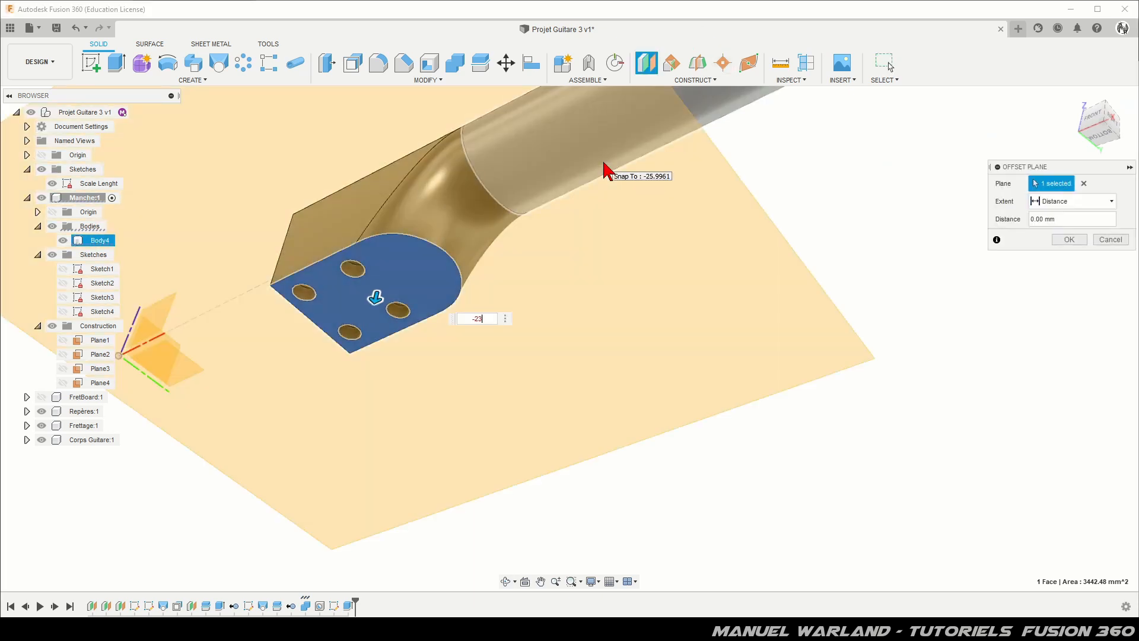
text(5)
key(Return)
Split the neck body using the new offset plane through the heel as the splitting tool.
shift+middle_drag(537, 277, 562, 330)
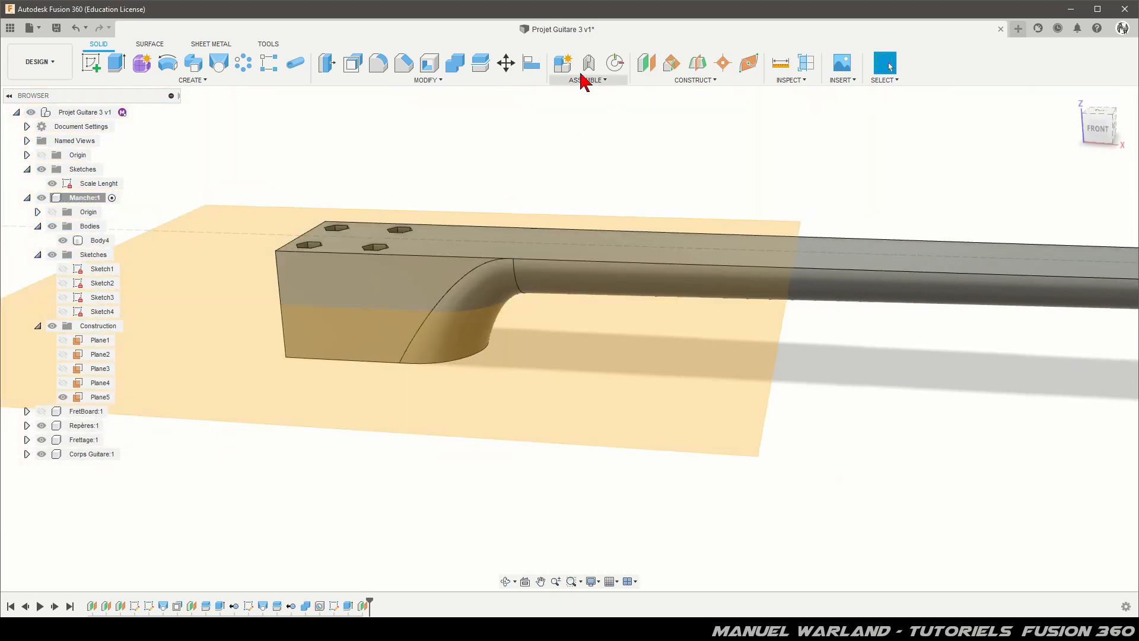
click(480, 63)
click(871, 271)
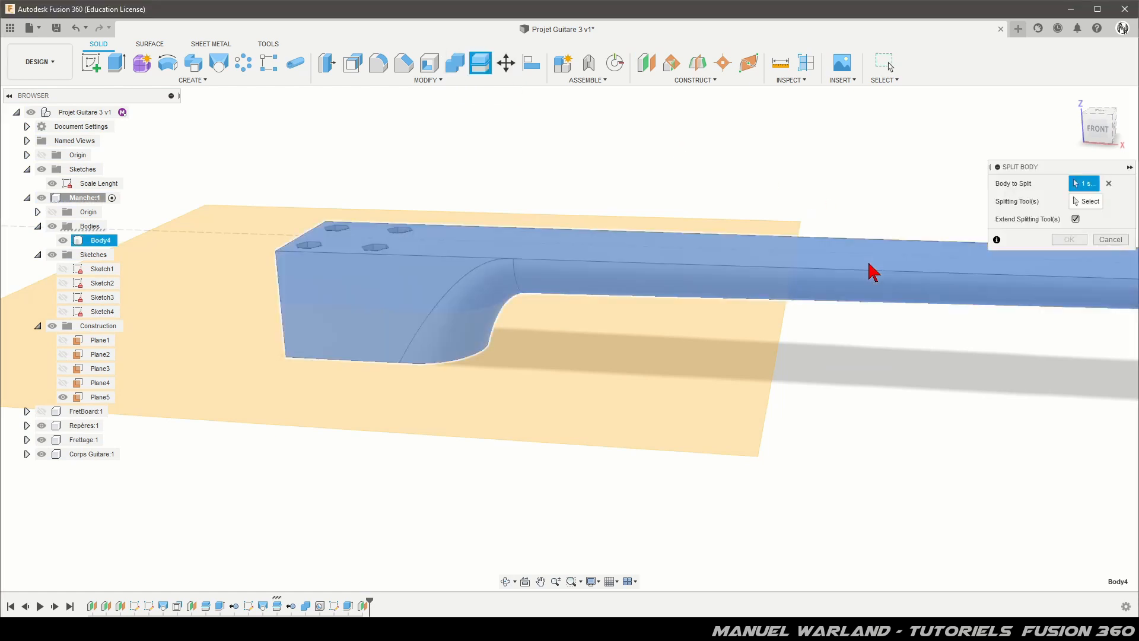
click(1084, 202)
click(653, 415)
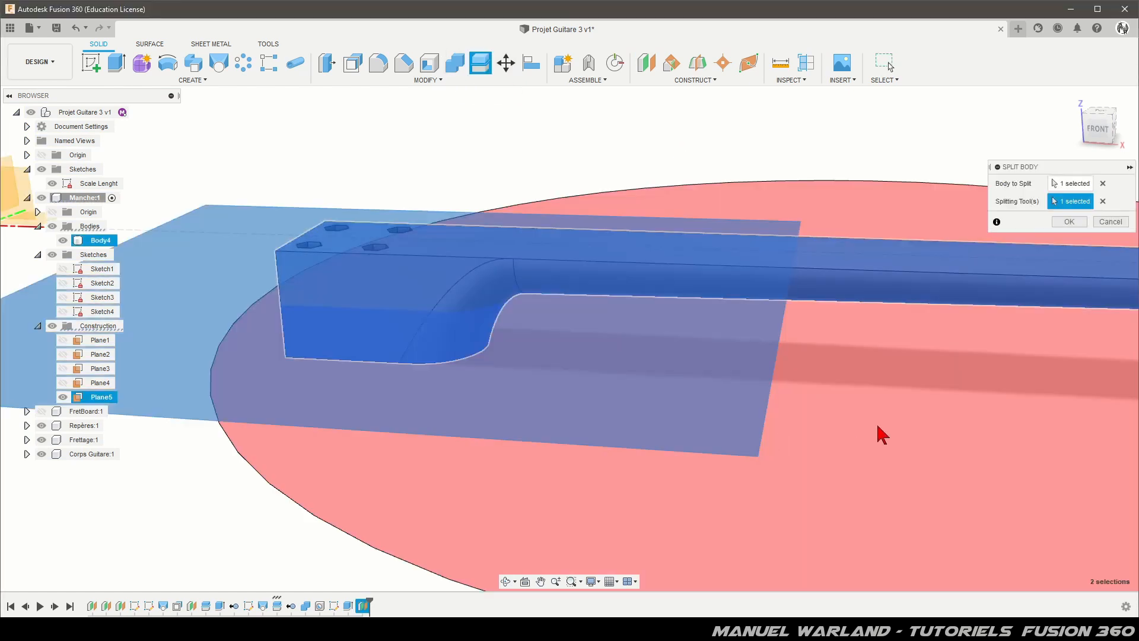
click(1069, 223)
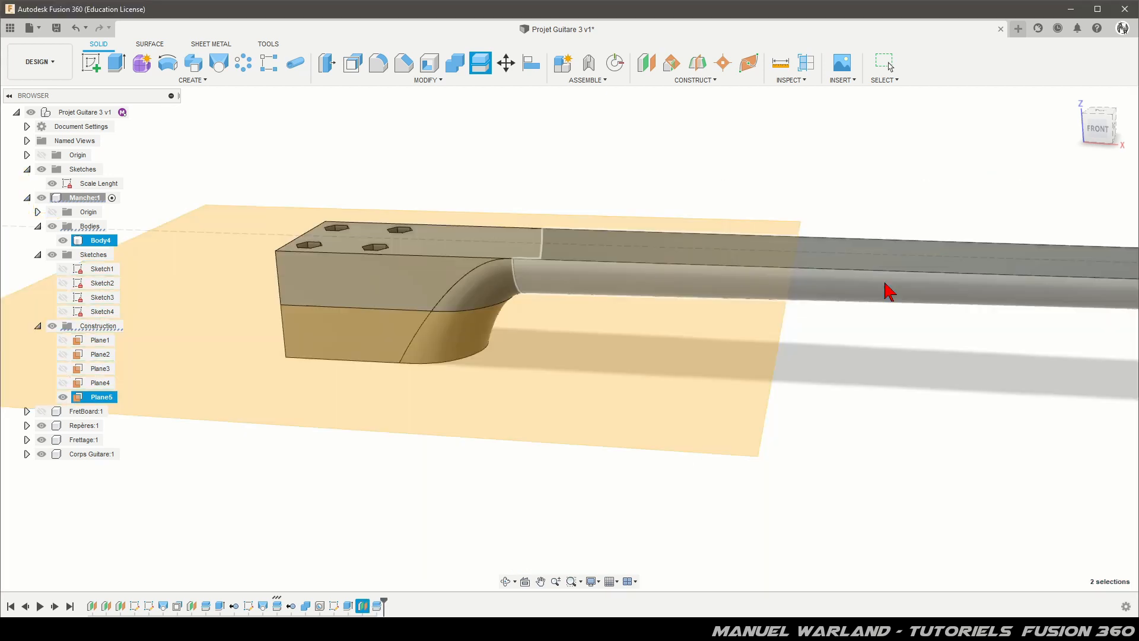
Hide the offset plane that was used to split the neck heel.
shift+middle_drag(625, 554, 613, 518)
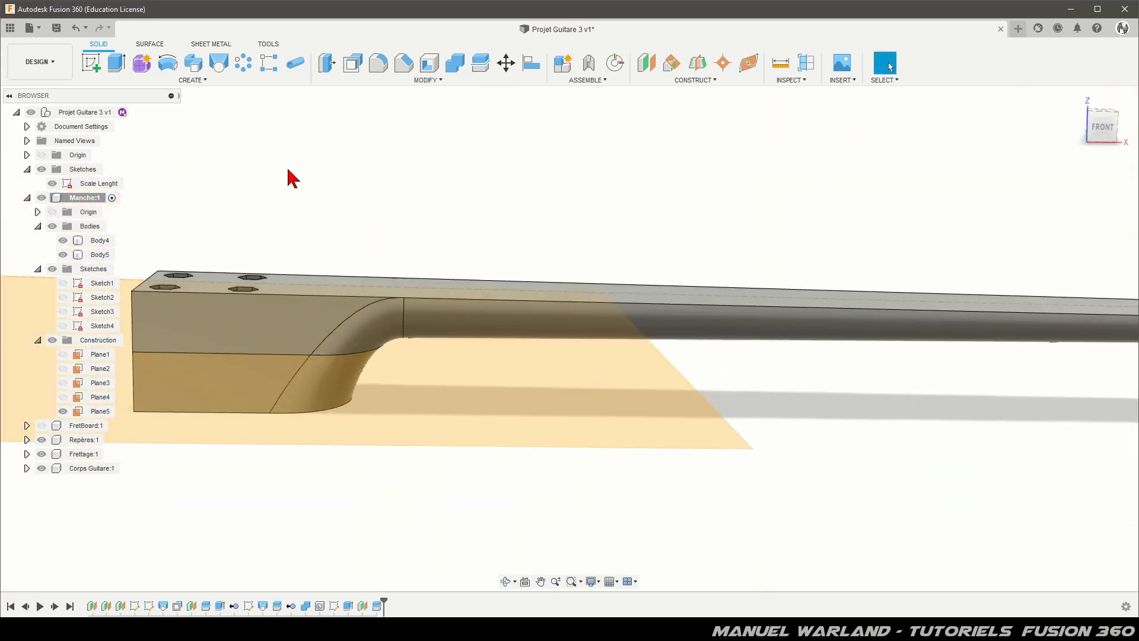
click(63, 412)
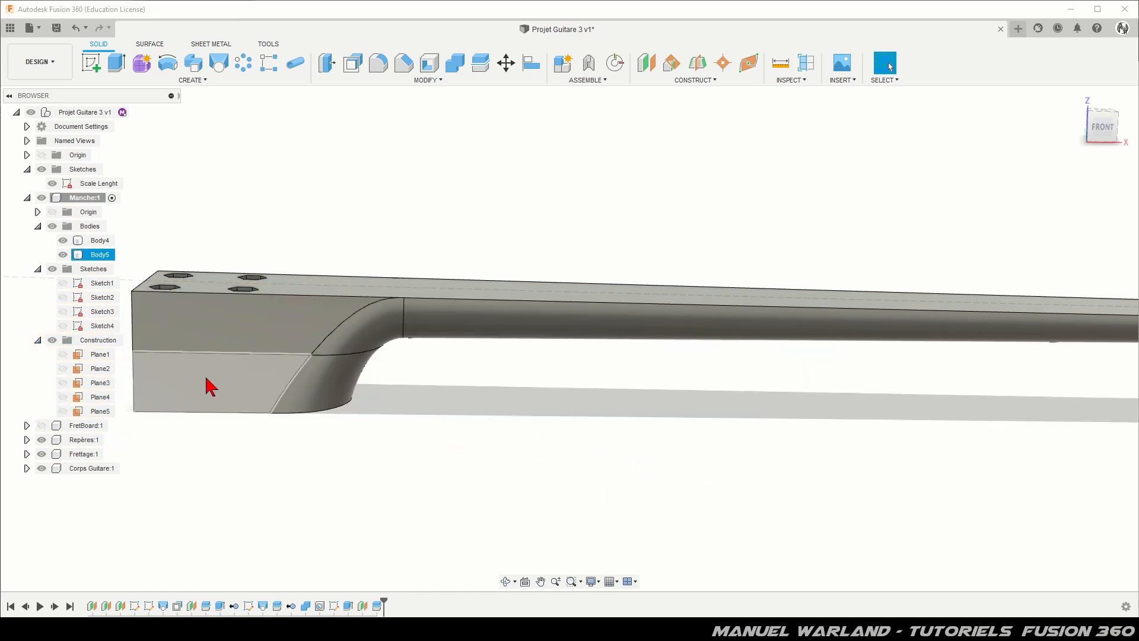
click(347, 391)
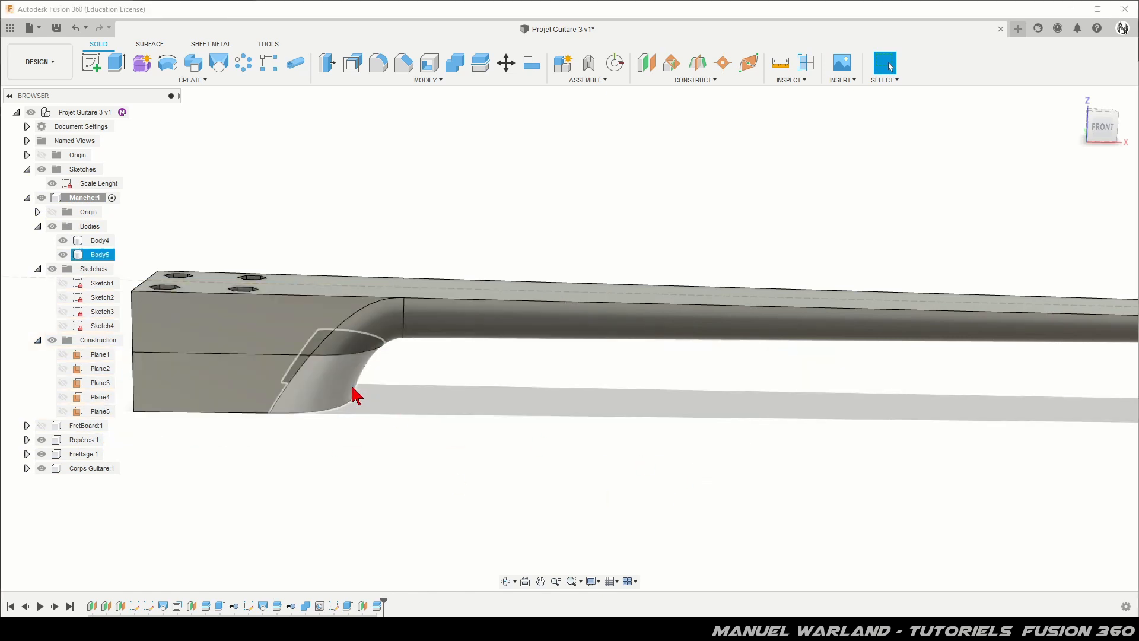
click(516, 425)
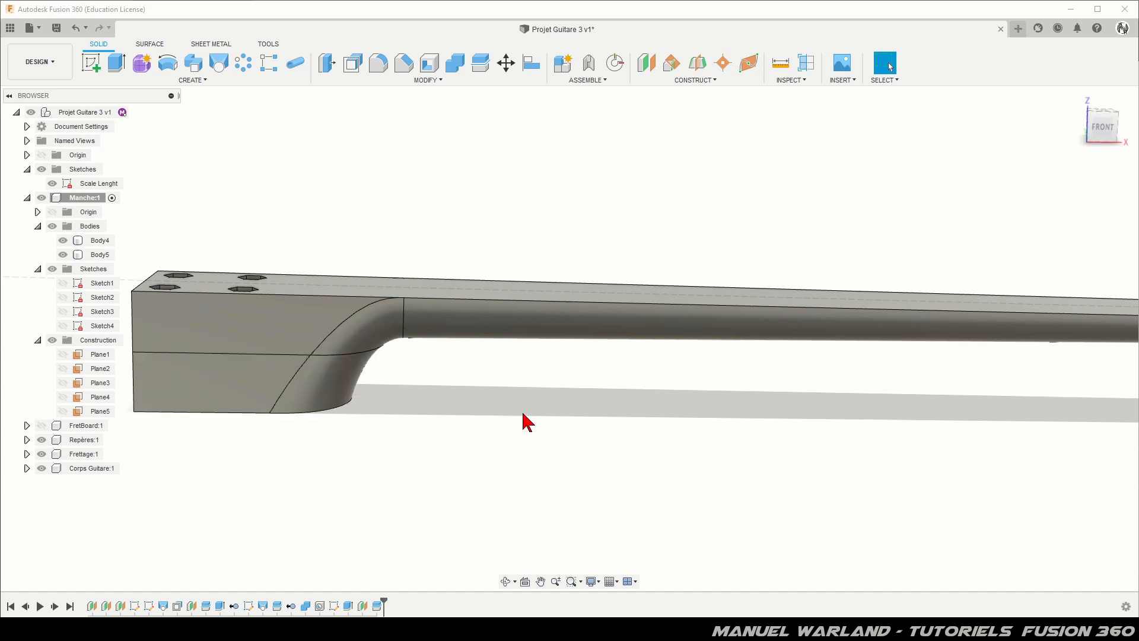
scroll(687, 444, down, 2)
mouse_move(410, 458)
shift+middle_down()
mouse_move(445, 382)
mouse_move(422, 457)
mouse_move(399, 470)
shift+middle_up()
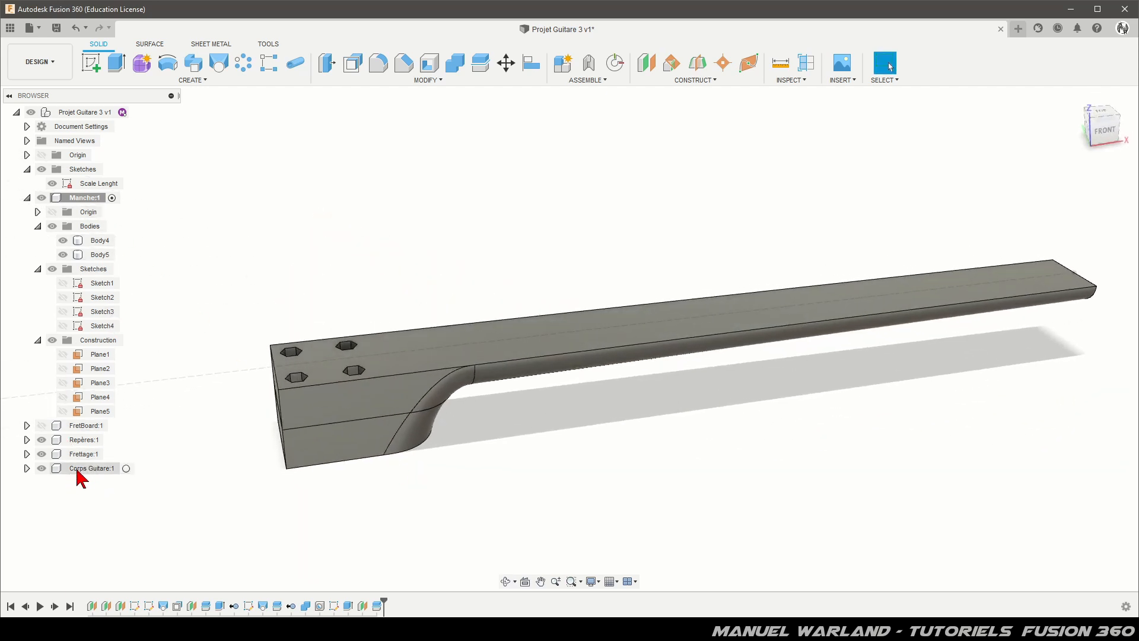
shift+middle_drag(302, 473, 338, 498)
click(321, 488)
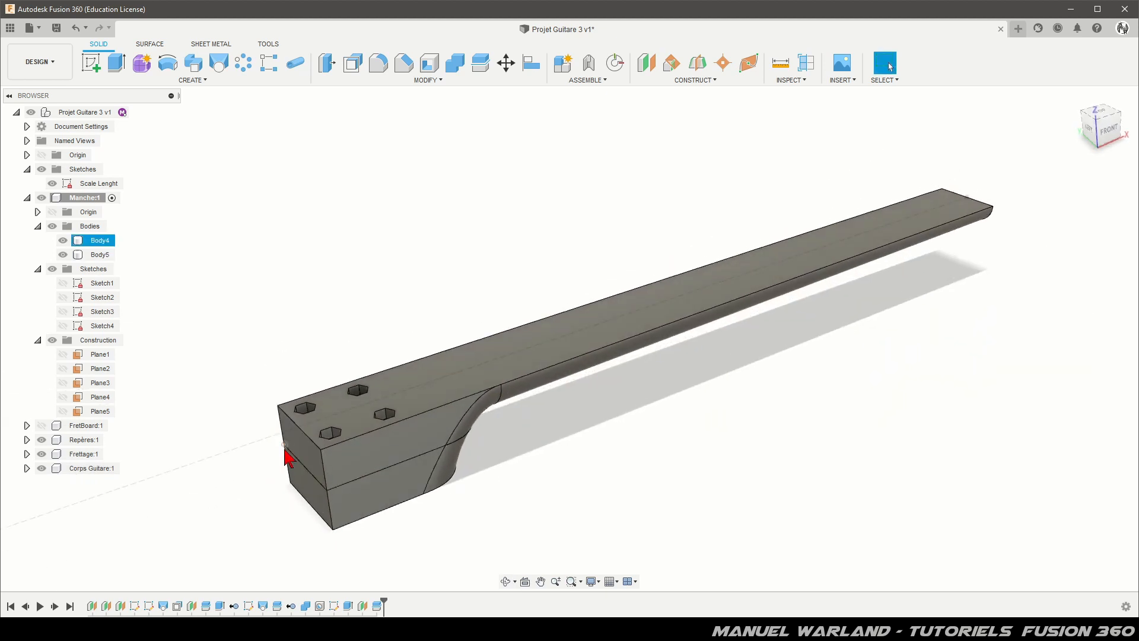
shift+middle_drag(542, 485, 478, 496)
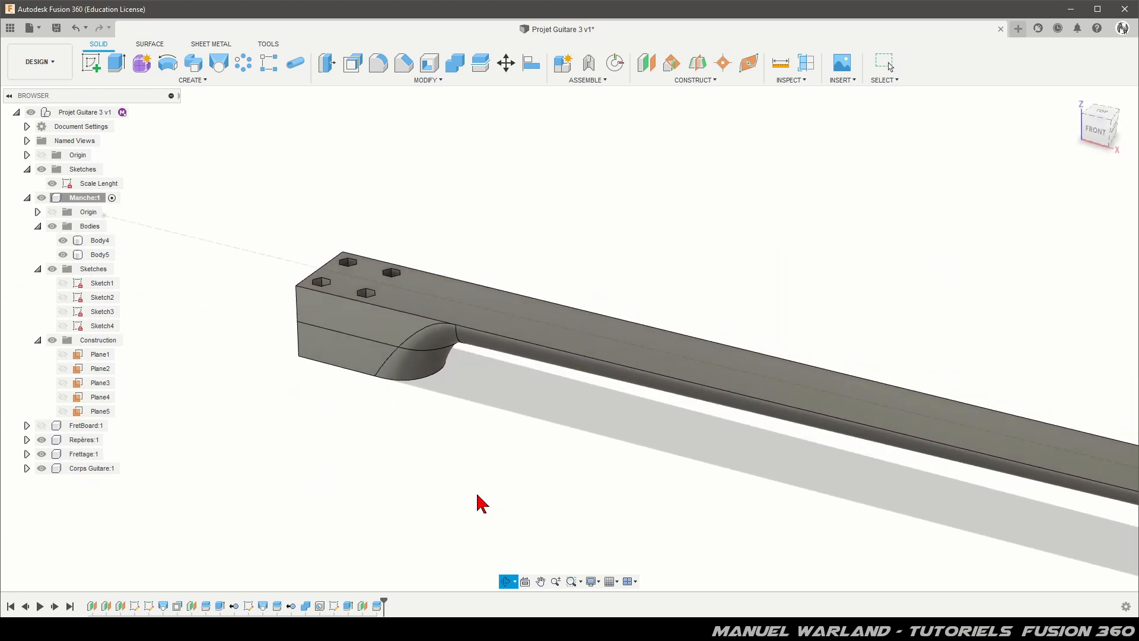
key(Escape)
Show the FretBoard component.
scroll(195, 291, down, 5)
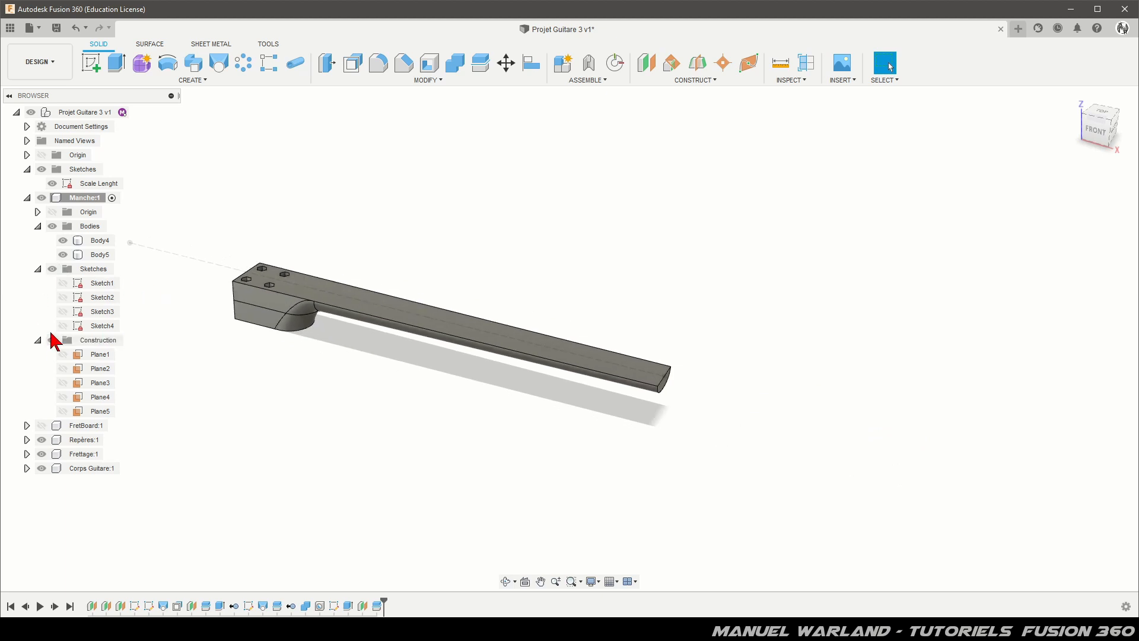
click(40, 426)
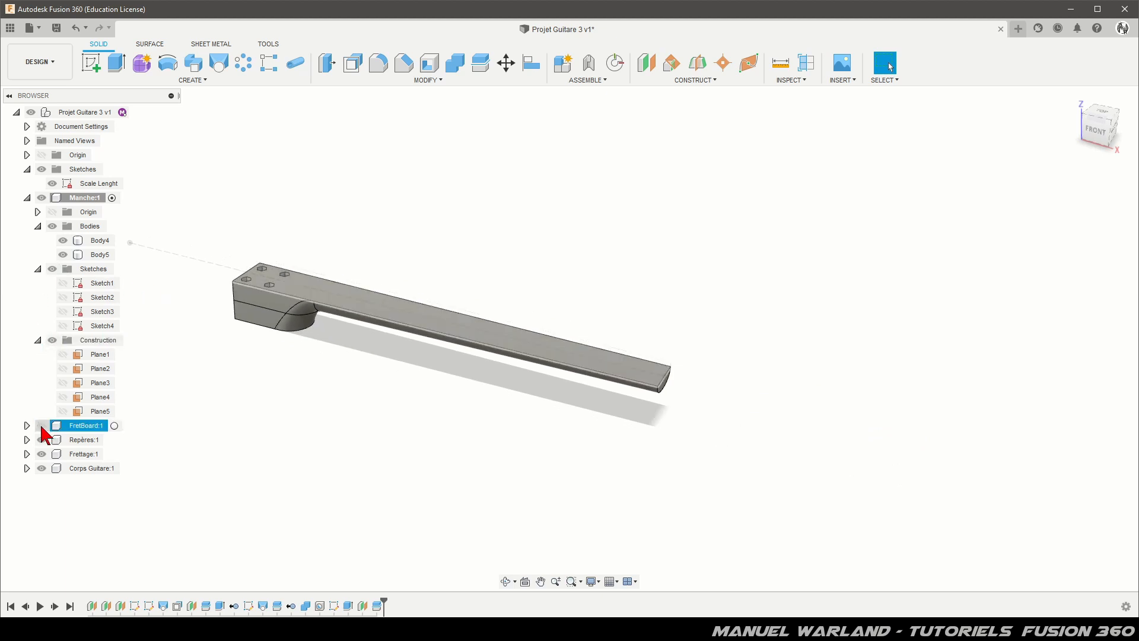
Show the FretBoard component and extend the neck by offsetting its half-round end face 5 mm outward.
click(42, 425)
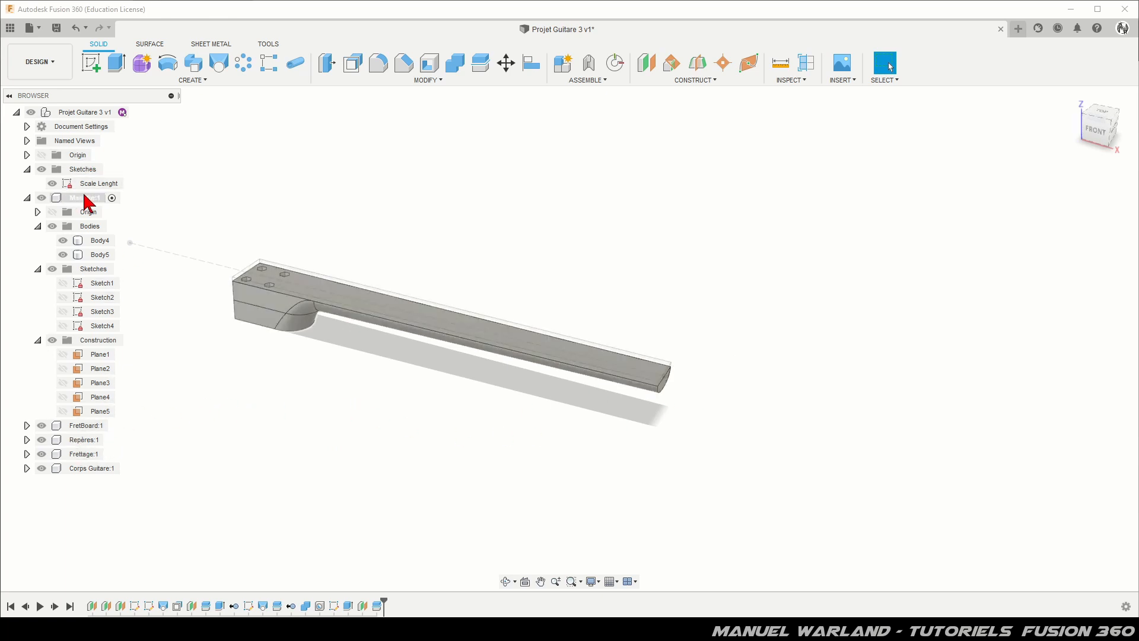
click(624, 430)
scroll(767, 398, up, 5)
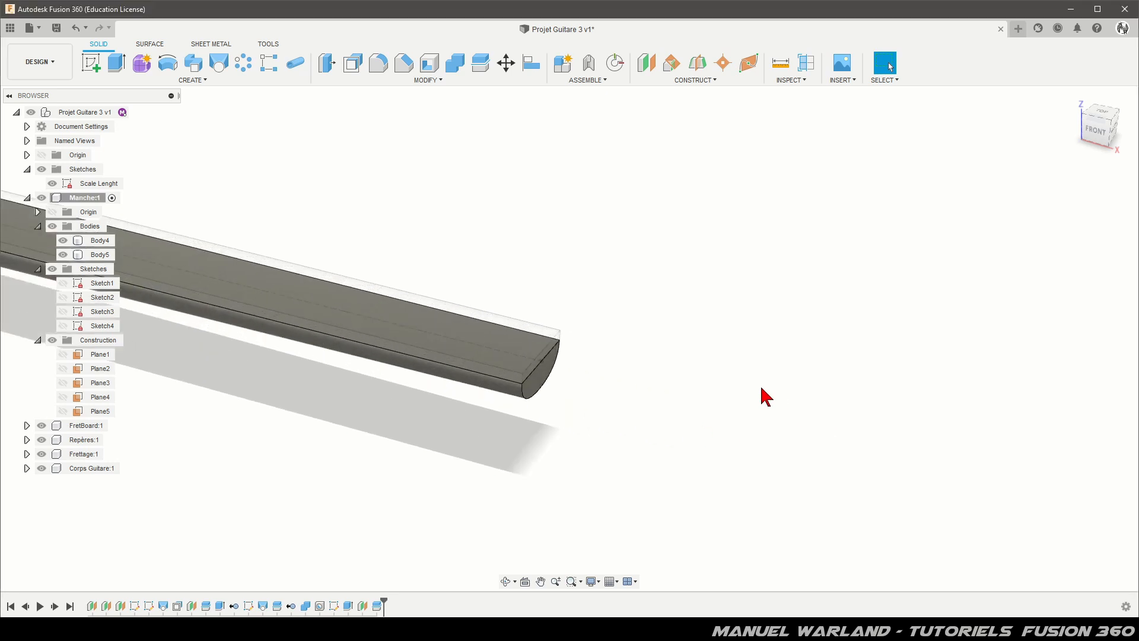
scroll(628, 401, up, 3)
click(433, 372)
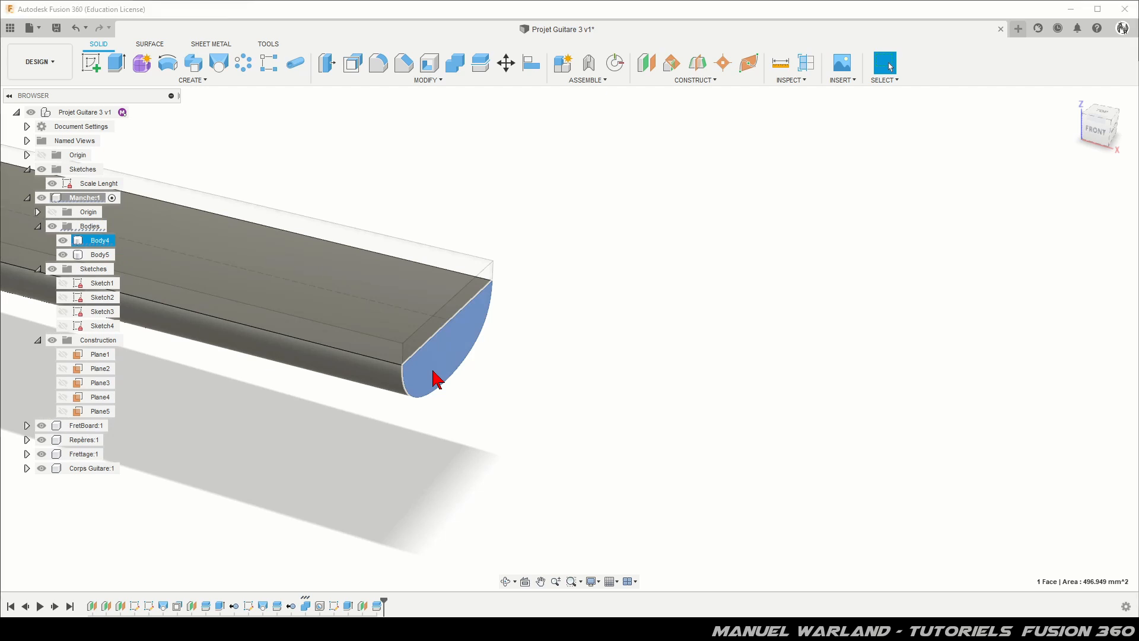
key(q)
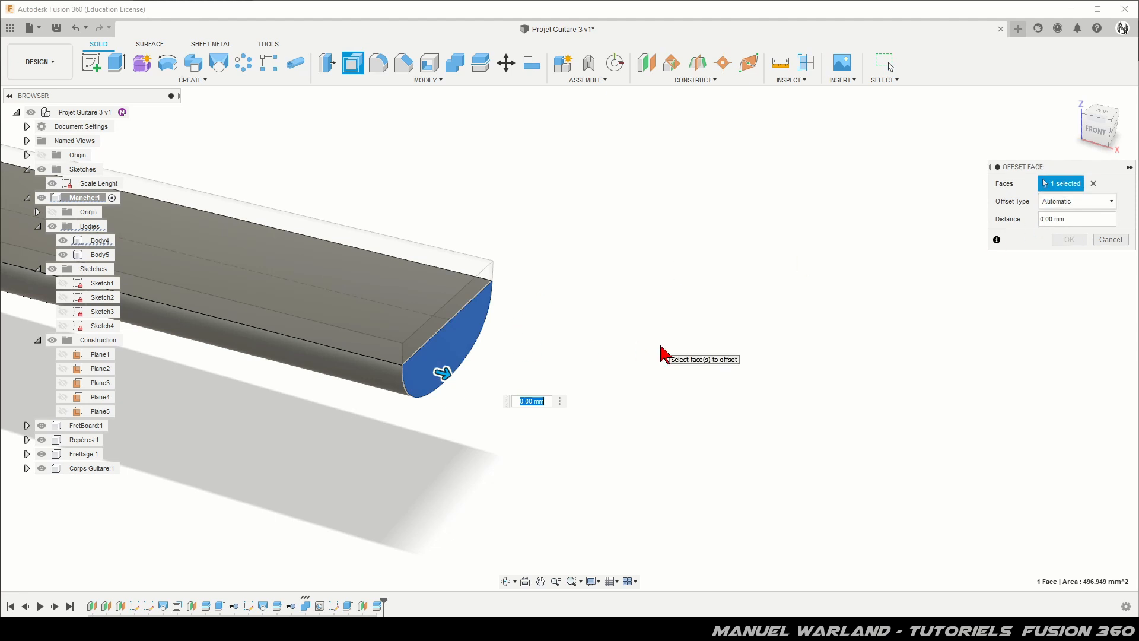
key(Return)
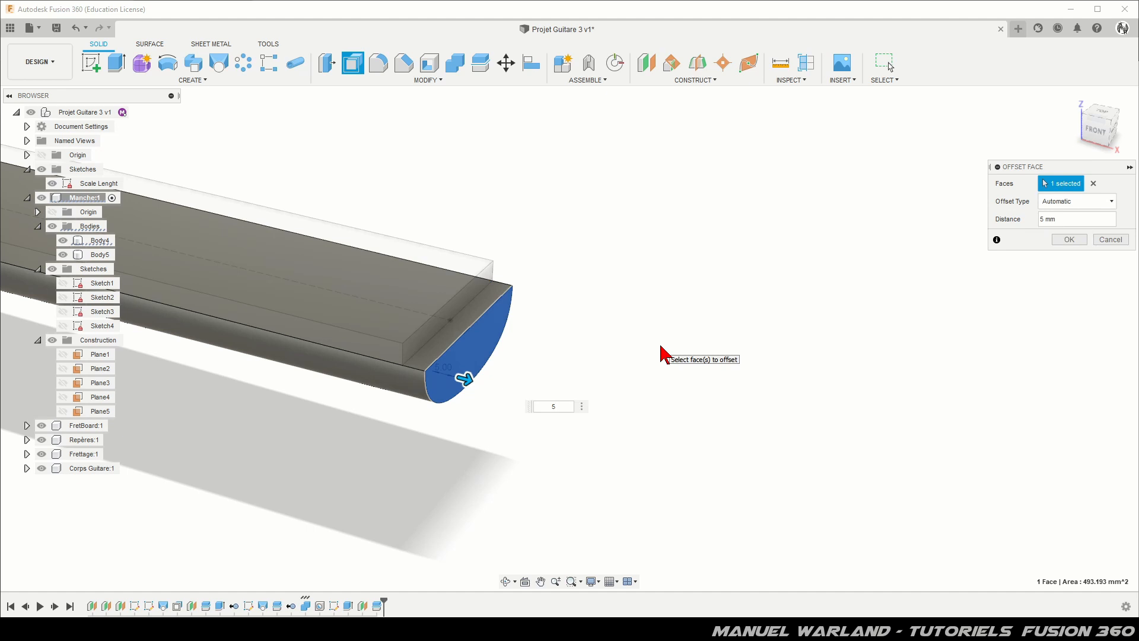
key(Return)
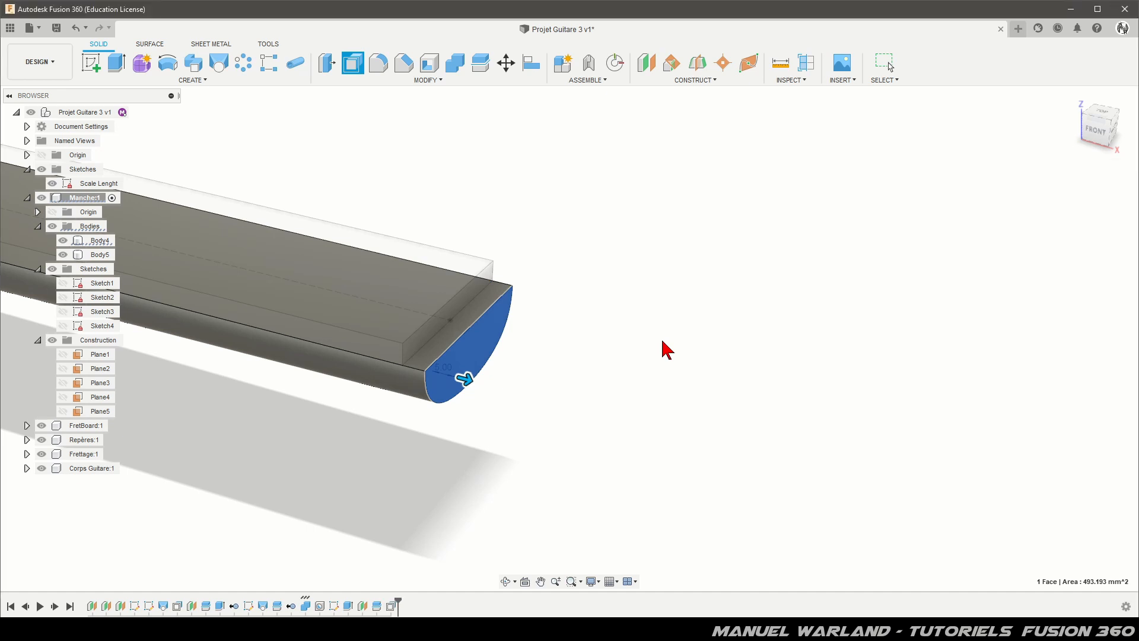
click(890, 67)
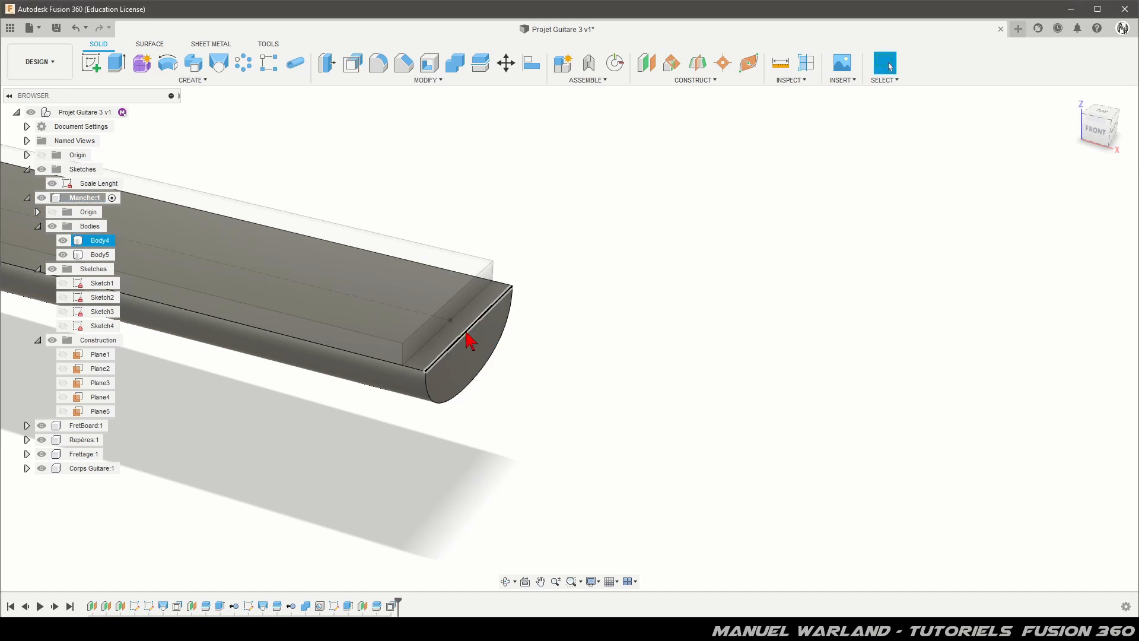
Create a construction plane at an angle through the upper edge of the neck's end face, tilted 10 degrees downward beyond the neck.
click(510, 325)
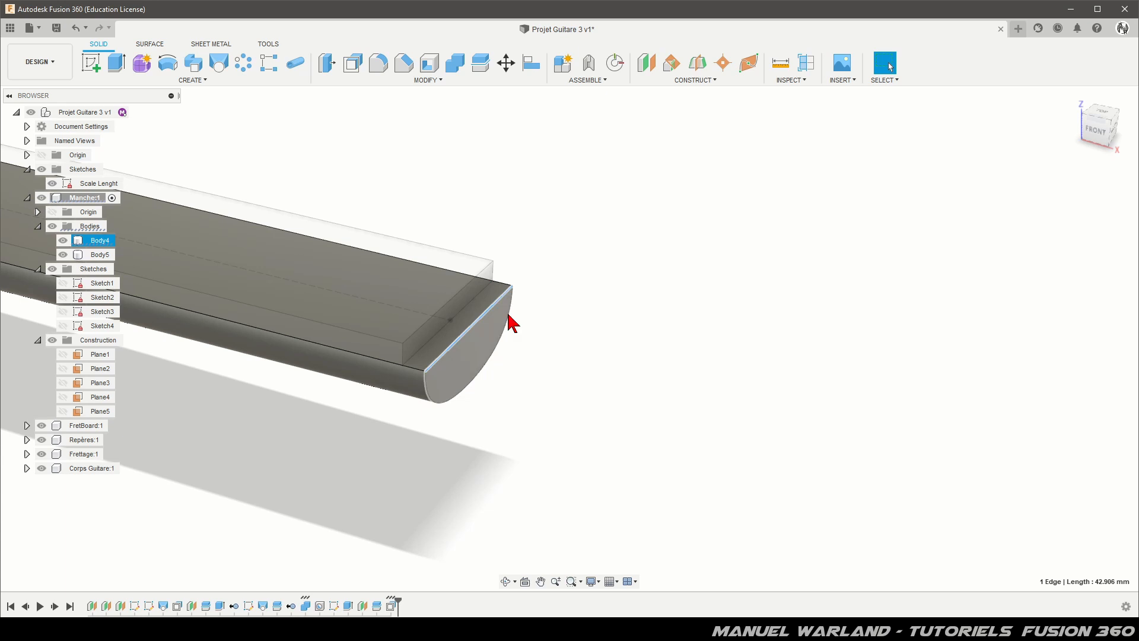
click(674, 65)
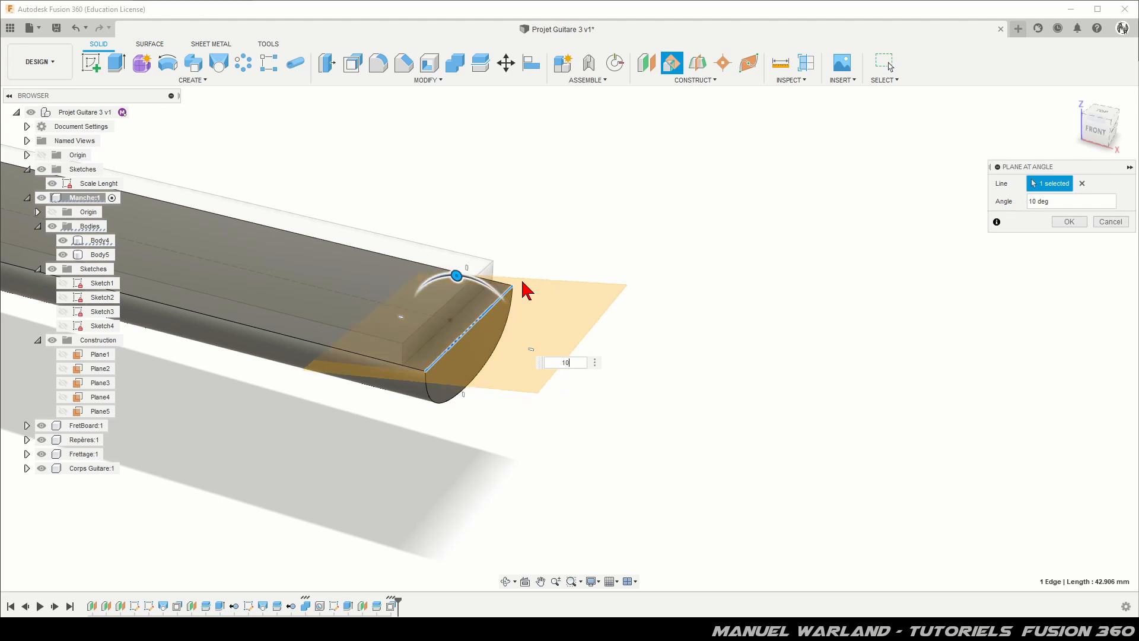
key(Return)
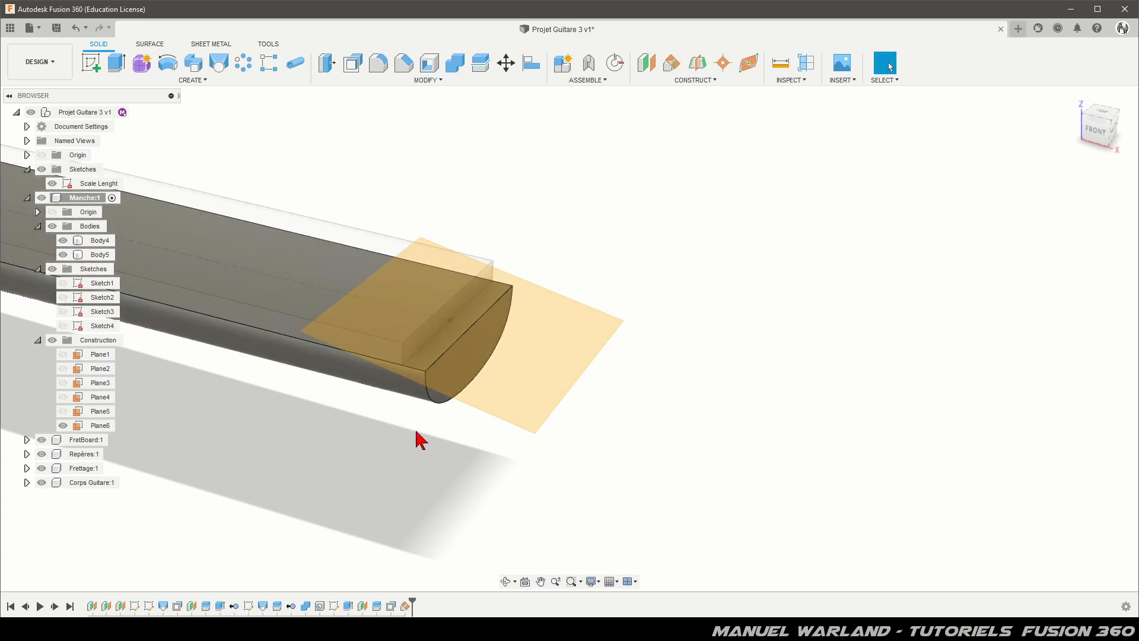
Start a sketch on the new angled plane and project the upper edge of the neck's end face into it with projection link on.
click(473, 372)
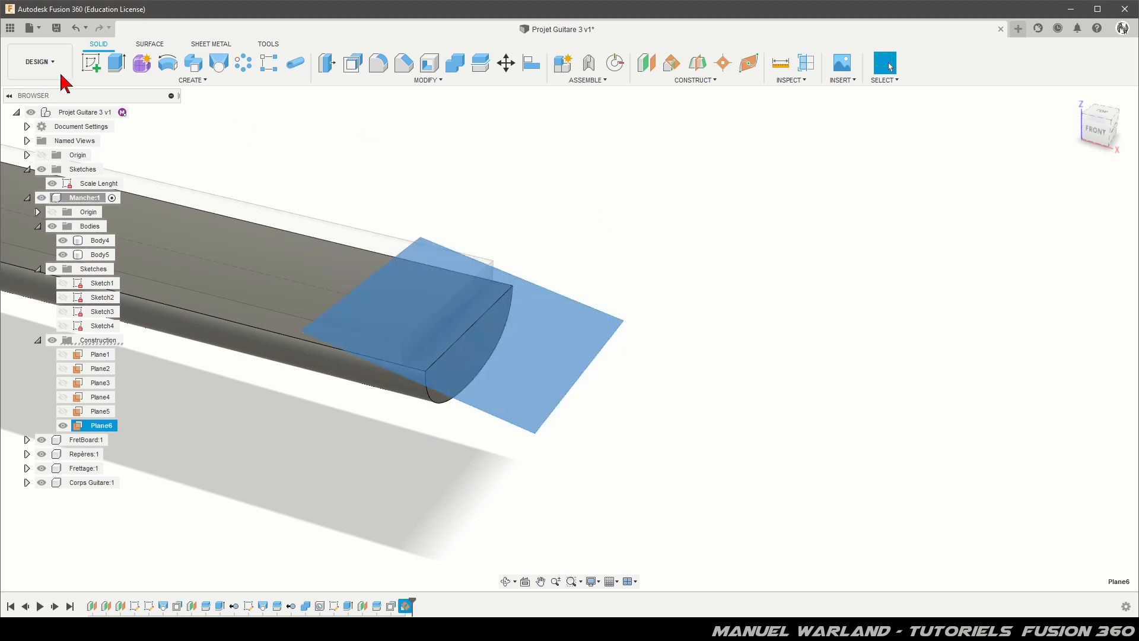
click(90, 67)
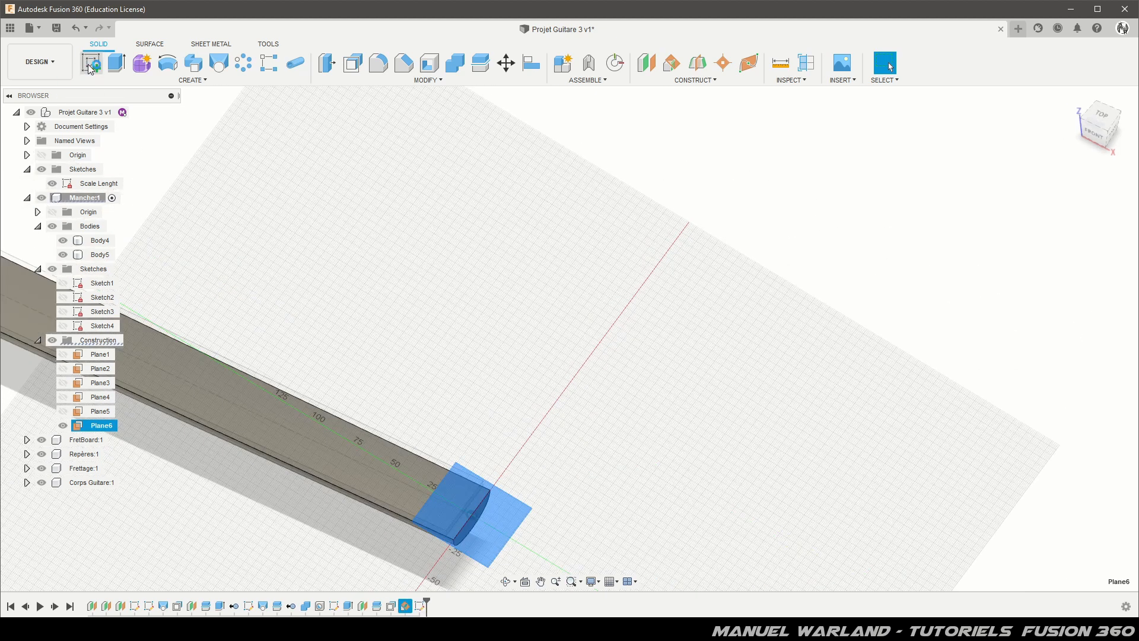
scroll(648, 341, up, 3)
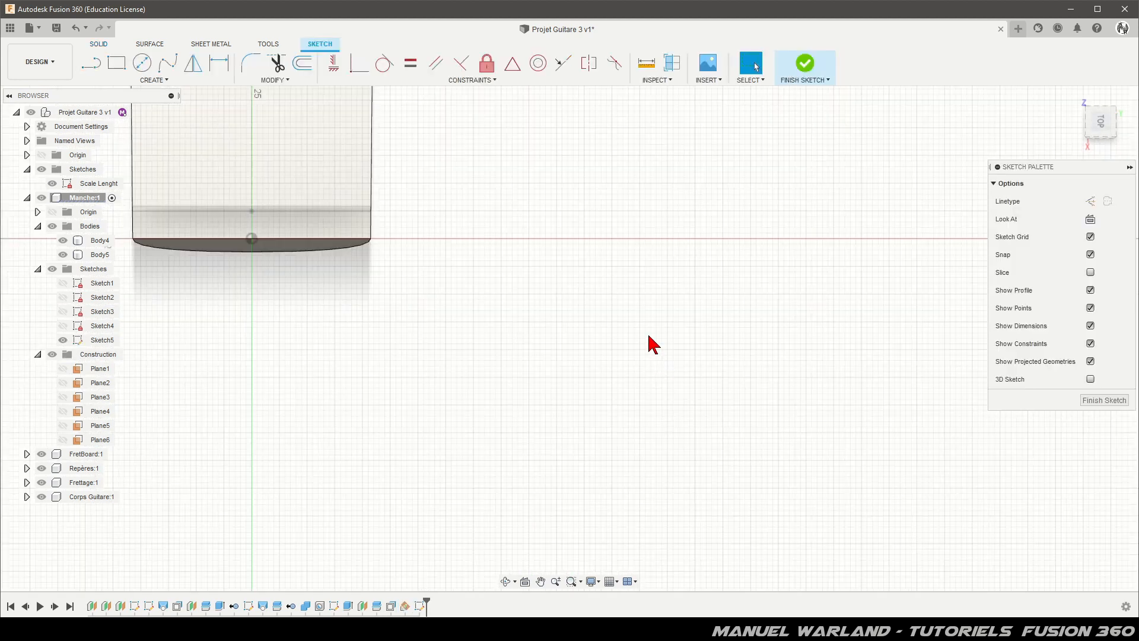
scroll(742, 367, down, 1)
scroll(786, 386, down, 2)
scroll(505, 323, up, 2)
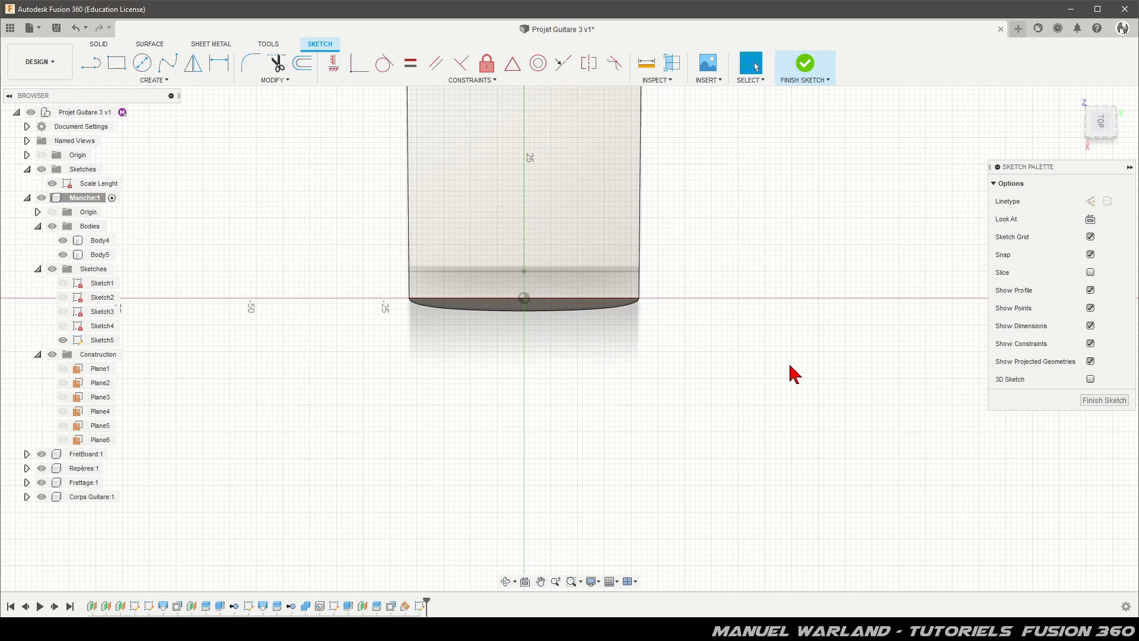
key(p)
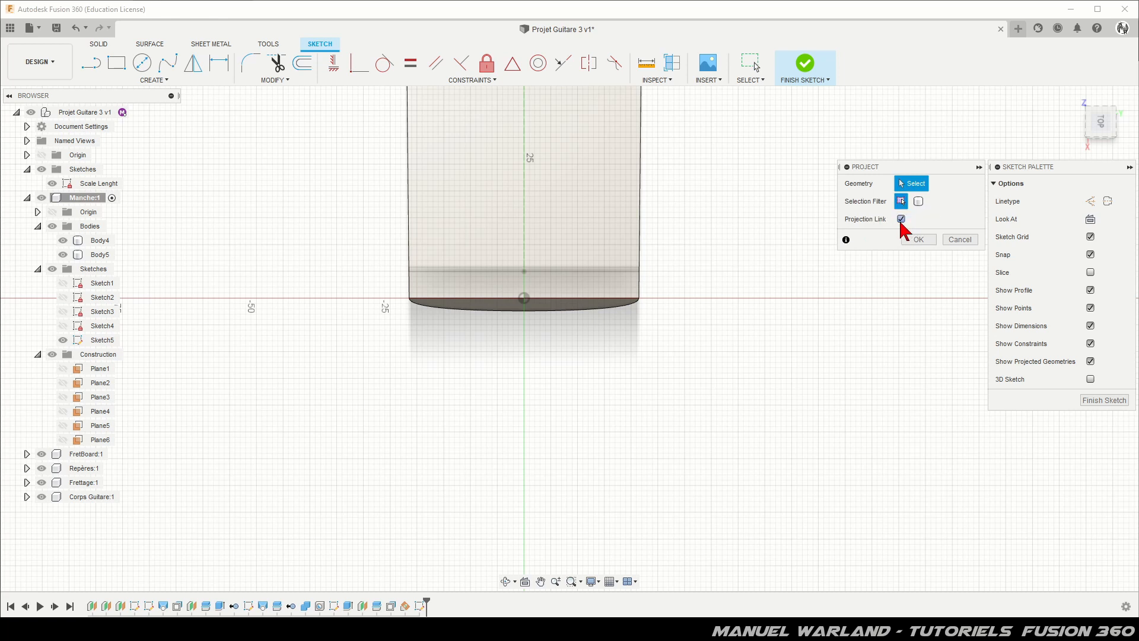
click(561, 298)
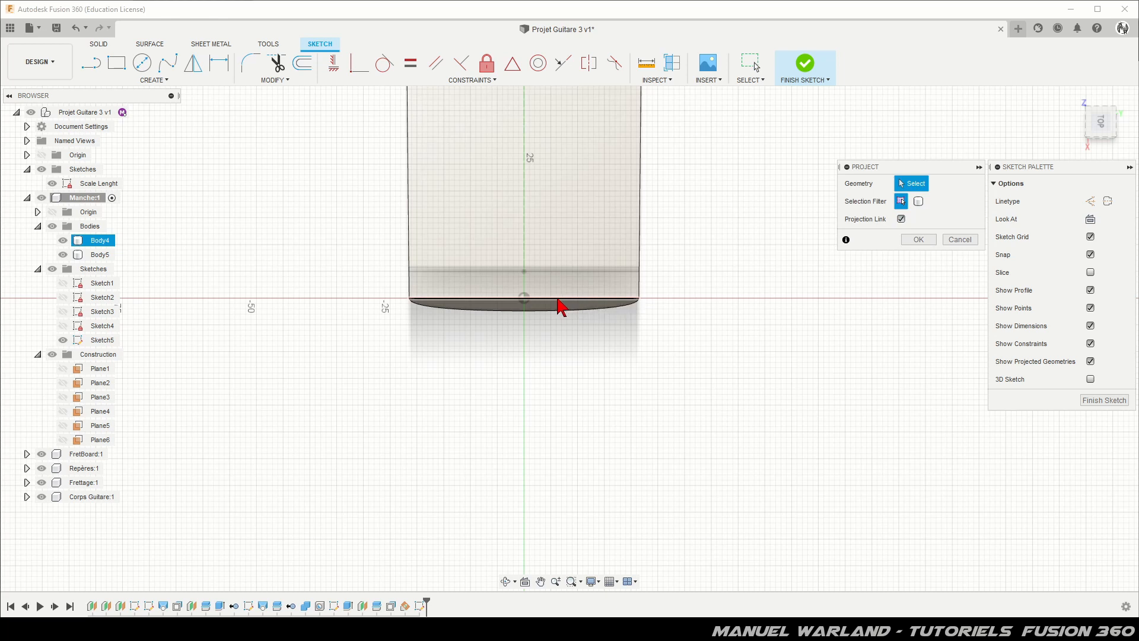
click(558, 299)
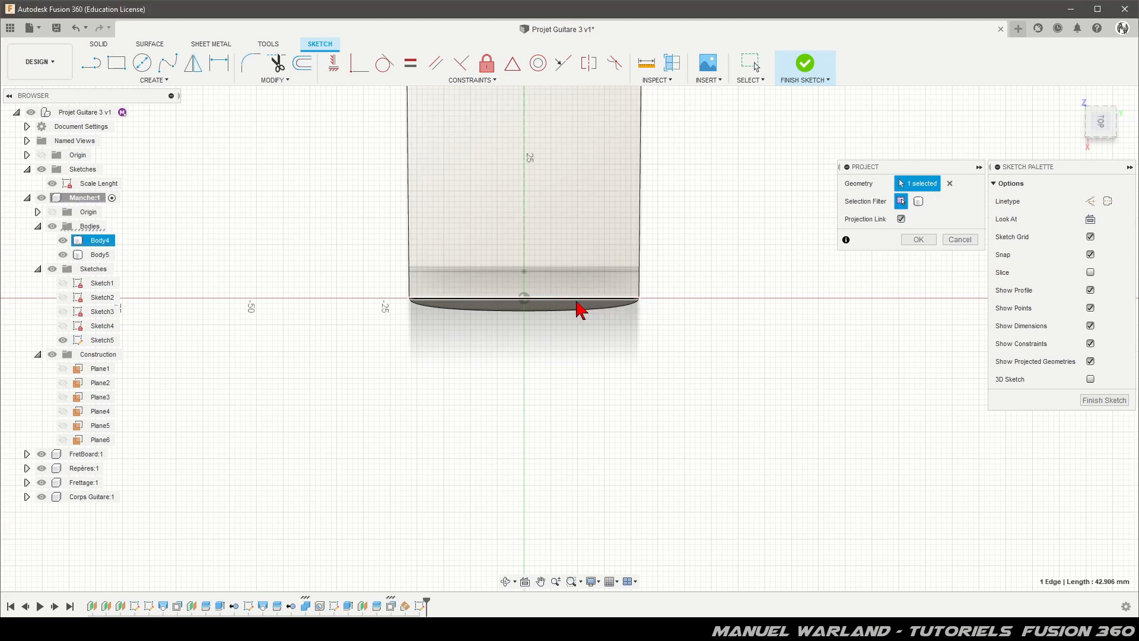
click(921, 242)
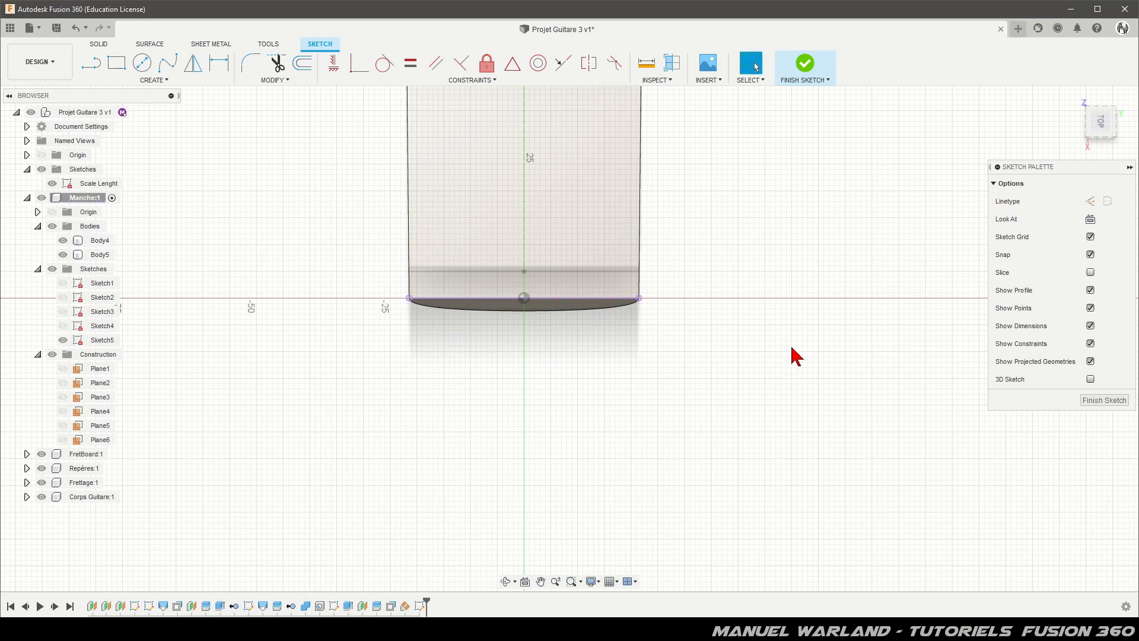
Sketch a rough headstock outline beyond the neck's end, starting at the origin, with connected lines about 41, 180, 57 and 128 mm long.
click(92, 67)
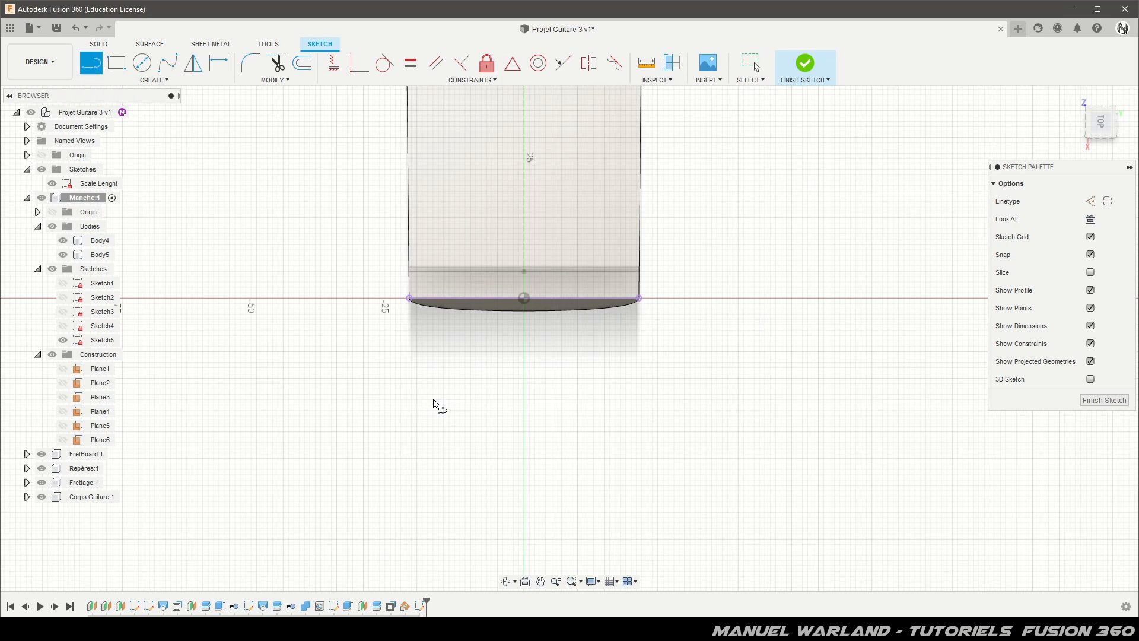
click(524, 299)
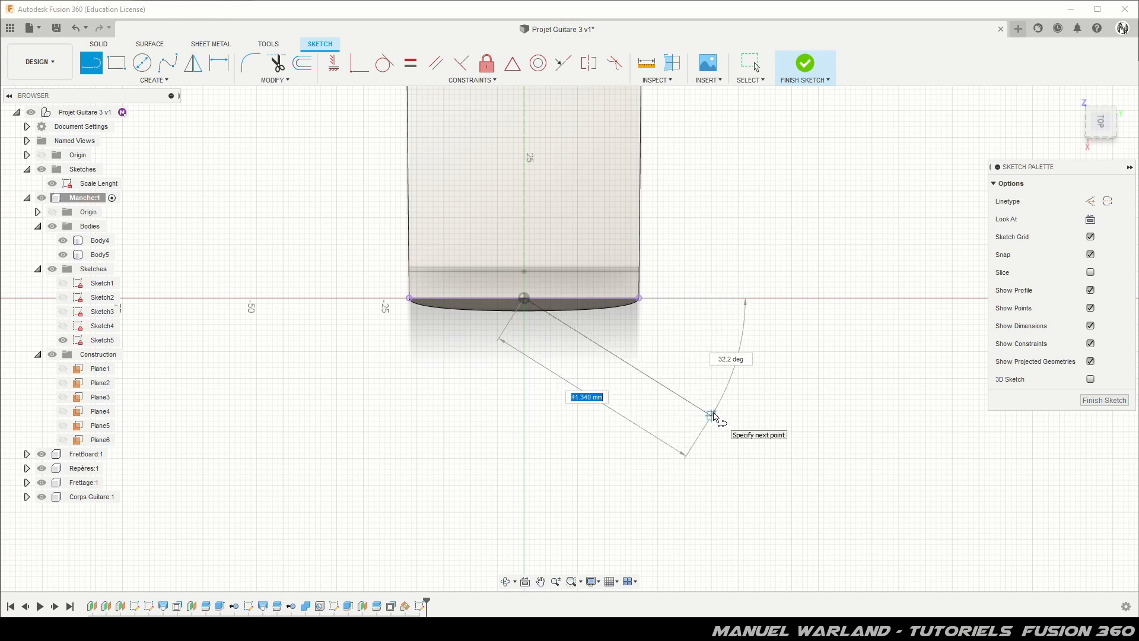
click(712, 415)
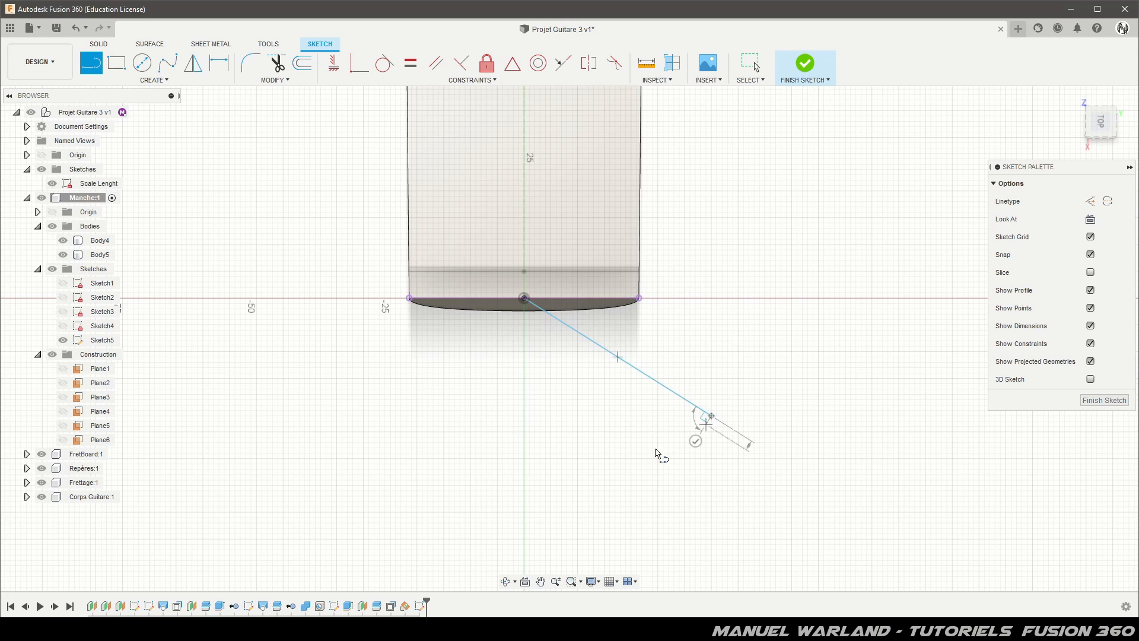
scroll(587, 203, down, 8)
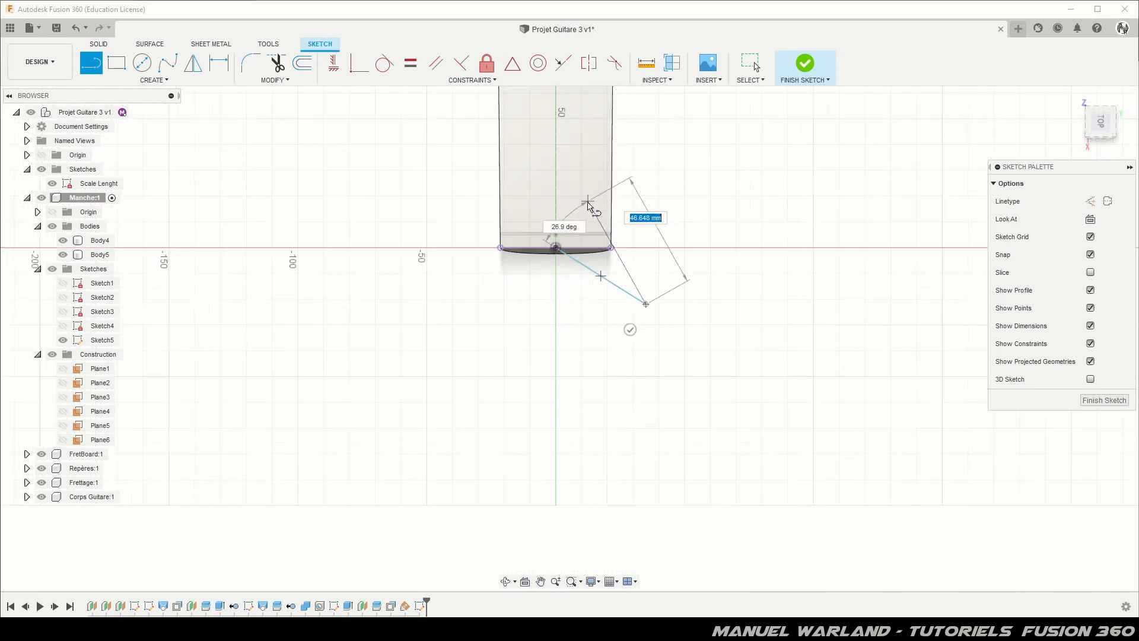
scroll(538, 439, down, 1)
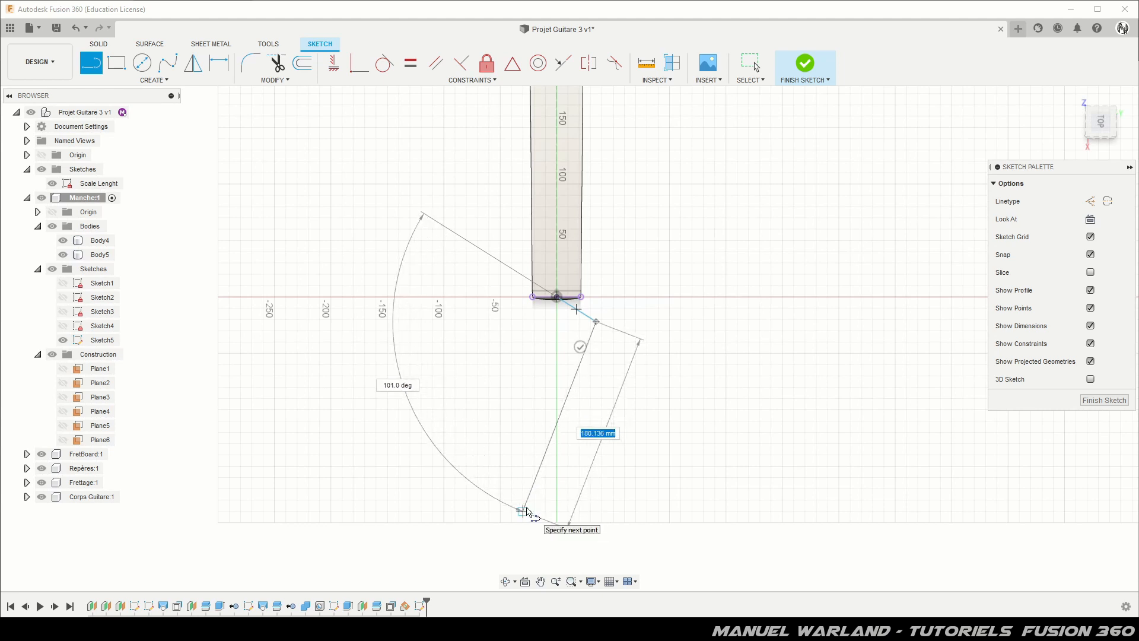
click(523, 510)
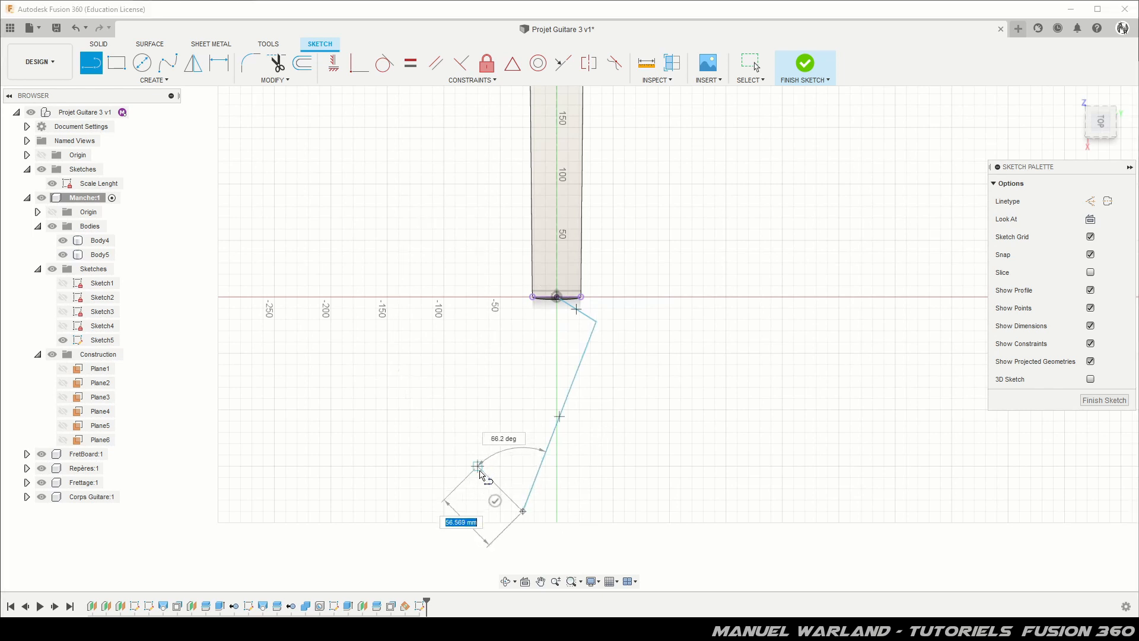
click(481, 474)
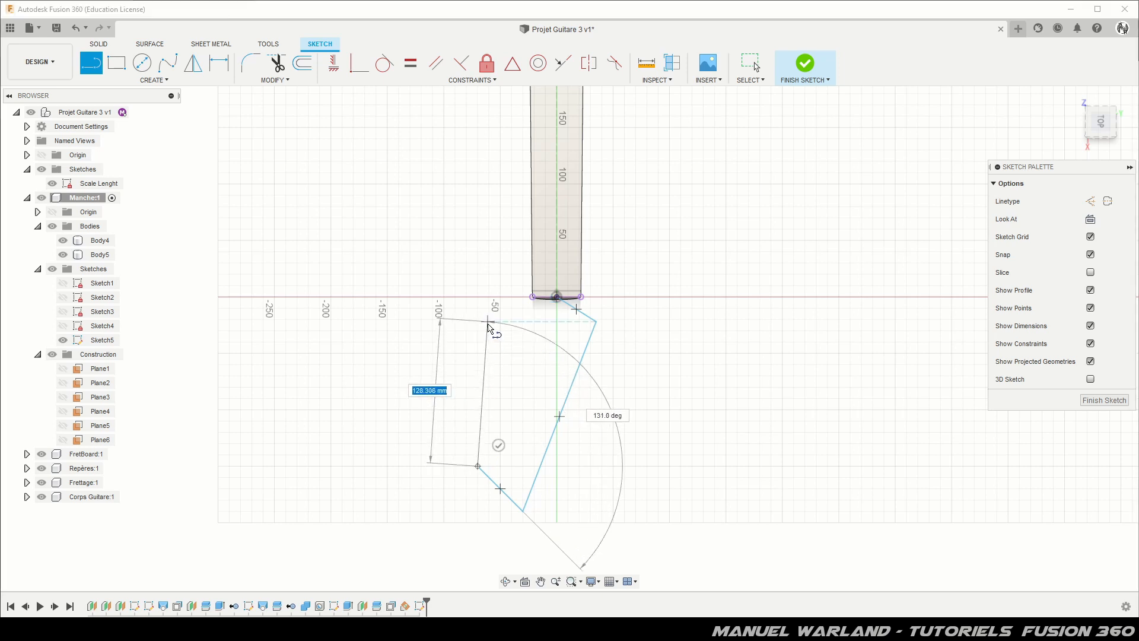
click(487, 321)
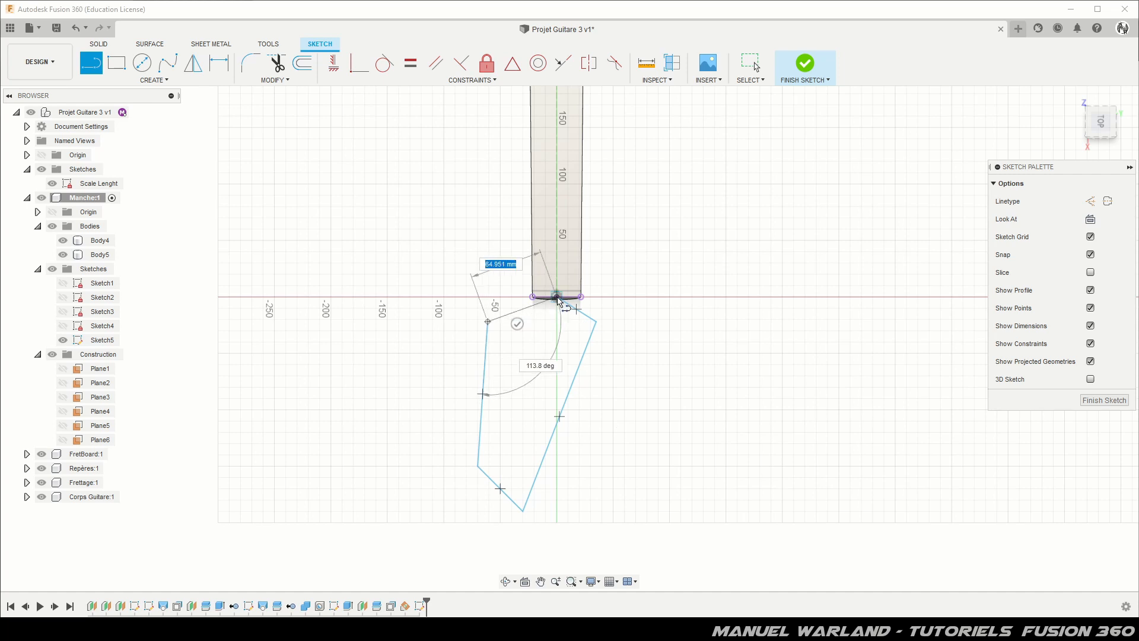
Close the headstock outline at the midpoint of the neck's end and draw an inward-curving three-point spline between its two left corners.
click(558, 298)
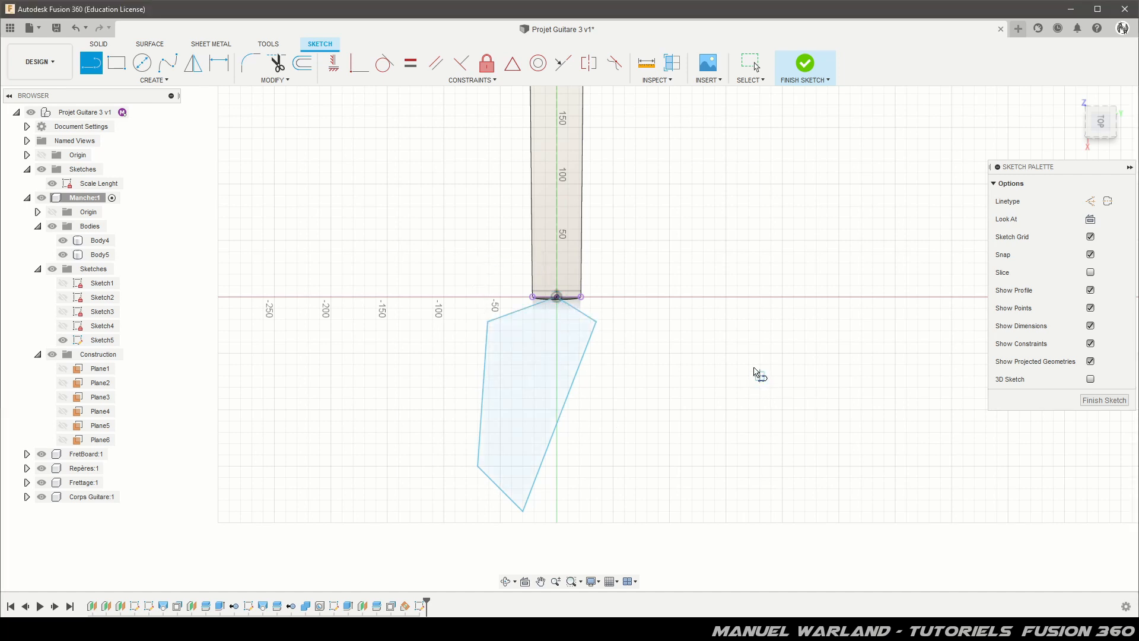
click(167, 72)
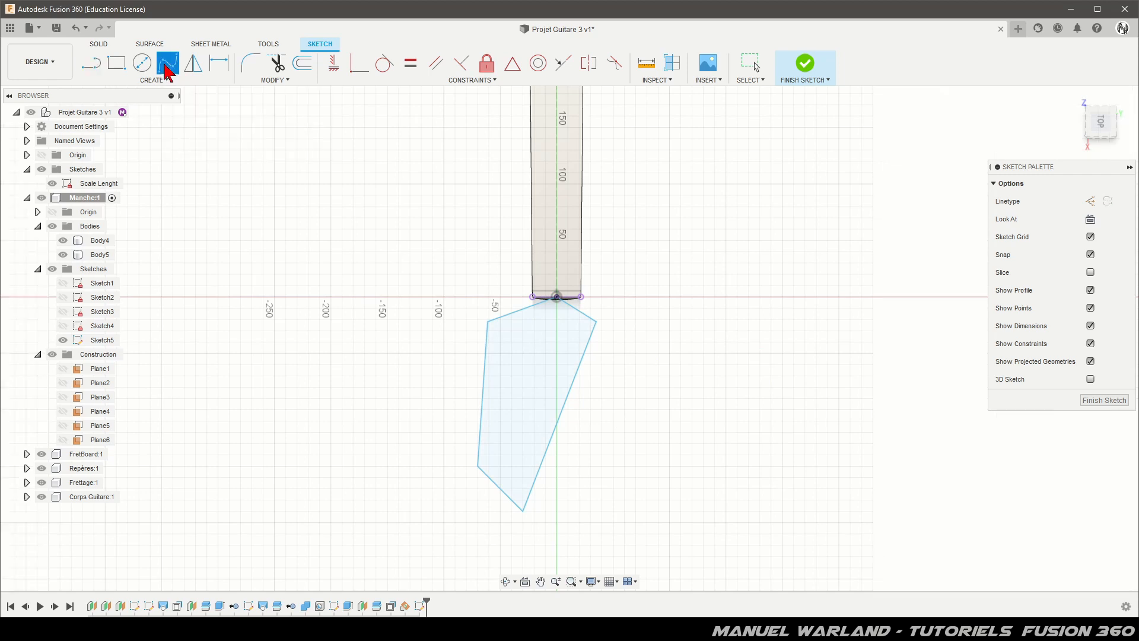
click(488, 322)
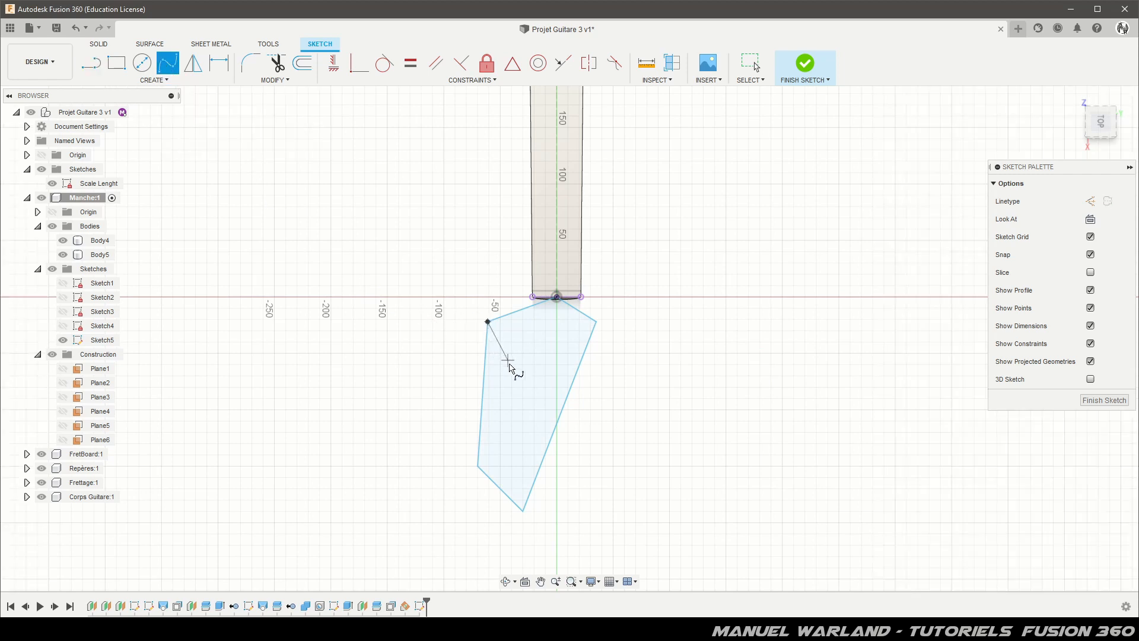
click(512, 365)
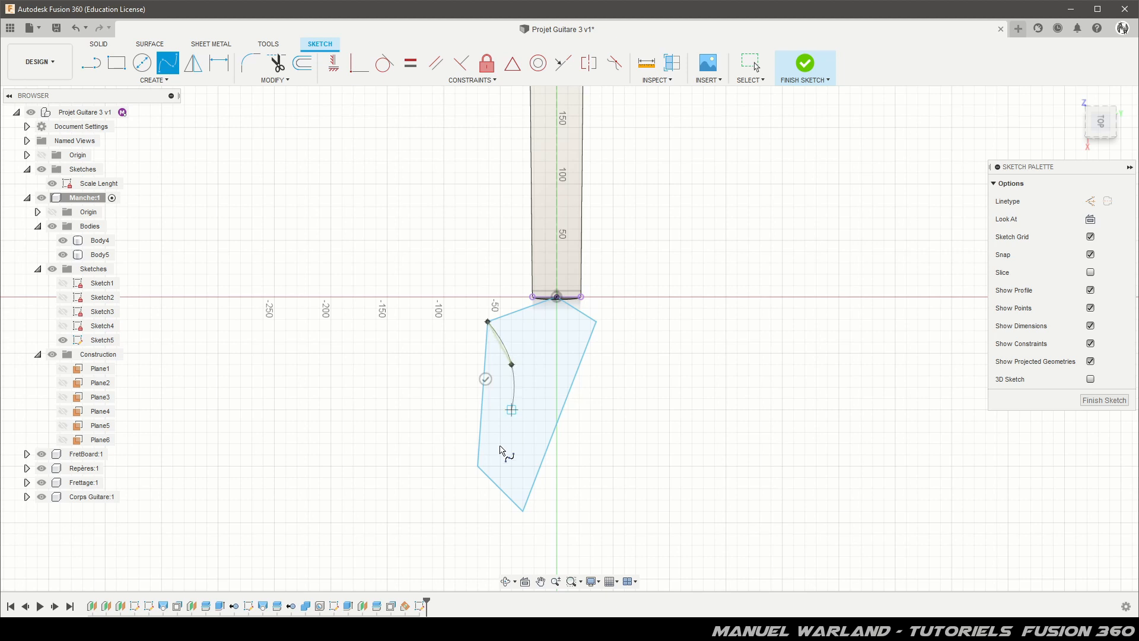
click(477, 466)
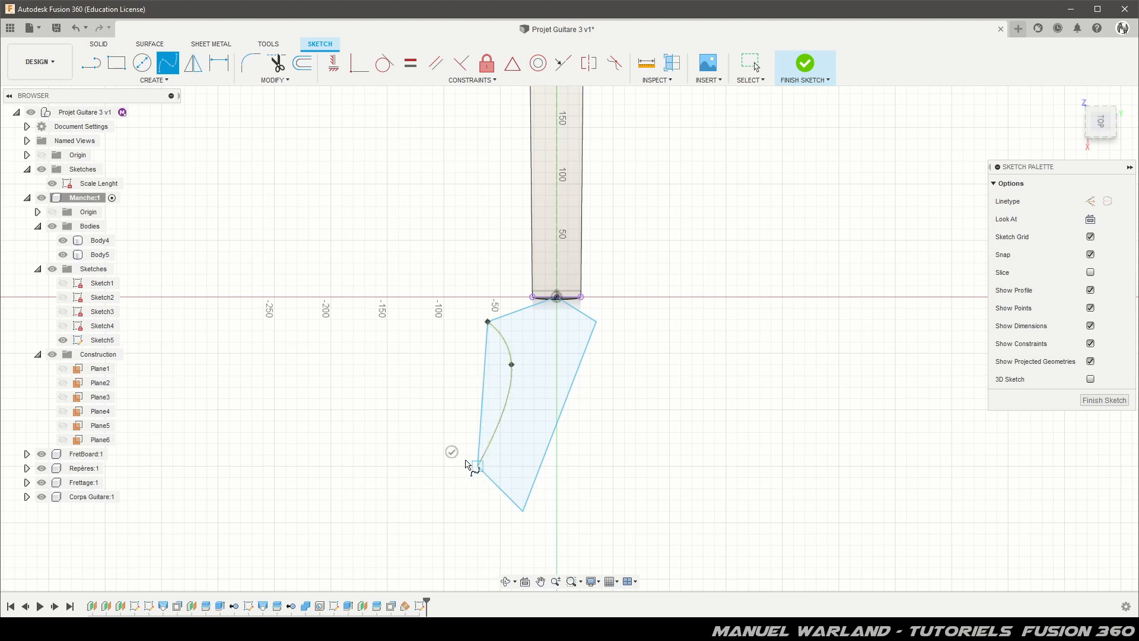
click(452, 454)
Draw a three-point spline between the lower-left corner and the bottom tip of the headstock outline, bulging inward.
click(503, 470)
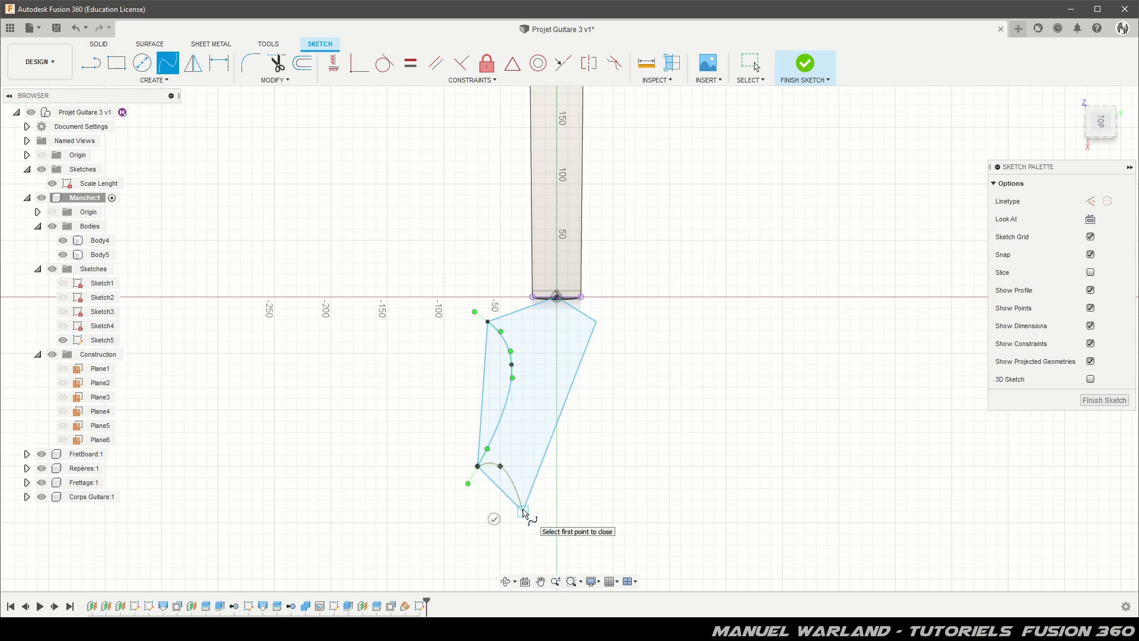
click(523, 512)
click(494, 520)
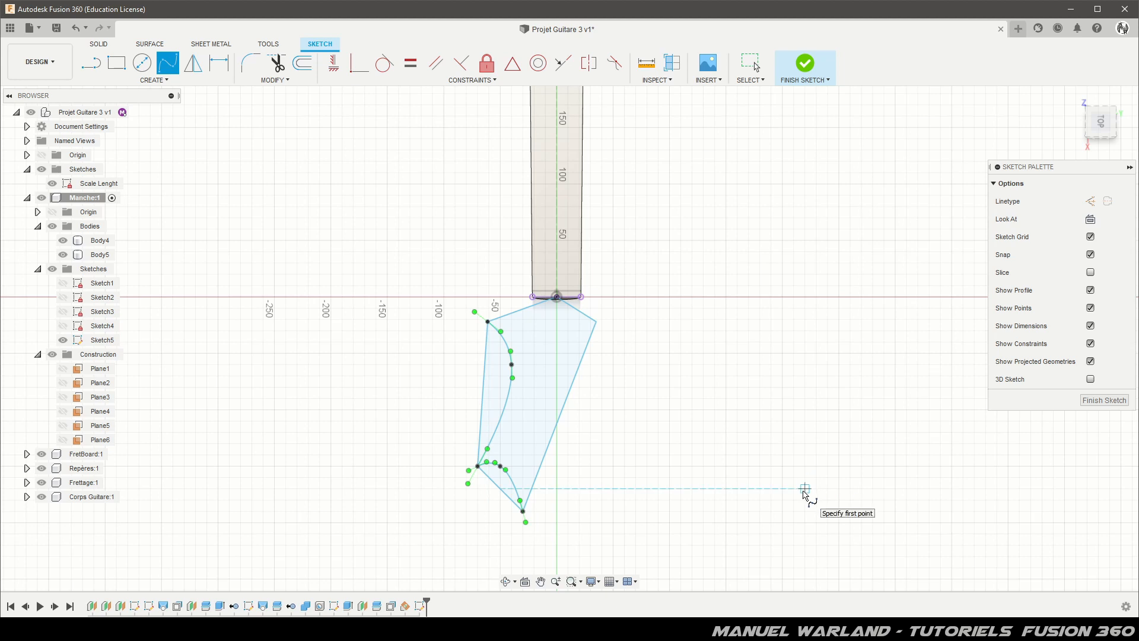
Trim away the straight left and lower-left edges of the headstock outline, leaving the splines as its boundary.
key(t)
click(485, 380)
click(508, 500)
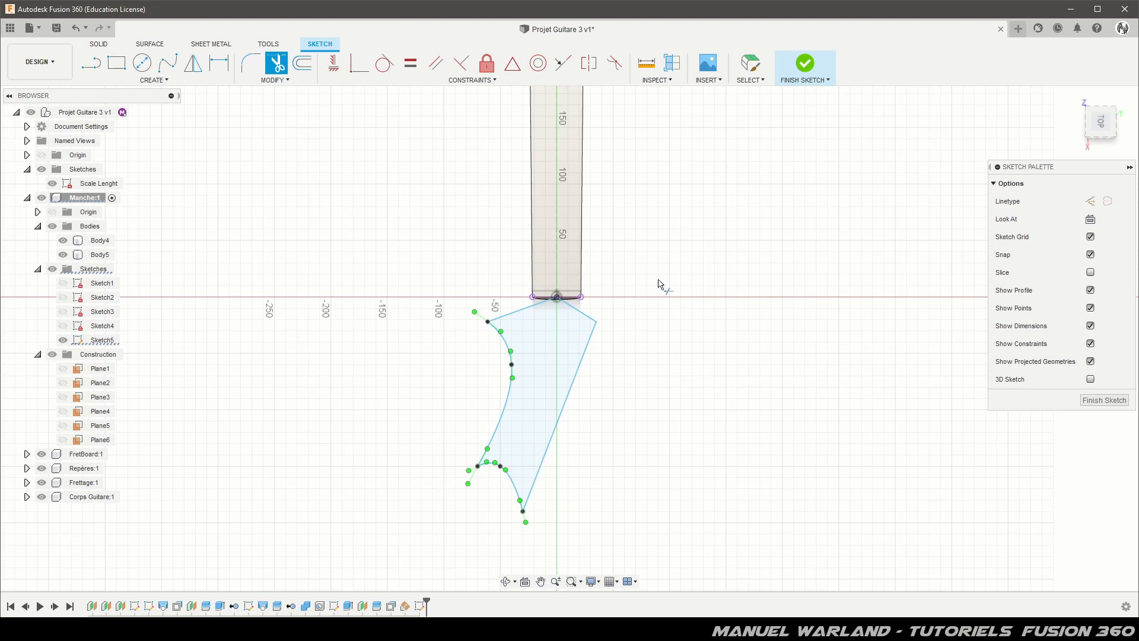
Draw three vertical lines about 20 mm long from the neck's end edge into the headstock, spaced out right of the centerline.
scroll(603, 297, up, 8)
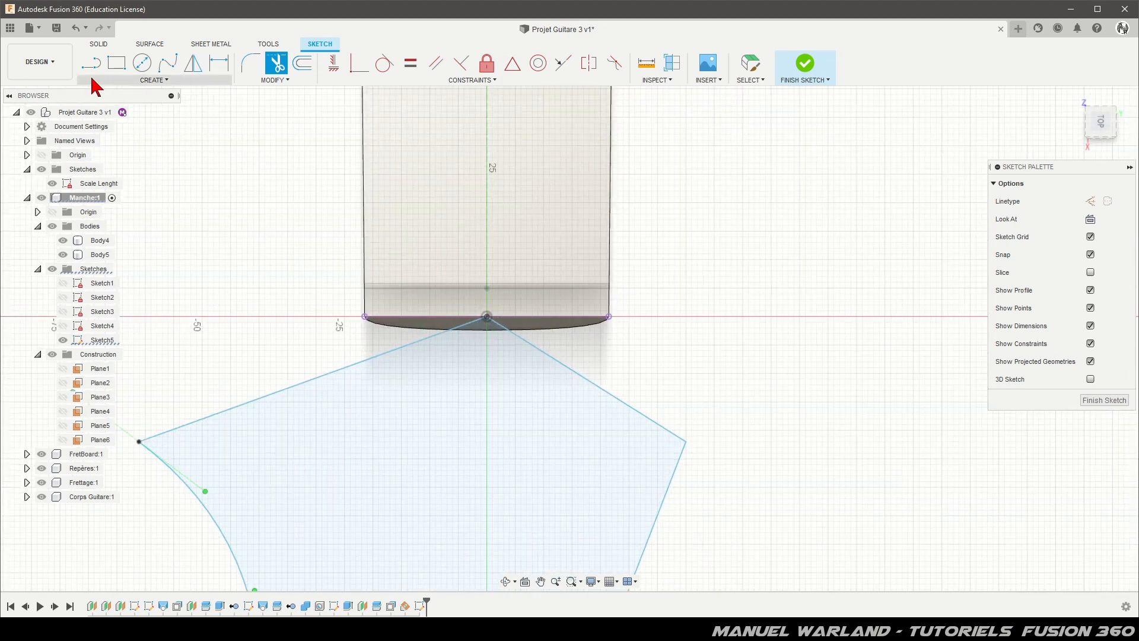
click(91, 64)
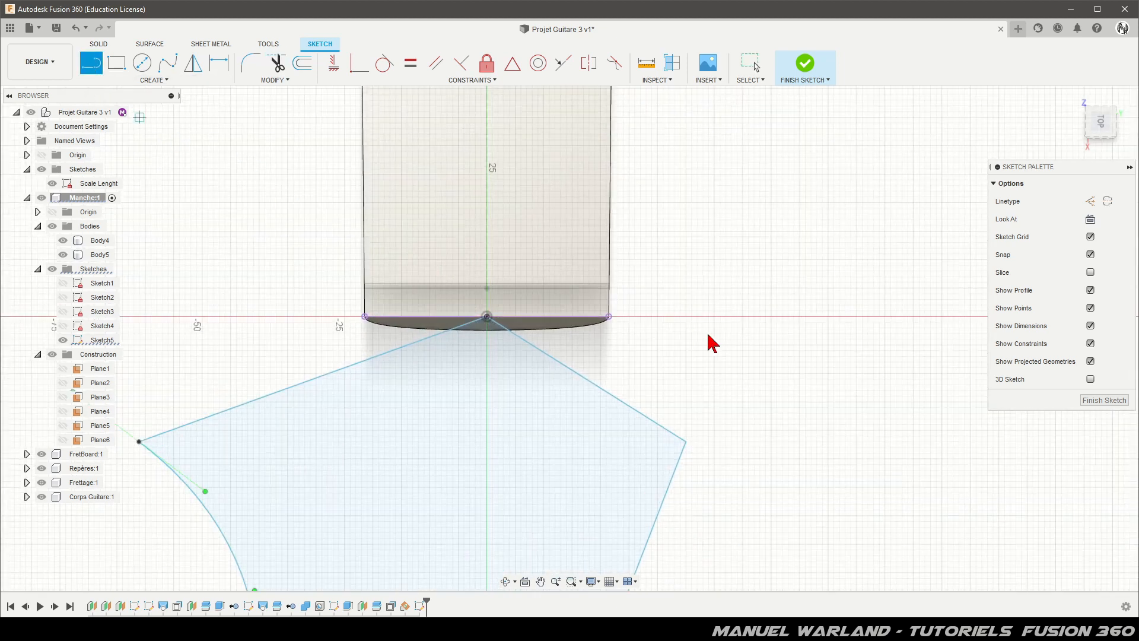
scroll(676, 338, up, 4)
scroll(676, 211, down, 3)
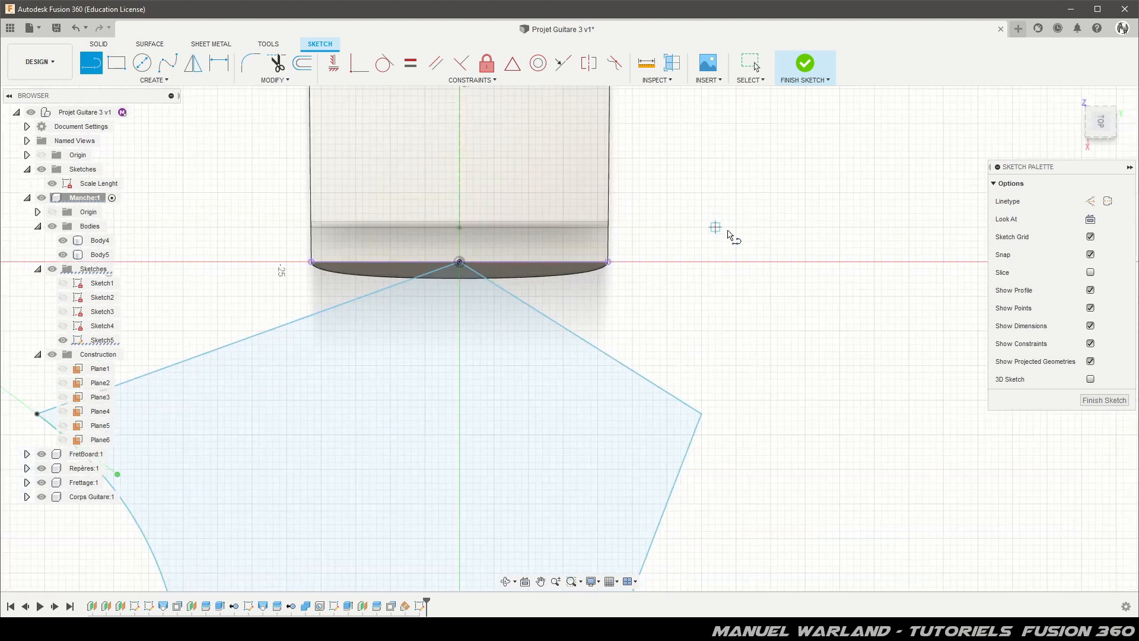
click(585, 262)
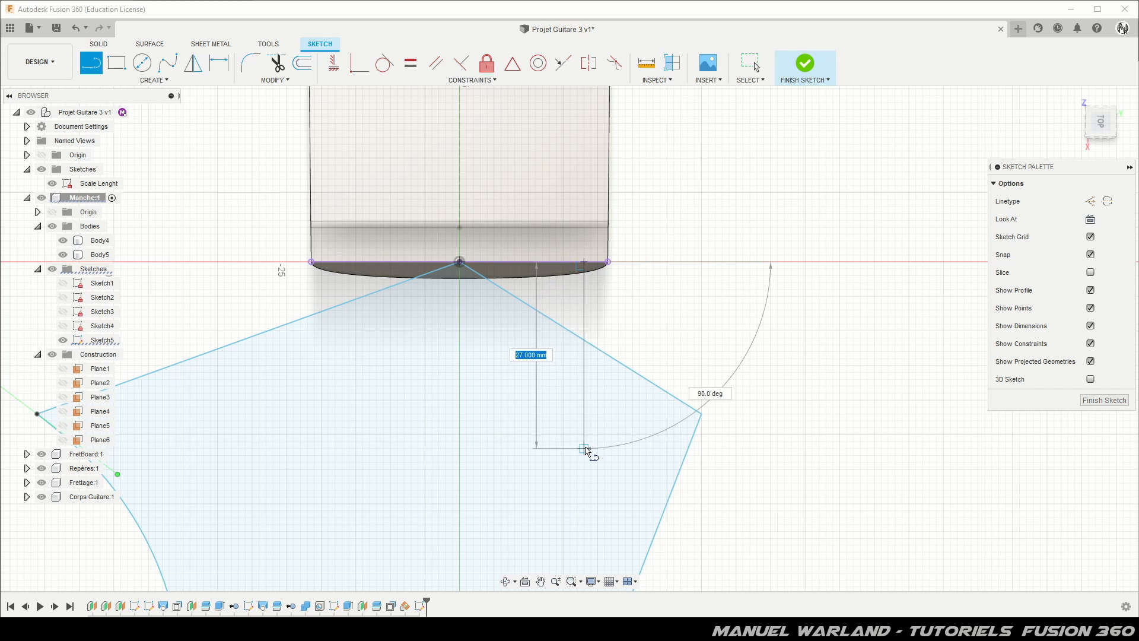
click(585, 400)
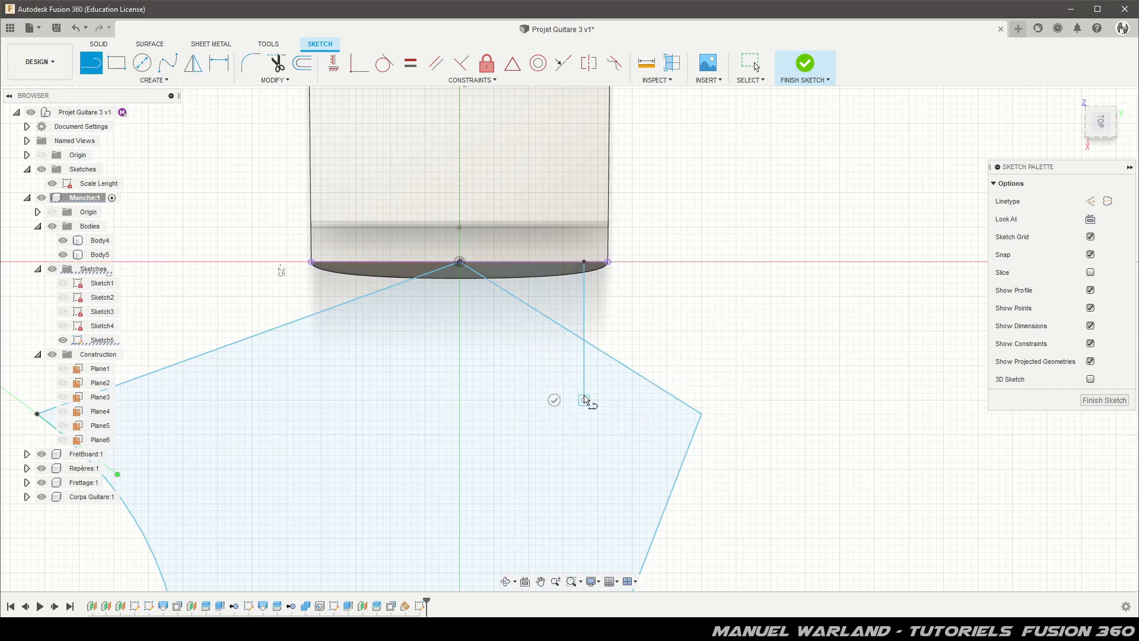
click(554, 400)
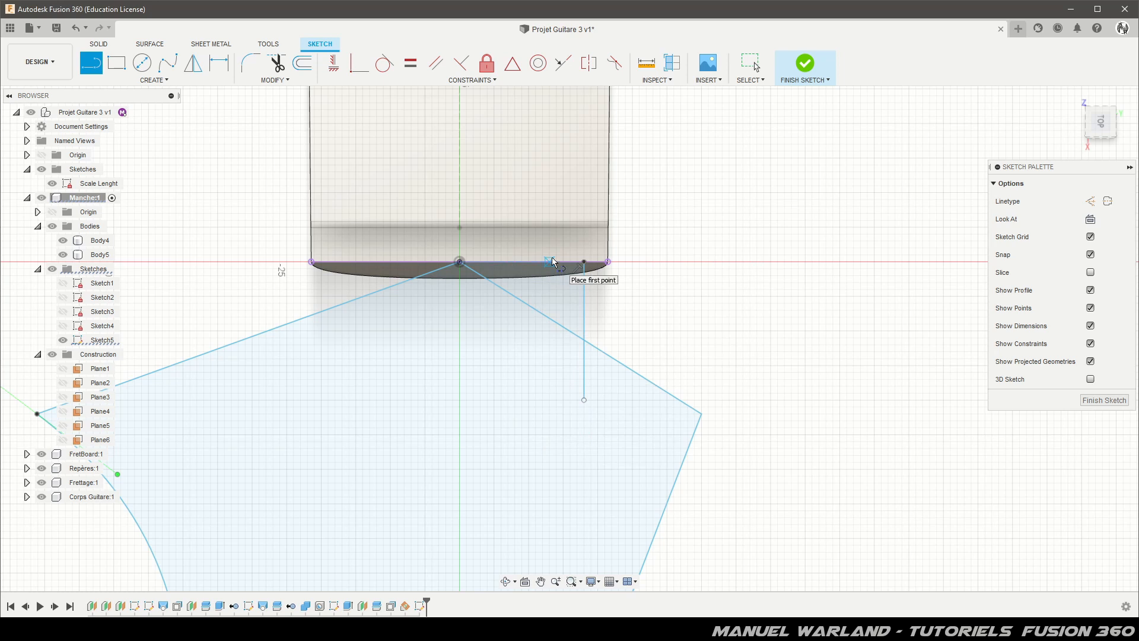
click(536, 261)
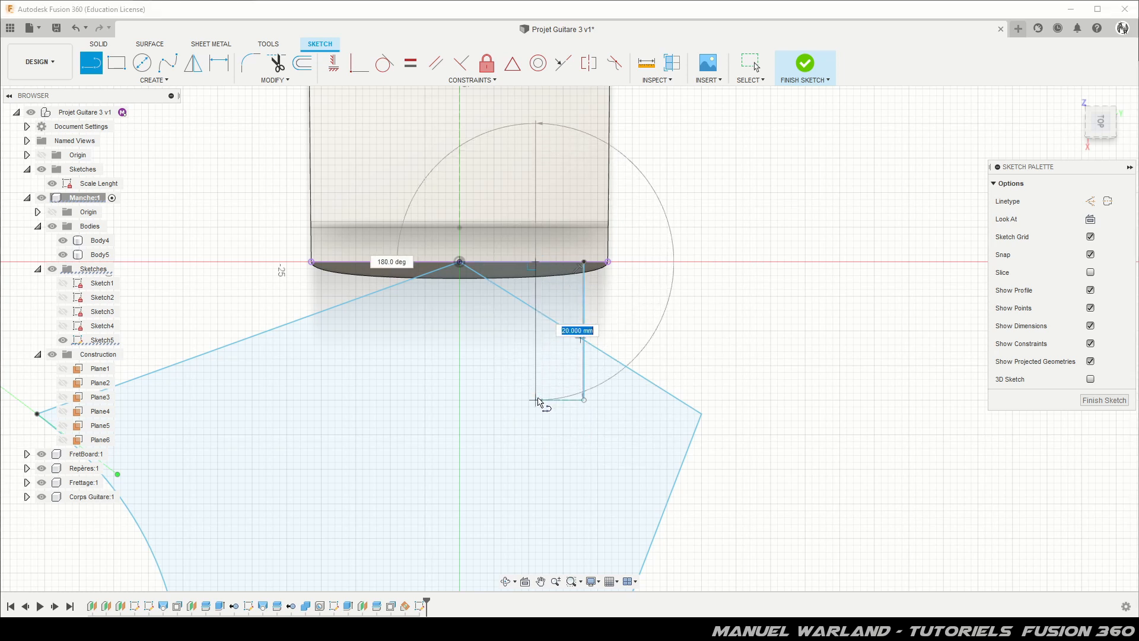
click(536, 400)
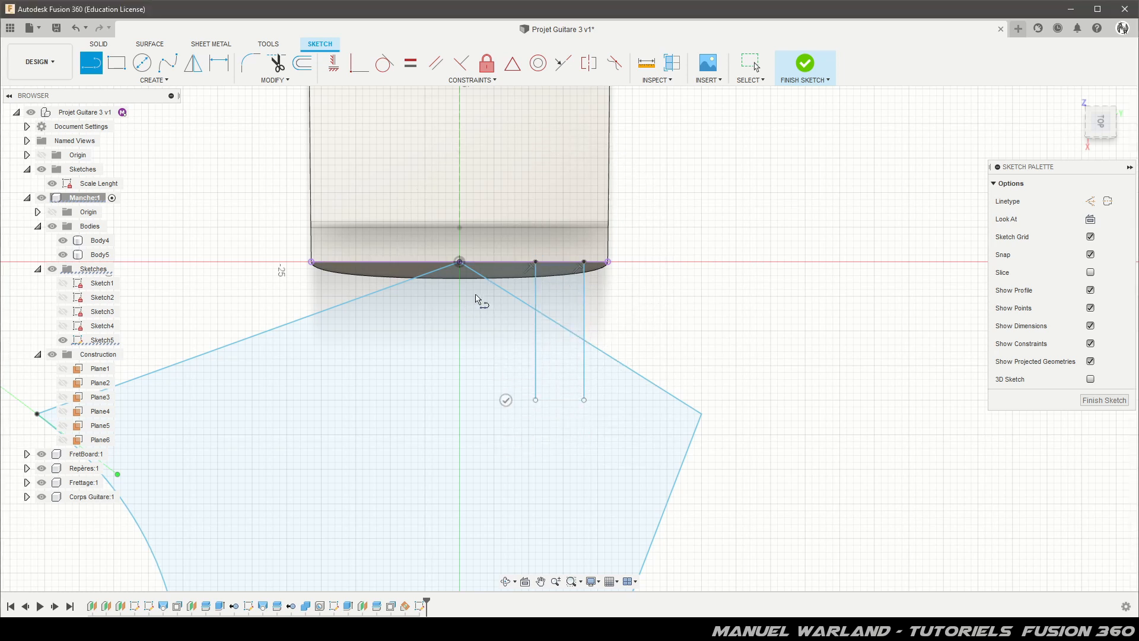
click(494, 262)
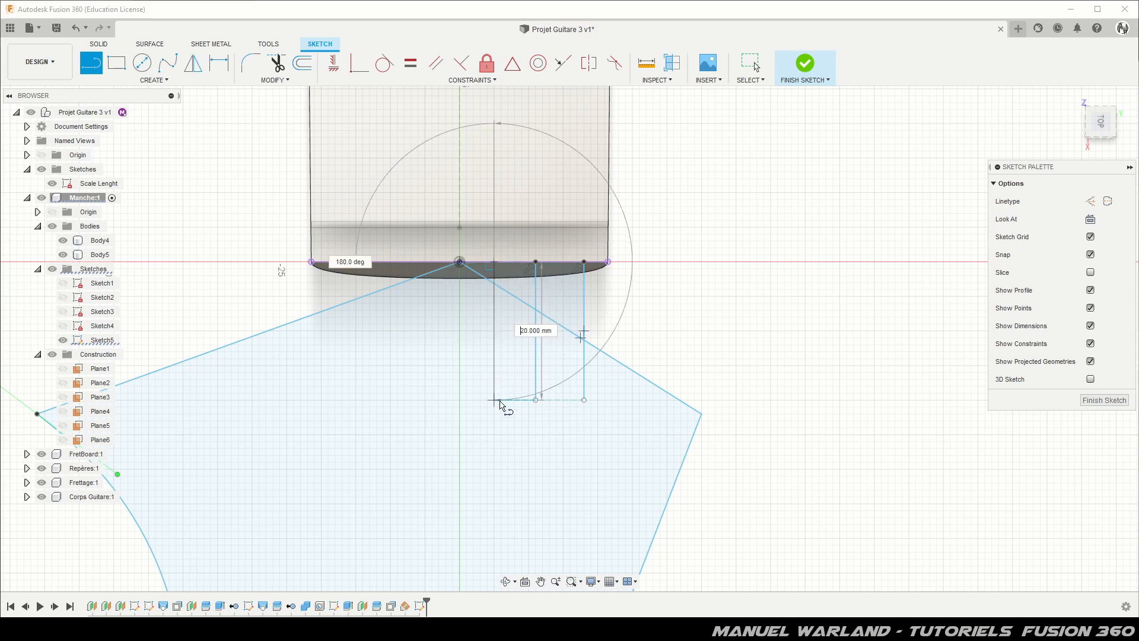
click(496, 401)
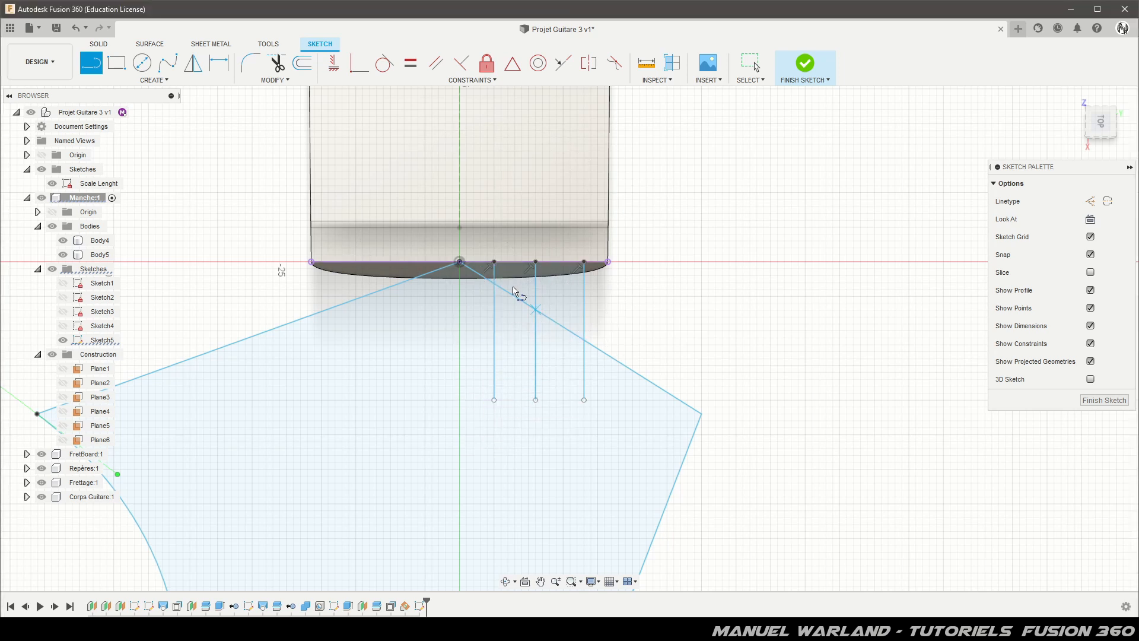
Draw three more vertical lines of the same length from the neck's end edge, spaced out left of the centerline.
click(418, 262)
click(418, 400)
key(Escape)
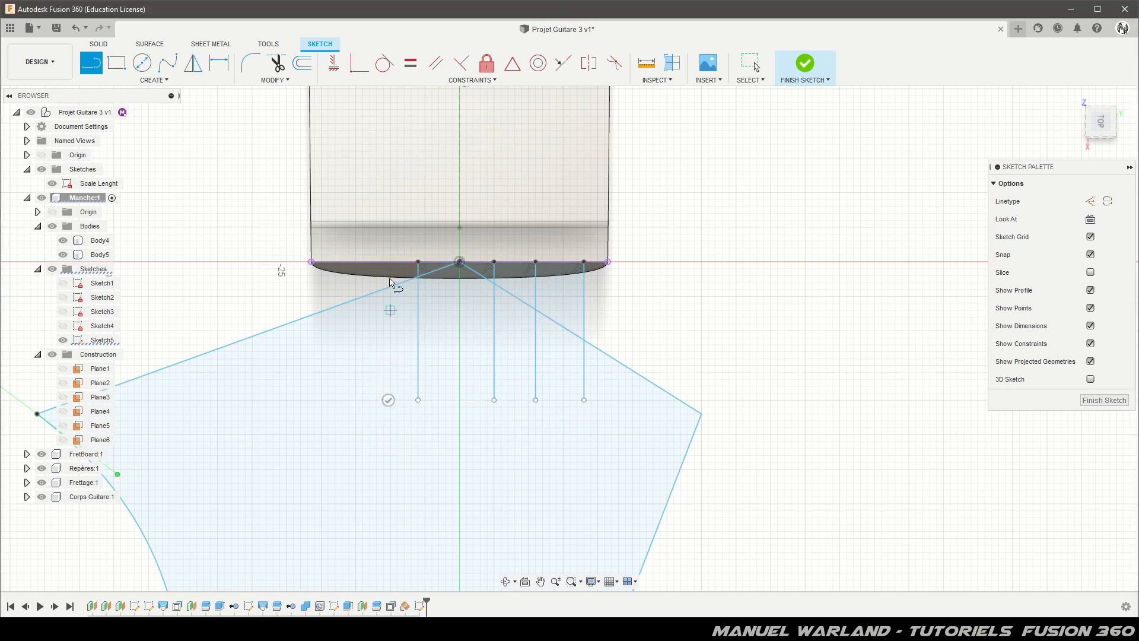
click(376, 262)
click(377, 400)
key(Escape)
click(328, 262)
click(328, 399)
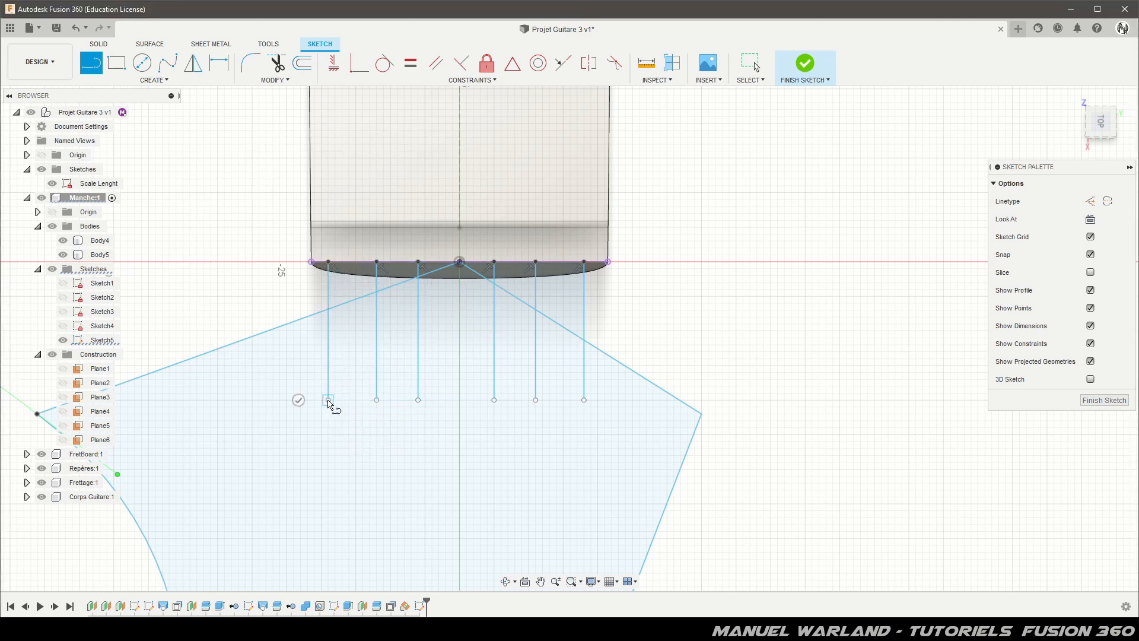
key(Escape)
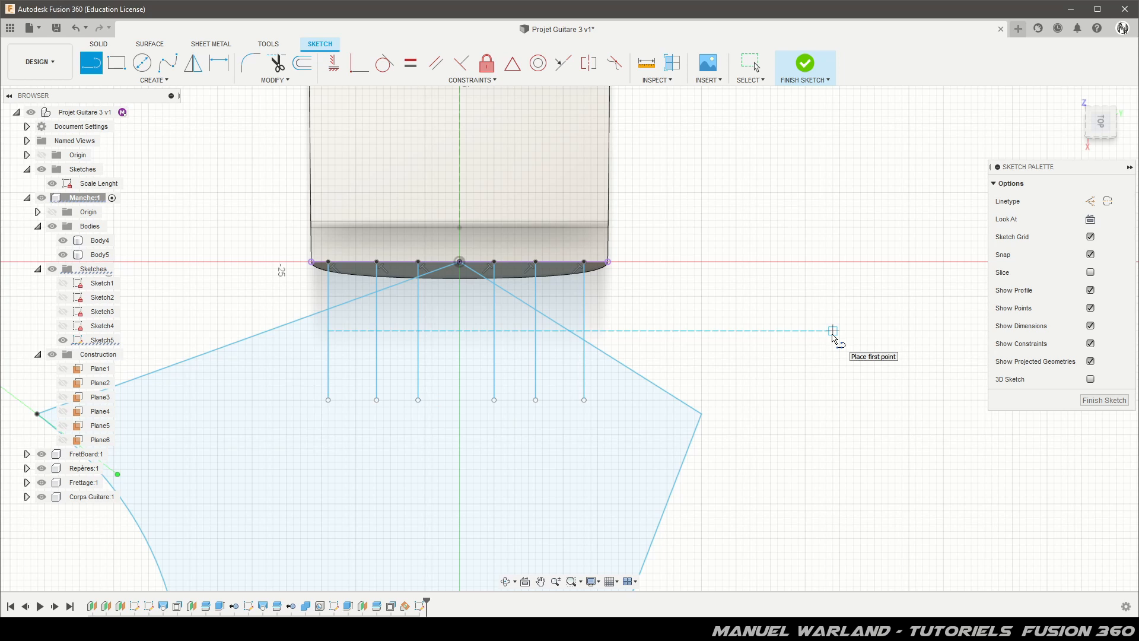
key(Escape)
Convert all six vertical lines in the headstock to construction lines.
click(332, 358)
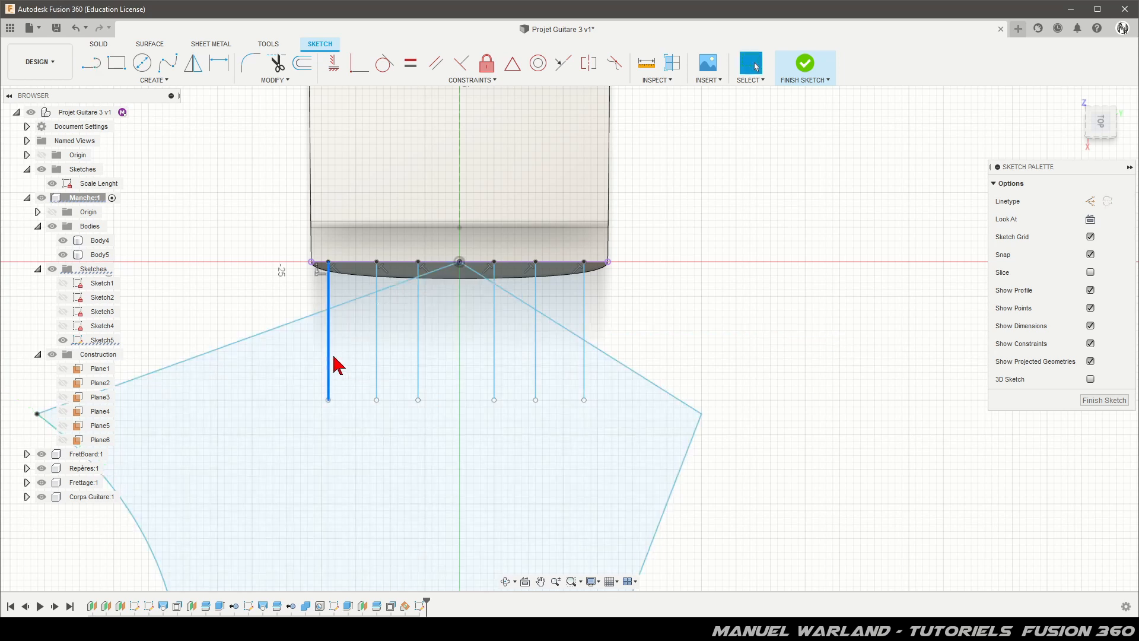
click(377, 367)
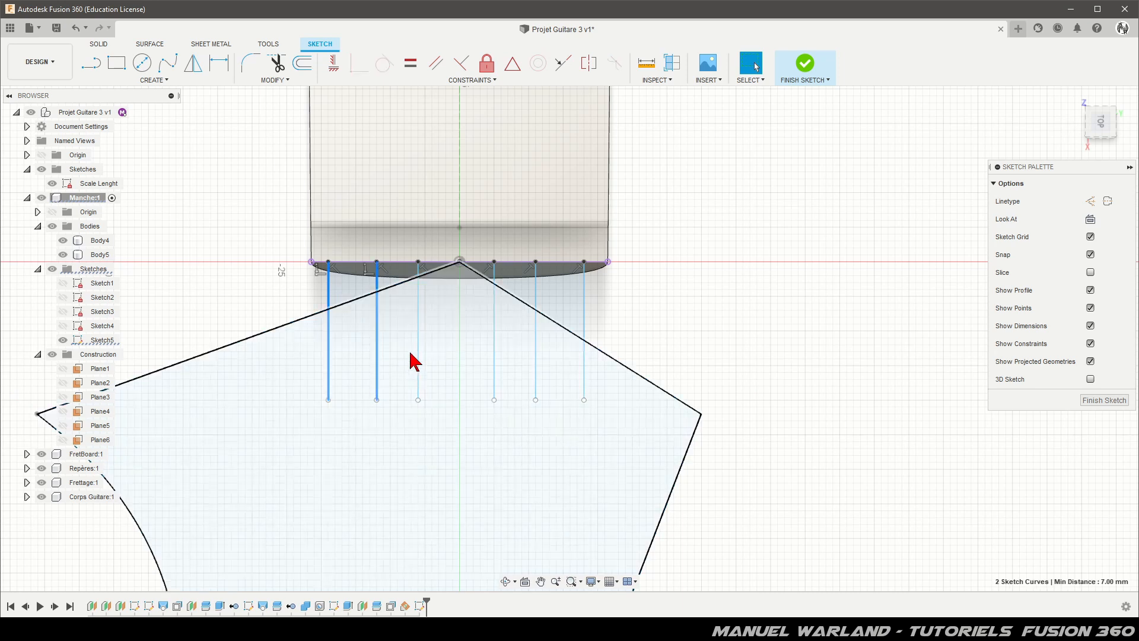
click(419, 359)
click(495, 359)
click(536, 362)
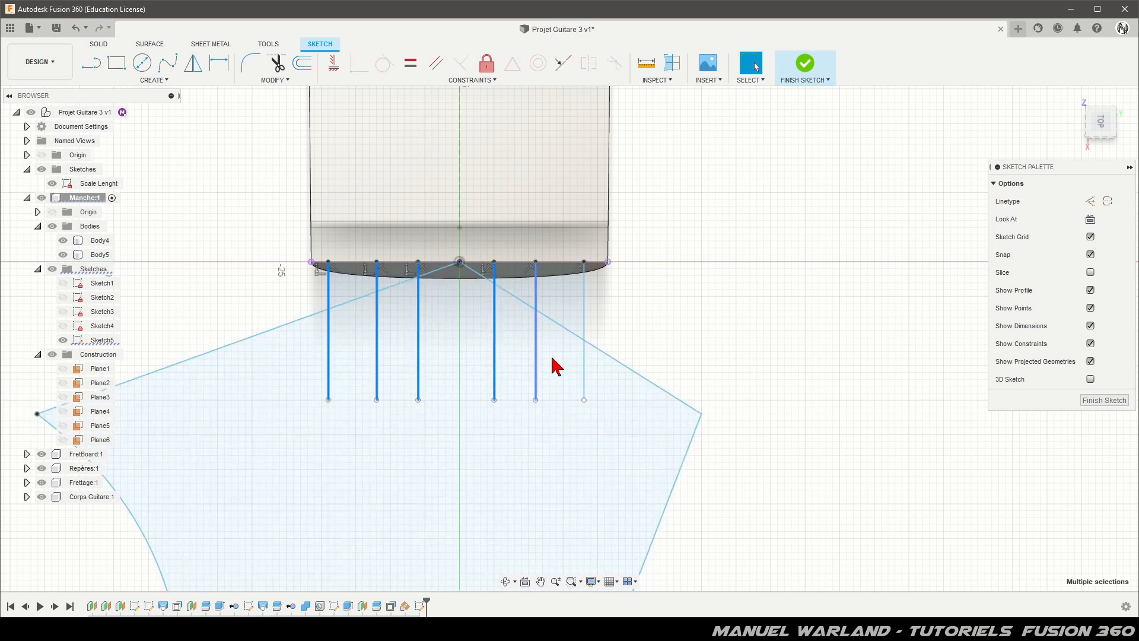
click(584, 367)
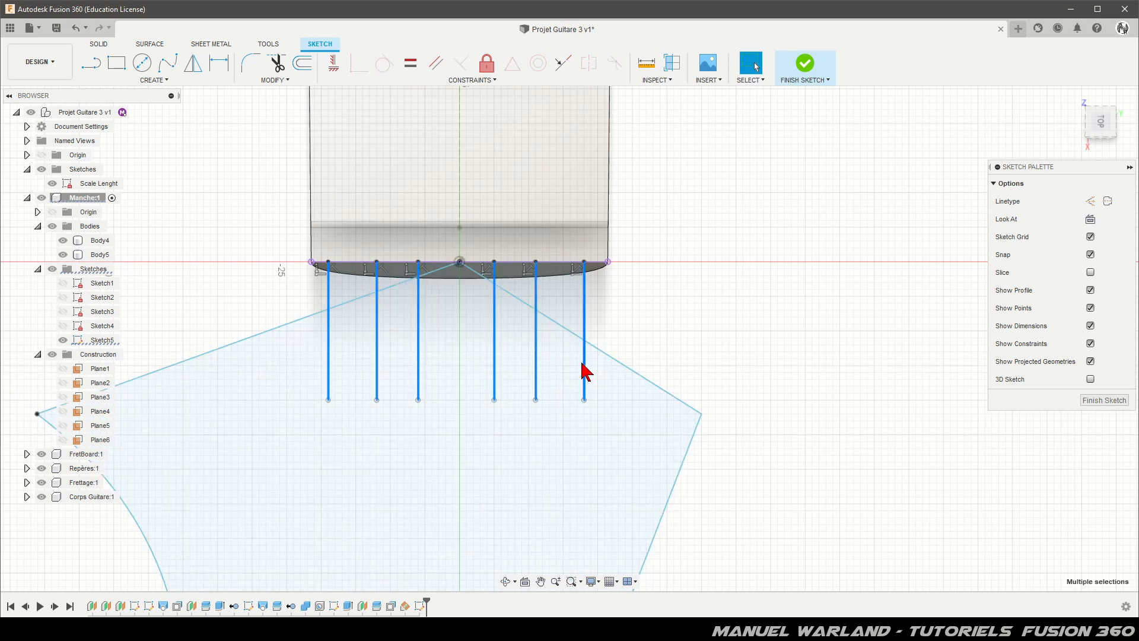
key(x)
click(725, 328)
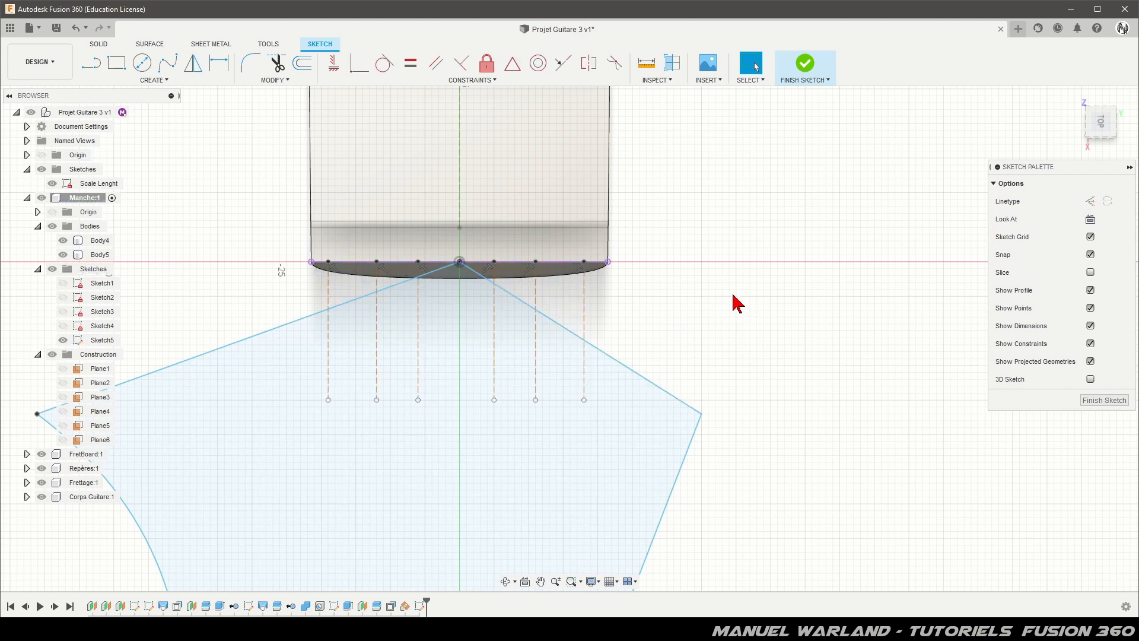
Dimension the leftmost construction line 3 mm from the left corner of the neck's end edge.
key(d)
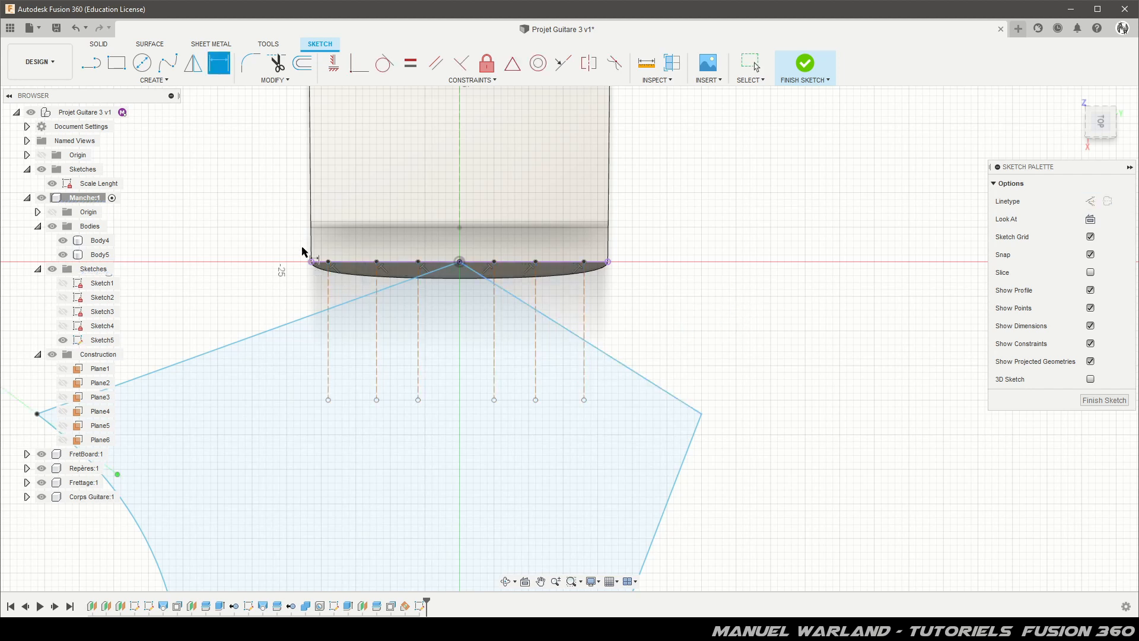
click(328, 261)
click(311, 262)
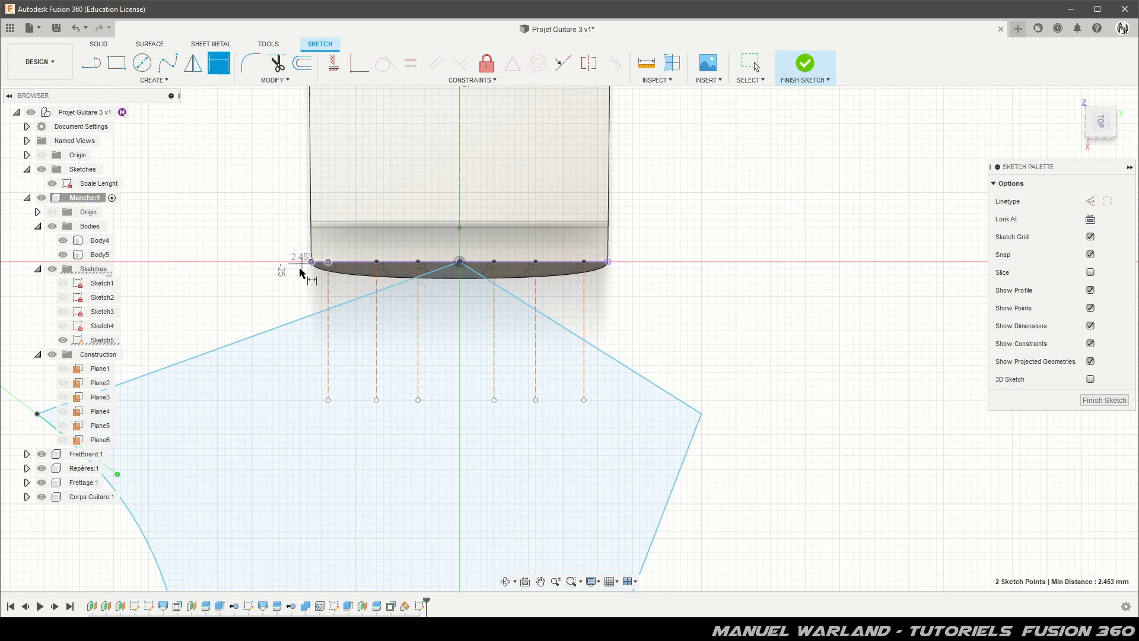
click(264, 296)
text(3)
key(Return)
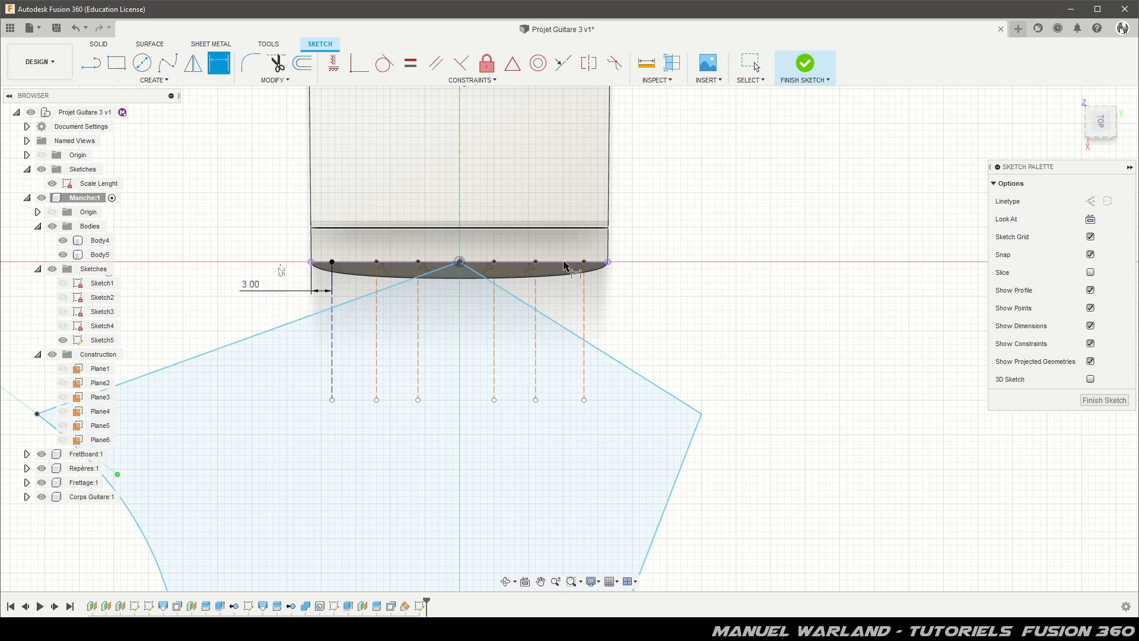
Dimension the rightmost construction line 3 mm from the right corner of the neck's end edge.
click(585, 263)
click(608, 262)
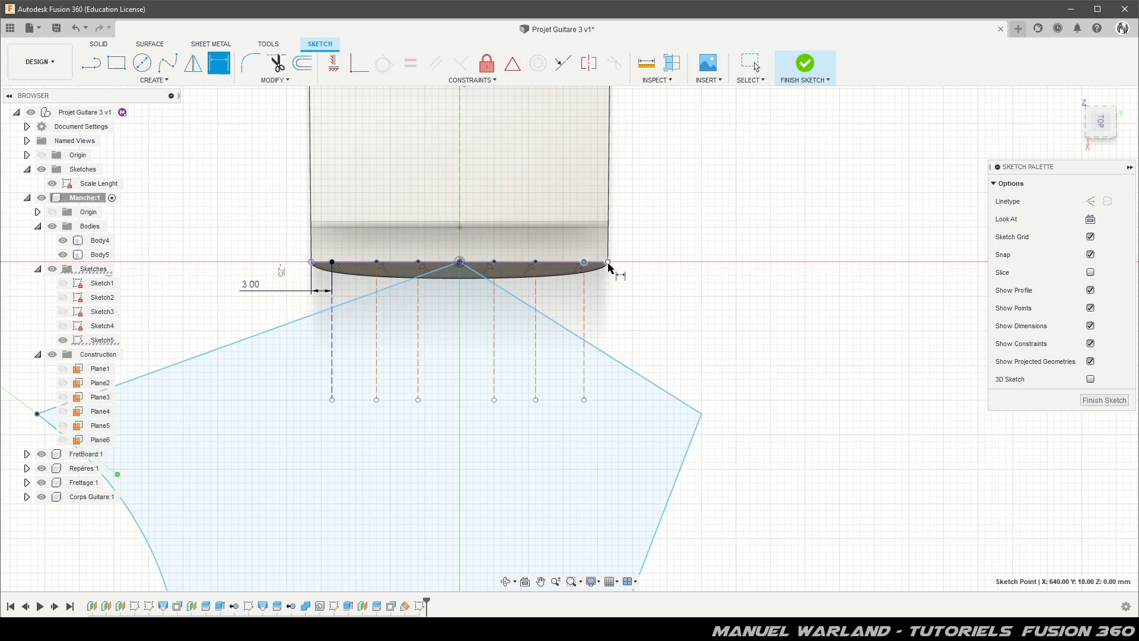
click(624, 302)
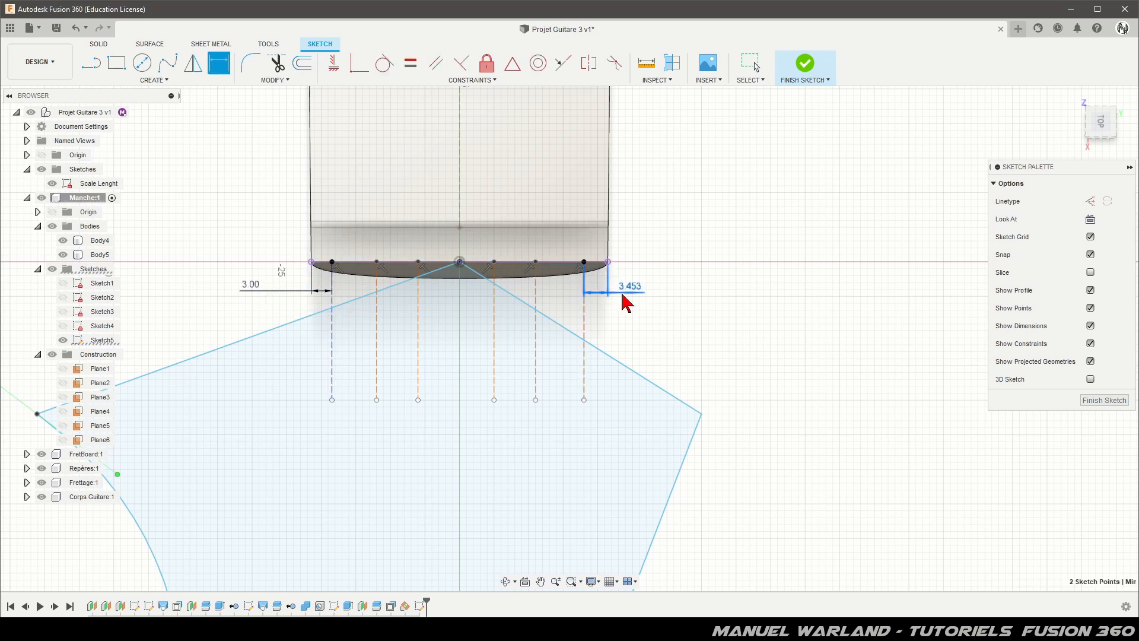
text(3)
key(Return)
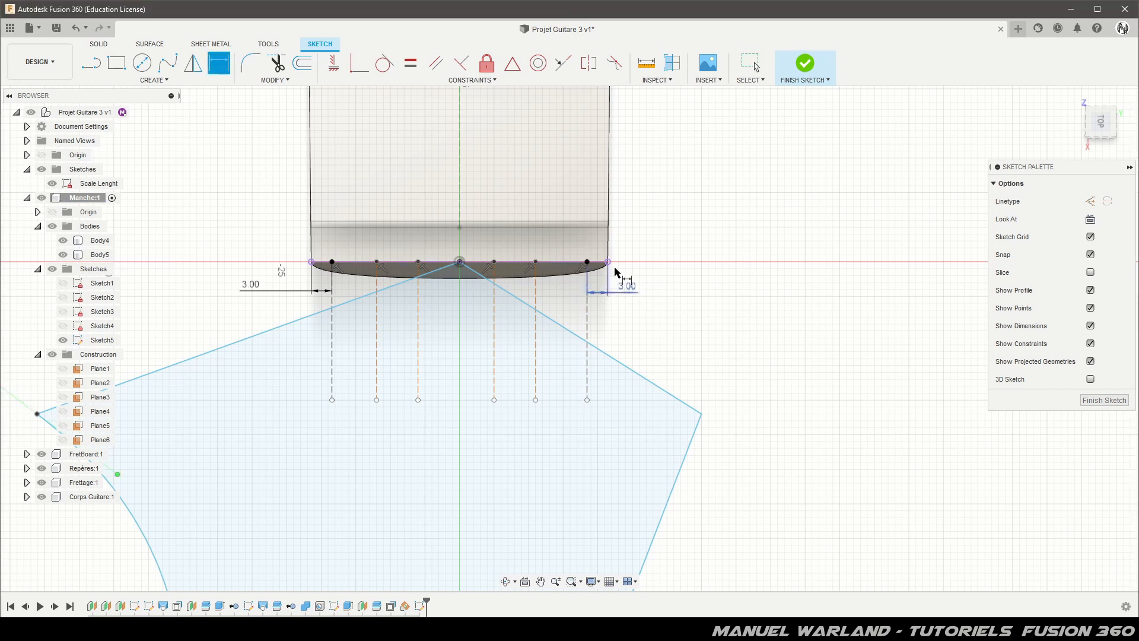
Add a driven dimension between the upper endpoints of the leftmost and rightmost construction lines.
click(332, 262)
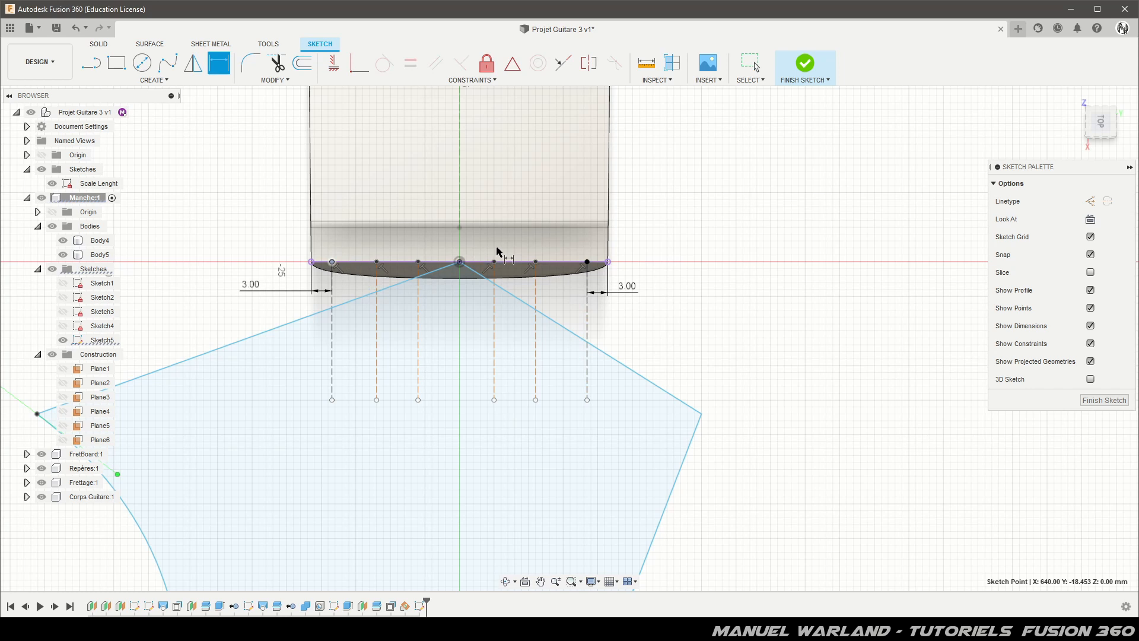
click(588, 262)
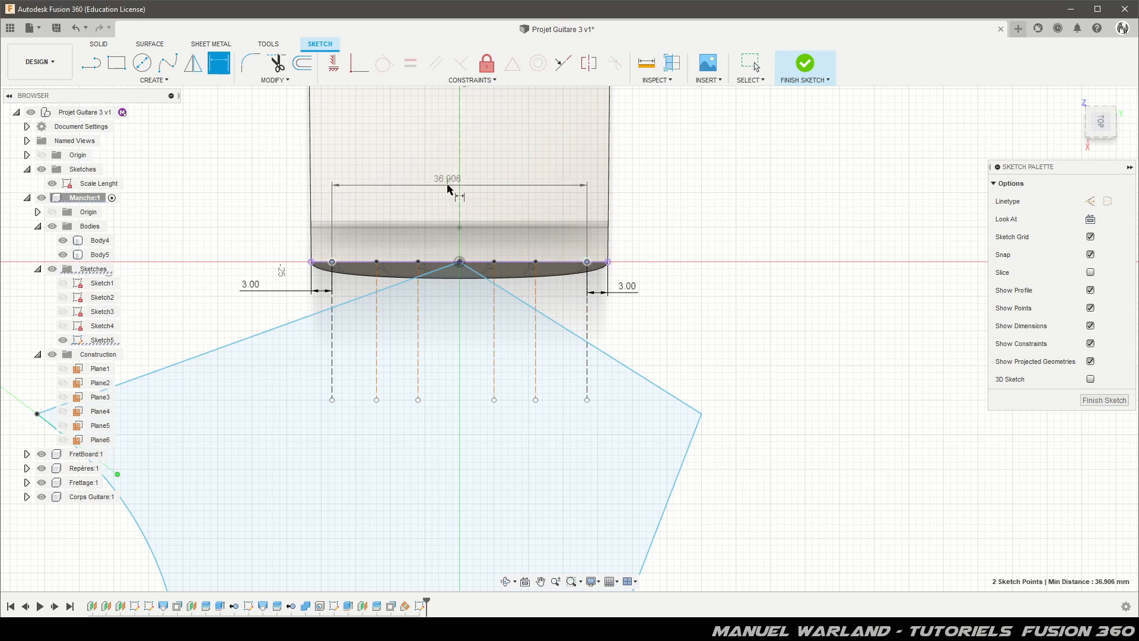
click(431, 185)
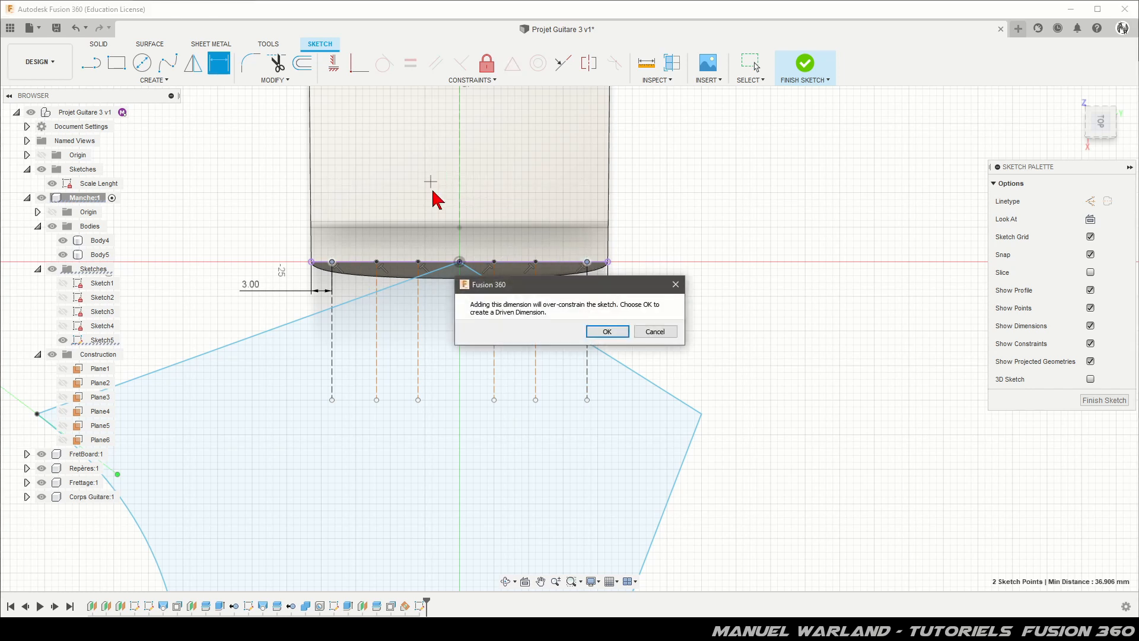
click(608, 332)
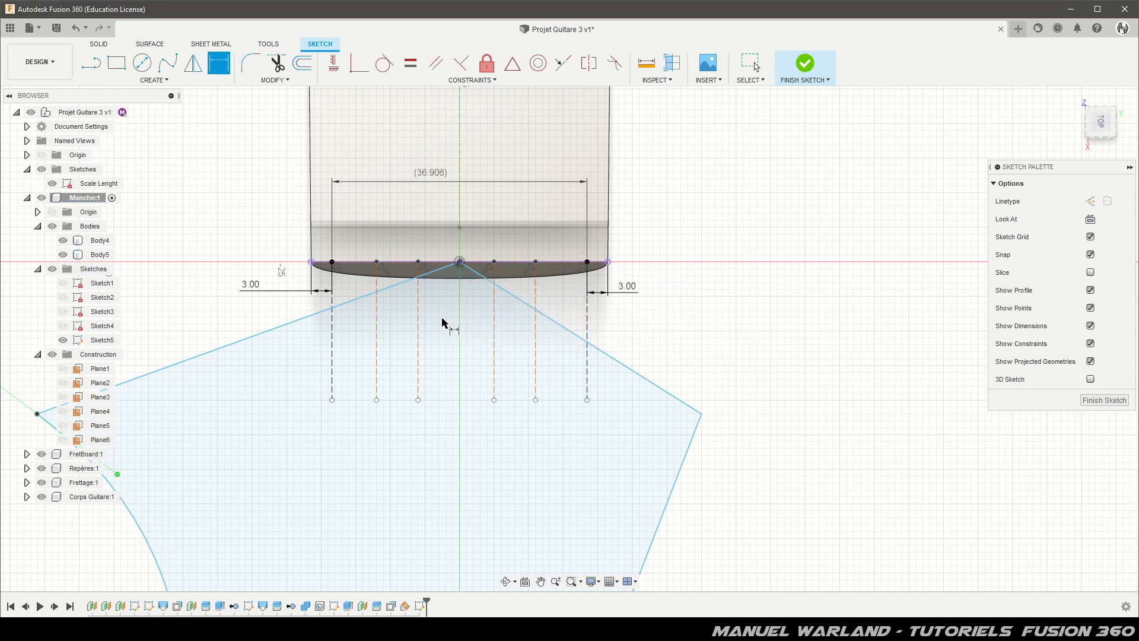
Dimension the spacing between the leftmost and second construction lines as the overall outer-line distance divided by 5.
click(332, 346)
click(376, 339)
click(350, 368)
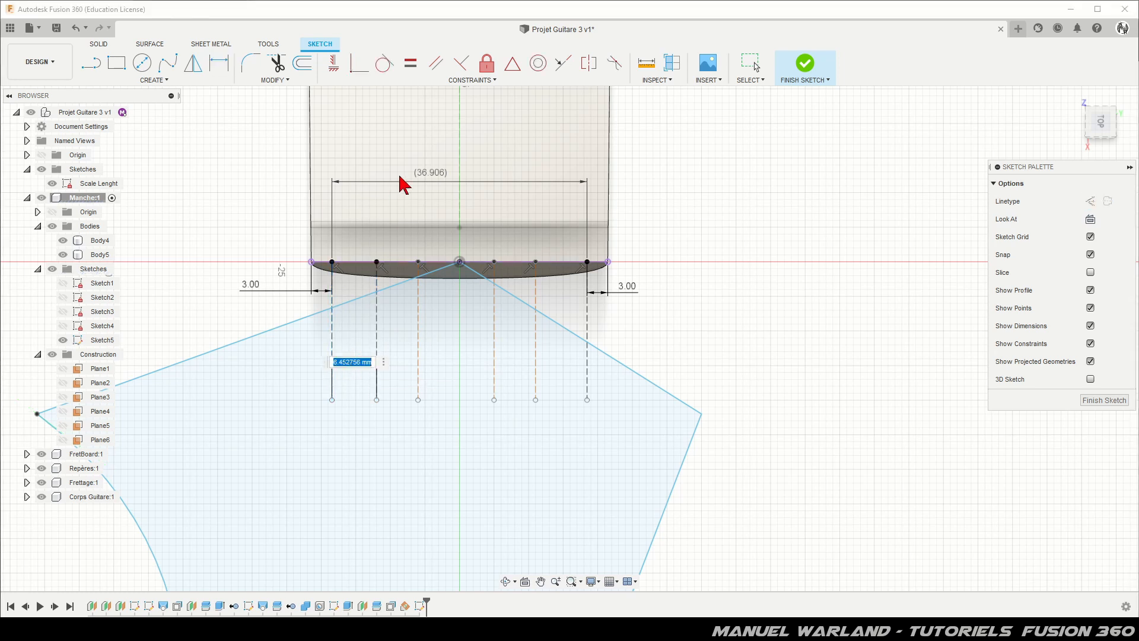
click(426, 180)
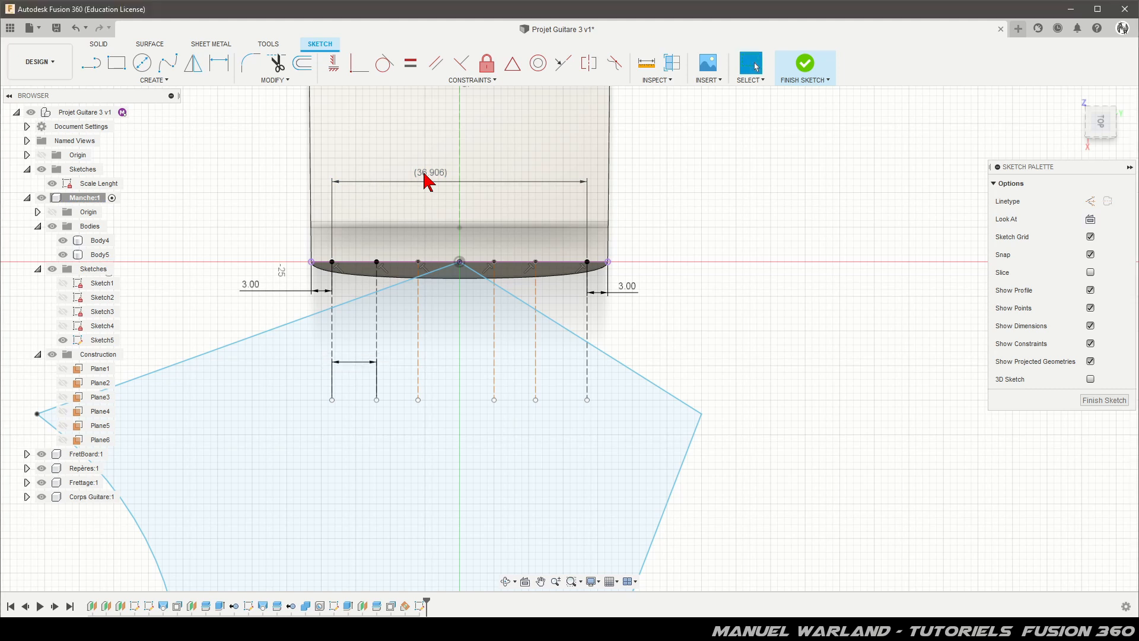
key(Return)
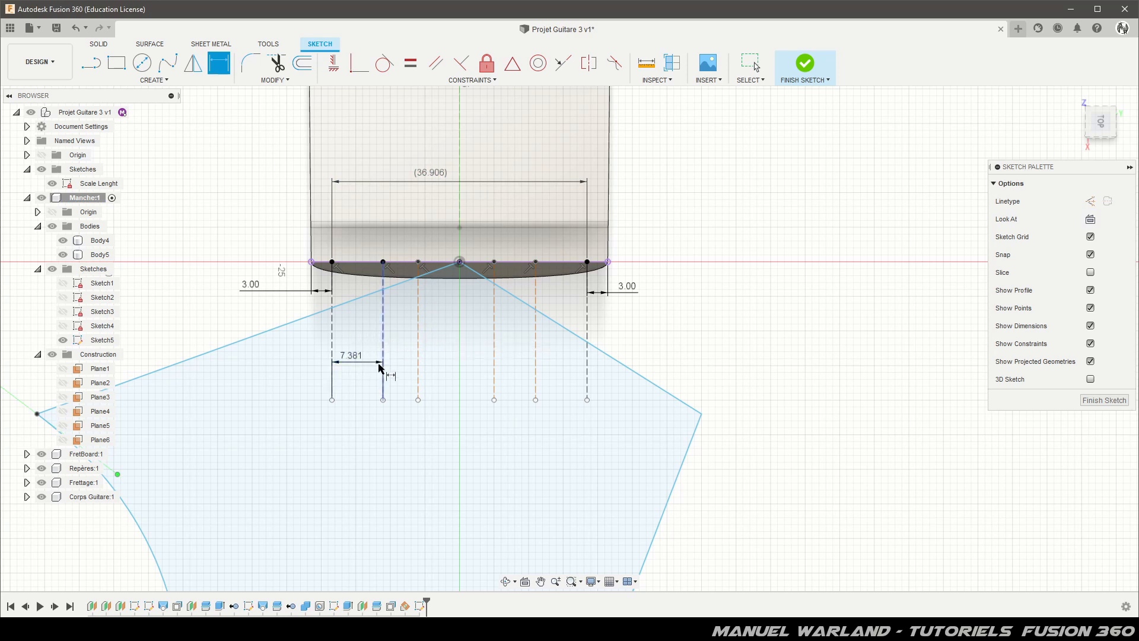
Dimension the spacing between the second and third construction lines, linking its value to the first spacing dimension d46.
click(383, 324)
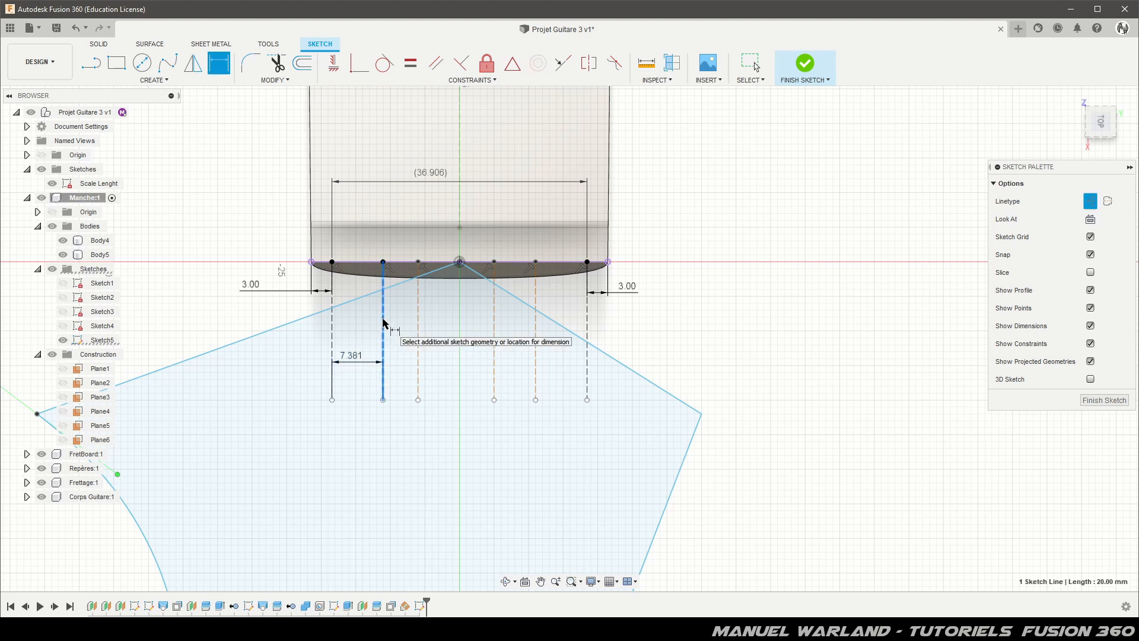
click(418, 325)
click(407, 374)
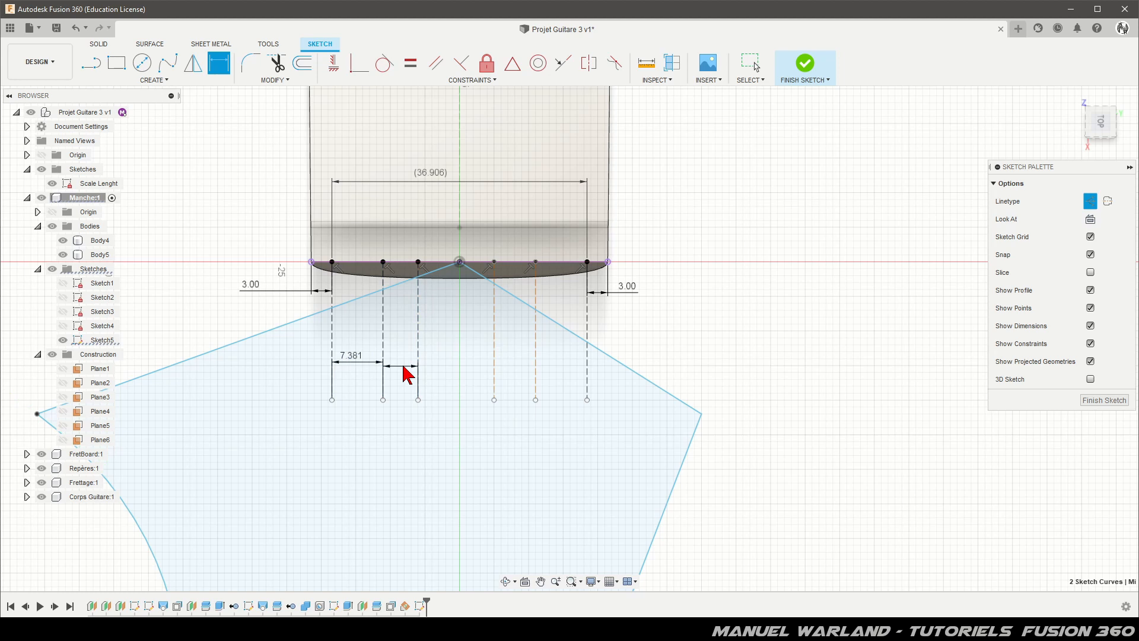
click(354, 357)
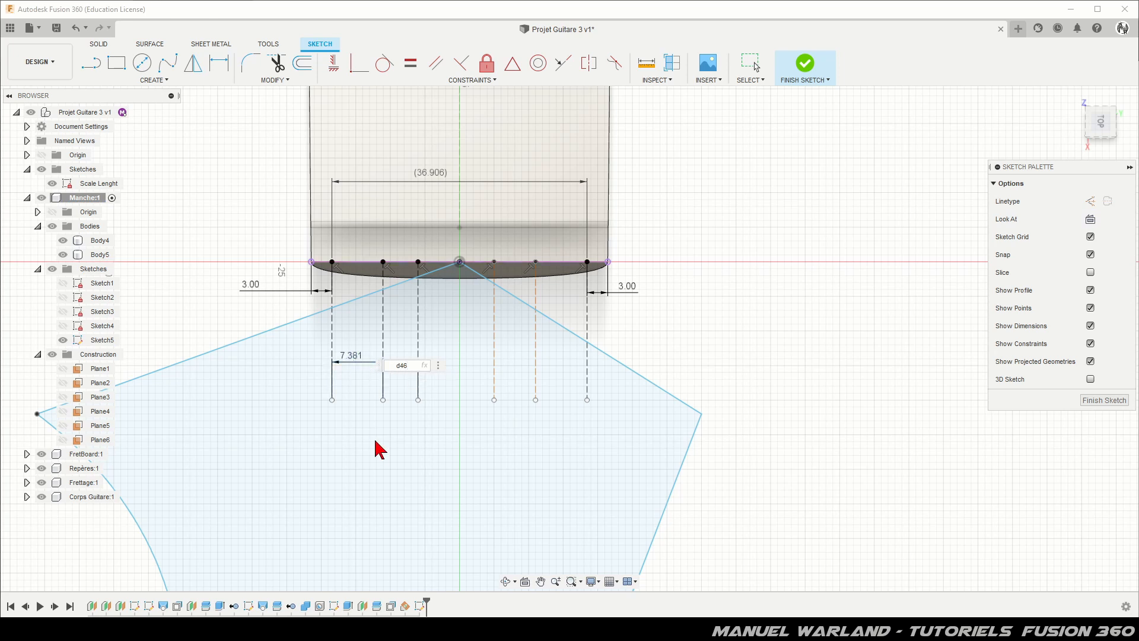
key(Return)
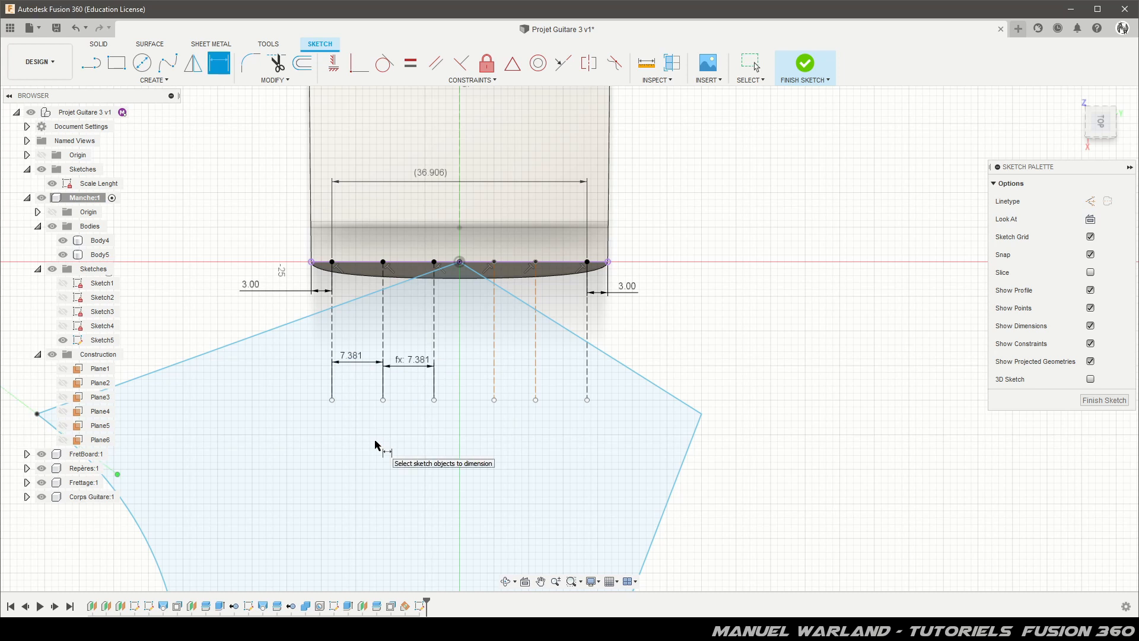
Dimension the spacing between the third and fourth construction lines with the same d46 reference.
click(435, 344)
click(494, 365)
click(463, 369)
click(359, 366)
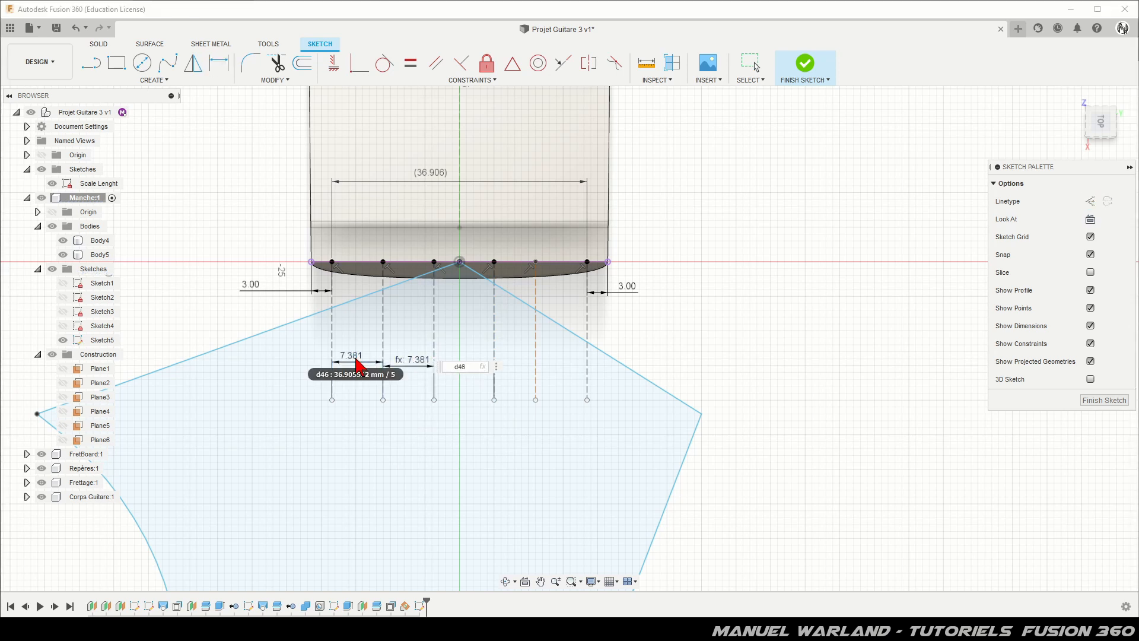
key(Return)
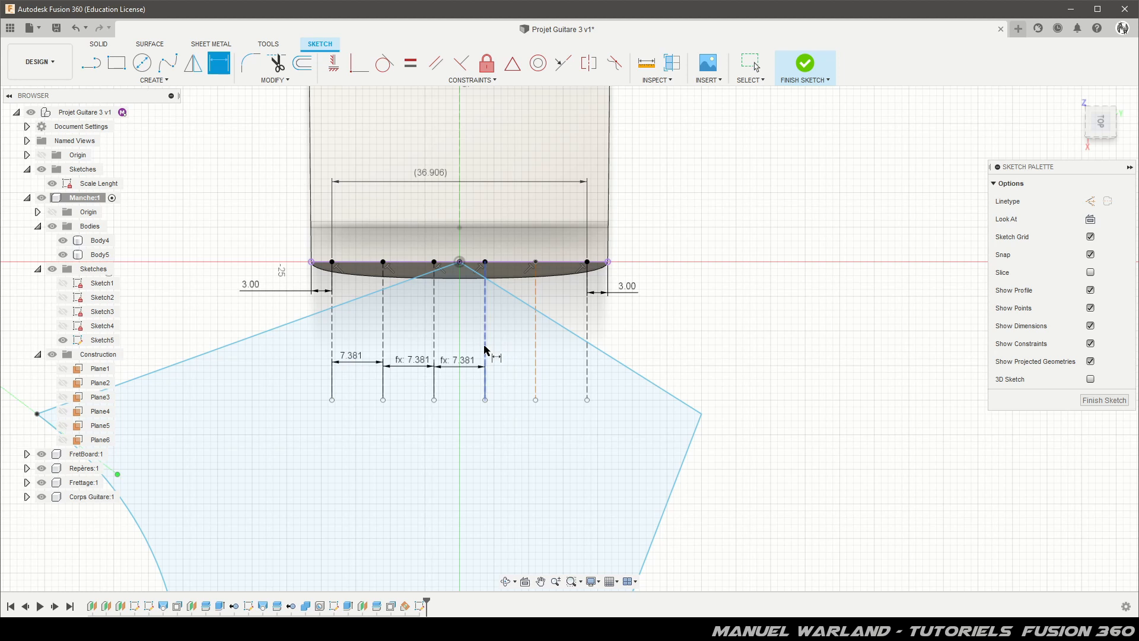
Dimension the spacing between the fourth and fifth construction lines, referencing the first spacing dimension.
click(486, 353)
click(536, 356)
click(512, 369)
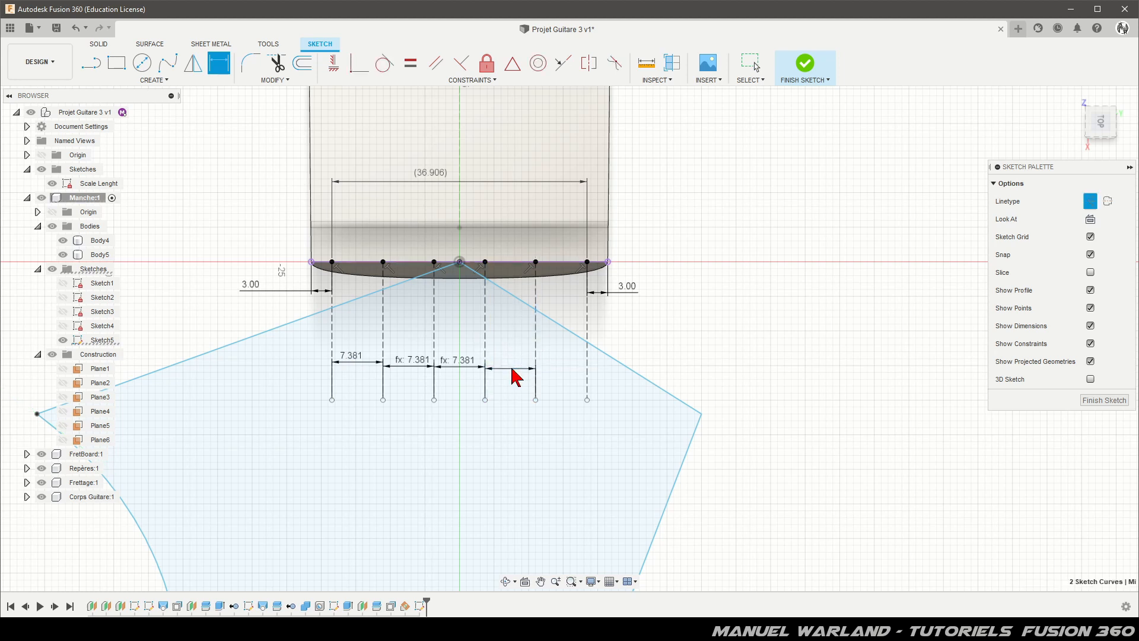
click(355, 360)
key(Return)
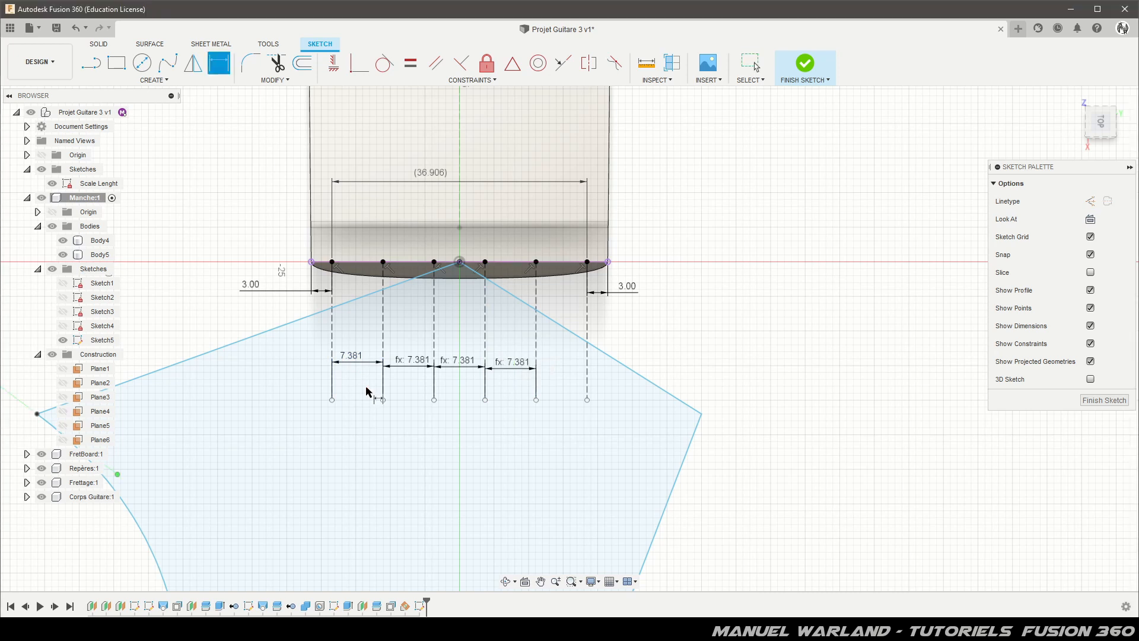
Add a driven dimension between the fifth and rightmost construction lines.
click(537, 358)
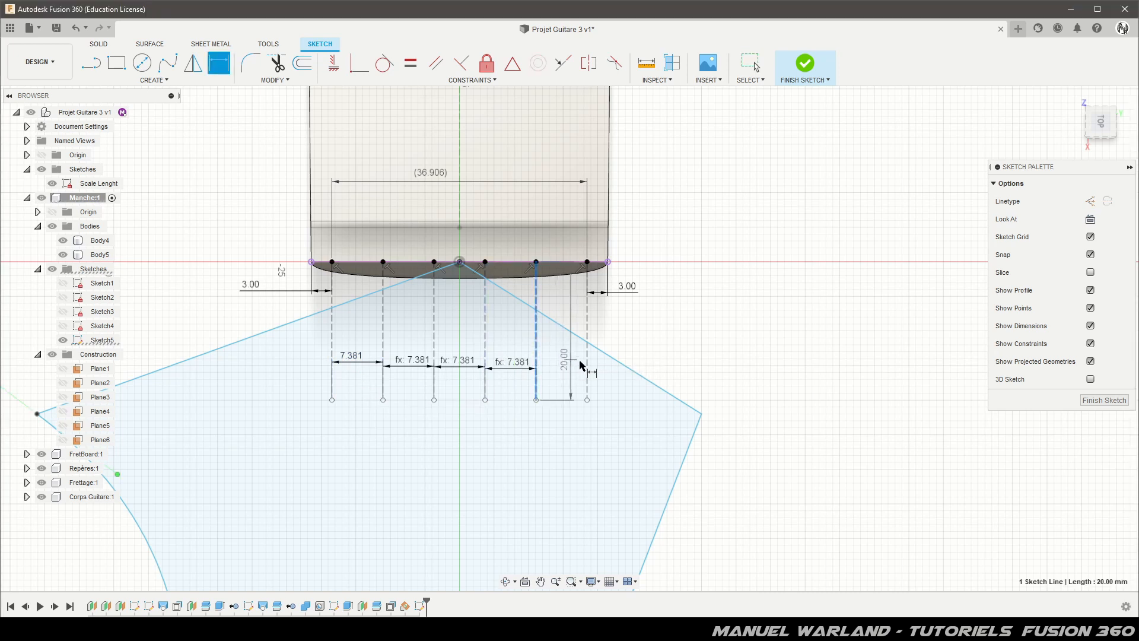
click(585, 368)
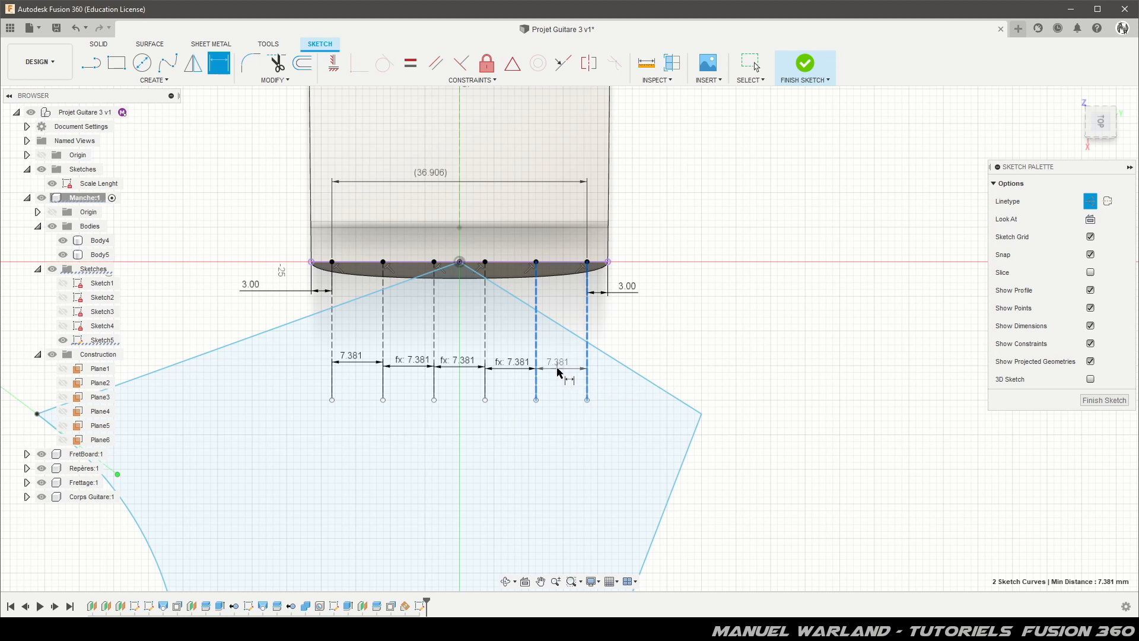
click(557, 368)
click(607, 332)
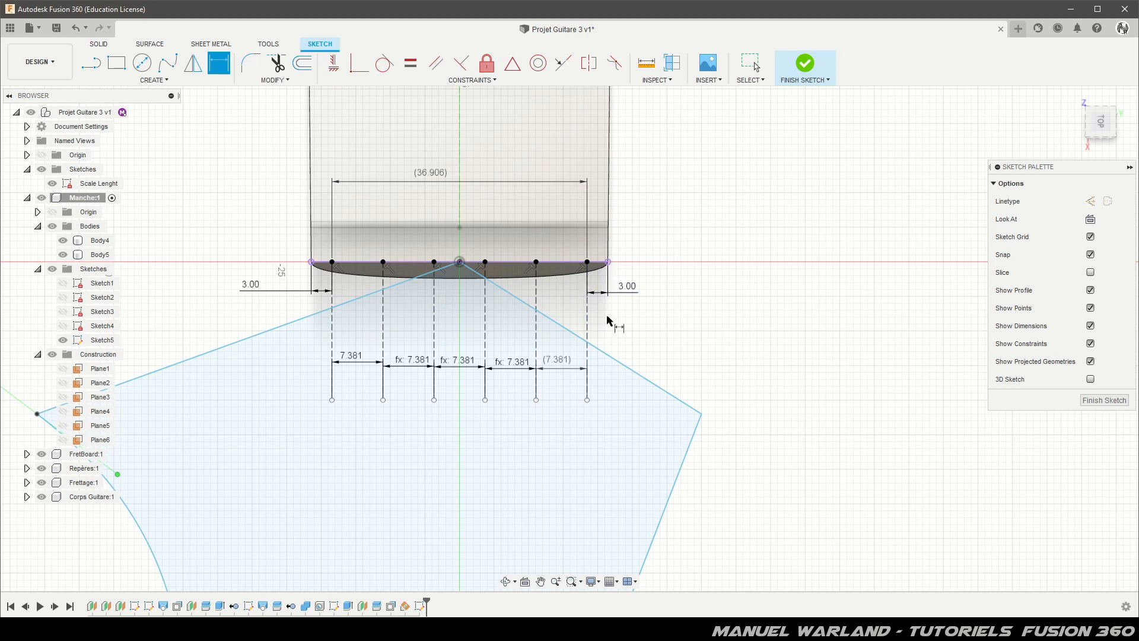
Draw a 14 mm line inward from the headstock's right corner, perpendicular to its long right edge, and place its dimension outside the outline.
click(93, 63)
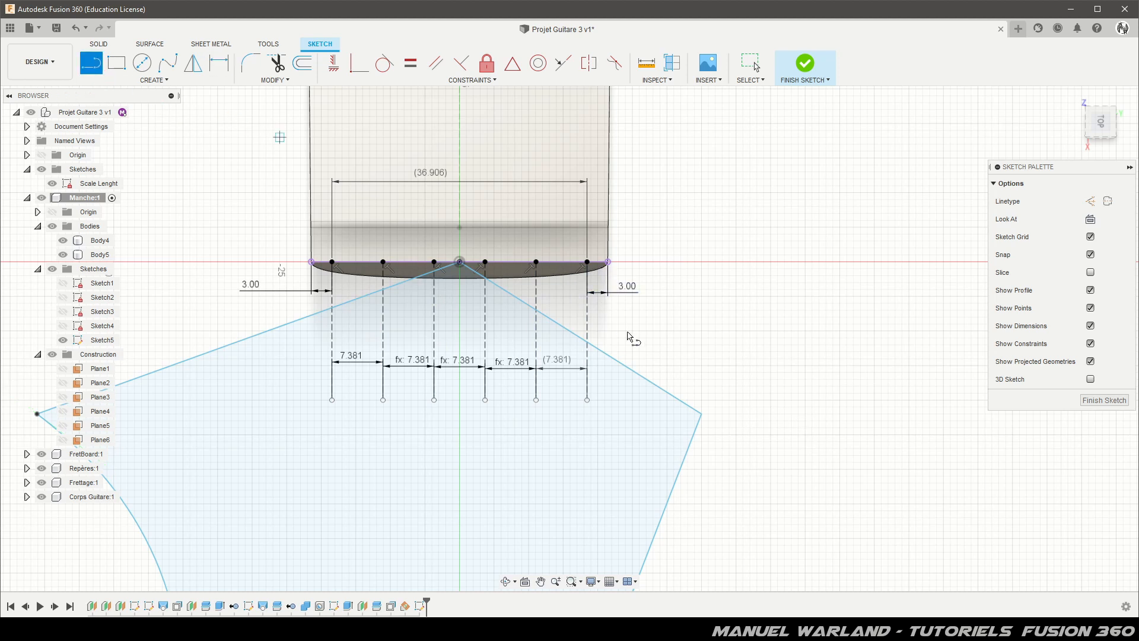
click(702, 413)
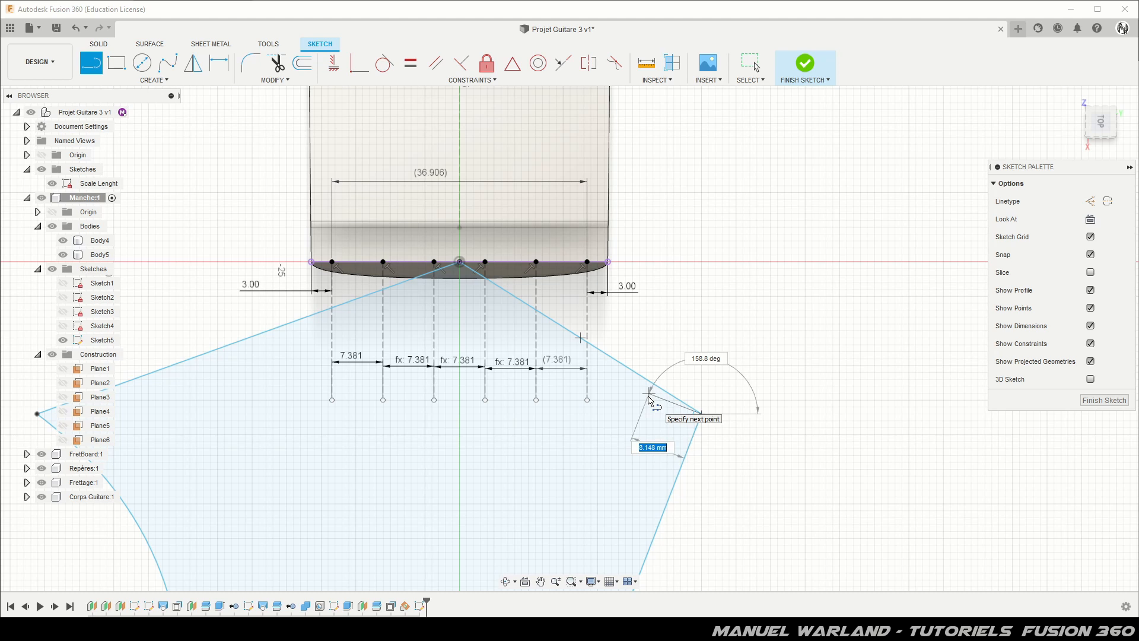
key(Tab)
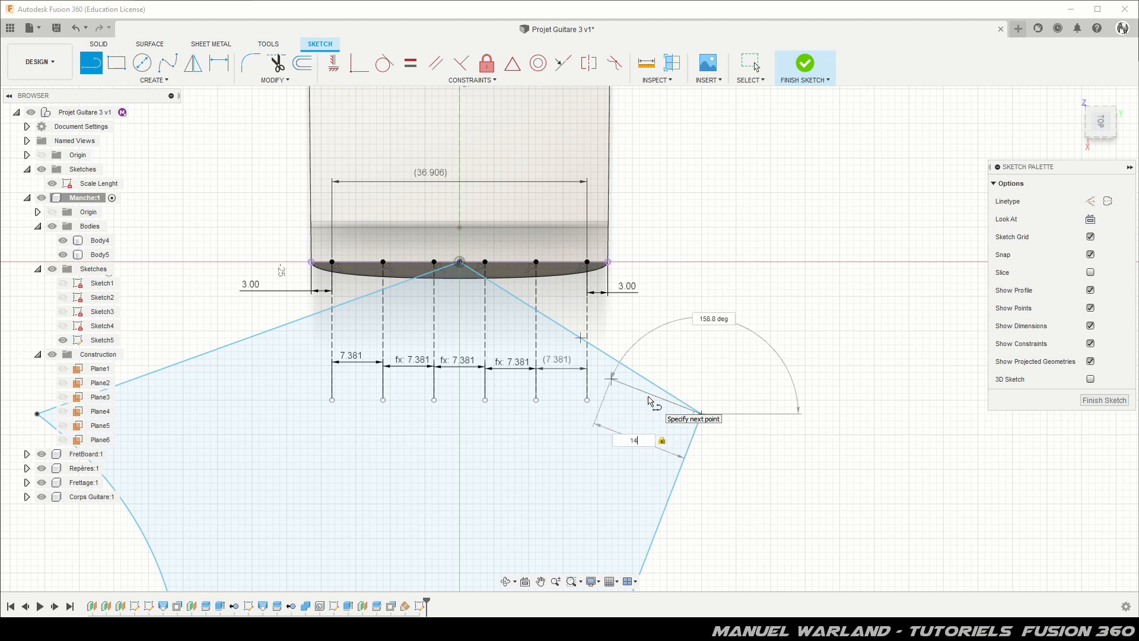
click(651, 404)
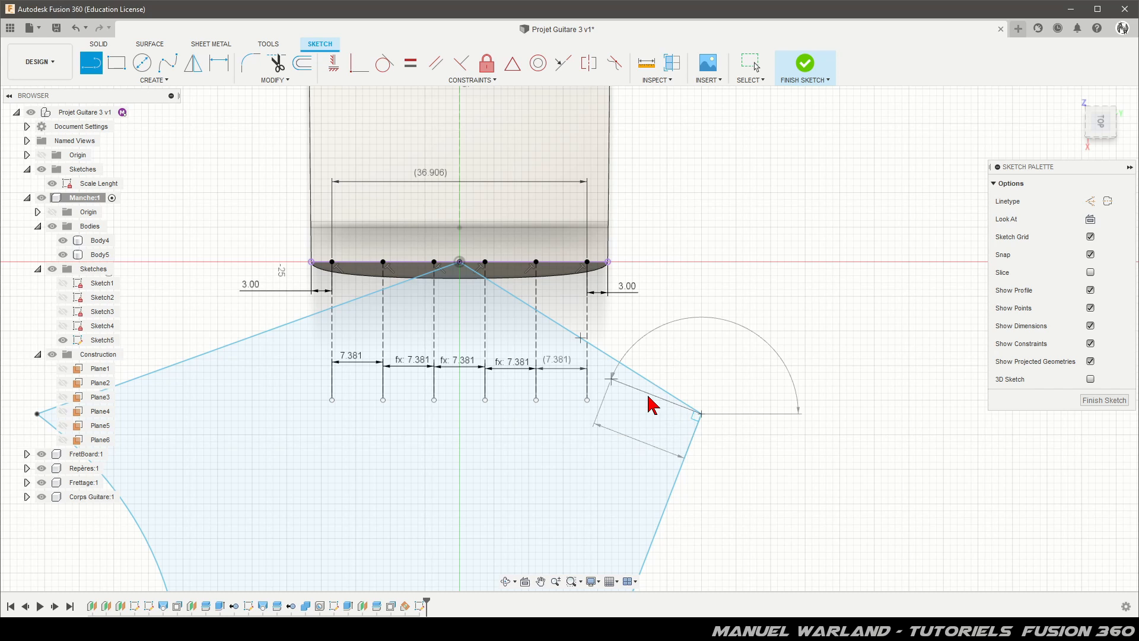
key(Escape)
drag(644, 438, 666, 364)
Convert the 14 mm line at the headstock's right corner to a construction line.
click(638, 395)
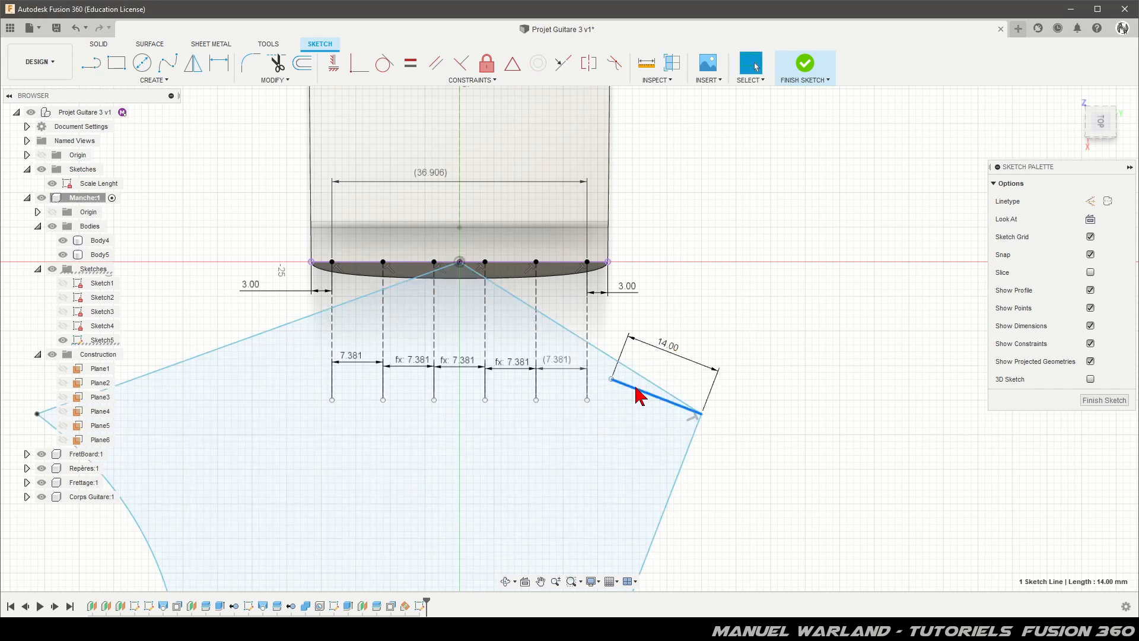
key(x)
click(805, 339)
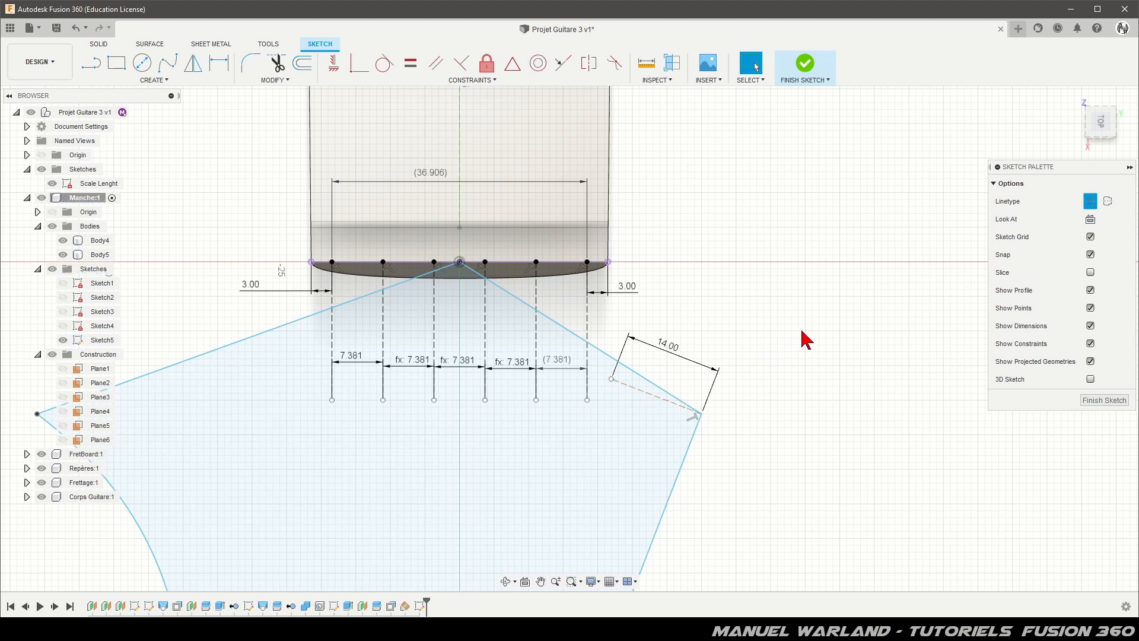
Draw a line about 163 mm long from the 14 mm line's inner end, parallel to the right edge, to the headstock's lower curve.
click(91, 62)
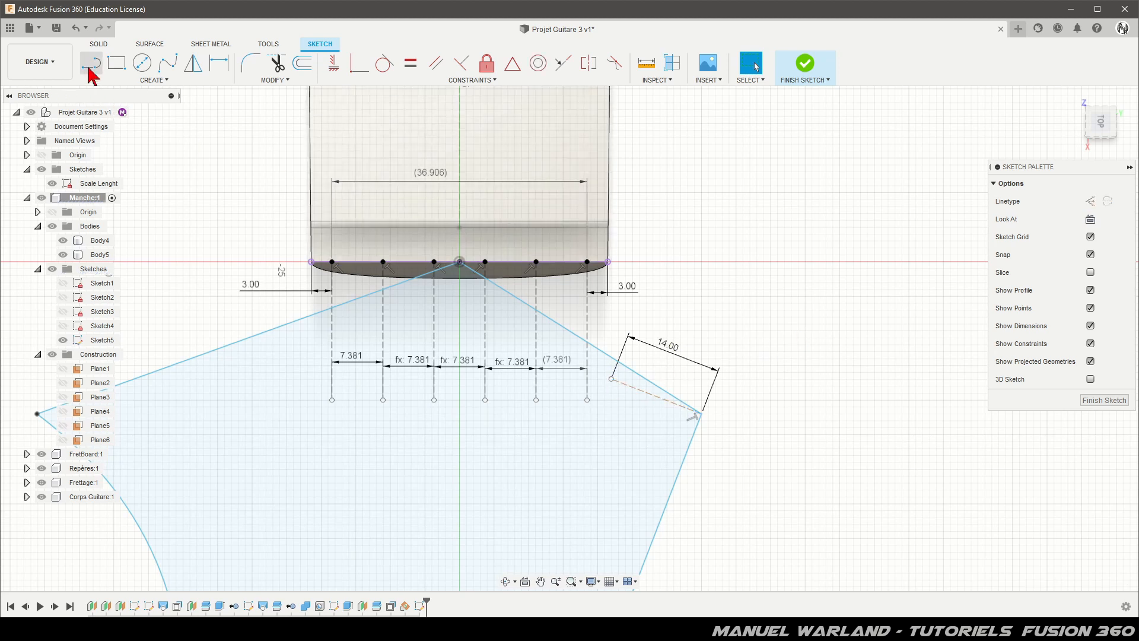
scroll(657, 183, down, 3)
click(632, 304)
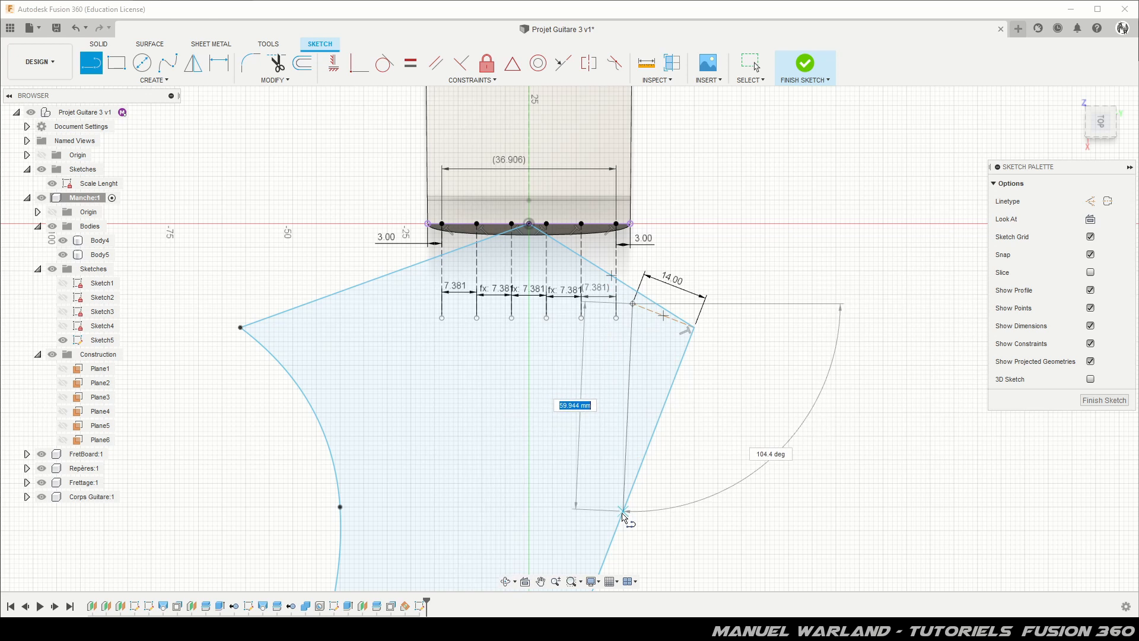
scroll(663, 233, down, 5)
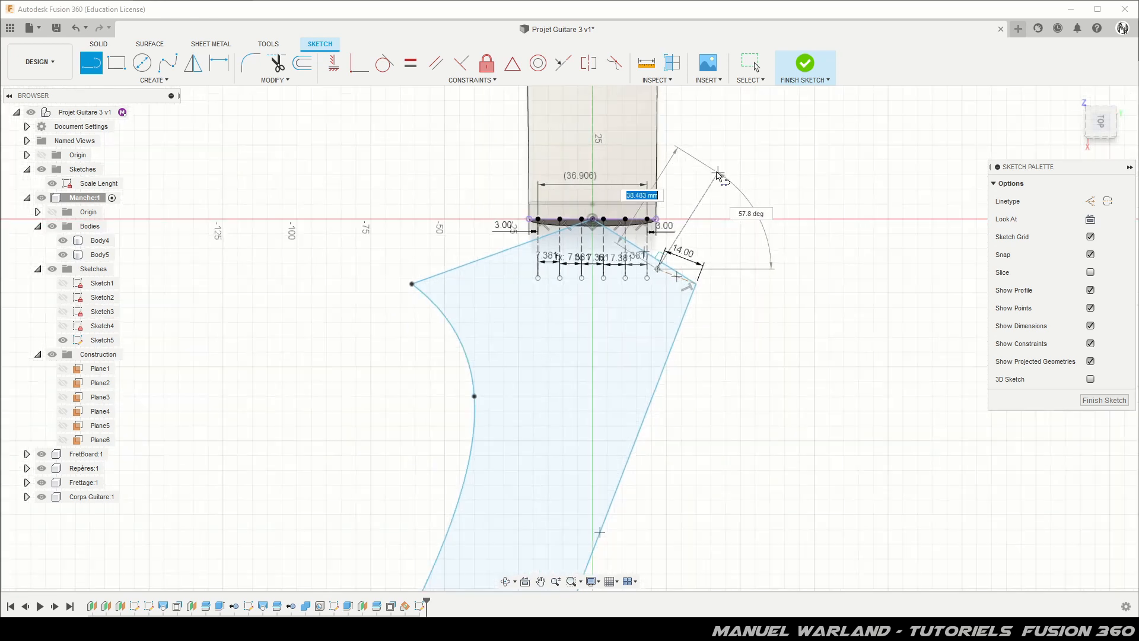
scroll(664, 231, down, 1)
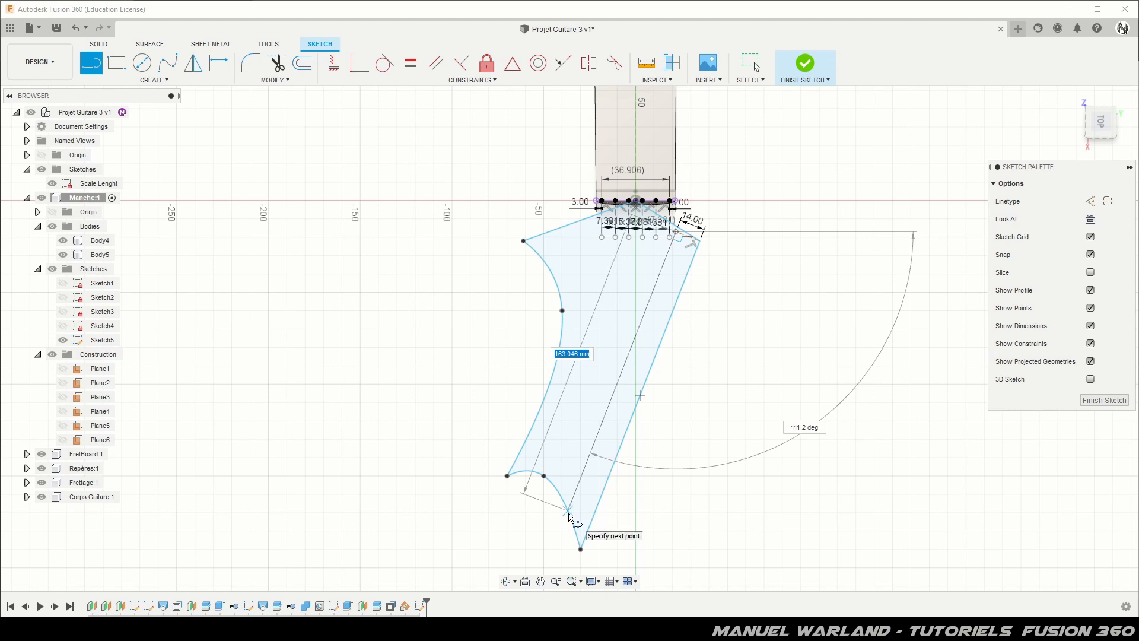
click(568, 511)
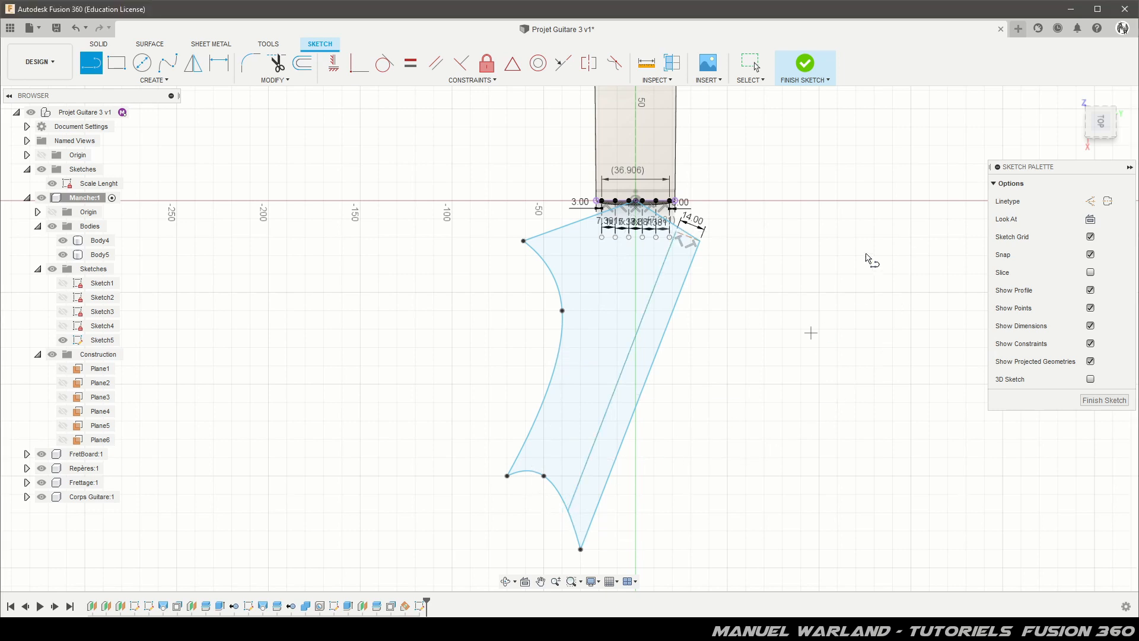
scroll(729, 200, up, 5)
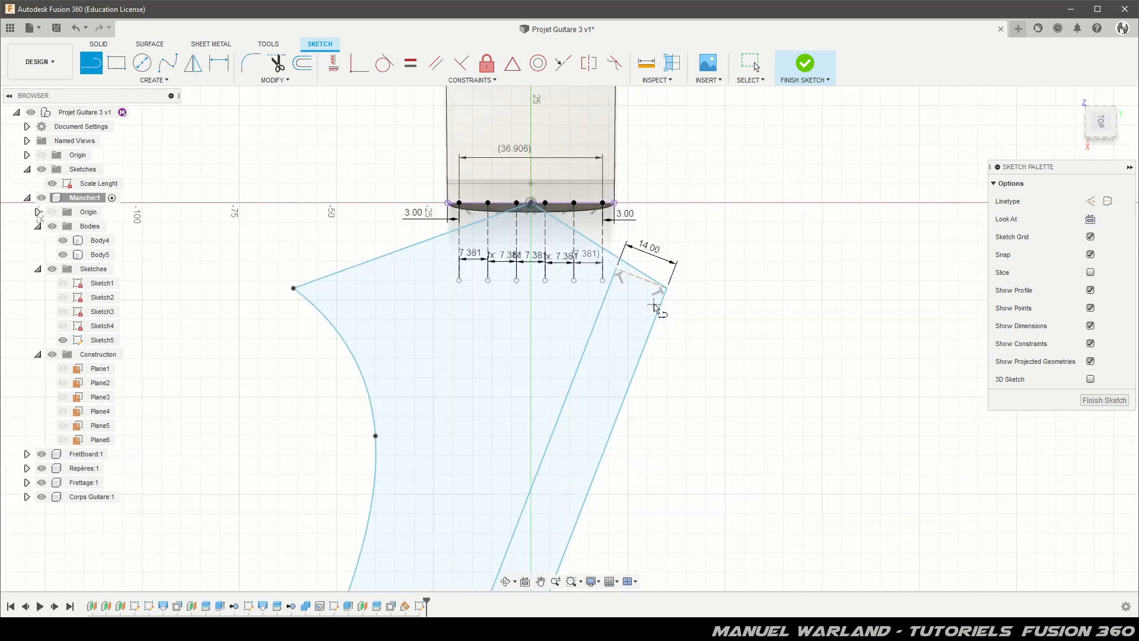
key(Escape)
Convert the long line parallel to the headstock's right edge to a construction line.
click(599, 321)
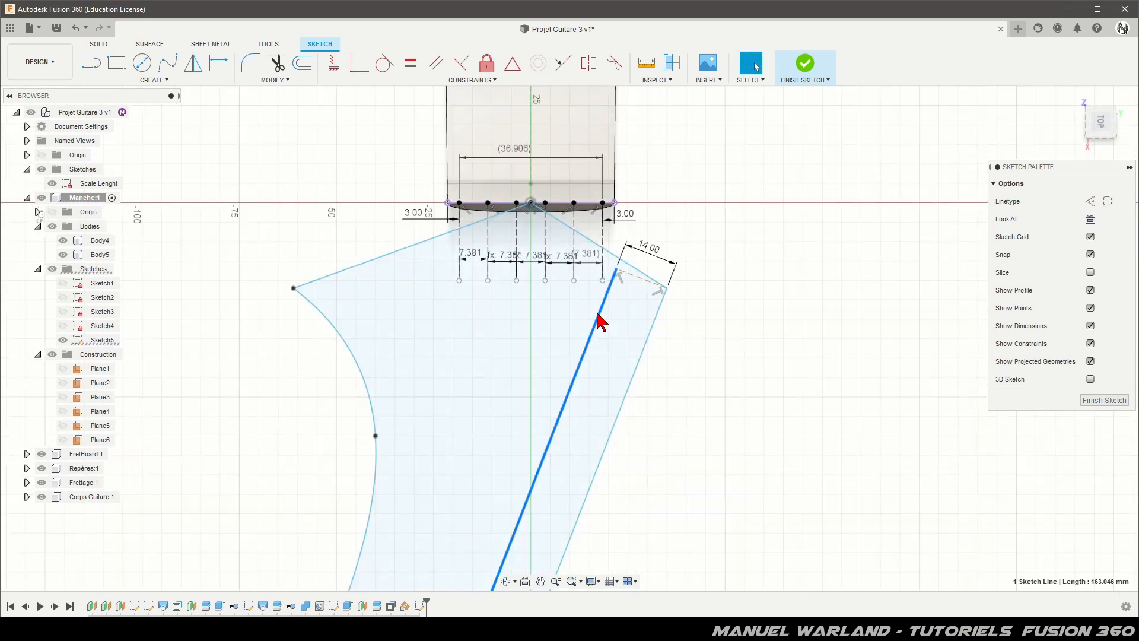
key(x)
click(831, 318)
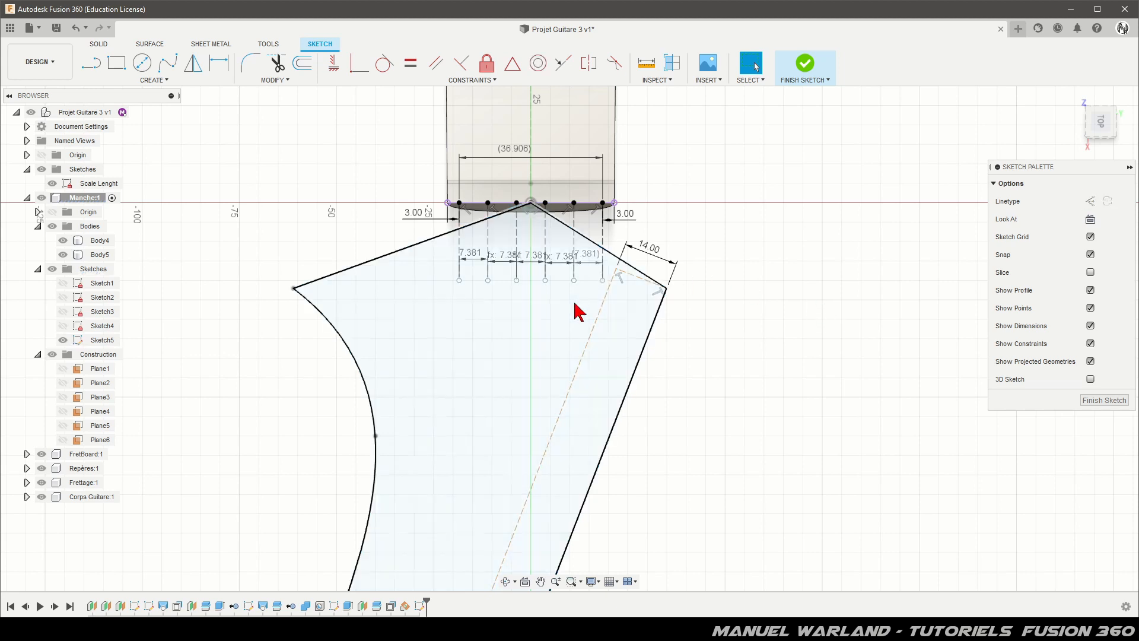
Constrain the lower end of the rightmost string construction line to be coincident with the slanted tuner reference line.
scroll(605, 308, up, 4)
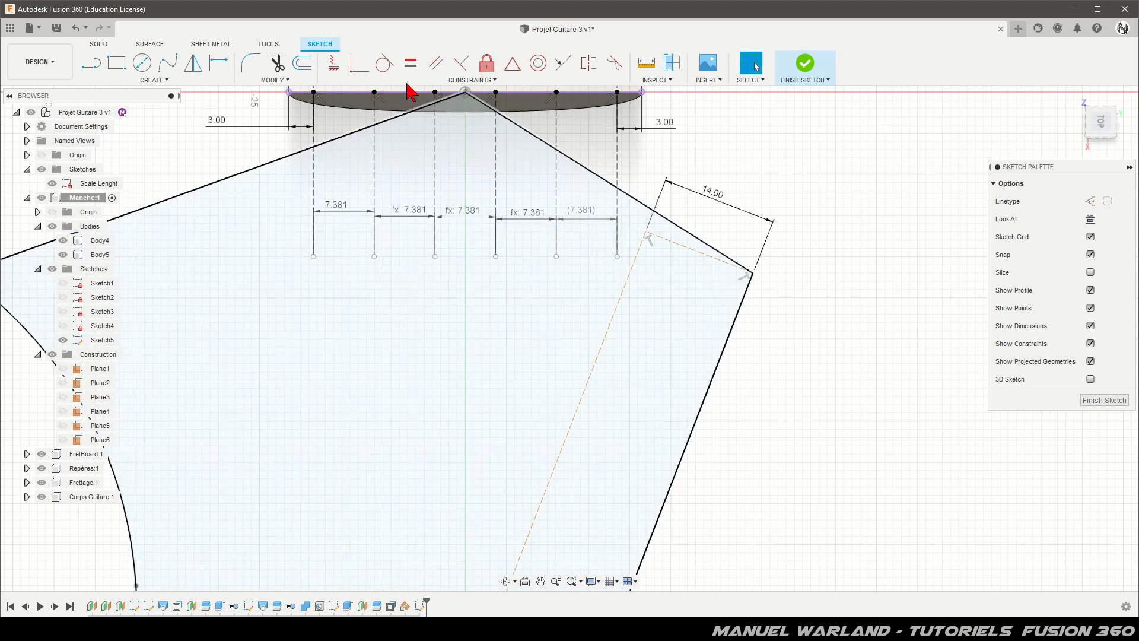
click(356, 76)
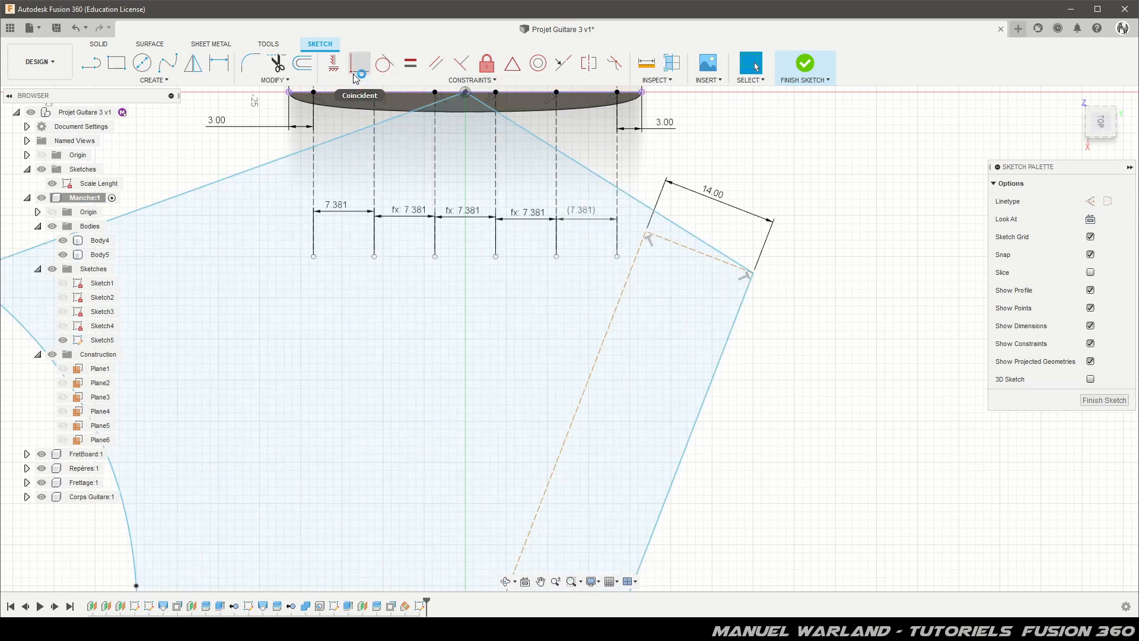
click(618, 259)
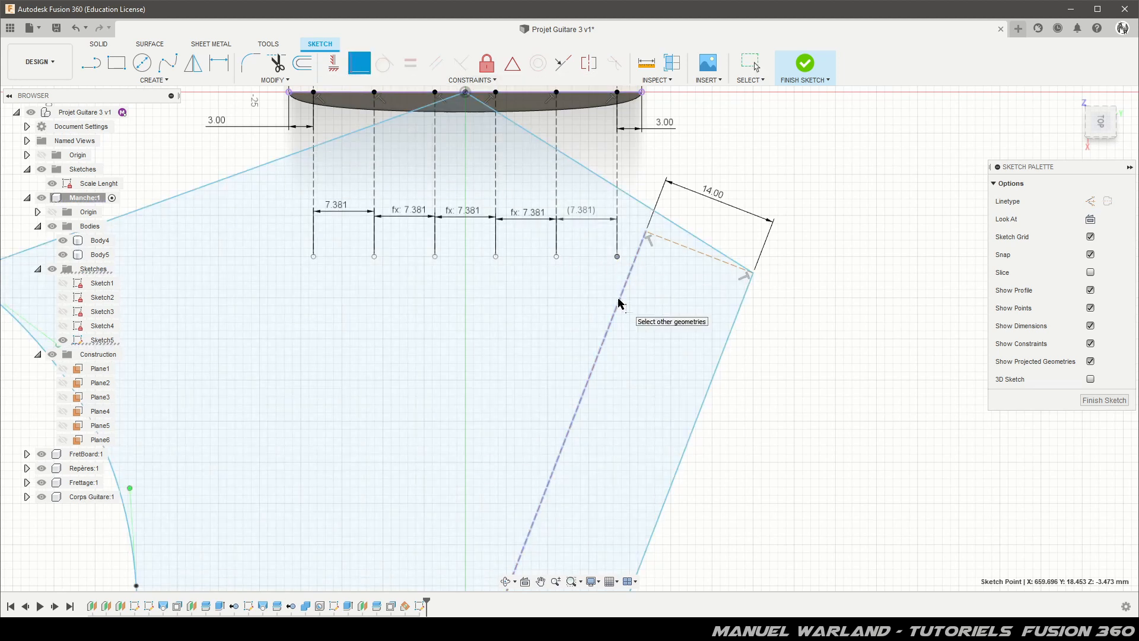
click(619, 301)
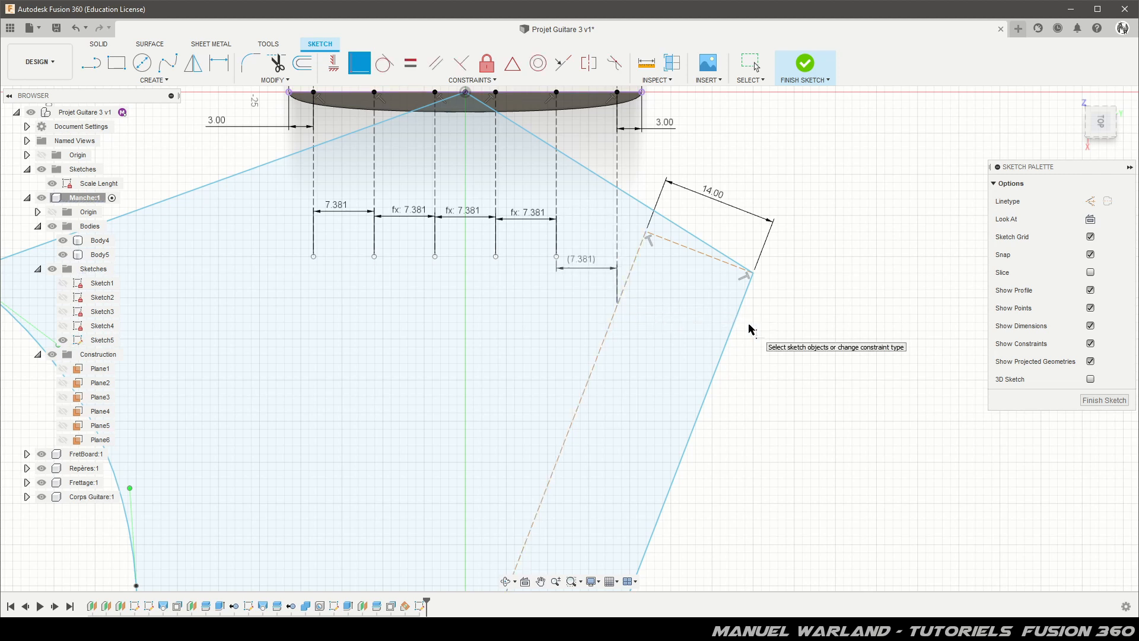
key(Escape)
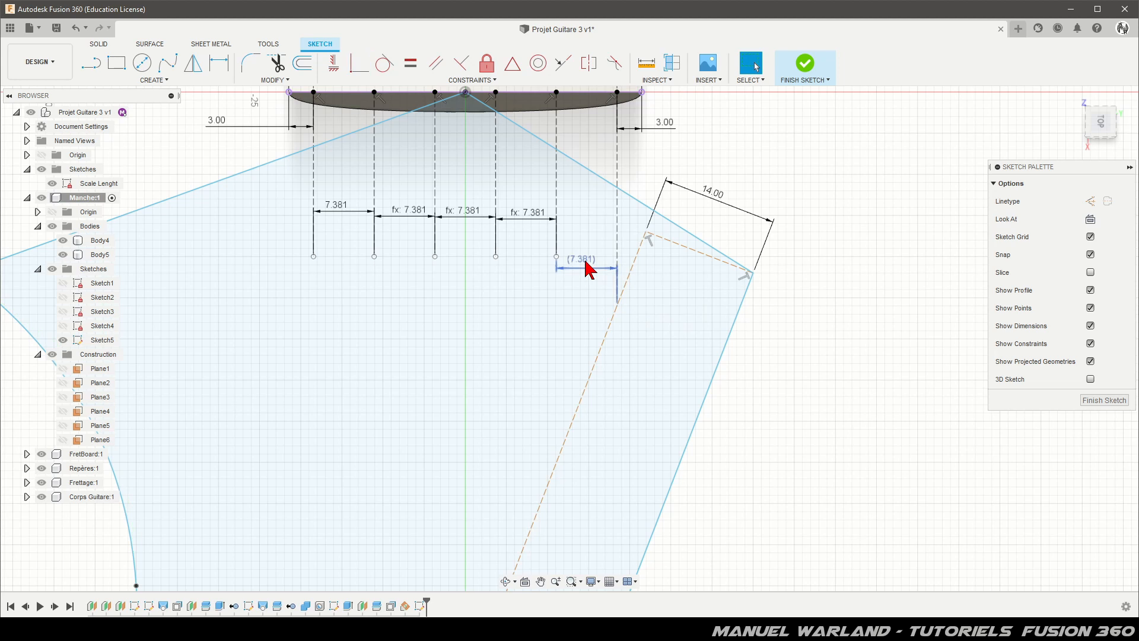
Lengthen the second string line from the right down close to the slanted reference line and reposition its two neighbouring spacing dimensions.
mouse_move(584, 269)
mouse_down()
mouse_move(593, 232)
mouse_move(556, 344)
mouse_move(556, 447)
mouse_move(586, 285)
mouse_up()
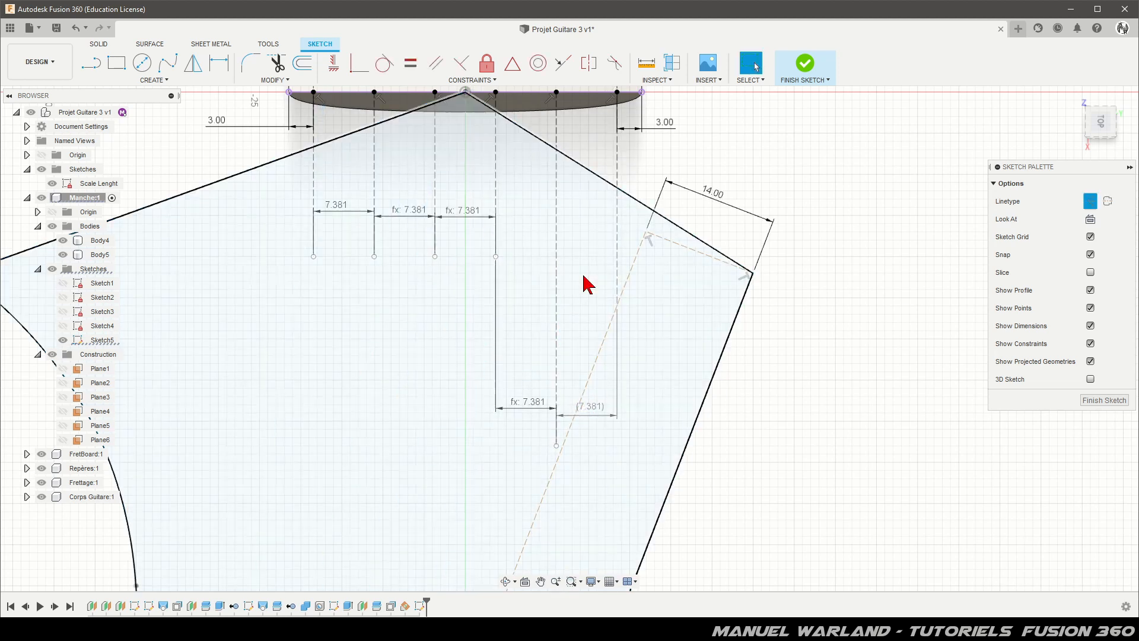
drag(598, 417, 610, 240)
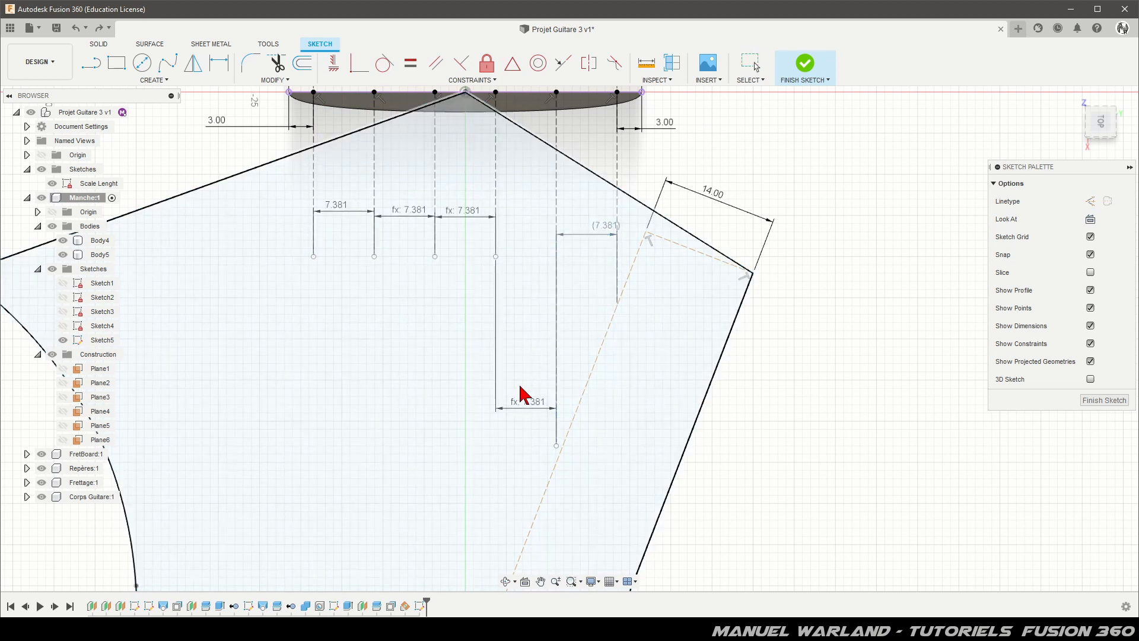
mouse_move(521, 406)
mouse_down()
mouse_move(540, 272)
mouse_move(521, 419)
mouse_move(523, 401)
mouse_up()
drag(596, 227, 593, 227)
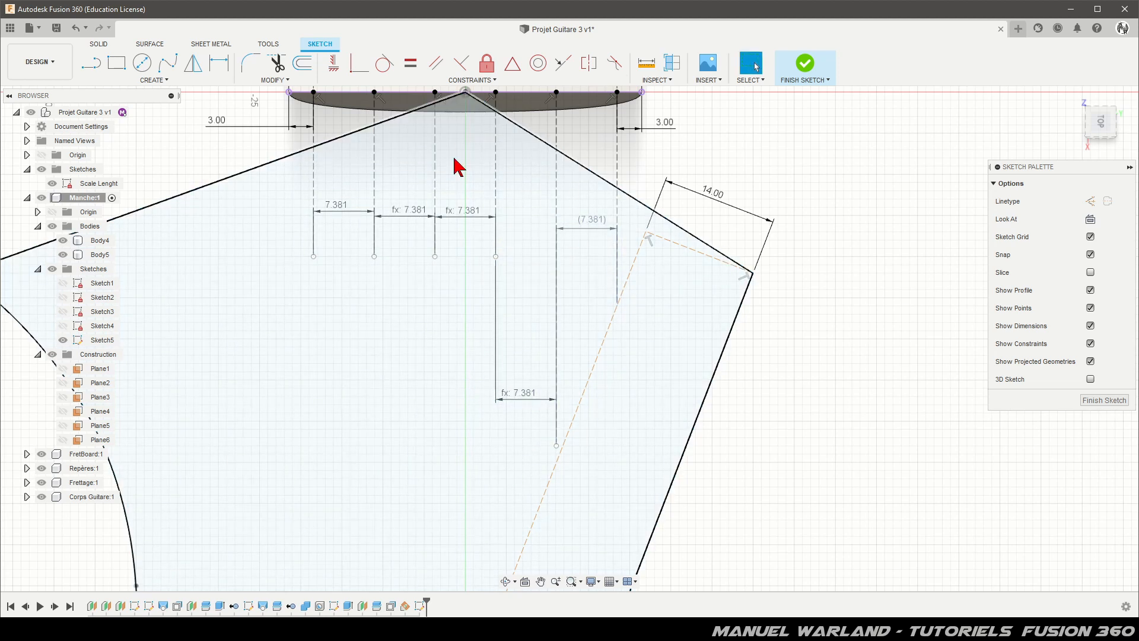
Constrain the lower ends of the remaining five string lines to be coincident with the slanted tuner reference line.
click(360, 64)
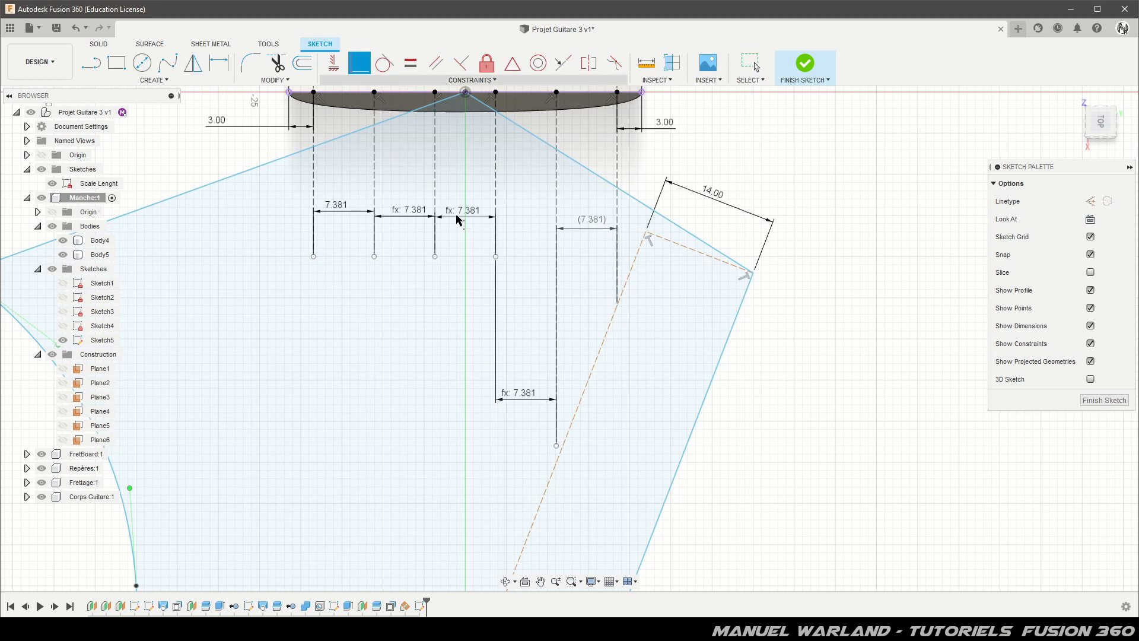
click(559, 455)
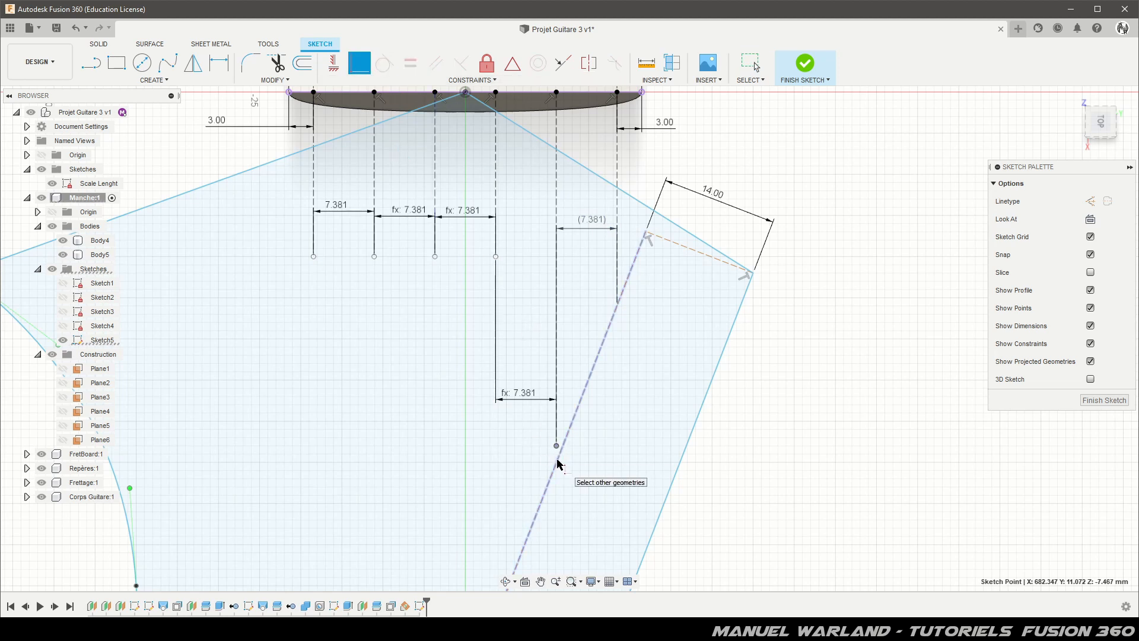
click(559, 464)
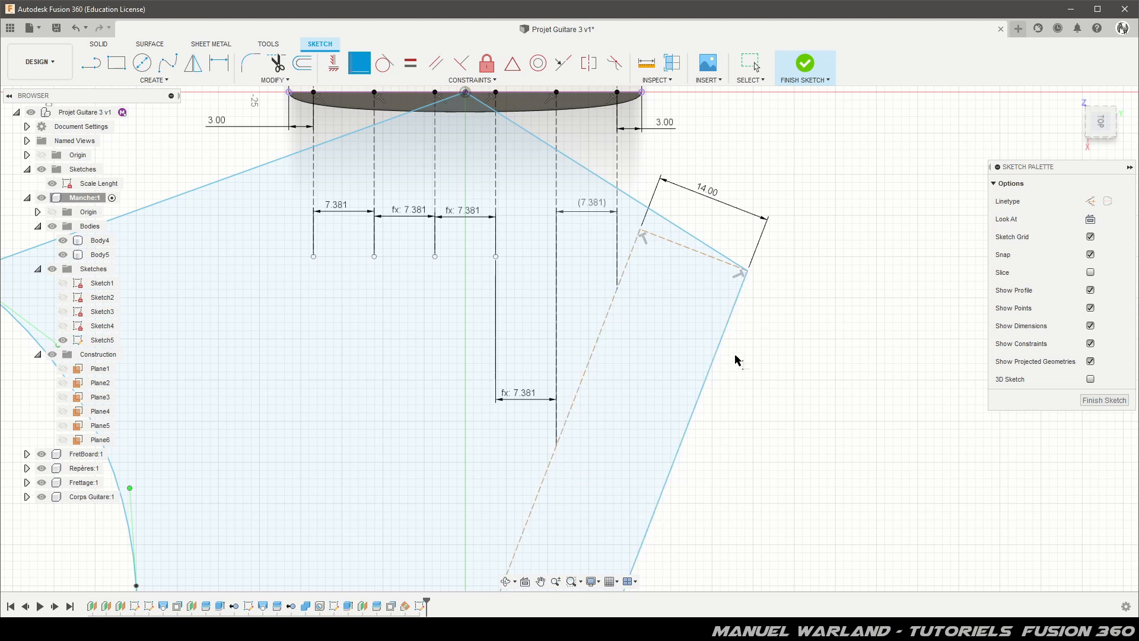
click(496, 257)
click(531, 512)
scroll(546, 214, down, 2)
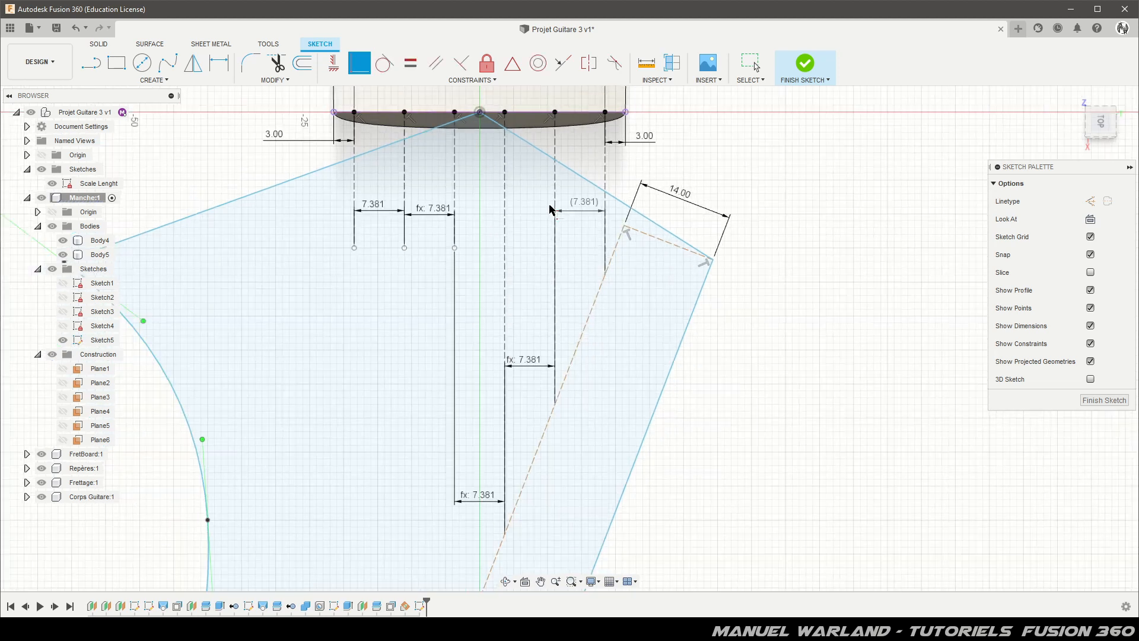
click(464, 244)
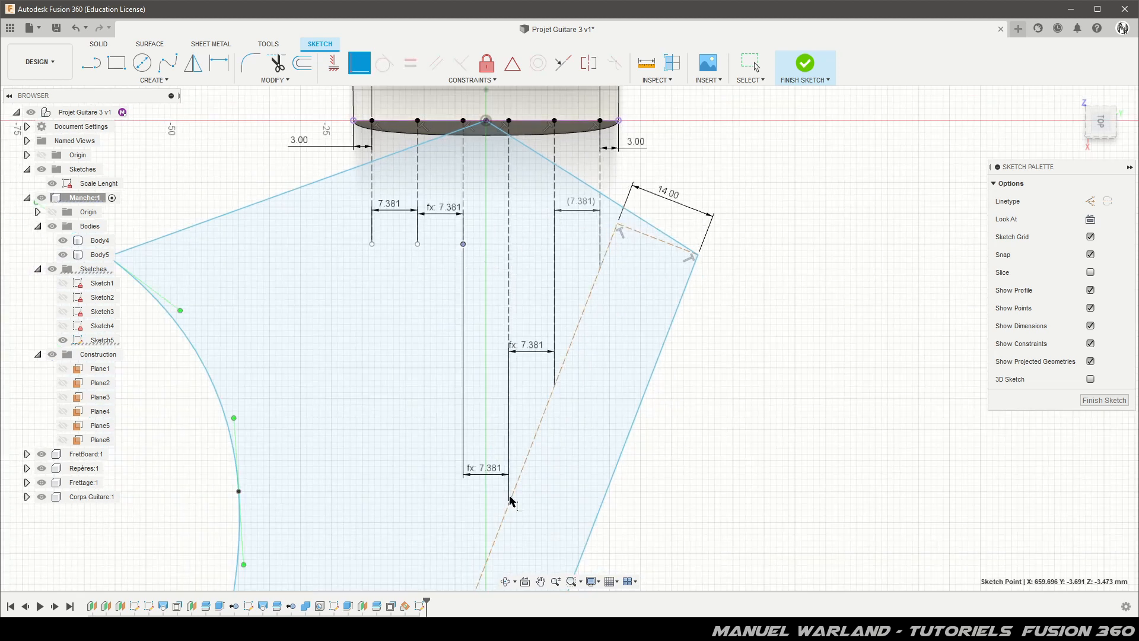
click(502, 522)
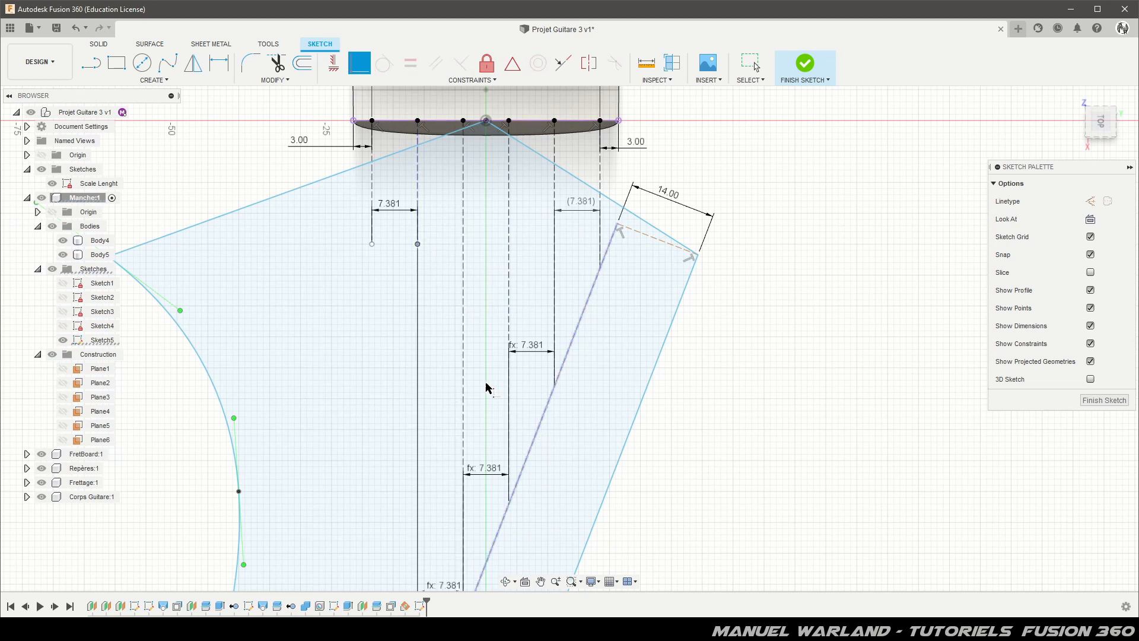
key(ctrl+z)
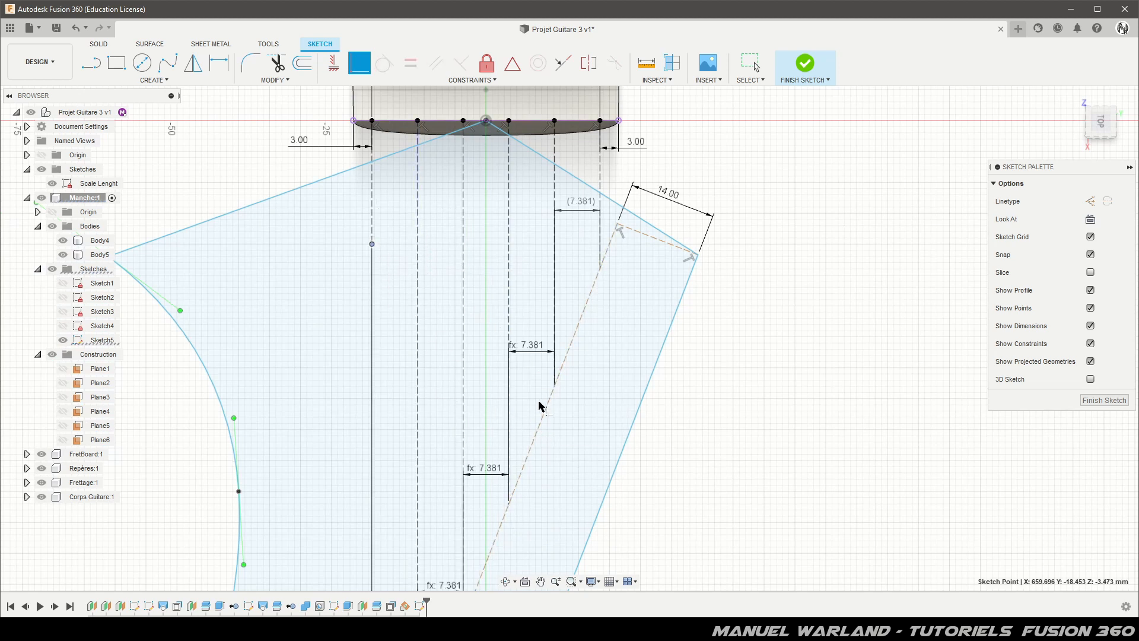
scroll(483, 232, down, 5)
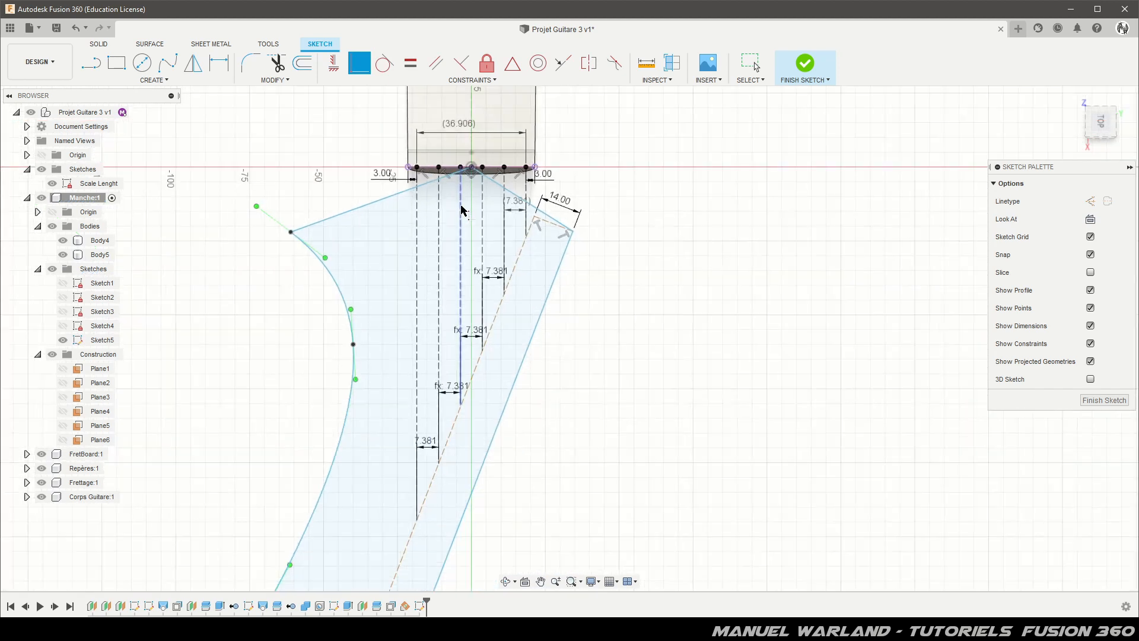
Draw a 9.8 mm diameter circle centred on the lower end of the leftmost string line.
scroll(451, 433, up, 5)
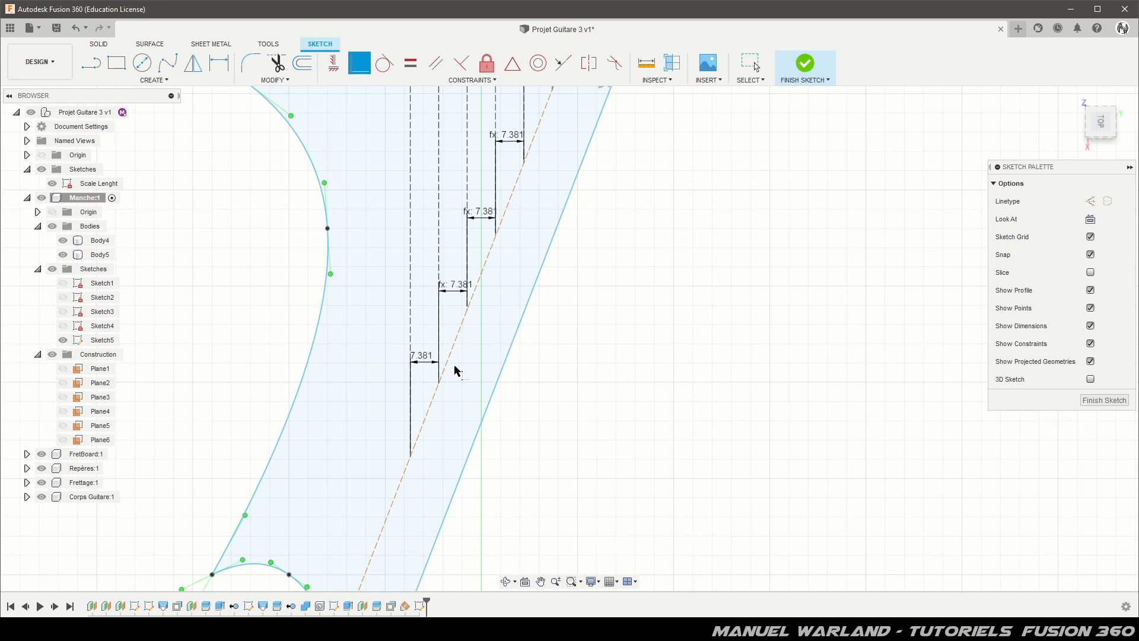
click(142, 63)
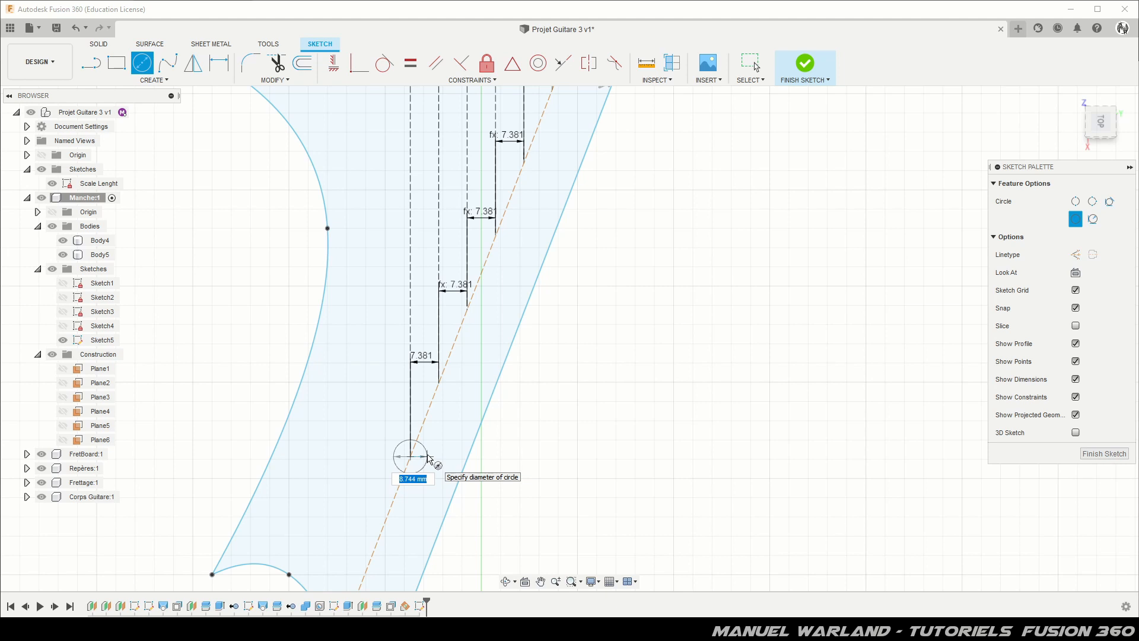
text(9.8)
key(Return)
key(Escape)
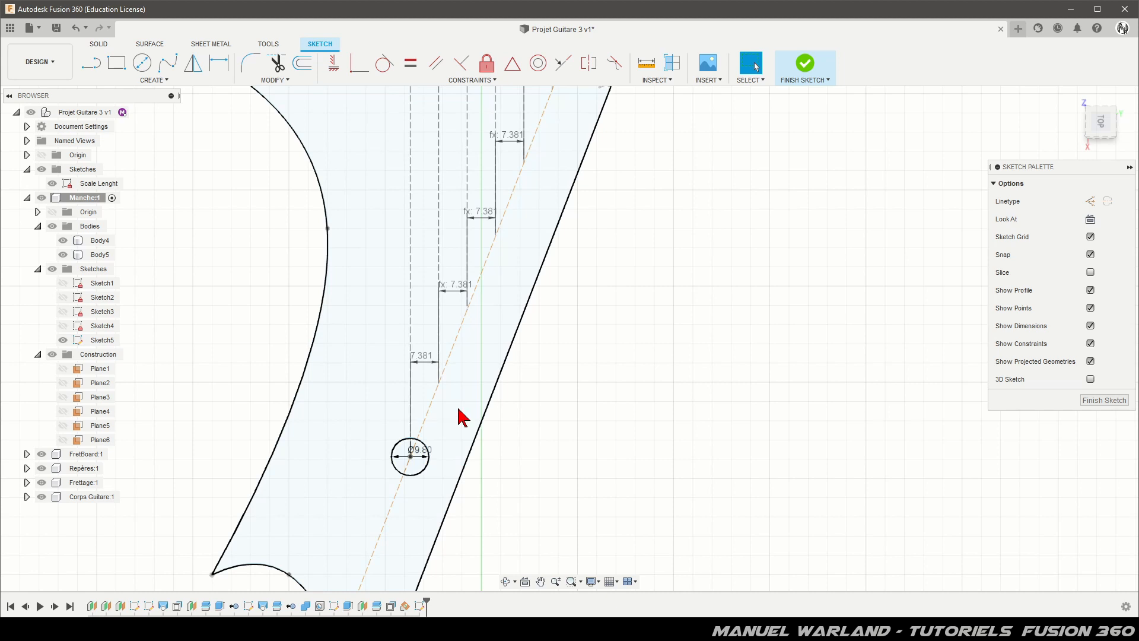
Draw a 9.8 mm diameter circle centred on the lower end of the second string line from the left.
key(c)
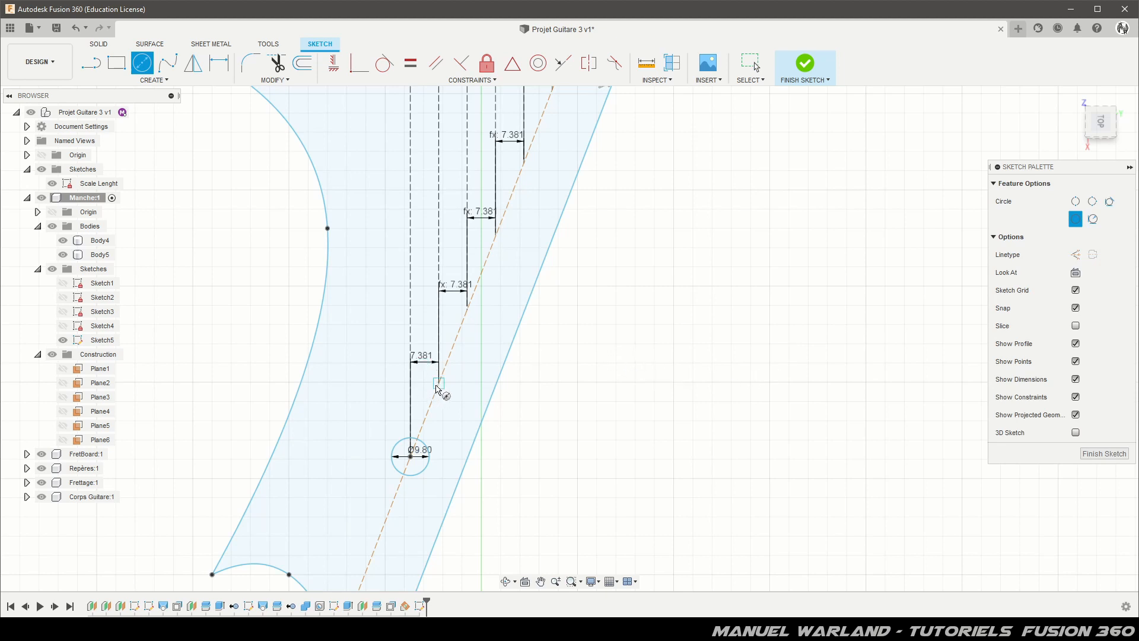
click(439, 384)
text(9.8)
key(Return)
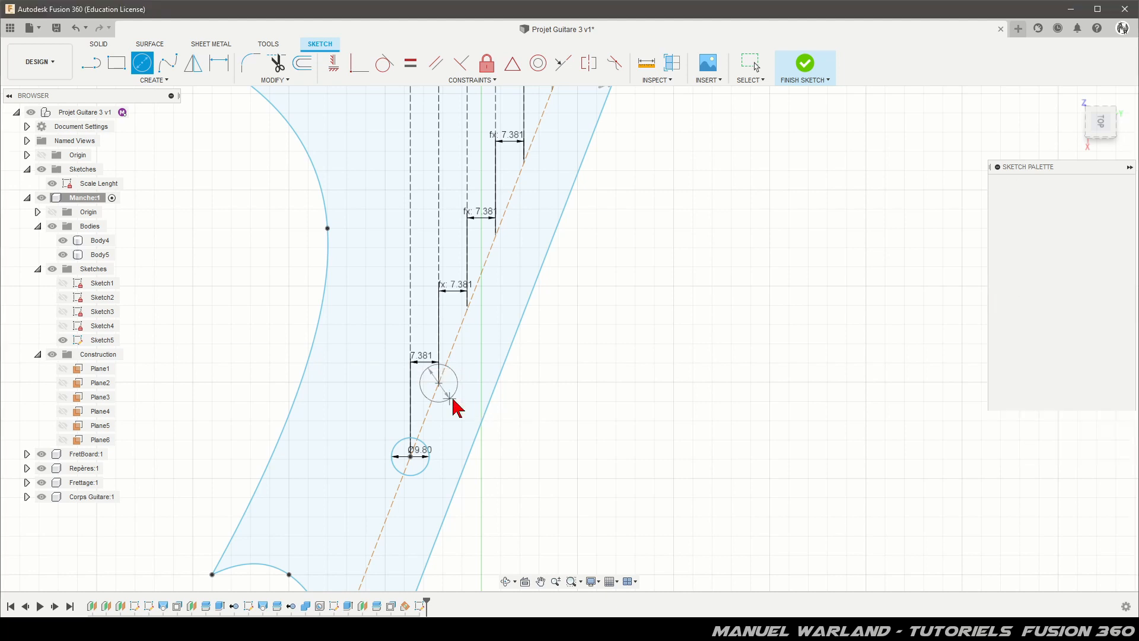
key(Escape)
Draw a 9.8 mm diameter circle centred on the lower end of the third string line from the left.
key(c)
click(467, 310)
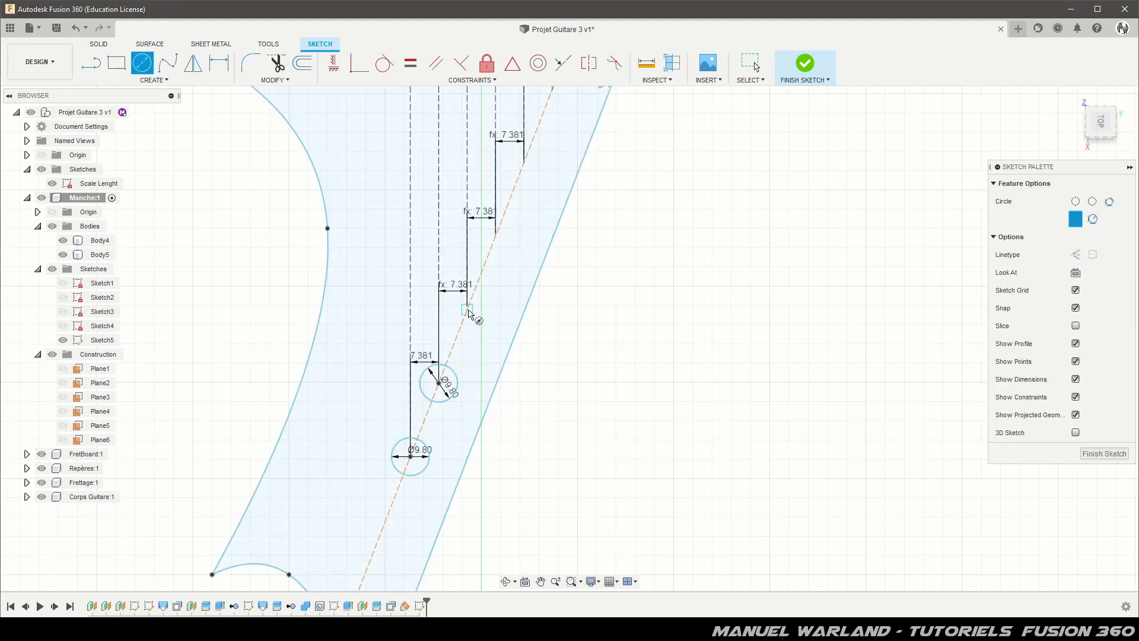
text(9.8)
key(Return)
key(Escape)
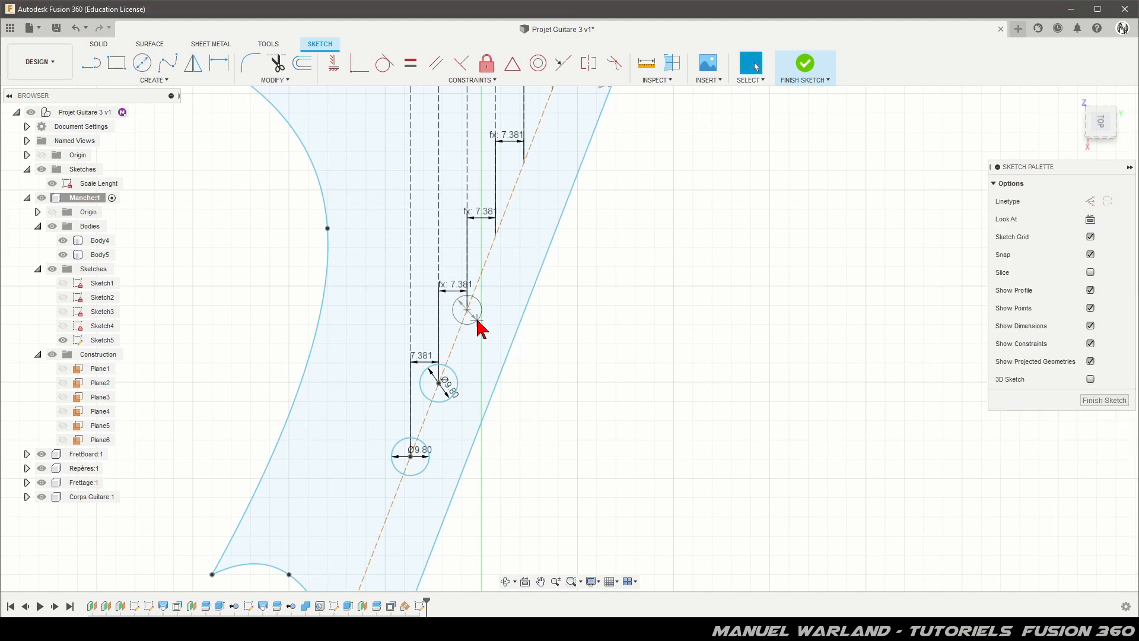
Draw a 9.8 mm diameter circle centred on the lower end of the fourth string line from the left.
key(c)
click(495, 236)
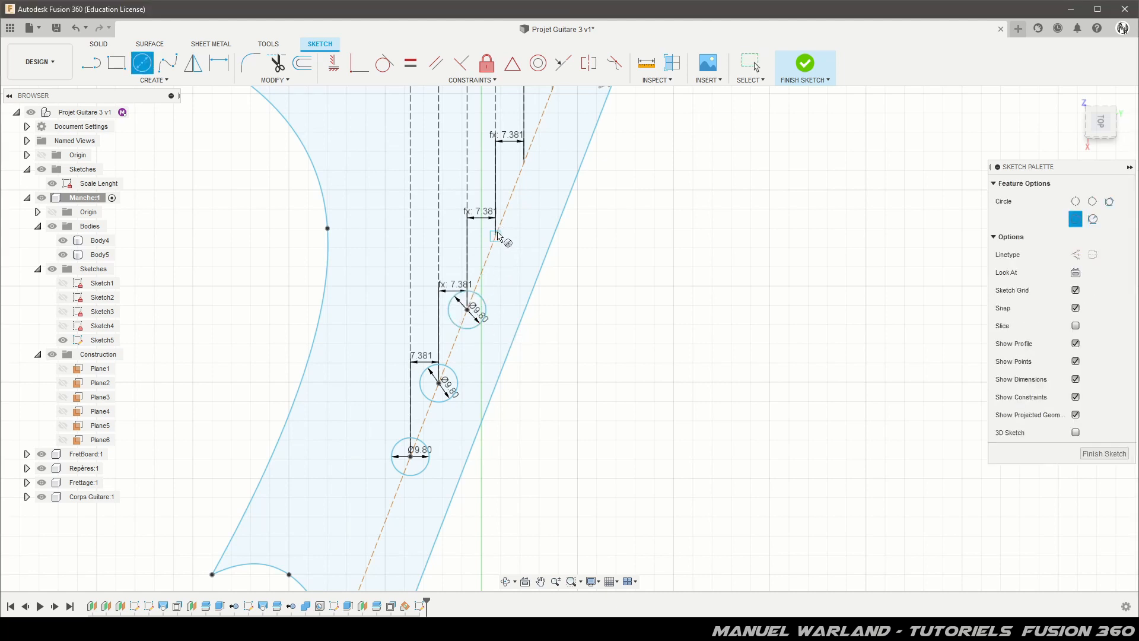
text(9.8)
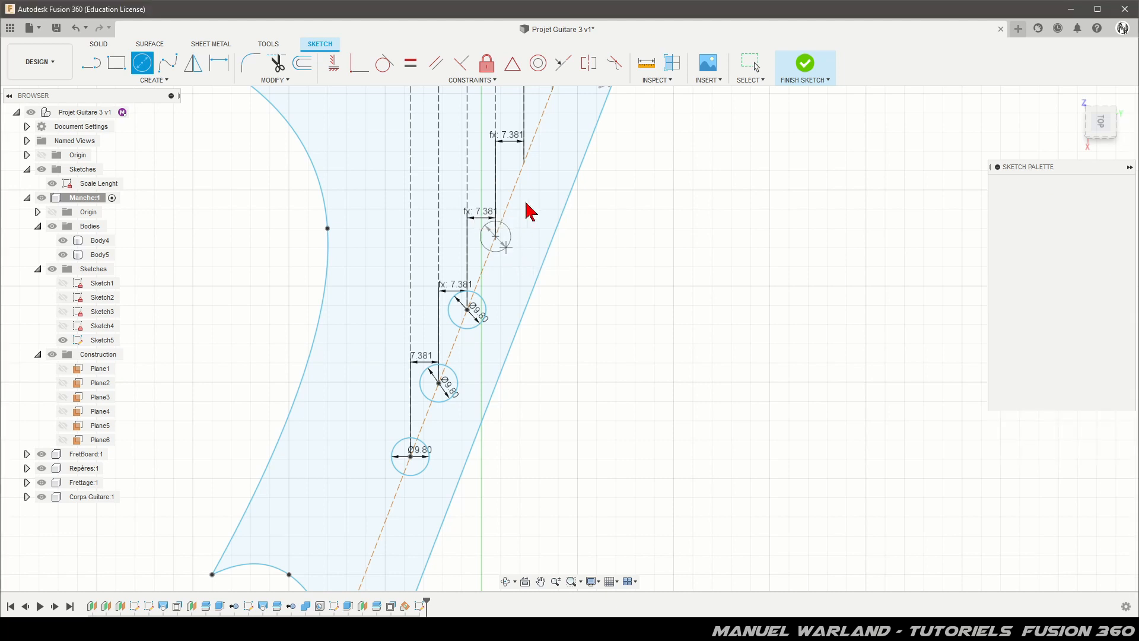
key(Return)
key(Escape)
Draw a circle centred on the lower end of the fifth string line from the left and set its diameter to 9.8 mm.
key(c)
click(524, 162)
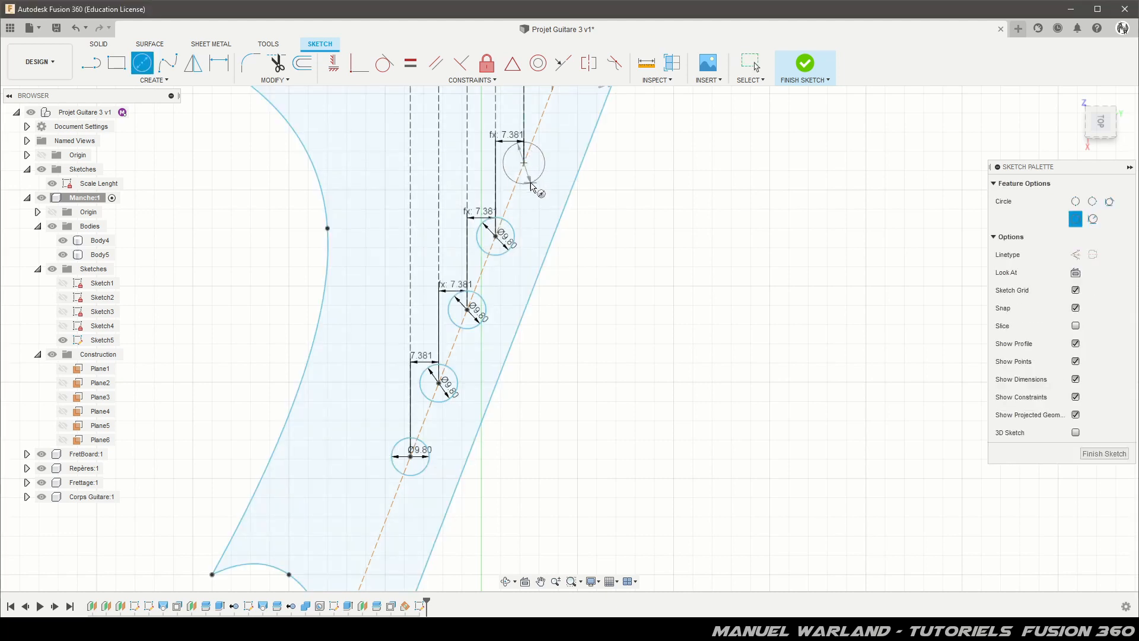
text(9.8)
key(Return)
key(Escape)
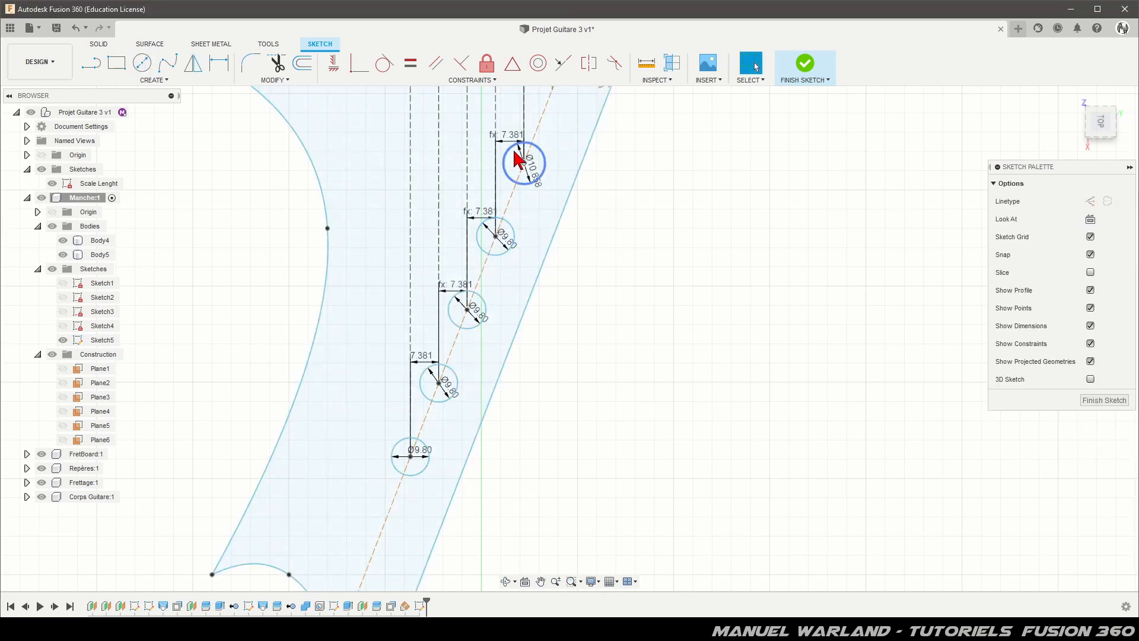
double_click(537, 177)
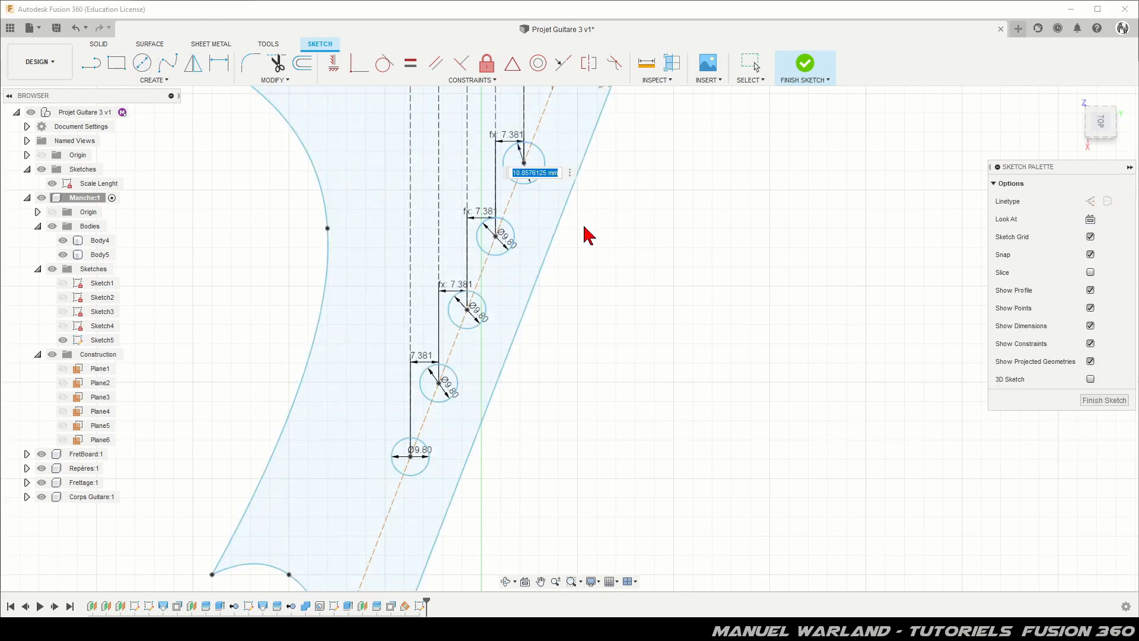
text(9)
key(Return)
Draw a circle about 10.5 mm in diameter centred on the lower end of the rightmost string line.
scroll(417, 308, down, 5)
scroll(500, 160, up, 3)
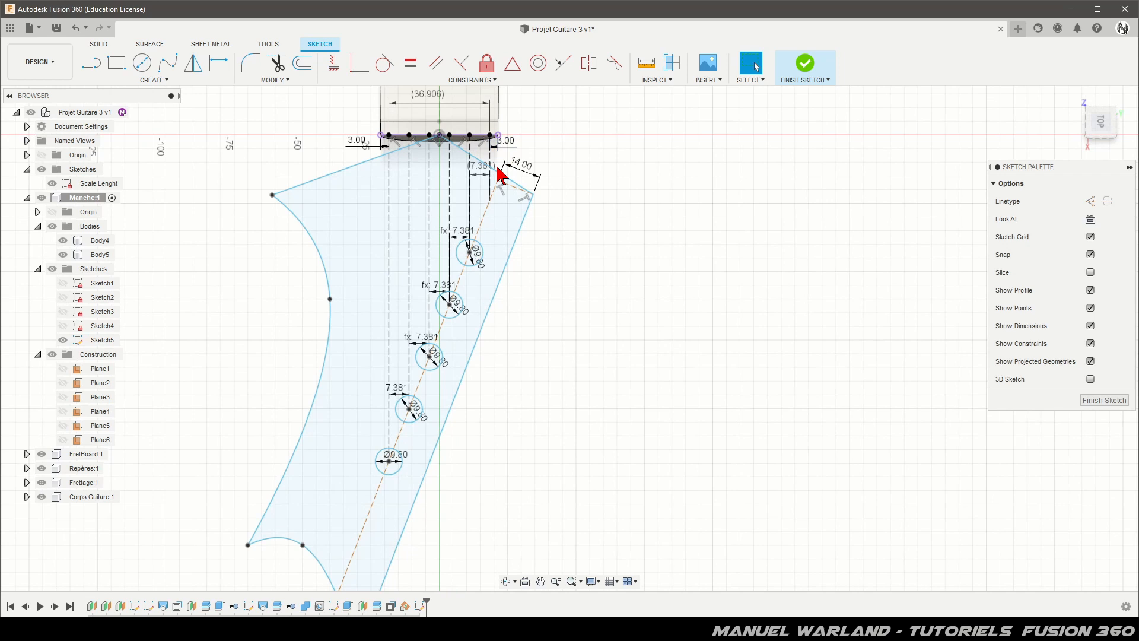
scroll(499, 169, up, 2)
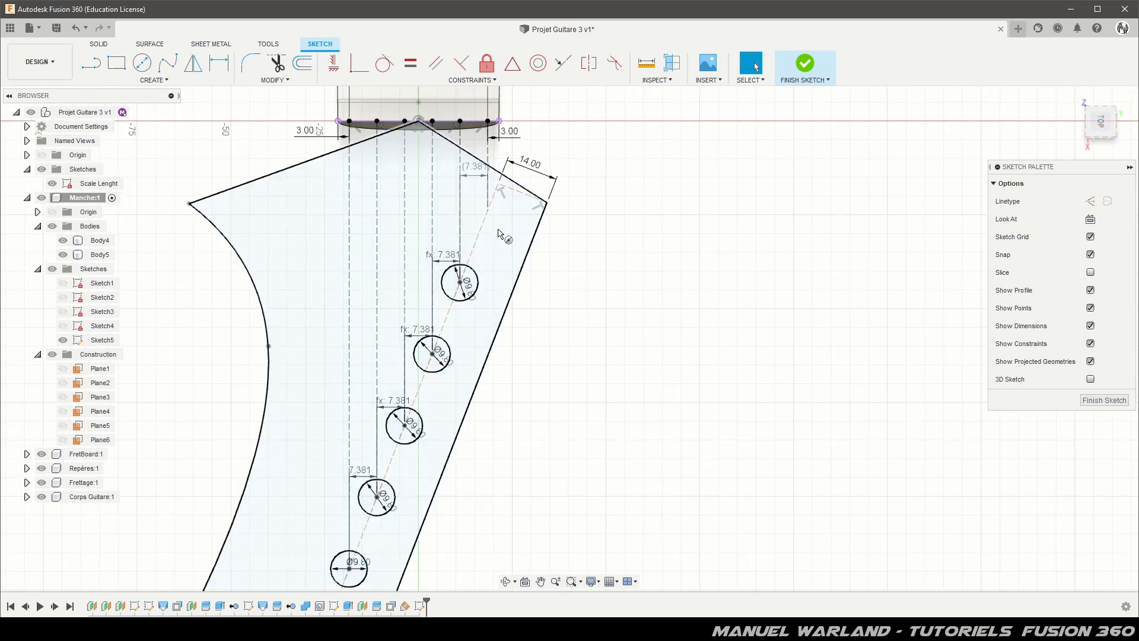
key(c)
click(487, 211)
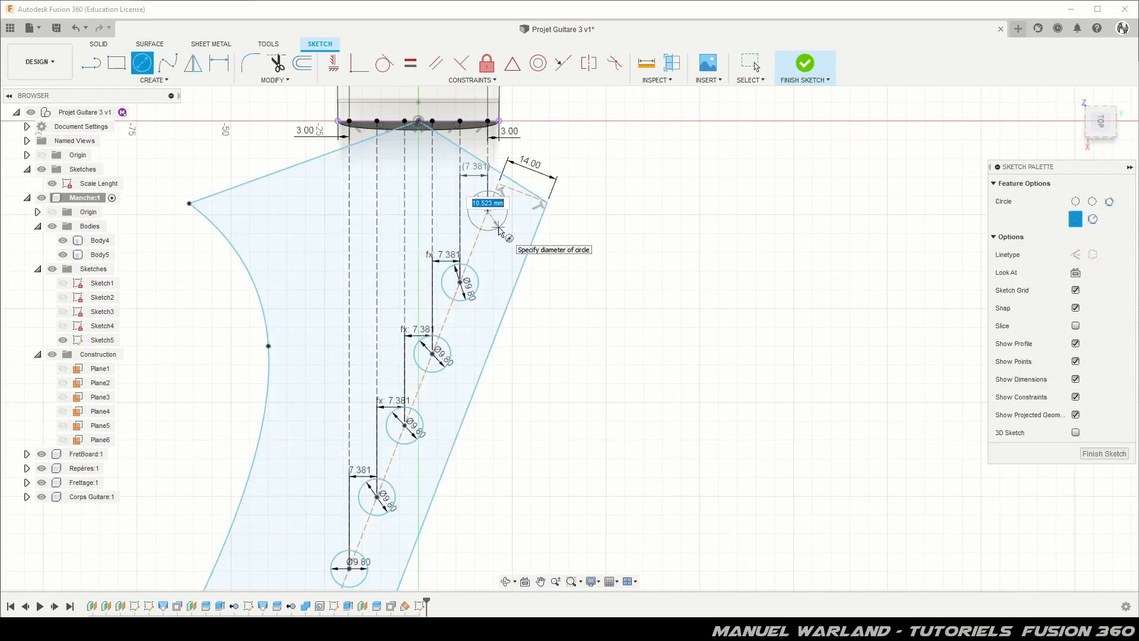
text(9.8)
key(Return)
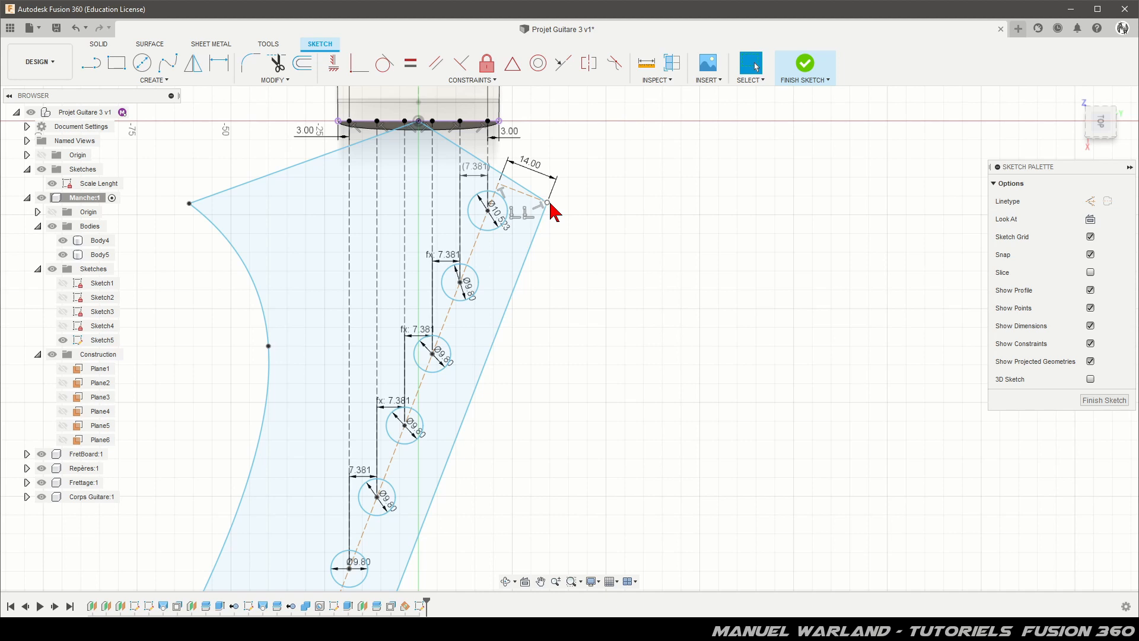
Reshape the headstock outline by moving its upper right corner slightly outward and the lower curve's middle point up toward the tuner circles.
drag(549, 204, 568, 202)
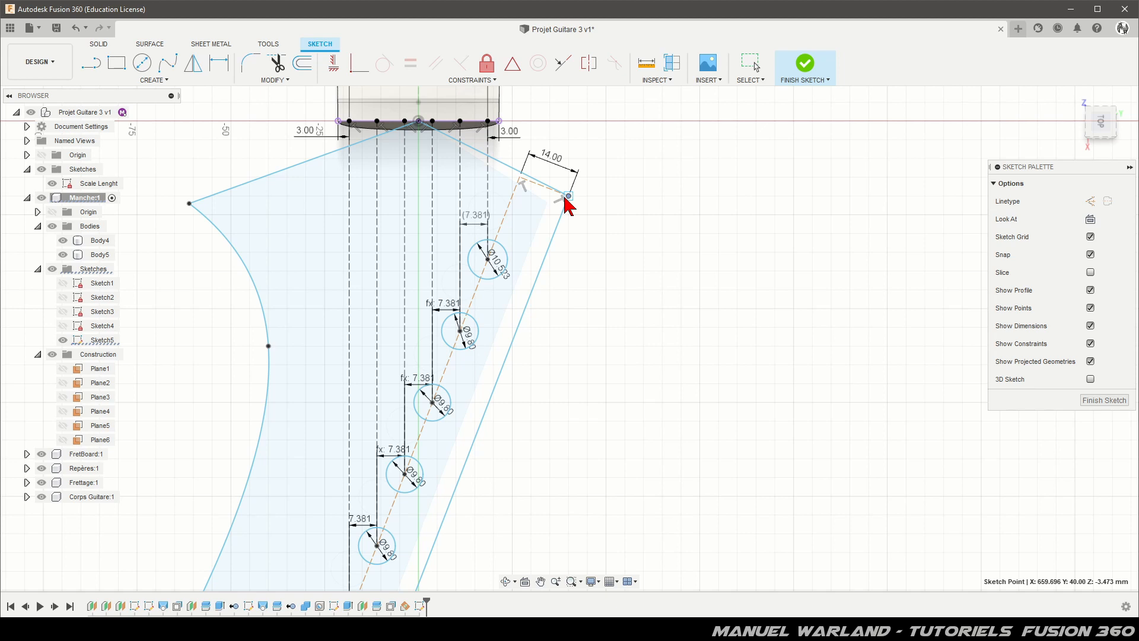
scroll(593, 151, down, 4)
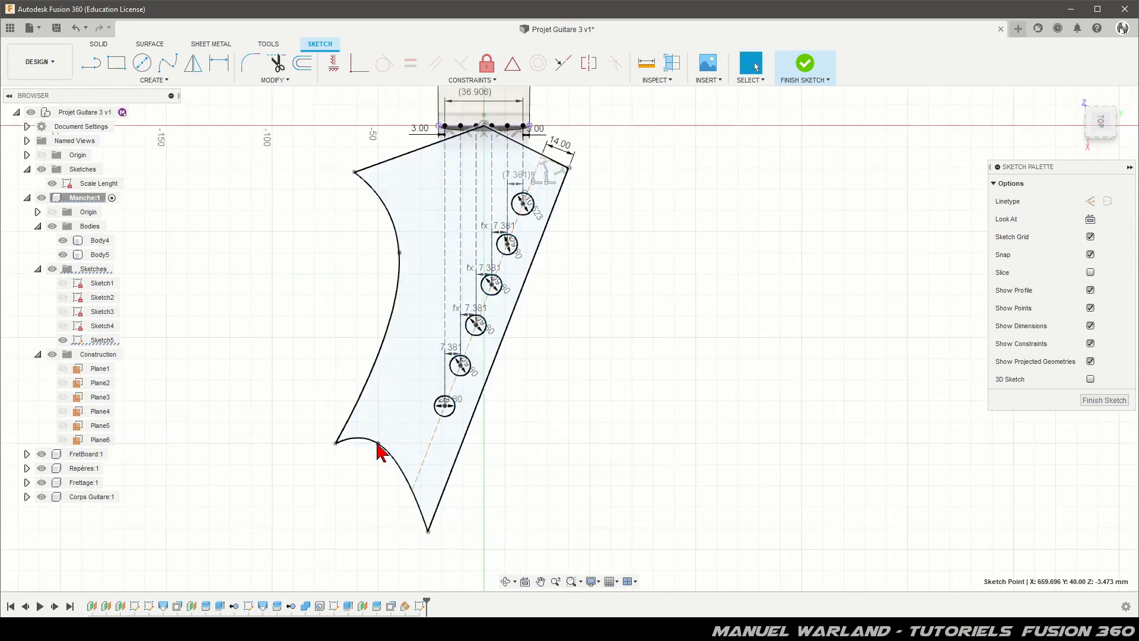
drag(379, 445, 398, 432)
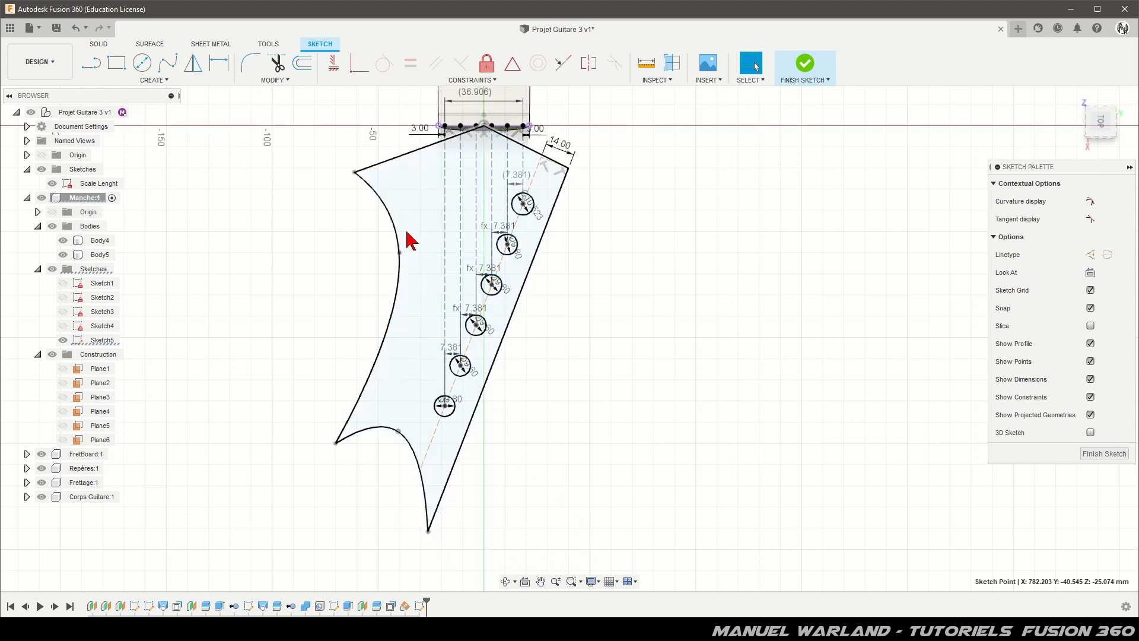
Reshape the headstock outline by moving the long left curve's middle point and its upper left corner slightly inward.
drag(399, 253, 406, 252)
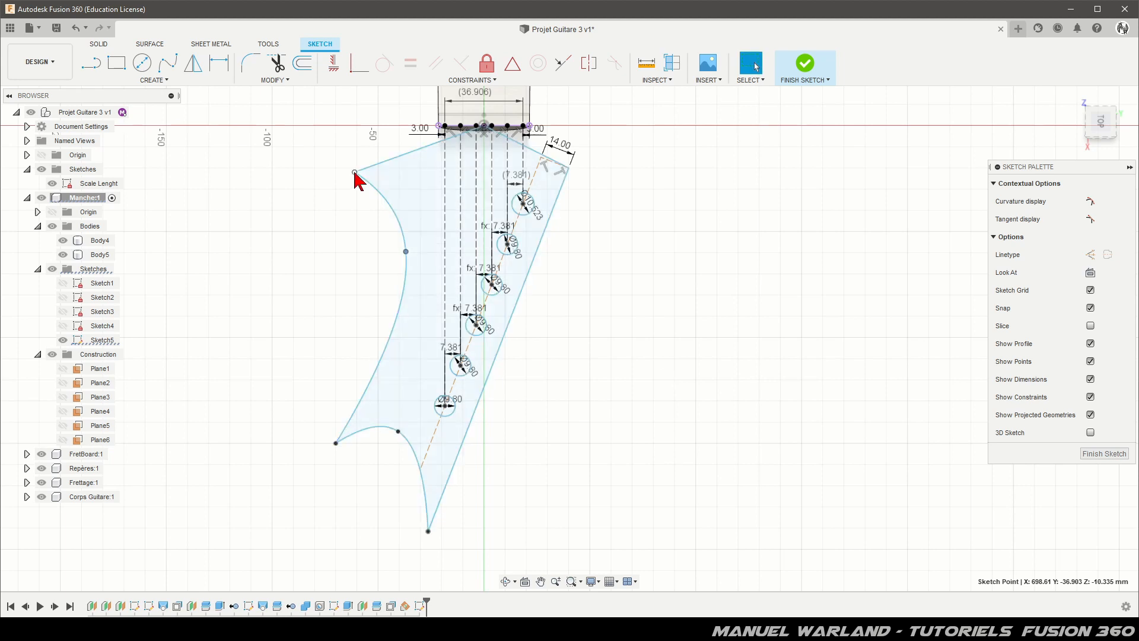
drag(356, 174, 365, 173)
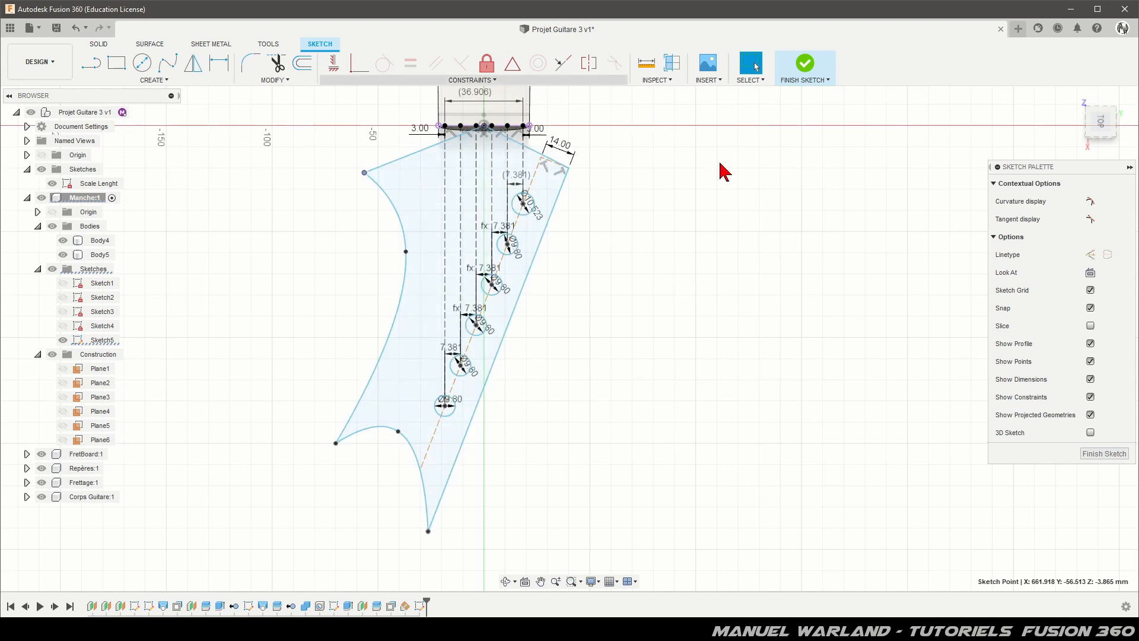
Fillet the corner between the two upper headstock lines at the neck with a 46.5 mm radius and finish the sketch.
click(250, 64)
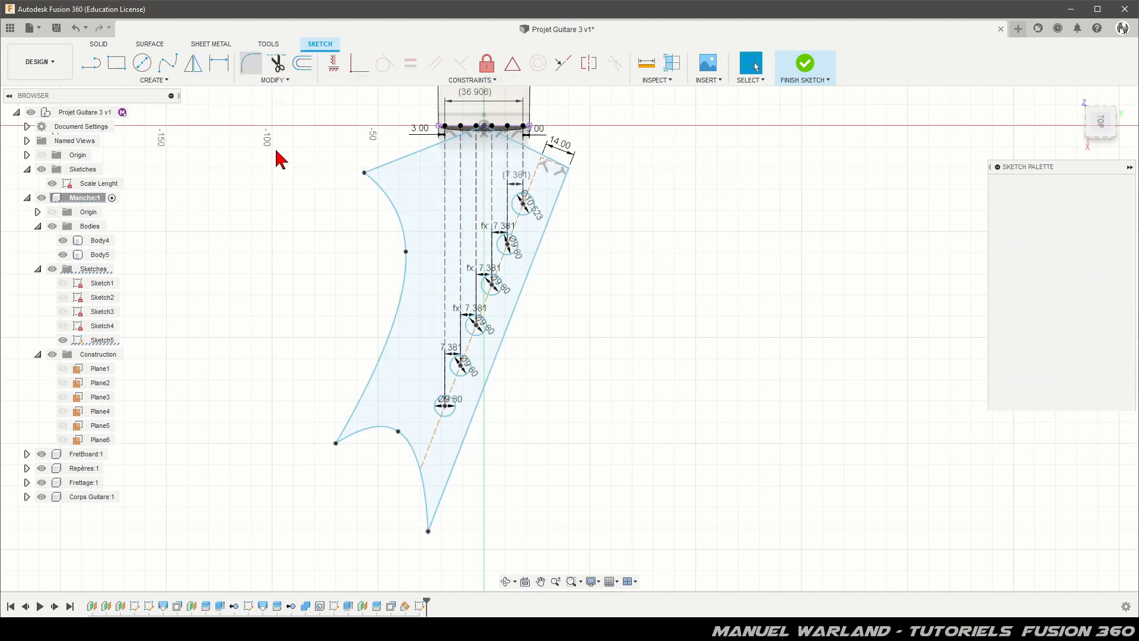
click(415, 153)
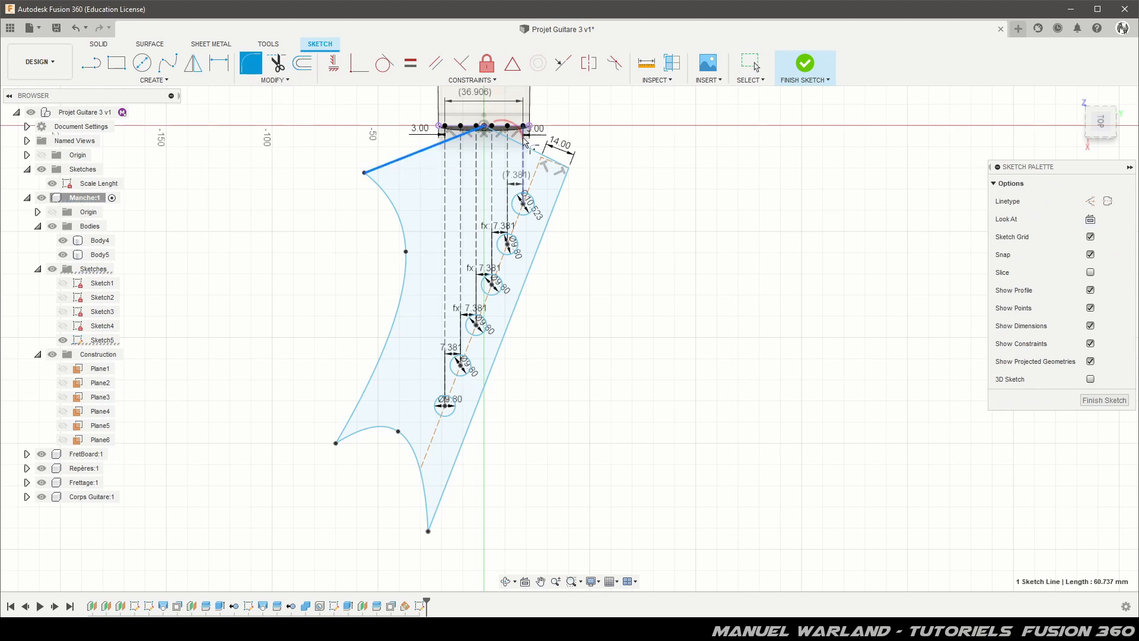
click(532, 153)
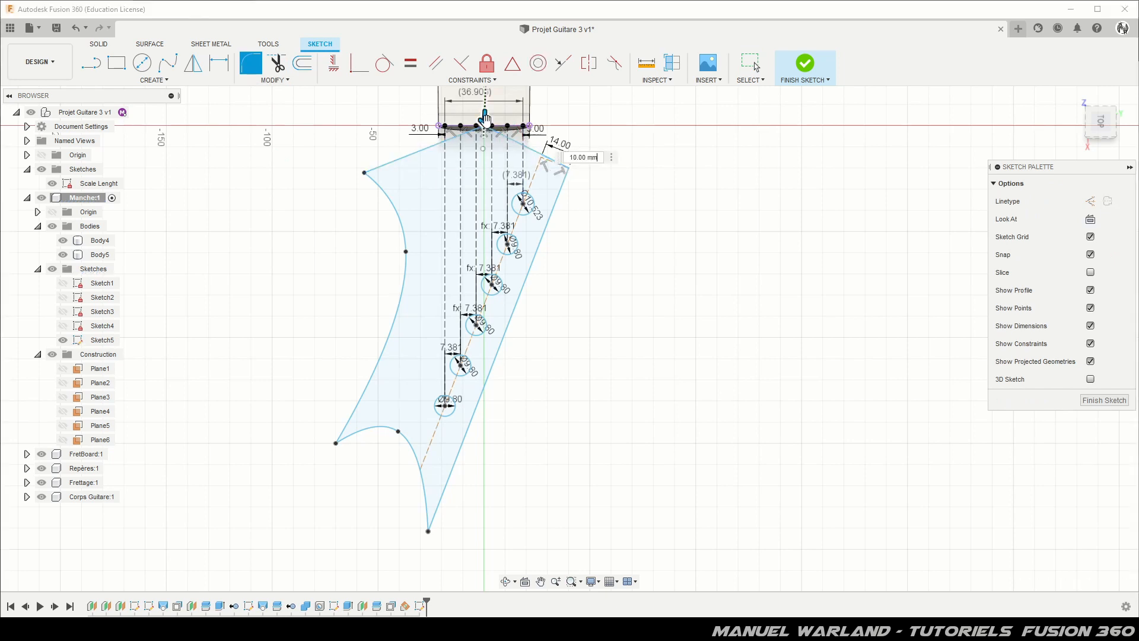
scroll(485, 119, up, 5)
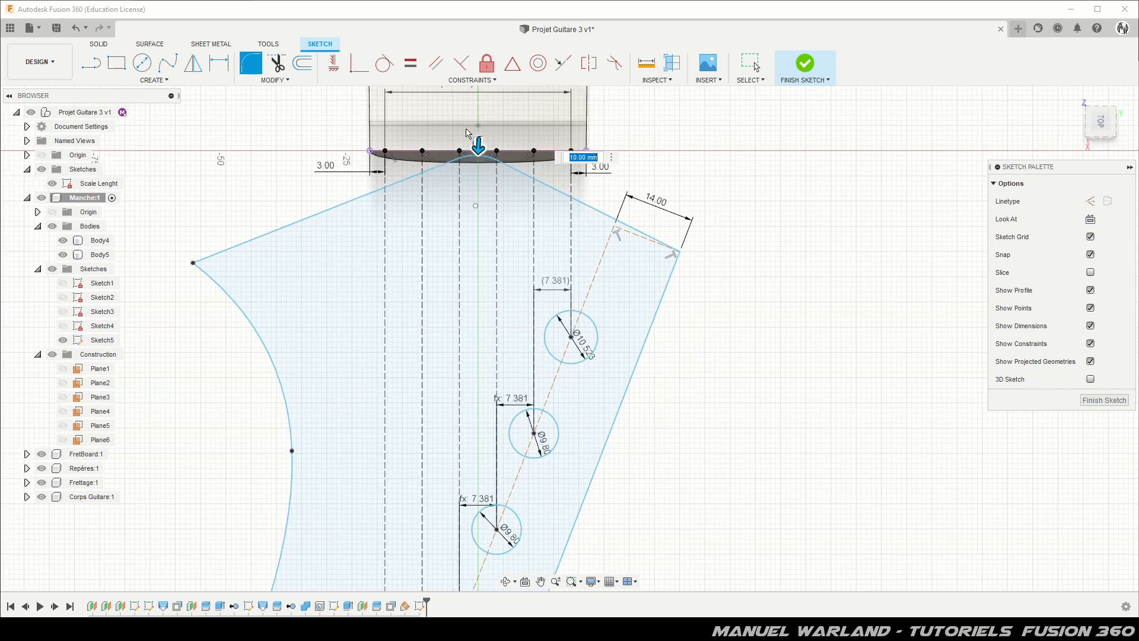
drag(478, 144, 481, 168)
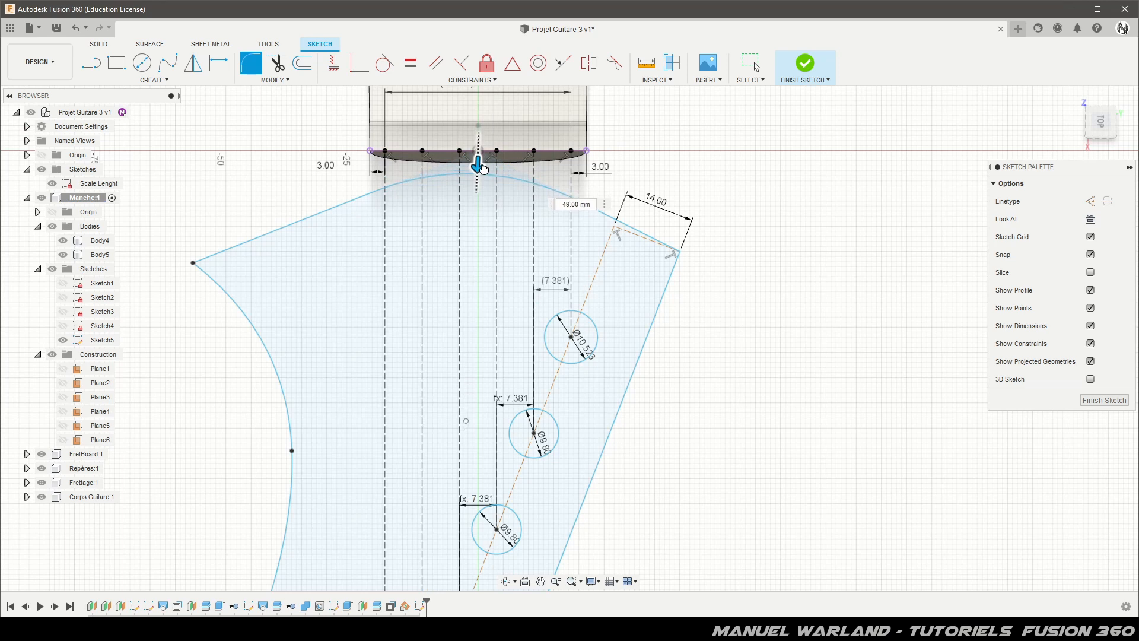
drag(482, 168, 481, 167)
drag(482, 166, 481, 167)
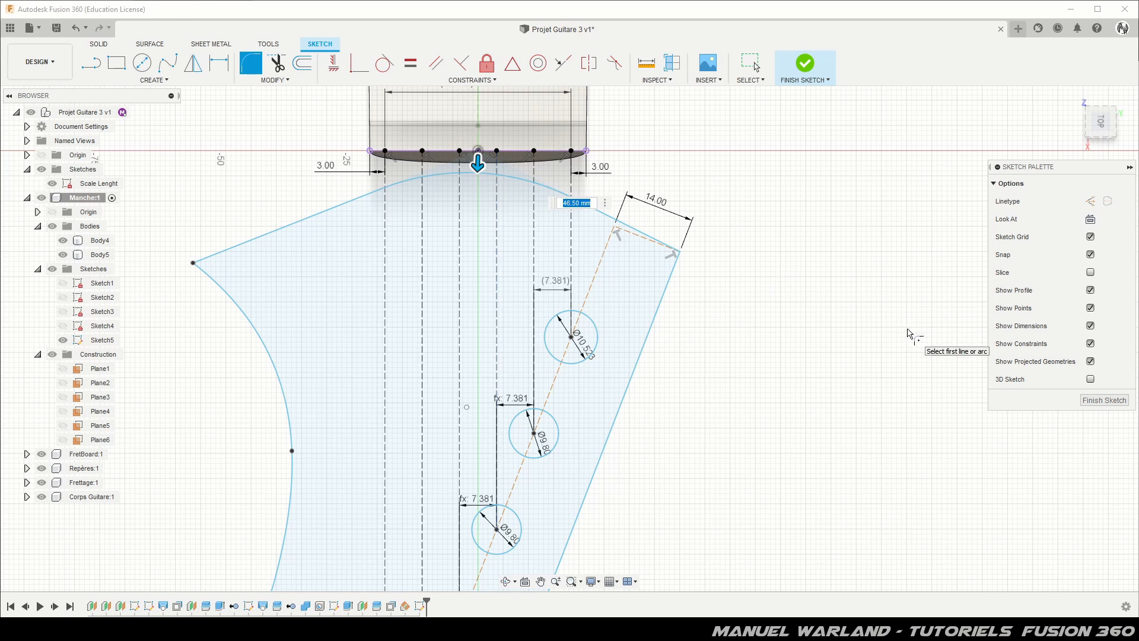
click(1101, 407)
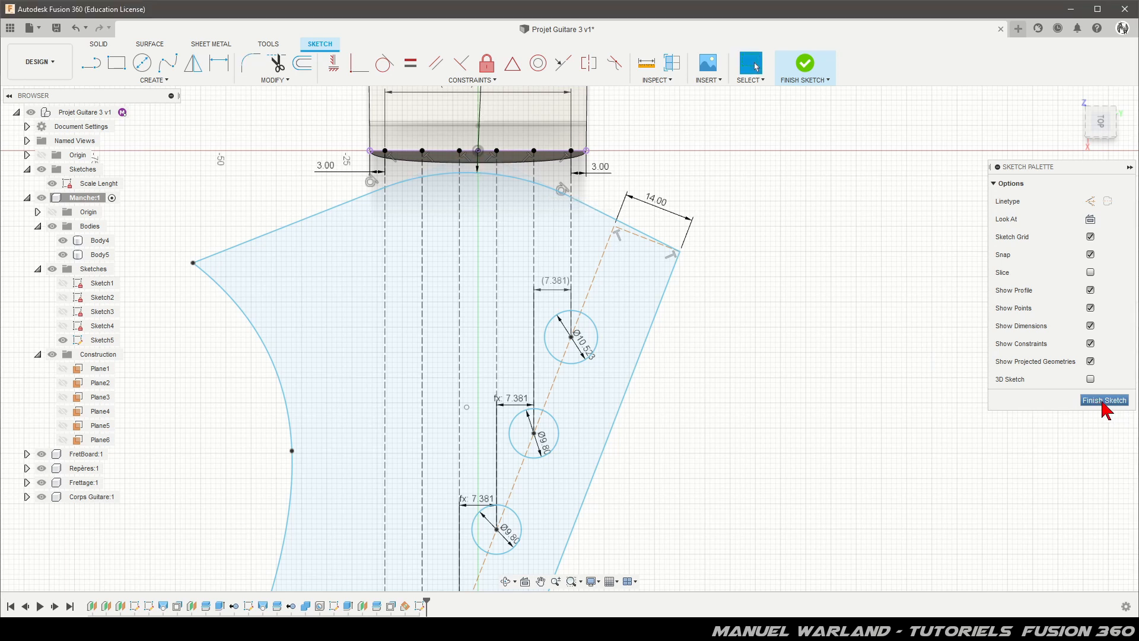
click(1103, 402)
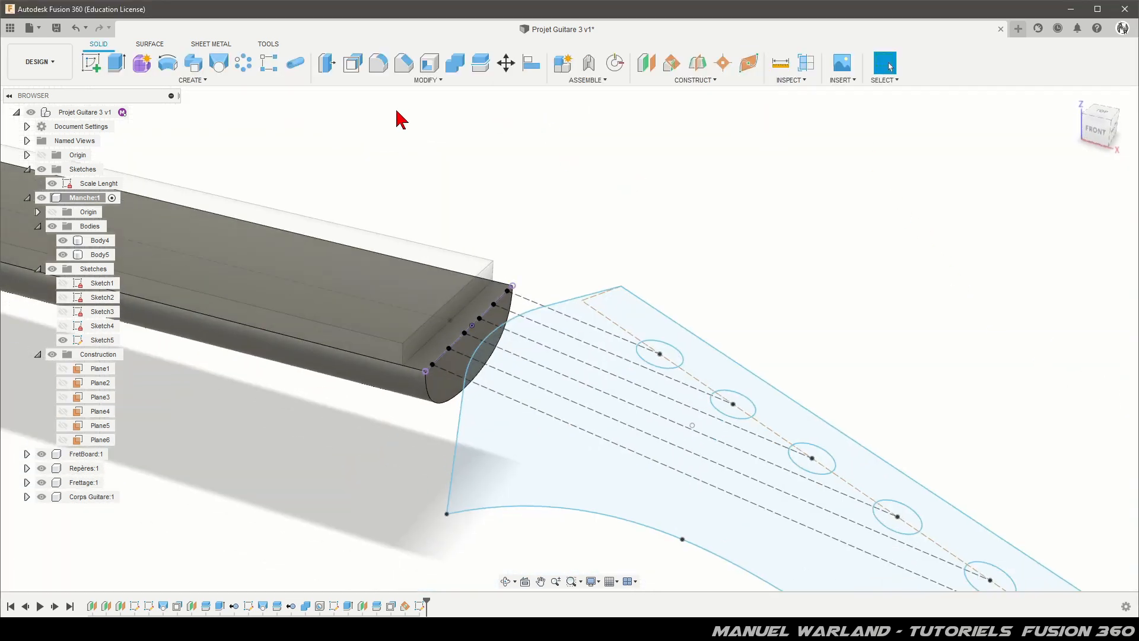
Extrude the headstock profile, without the six tuner holes, by -15 mm as a new body.
scroll(468, 196, down, 1)
scroll(461, 176, down, 1)
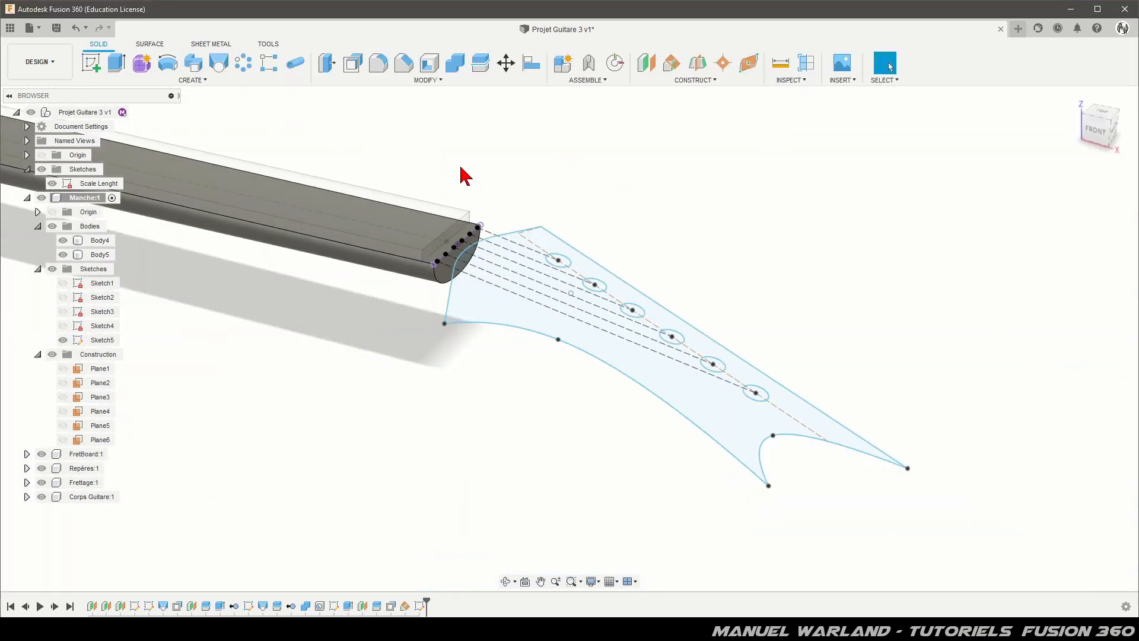
click(492, 313)
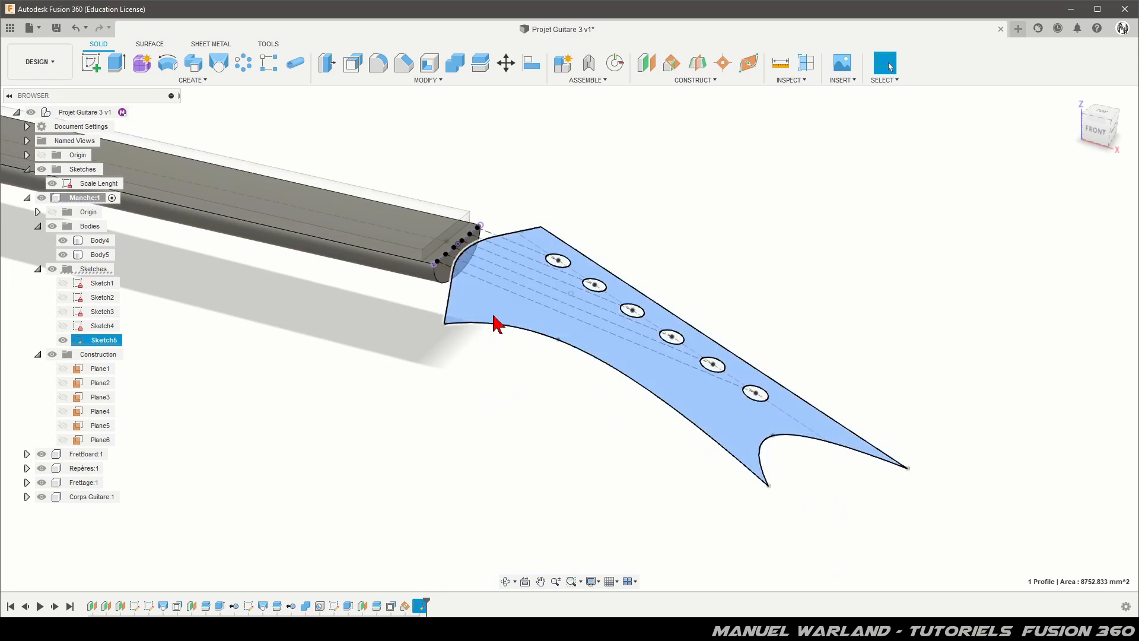
click(115, 61)
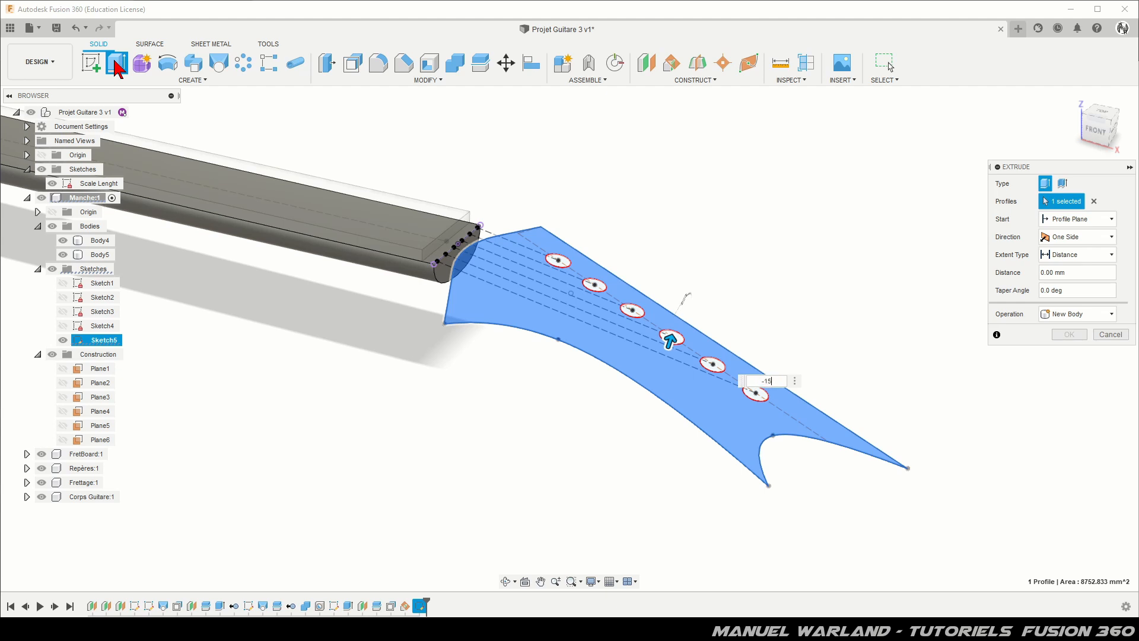
text(-15)
key(Return)
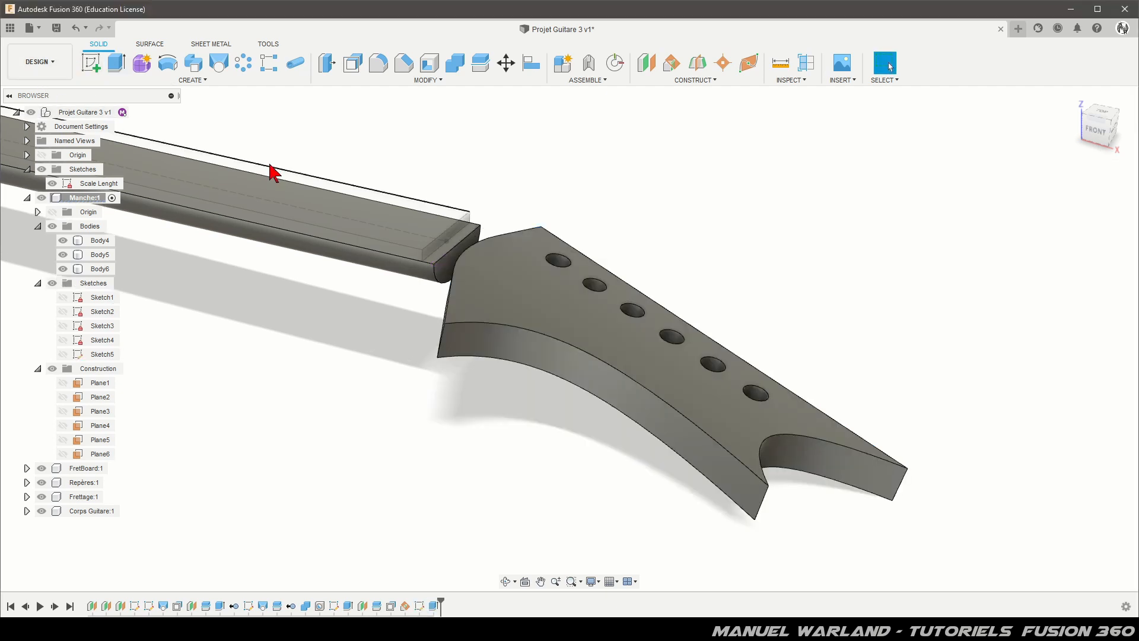
Offset the neck's end face 25 mm over the headstock, using the New Offset type.
scroll(452, 297, up, 5)
click(456, 243)
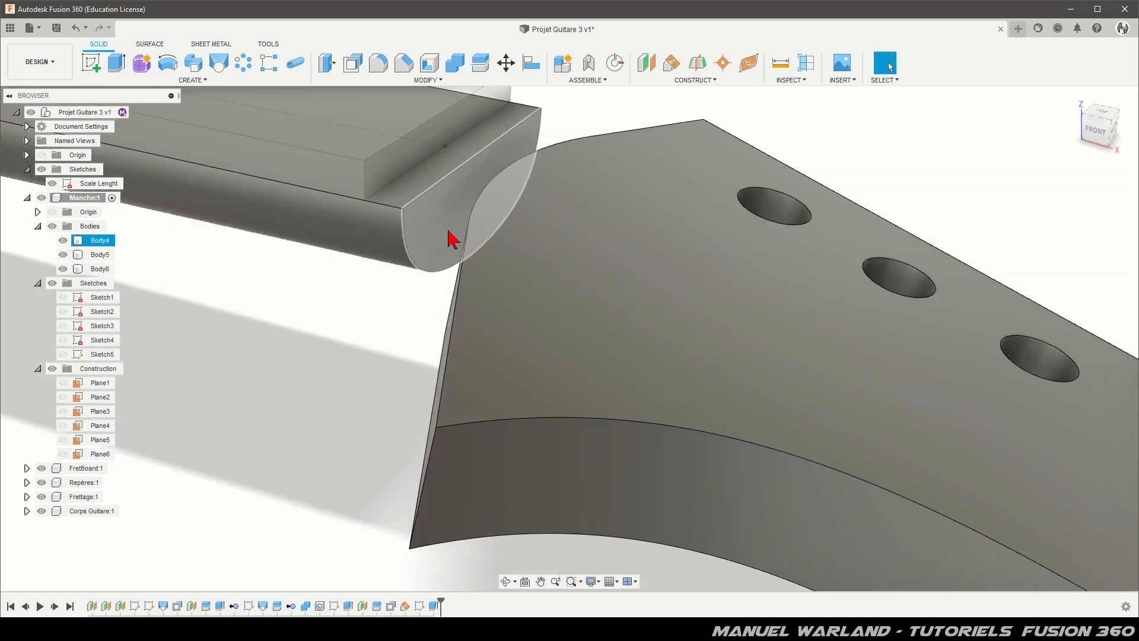
click(439, 236)
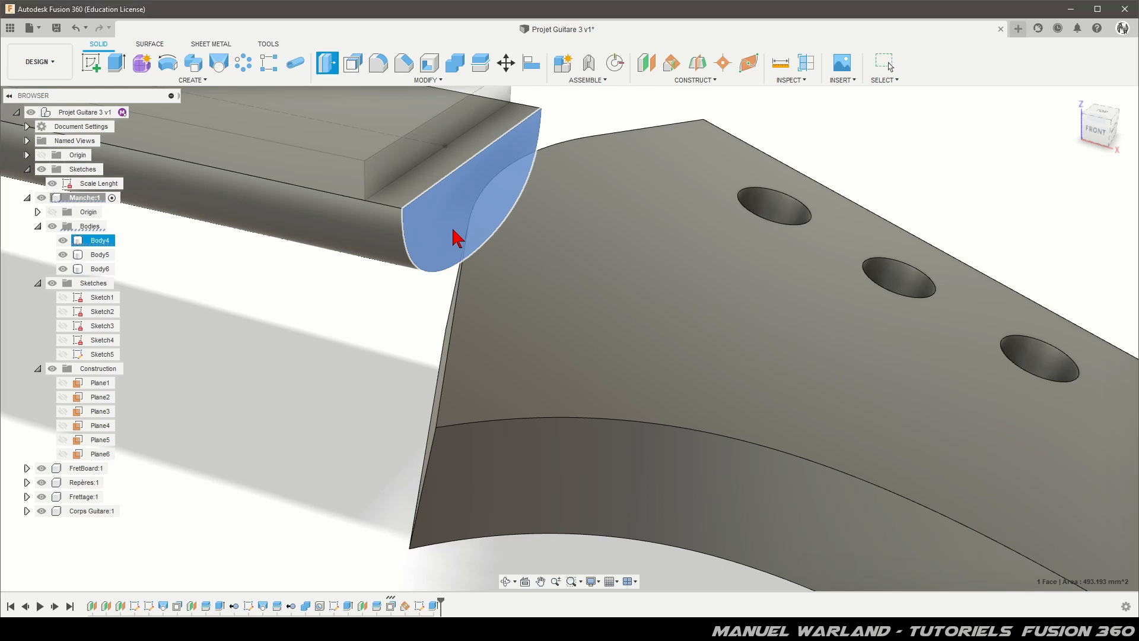
key(q)
mouse_move(451, 235)
mouse_down()
mouse_move(509, 261)
mouse_move(450, 231)
mouse_up()
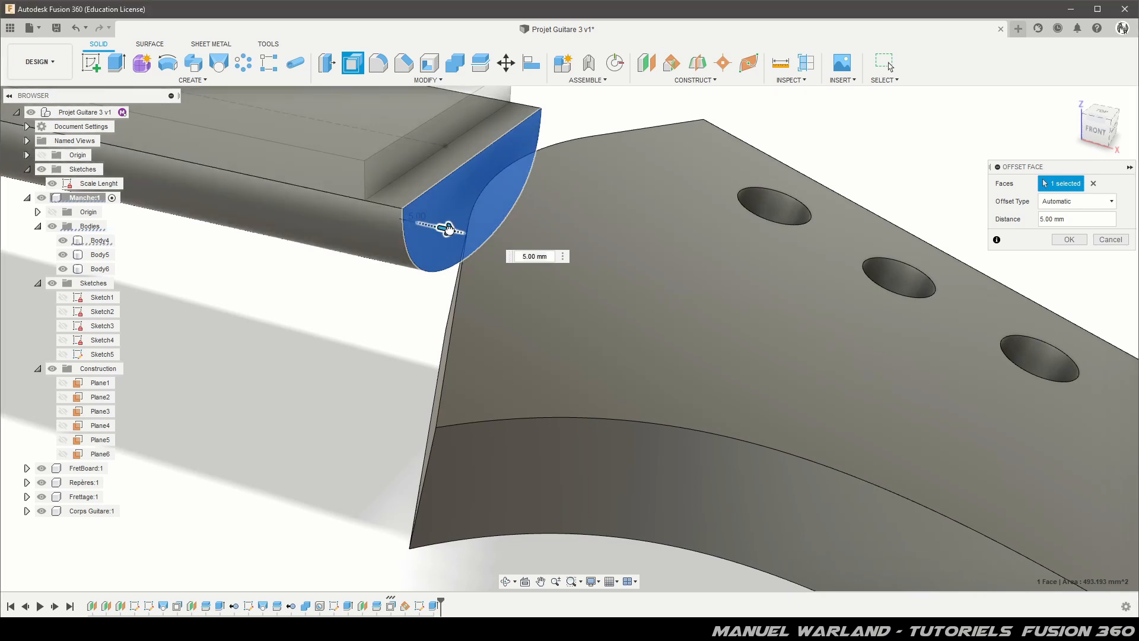
drag(435, 225, 429, 224)
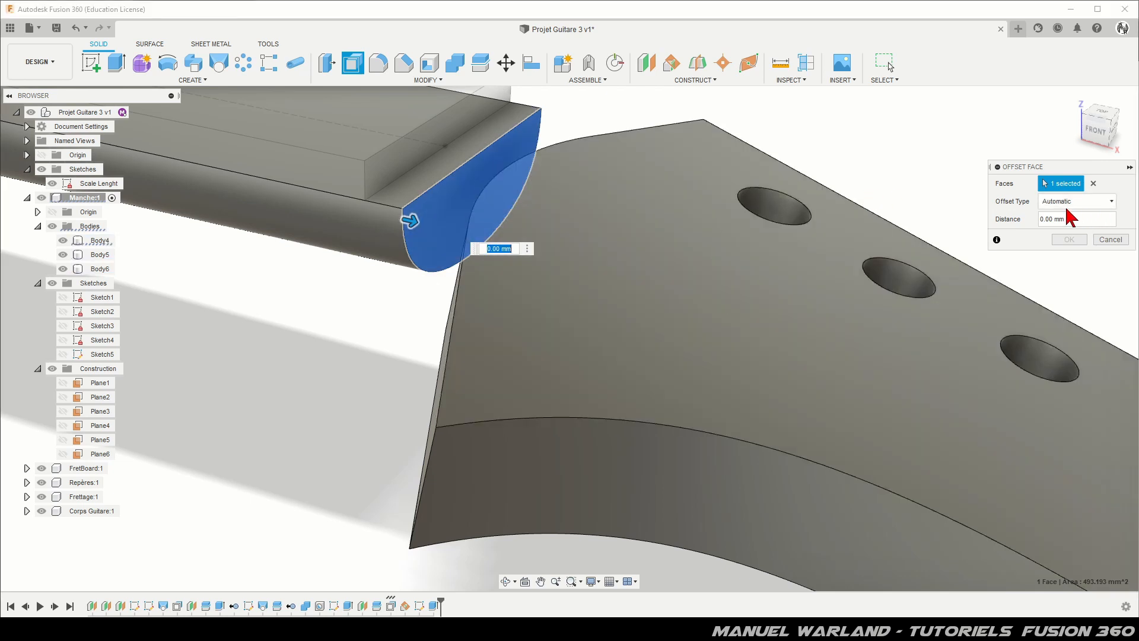
click(1081, 203)
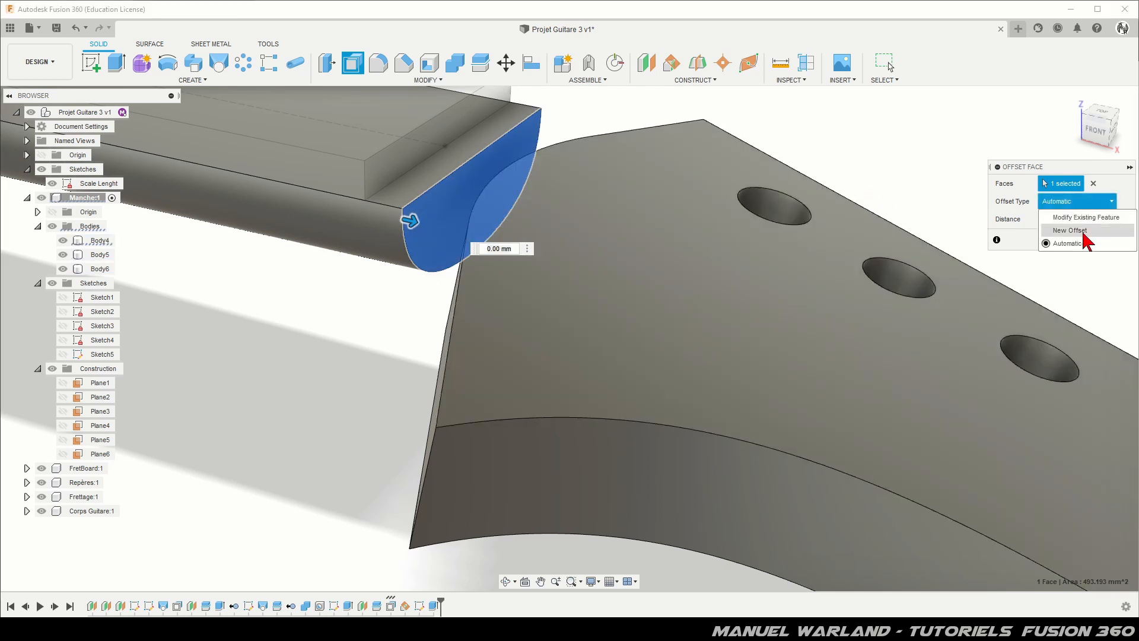
click(1087, 232)
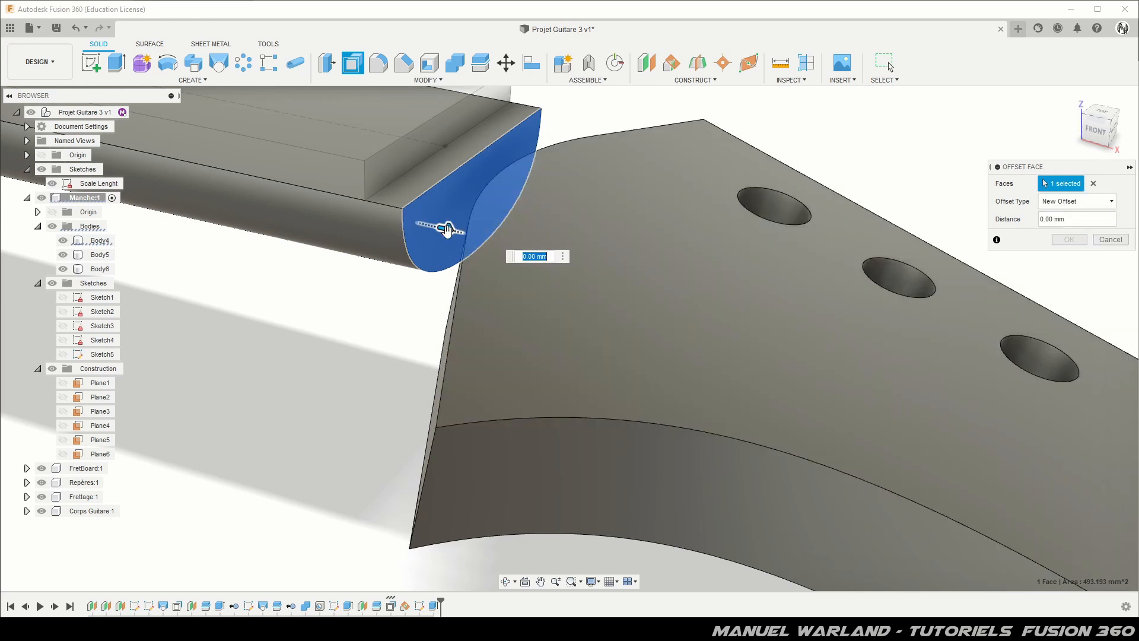
drag(447, 229, 617, 306)
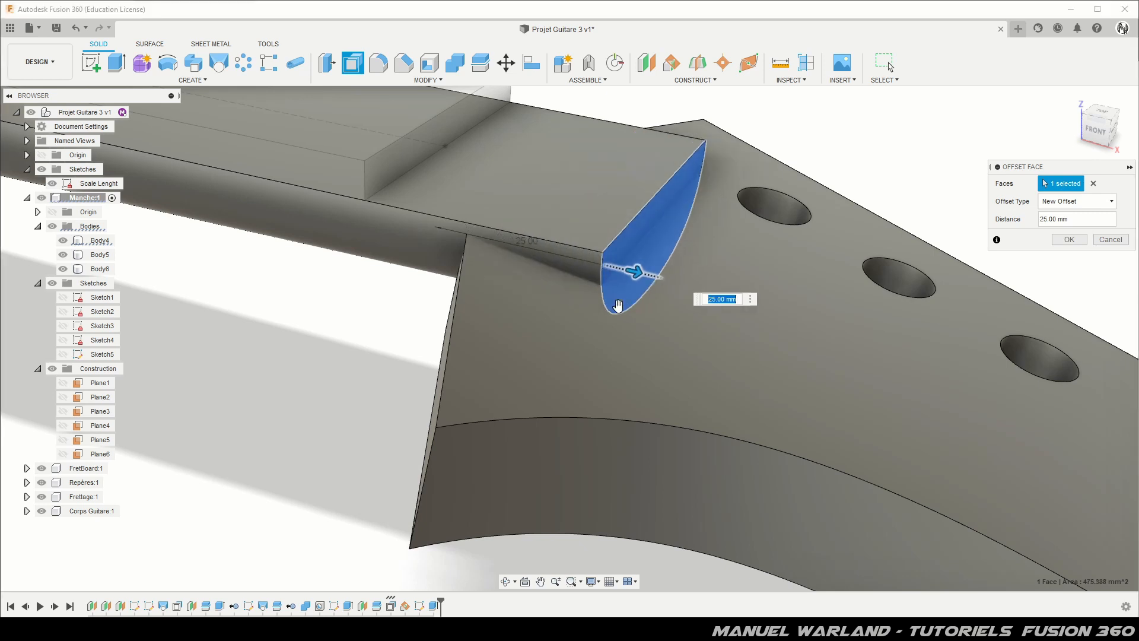
click(1072, 239)
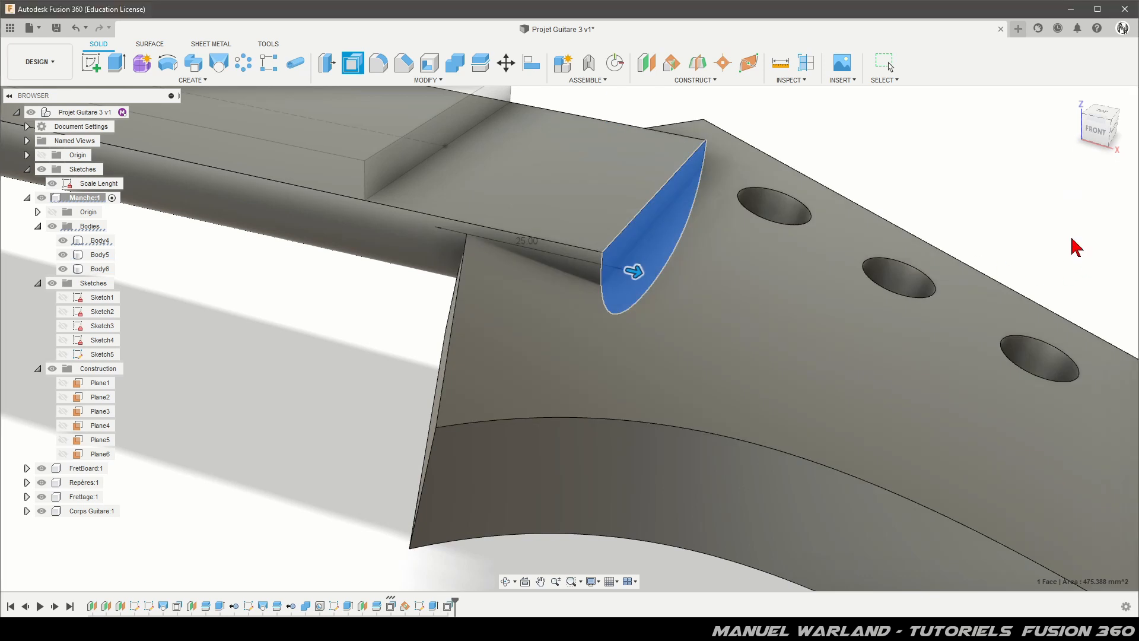
key(Escape)
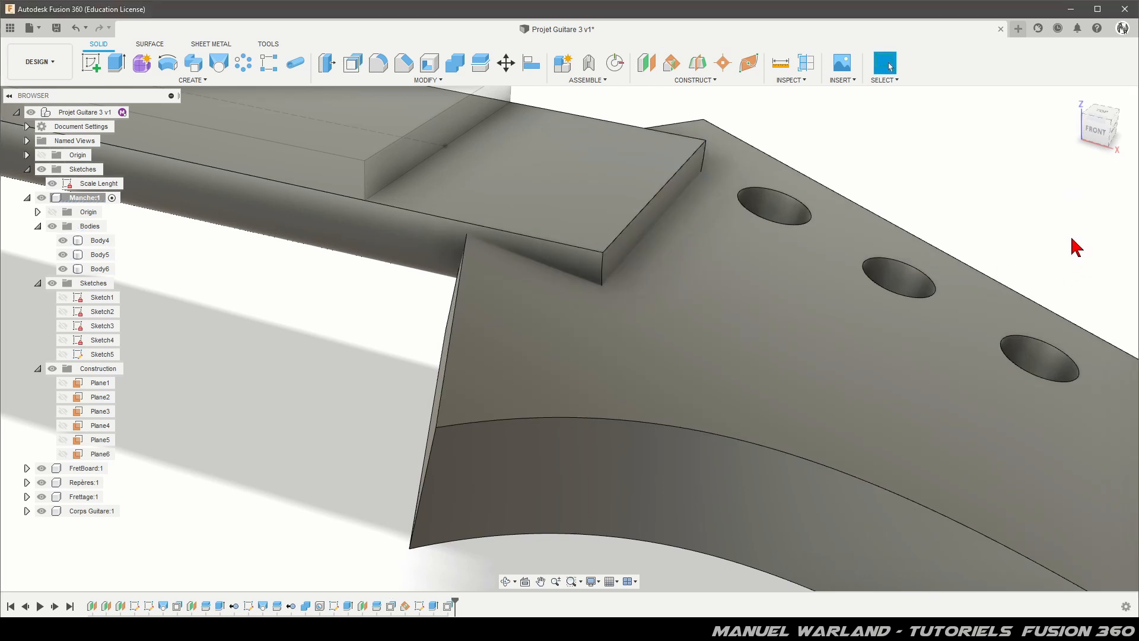
Combine the headstock body with the neck body using the Join operation.
click(768, 244)
shift+middle_drag(728, 230, 582, 181)
drag(573, 188, 565, 190)
shift+middle_drag(564, 190, 561, 188)
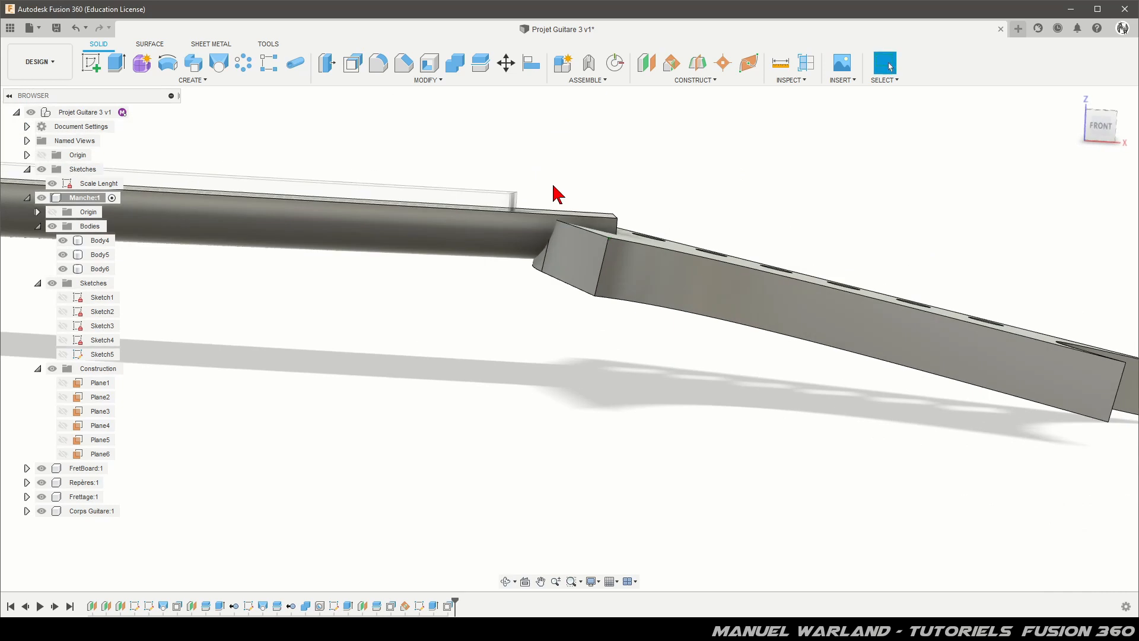
click(458, 61)
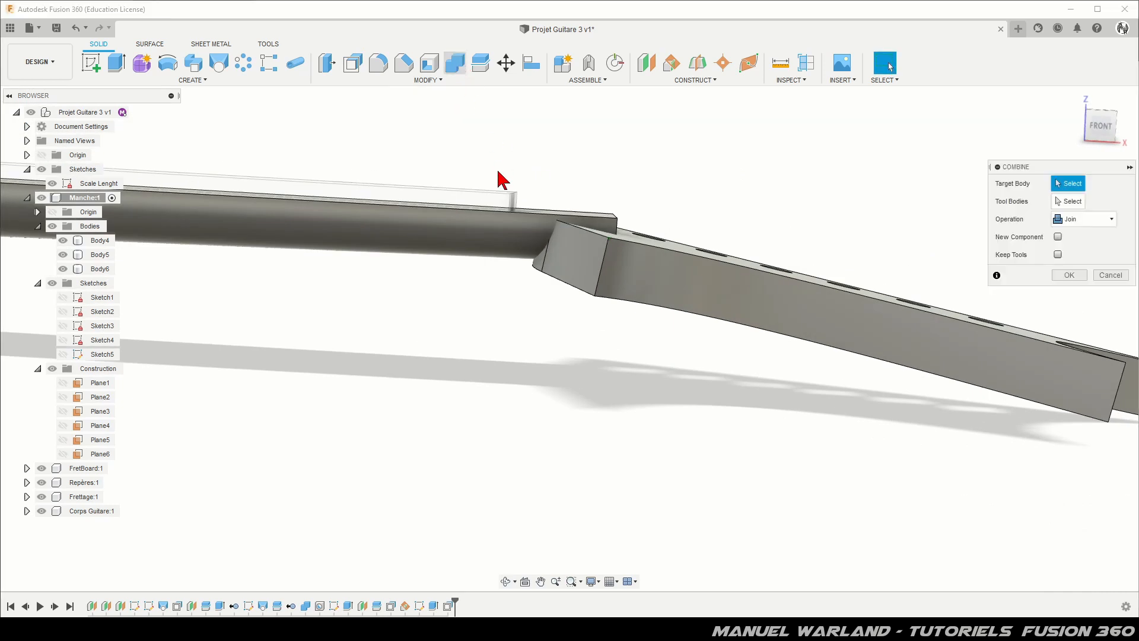
click(534, 246)
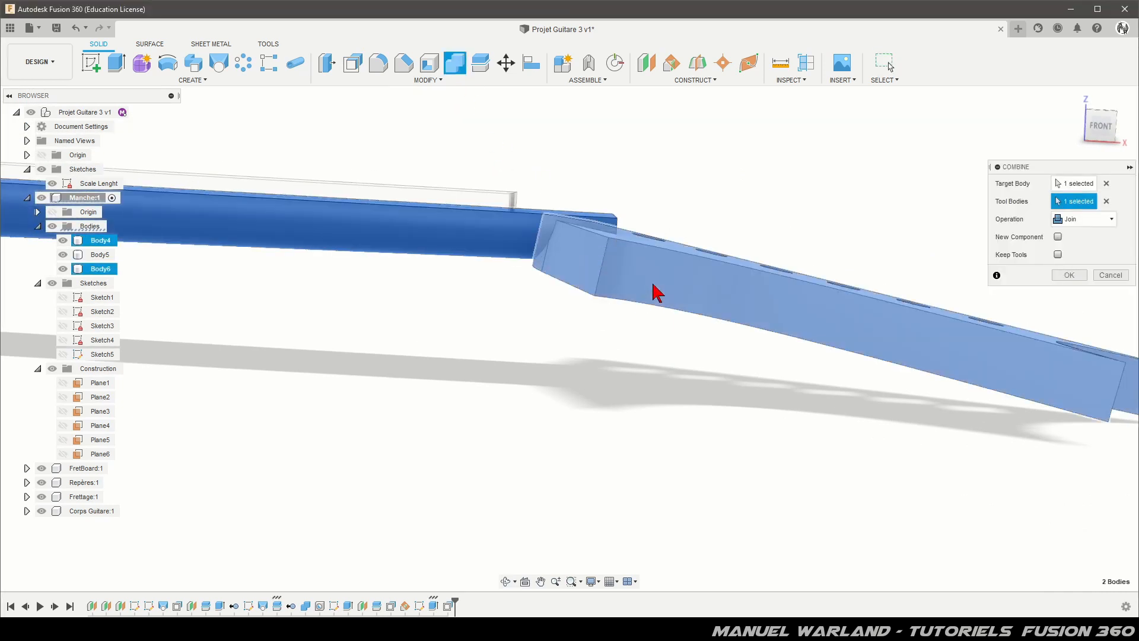
click(704, 280)
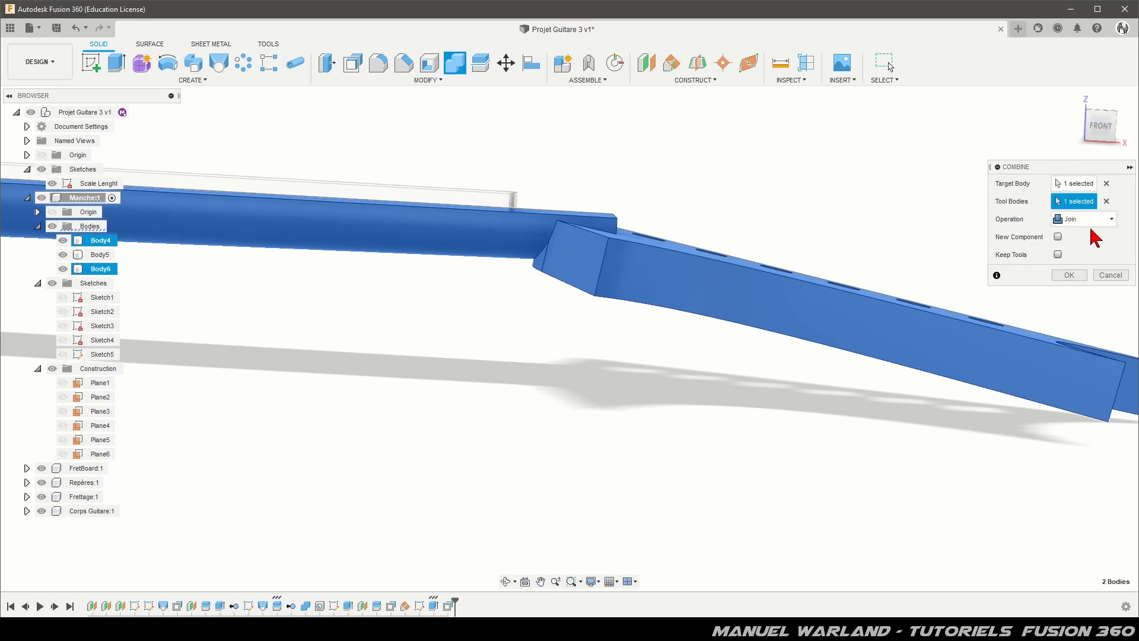
click(1069, 274)
Split the joined neck body with the headstock's top face as the extended splitting tool.
mouse_move(839, 208)
shift+middle_down()
mouse_move(836, 188)
mouse_move(824, 198)
shift+middle_up()
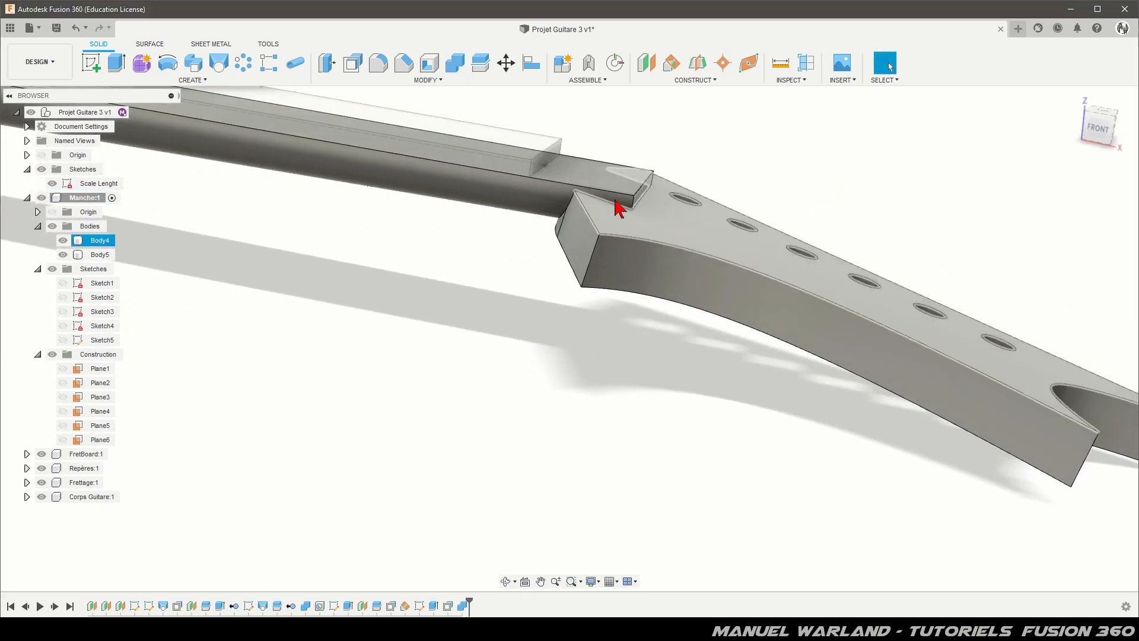
click(476, 69)
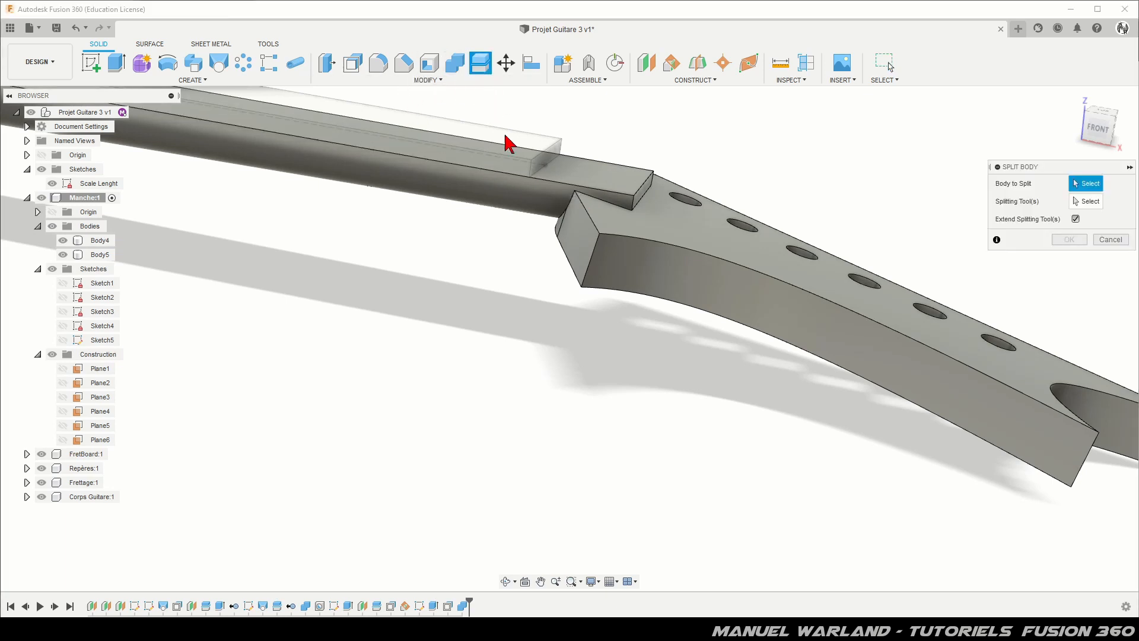
click(656, 270)
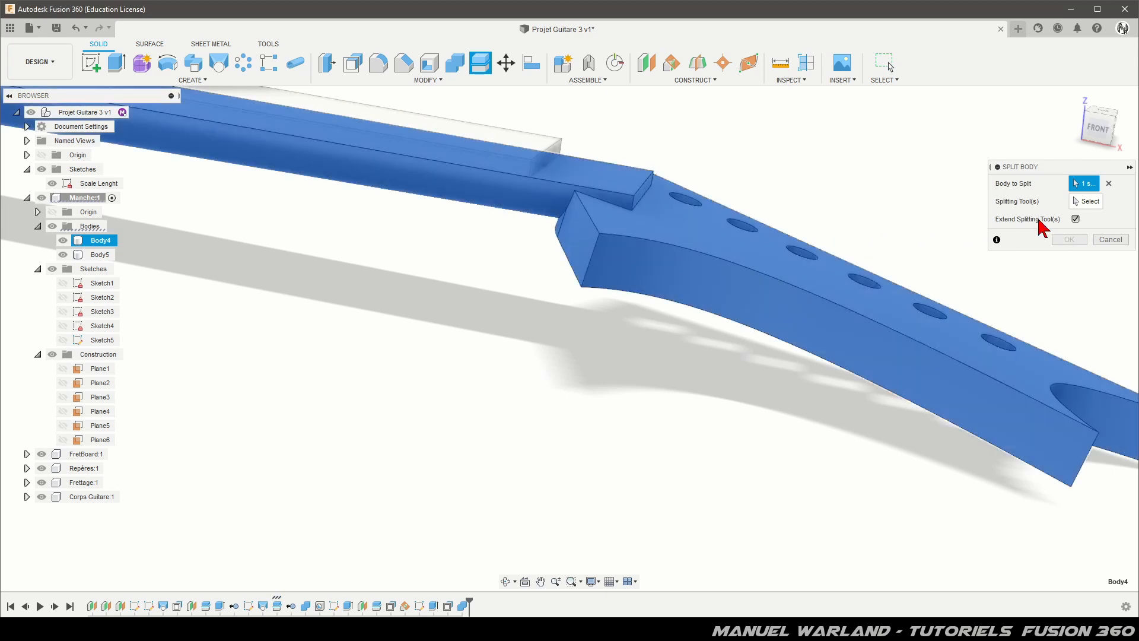
click(1091, 203)
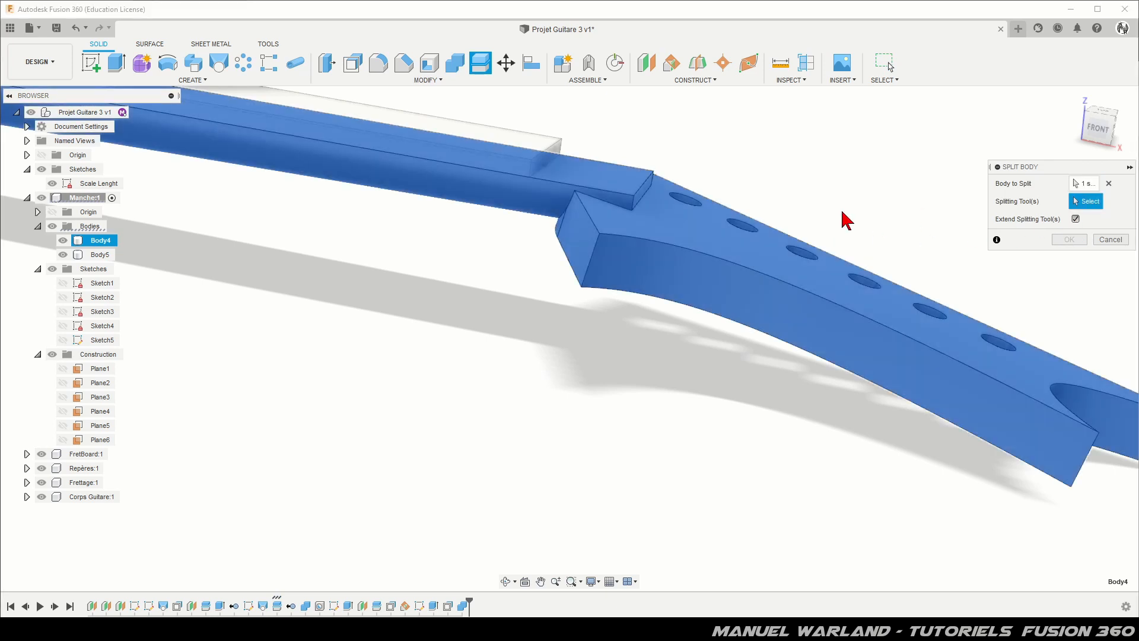
click(712, 242)
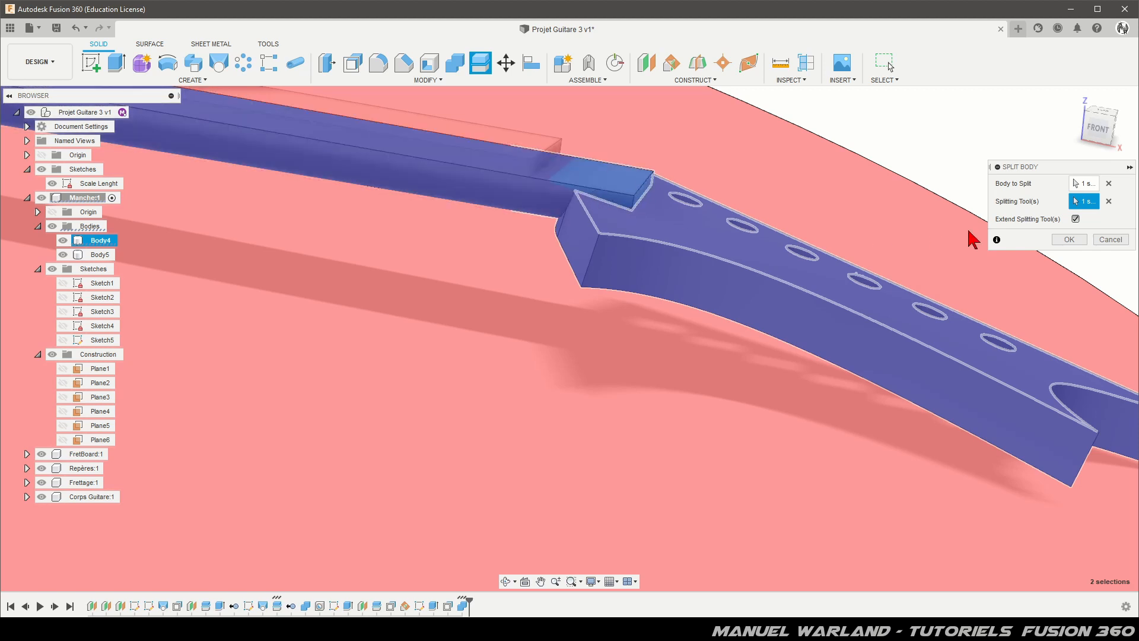
click(1078, 244)
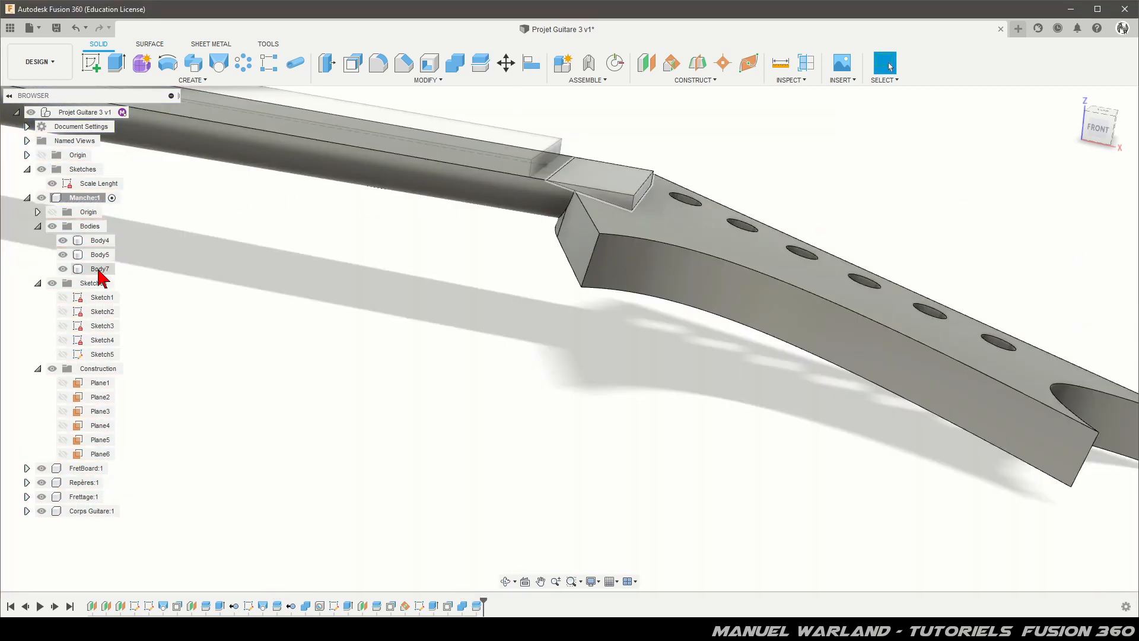
Remove the split-off wedge of excess neck material above the headstock face.
click(100, 270)
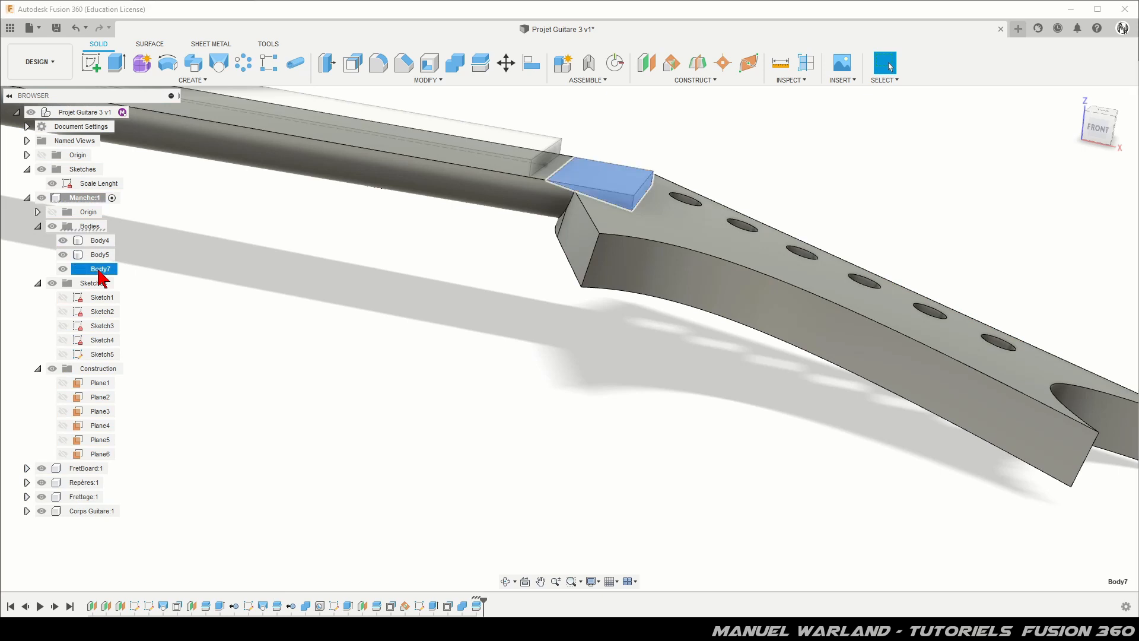
right_click(99, 275)
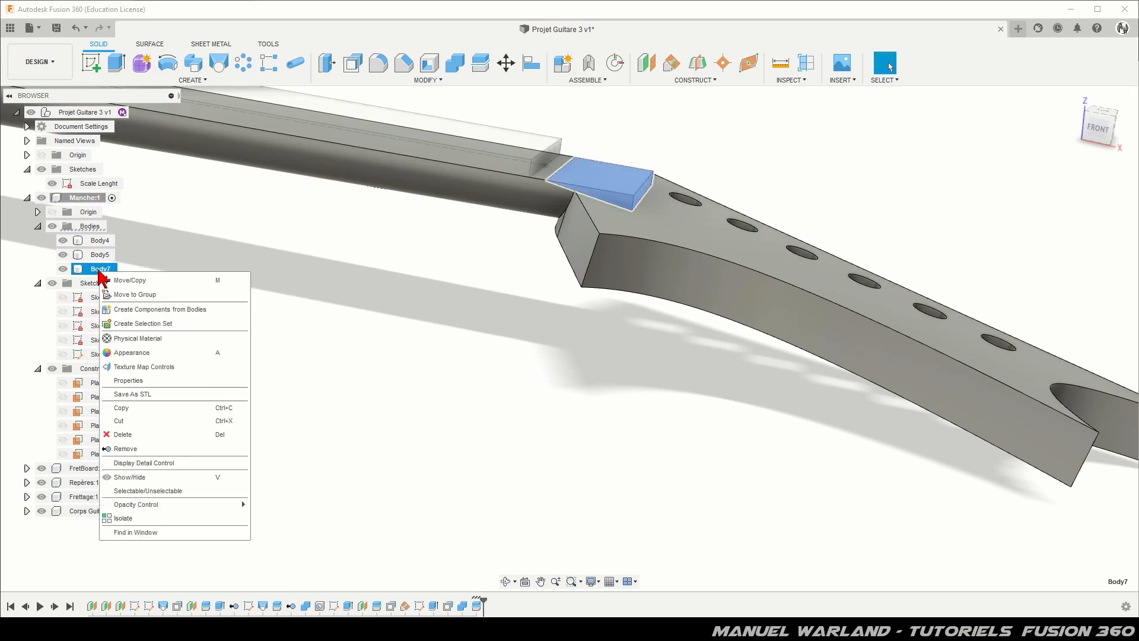
click(142, 450)
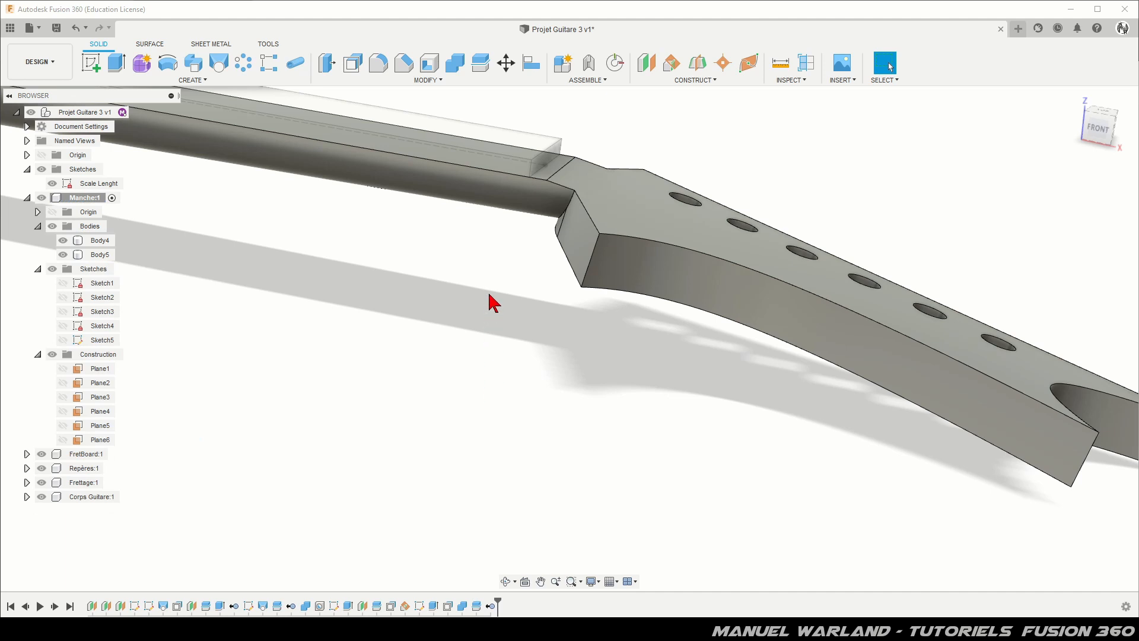
Fillet the four vertical corner edges of the headstock with a 15 mm chord length.
shift+middle_drag(522, 267, 542, 280)
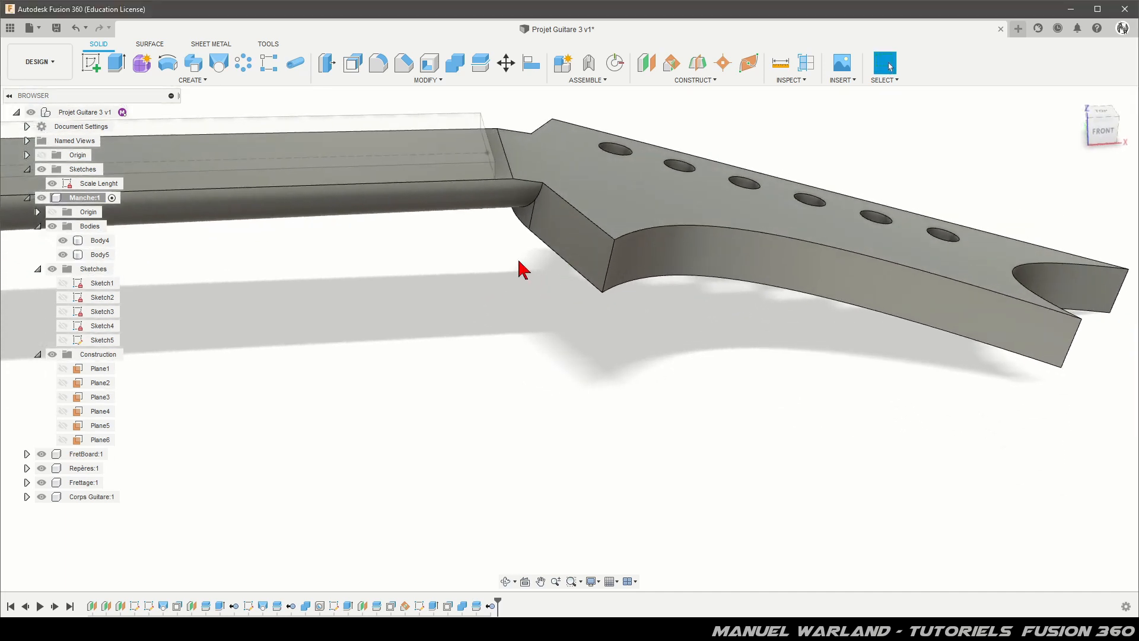
click(380, 70)
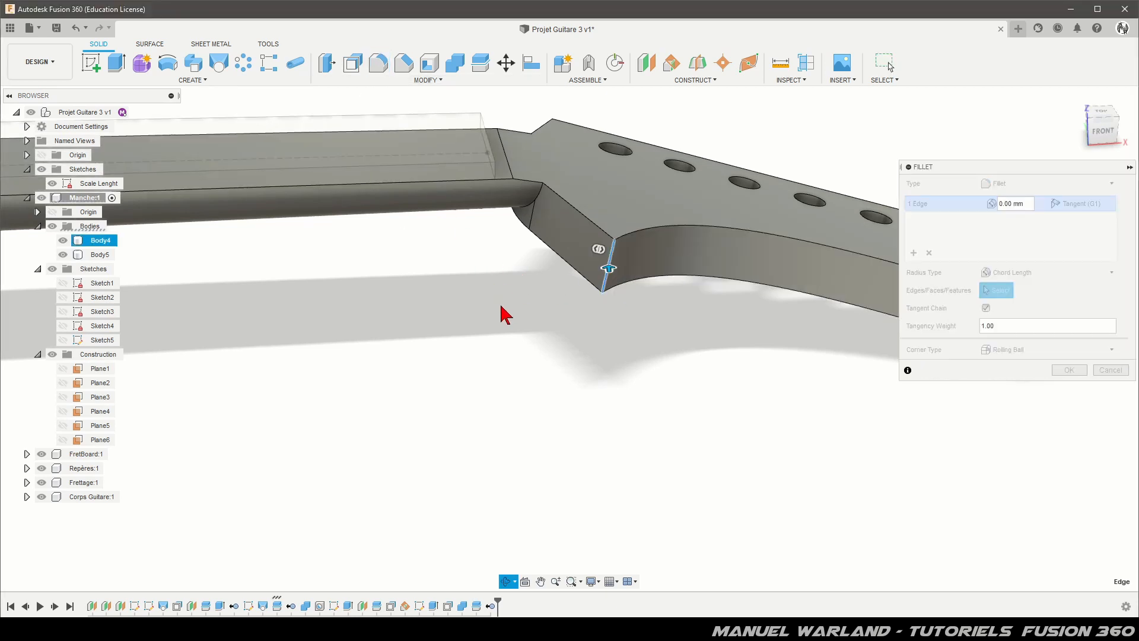
shift+middle_drag(502, 346, 641, 407)
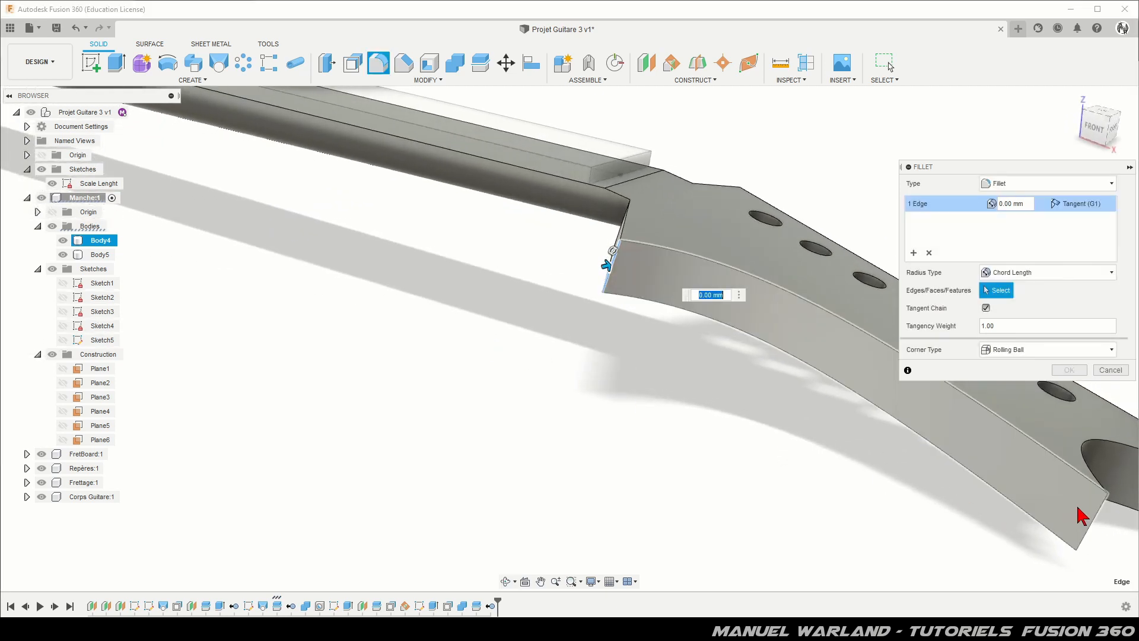
click(1096, 524)
scroll(465, 158, down, 5)
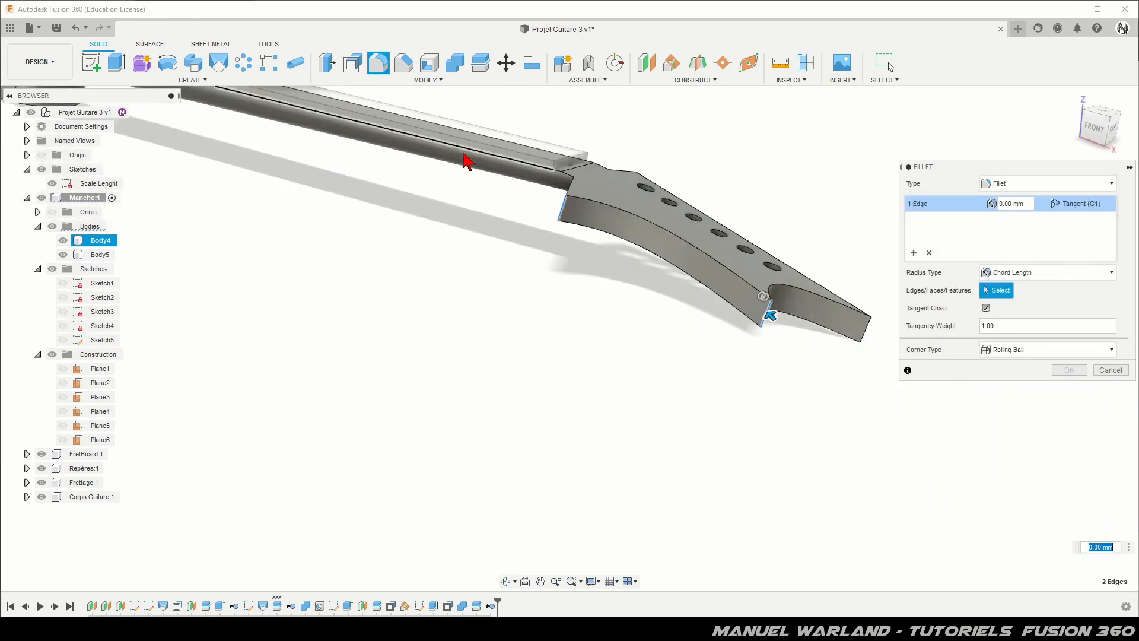
shift+middle_drag(763, 318, 718, 267)
click(718, 267)
shift+middle_drag(656, 318, 601, 315)
click(512, 239)
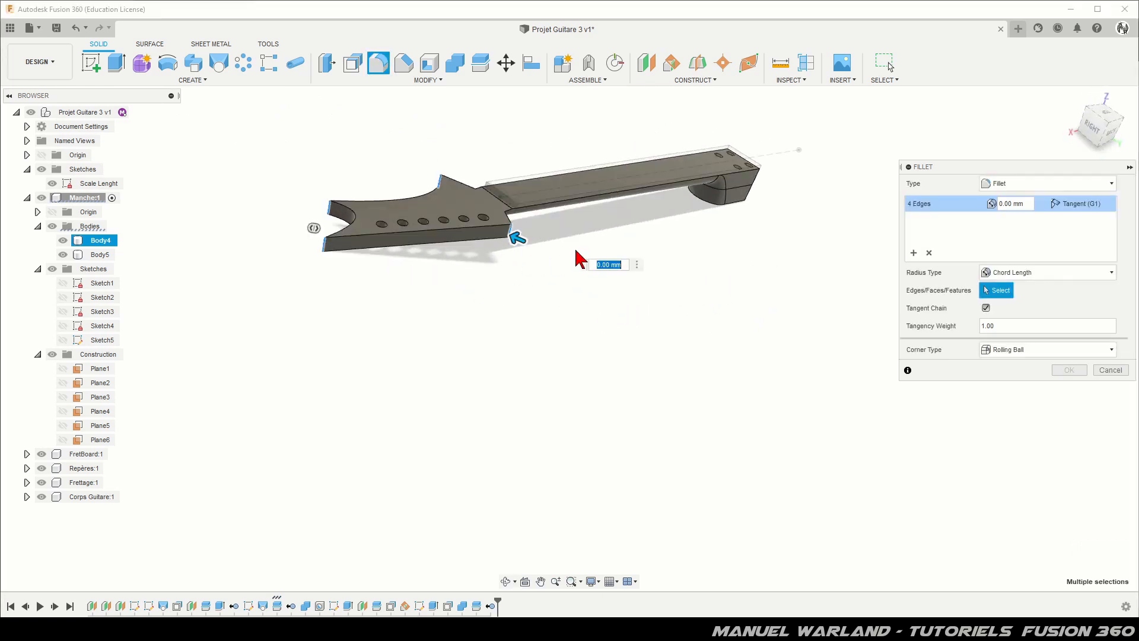
scroll(340, 155, up, 2)
scroll(692, 408, up, 2)
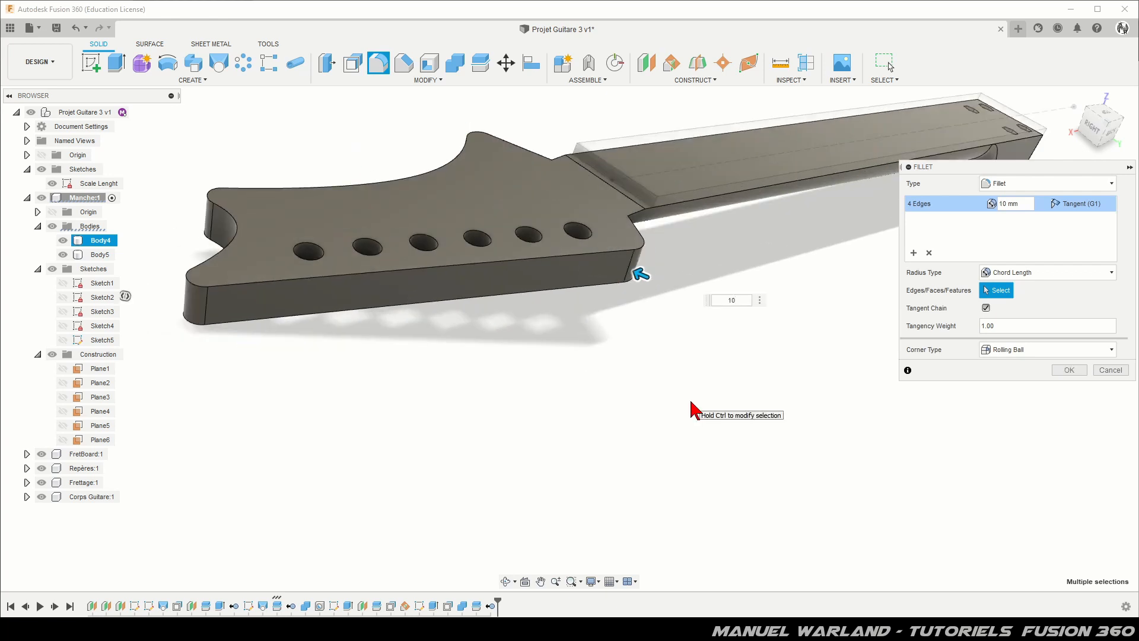
text(15)
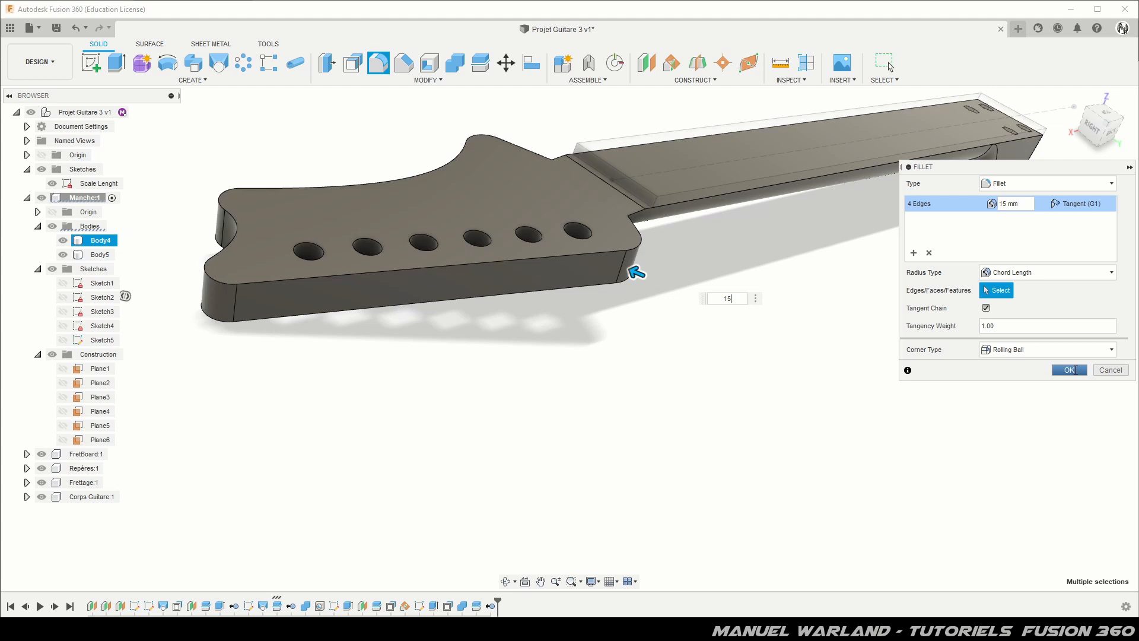
click(1069, 369)
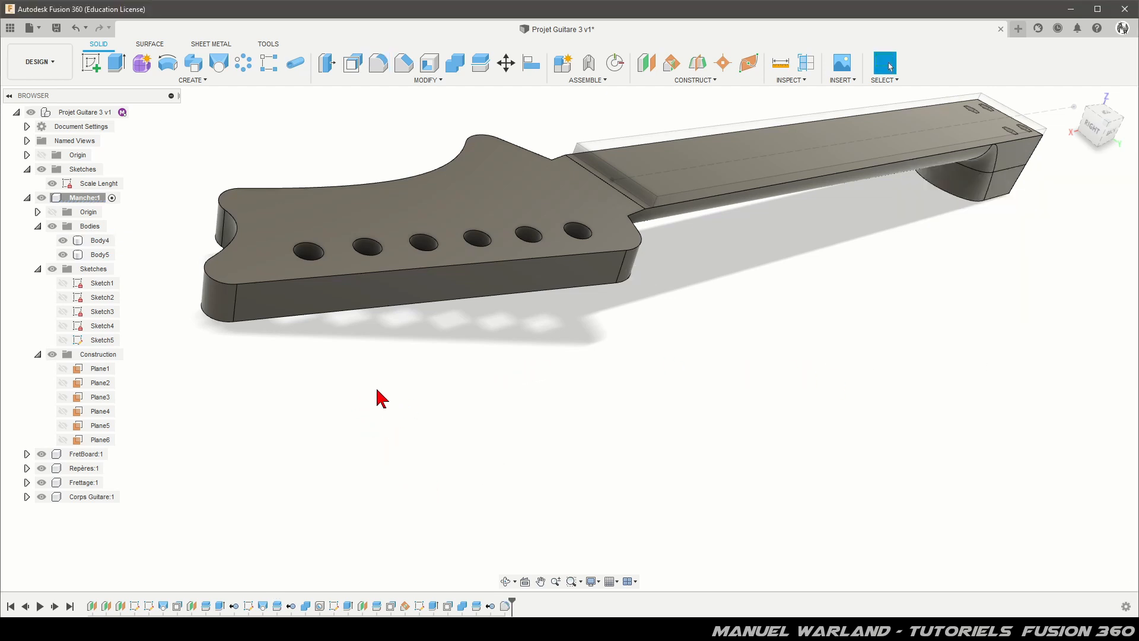
Fillet the headstock's front and back outline edges with a 3 mm chord length.
mouse_move(369, 348)
shift+middle_down()
mouse_move(351, 364)
mouse_move(410, 386)
mouse_move(369, 350)
mouse_move(351, 360)
shift+middle_up()
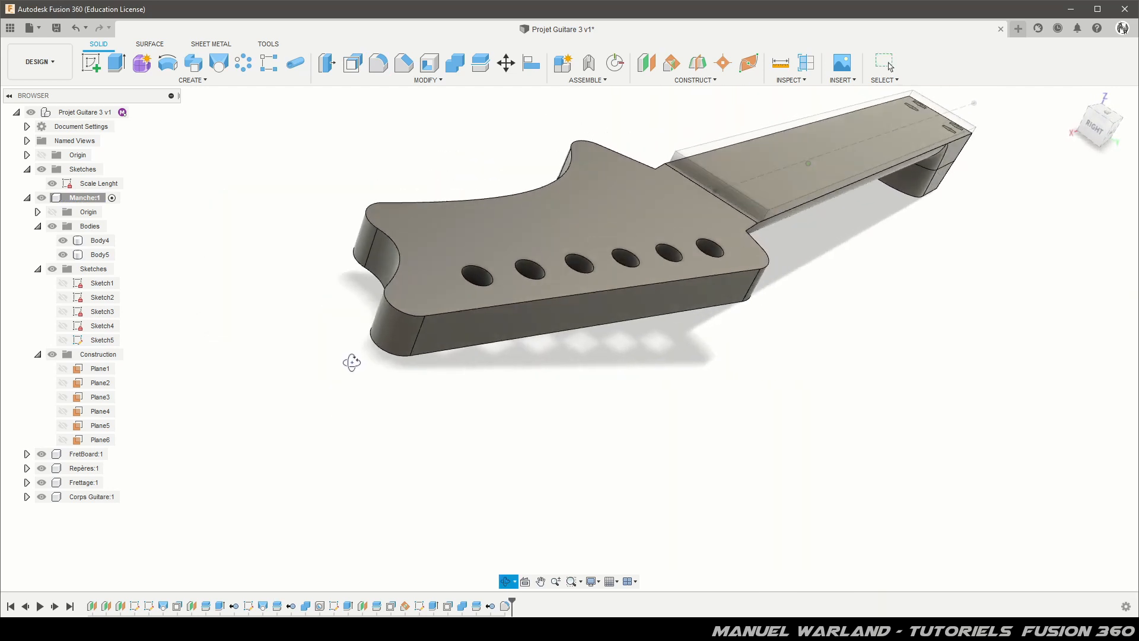
click(377, 64)
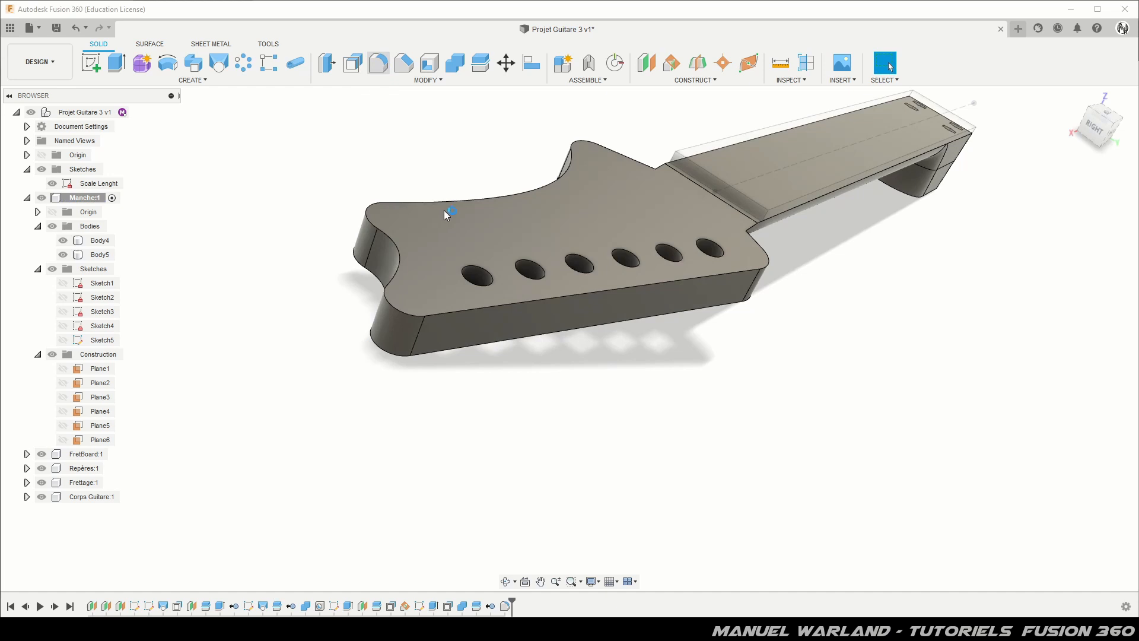
click(454, 204)
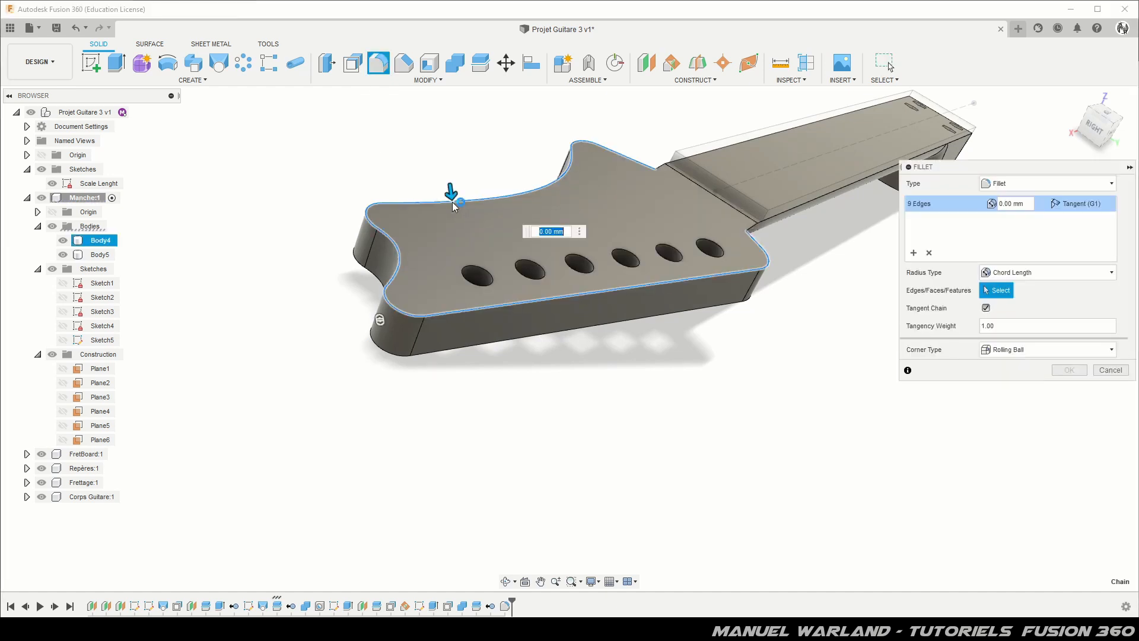
click(487, 350)
text(3)
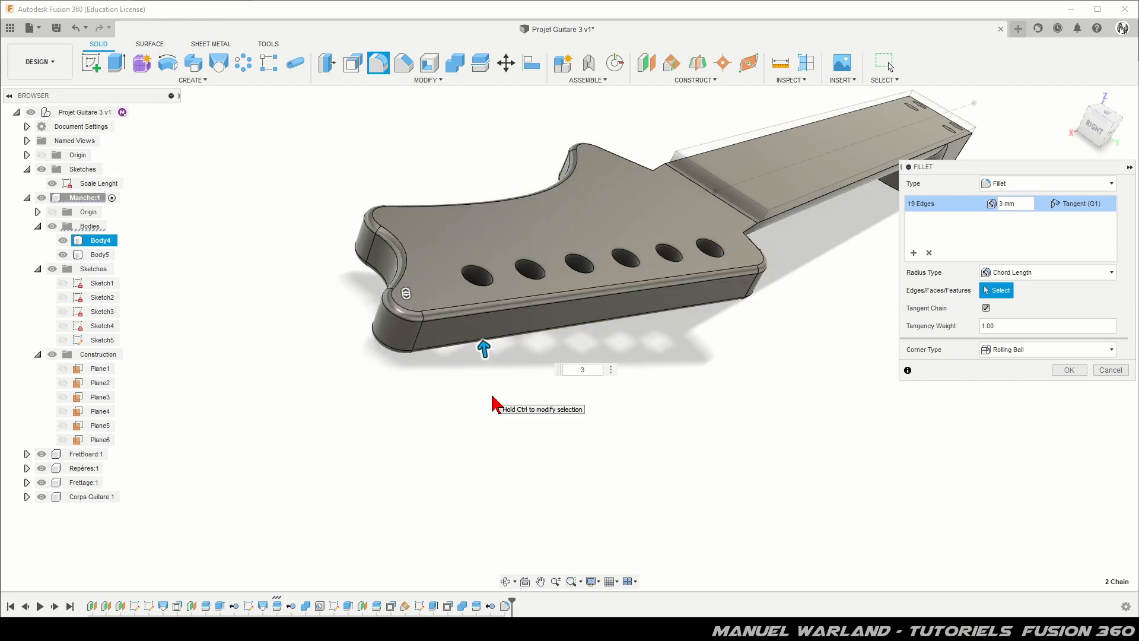
click(1070, 371)
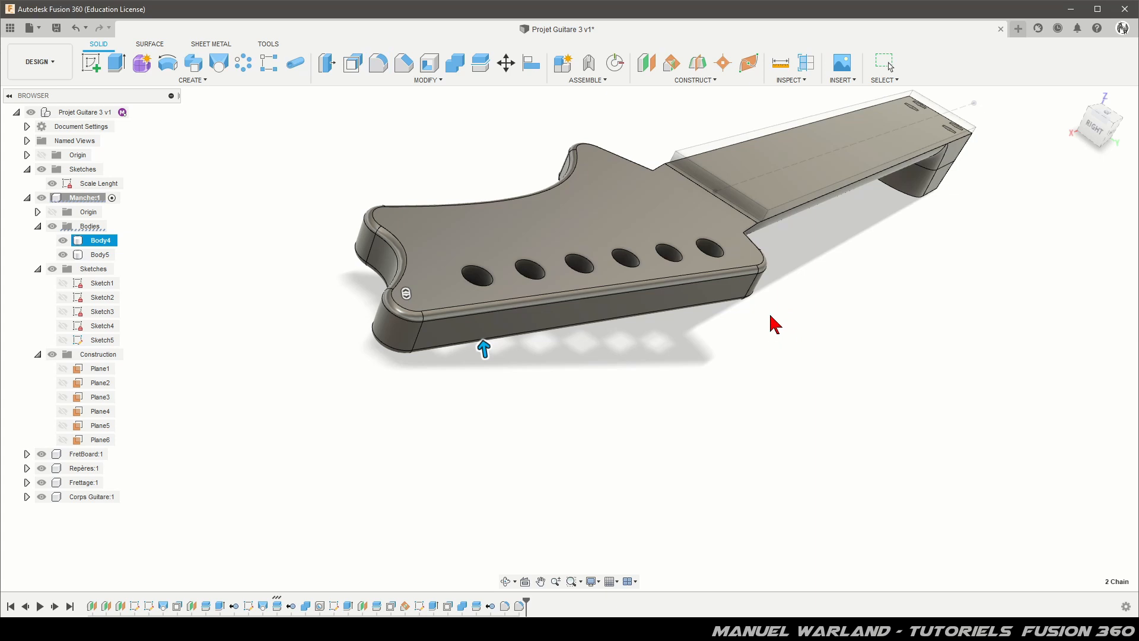
Try to fillet the edge where the neck meets the headstock with chord lengths of 20 mm and 18 mm.
shift+middle_drag(631, 314, 763, 332)
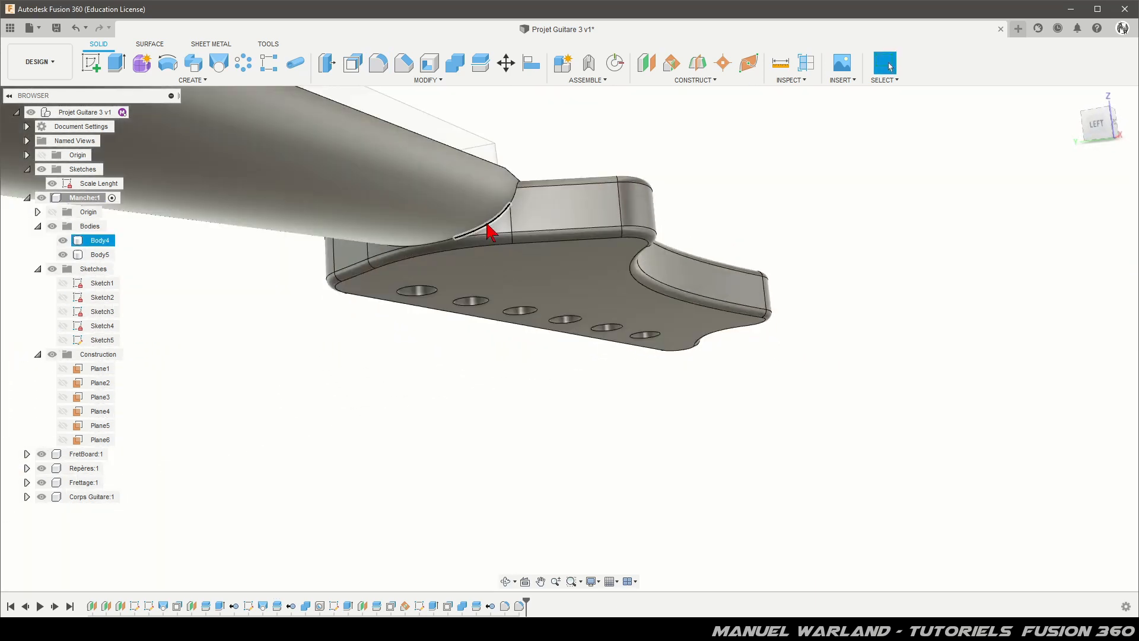
click(377, 65)
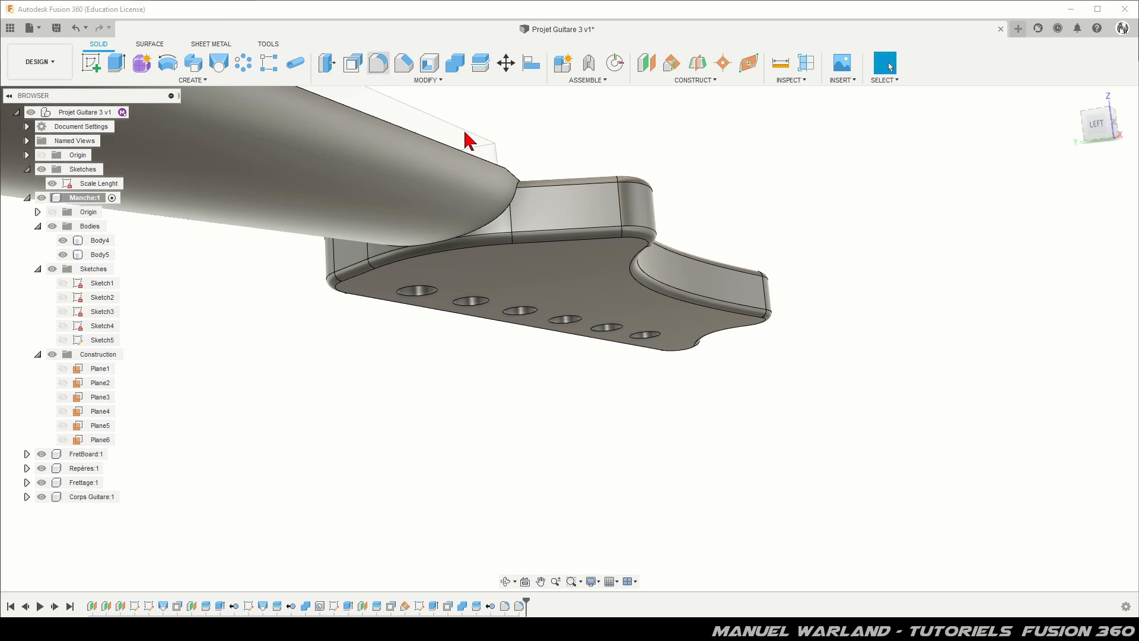
click(508, 221)
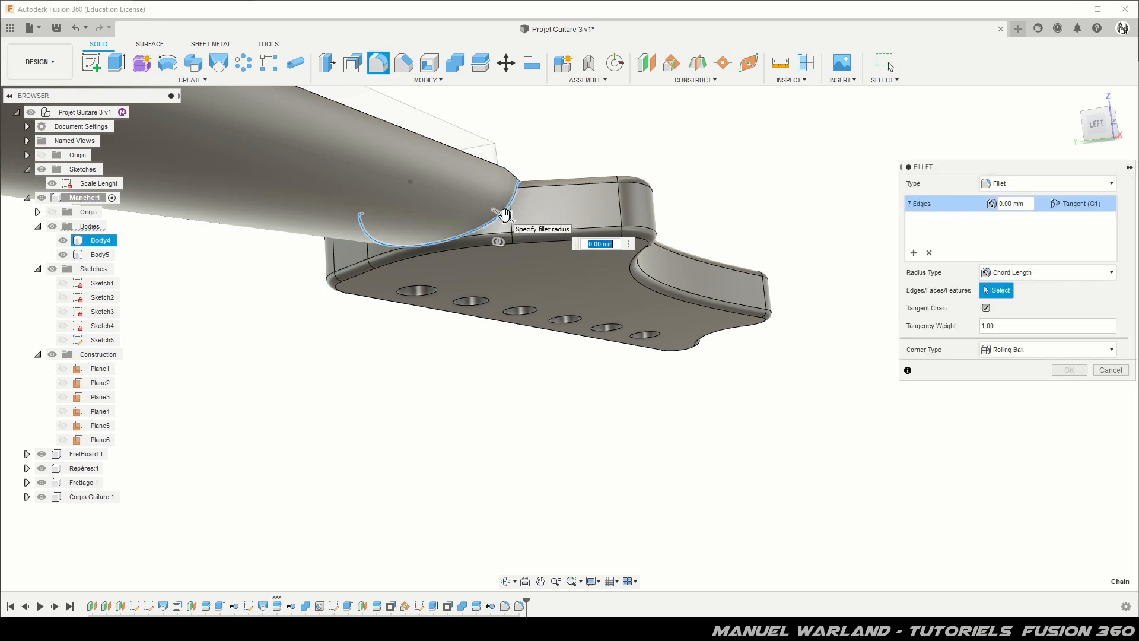
text(20)
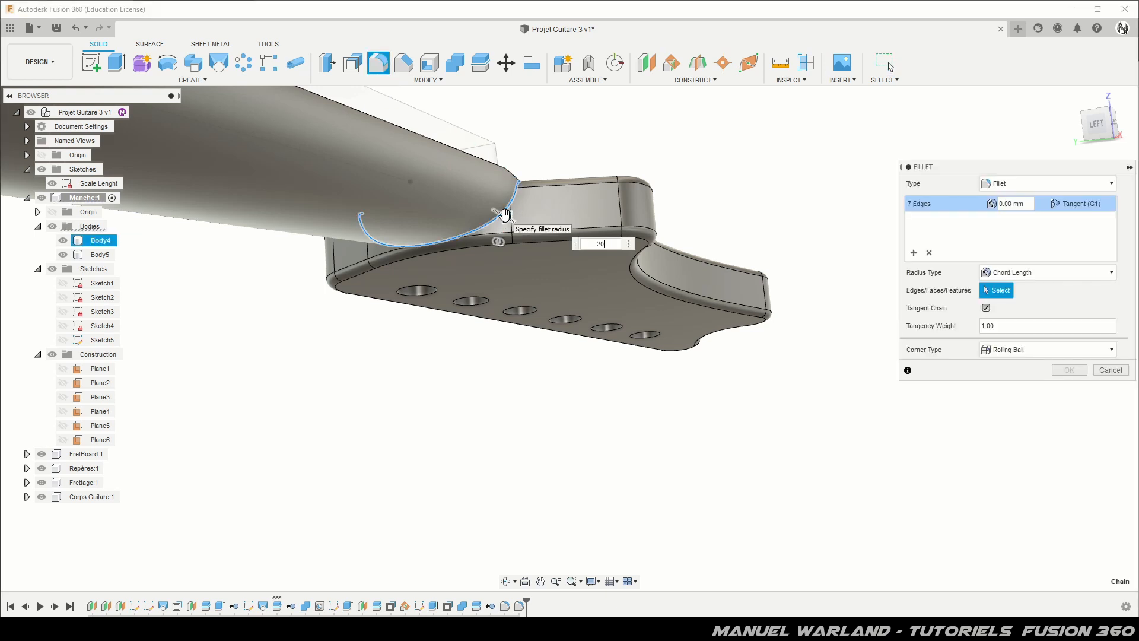
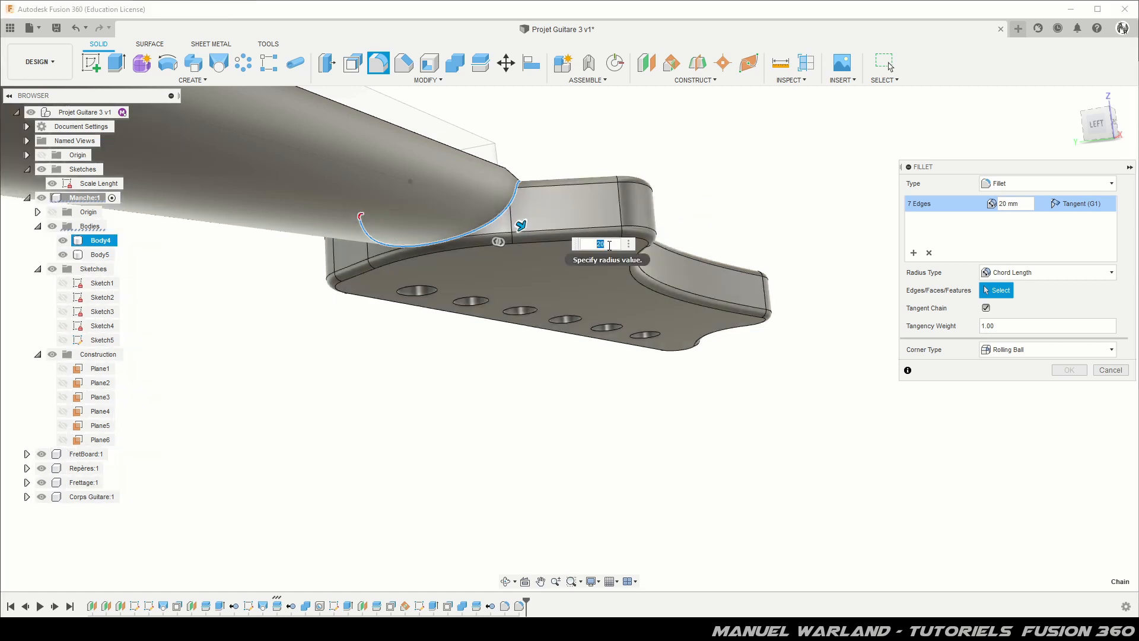
text(18)
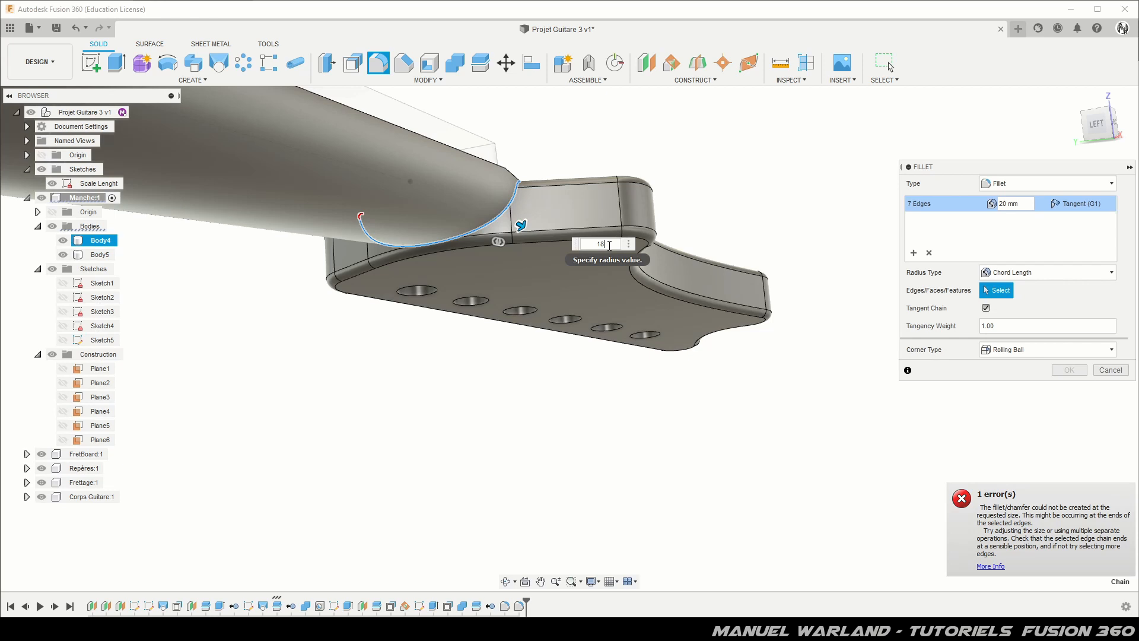
key(Return)
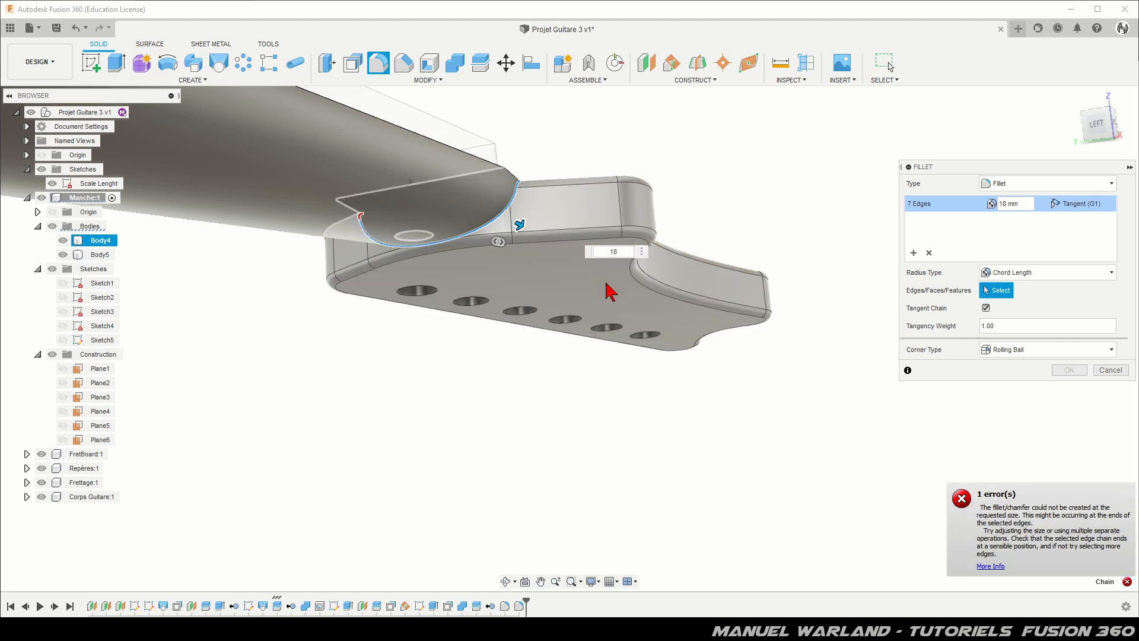
Try a constant 10 mm radius for the neck-to-headstock fillet and cancel it.
click(1033, 273)
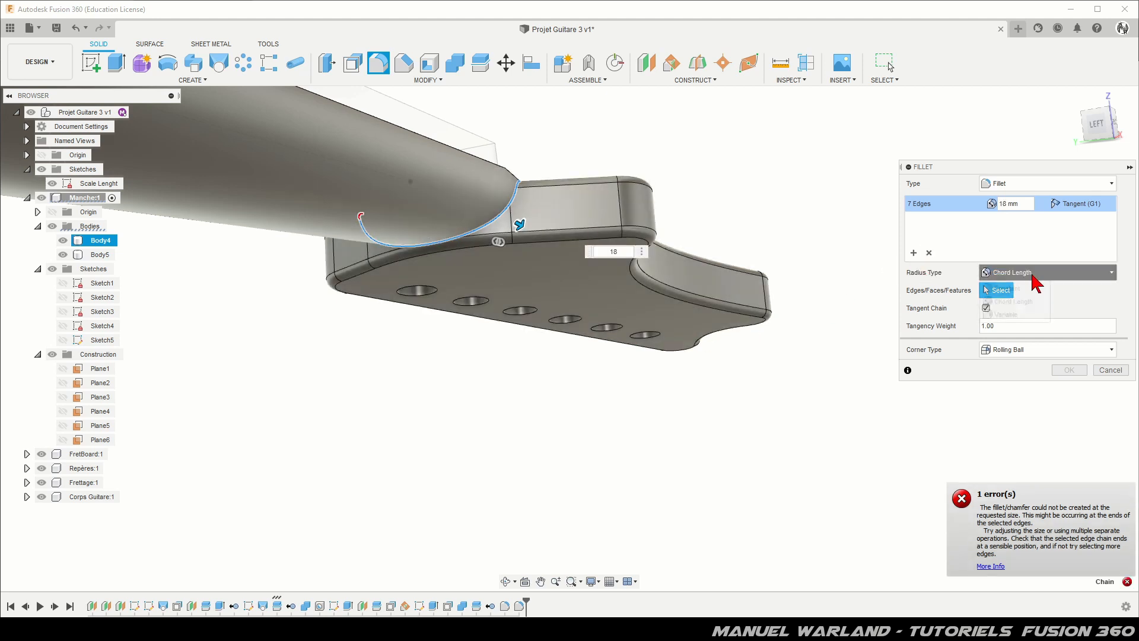
click(1012, 294)
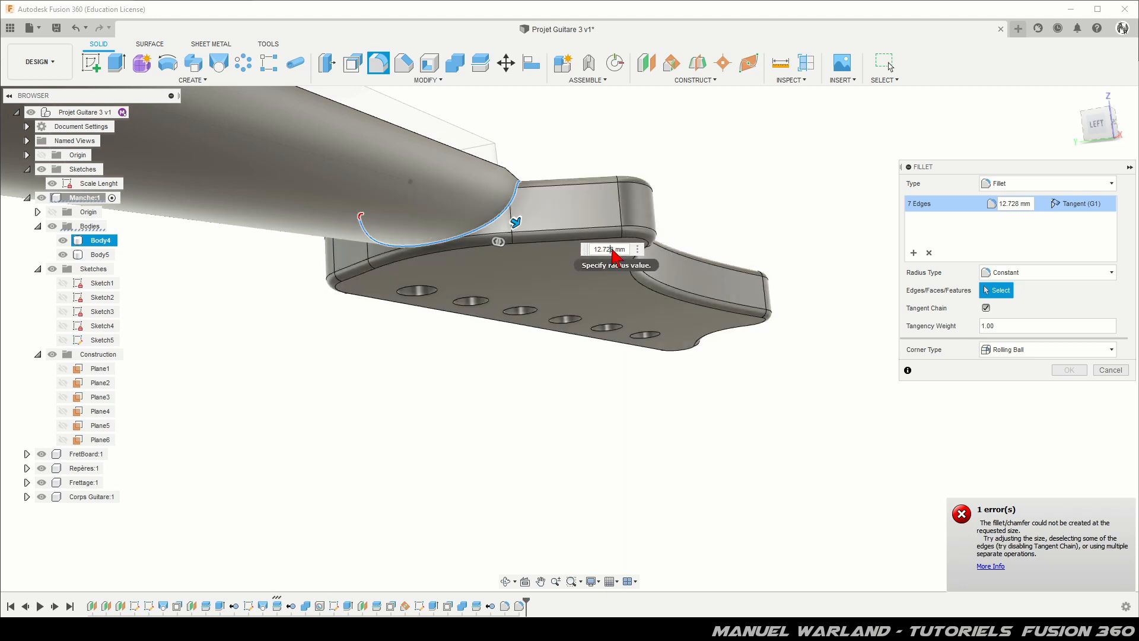
click(617, 254)
text(10)
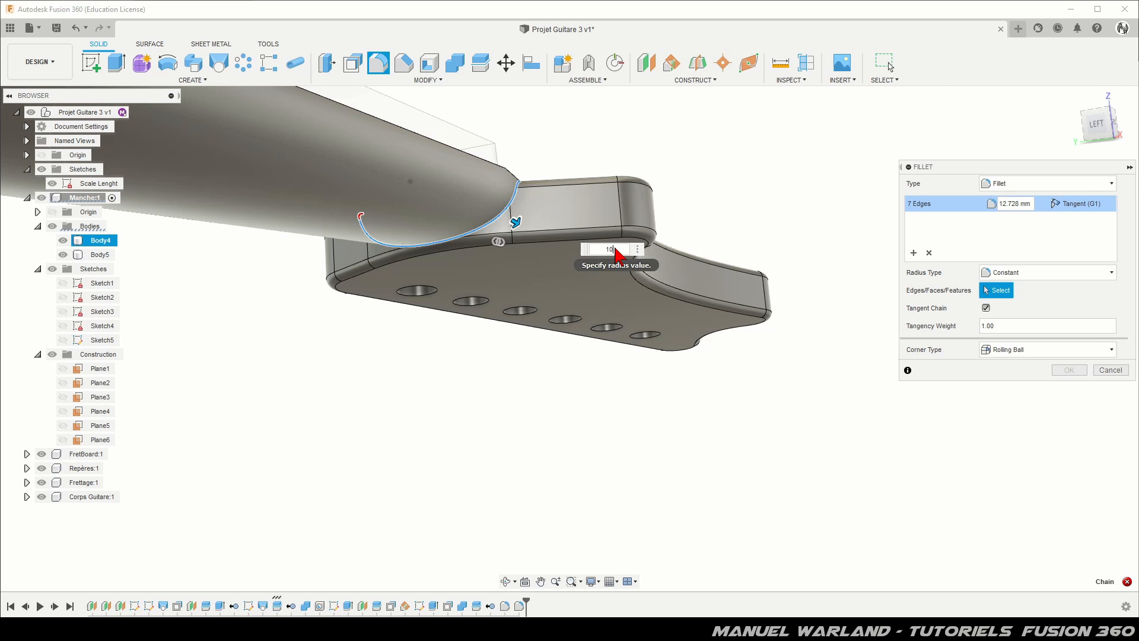
key(Return)
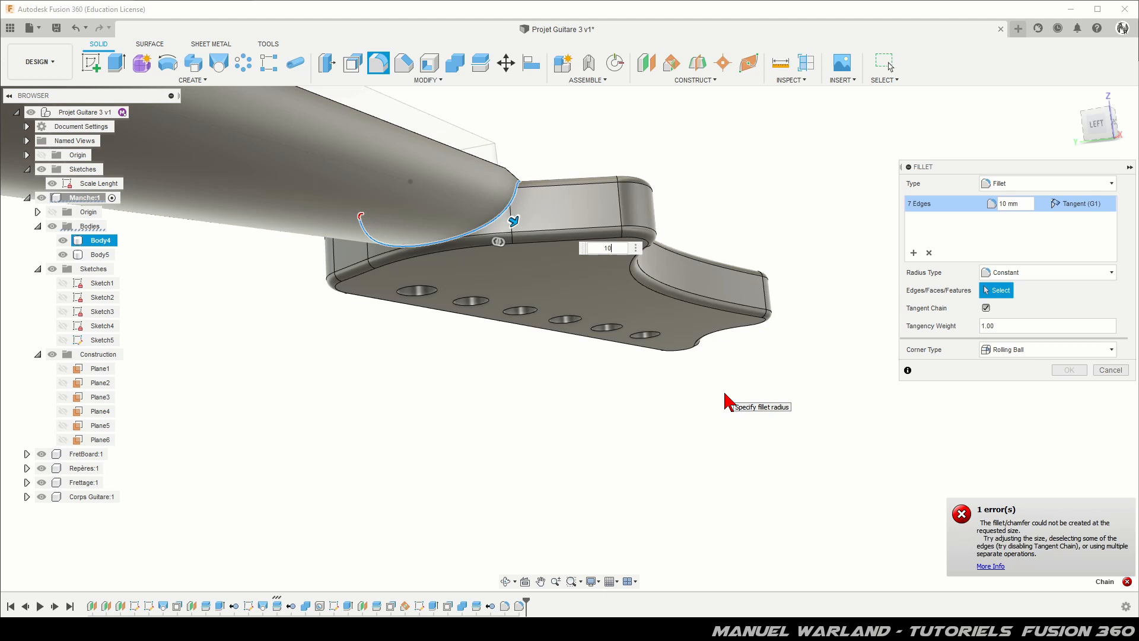
click(1119, 374)
Roll the history back before the 3 mm outline fillet and fillet the neck-to-headstock edge with a constant 20 mm radius.
drag(526, 603, 512, 604)
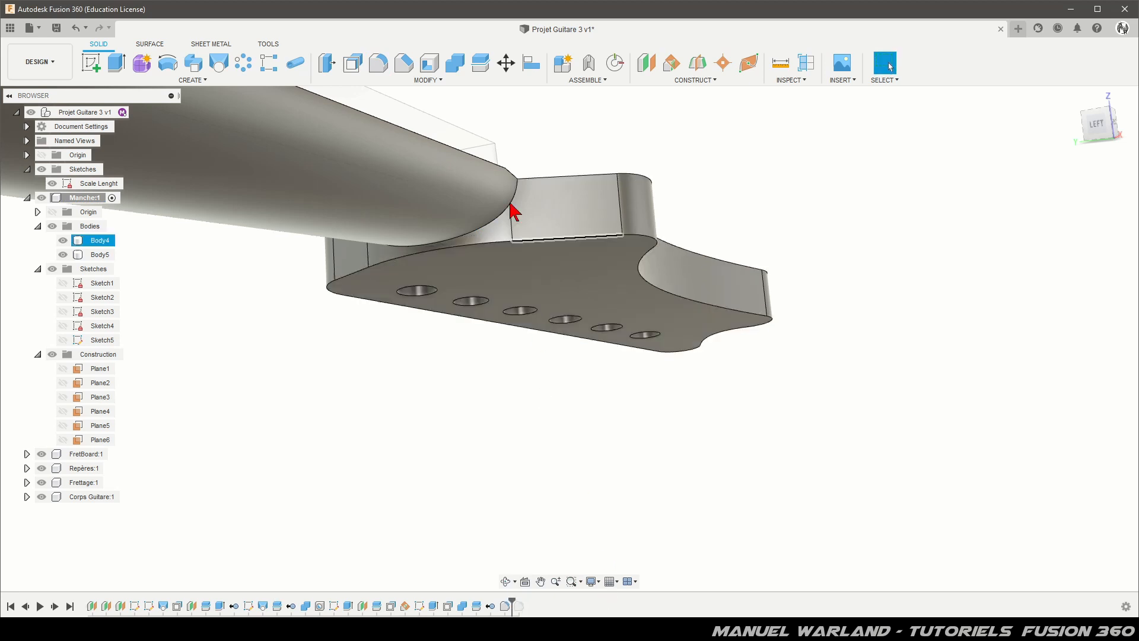
click(380, 65)
click(486, 238)
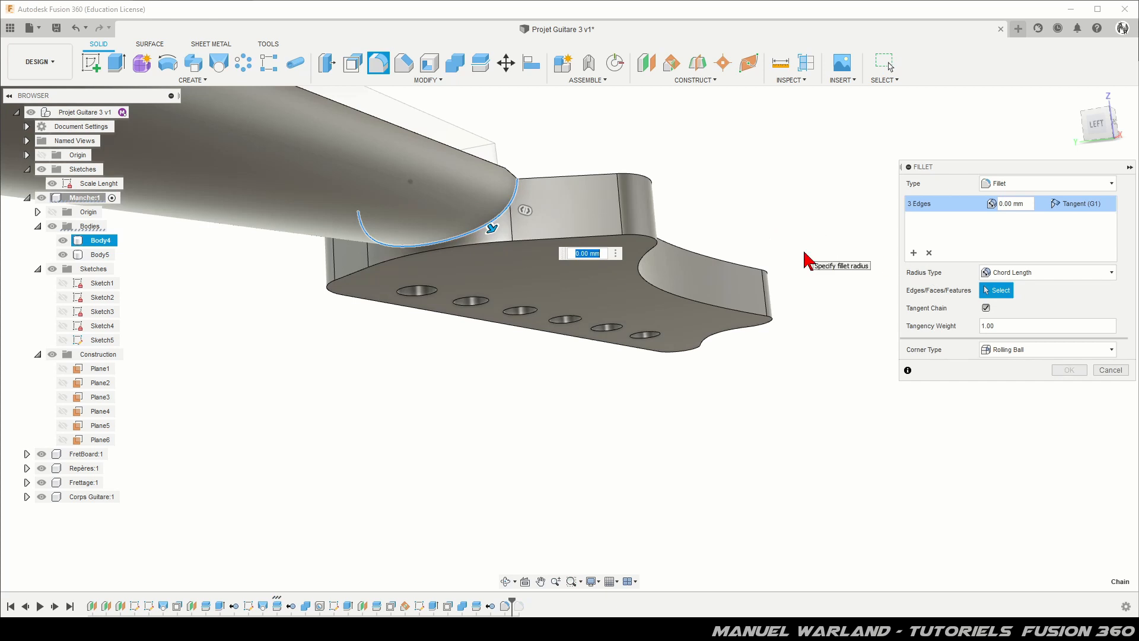
key(Return)
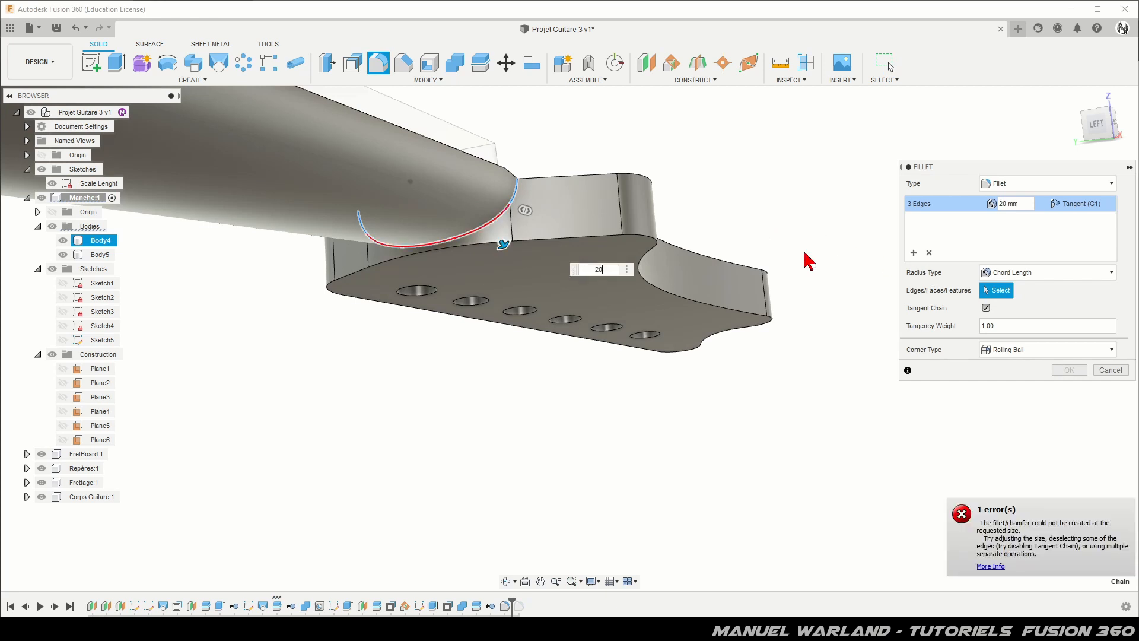
click(1040, 272)
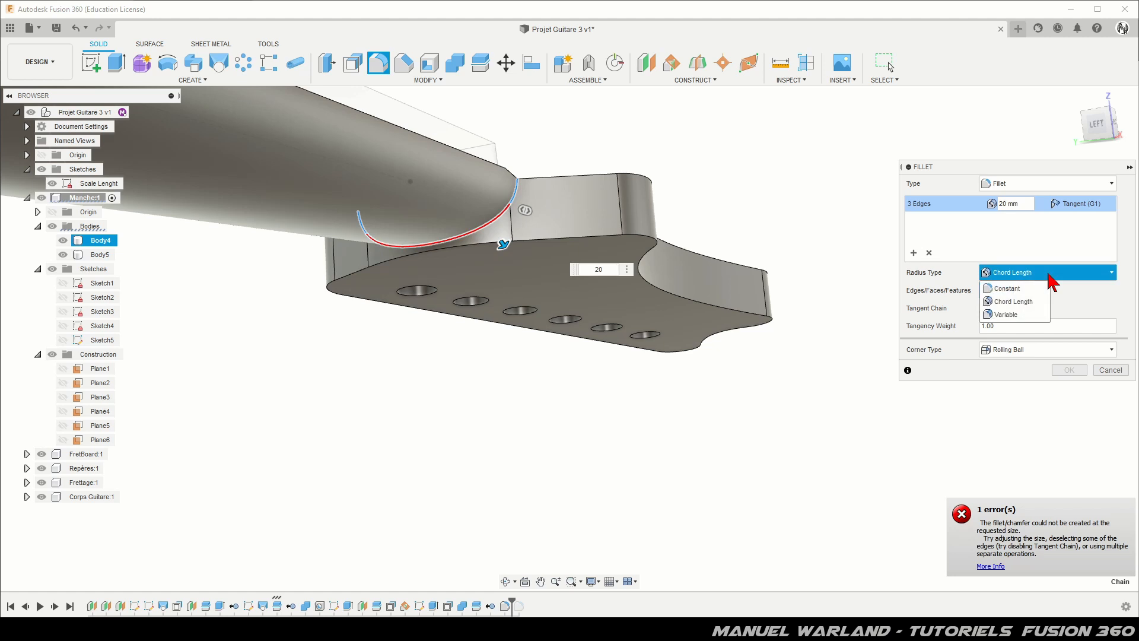
click(1010, 288)
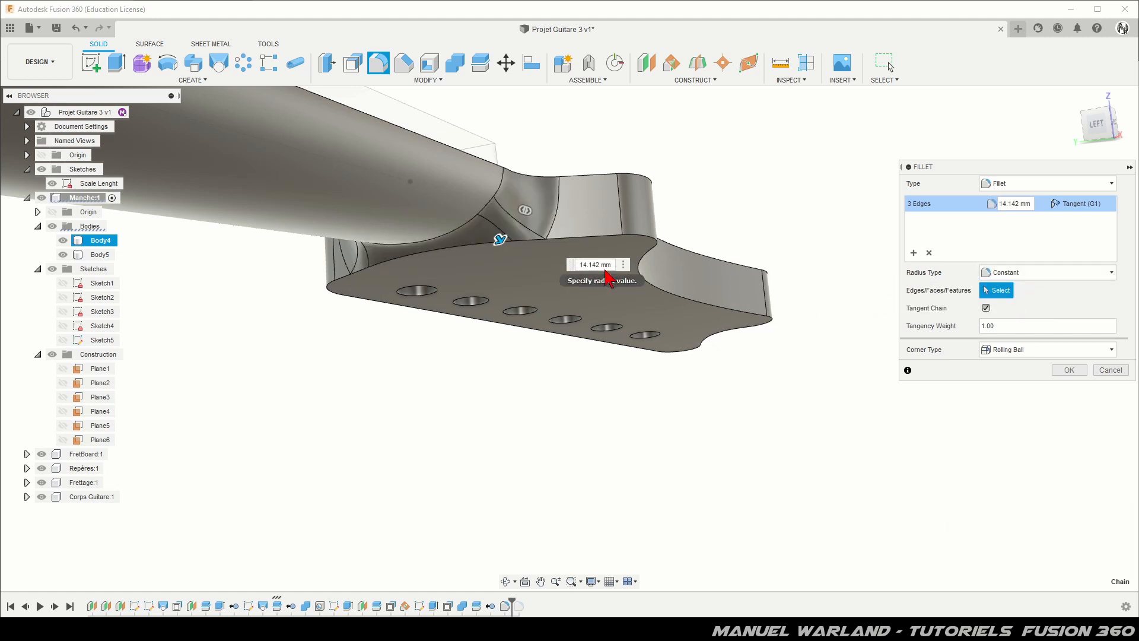
double_click(597, 264)
text(20)
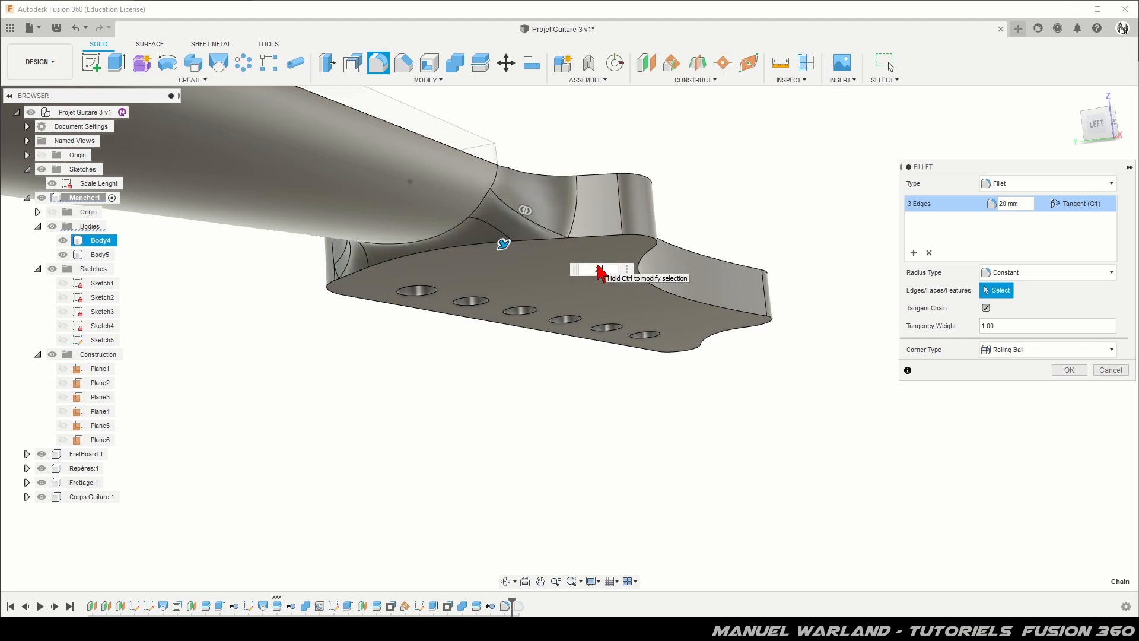
key(Return)
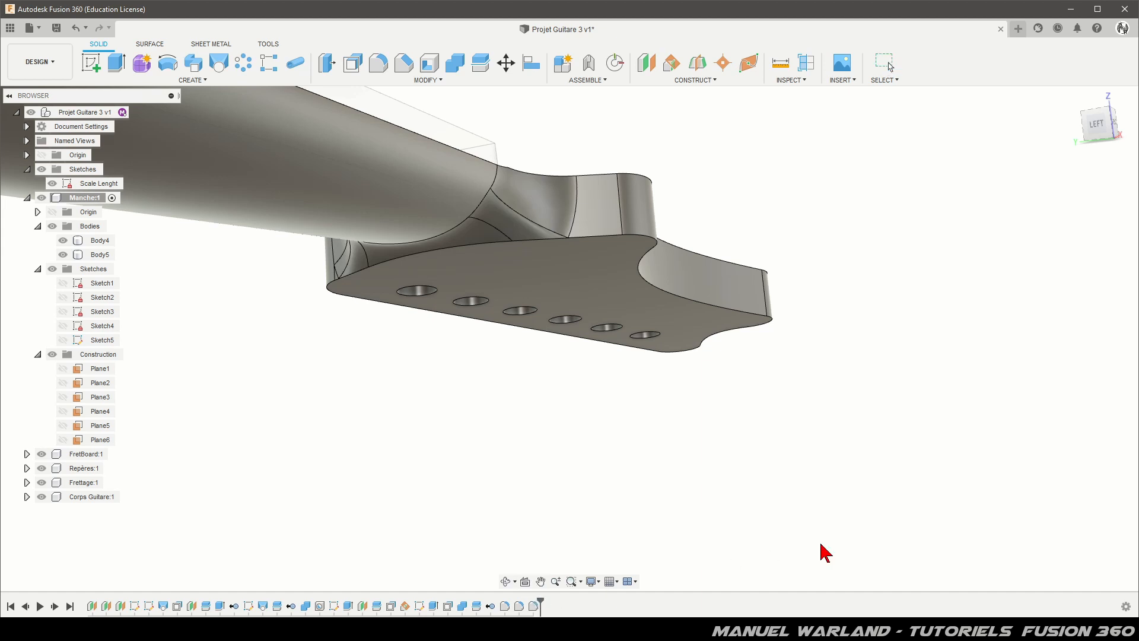
Edit the headstock outline fillet: clear its edge selection, reselect the front and back outline edges, and set a 3 mm chord length.
click(890, 66)
double_click(533, 607)
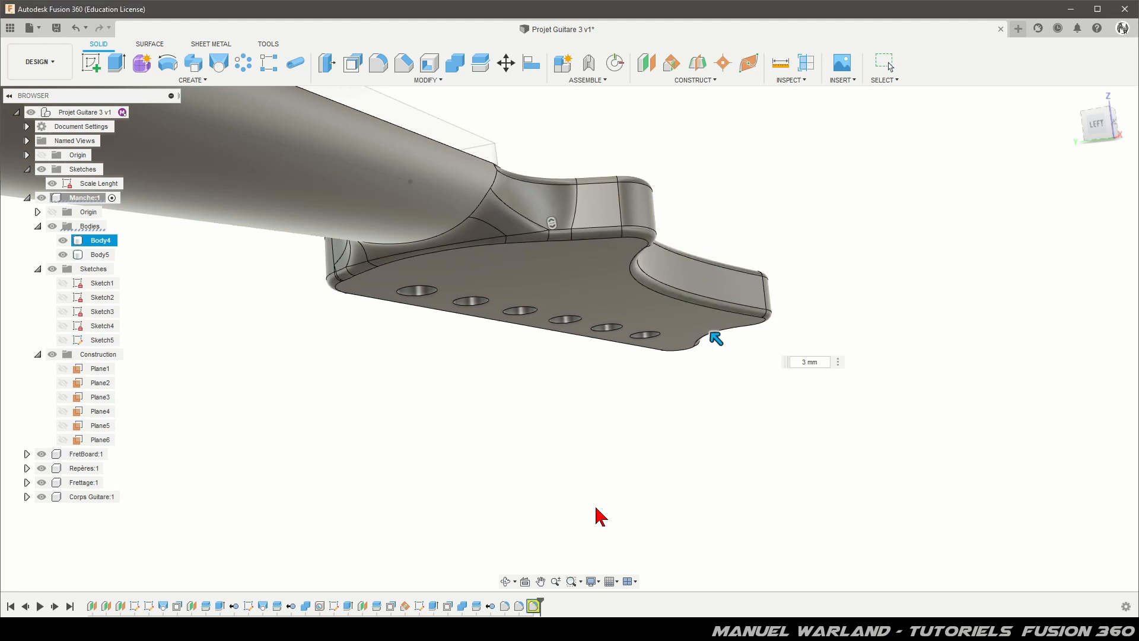
mouse_move(596, 427)
shift+middle_down()
mouse_move(597, 381)
mouse_move(585, 427)
shift+middle_up()
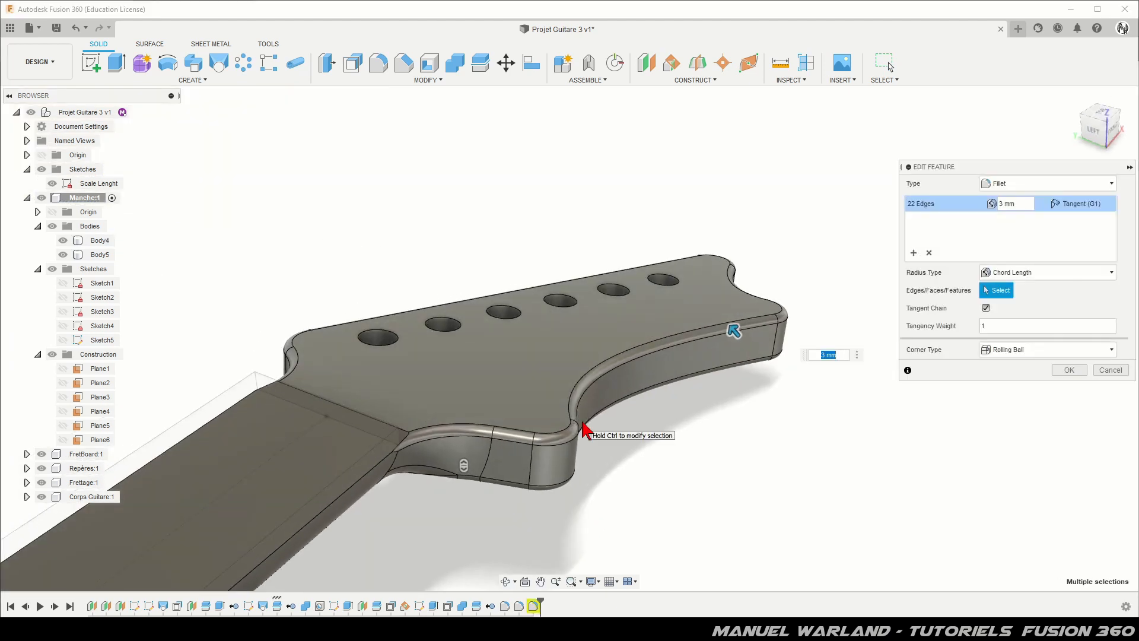
key(ctrl)
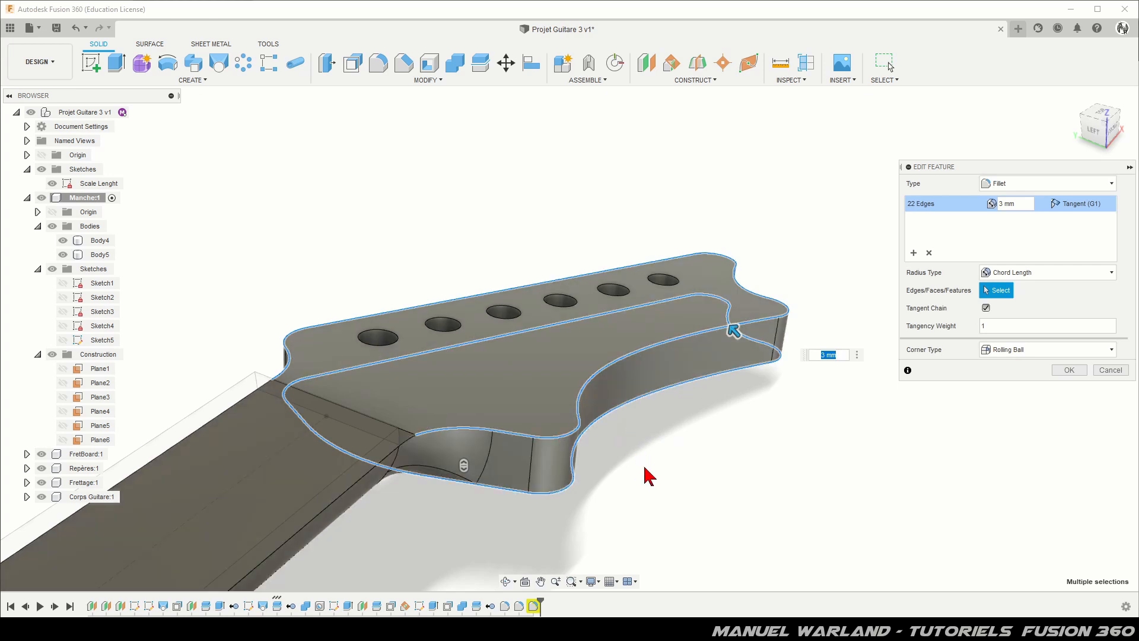
ctrl+click(680, 385)
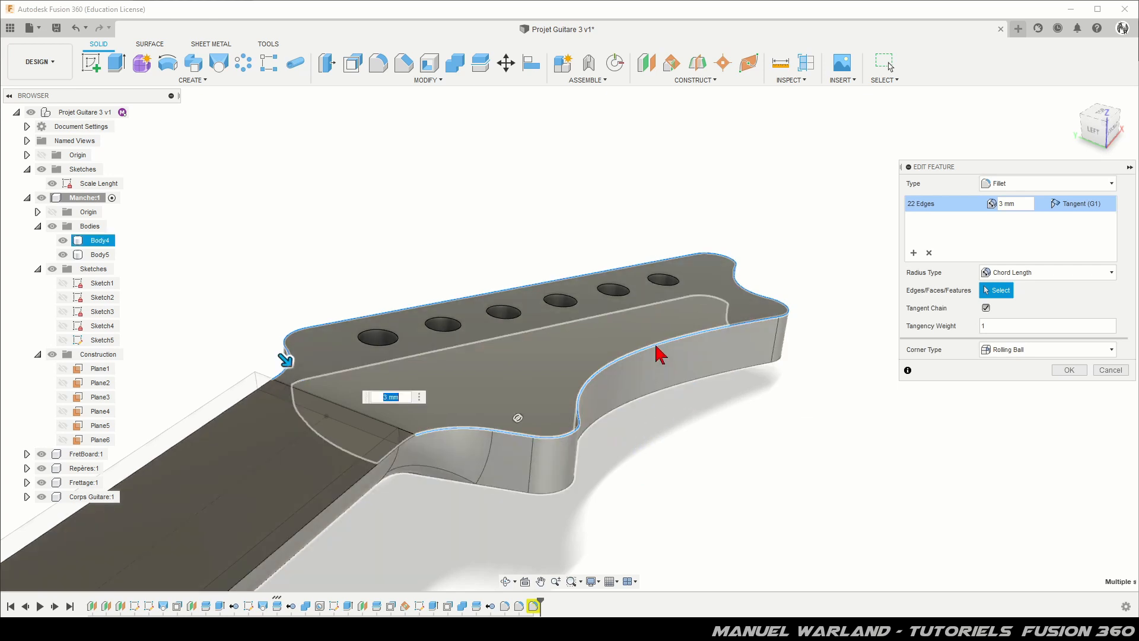
ctrl+click(655, 345)
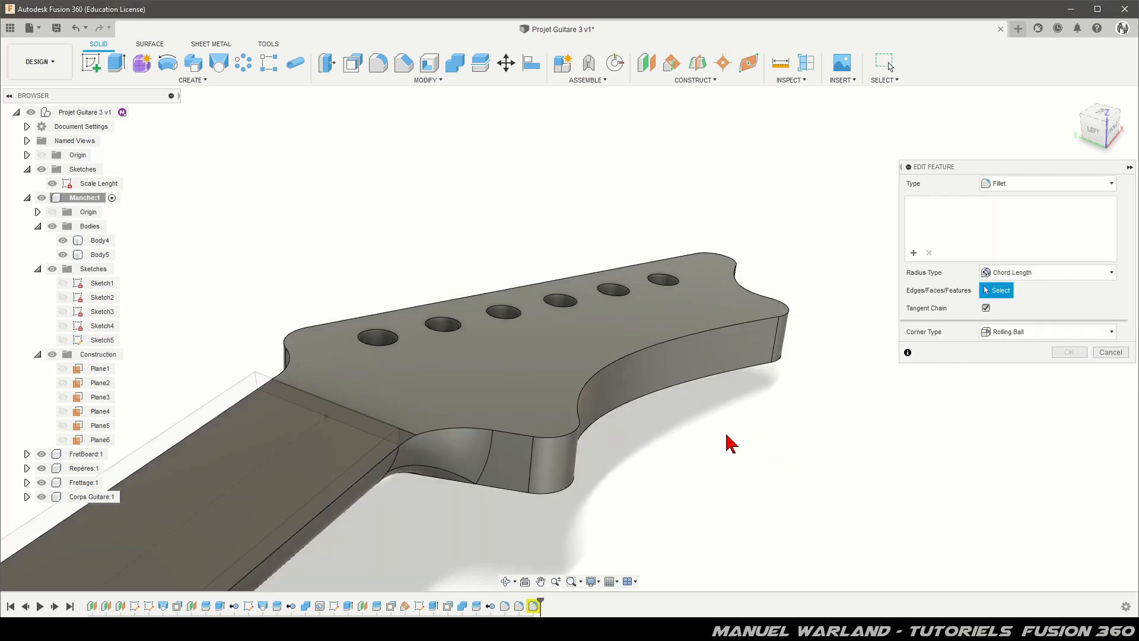
click(649, 400)
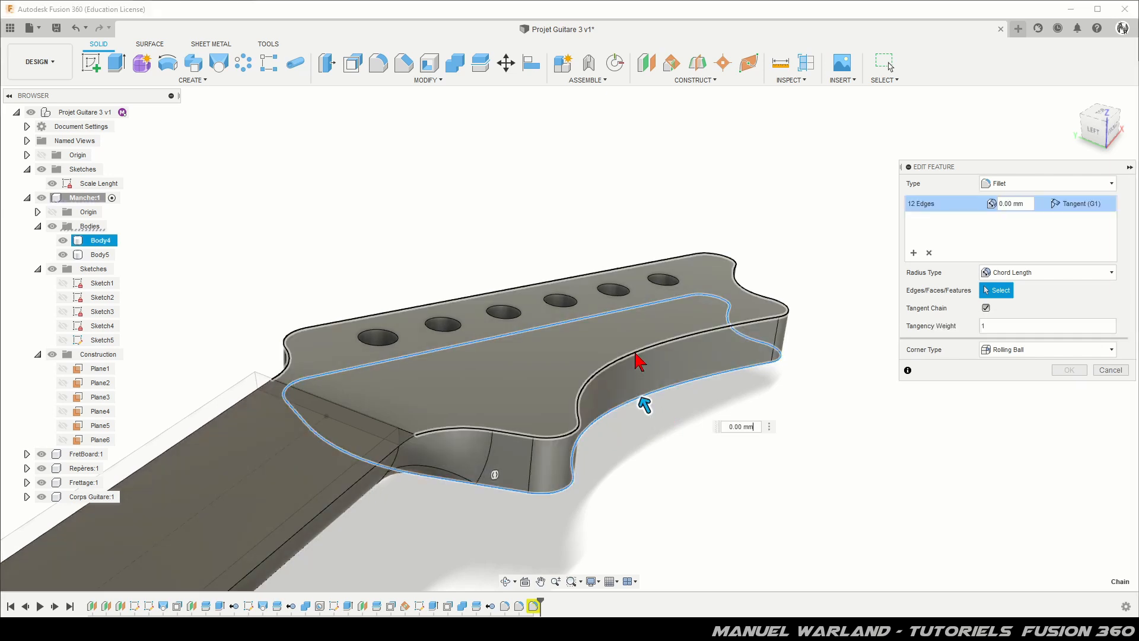
click(676, 359)
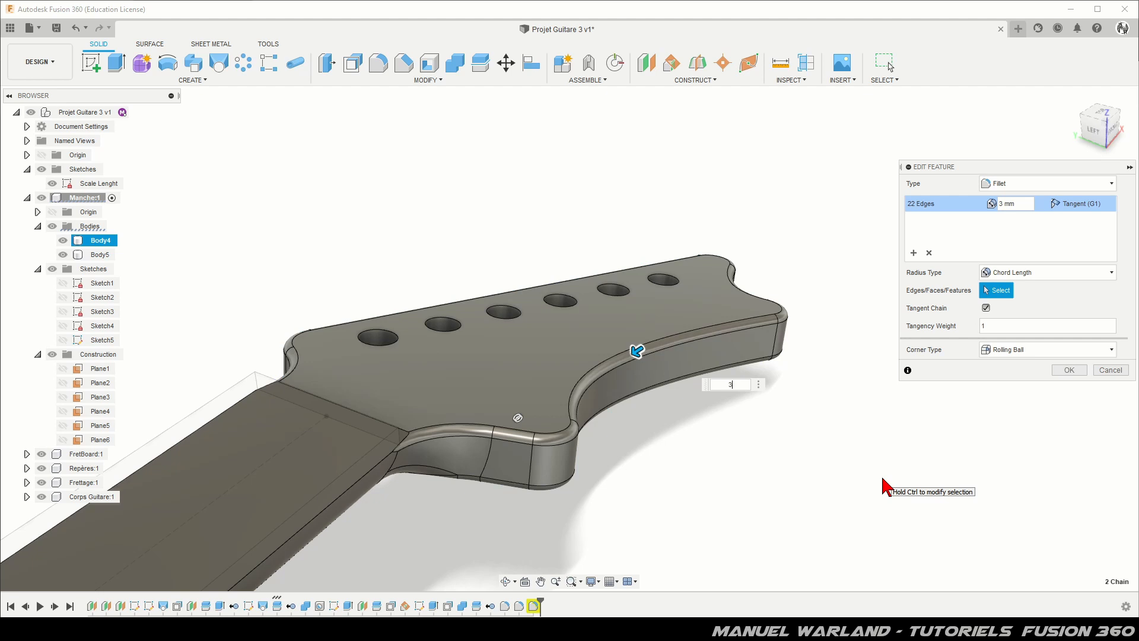
key(Return)
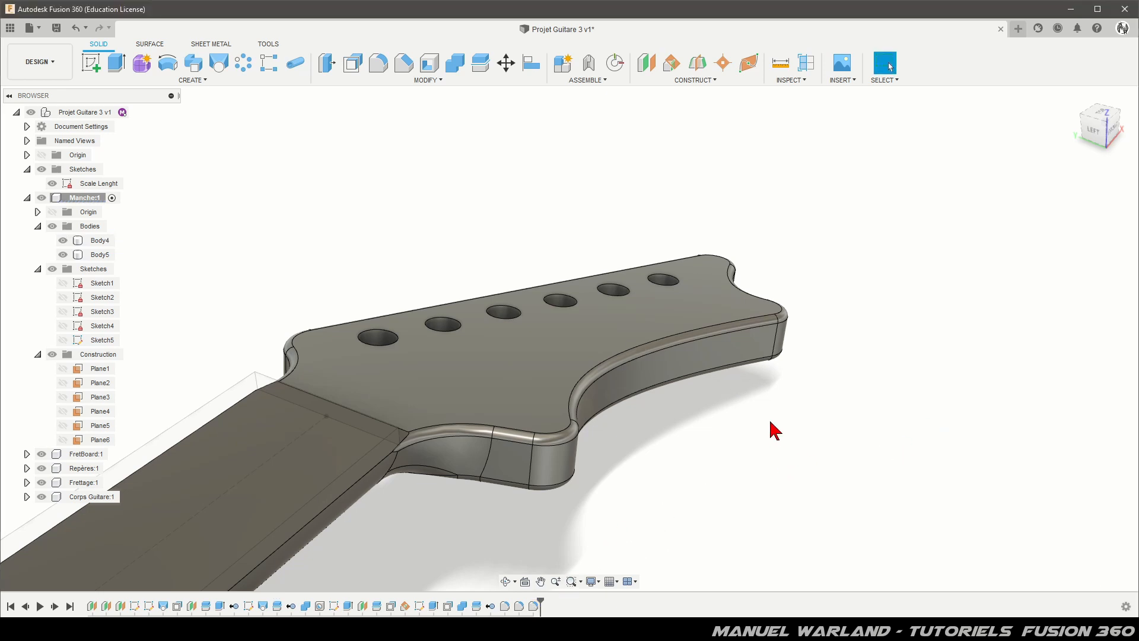
Activate the FretBoard component and hide the Manche component.
scroll(691, 243, down, 2)
scroll(650, 303, down, 3)
scroll(576, 415, up, 5)
shift+middle_drag(593, 391, 528, 386)
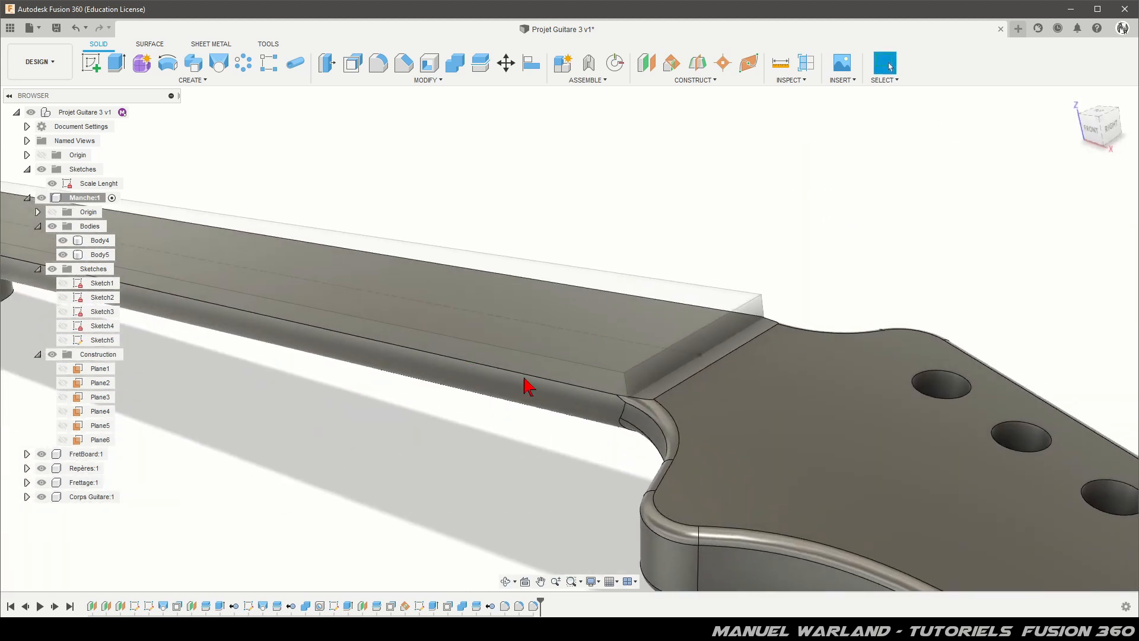
scroll(744, 231, down, 6)
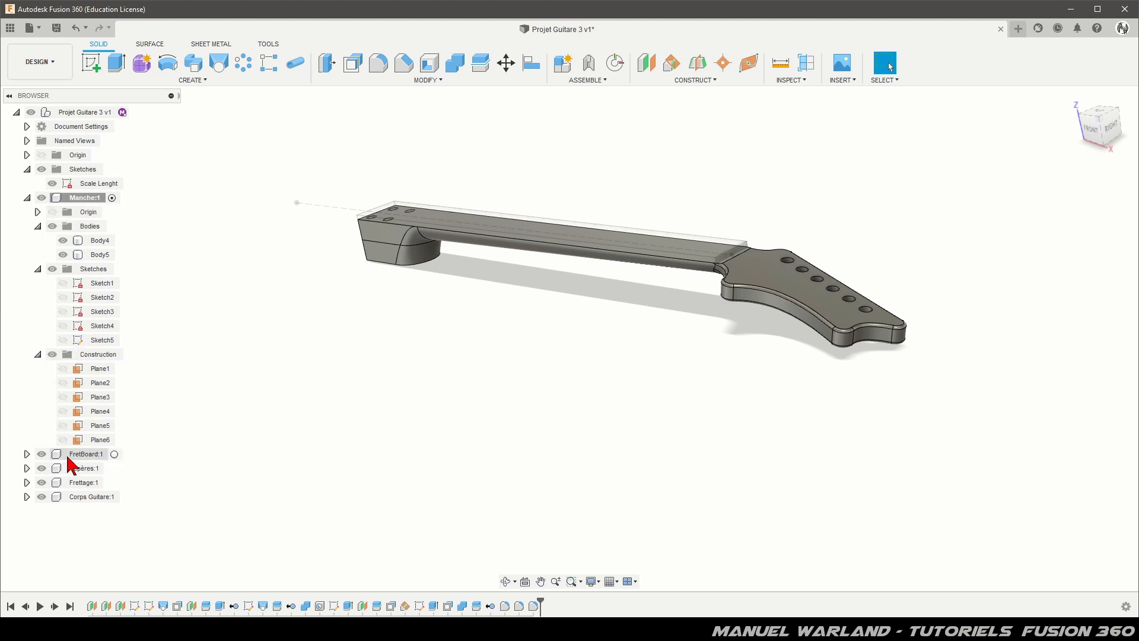
click(118, 455)
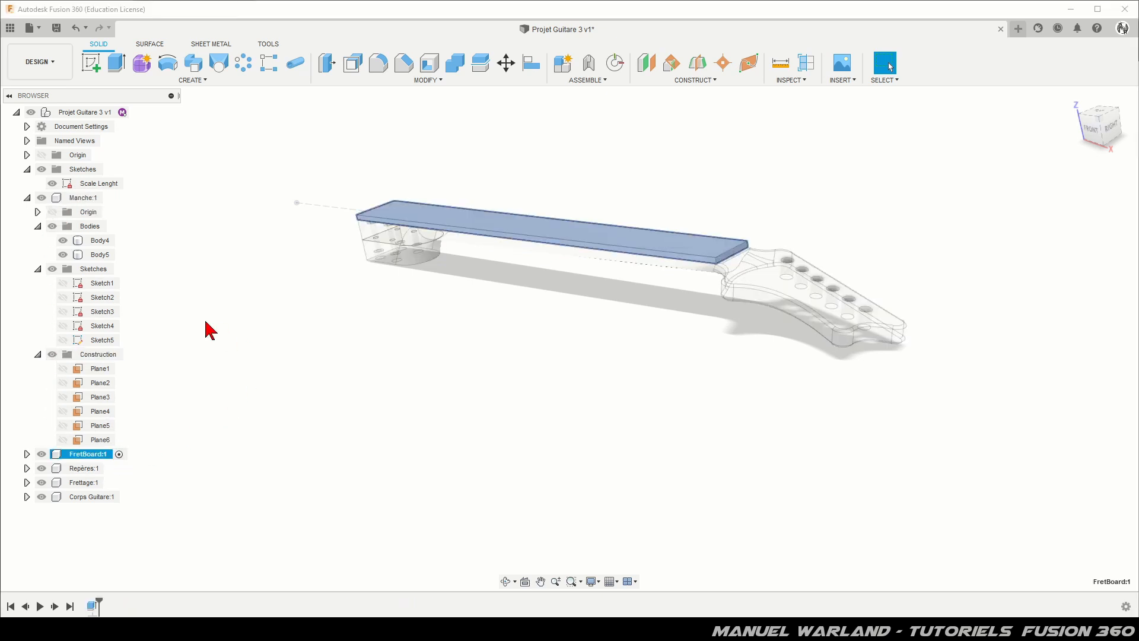
click(42, 198)
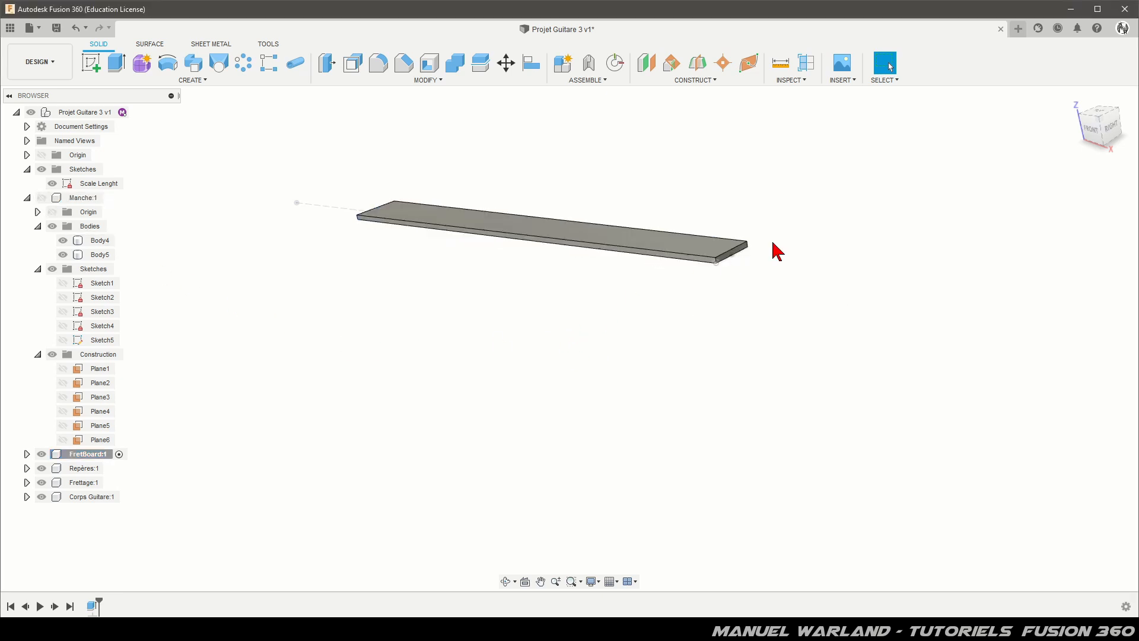
Start a sketch on the fretboard's narrow end face at the headstock side.
scroll(776, 266, up, 3)
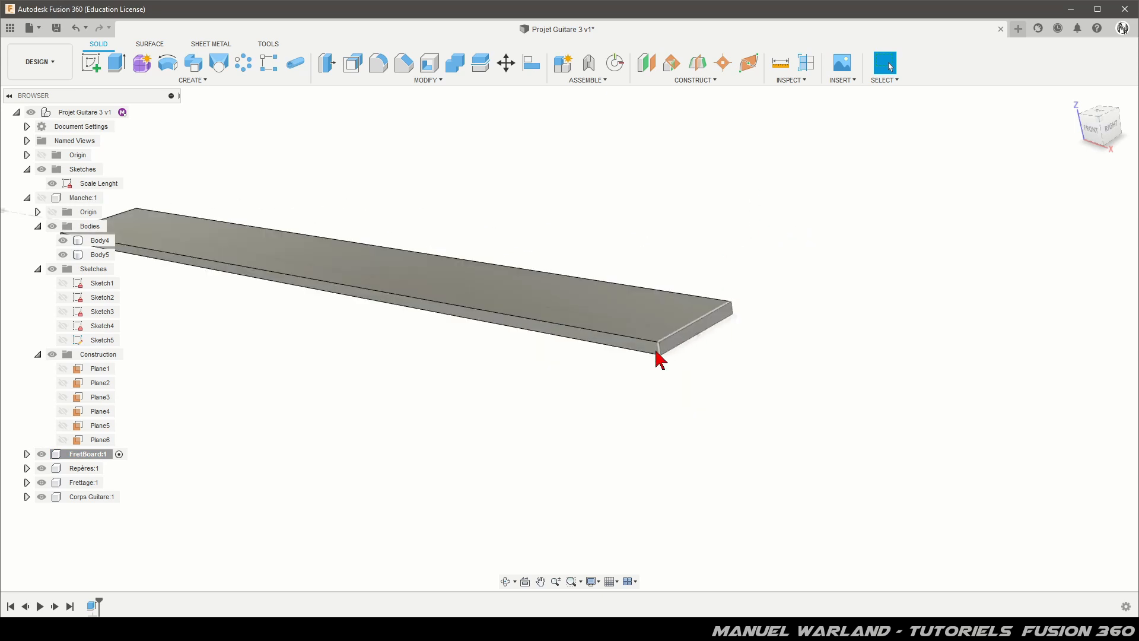
shift+middle_drag(760, 350, 712, 361)
click(448, 448)
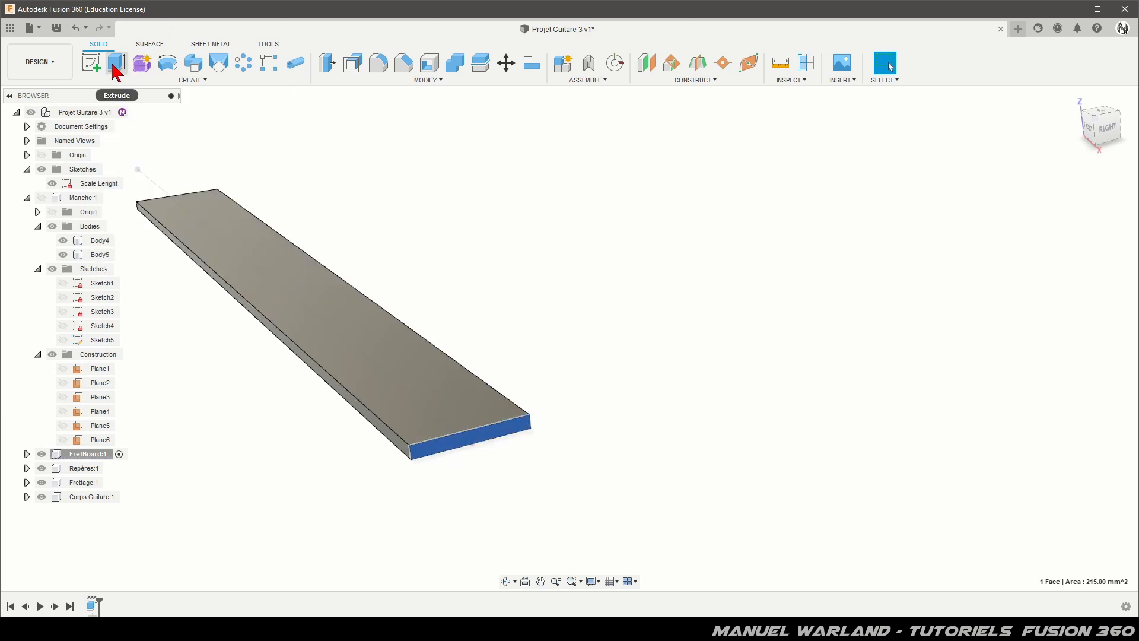
click(92, 63)
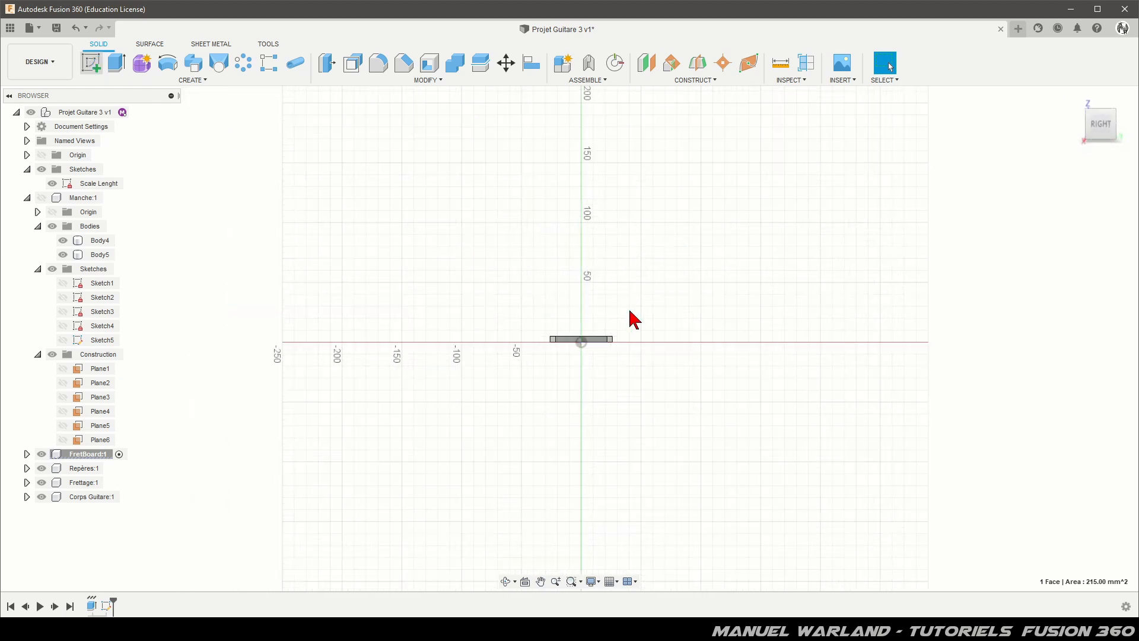
scroll(522, 379, up, 4)
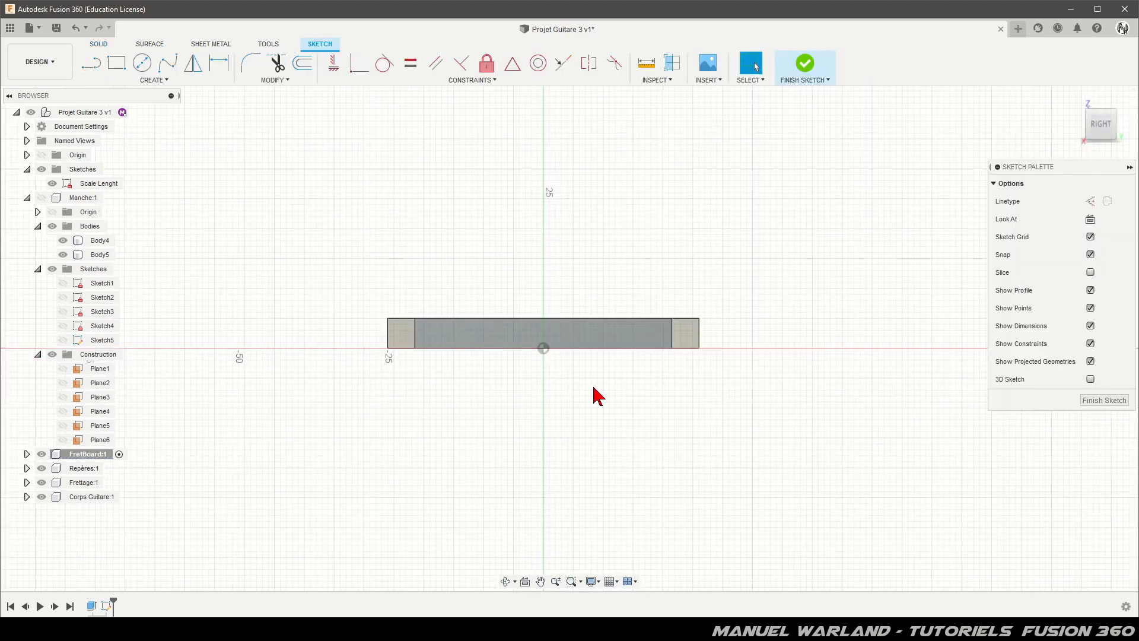
scroll(597, 395, up, 2)
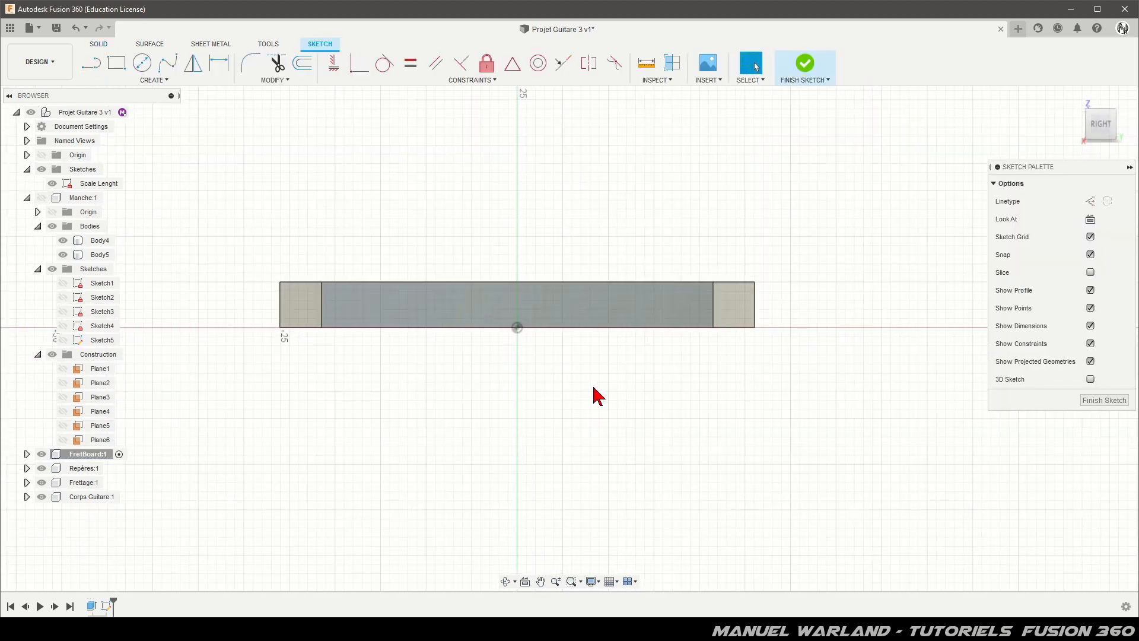
Draw a 2-point circle 400 mm in diameter, running straight down from the midpoint of the end face's upper edge.
click(153, 81)
mouse_move(122, 119)
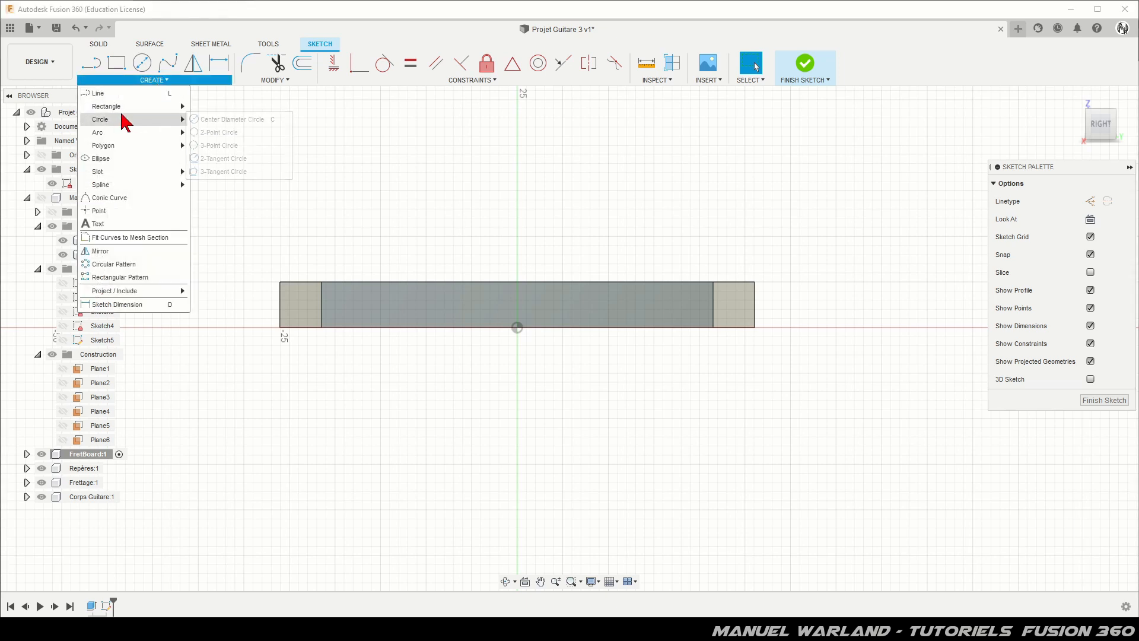
click(219, 134)
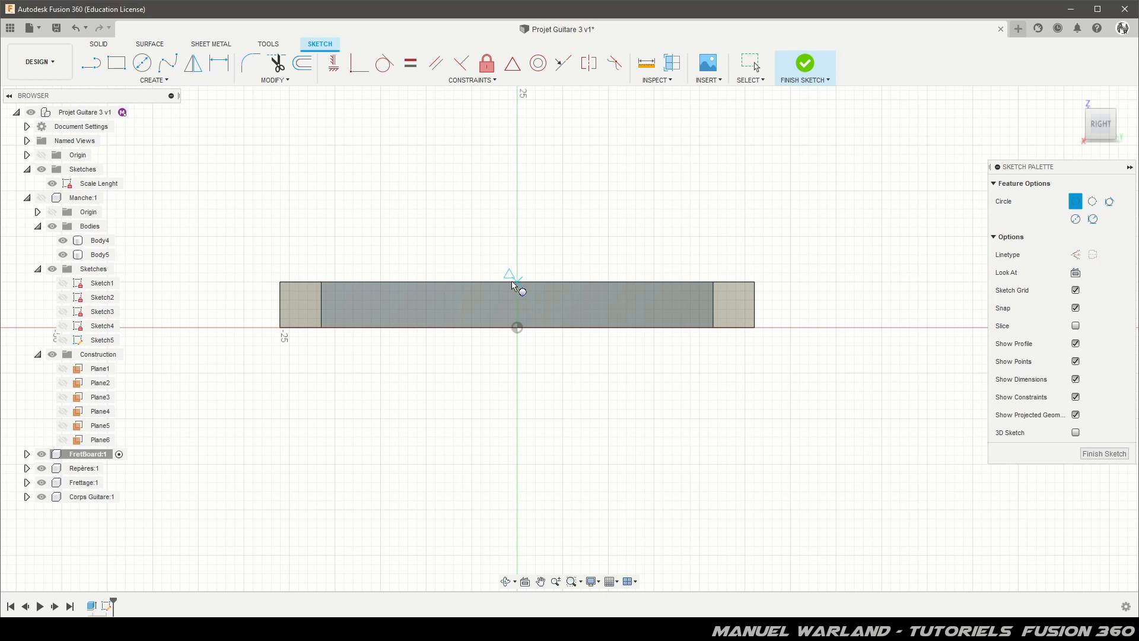
click(519, 286)
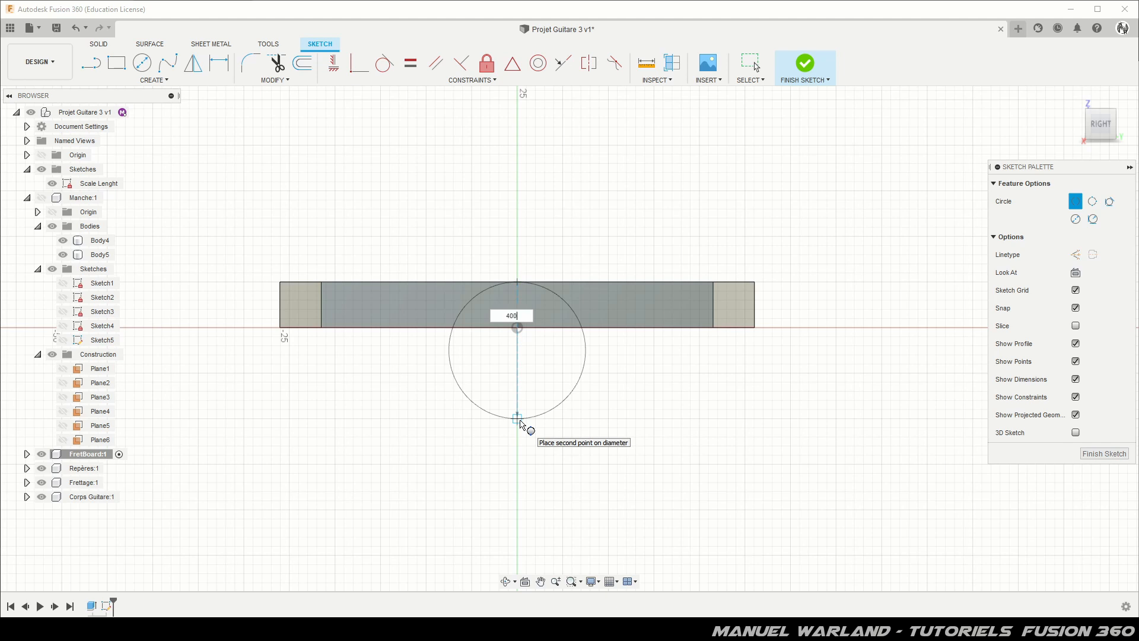
click(520, 422)
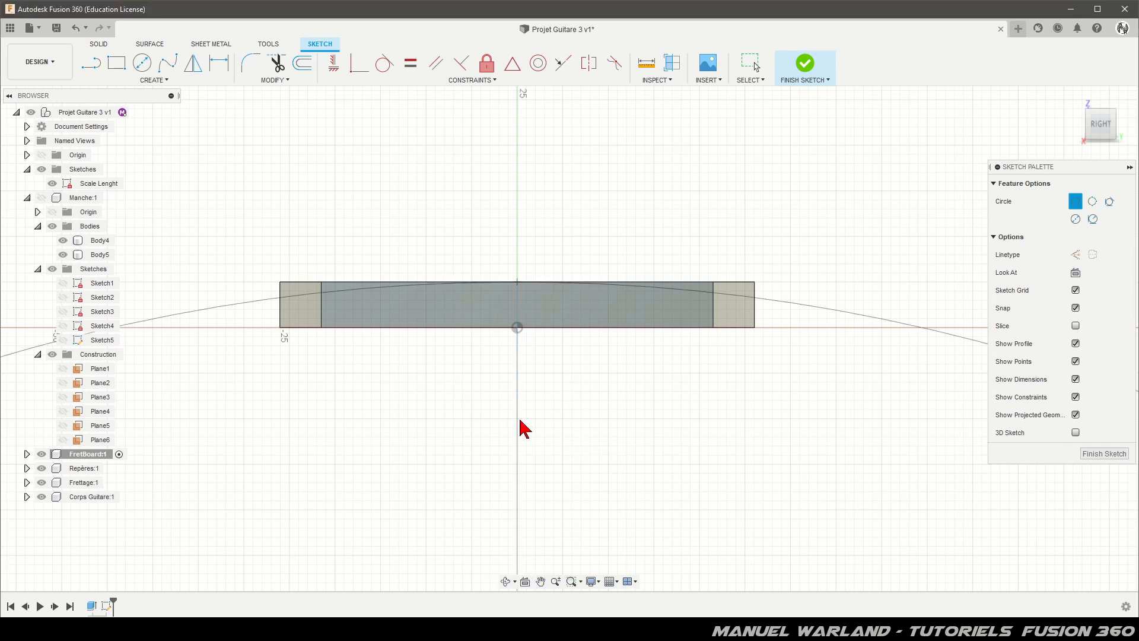
key(Escape)
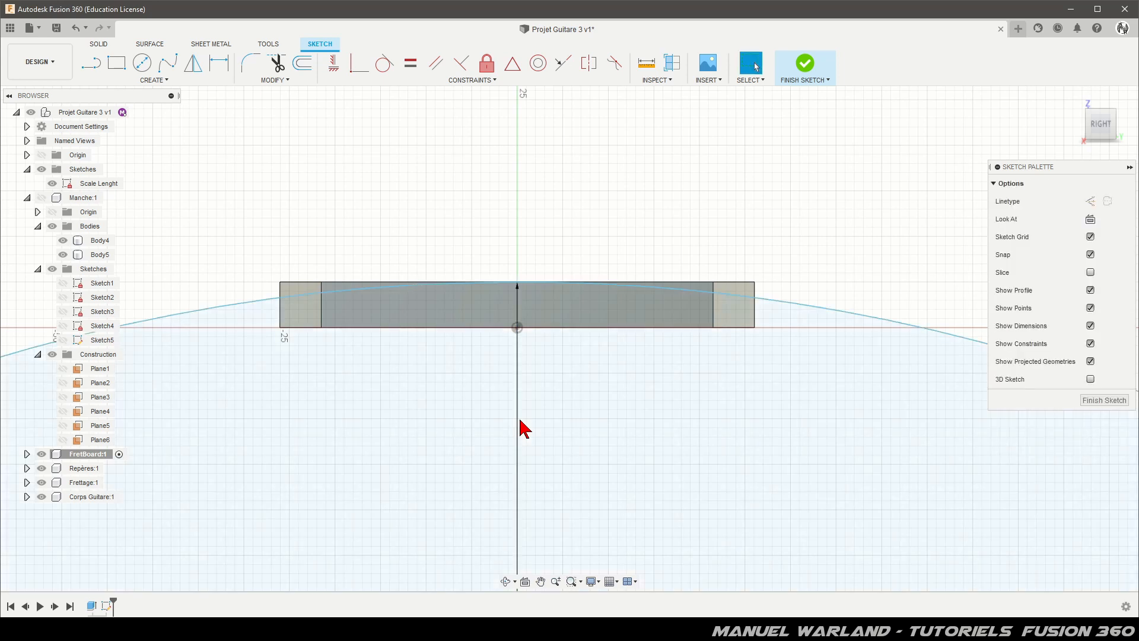
Constrain the circle tangent to the end face's upper edge, align its centre vertically with the origin, and finish the sketch.
click(385, 64)
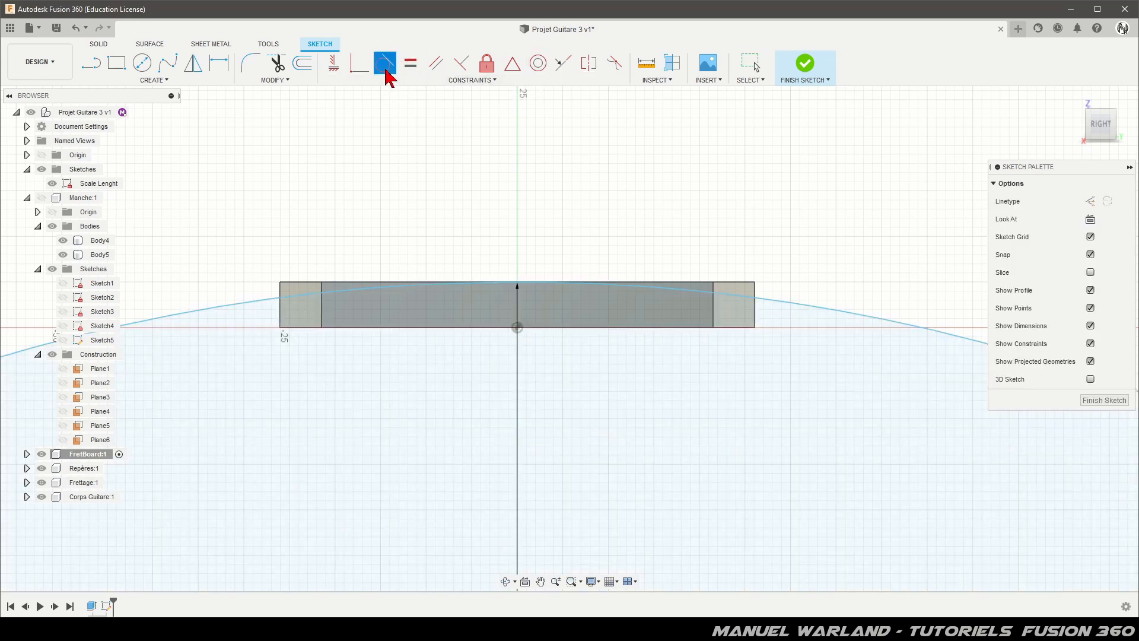
click(340, 290)
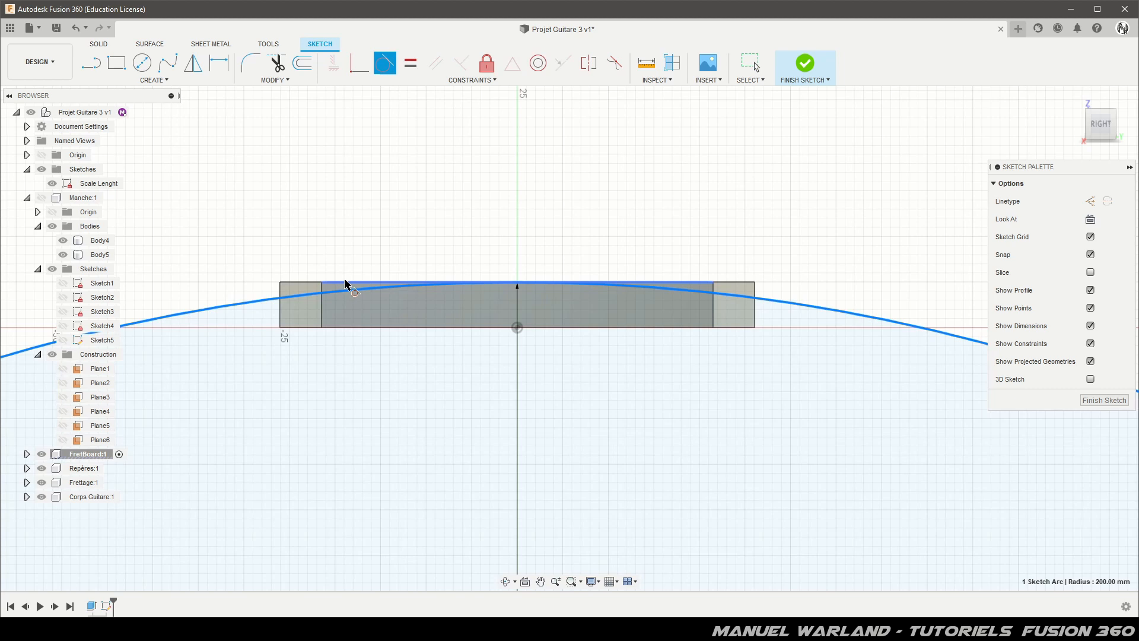
click(345, 287)
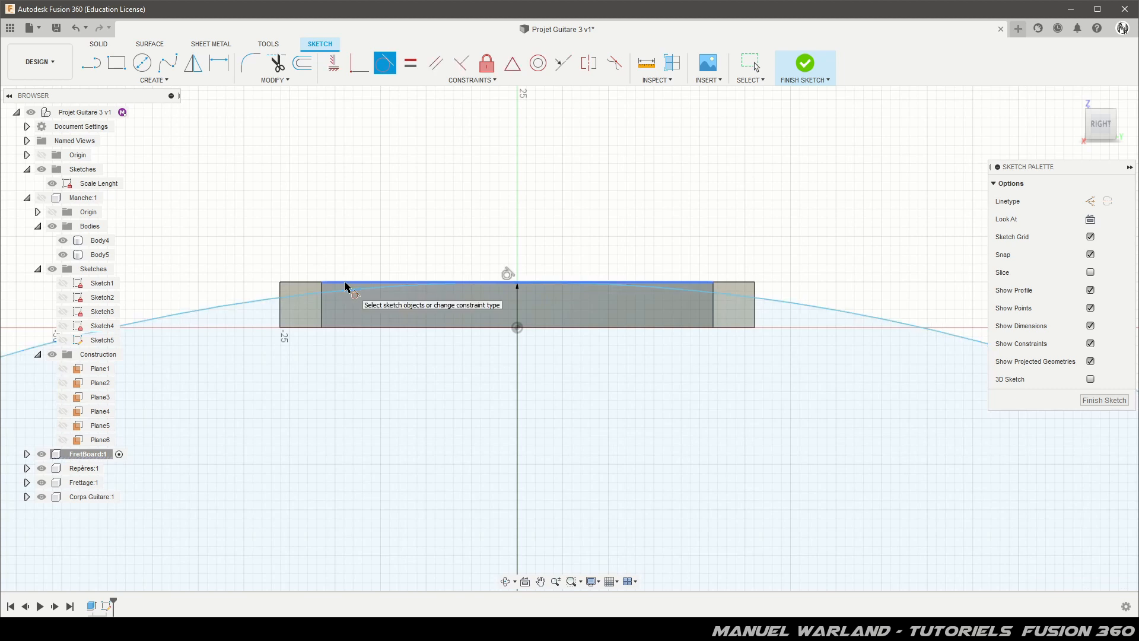
click(333, 62)
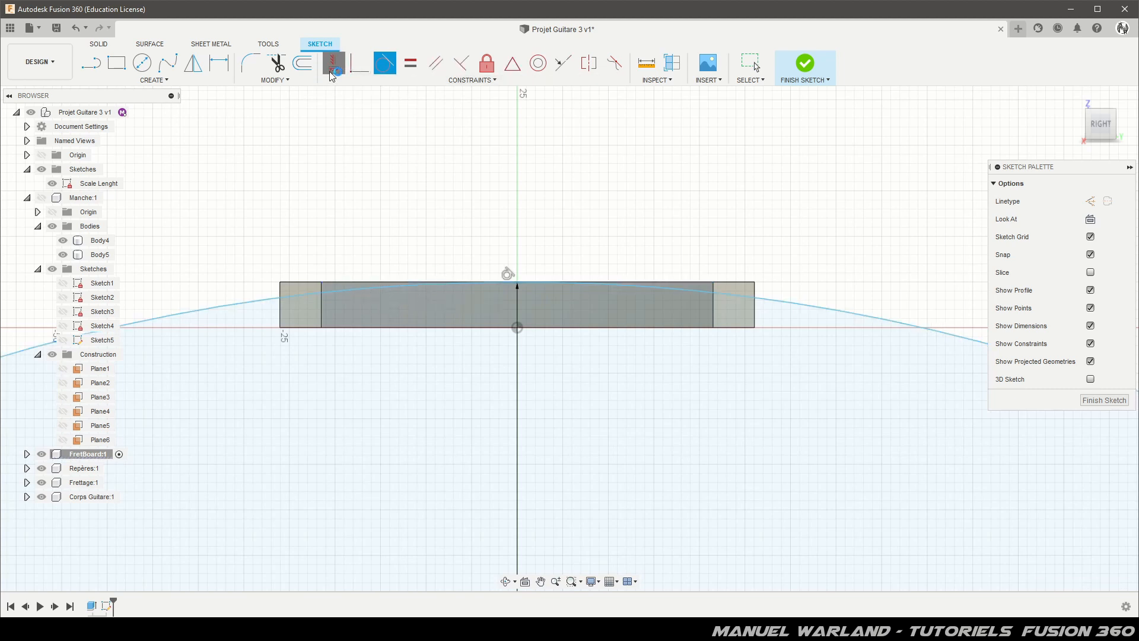
scroll(356, 116, down, 10)
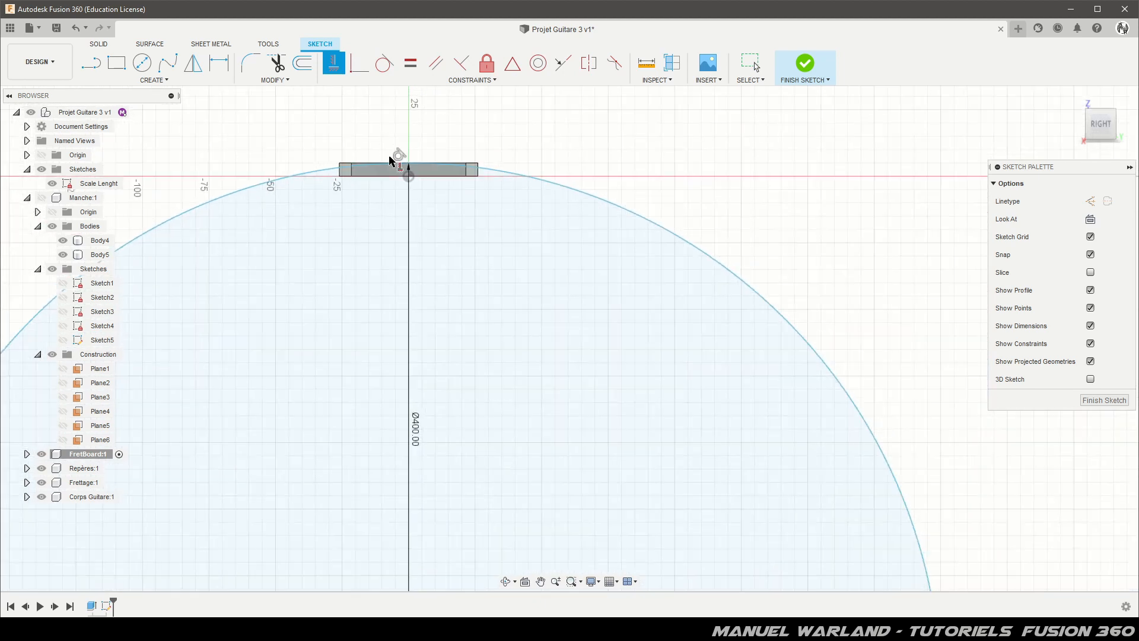
scroll(373, 545, down, 1)
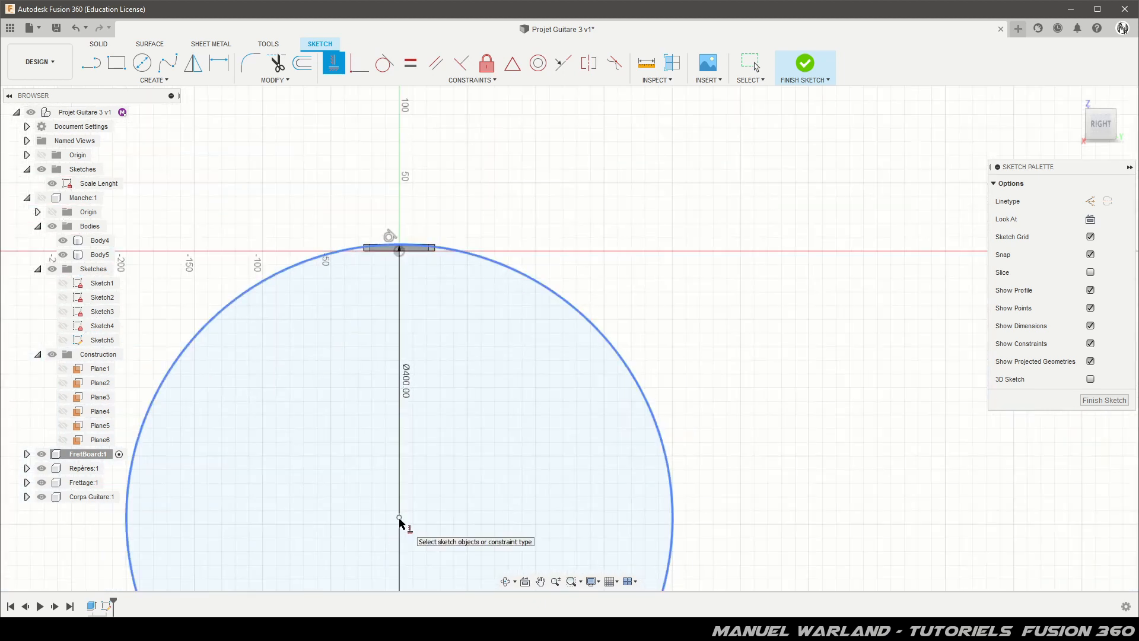
click(399, 518)
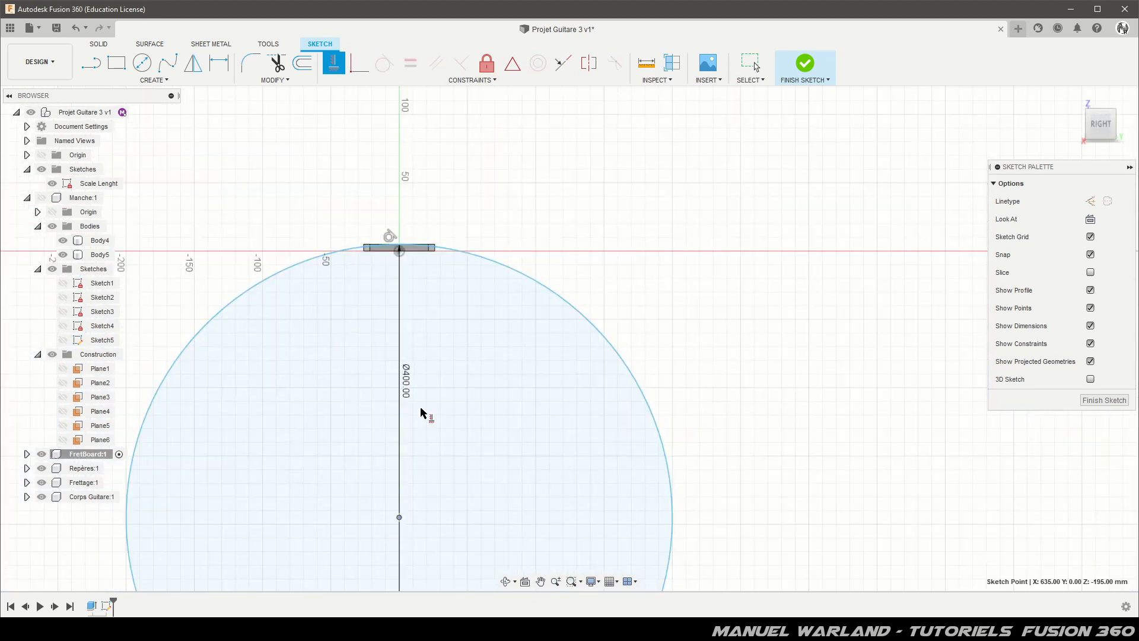
click(400, 252)
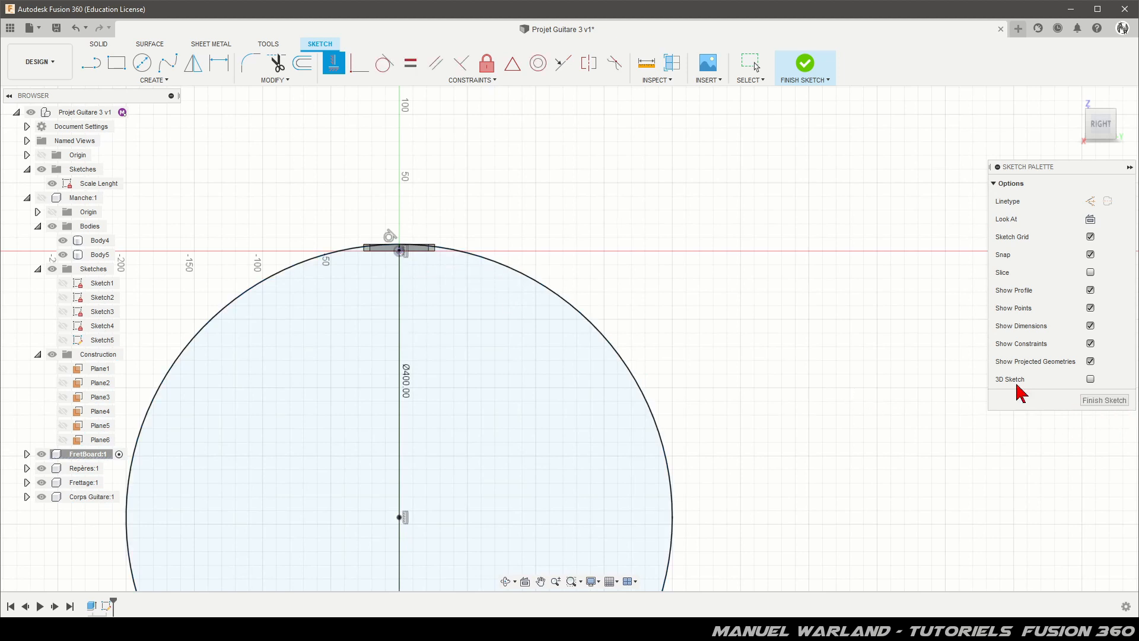
click(1078, 401)
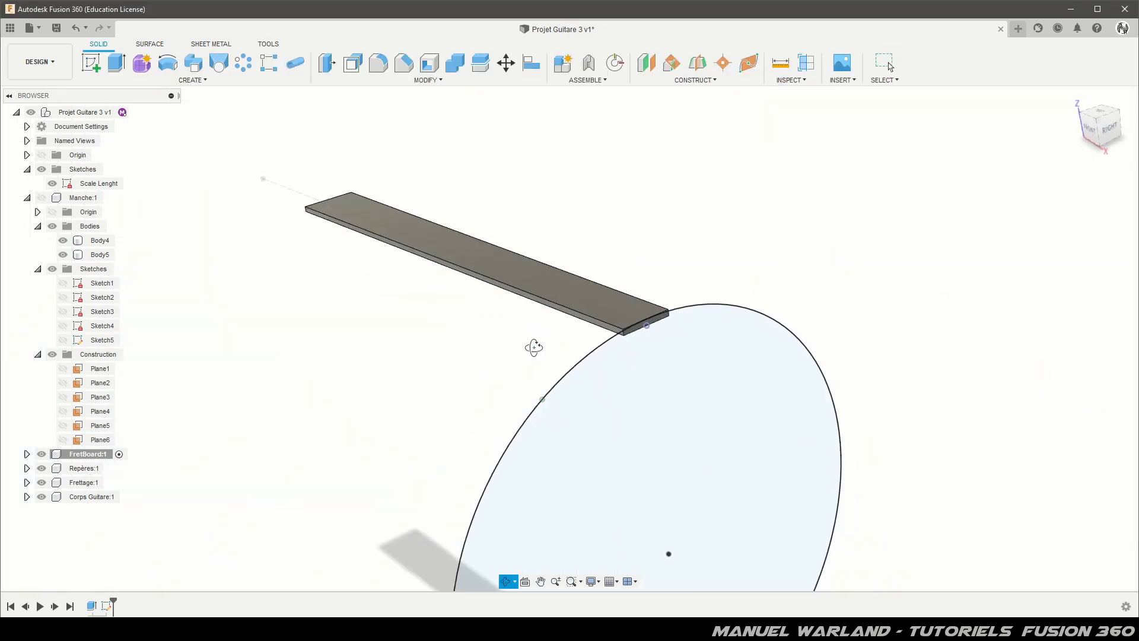
Start a sketch on the fretboard's wide end face at the body side.
scroll(790, 301, down, 4)
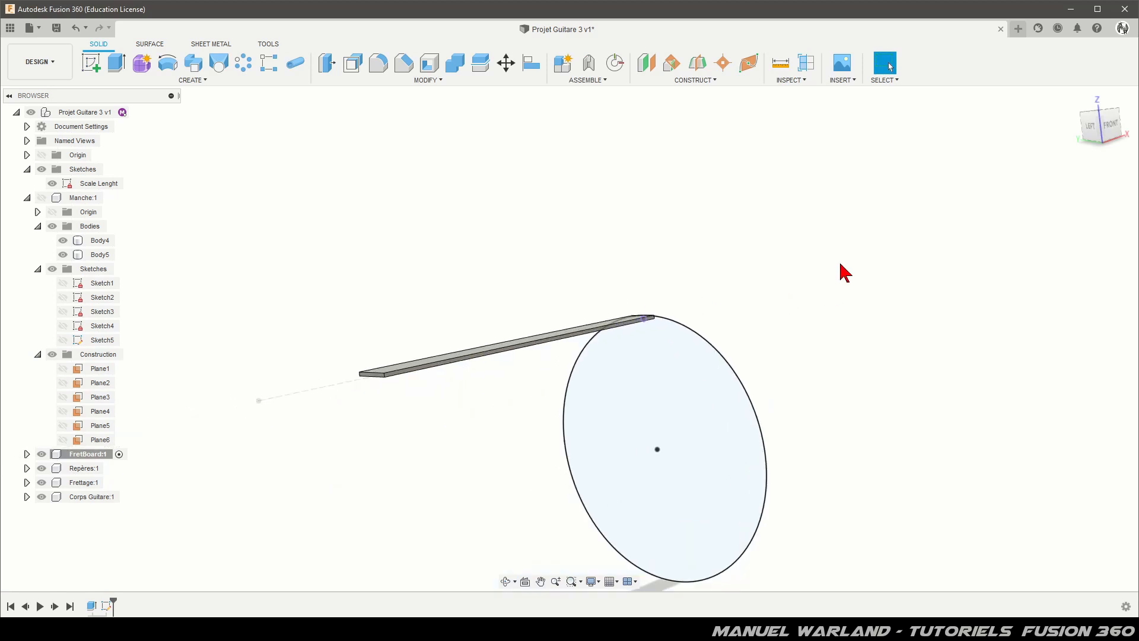
mouse_move(482, 386)
shift+middle_down()
mouse_move(534, 407)
mouse_move(522, 389)
mouse_move(498, 389)
shift+middle_up()
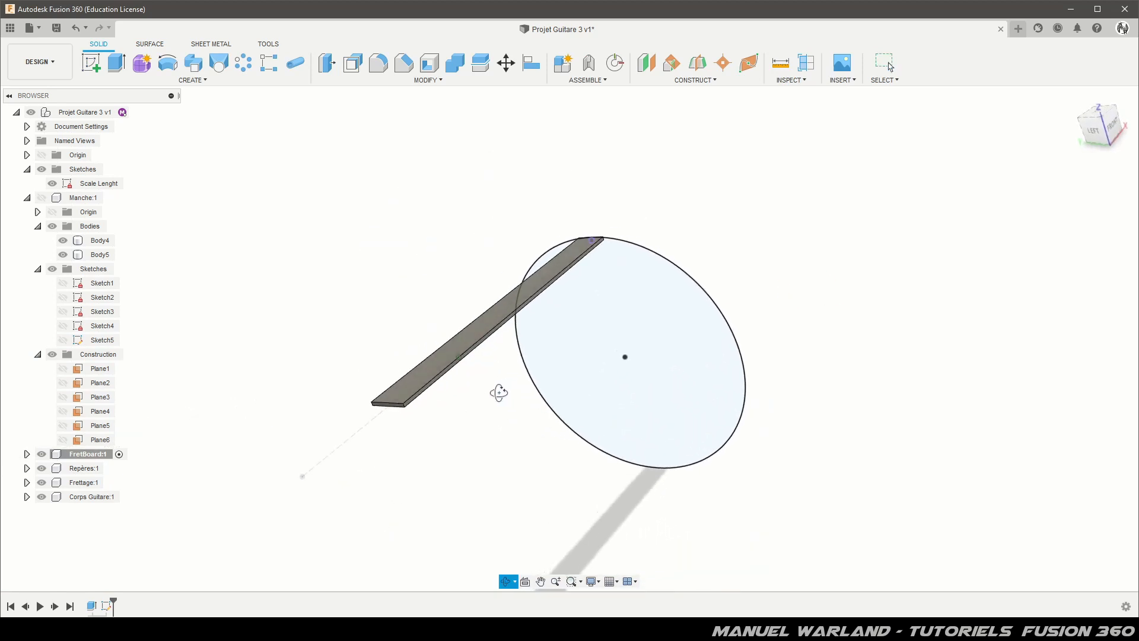
scroll(339, 422, up, 5)
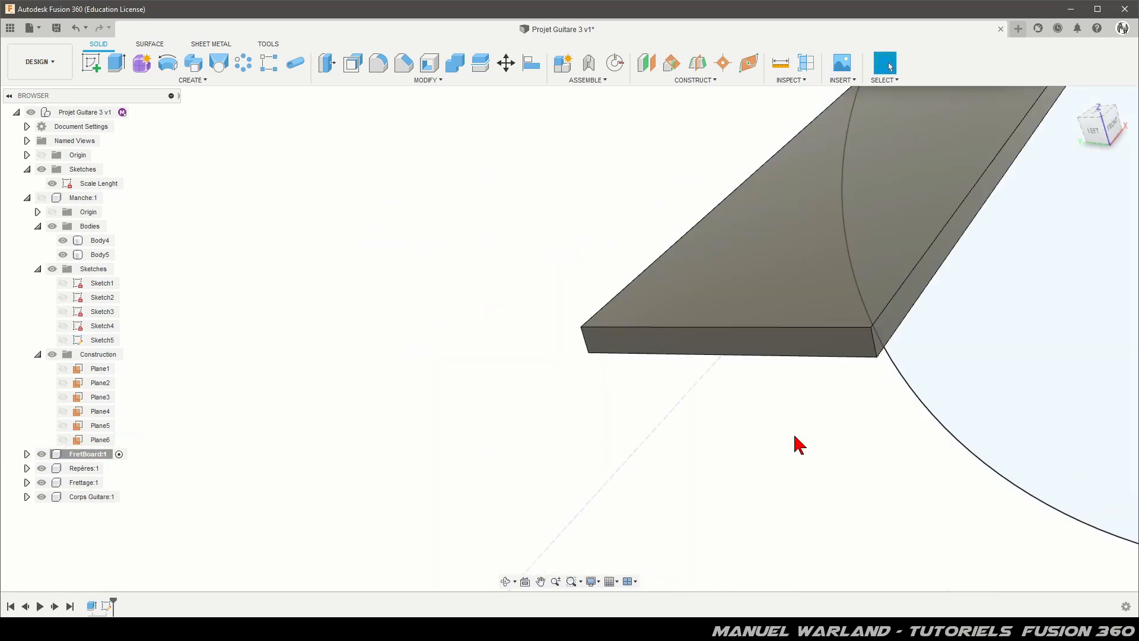
click(771, 345)
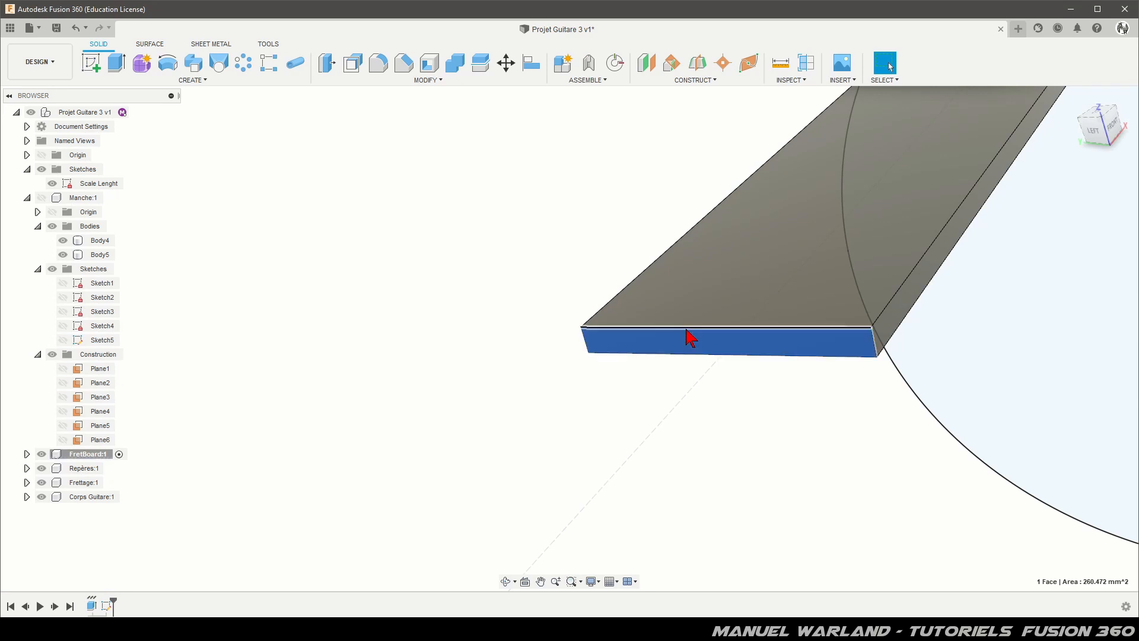
click(93, 67)
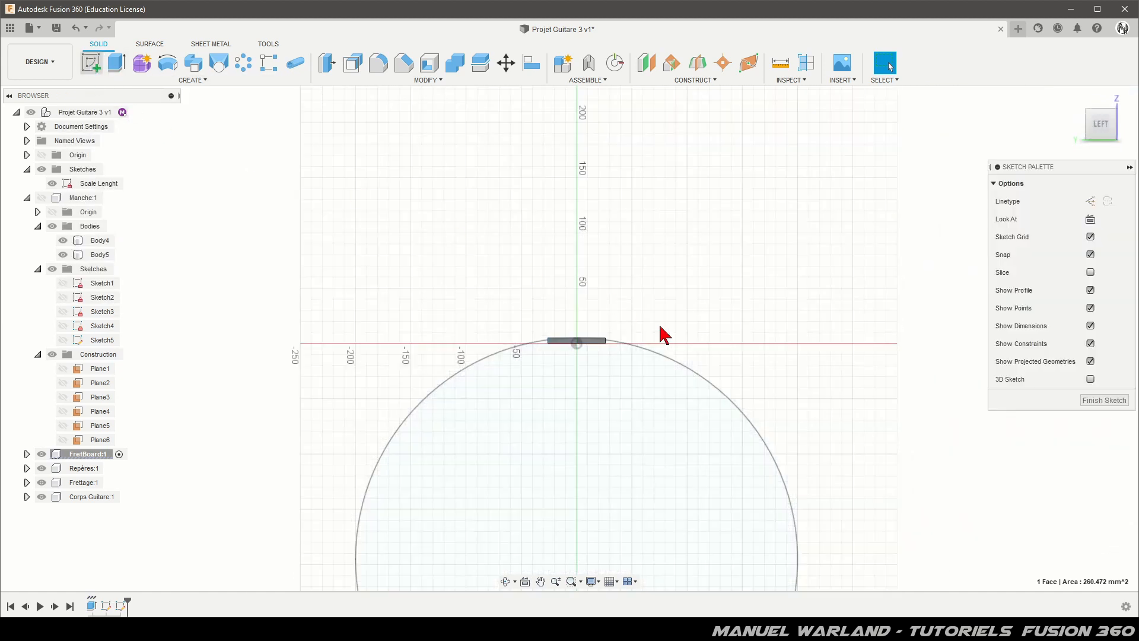
Draw a 2-point circle 600 mm in diameter, running straight down from the midpoint of the wide end face's upper edge.
scroll(567, 356, up, 5)
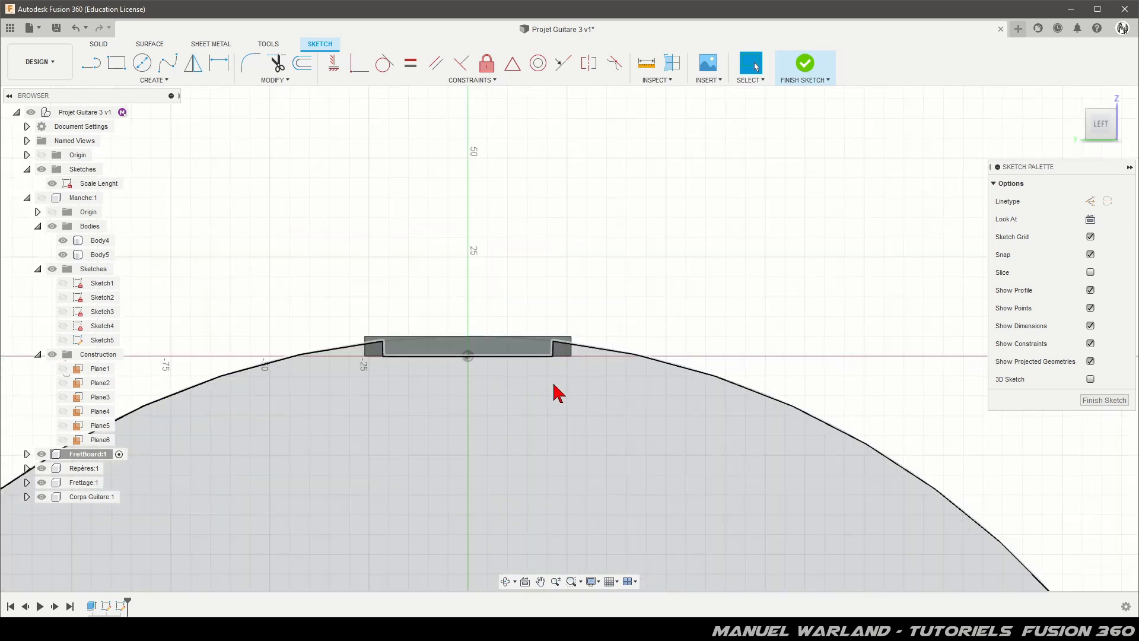
scroll(383, 384, up, 2)
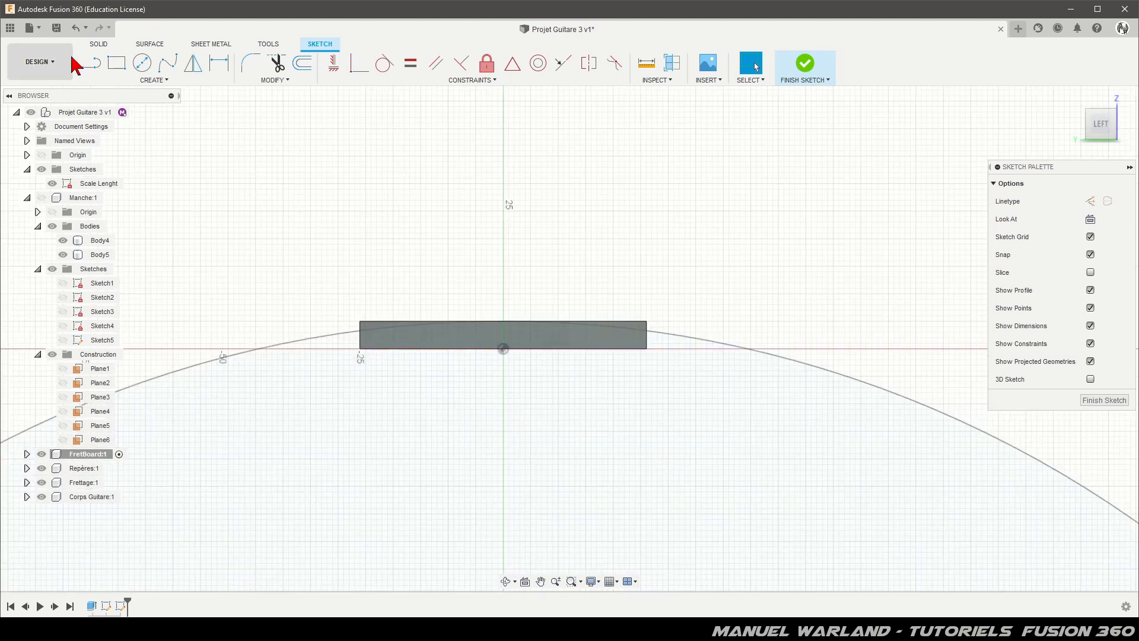
click(154, 80)
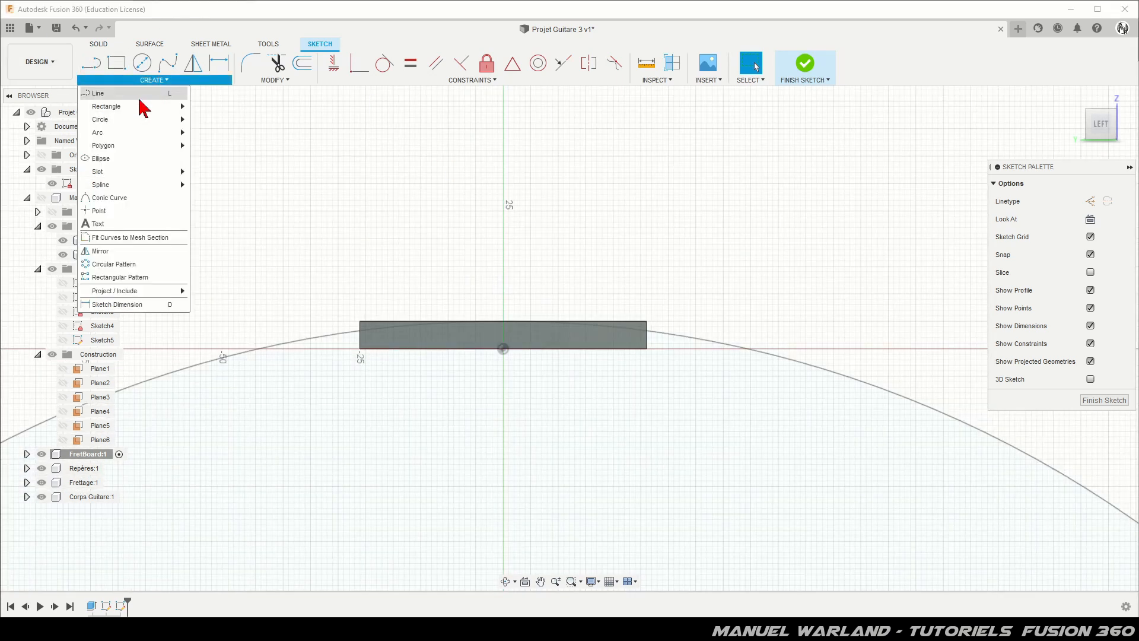
mouse_move(119, 119)
click(215, 133)
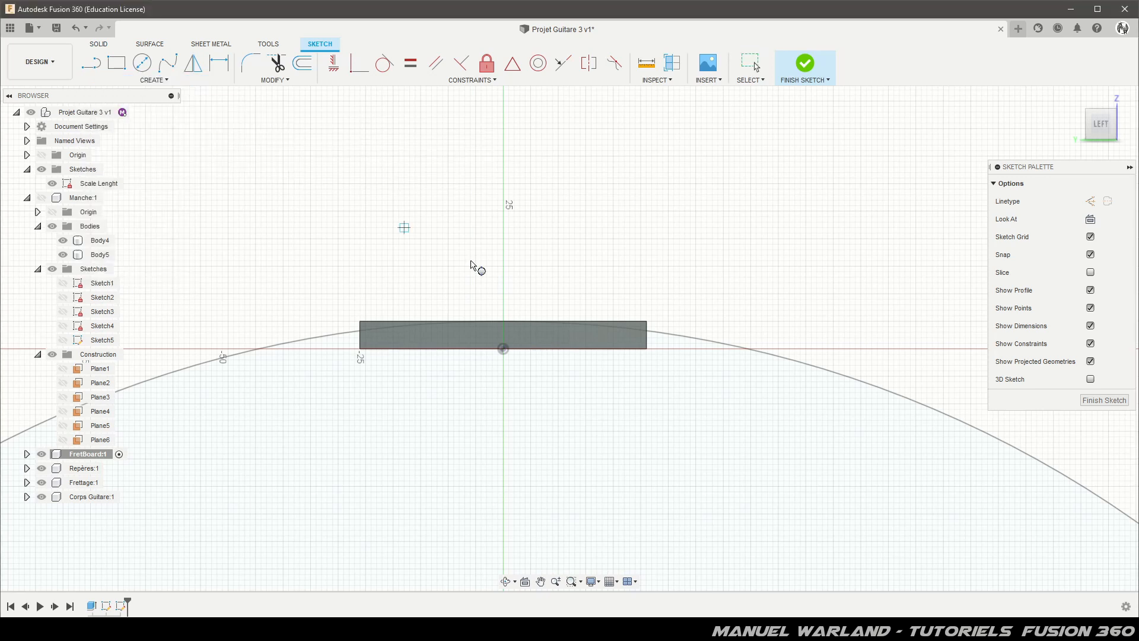
click(503, 323)
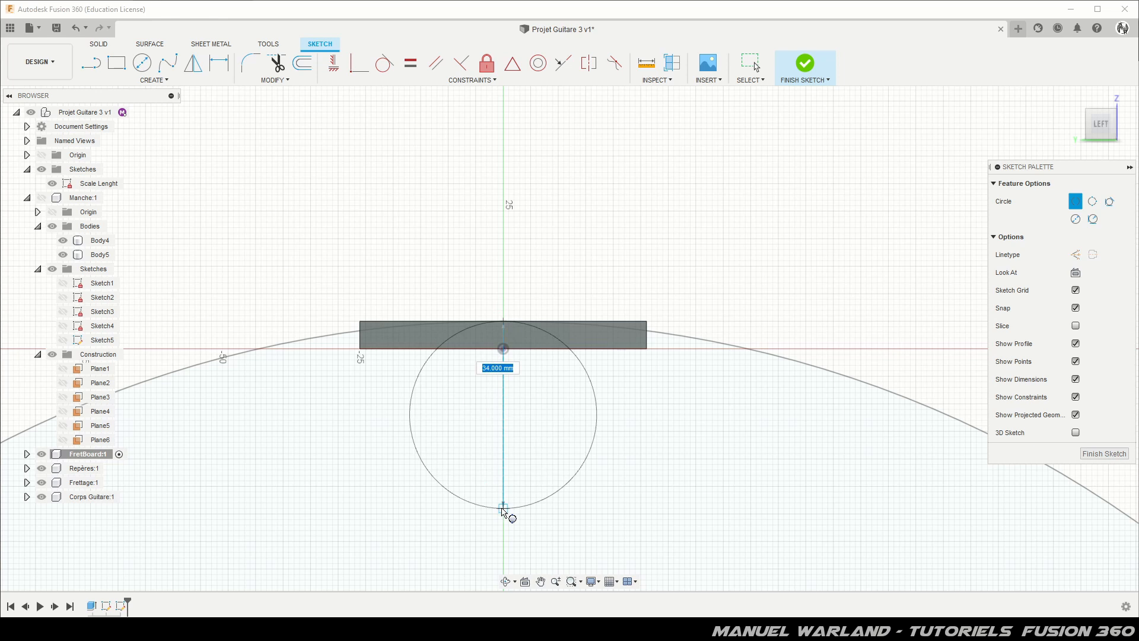
text(600)
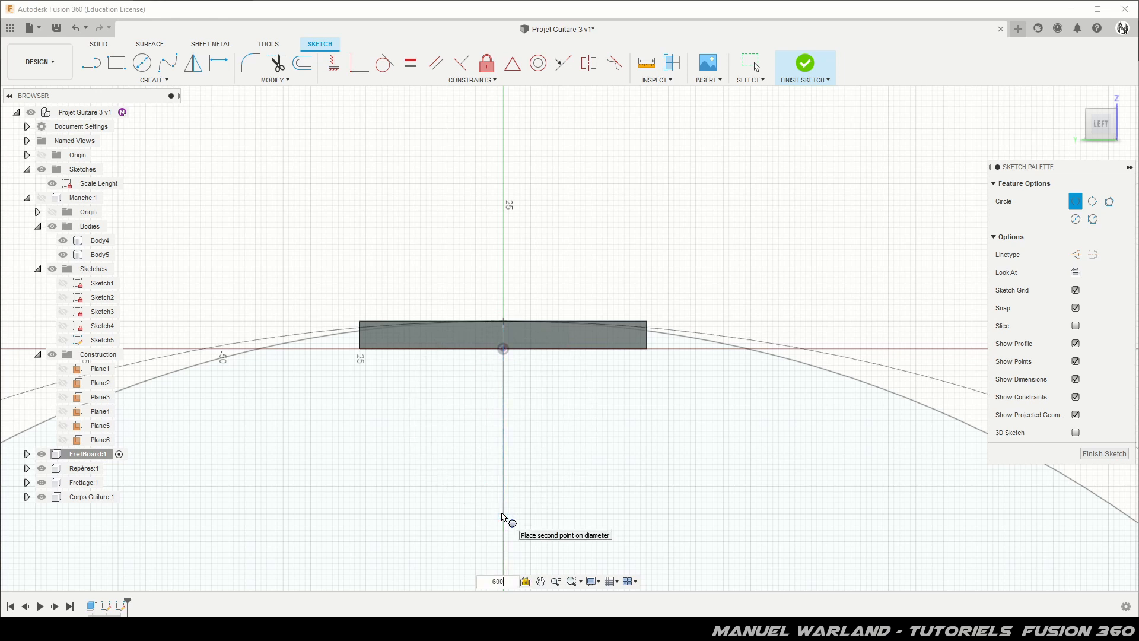
key(Return)
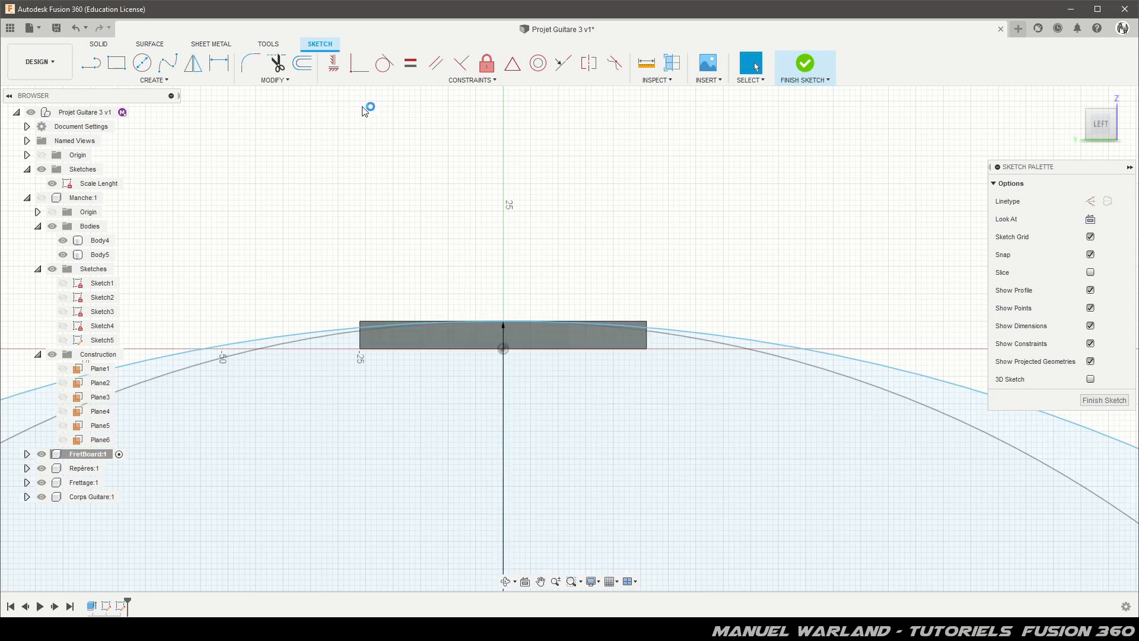
Constrain the 600 mm circle tangent to the wide end face's upper edge.
click(384, 63)
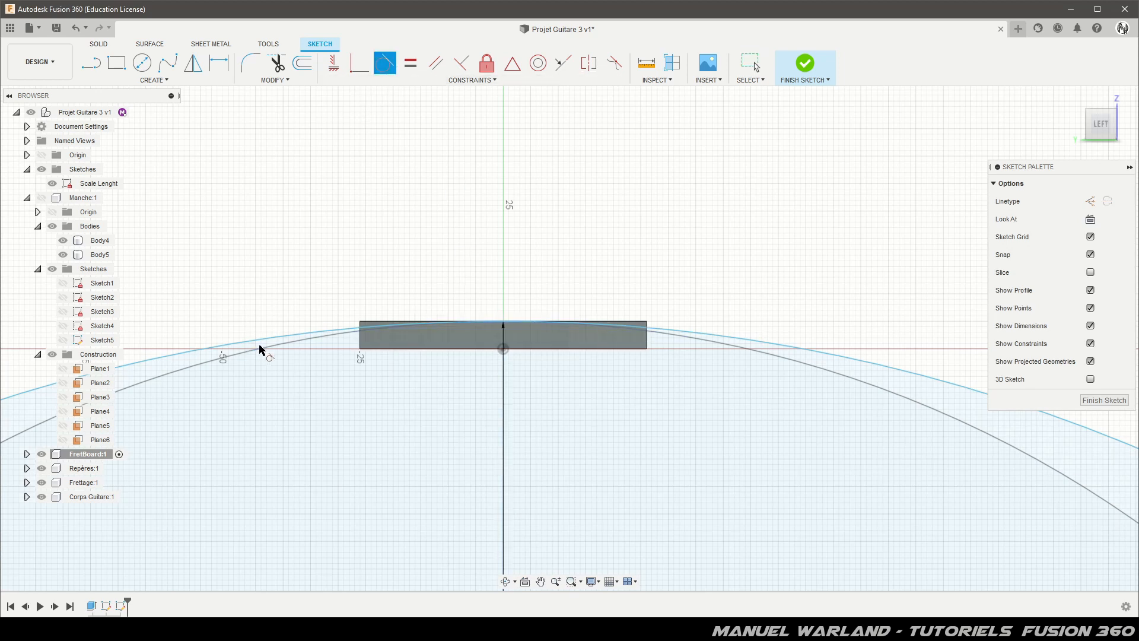
click(279, 340)
click(379, 324)
Align the 600 mm circle's centre vertically with the sketch origin and finish the sketch.
scroll(518, 202, down, 5)
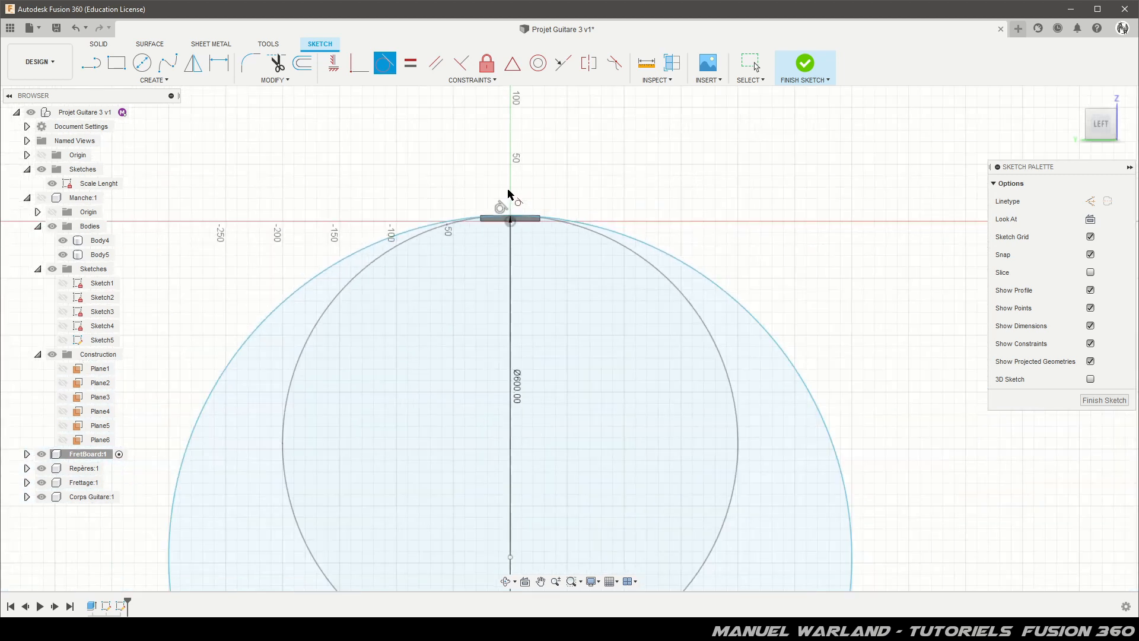
click(333, 66)
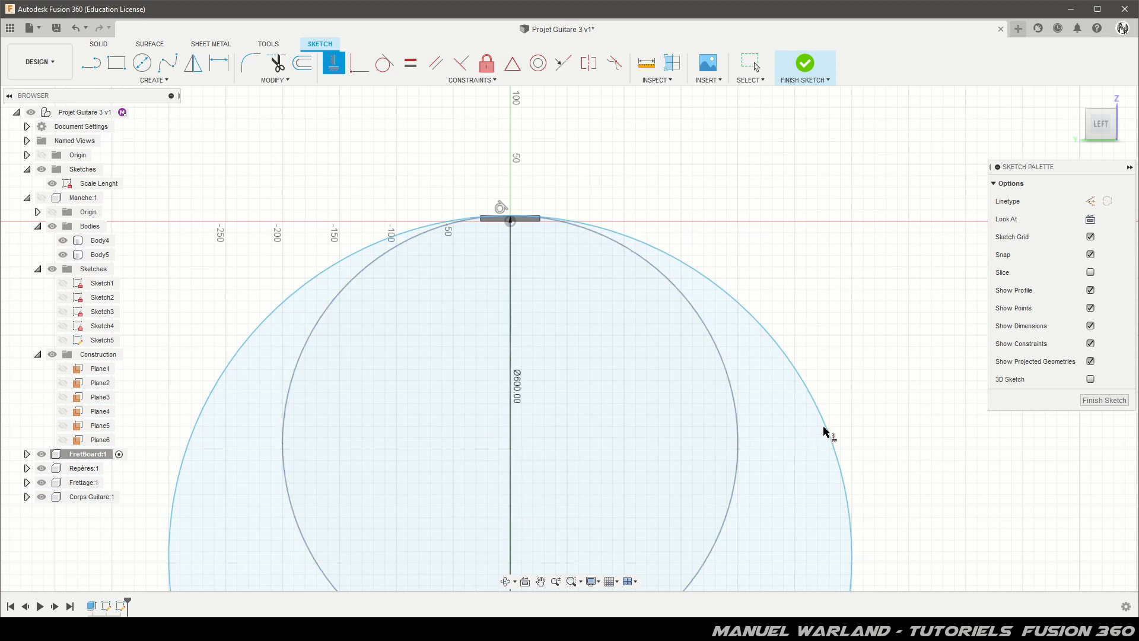
scroll(620, 391, down, 2)
scroll(517, 317, down, 2)
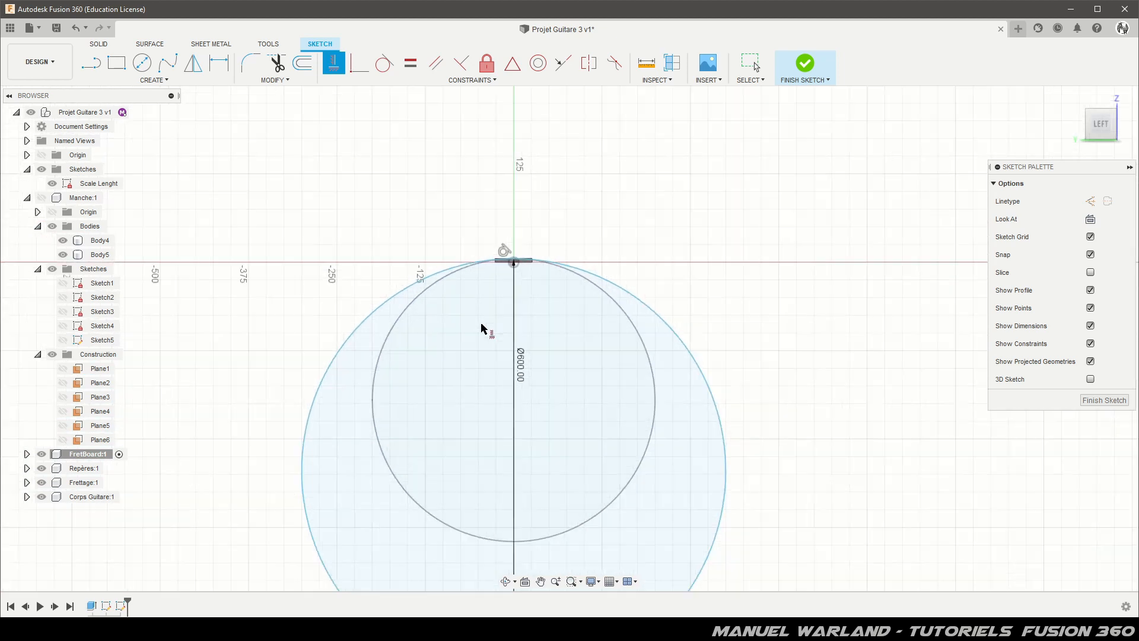
click(514, 472)
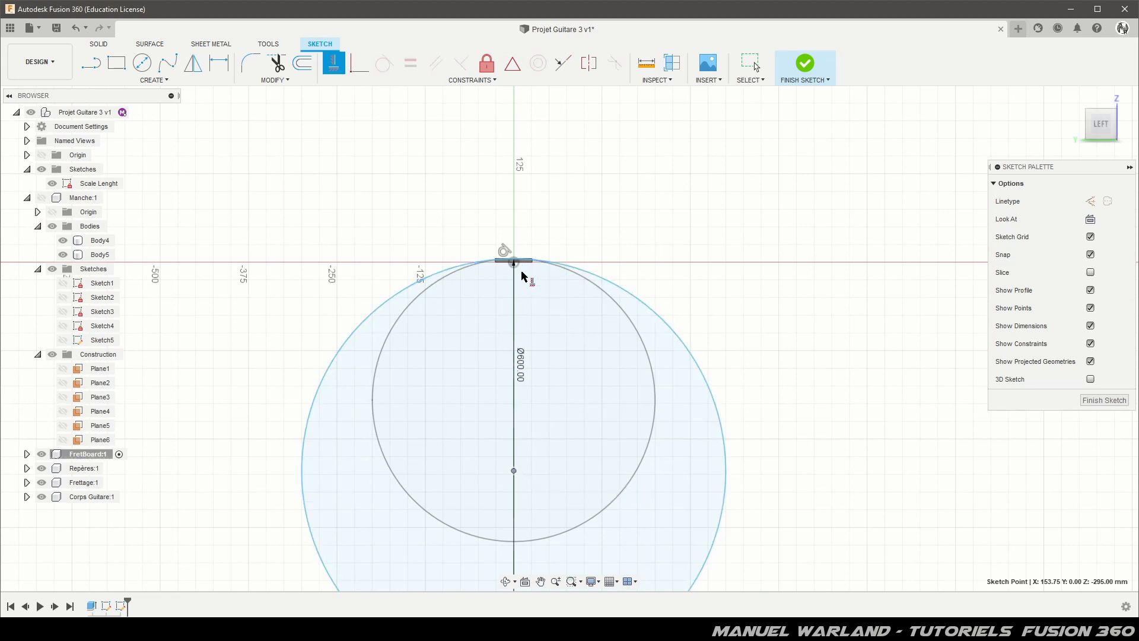
scroll(522, 276, up, 6)
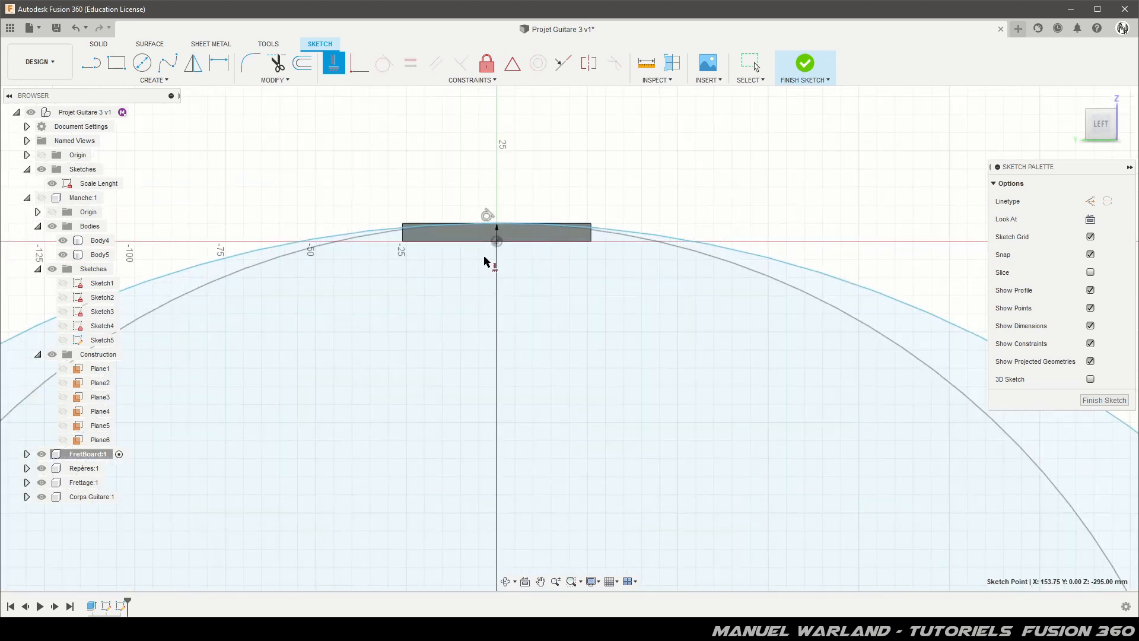
scroll(483, 261, up, 2)
click(501, 239)
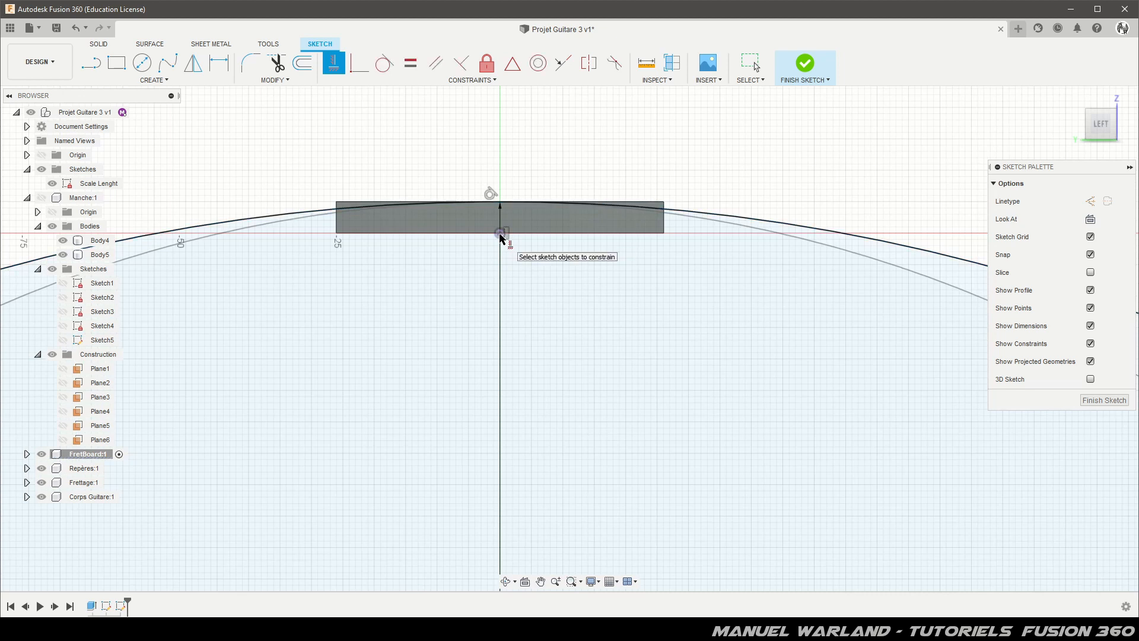
click(1104, 400)
Start a Loft from the complete 600 mm circle to the complete 400 mm circle, including the regions over the fretboard's end faces.
mouse_move(1035, 376)
shift+middle_down()
mouse_move(911, 308)
mouse_move(729, 326)
shift+middle_up()
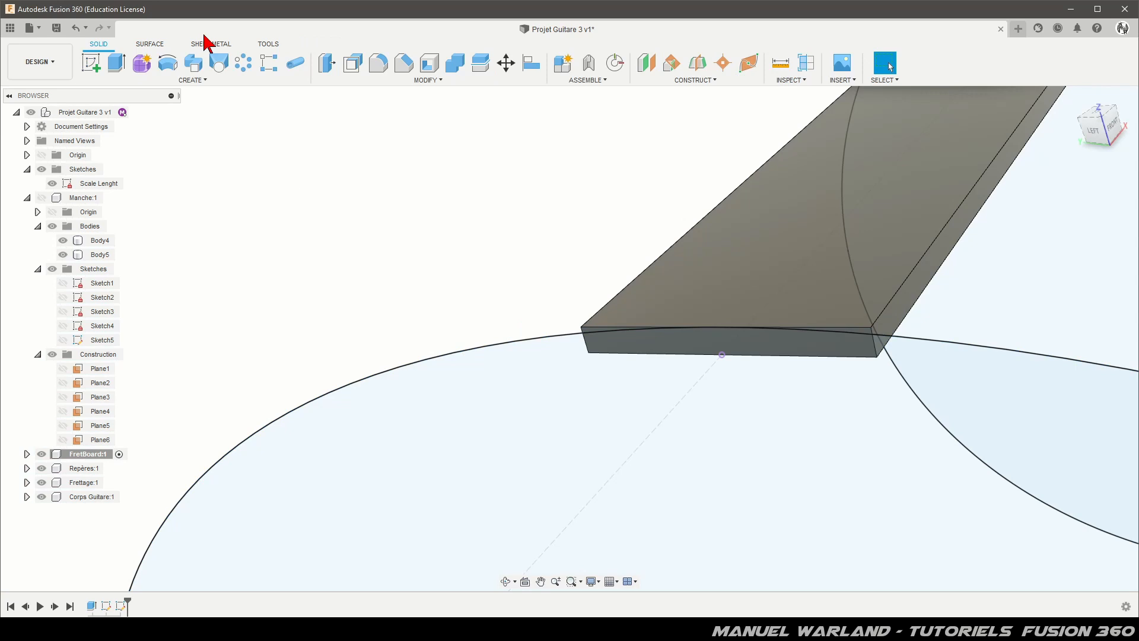
click(214, 65)
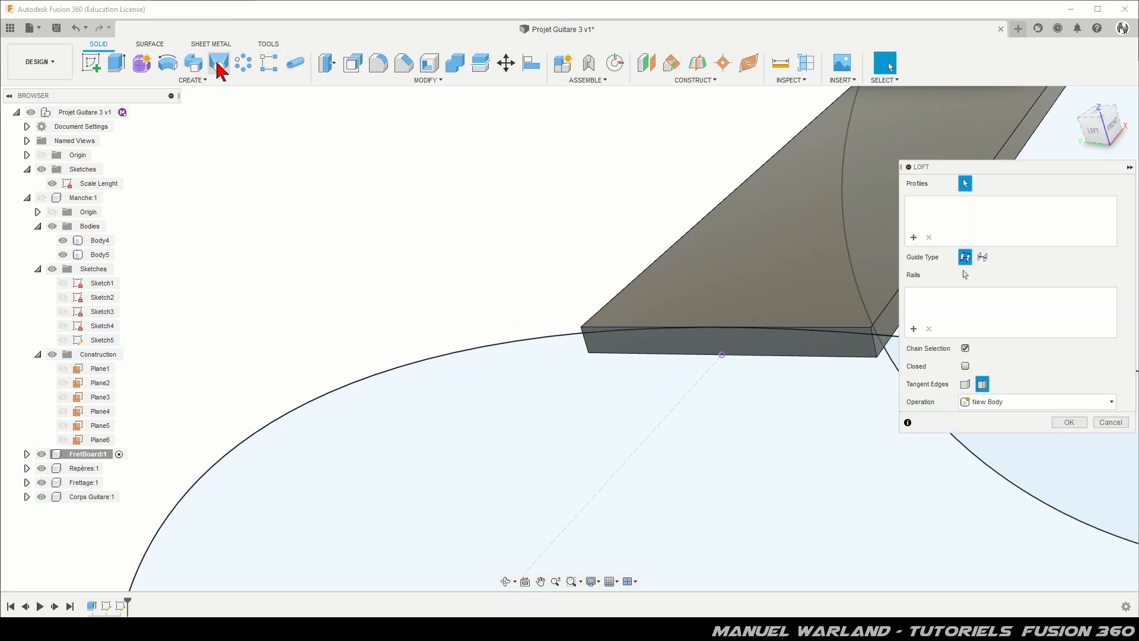
click(535, 440)
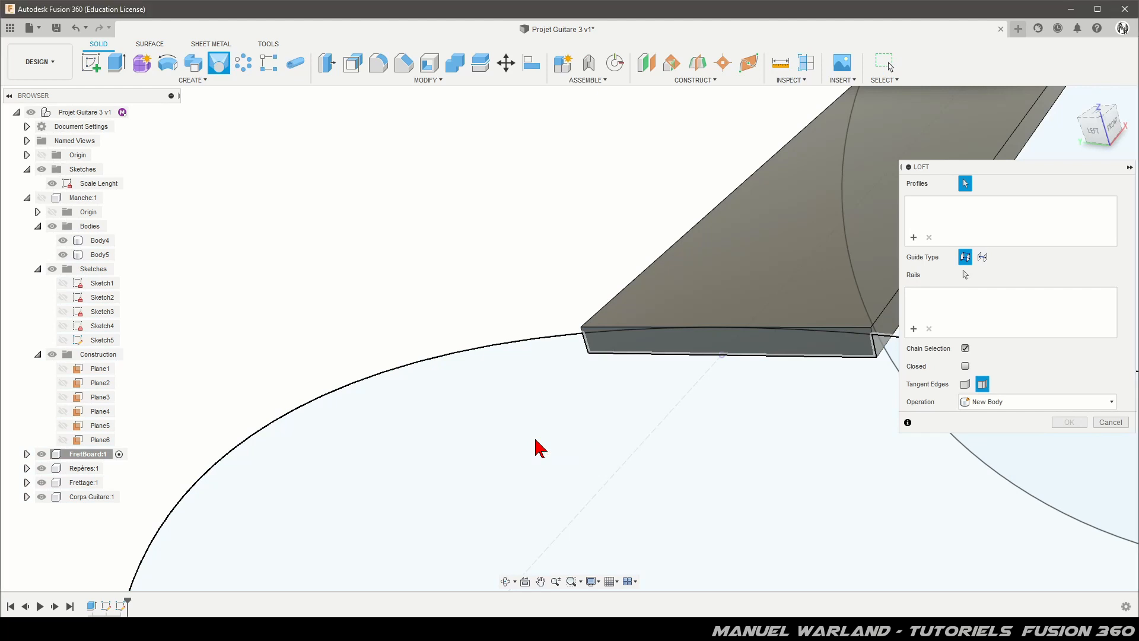
click(535, 440)
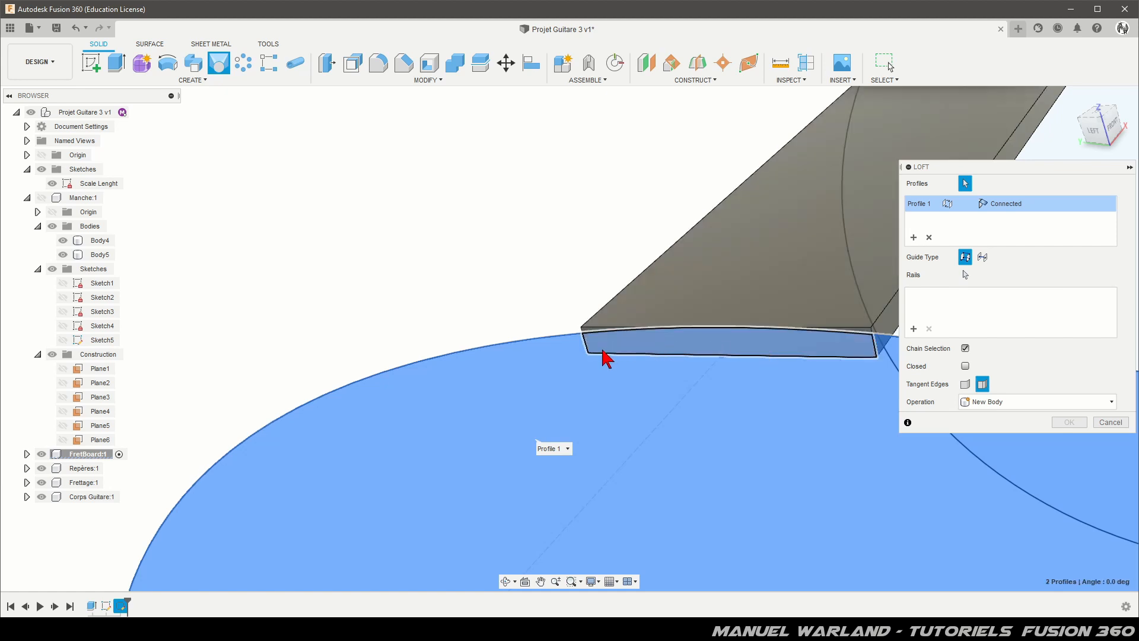
scroll(468, 264, down, 5)
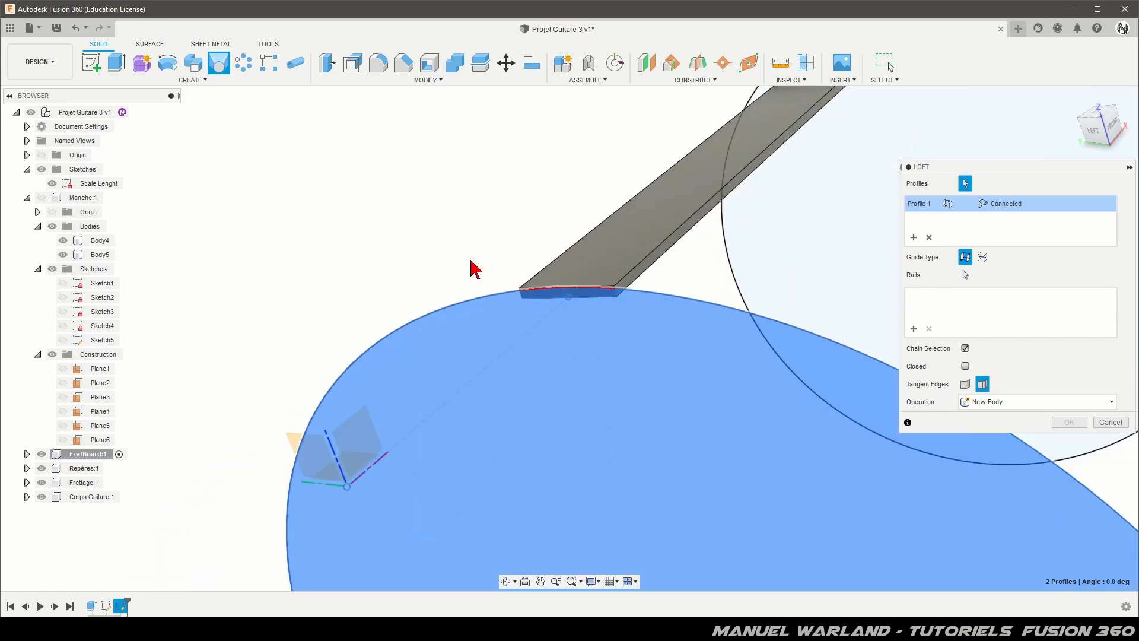
shift+middle_drag(699, 274, 581, 337)
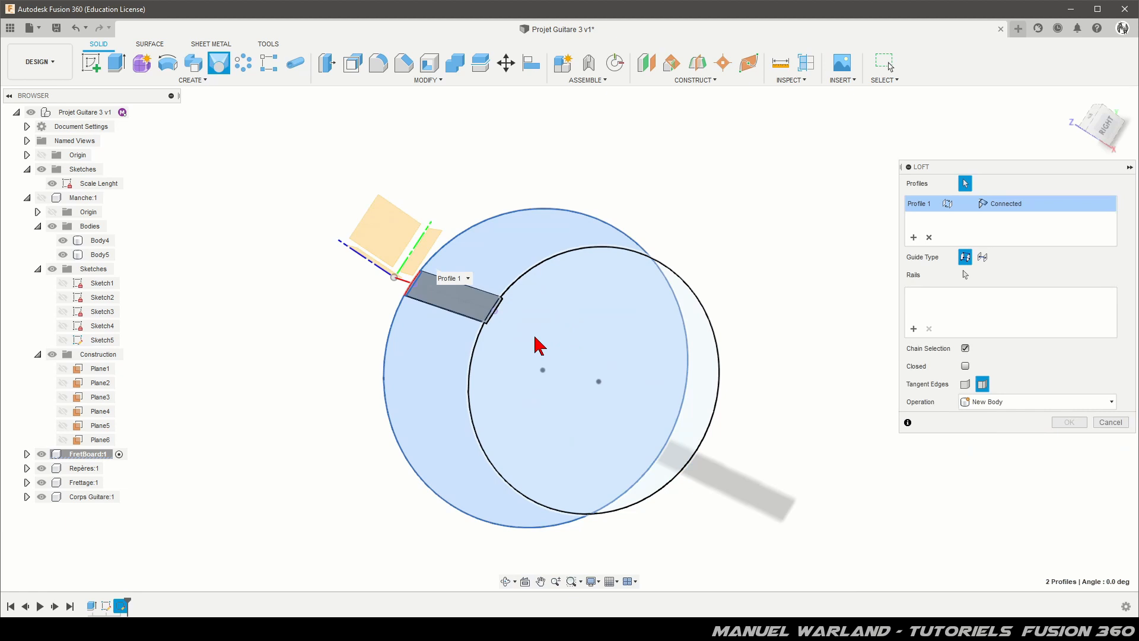
scroll(506, 337, up, 5)
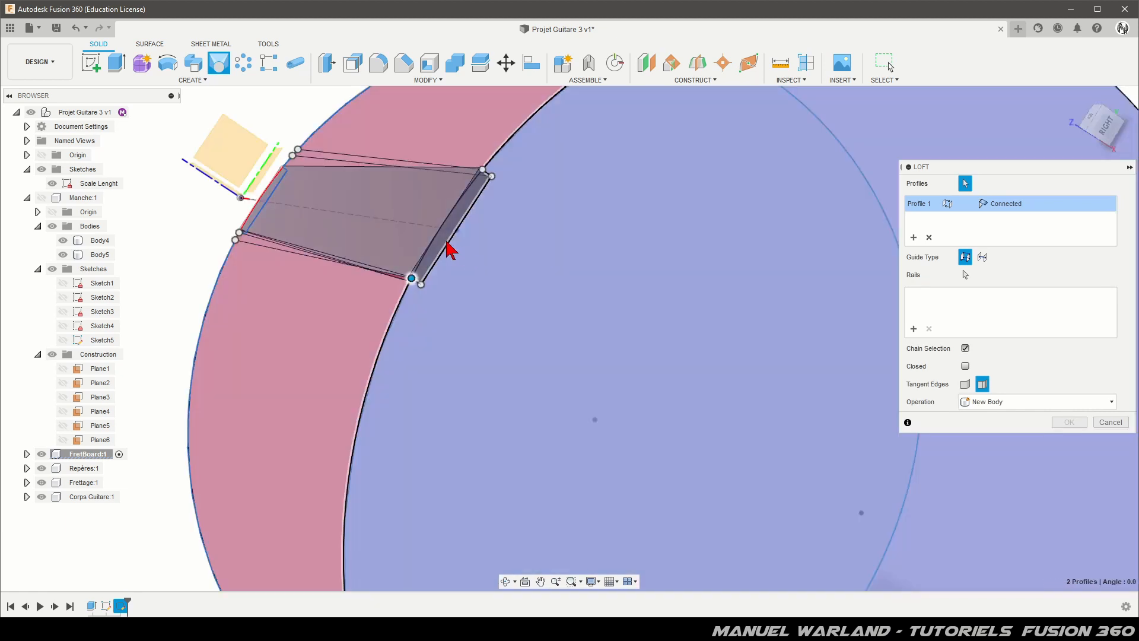
click(448, 248)
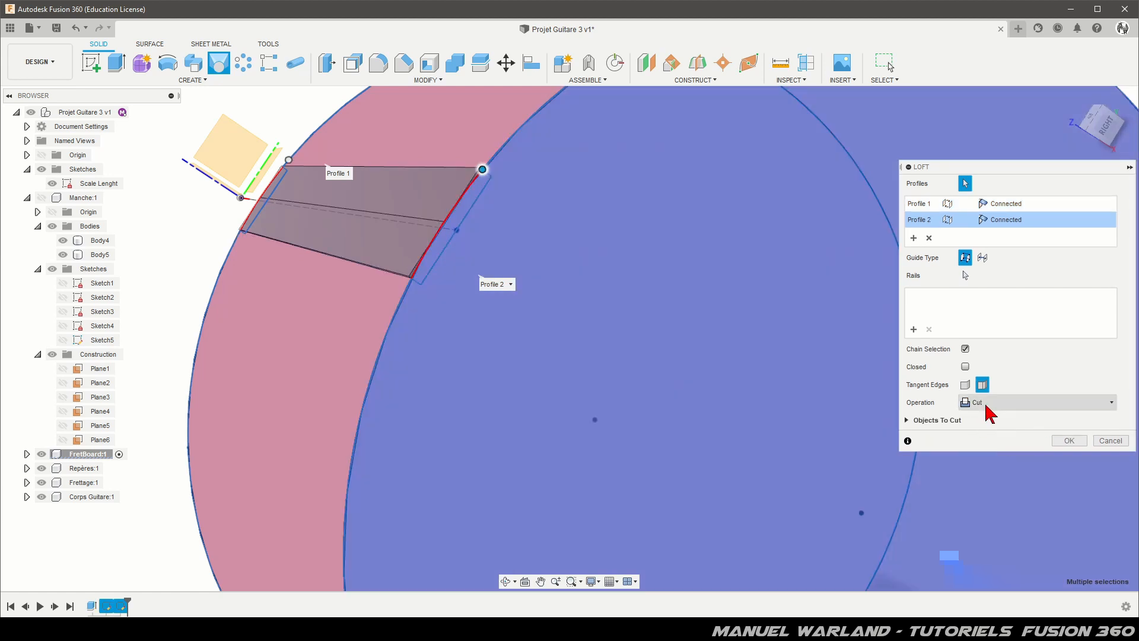
Set the loft's operation to Intersect and apply it to round the fretboard's top.
click(983, 406)
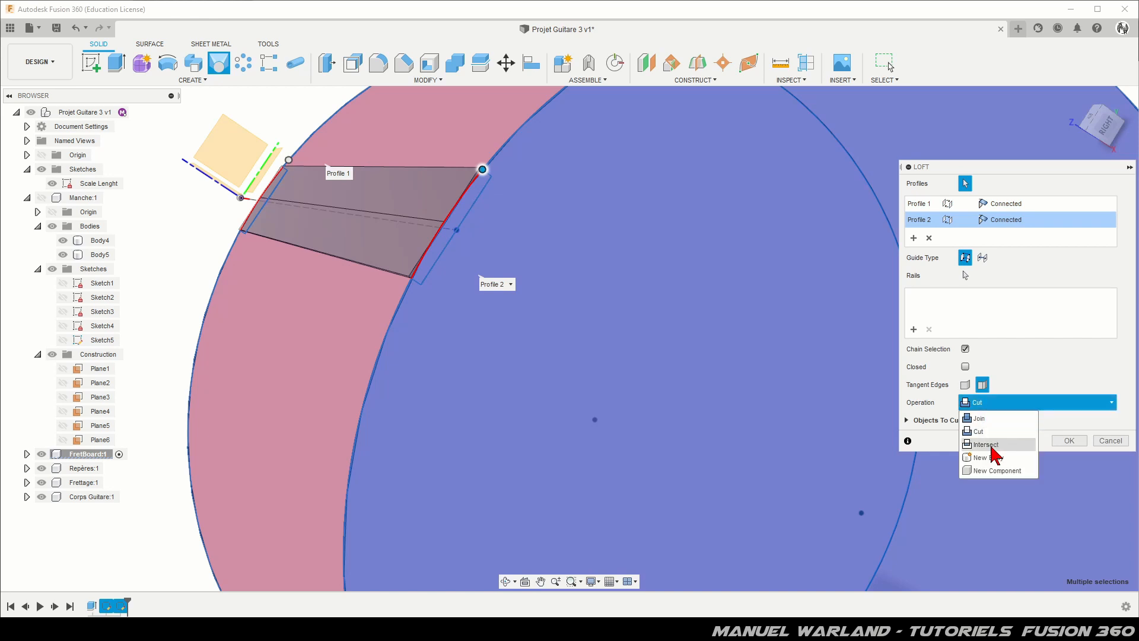
click(986, 444)
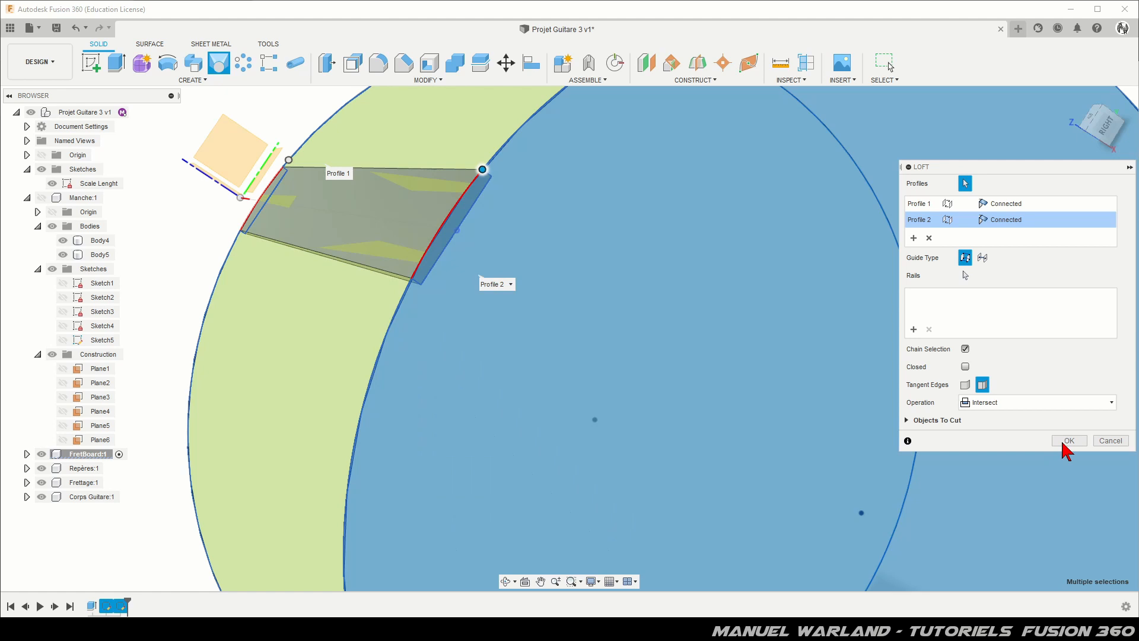
click(1067, 451)
Activate the Manche component.
shift+middle_drag(470, 308, 274, 360)
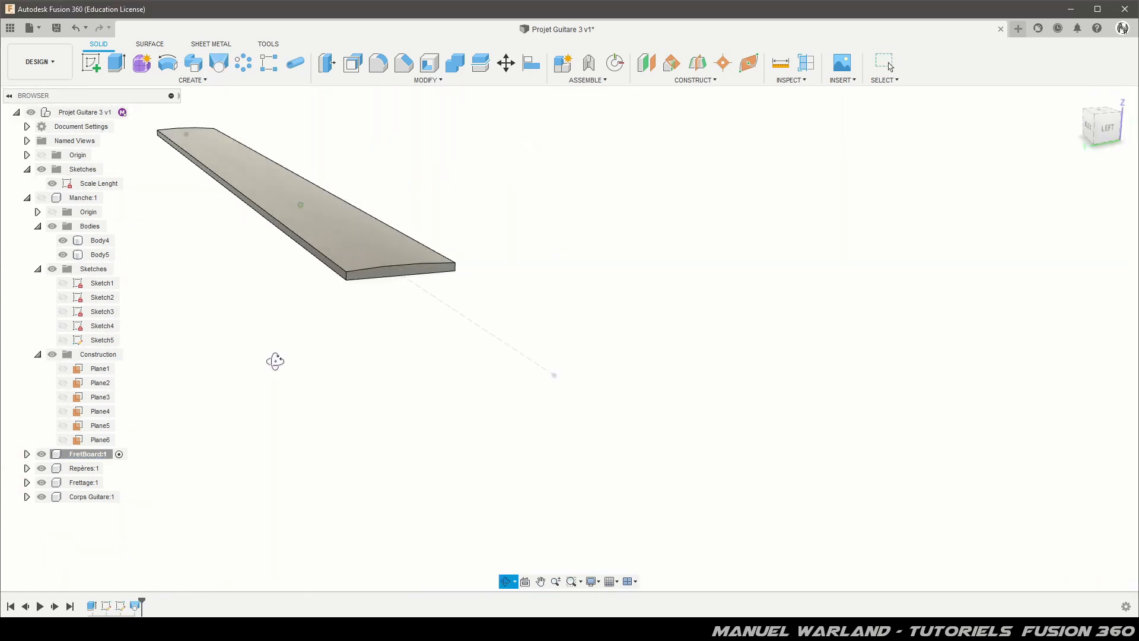
scroll(376, 285, up, 3)
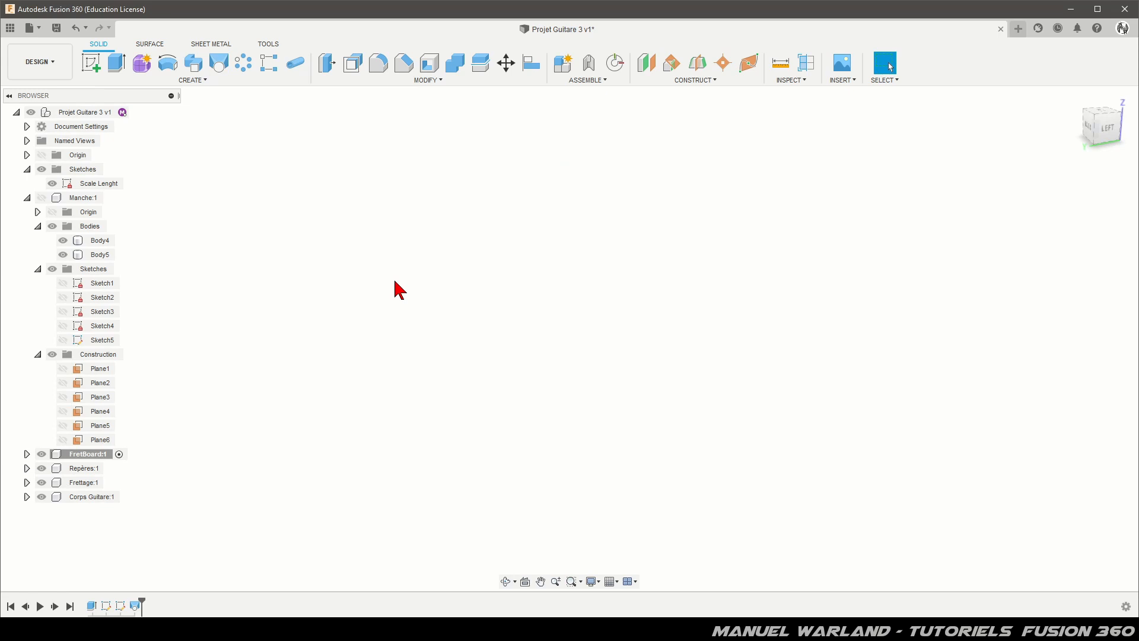
scroll(395, 281, down, 3)
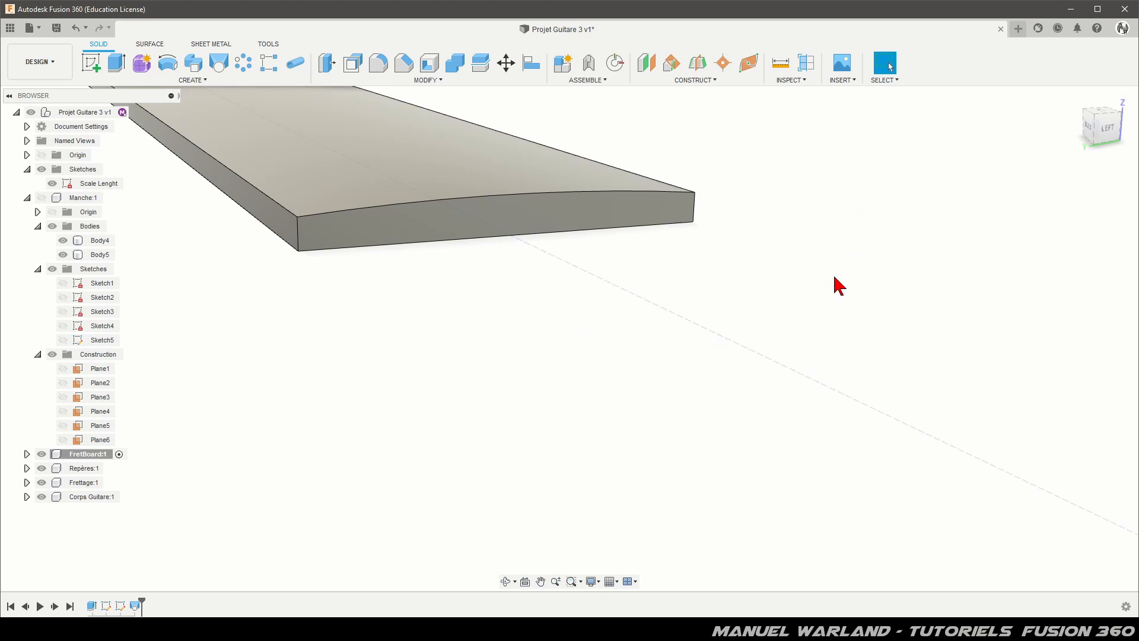
scroll(834, 288, down, 4)
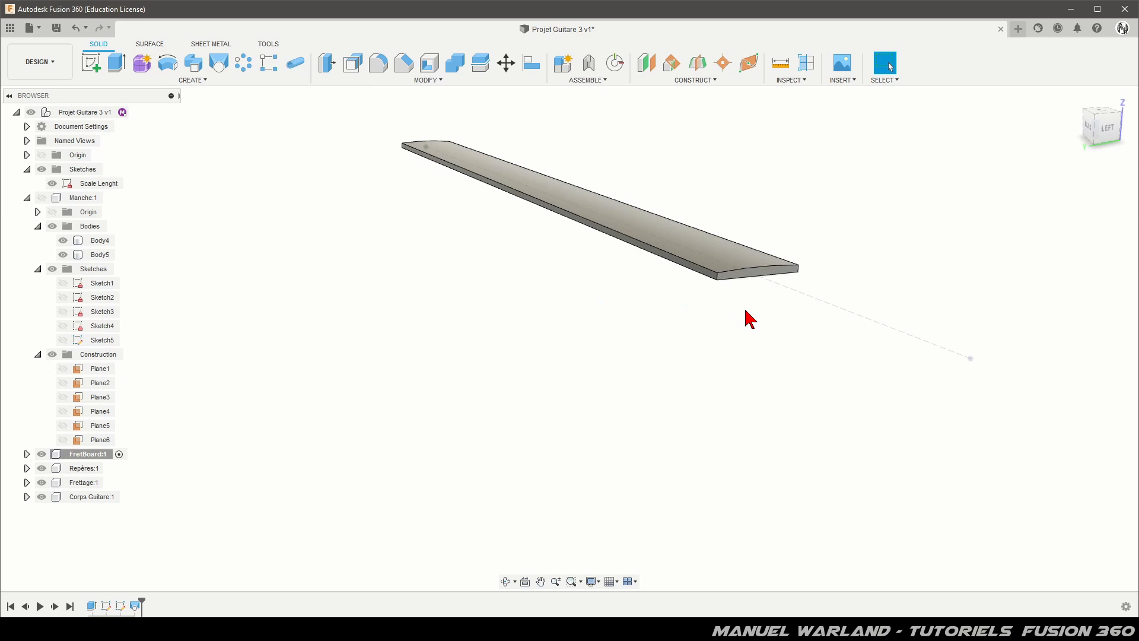
shift+middle_drag(763, 331, 580, 275)
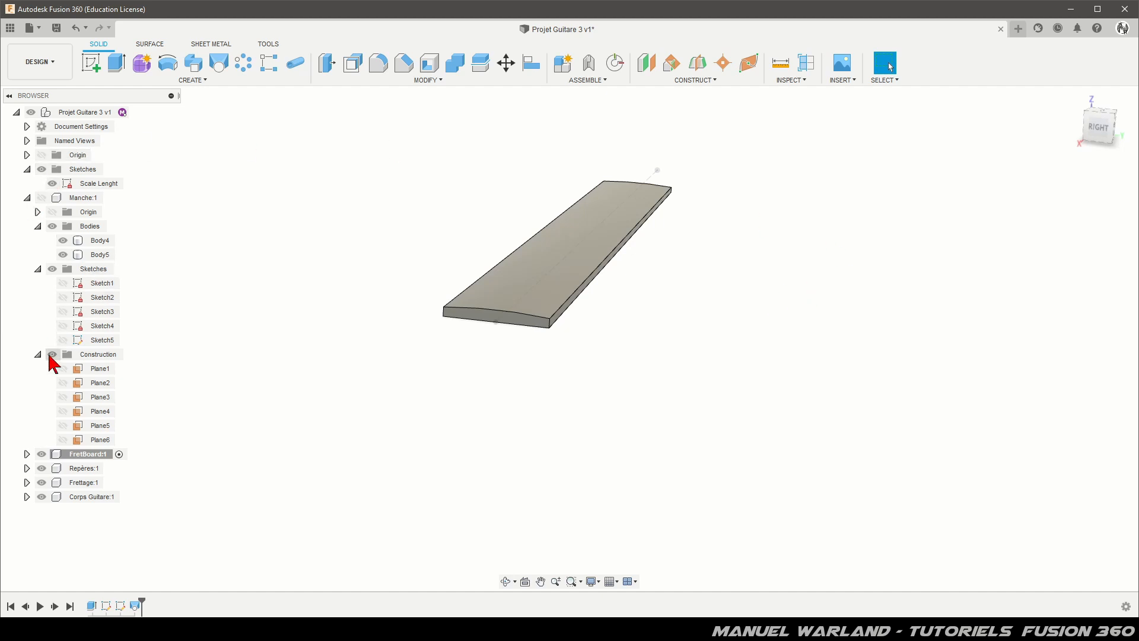
double_click(91, 199)
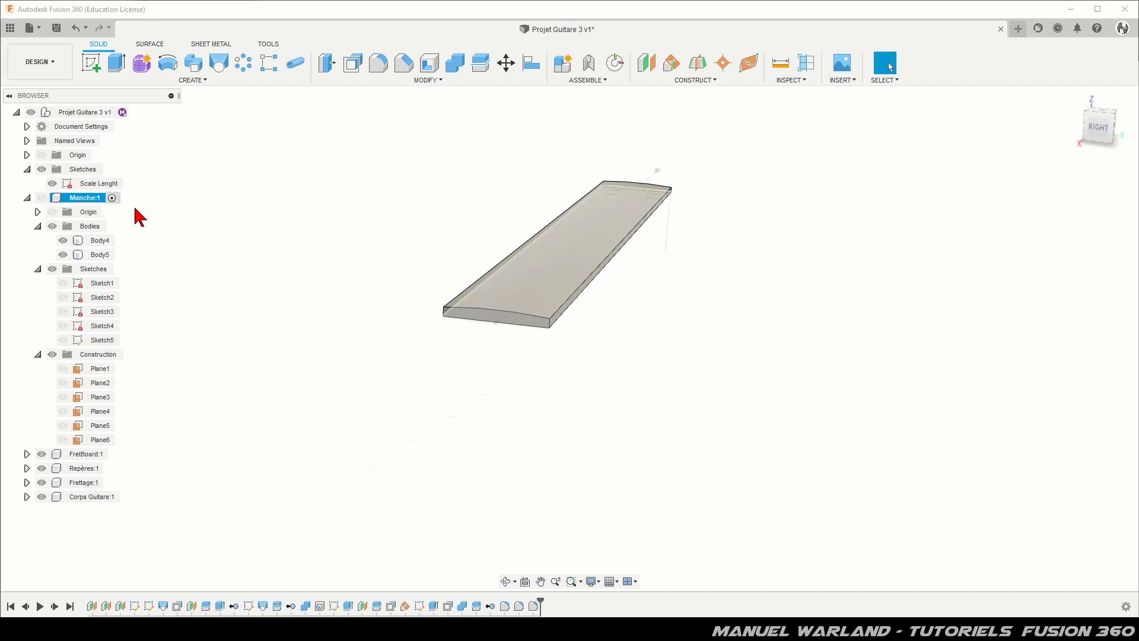
Show the Manche component and hide the FretBoard component to expose the neck's flat top face.
click(368, 227)
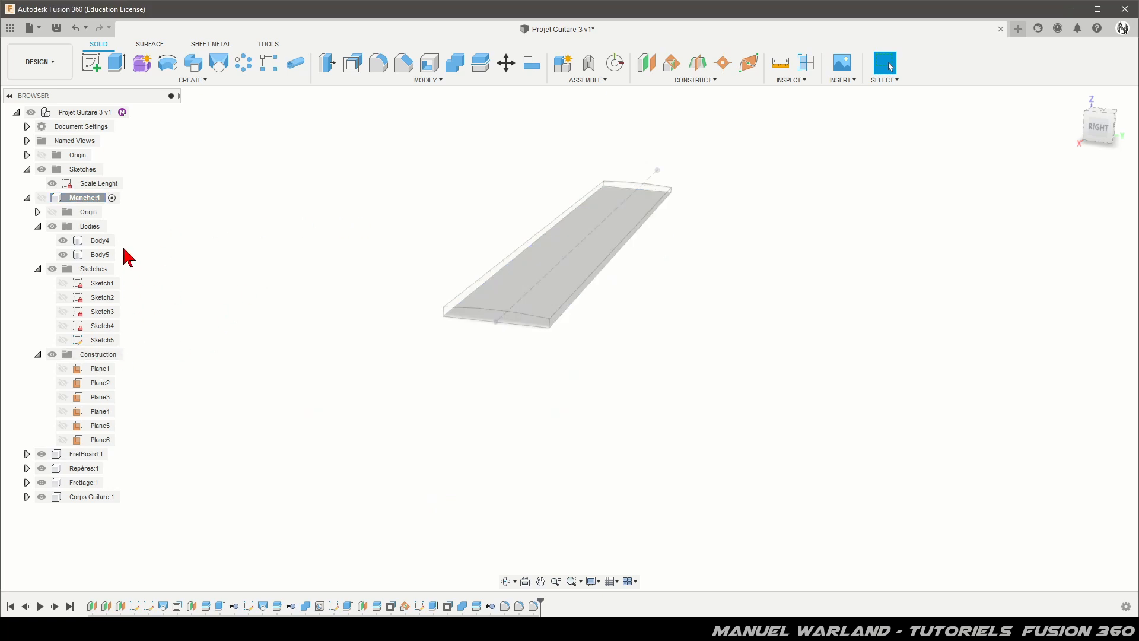
click(41, 198)
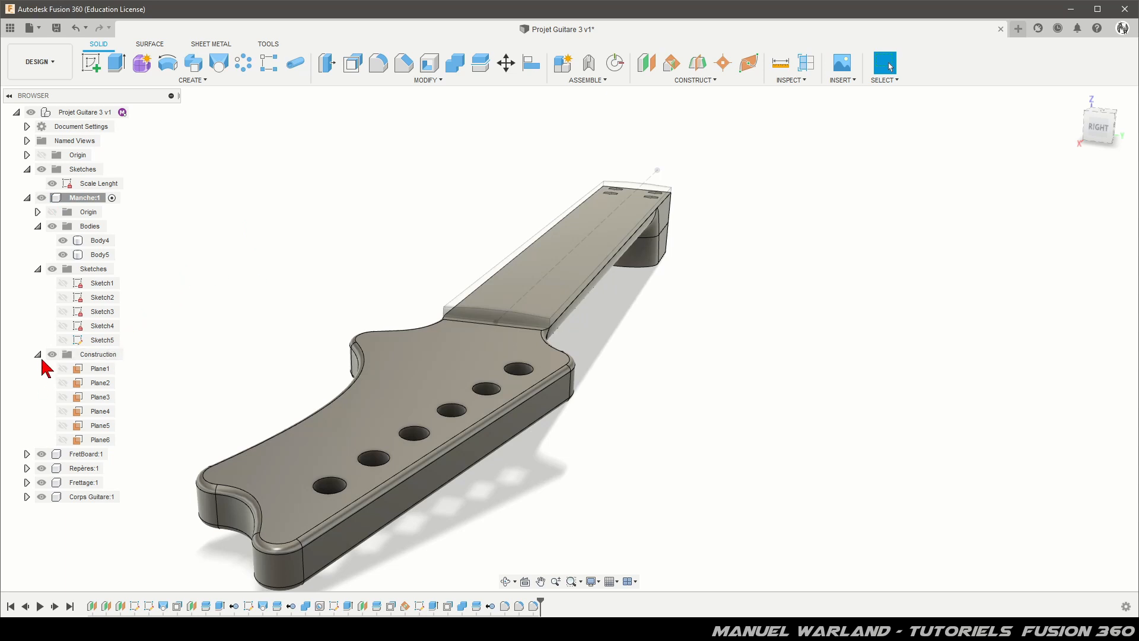
click(41, 455)
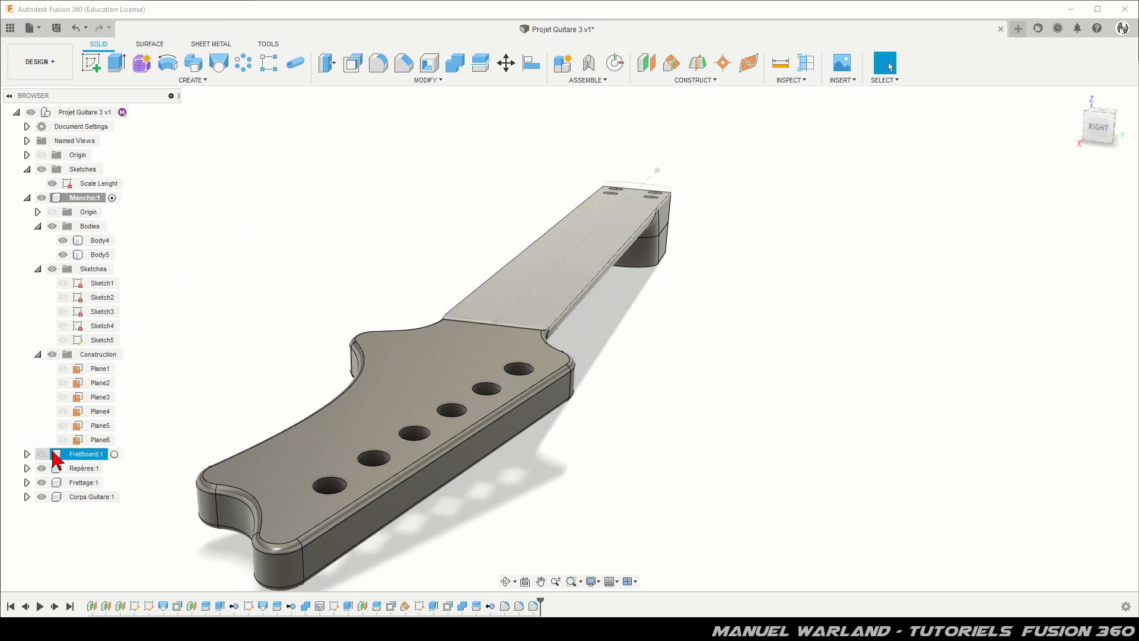
Start a new sketch on the neck's flat top face, framed around its headstock end.
click(514, 300)
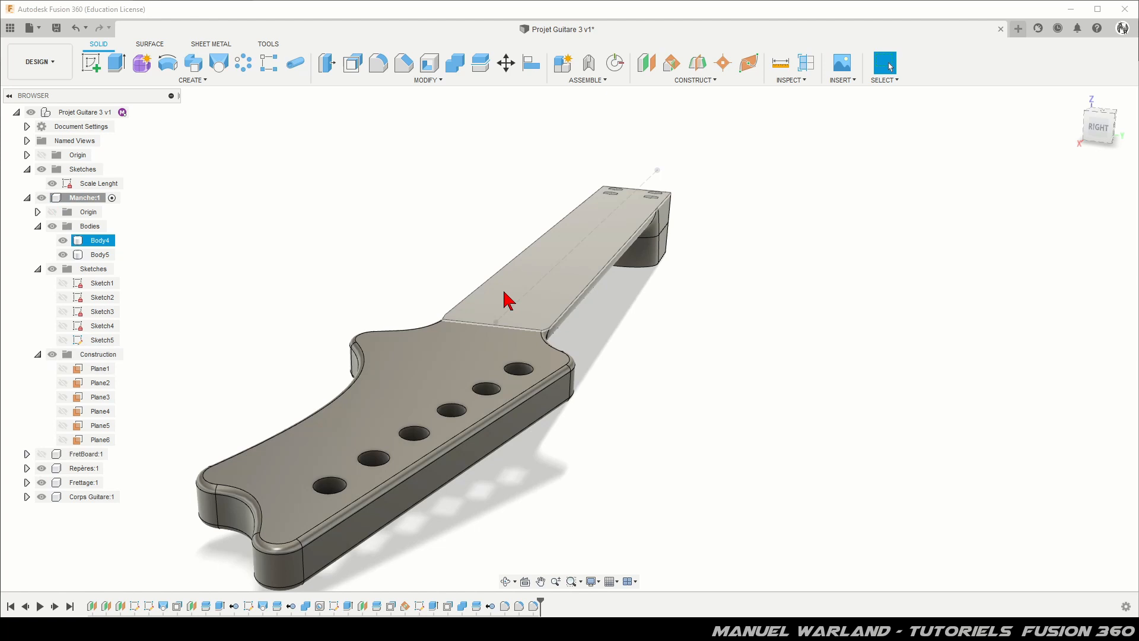
click(475, 309)
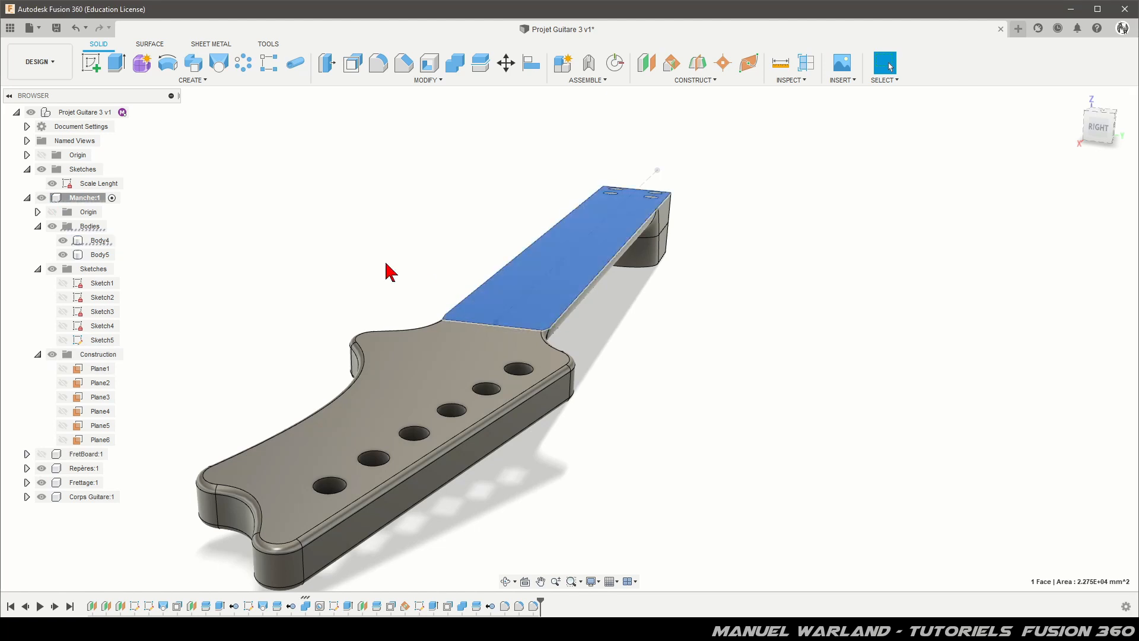
click(87, 63)
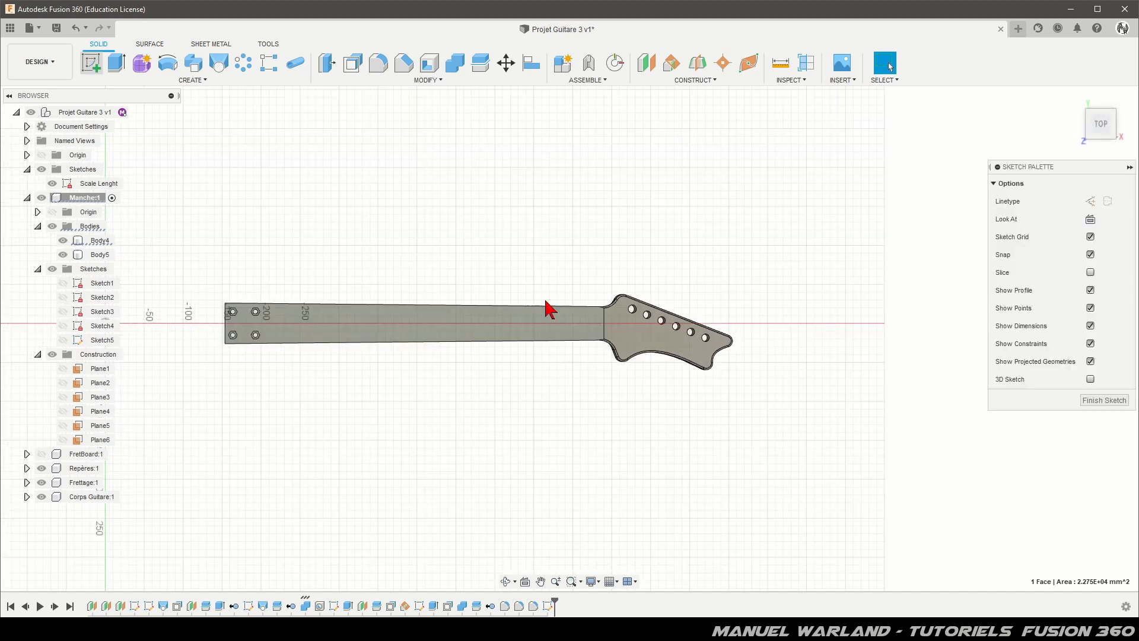
scroll(564, 342, up, 5)
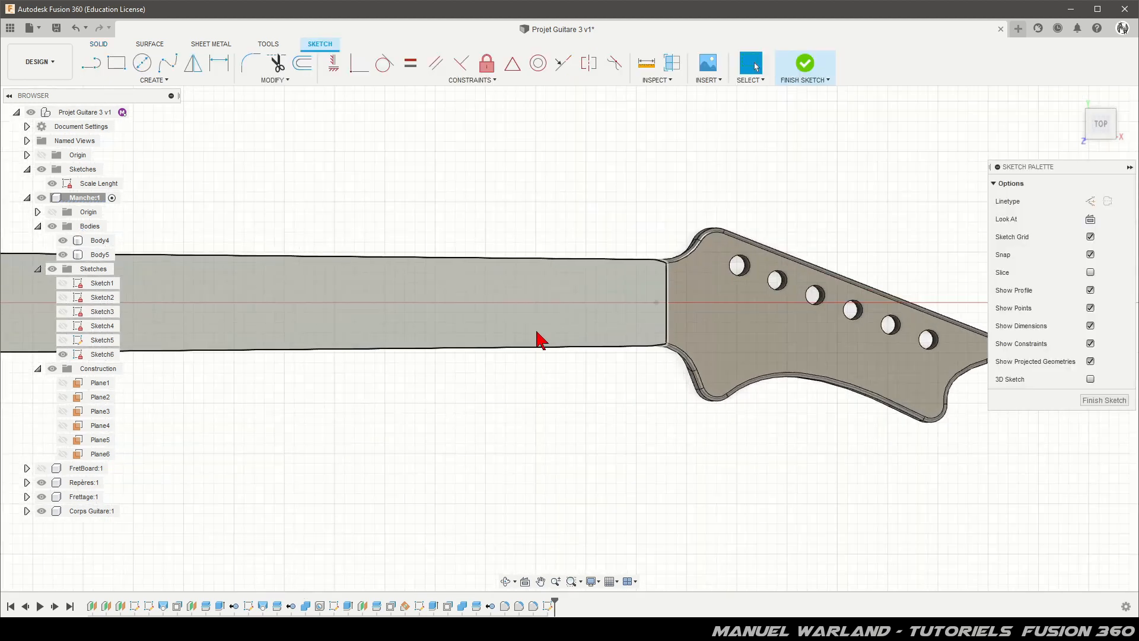
scroll(562, 322, up, 4)
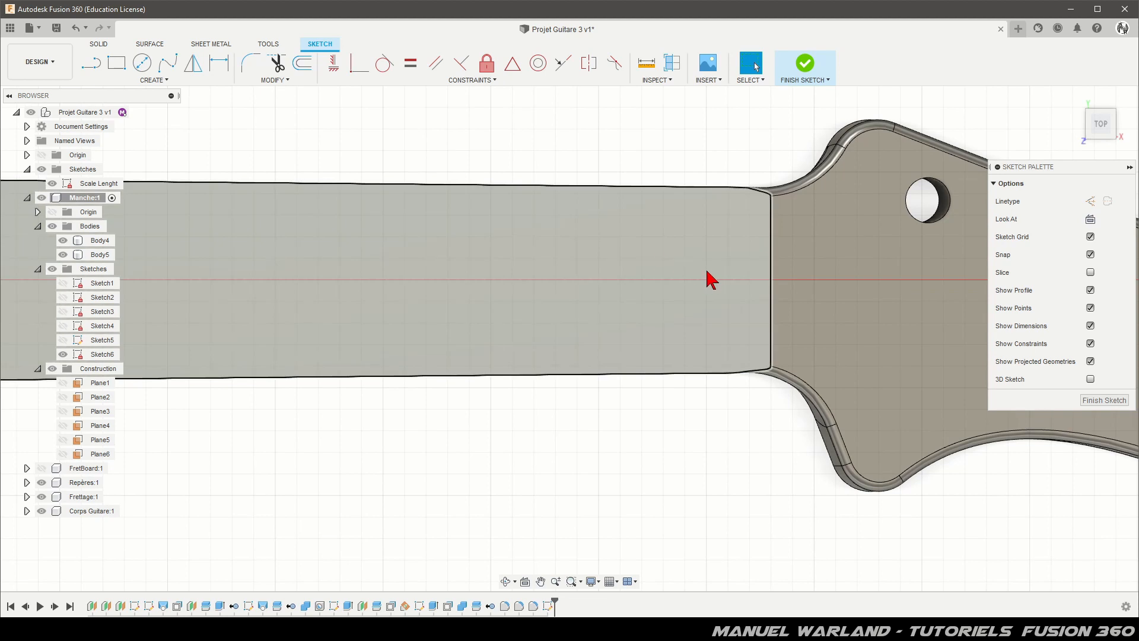
key(l)
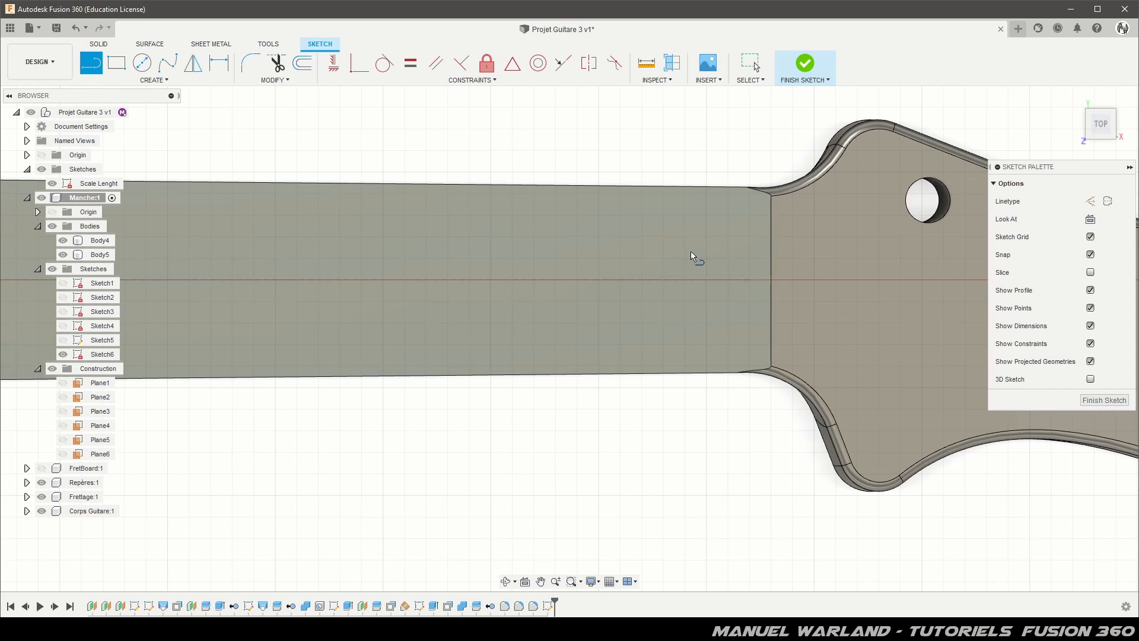
click(771, 280)
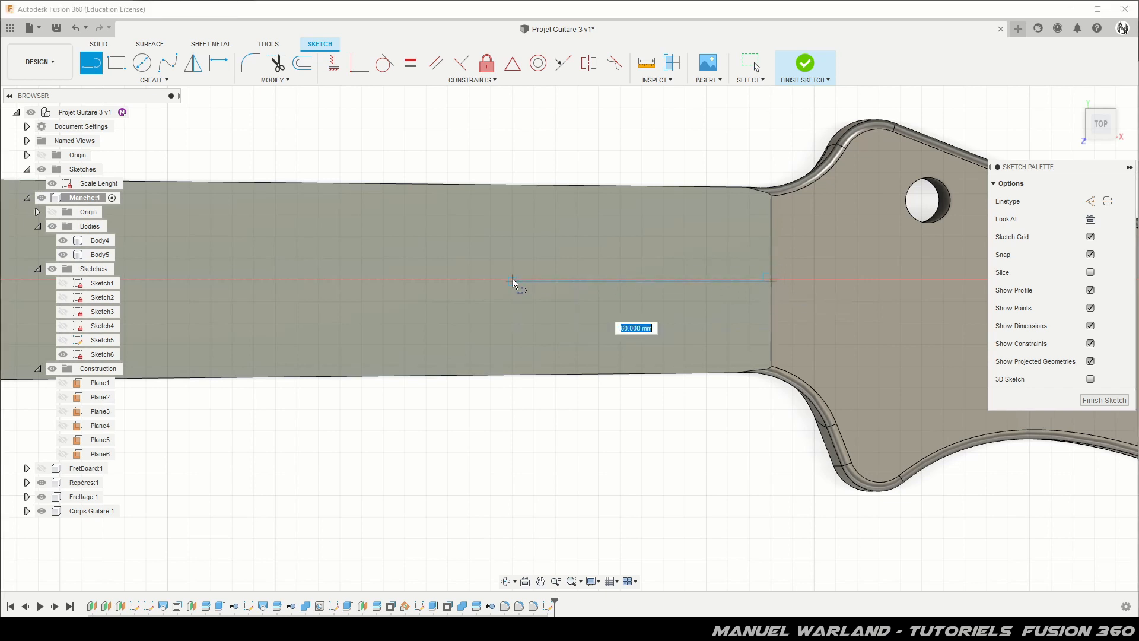
click(382, 285)
key(Escape)
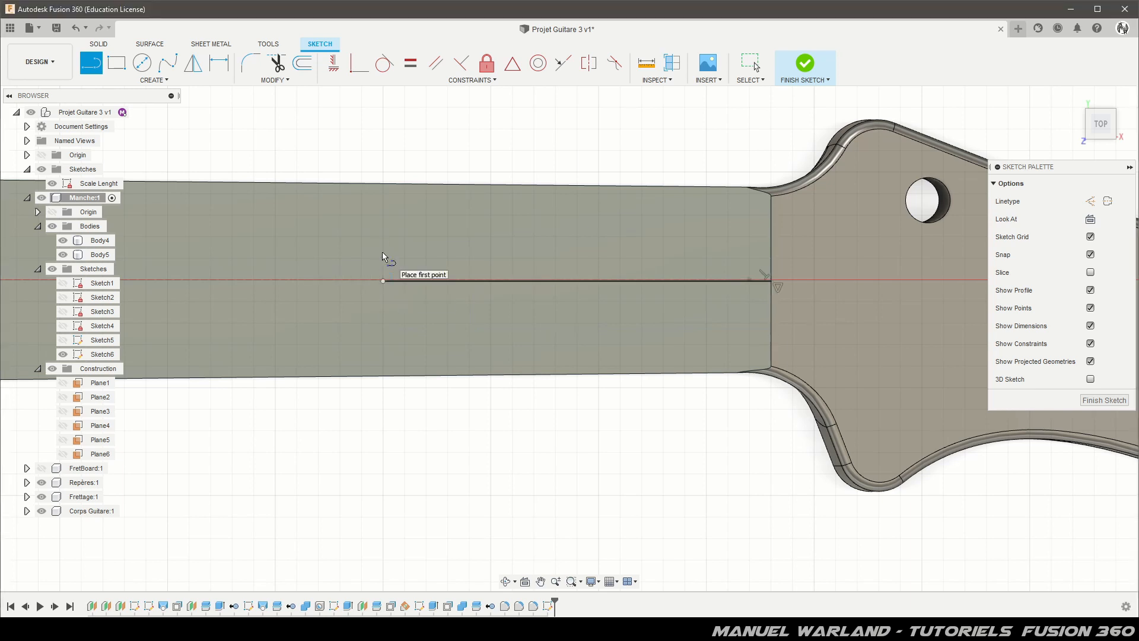
key(Escape)
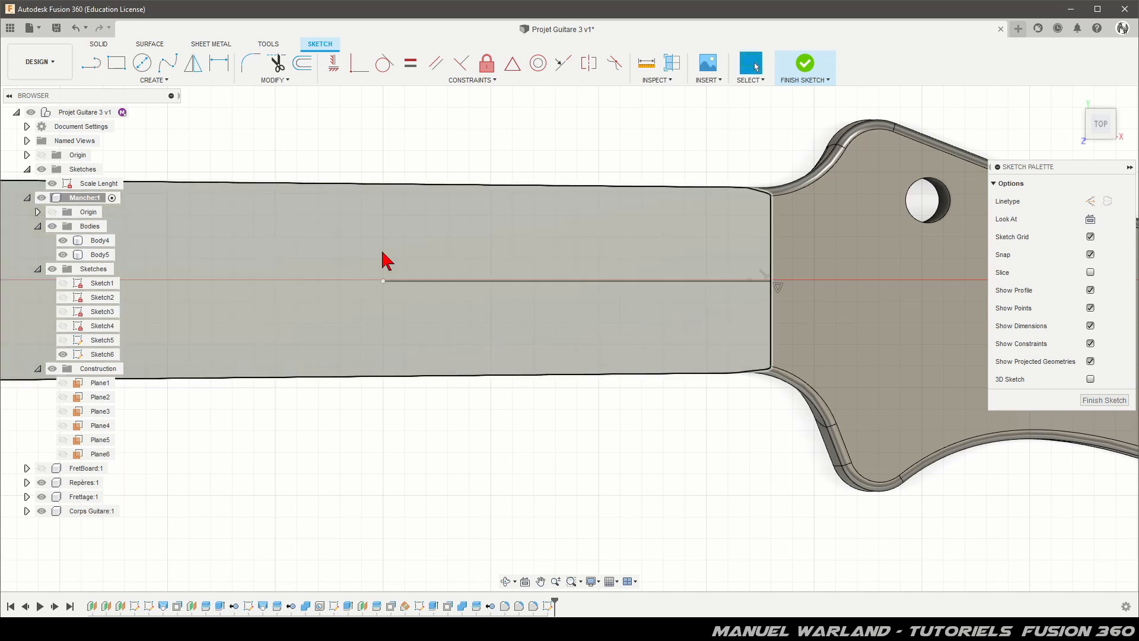
key(ctrl+z)
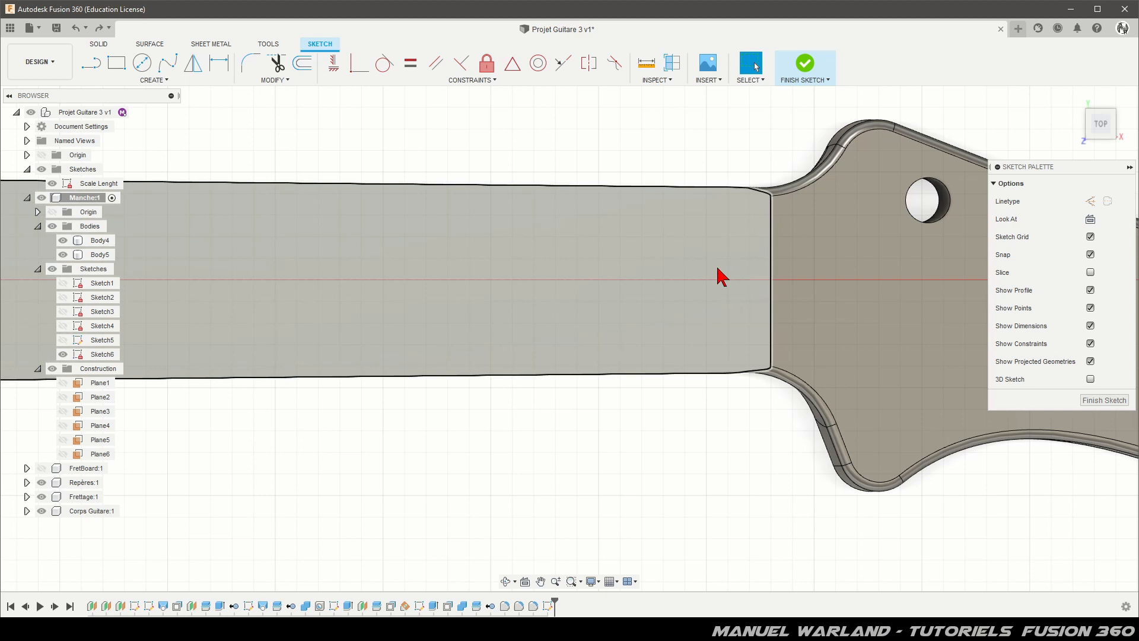
Project the neck face's end edge at the headstock into the sketch with Projection Link enabled.
key(p)
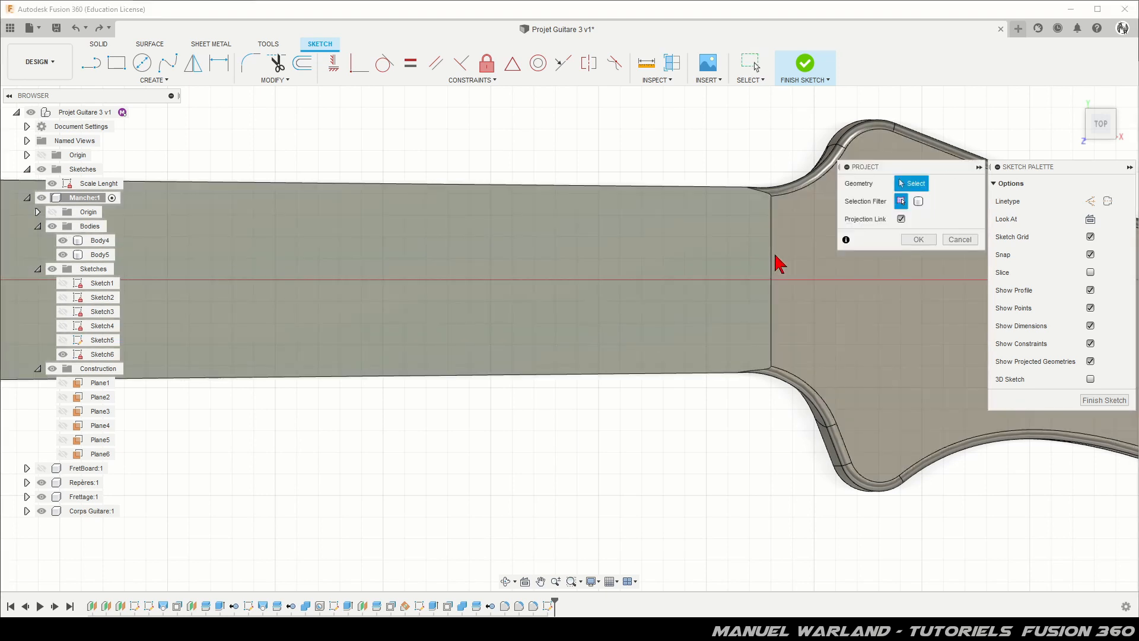
click(775, 261)
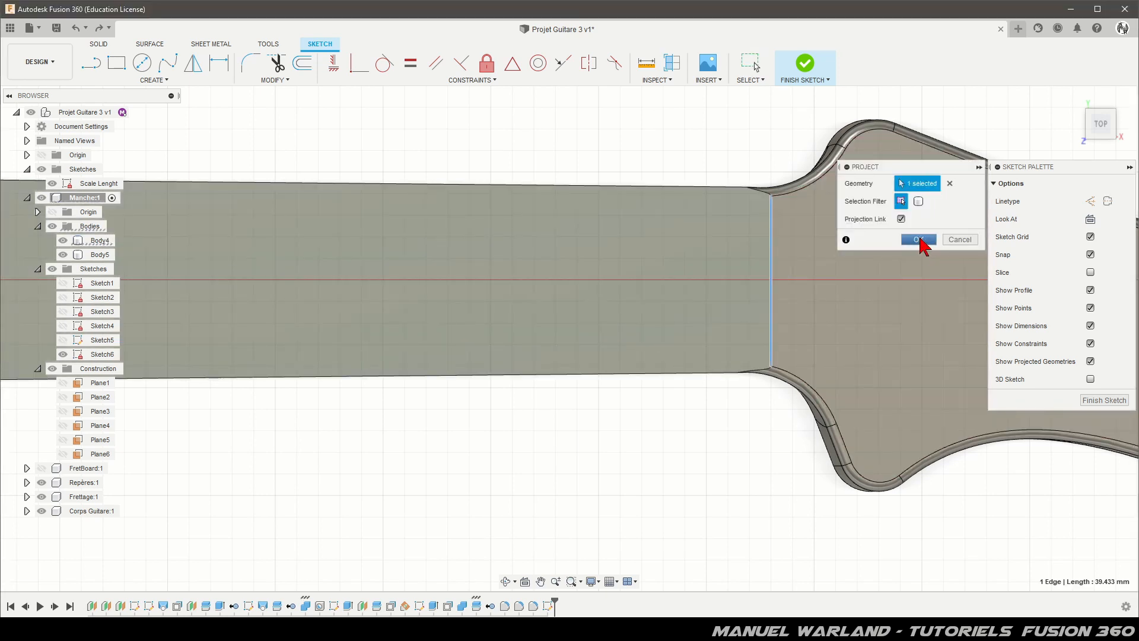
click(919, 240)
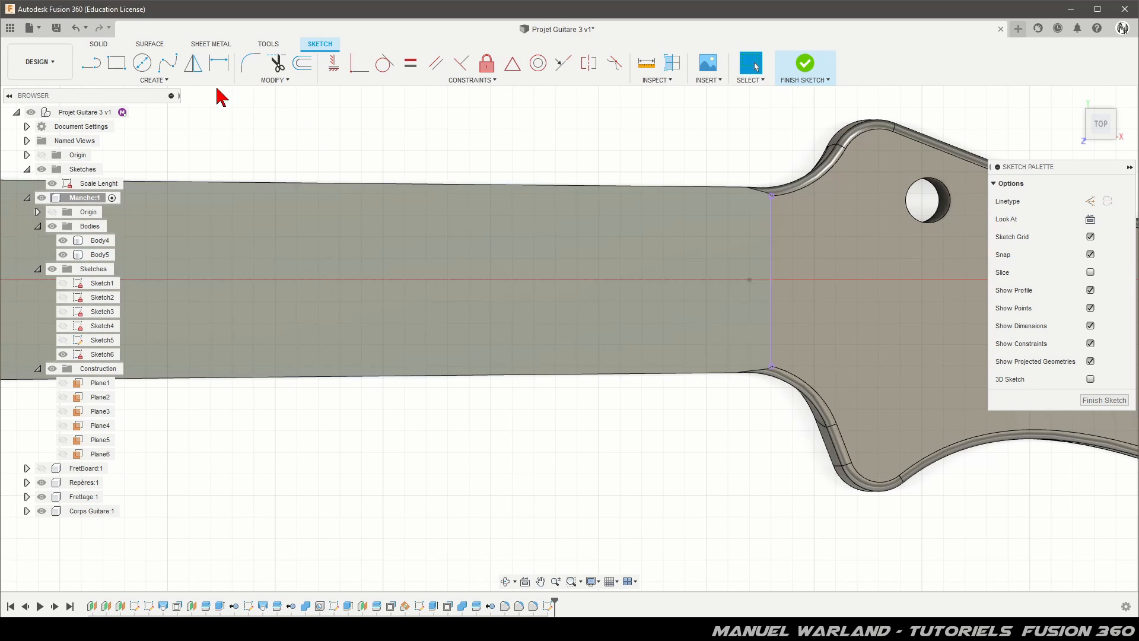
Draw a construction line about 99 mm long from the projected edge's midpoint, perpendicular to that edge and running along the neck.
click(92, 64)
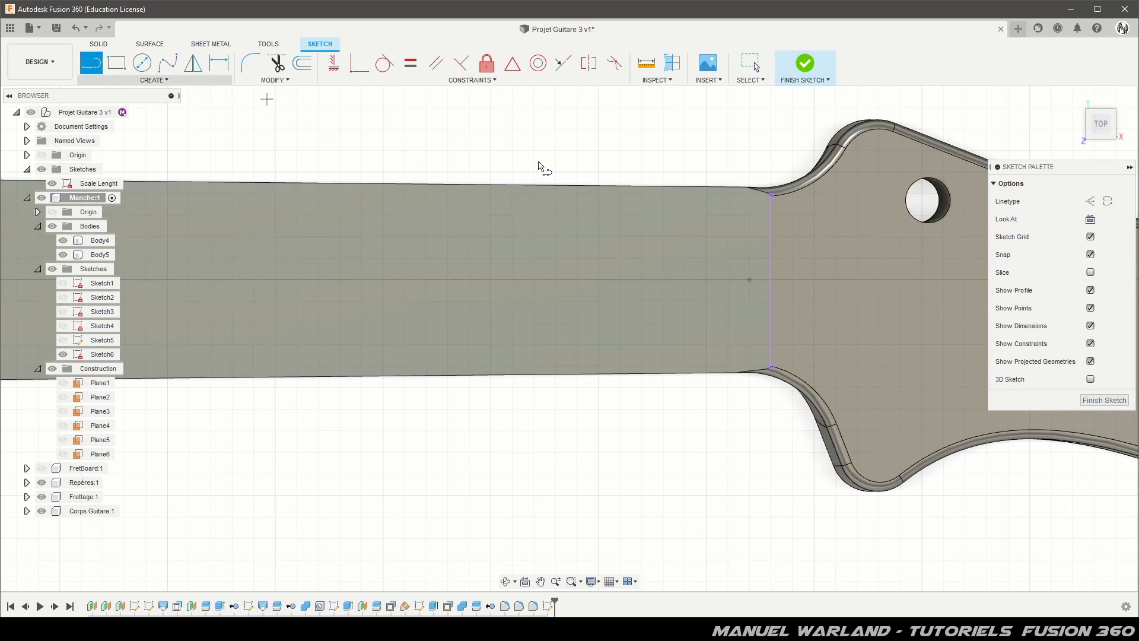
click(771, 280)
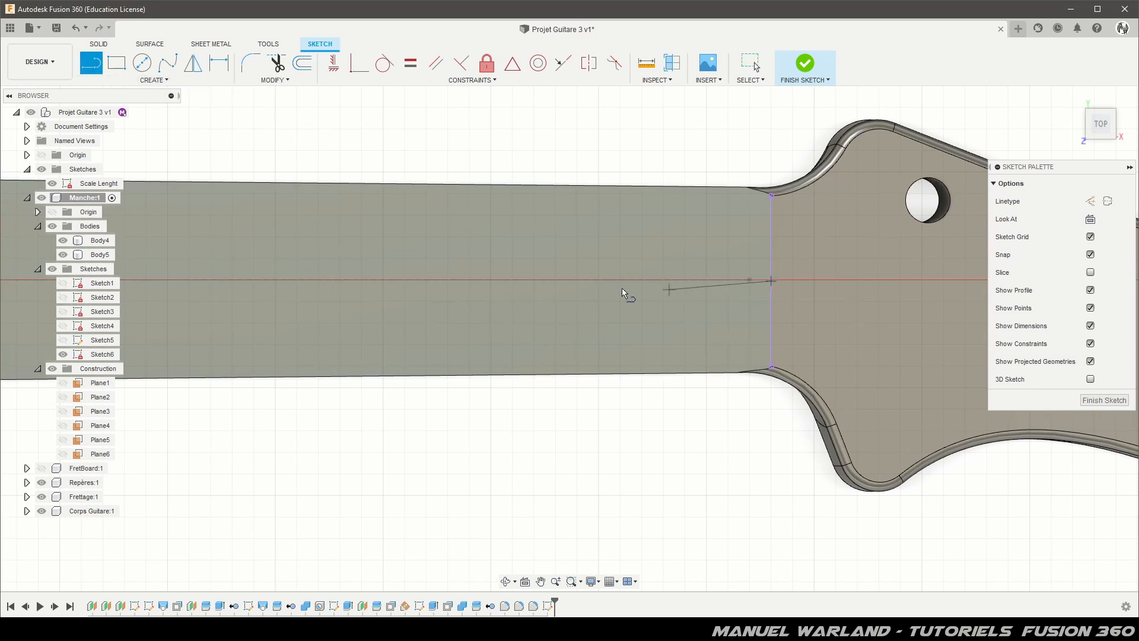
click(343, 280)
click(342, 251)
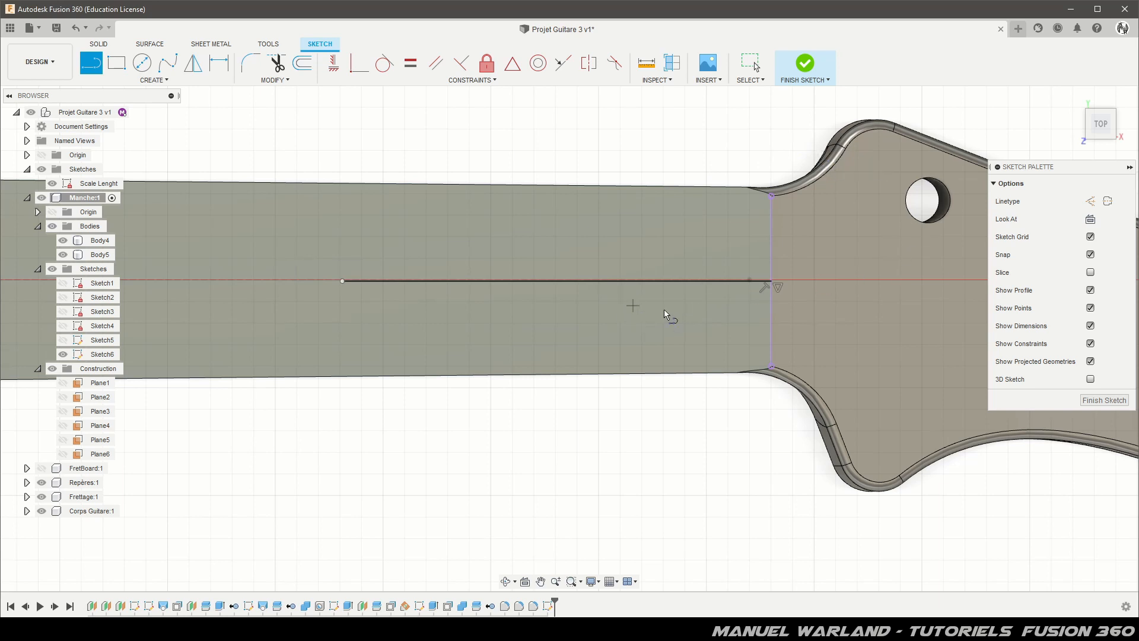
key(Escape)
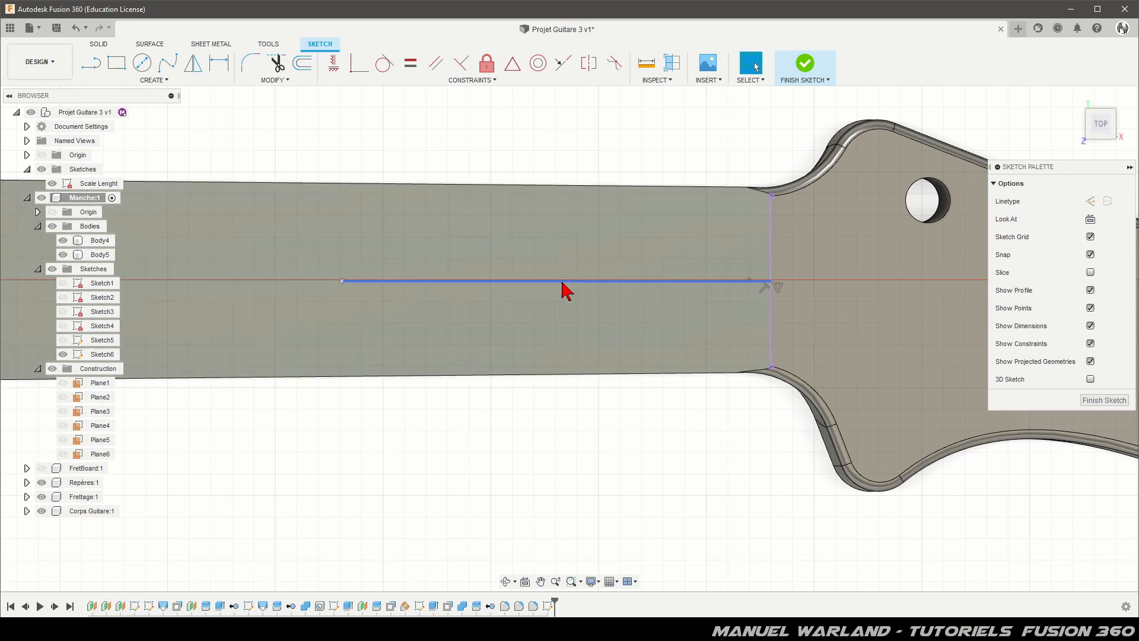
click(563, 290)
key(x)
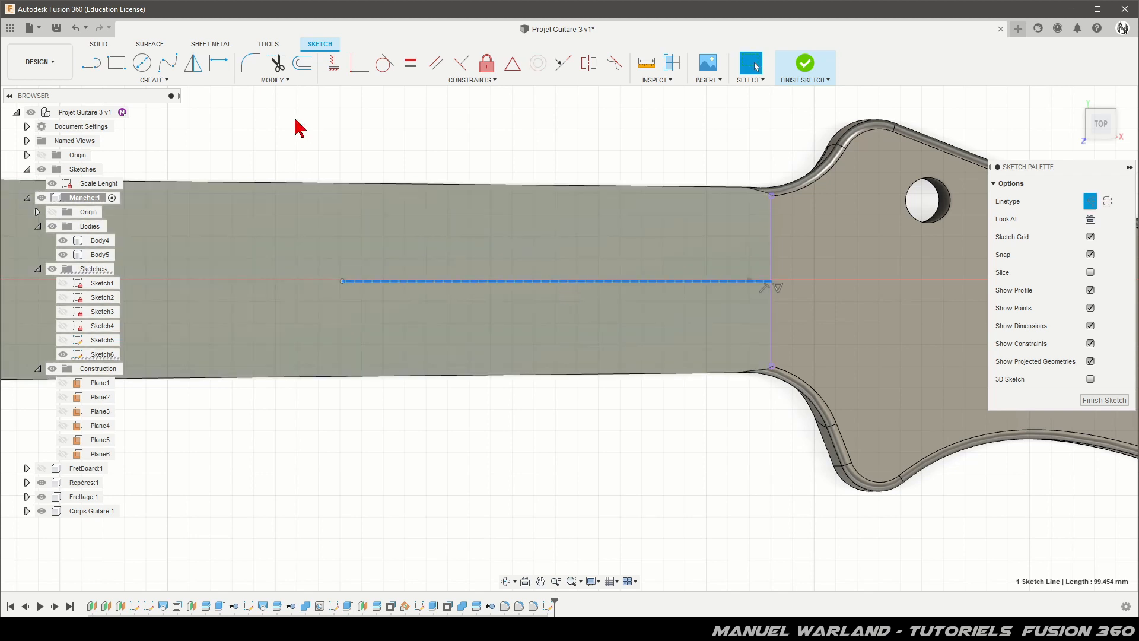
Sketch a rectangle 6 mm wide and 440 mm long along the neck, starting on the projected edge and spanning the construction line.
click(117, 69)
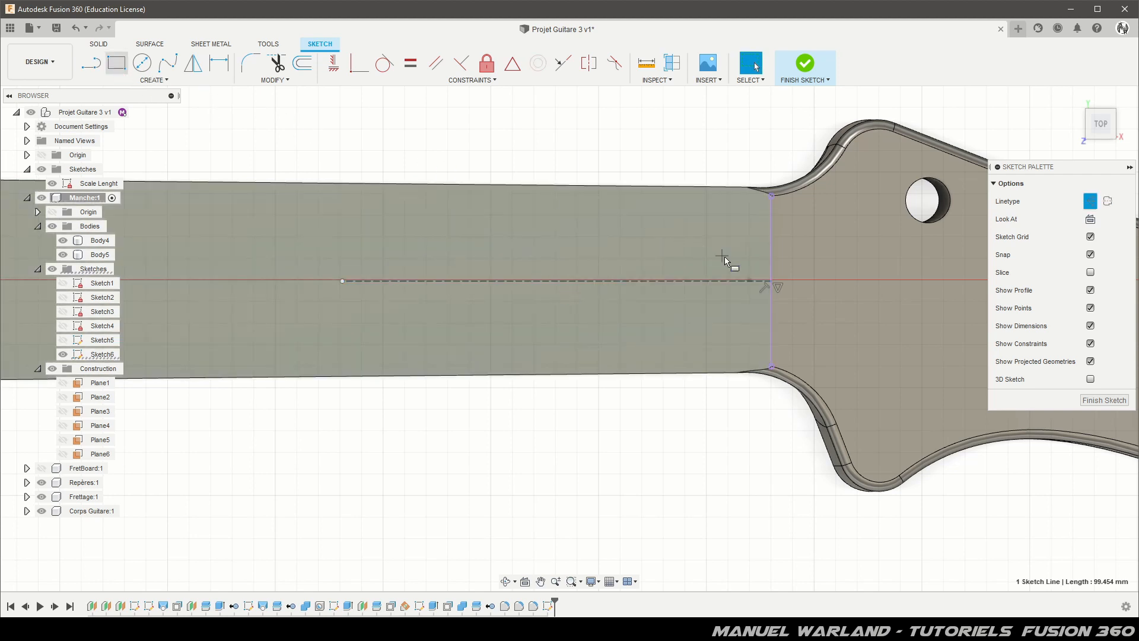
click(771, 271)
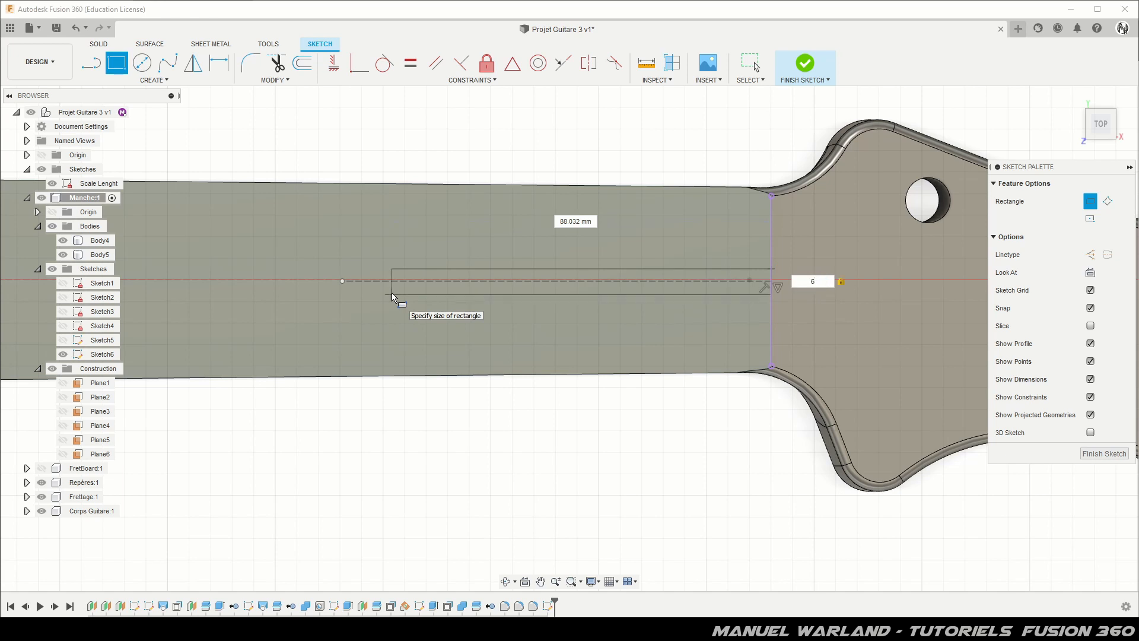
key(Tab)
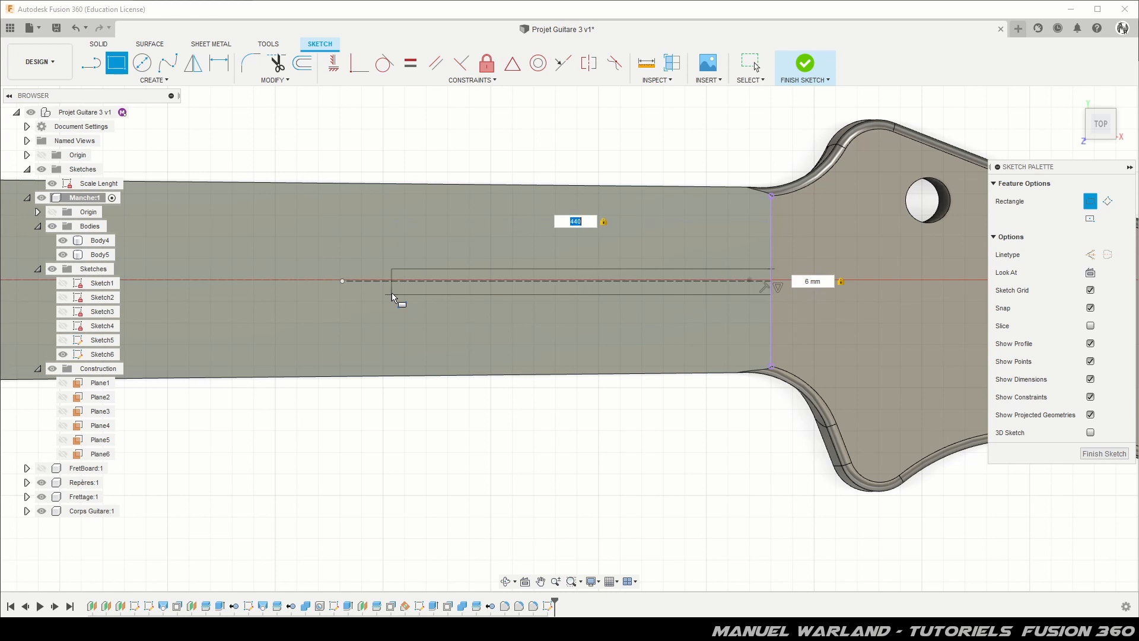
key(Return)
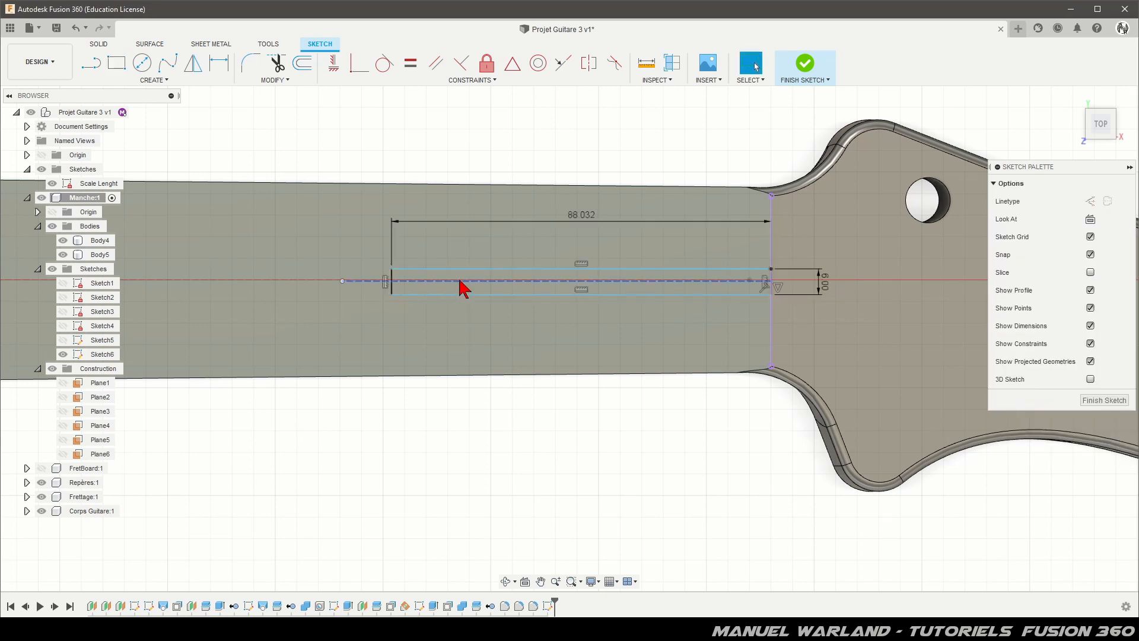
double_click(577, 217)
text(440)
key(Return)
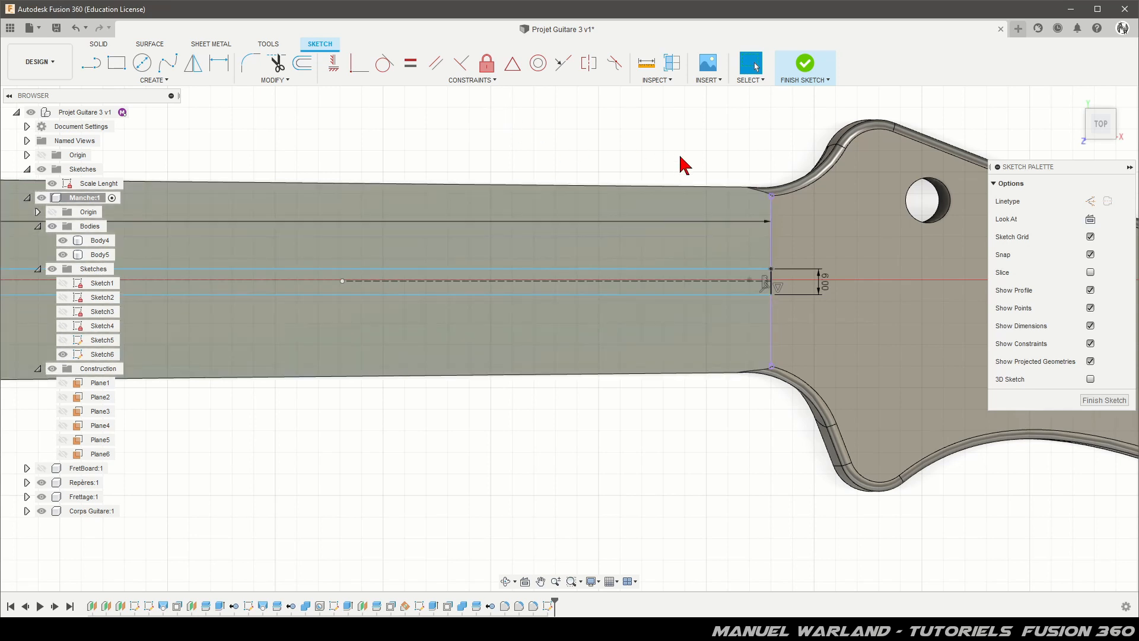
Make the 6 mm wide rectangle's two long sides symmetric about the construction line.
click(590, 64)
click(680, 270)
click(636, 295)
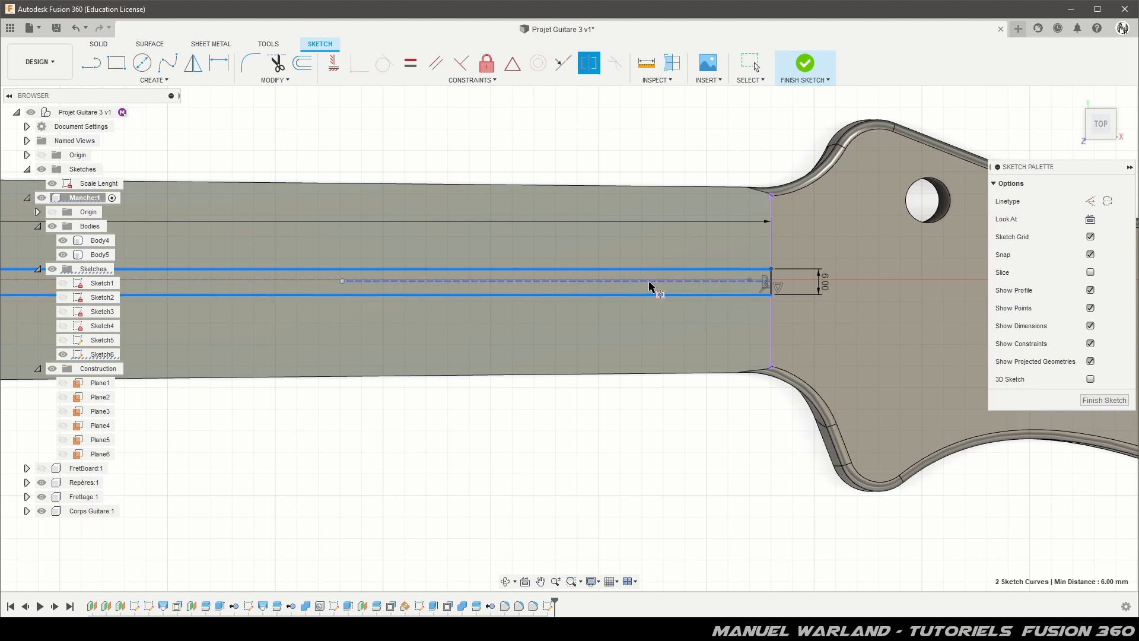
click(650, 284)
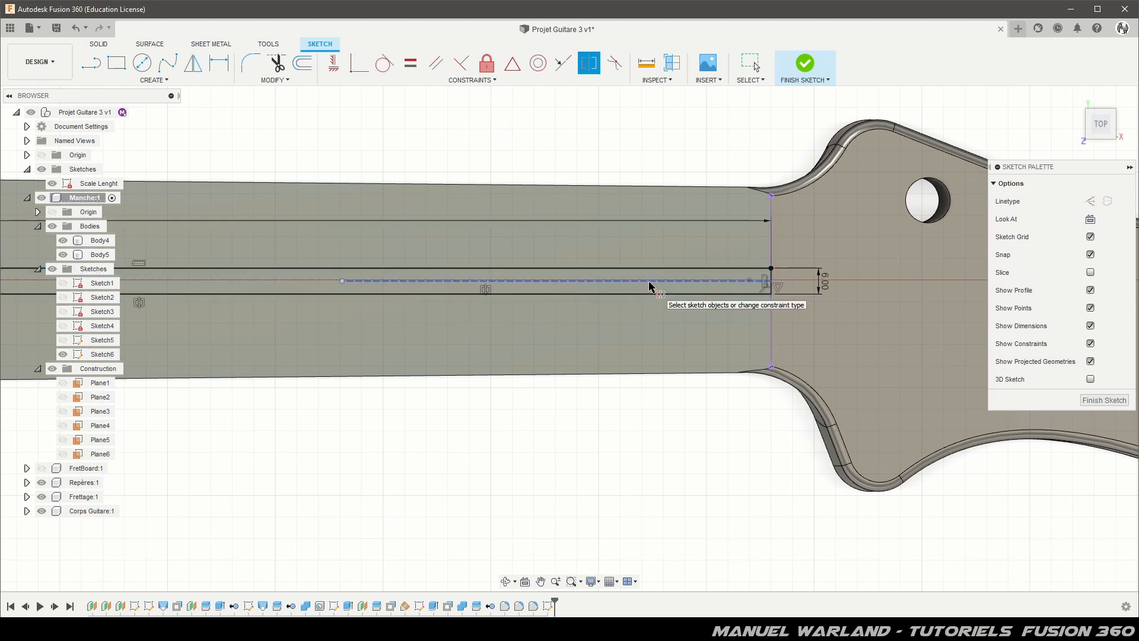
Sketch a second rectangle 8.75 mm wide and 25 mm long over the first one's headstock end, starting on the projected edge.
scroll(789, 264, up, 5)
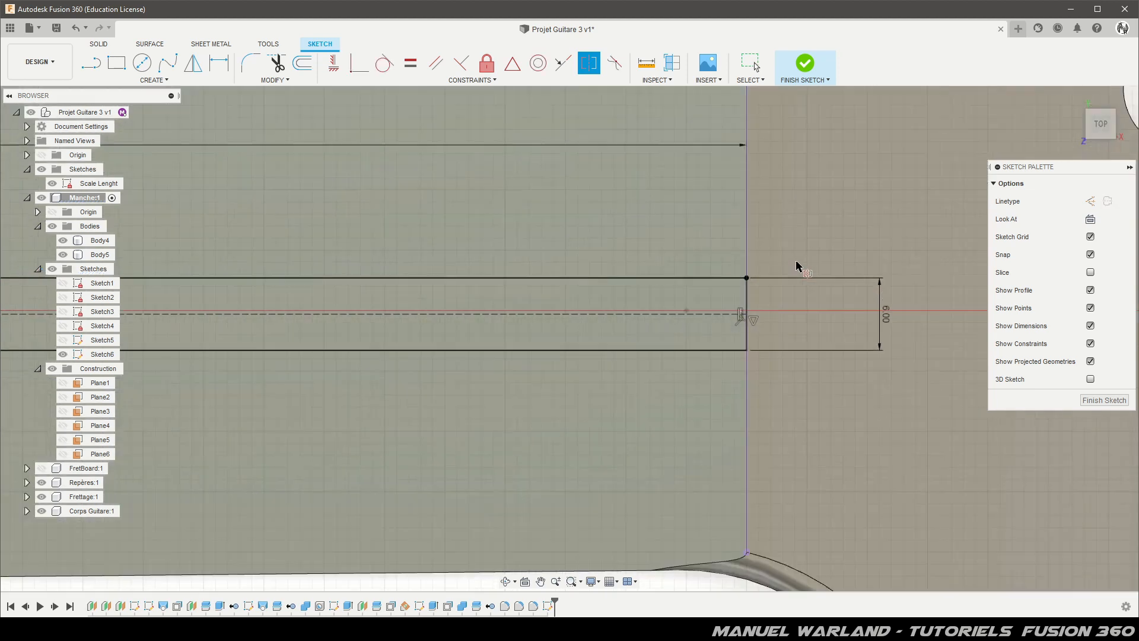
scroll(795, 265, down, 1)
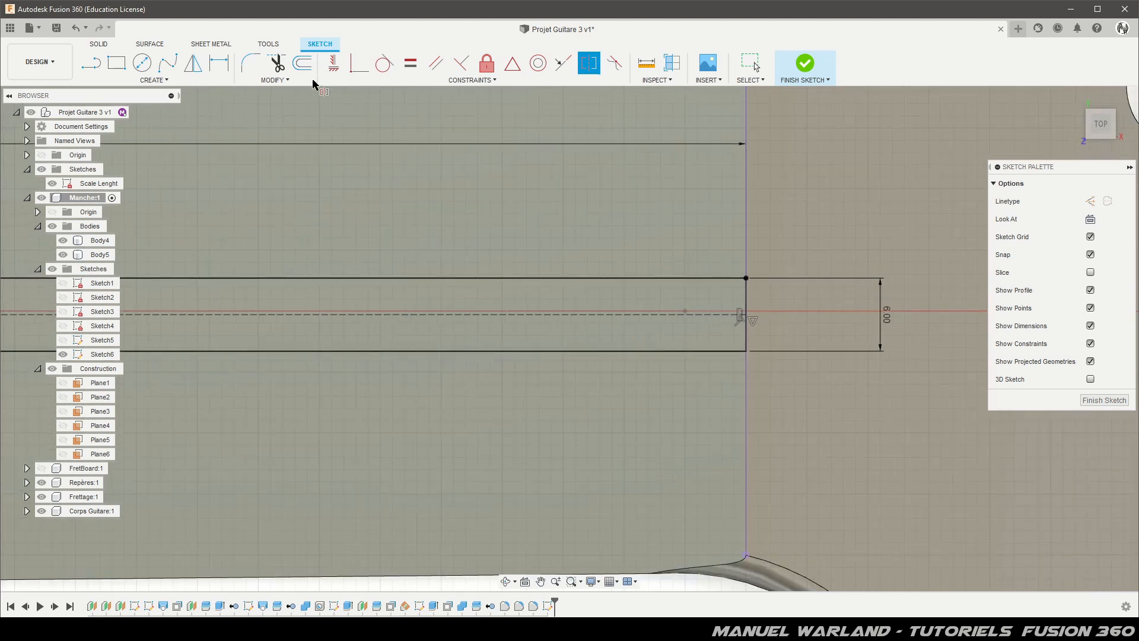
click(116, 62)
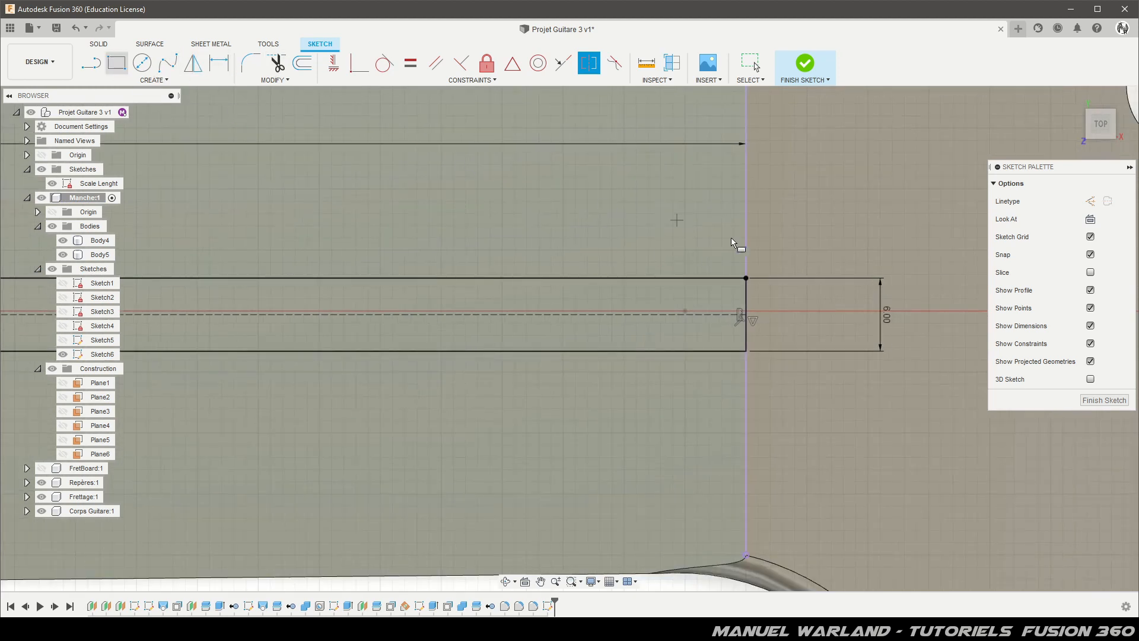
click(746, 266)
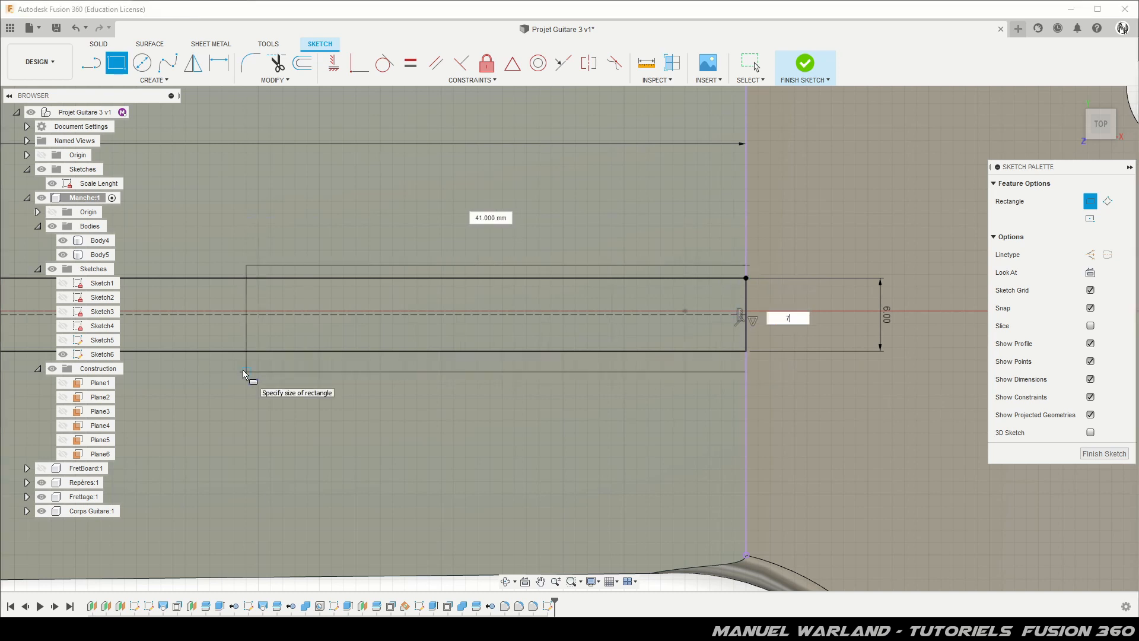
key(Tab)
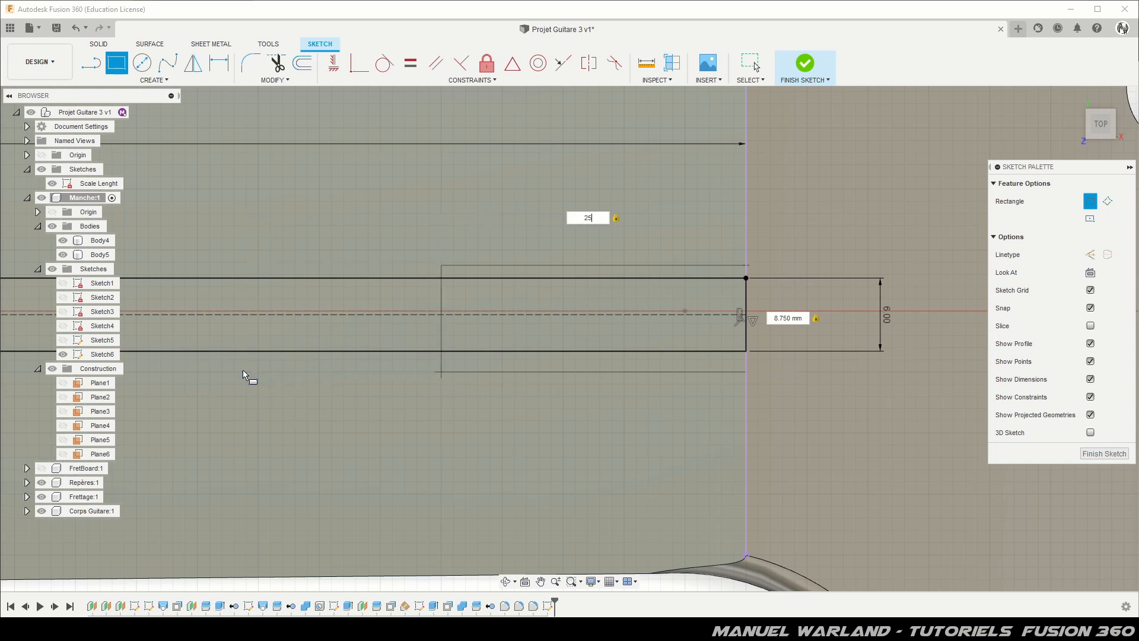
key(Return)
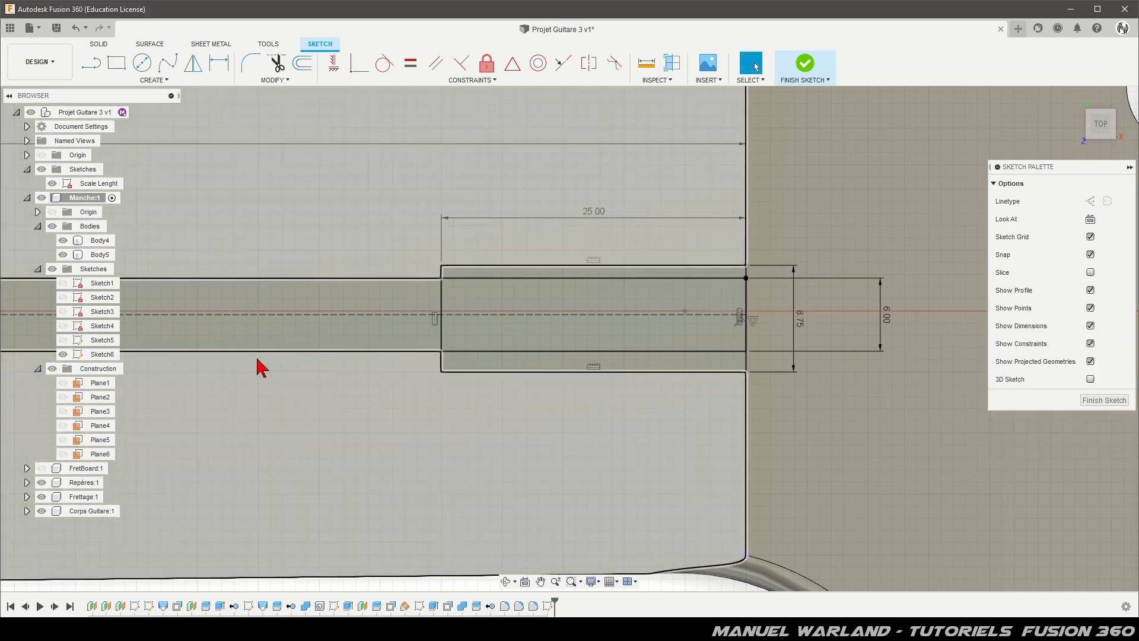
click(308, 373)
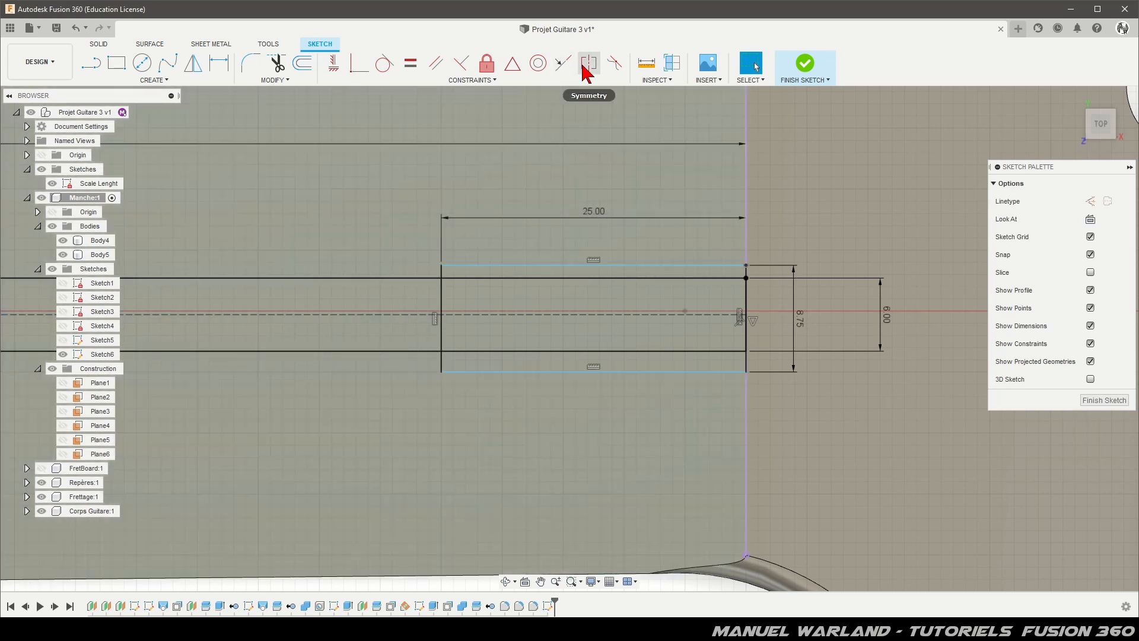
Make the 25 mm long rectangle's two long sides symmetric about the construction line.
click(584, 70)
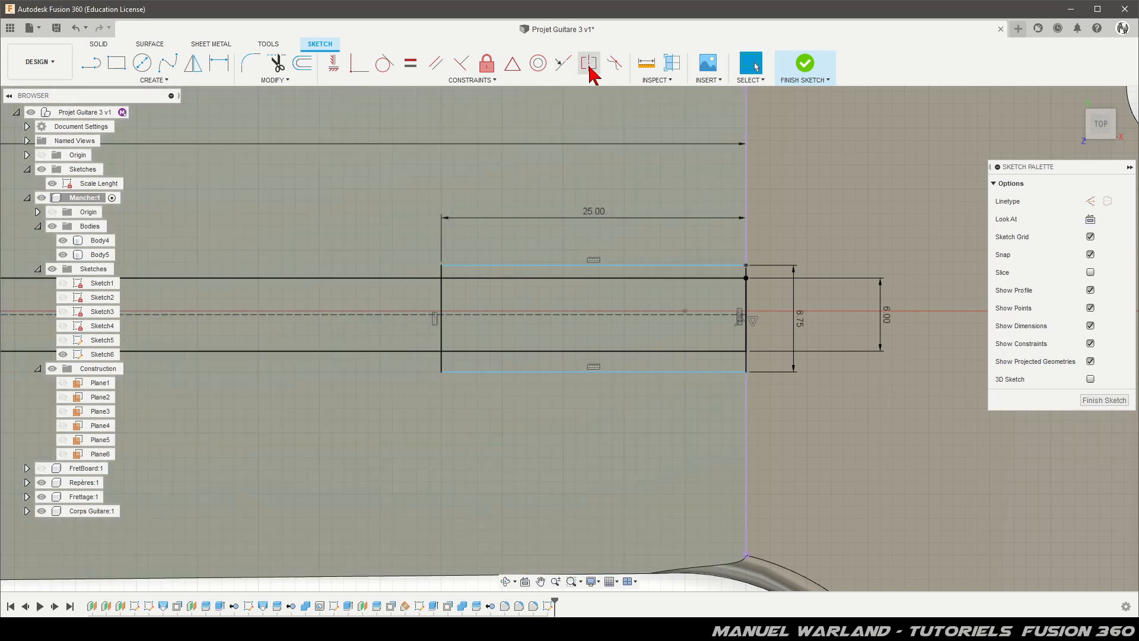
click(637, 266)
shift+click(624, 372)
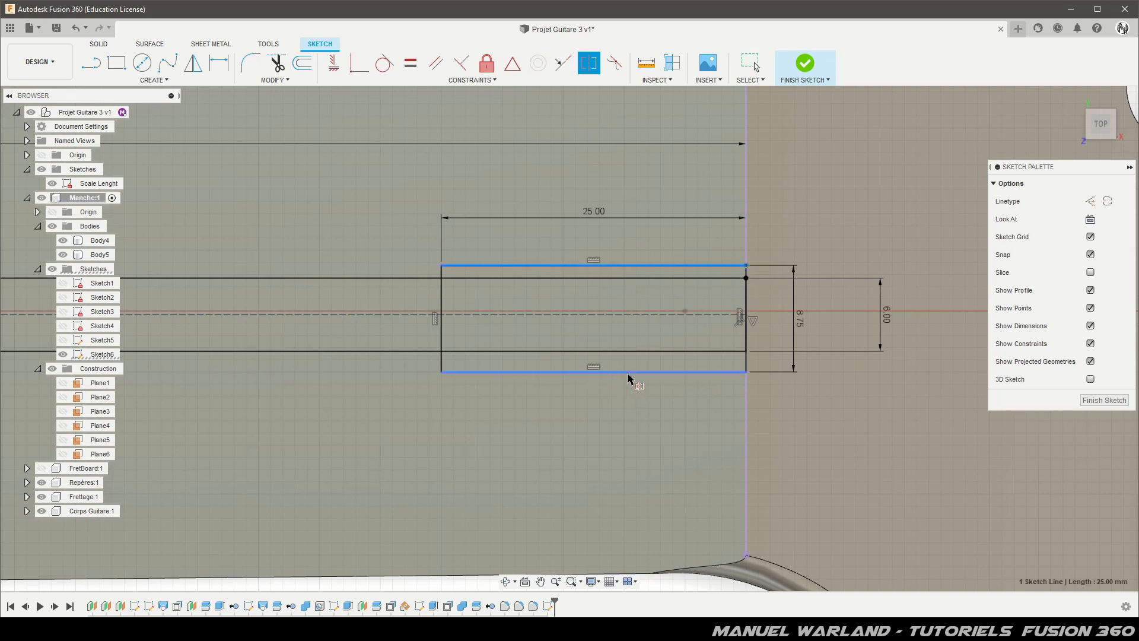
click(634, 319)
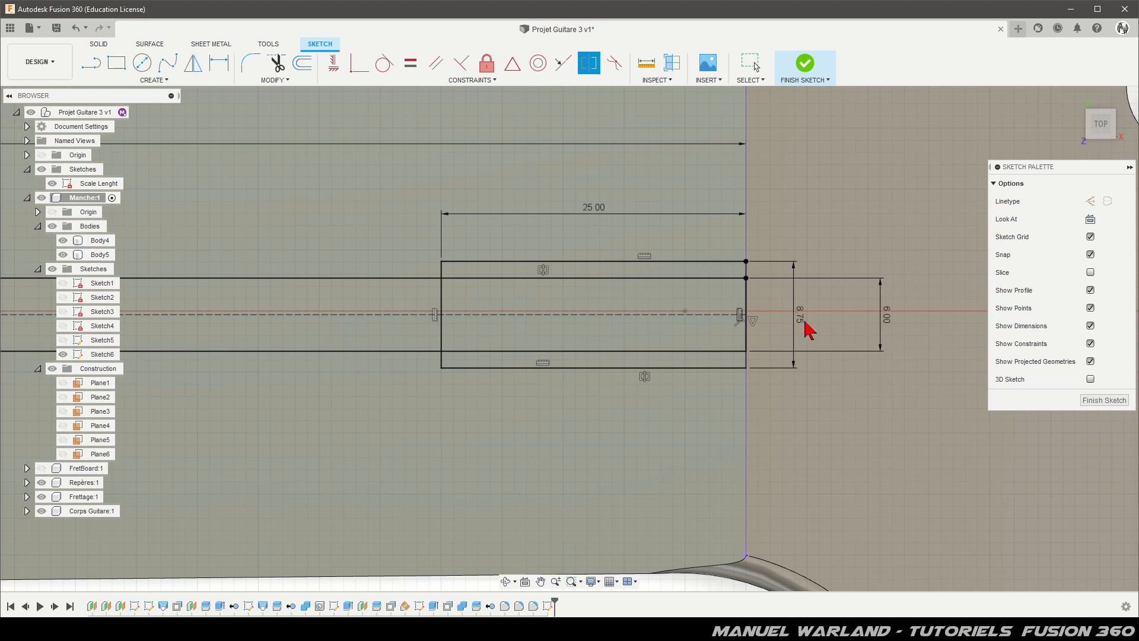
key(Escape)
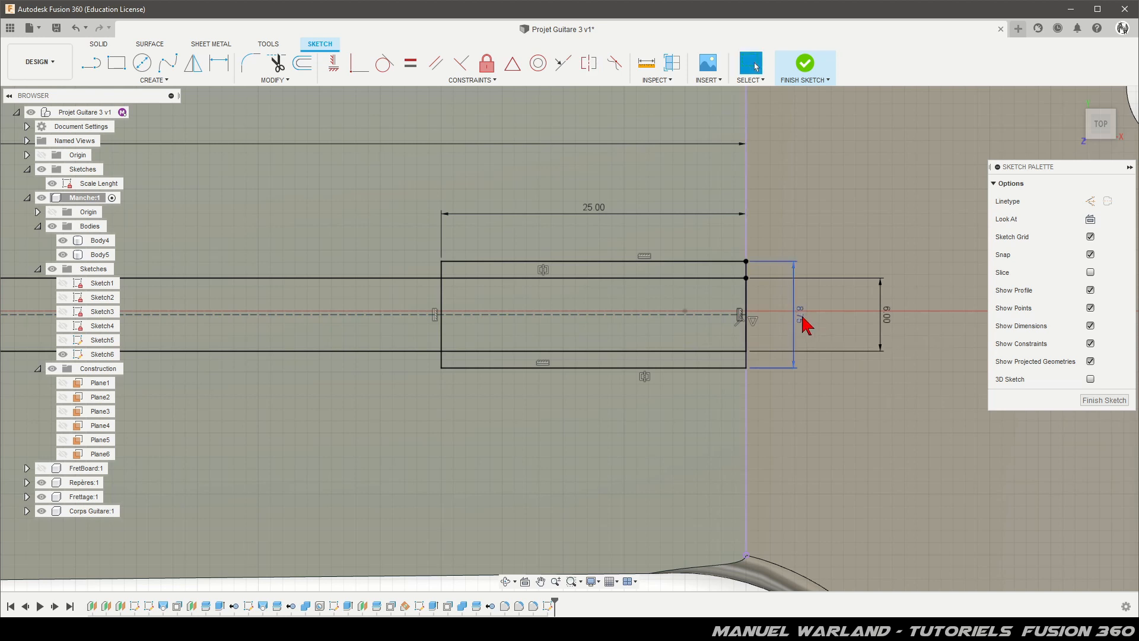
Move the 25 mm long rectangle's width dimension farther out and set it to 7 mm.
drag(831, 330, 919, 339)
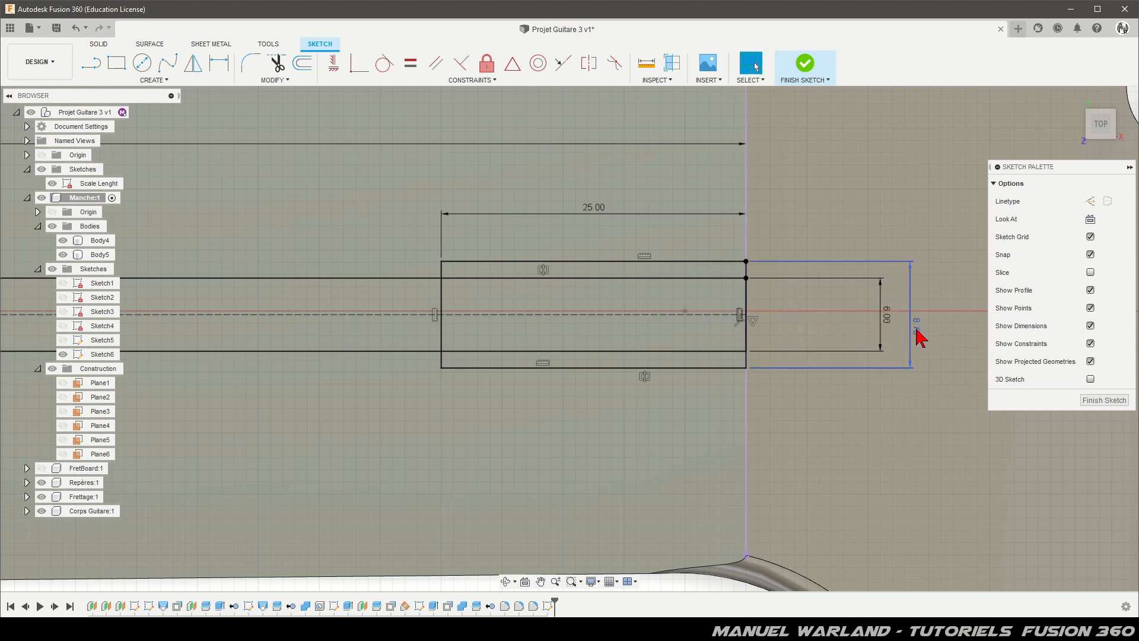
double_click(919, 338)
text(7)
key(Return)
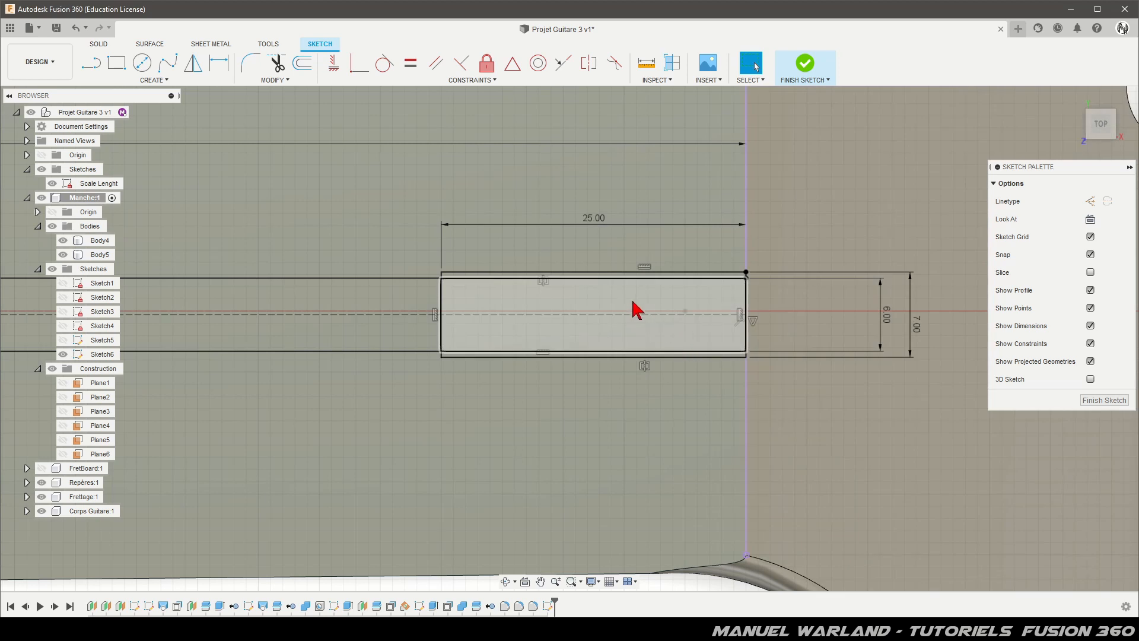
Trim the 6 mm wide rectangle's two long sides where they run inside the 25 mm long rectangle.
key(t)
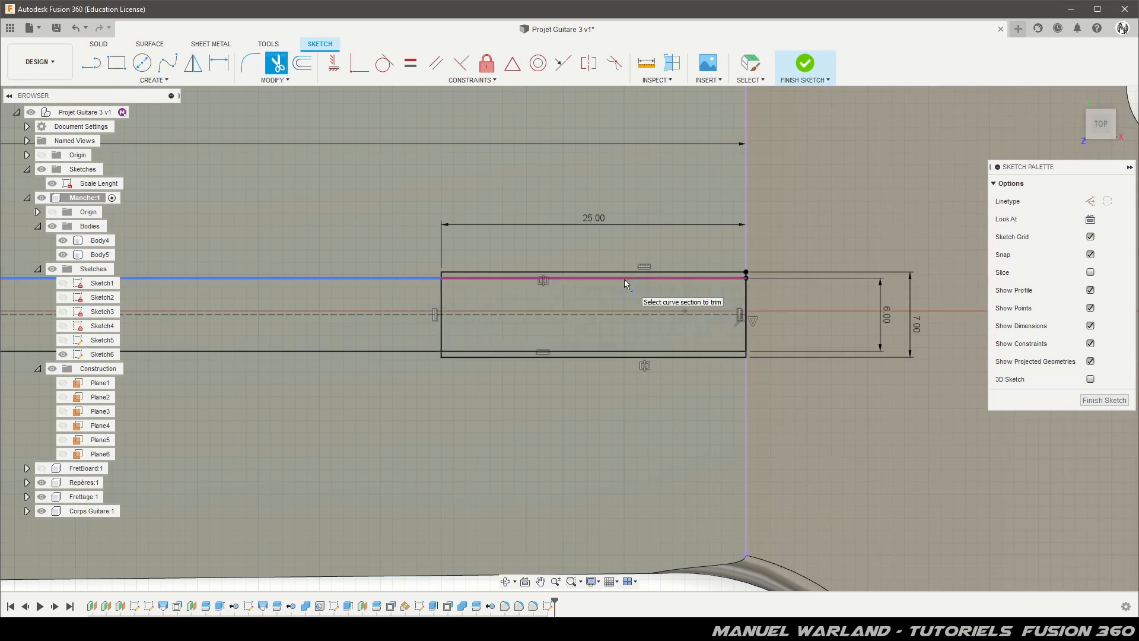
click(624, 279)
click(572, 351)
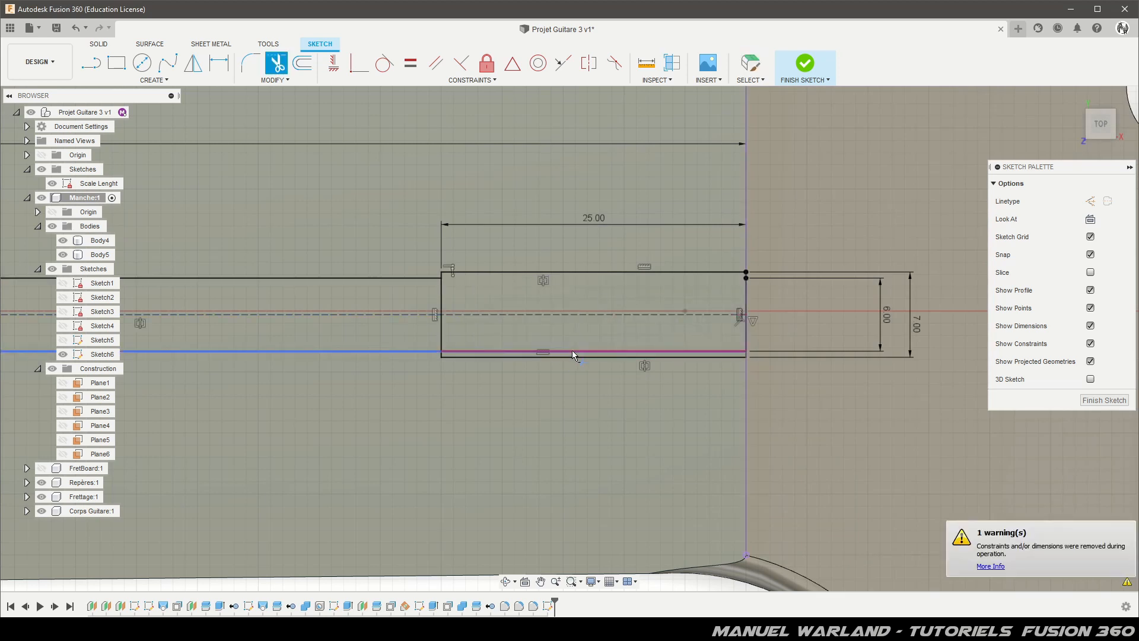
Close the channel's far end near the hexagonal holes with a semicircular center point arc centred on the end line's midpoint.
scroll(641, 291, down, 1)
scroll(658, 280, down, 5)
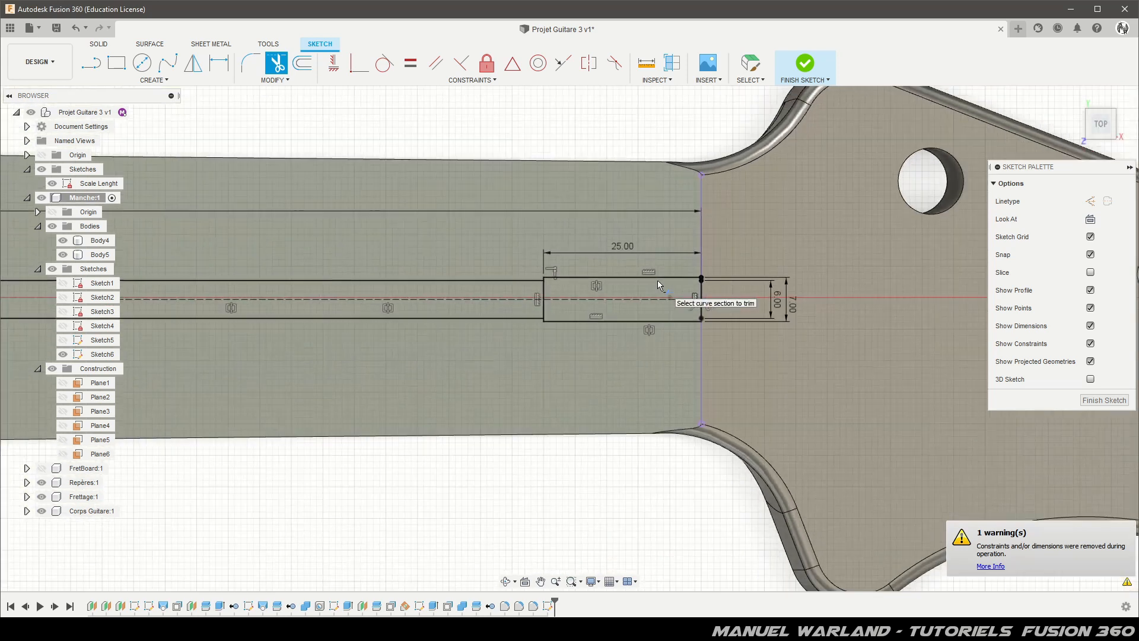
scroll(813, 313, down, 1)
scroll(816, 337, down, 3)
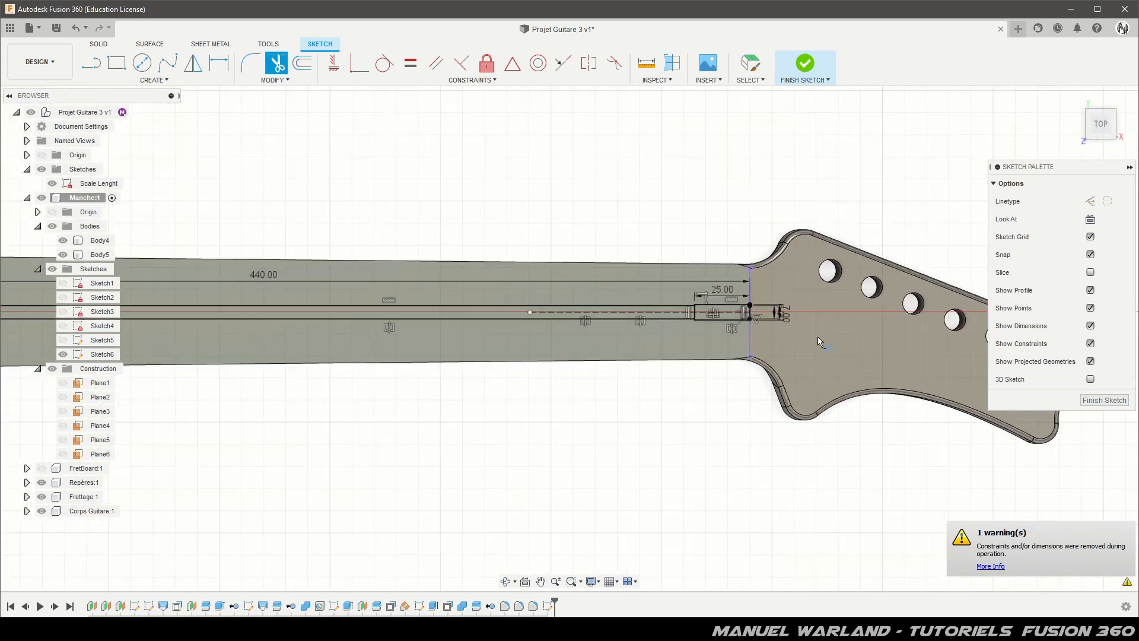
scroll(699, 332, down, 2)
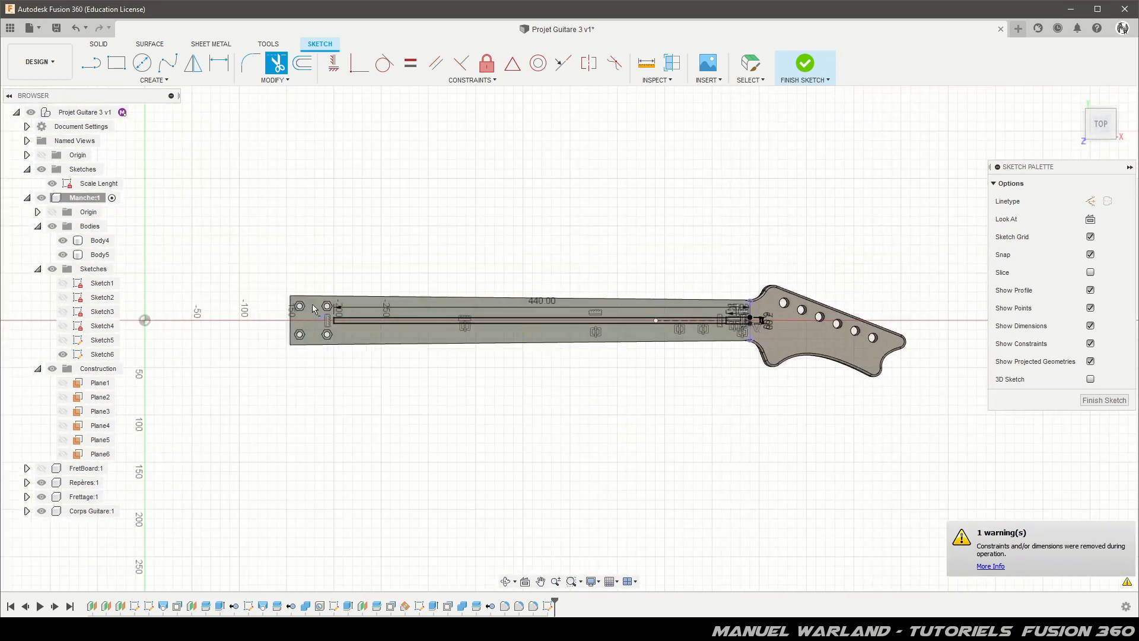
scroll(344, 330, up, 10)
scroll(343, 329, up, 1)
key(Escape)
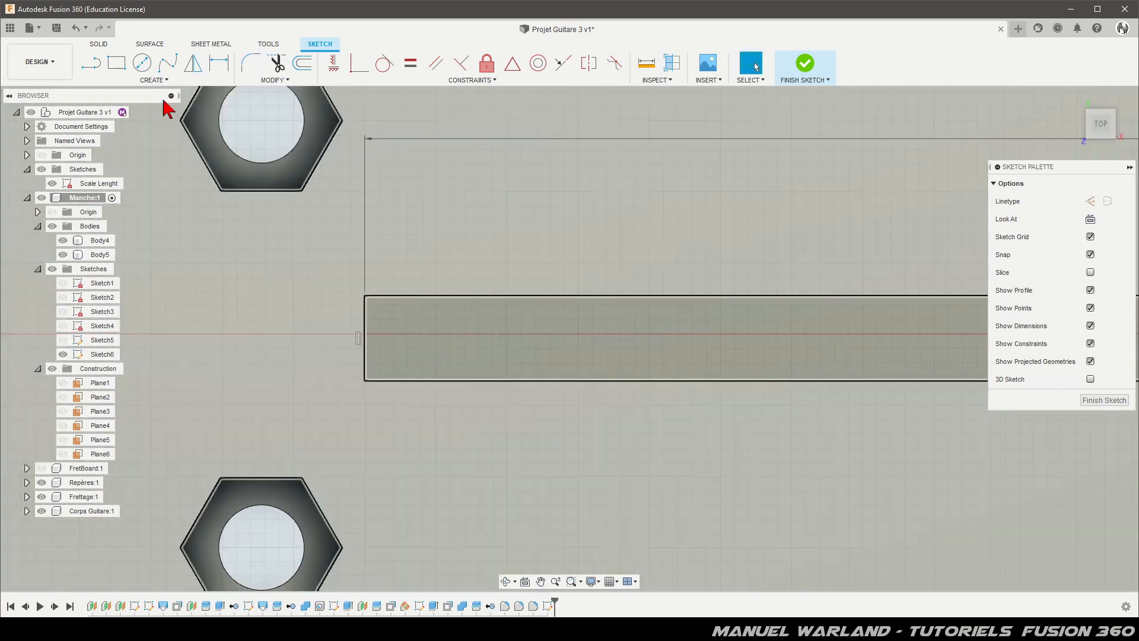
click(151, 82)
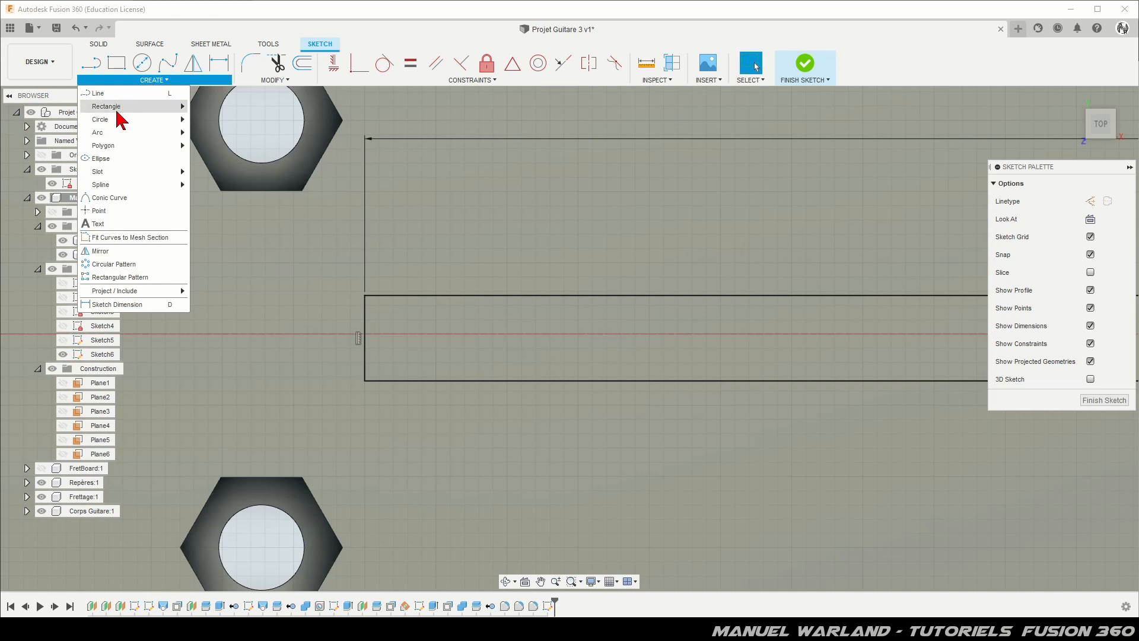
mouse_move(113, 118)
mouse_move(153, 133)
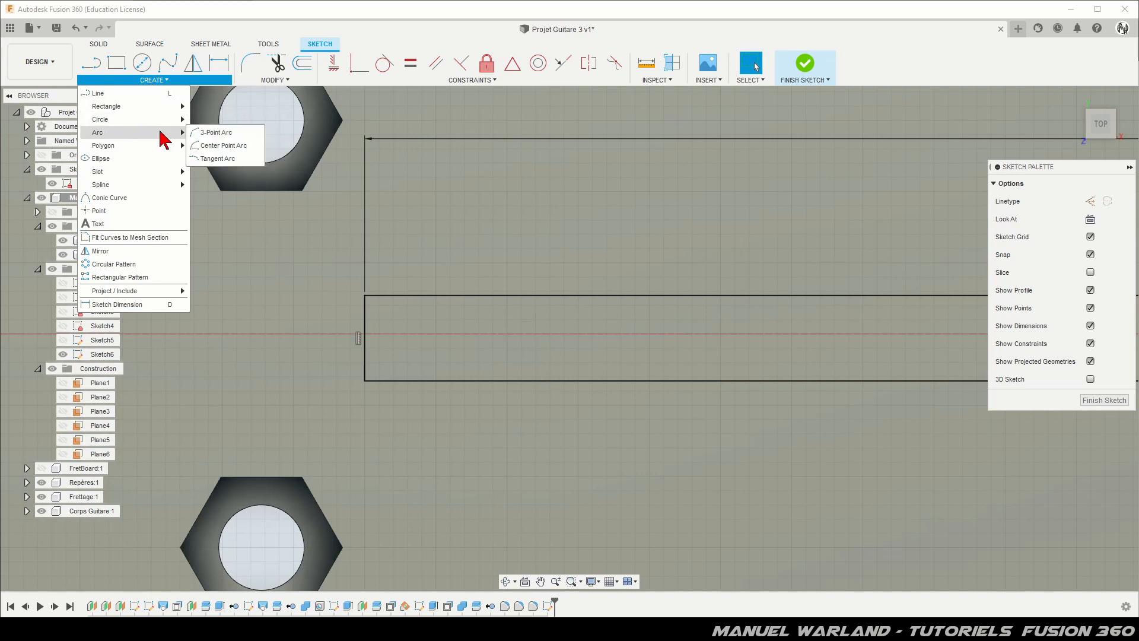
click(212, 147)
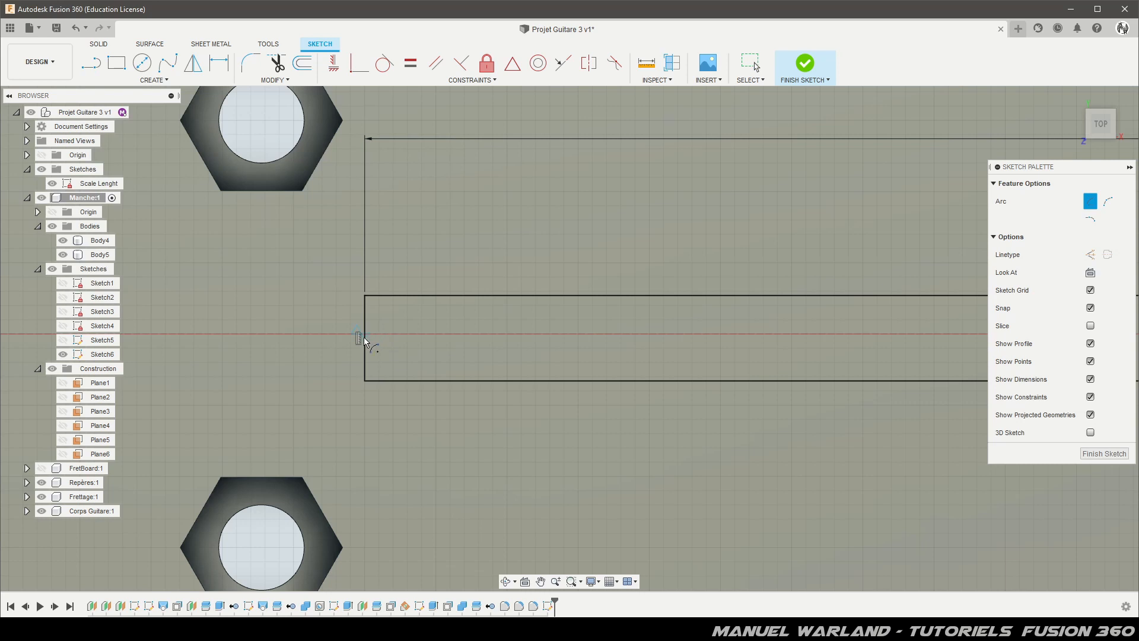
click(367, 382)
click(366, 297)
key(Escape)
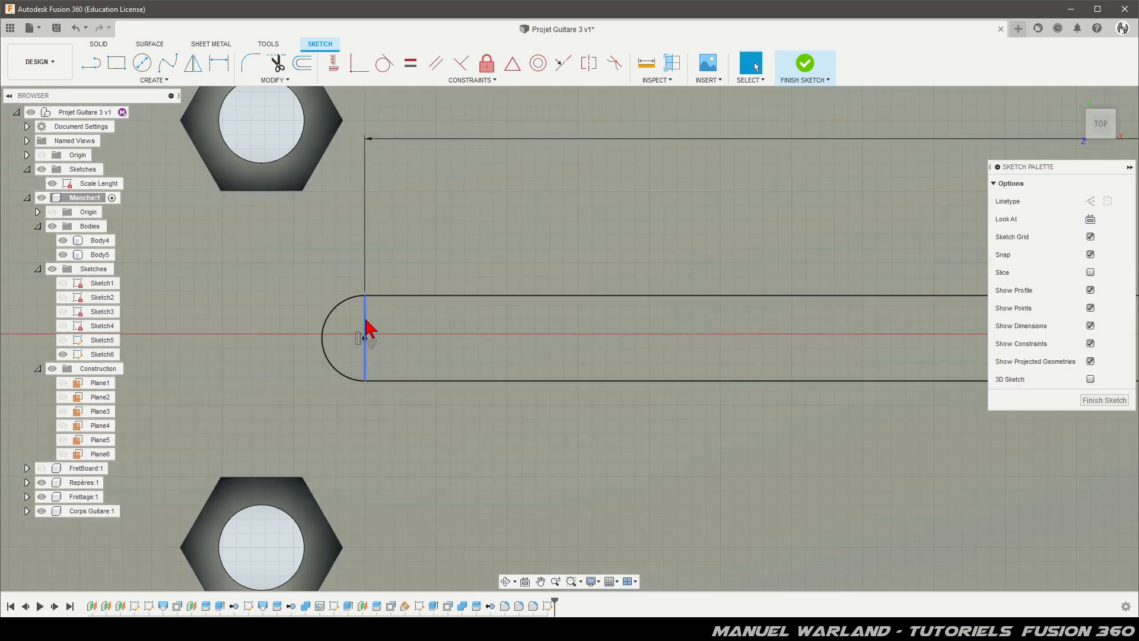
Convert the straight end line inside the rounded channel end to construction geometry and finish the sketch.
click(366, 328)
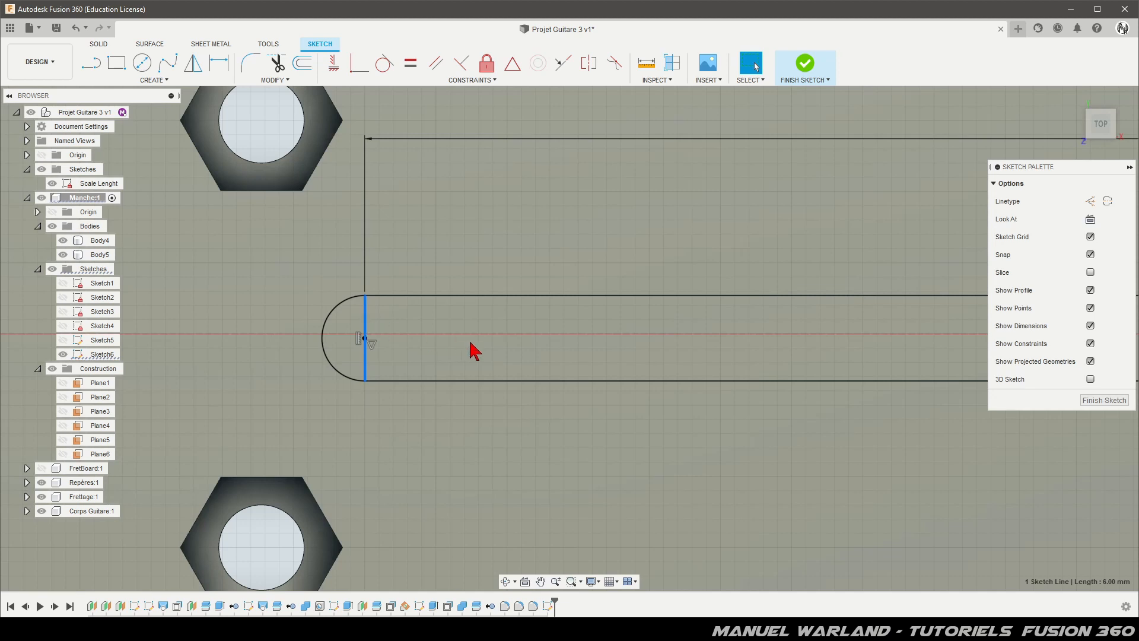
key(x)
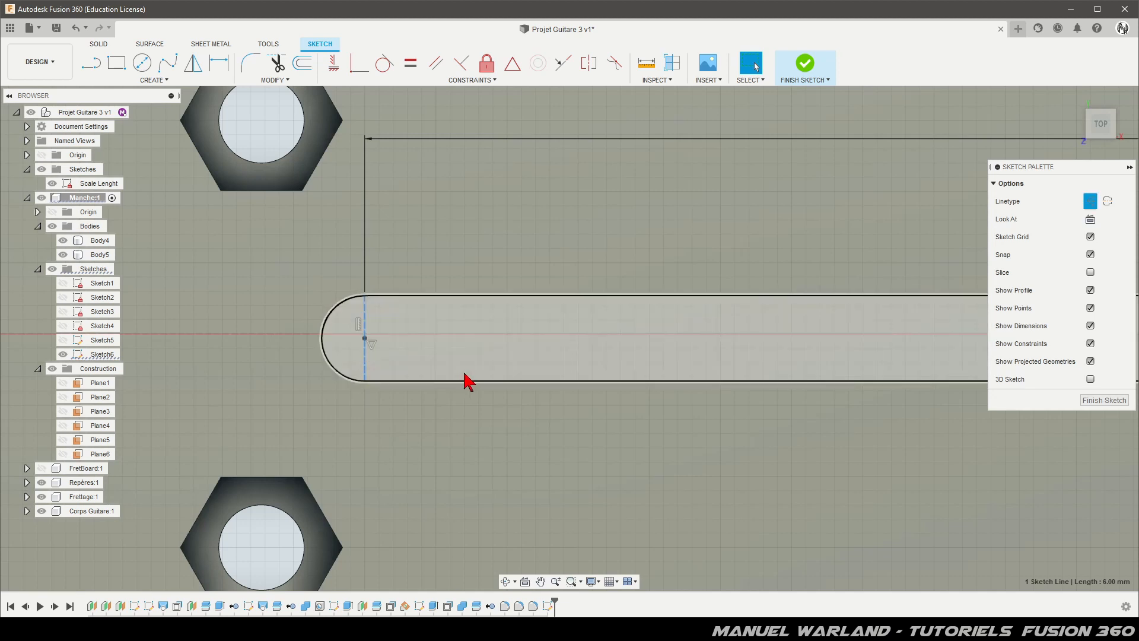
click(448, 361)
scroll(358, 301, down, 5)
scroll(358, 300, down, 2)
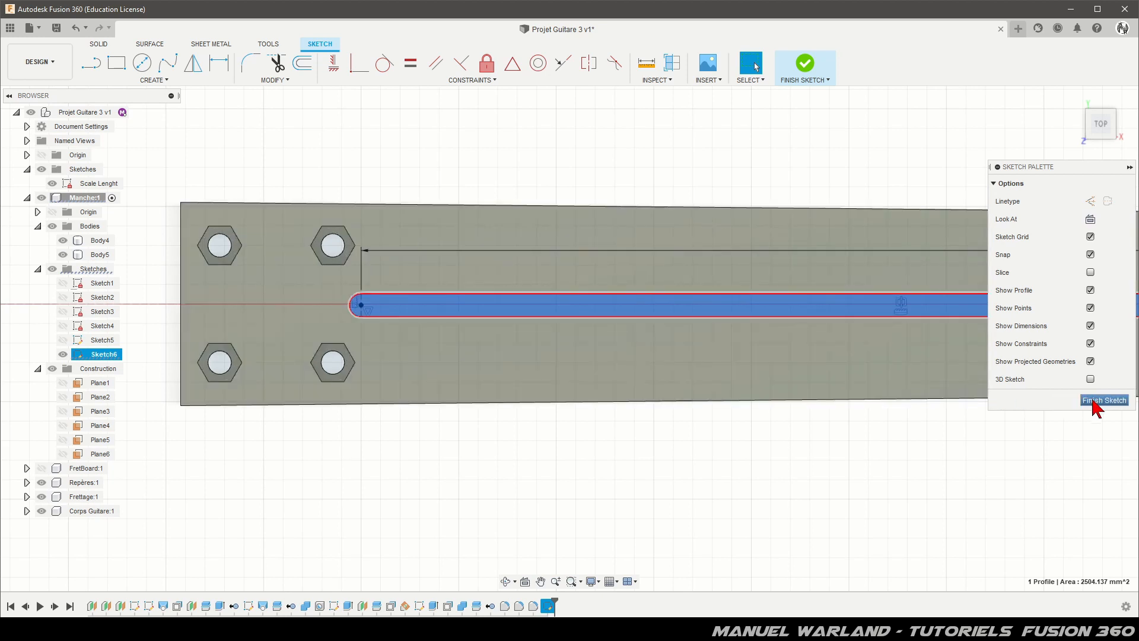
click(1094, 403)
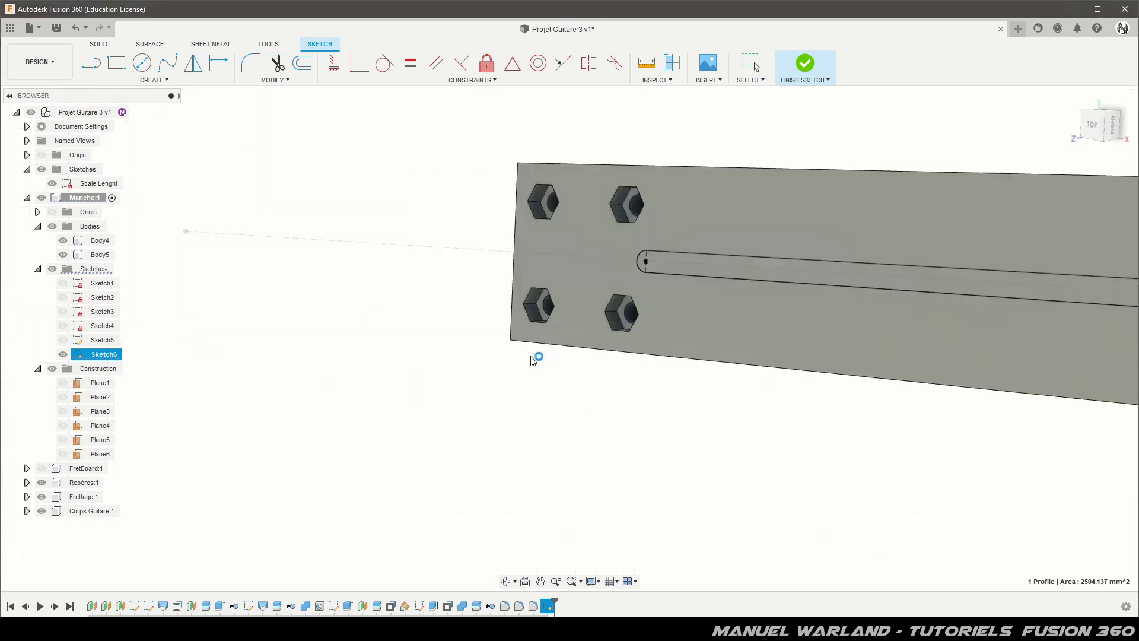
Extrude the long rounded channel profile by -9.5 mm as a cut into the neck.
shift+middle_drag(575, 406, 630, 419)
scroll(872, 224, up, 4)
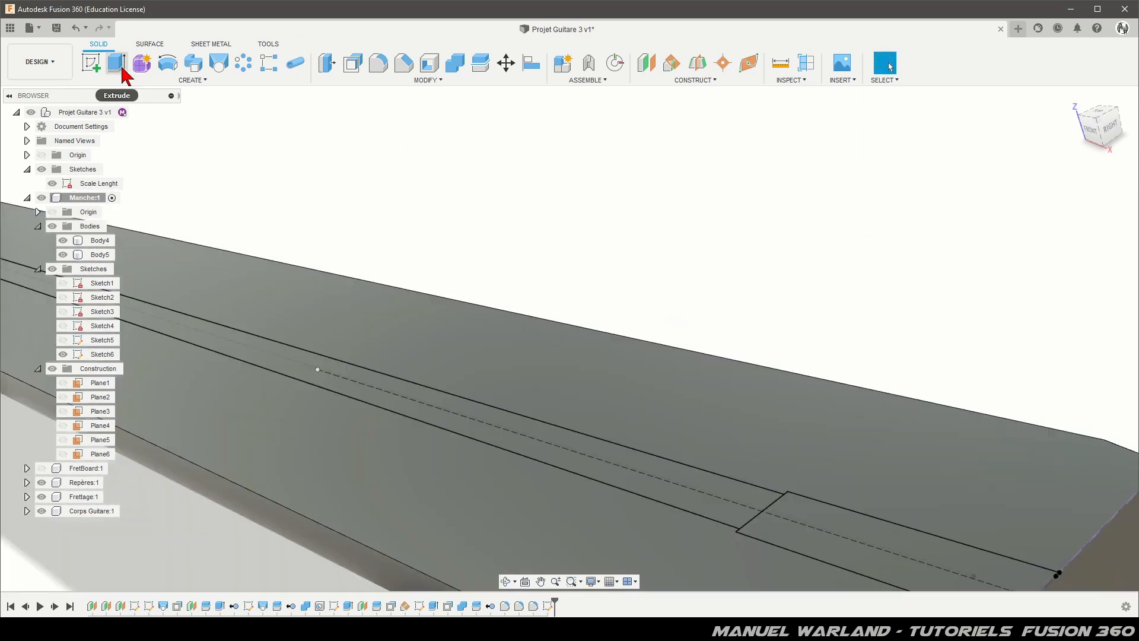
key(e)
click(641, 475)
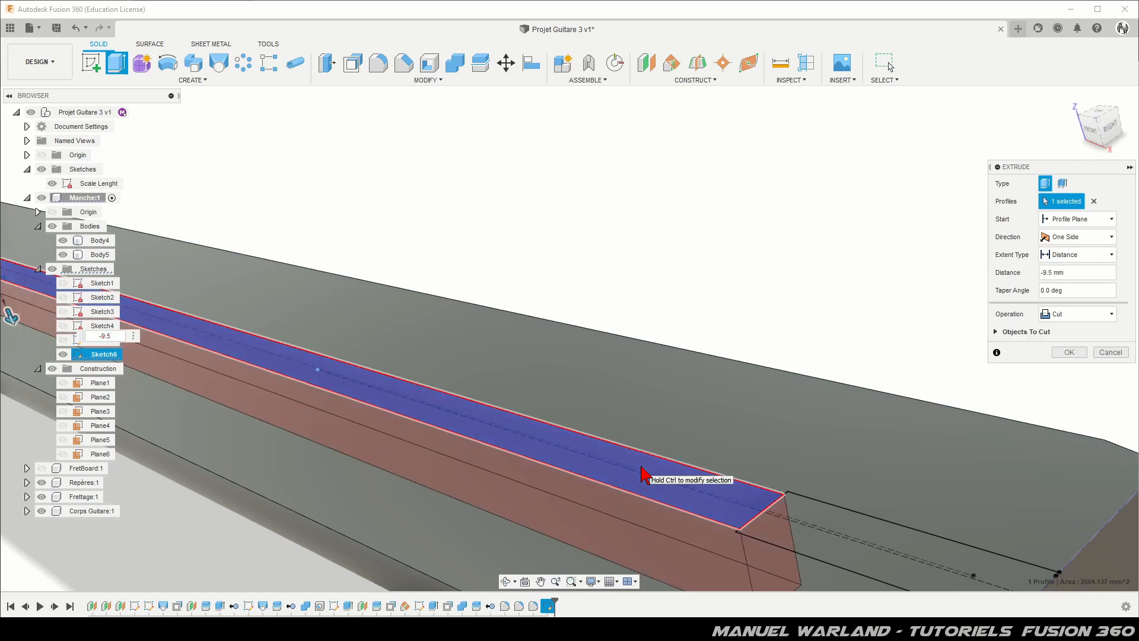
key(Return)
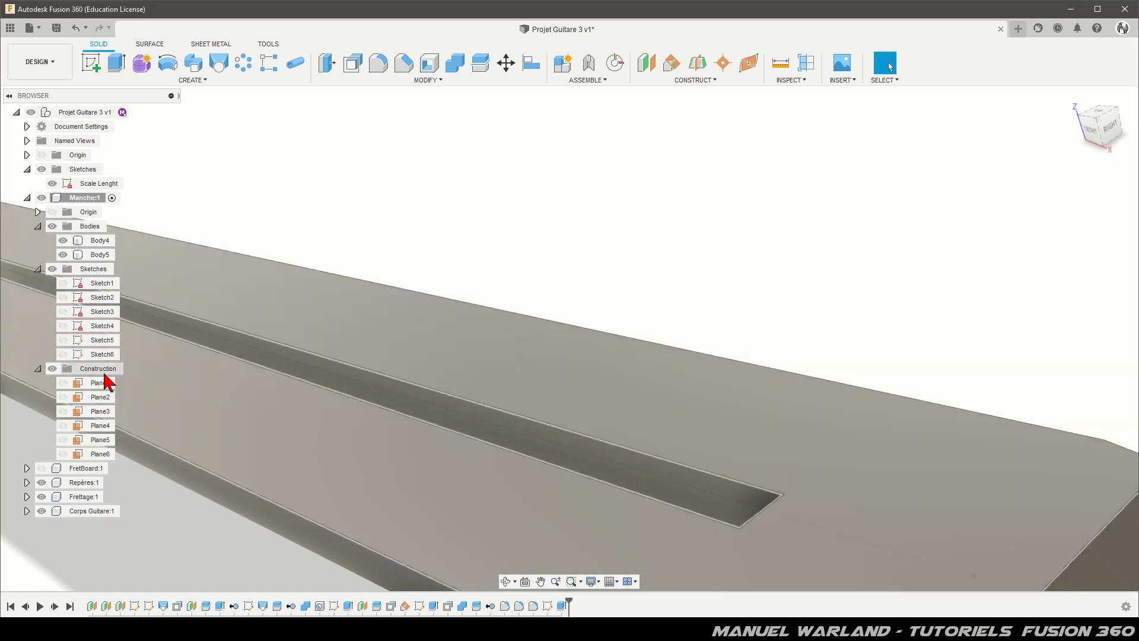
Extrude the 7 mm by 25 mm rectangle by -7 mm into the neck, showing the channel sketch only while needed.
click(63, 355)
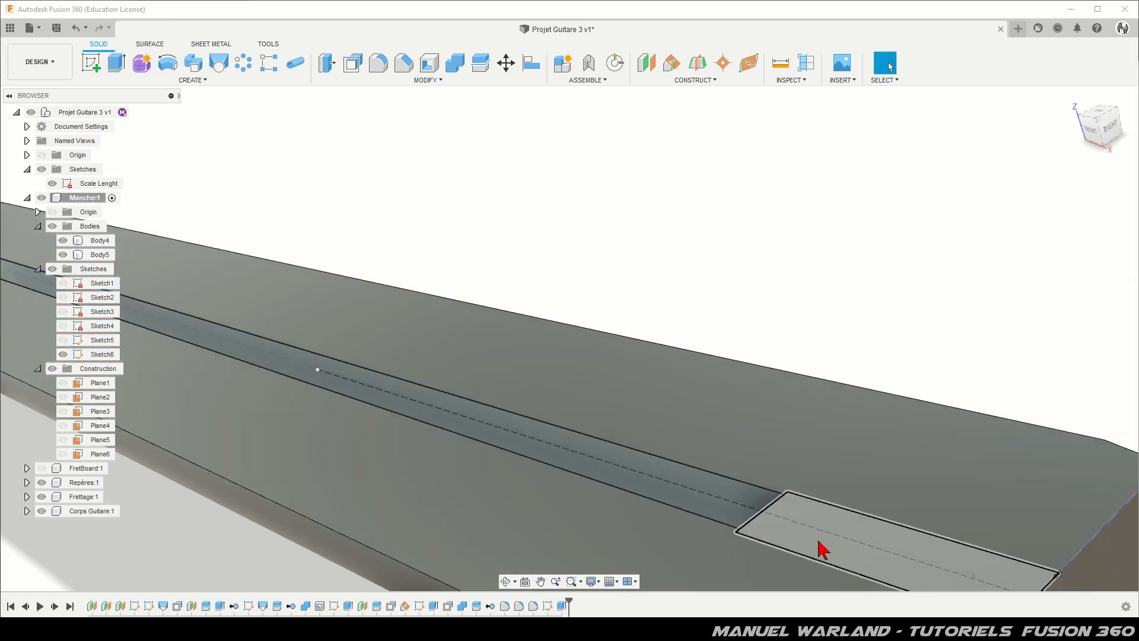
click(820, 549)
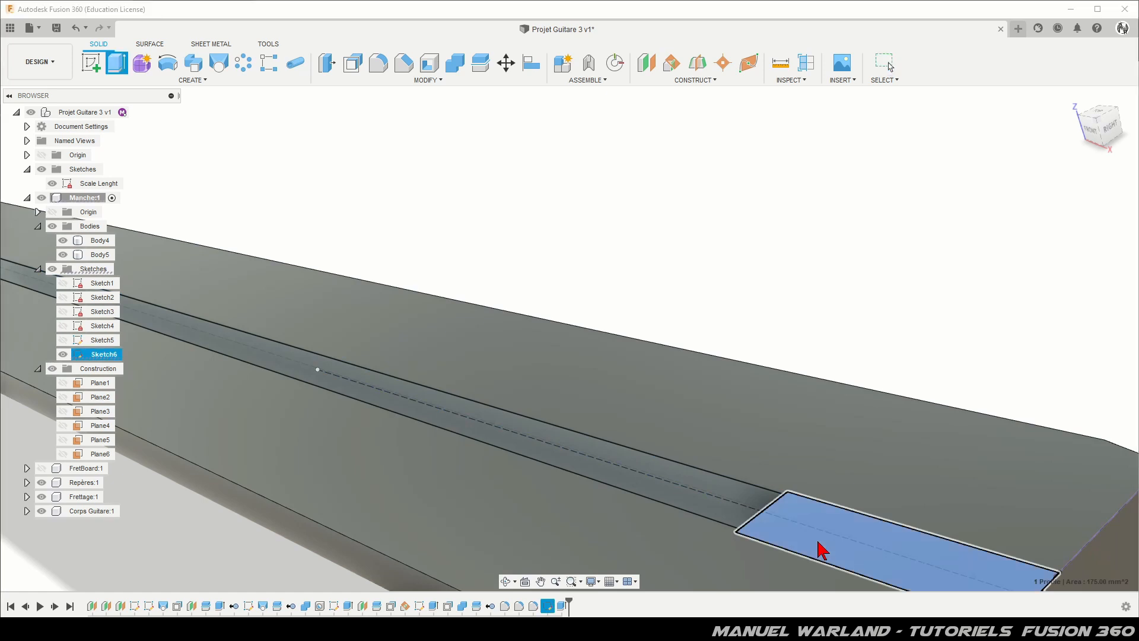
key(e)
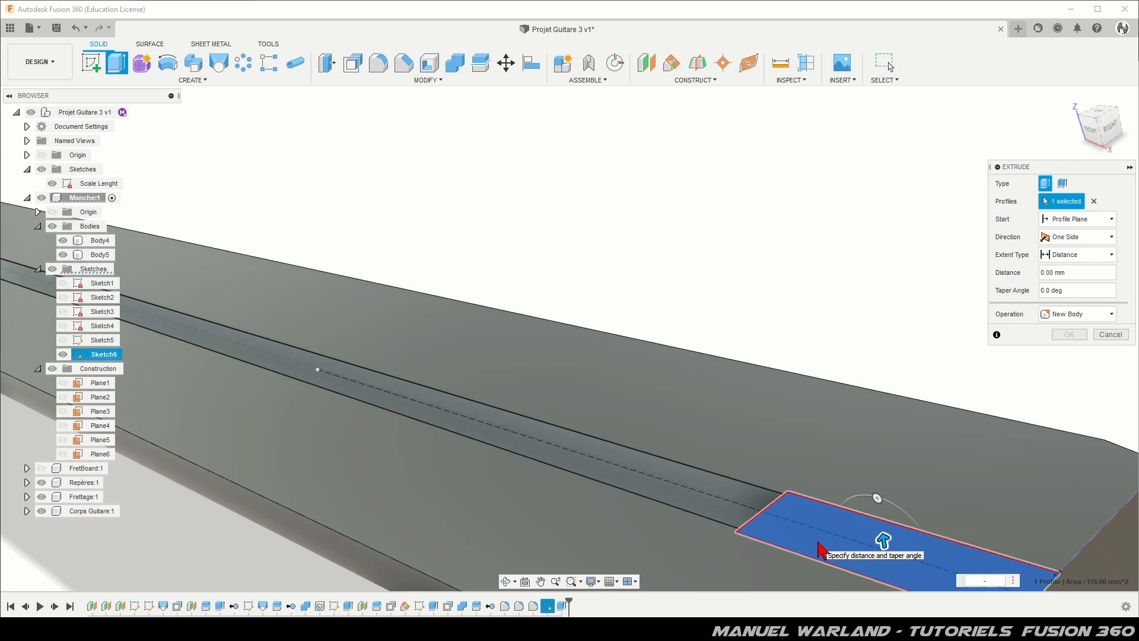
text(-7)
key(Return)
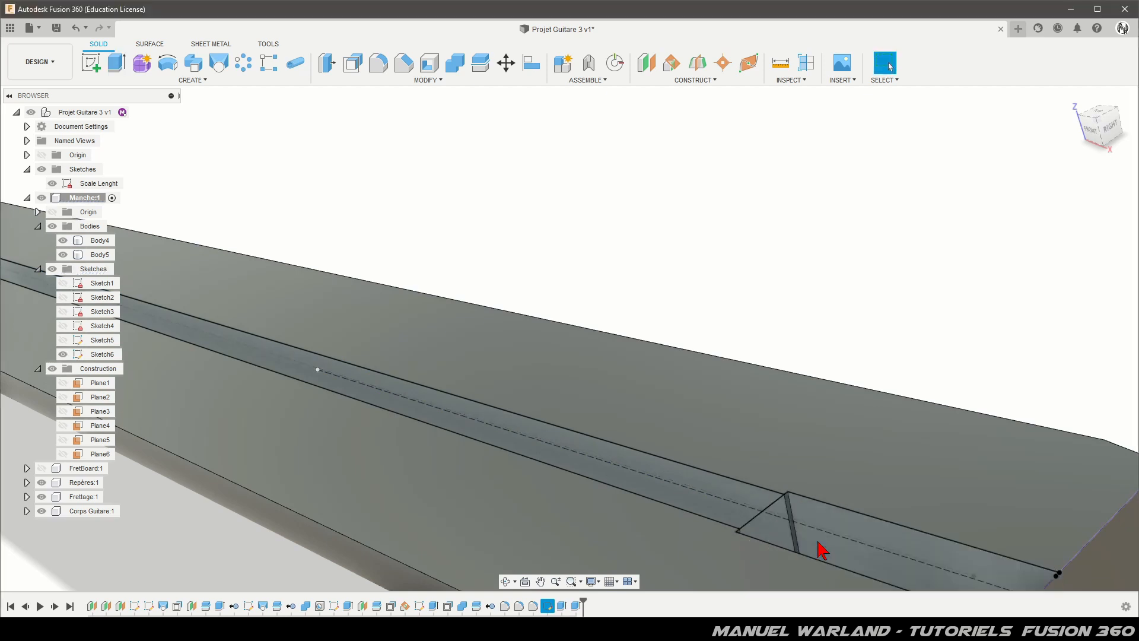
click(63, 355)
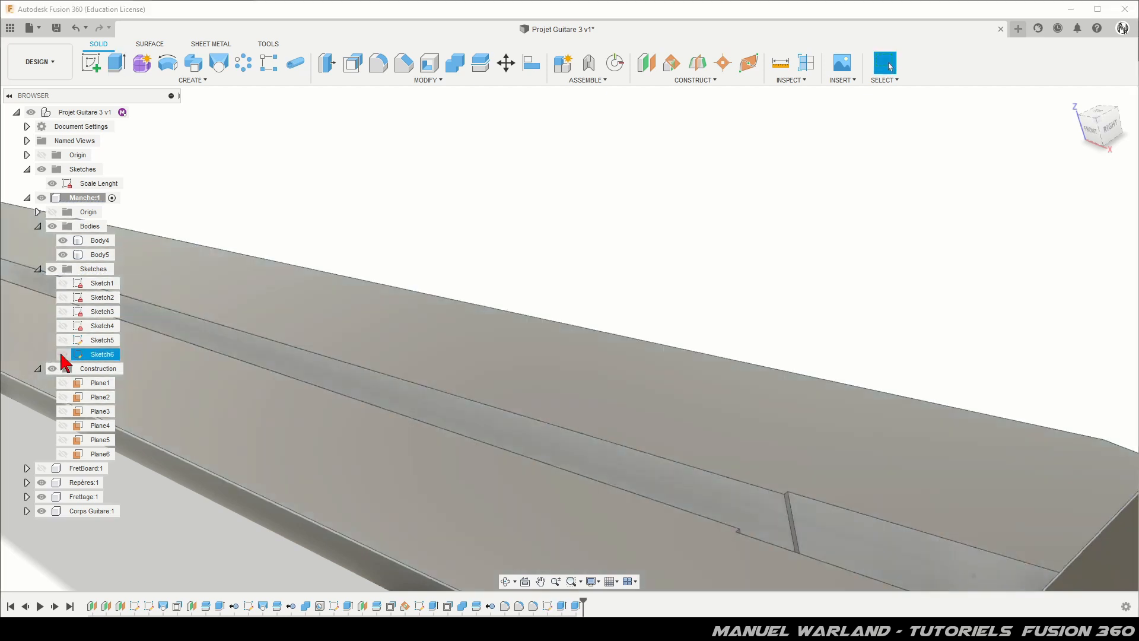
Start a sketch on the end face of the 7 mm wide pocket at the headstock and turn on Slice.
shift+middle_drag(607, 457, 638, 427)
scroll(536, 279, down, 5)
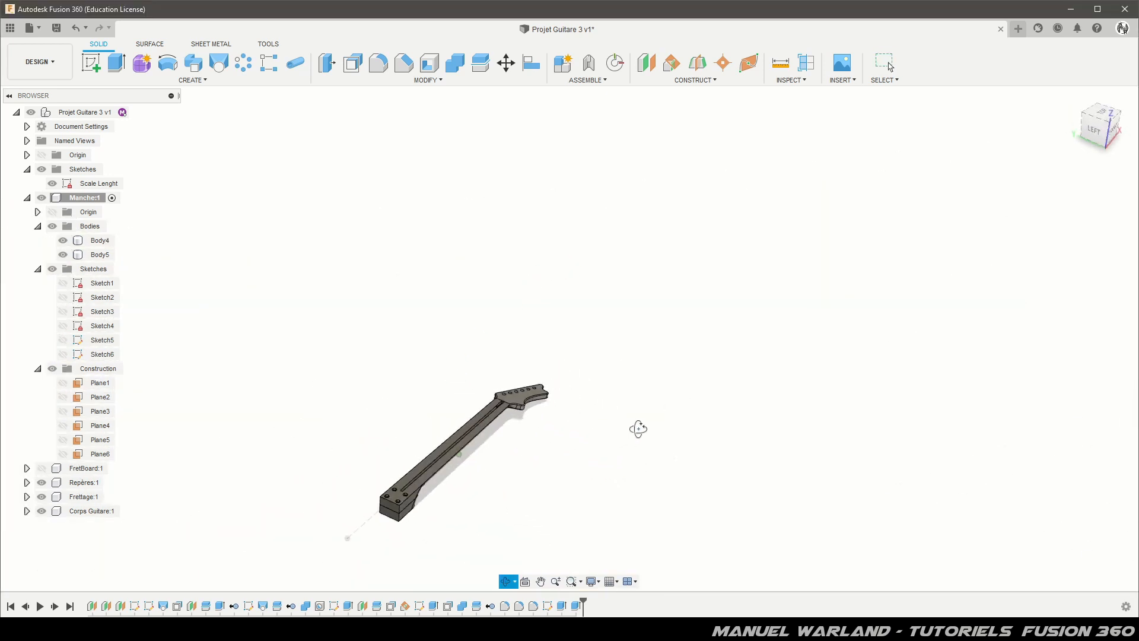
scroll(508, 398, up, 10)
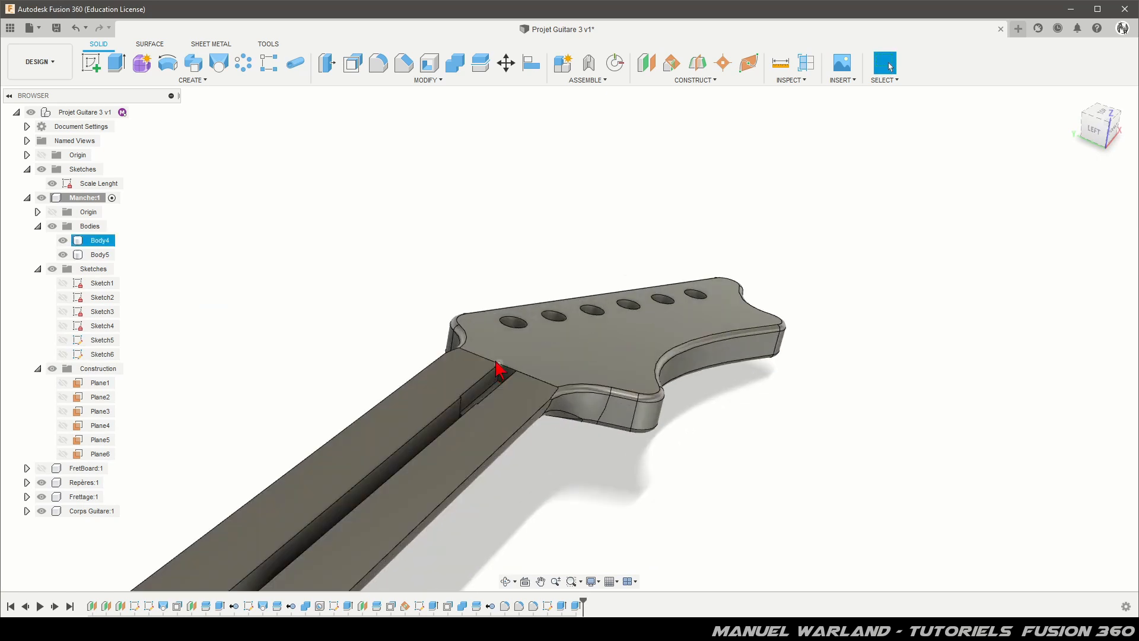
scroll(504, 381, up, 5)
scroll(503, 378, down, 5)
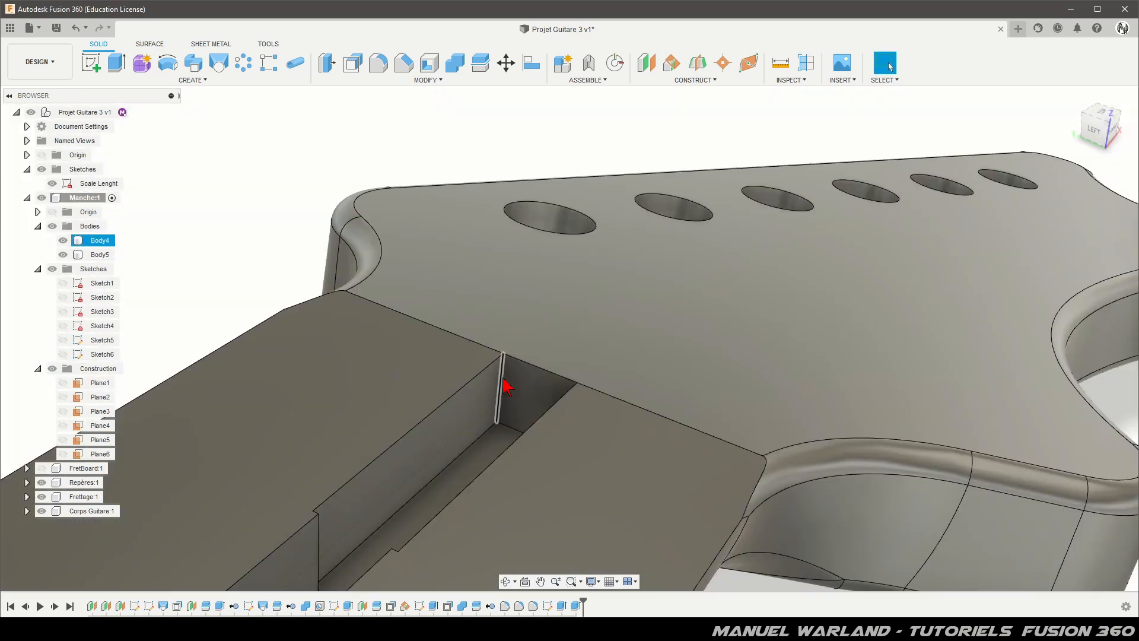
click(540, 388)
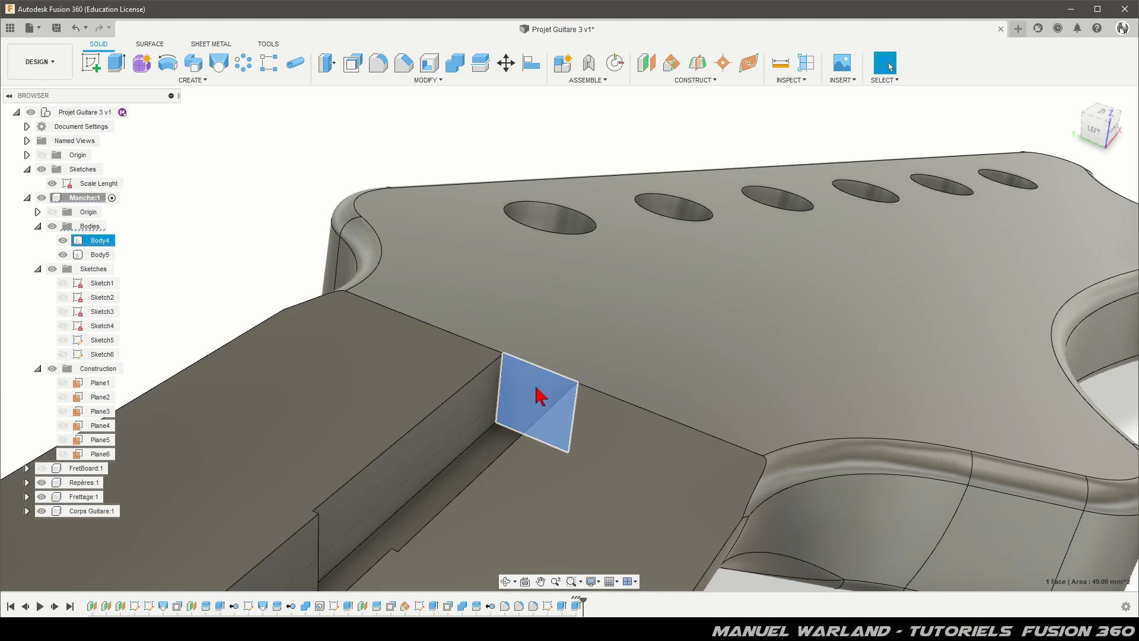
click(91, 66)
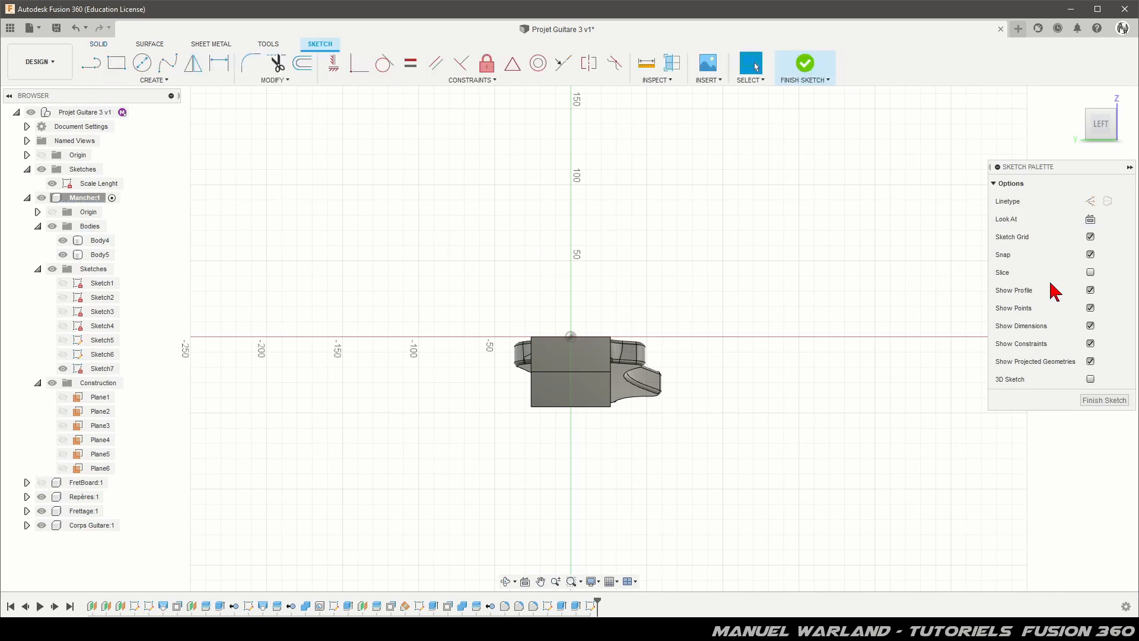
click(1091, 271)
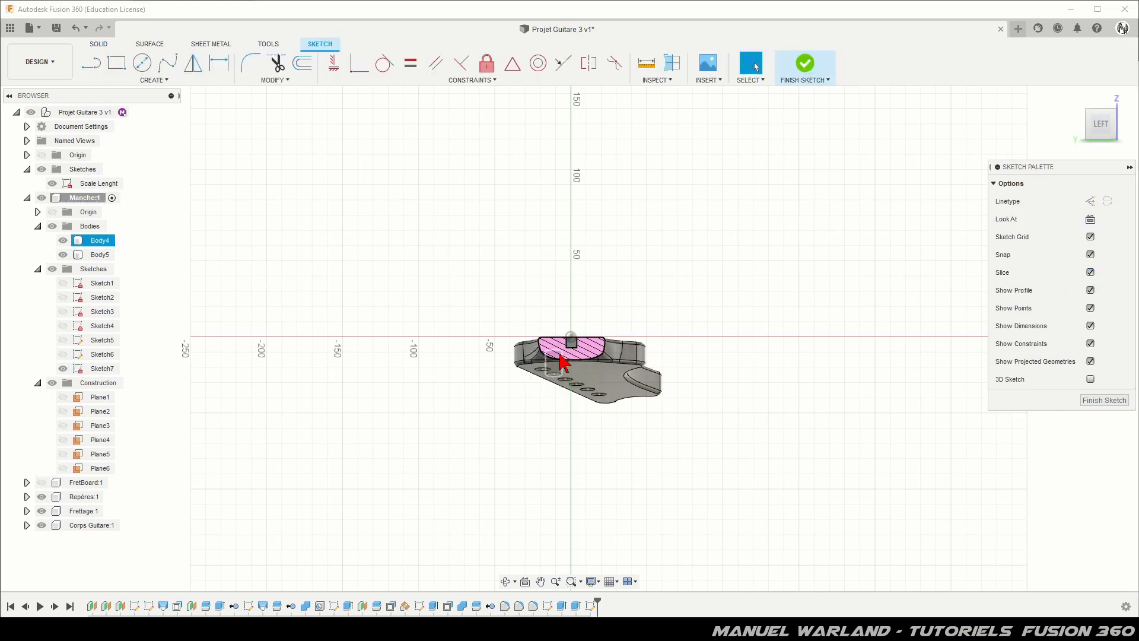
scroll(562, 361, up, 10)
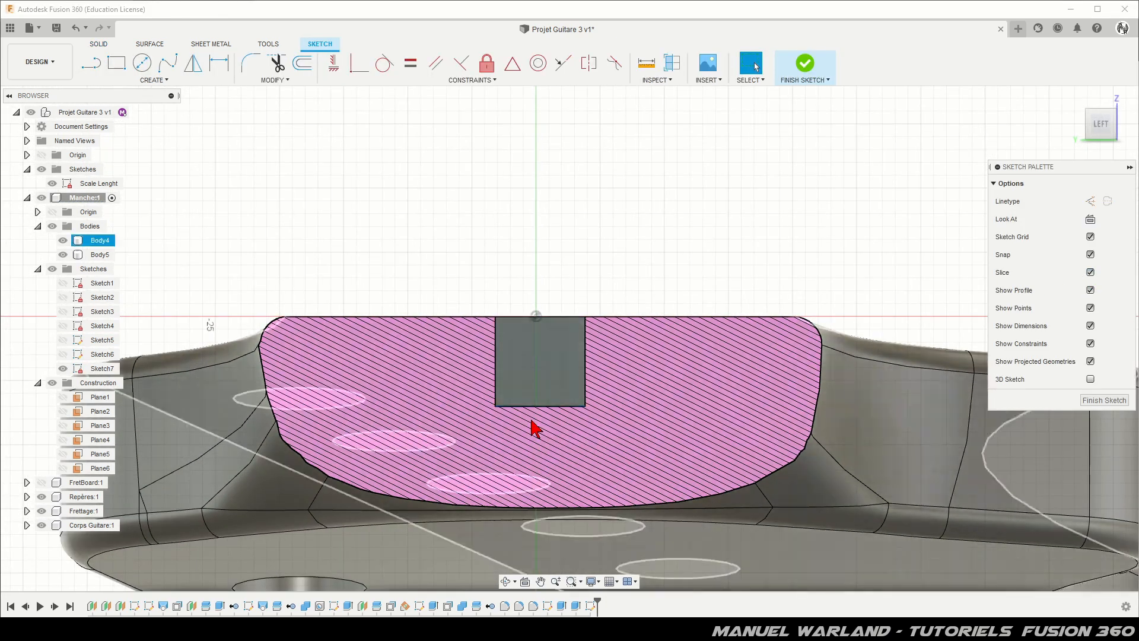
Project the neck's cut end face, including the square pocket outline, into the sketch.
scroll(542, 399, up, 8)
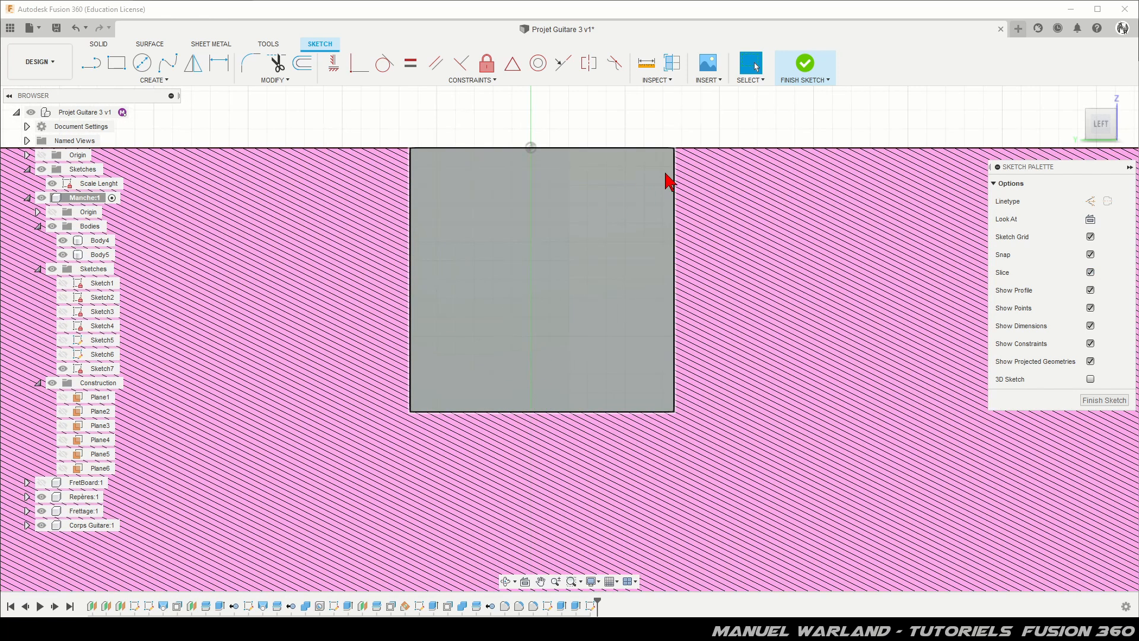
key(p)
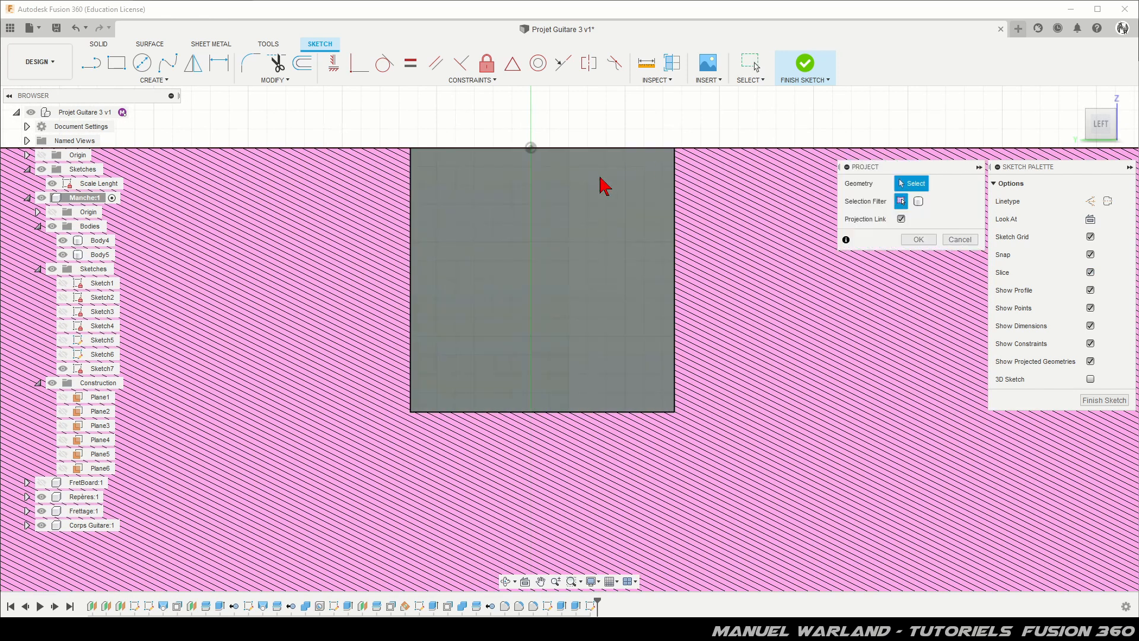
click(598, 233)
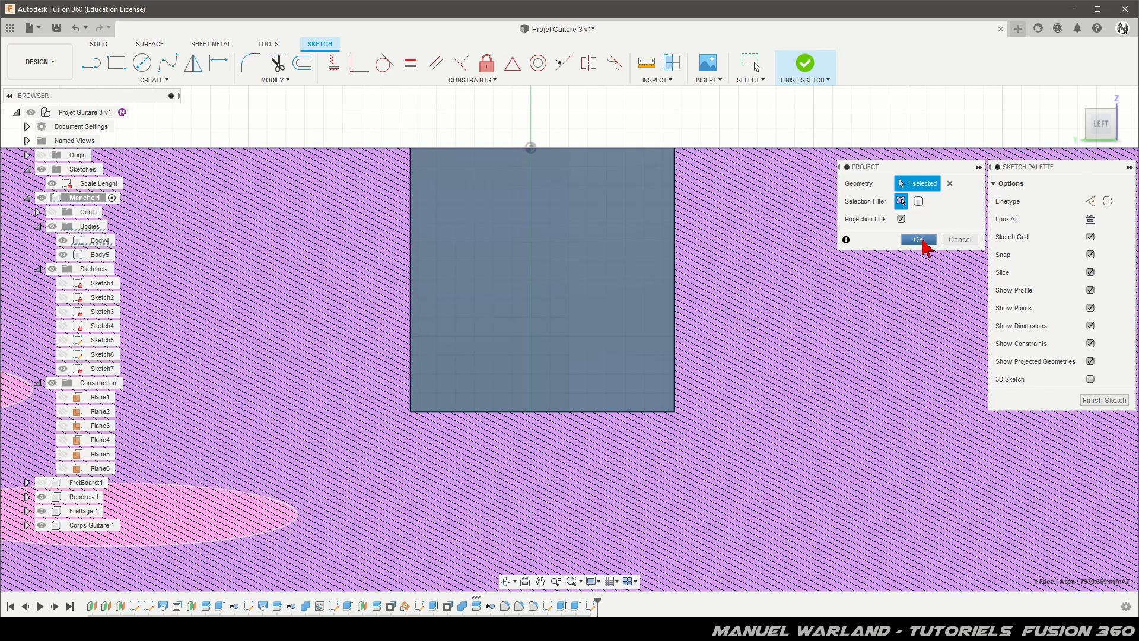
click(921, 240)
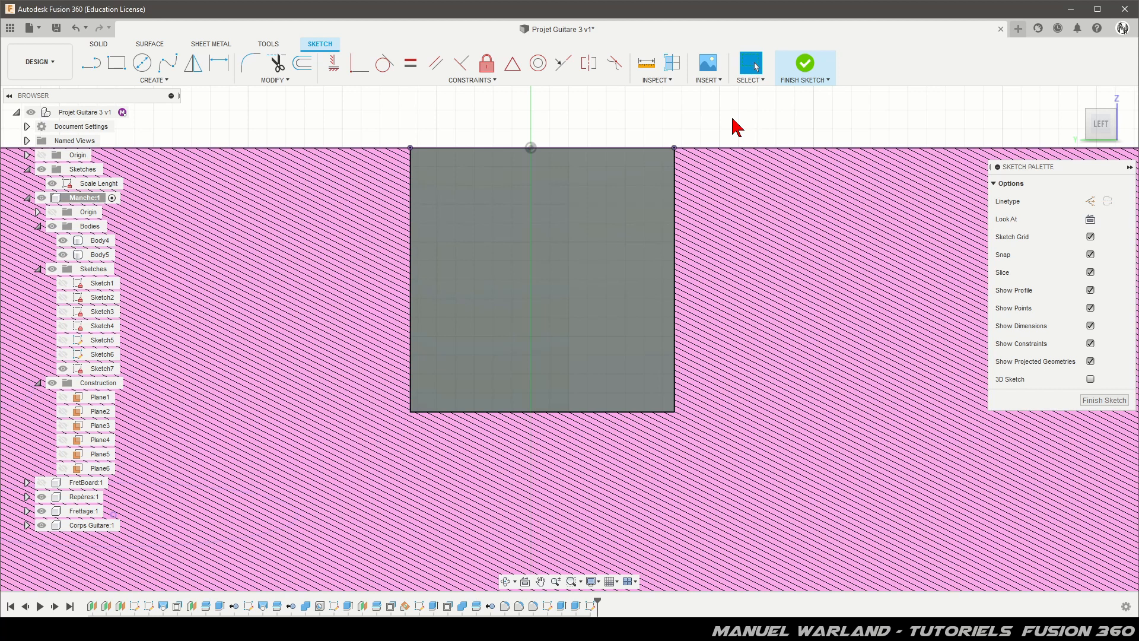
Sketch a circle of about 2.67 mm radius inside the square pocket outline and make it tangent to the pocket's bottom edge.
click(147, 67)
click(539, 265)
click(599, 347)
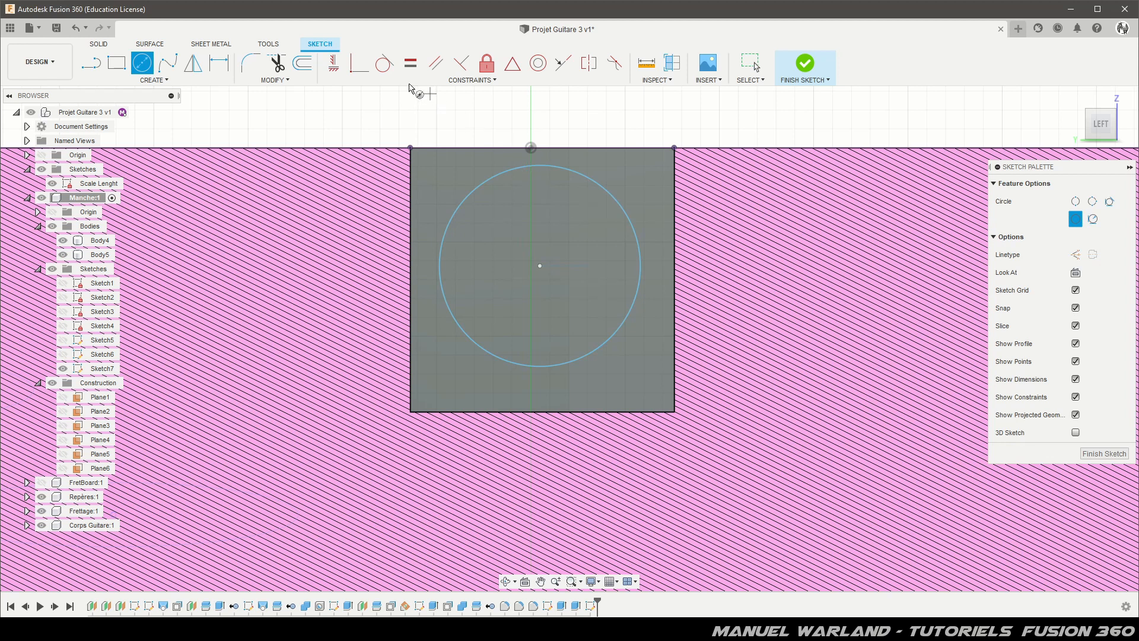
click(385, 65)
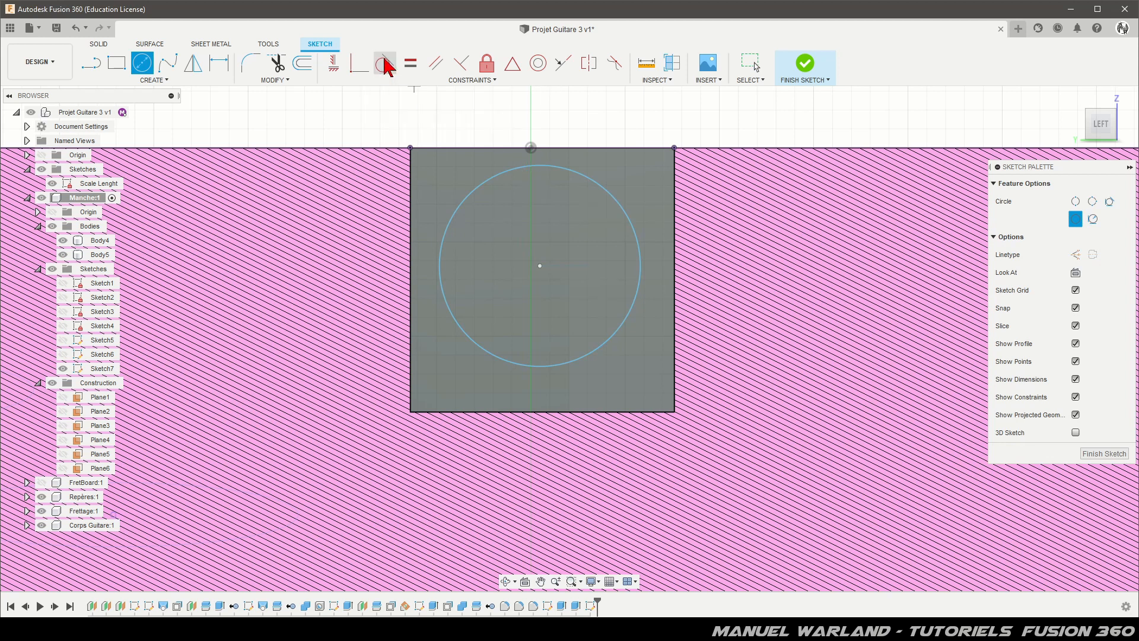
click(565, 367)
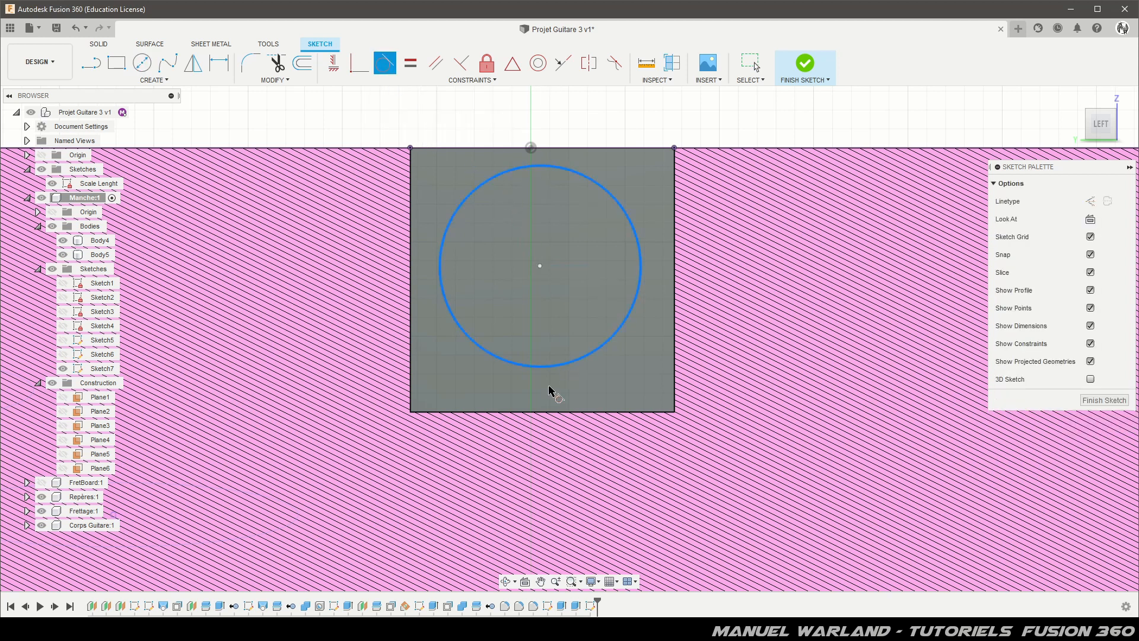
click(545, 415)
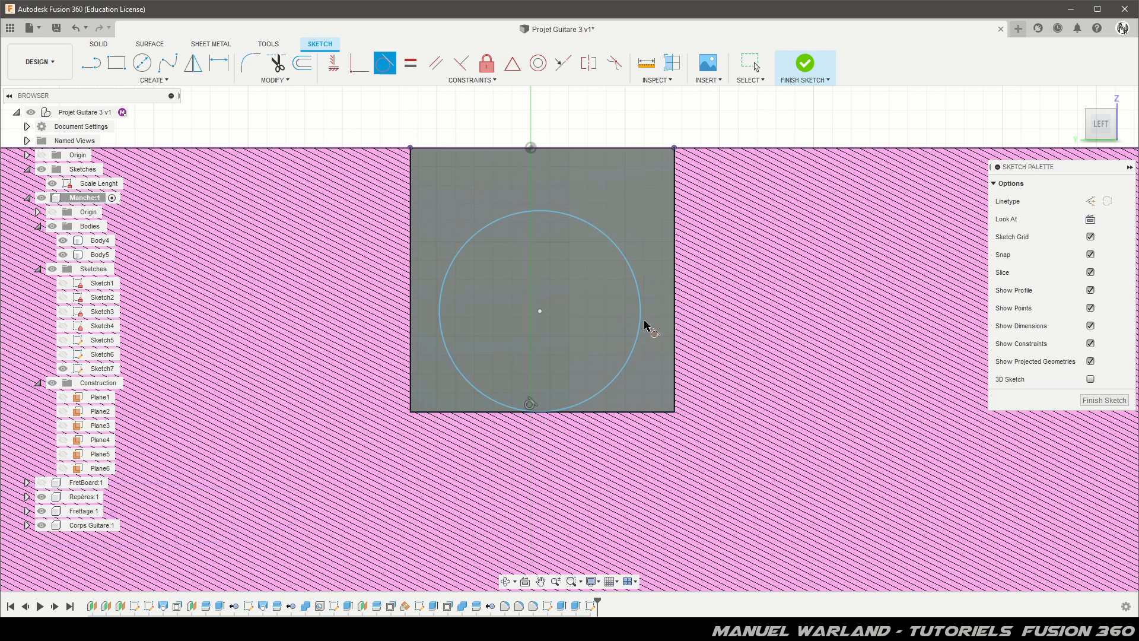
Make the circle tangent to both side edges of the pocket and try to add tangency to the top edge.
click(641, 324)
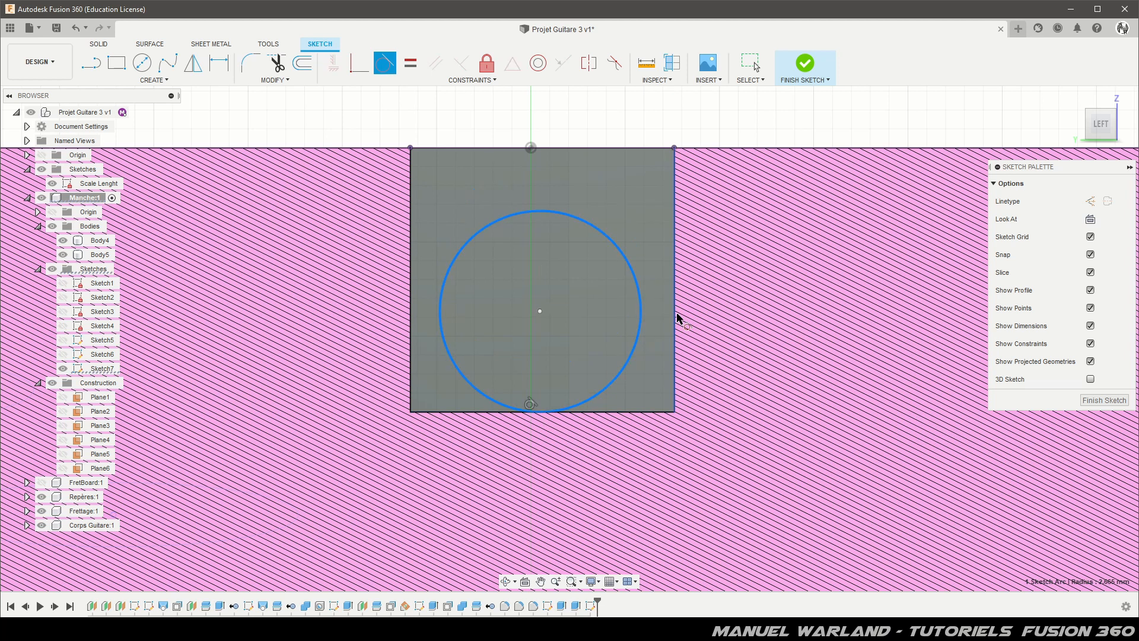
click(674, 319)
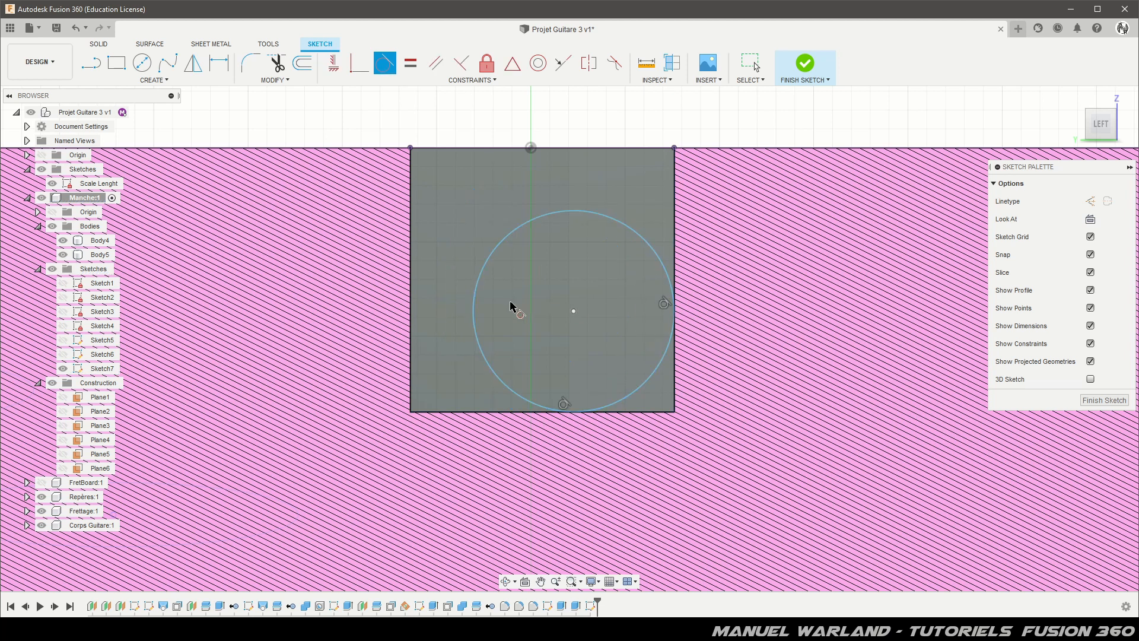
click(473, 319)
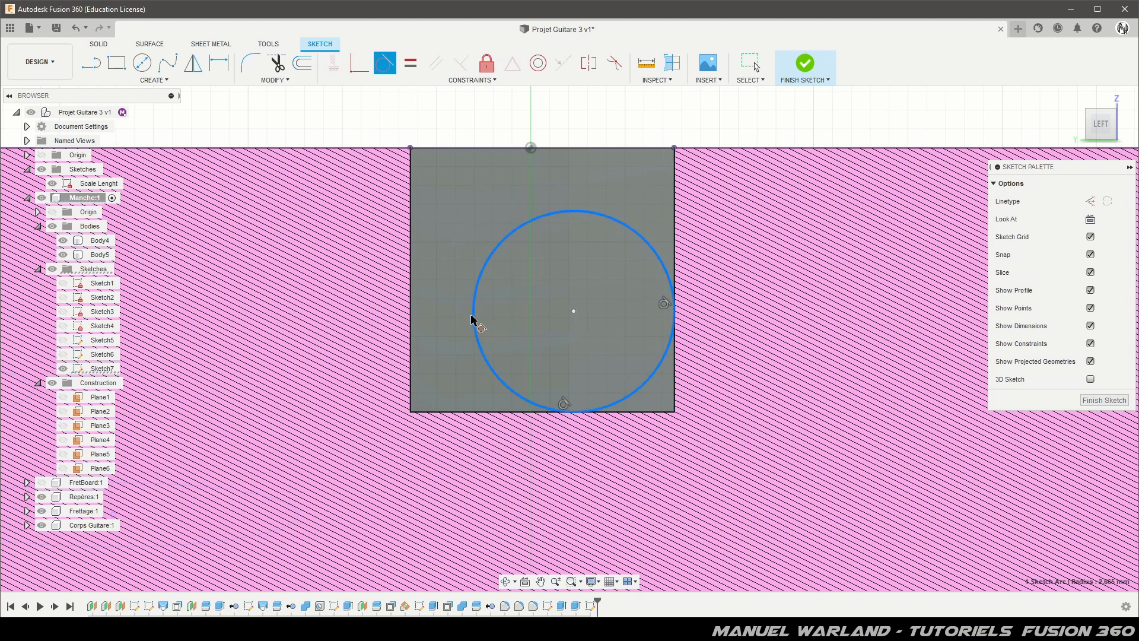
click(414, 314)
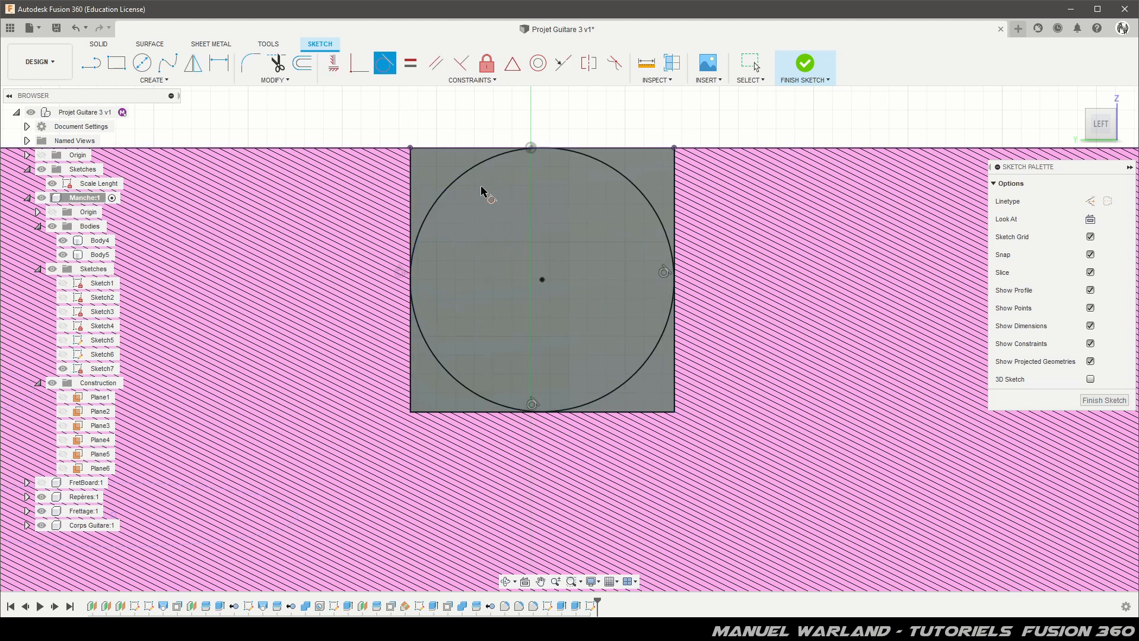
click(480, 163)
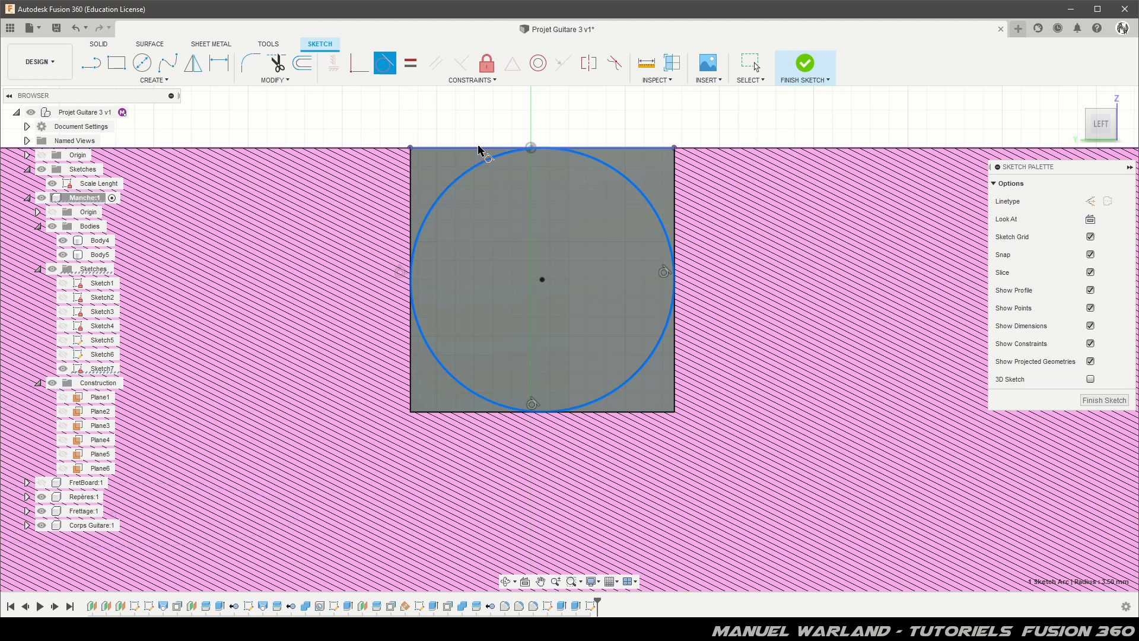
click(478, 149)
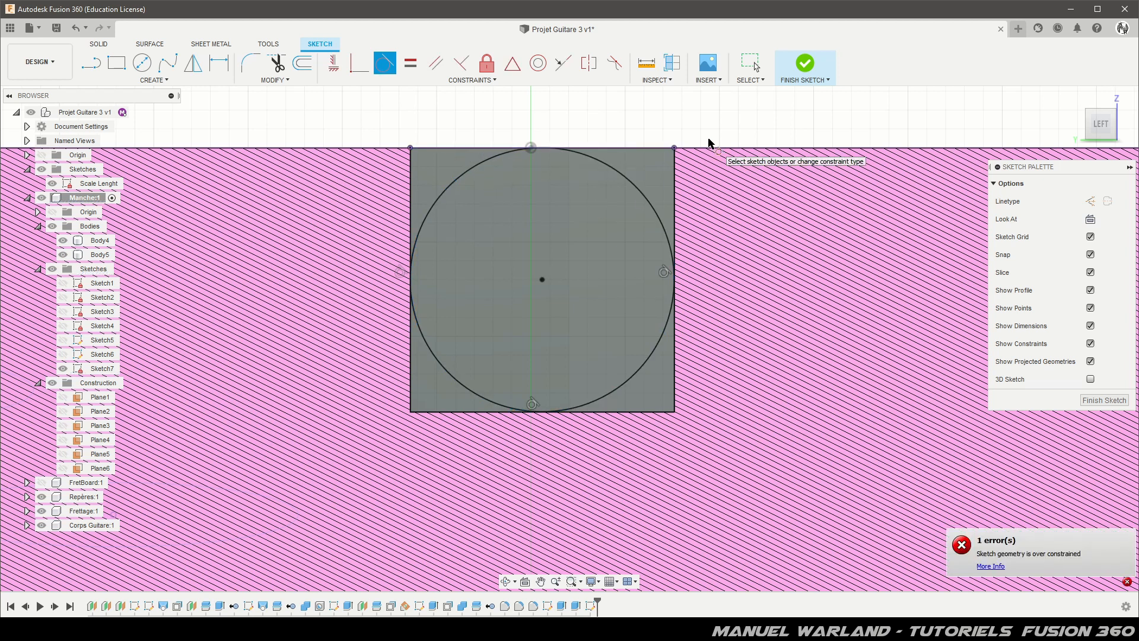
Trim away the upper half of the circle to leave a semicircular bottom in the pocket outline.
key(t)
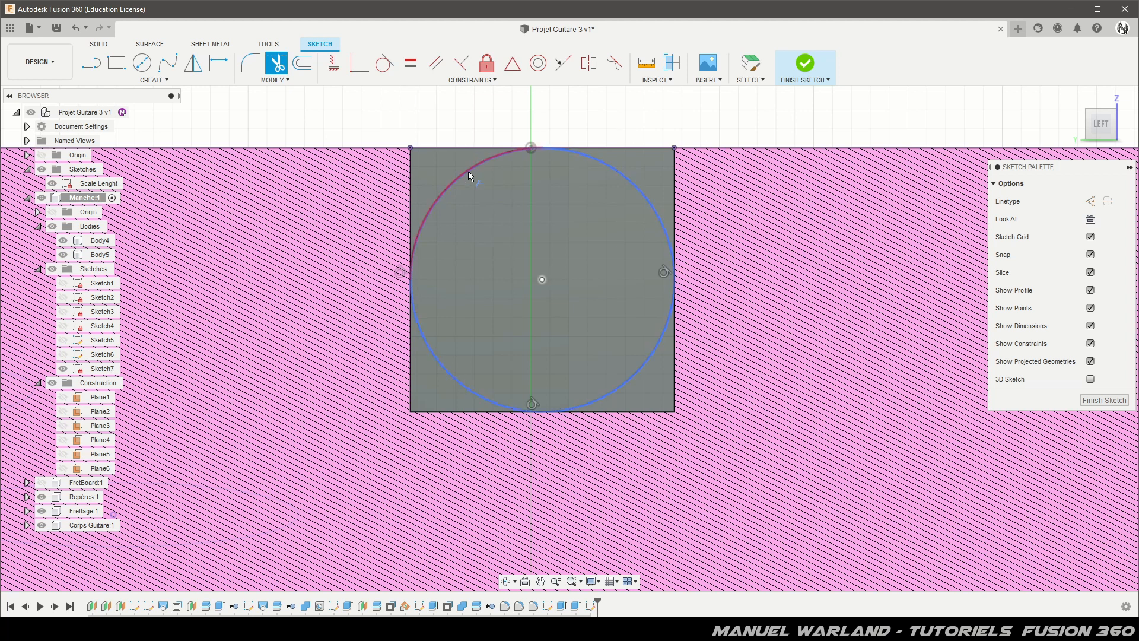
click(468, 170)
click(617, 170)
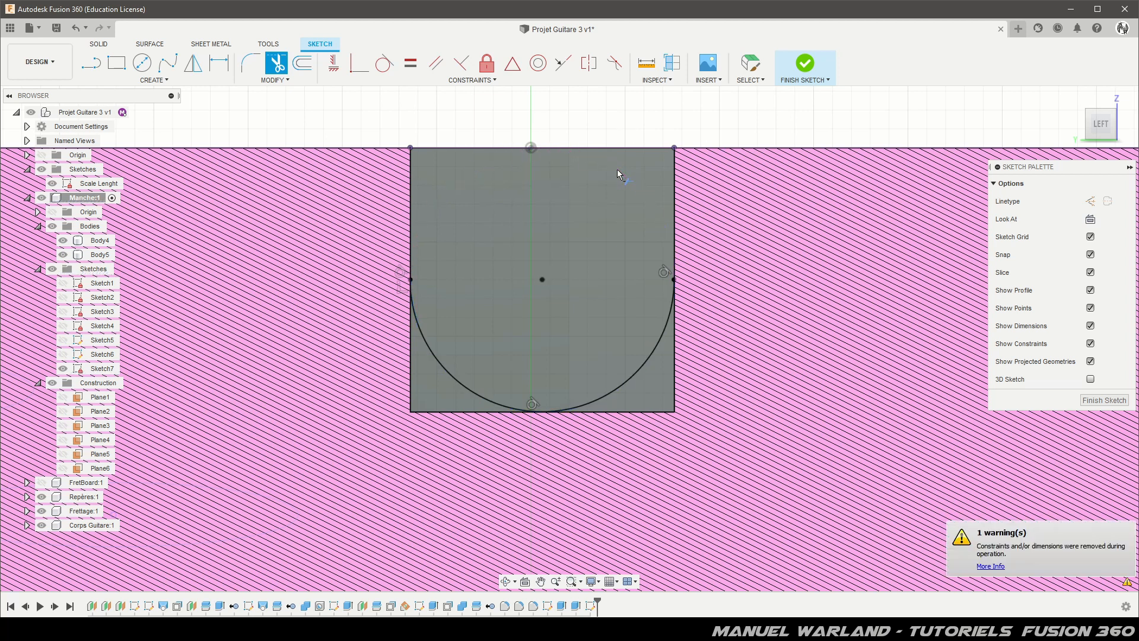
key(Escape)
Finish the sketch and extrude the U-shaped profile by -50 mm as a cut into the headstock.
click(514, 233)
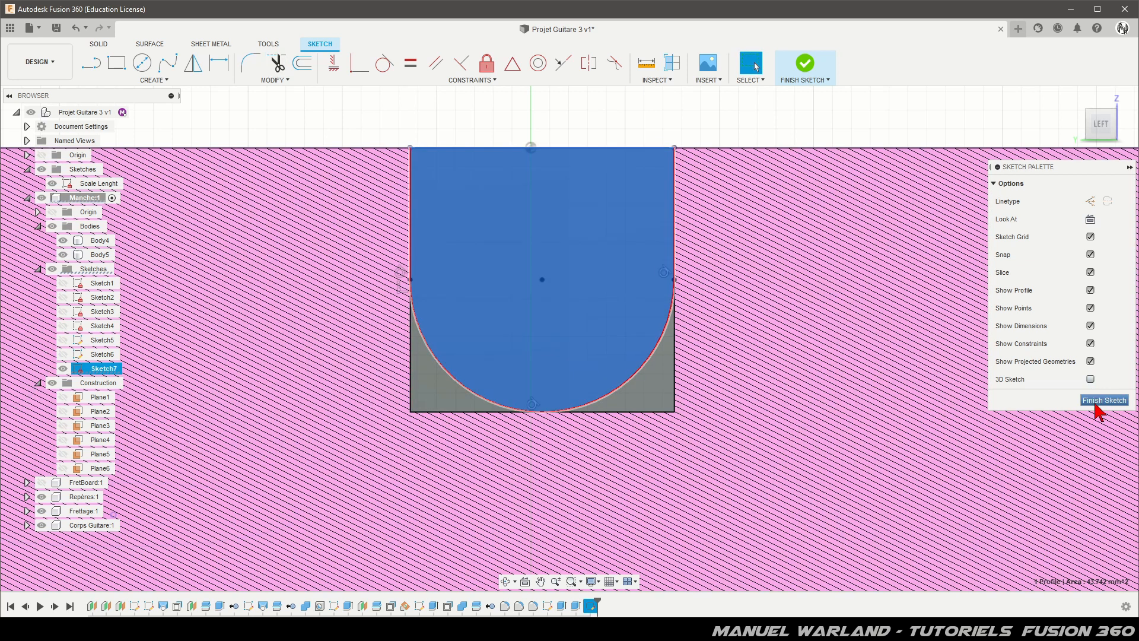
click(1101, 401)
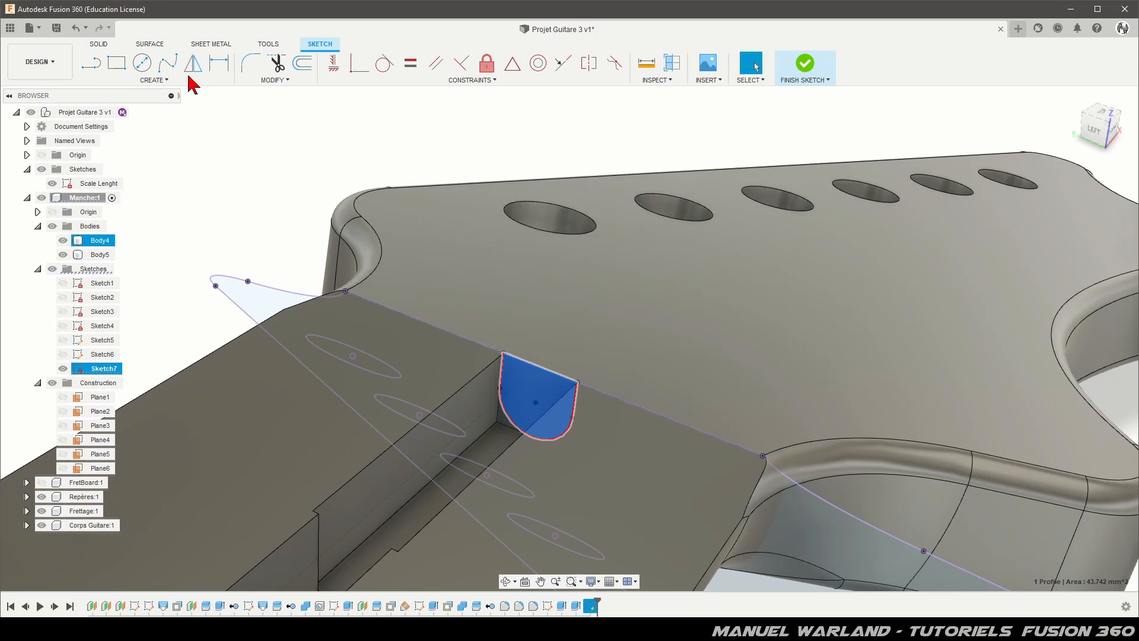
click(116, 65)
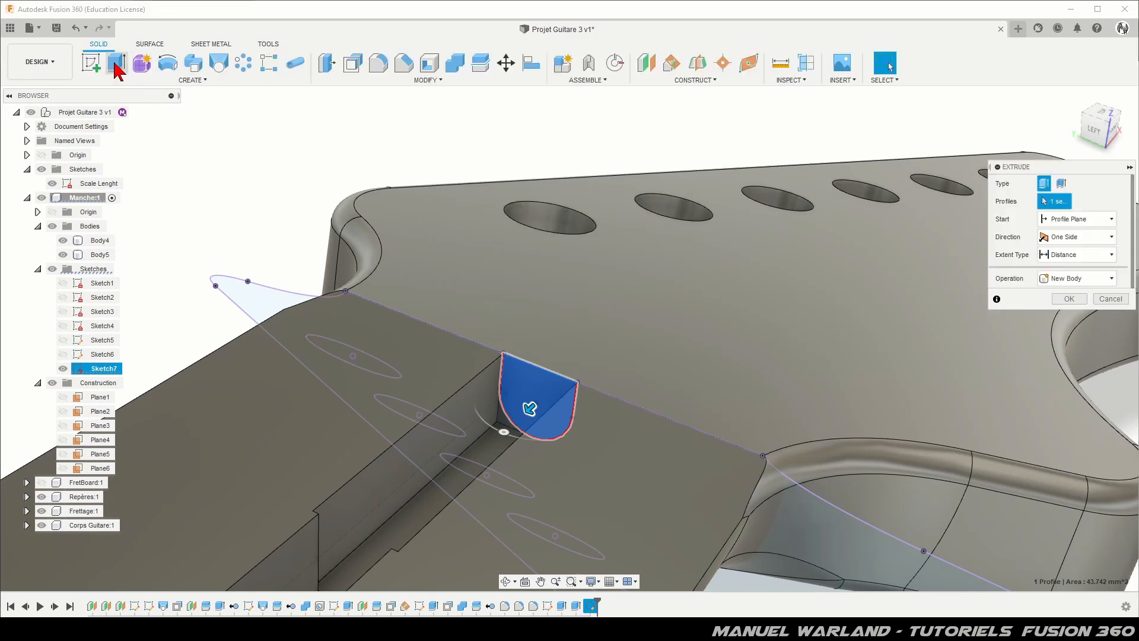
drag(531, 408, 723, 261)
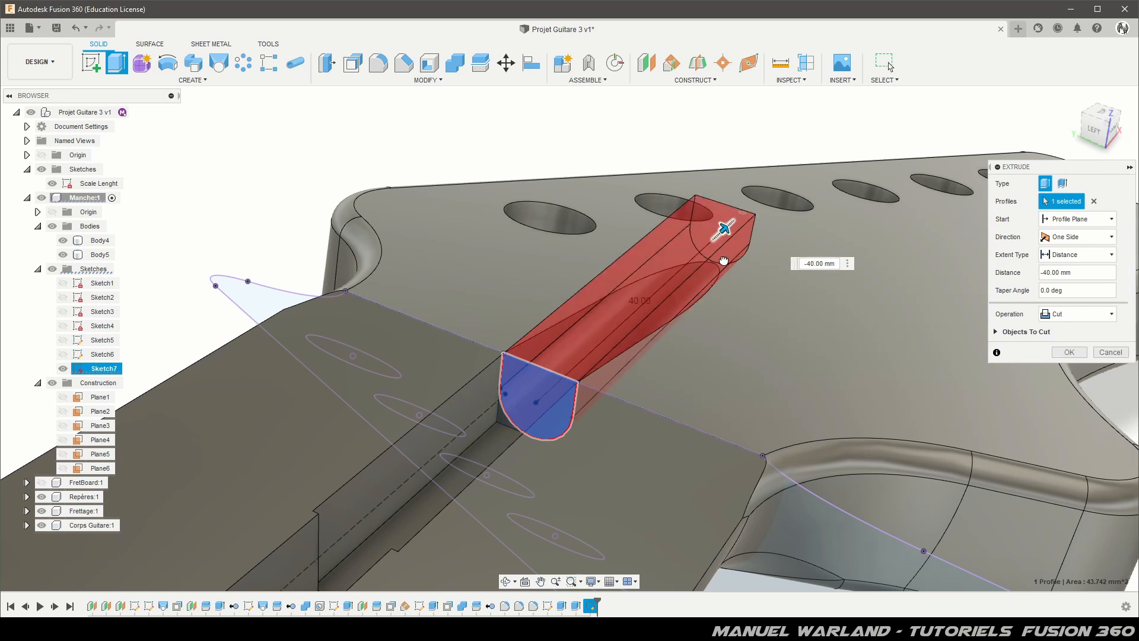
drag(738, 257, 760, 197)
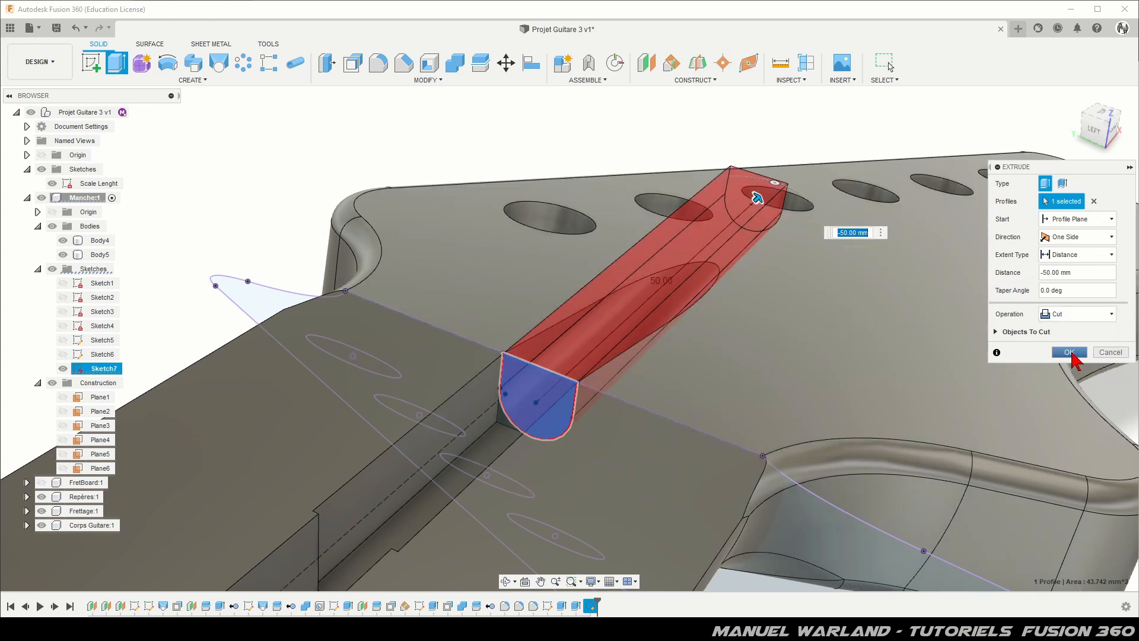
click(1067, 353)
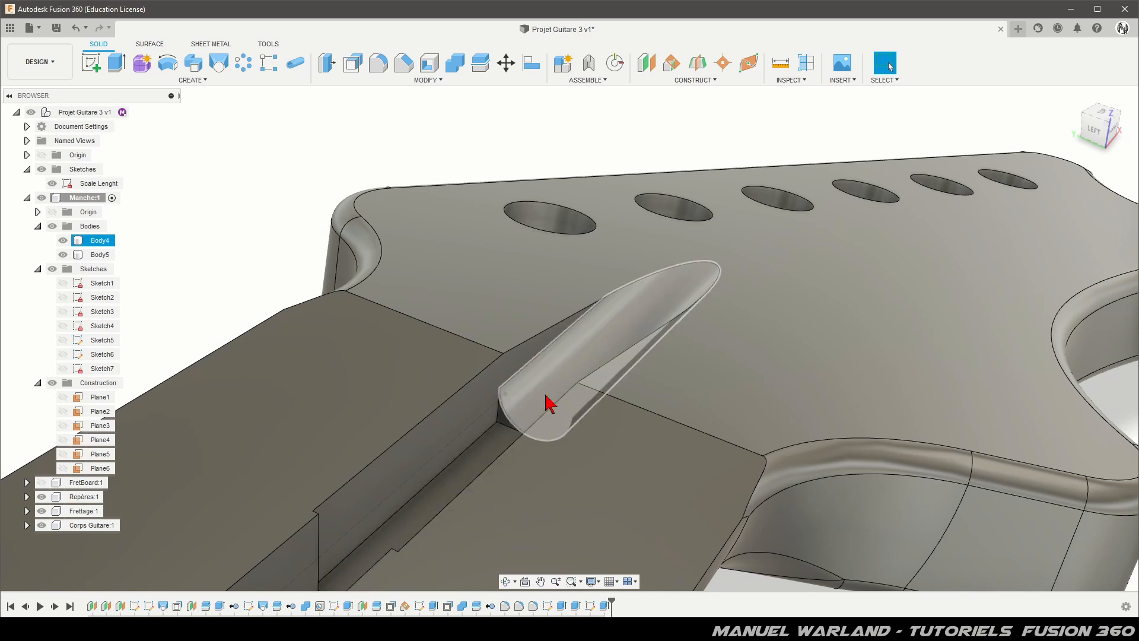
Show the FretBoard component over the neck and activate the top-level Projet Guitare 3 component.
scroll(597, 280, down, 5)
click(571, 415)
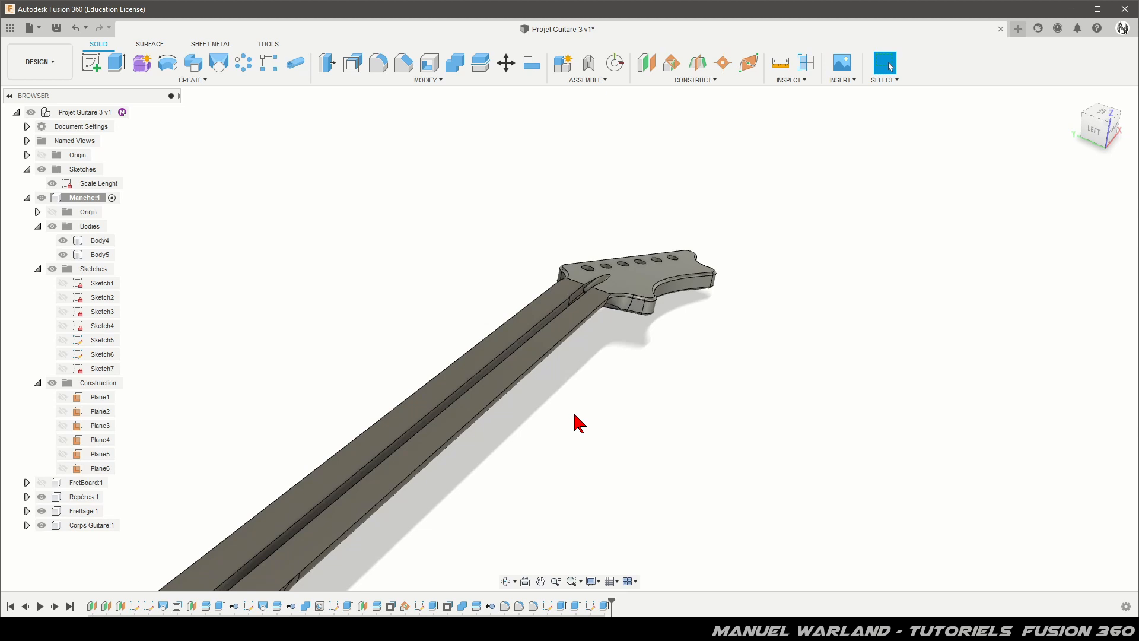
shift+middle_drag(552, 437, 491, 405)
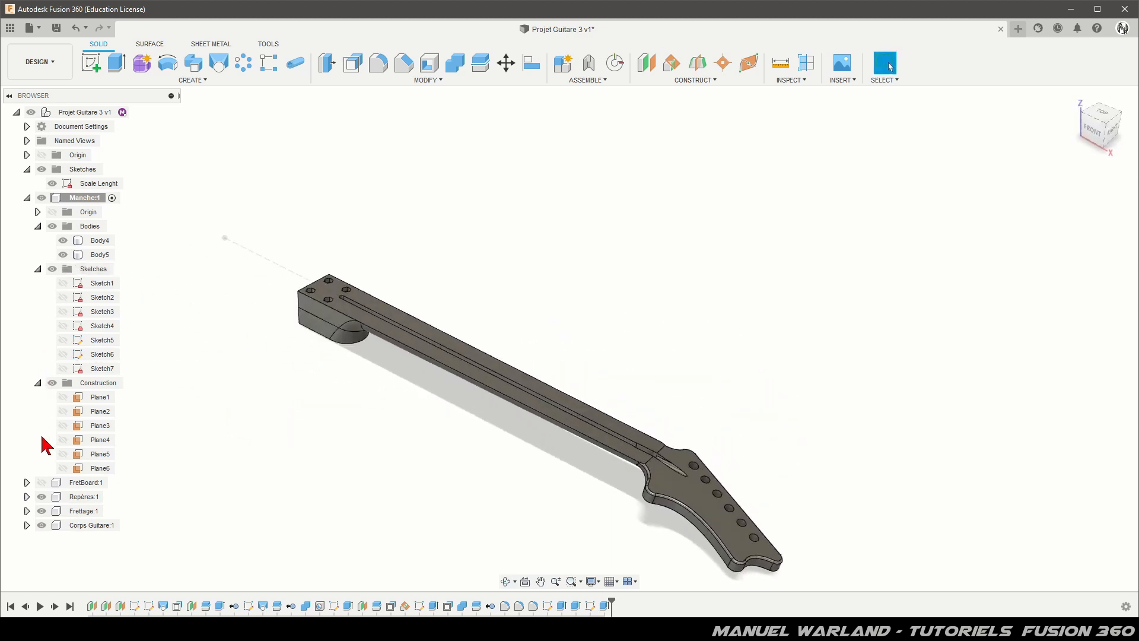
click(41, 483)
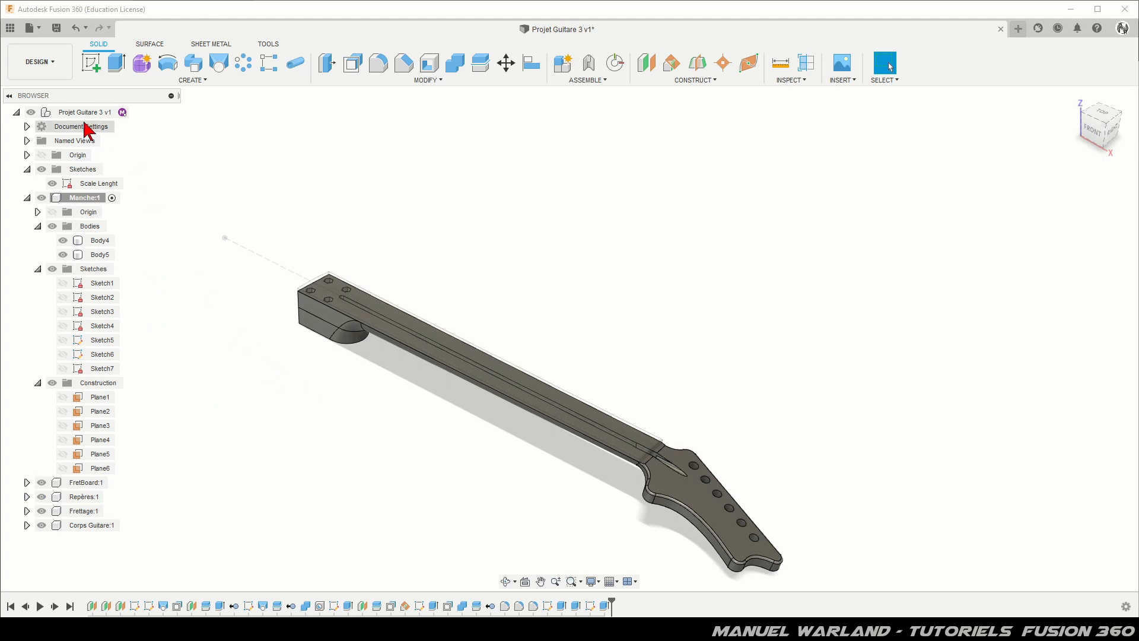
click(142, 112)
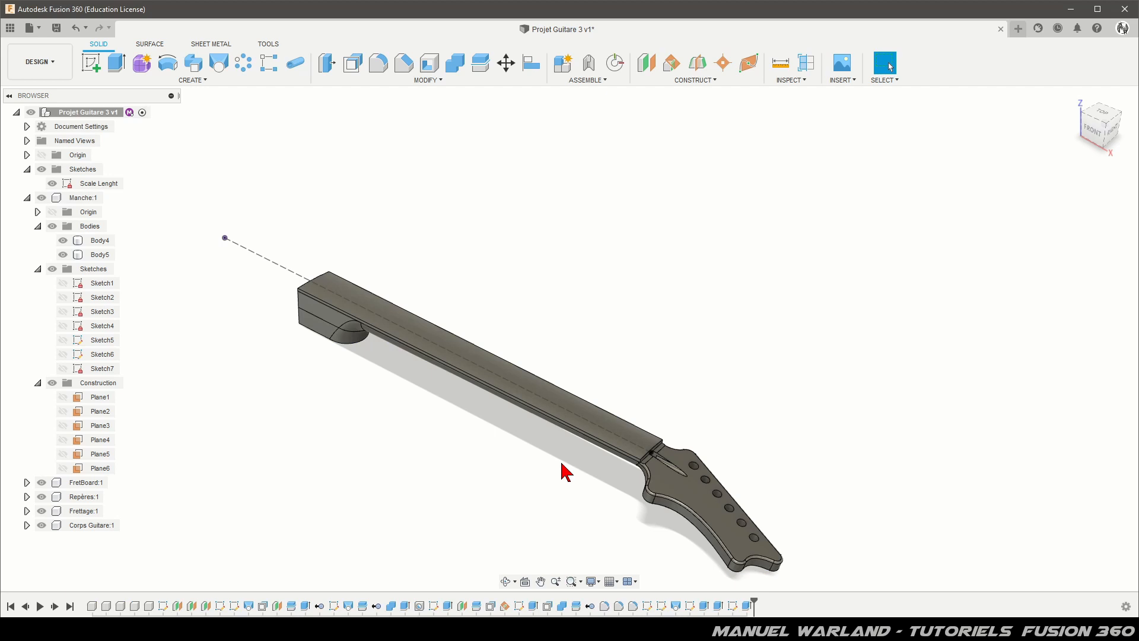
Offset the fretboard's end face at the neck heel outward by 5 mm.
shift+middle_drag(569, 478, 651, 457)
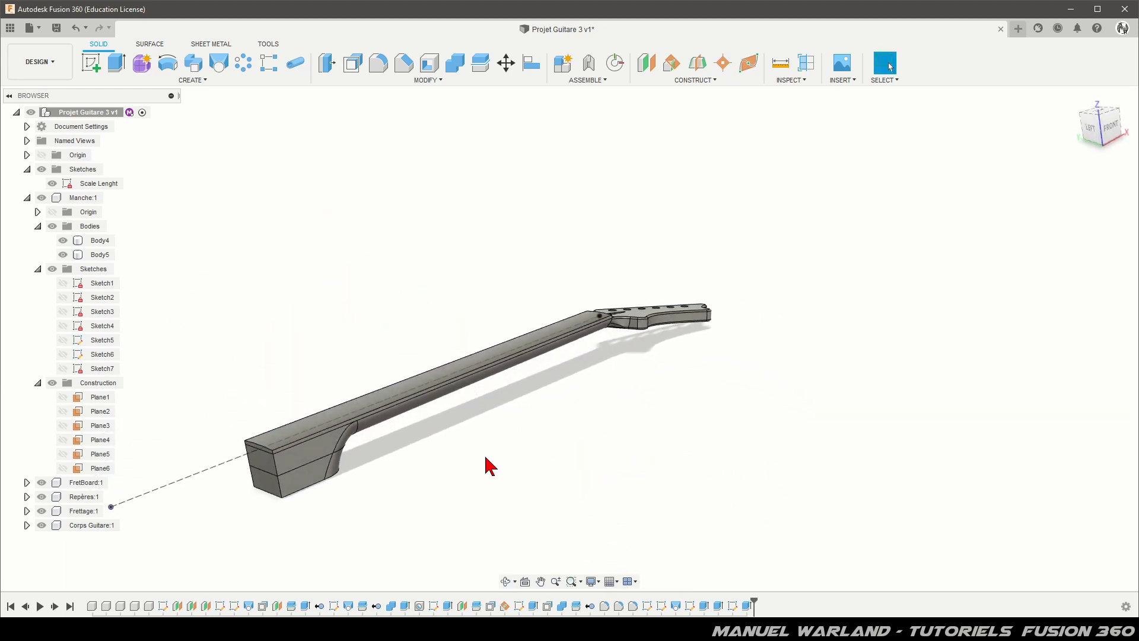
scroll(318, 382, up, 2)
scroll(475, 410, up, 2)
scroll(514, 394, down, 3)
scroll(483, 356, up, 1)
scroll(552, 236, up, 3)
scroll(517, 191, down, 1)
scroll(534, 445, up, 1)
click(534, 445)
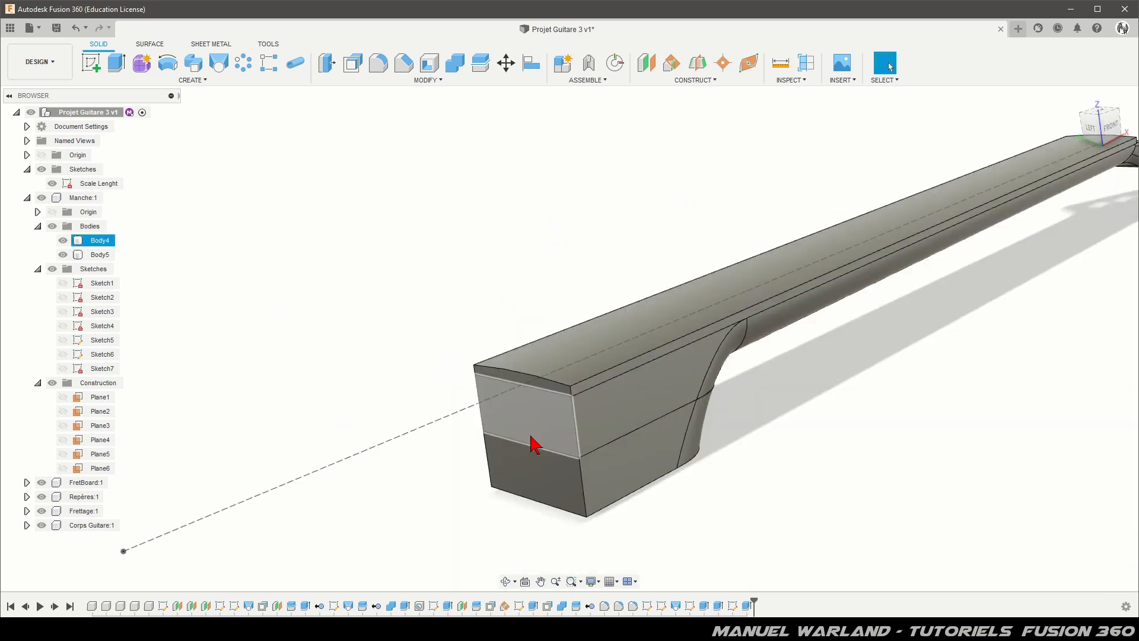
scroll(534, 445, up, 3)
scroll(534, 444, down, 2)
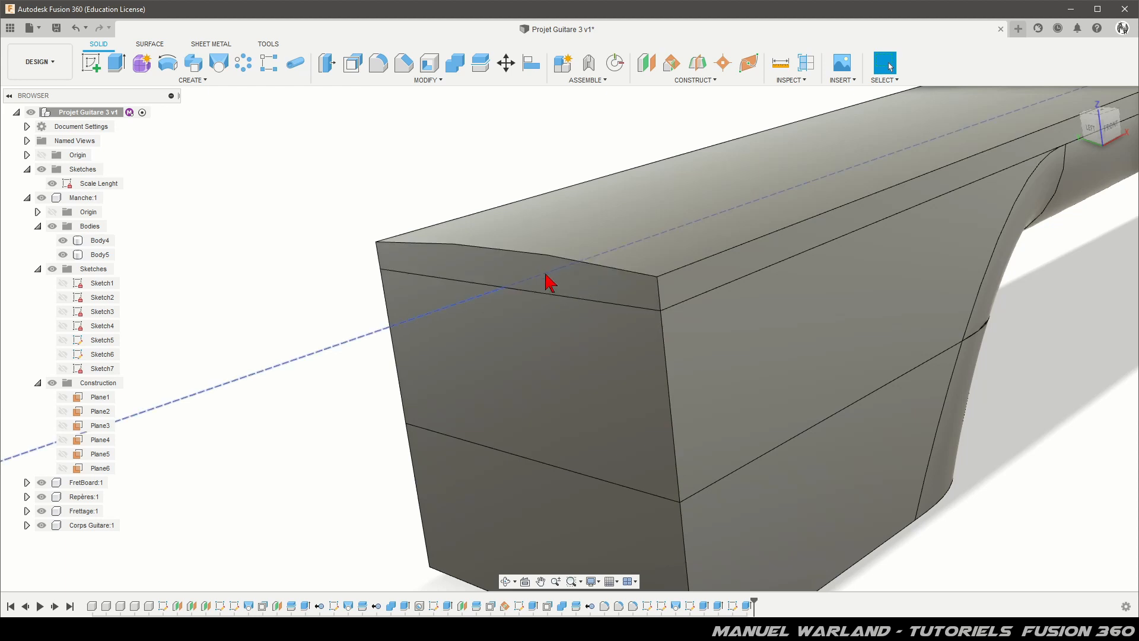
click(513, 265)
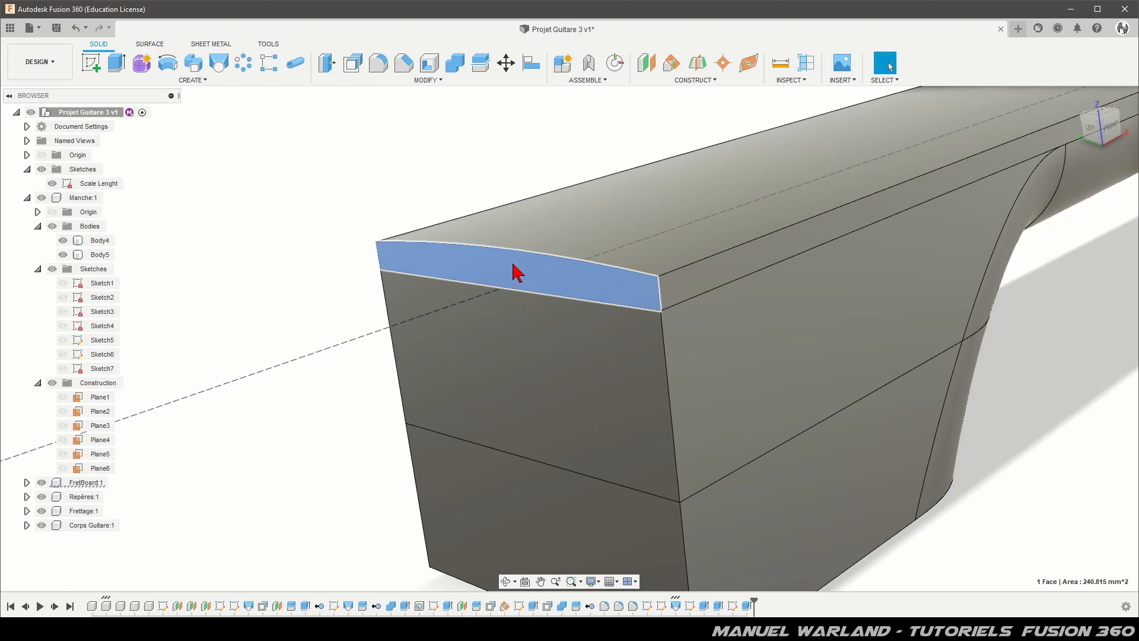
key(q)
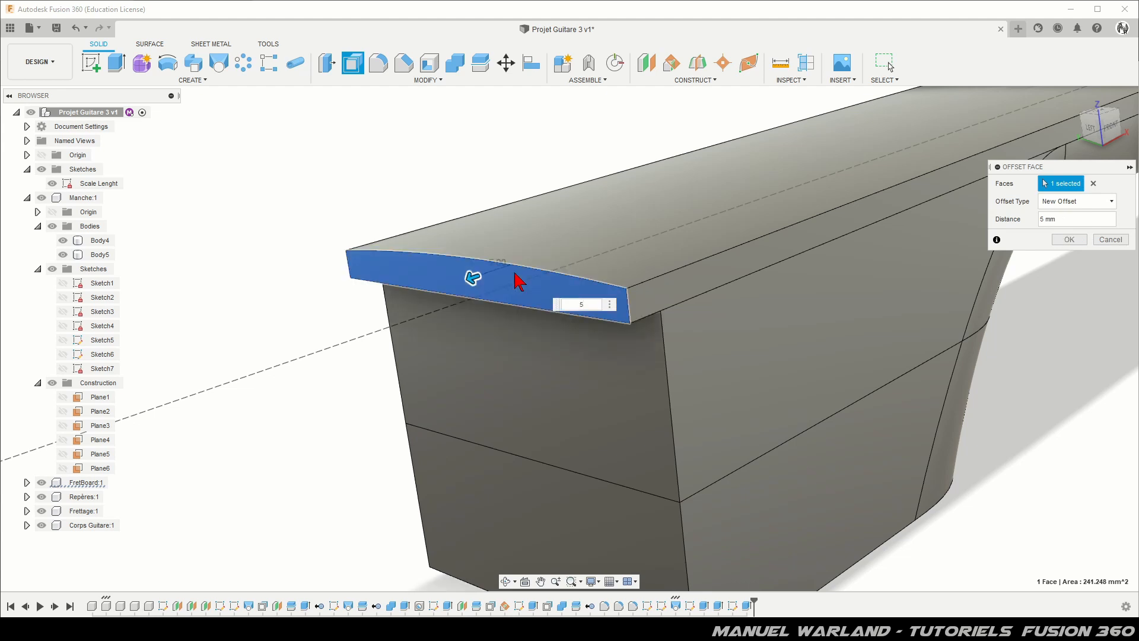
key(Return)
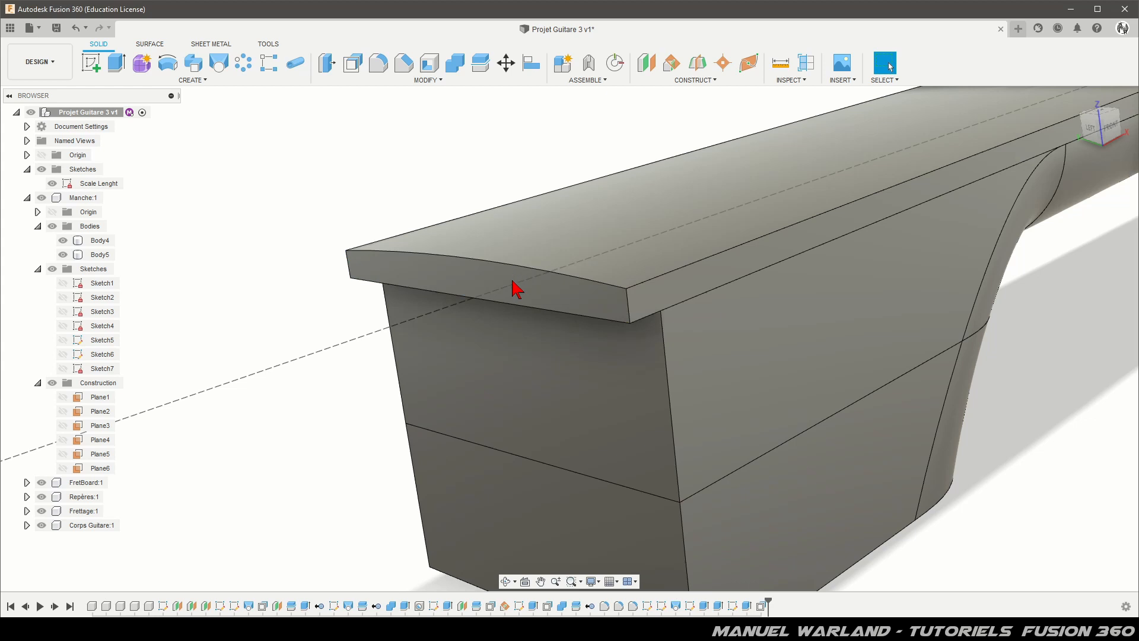
click(532, 347)
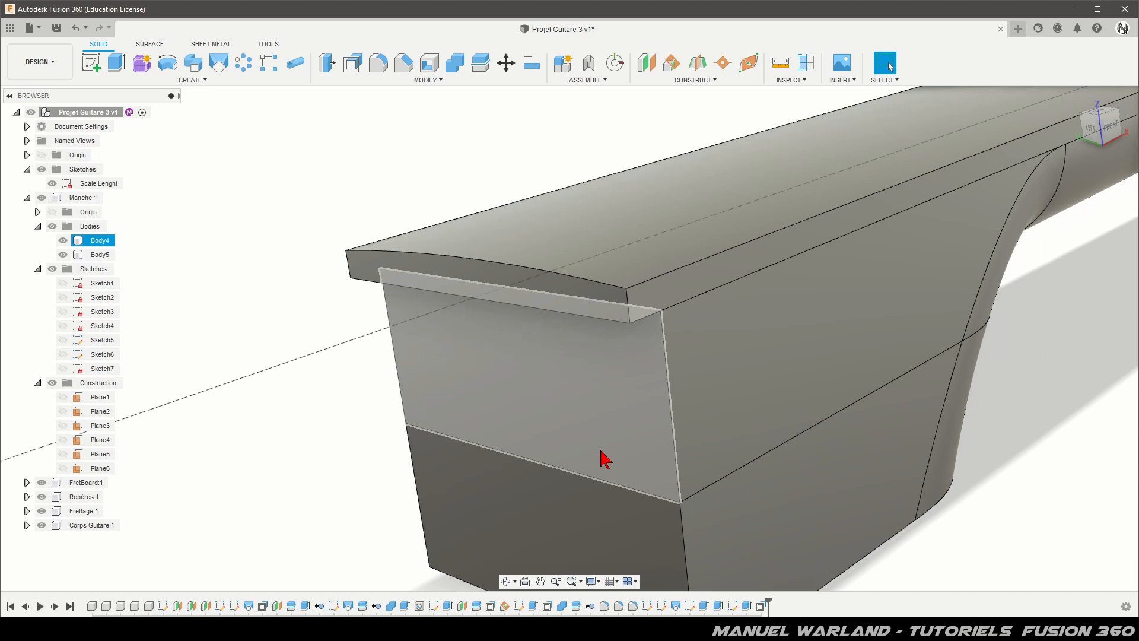
click(402, 208)
scroll(362, 211, down, 3)
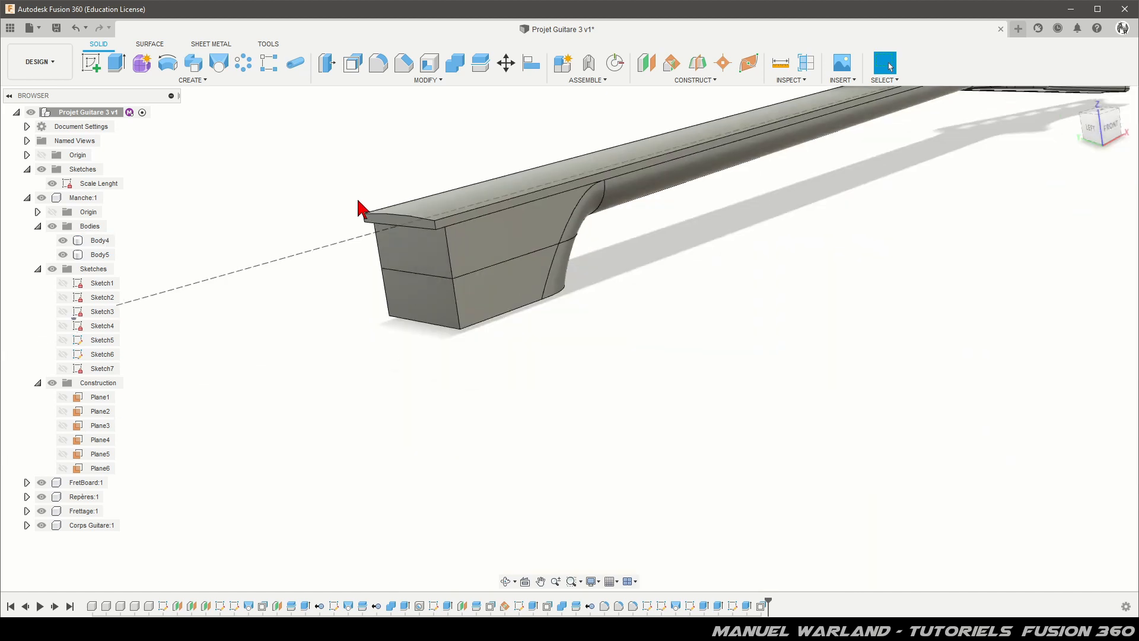
click(415, 297)
shift+middle_drag(415, 297, 444, 329)
key(Escape)
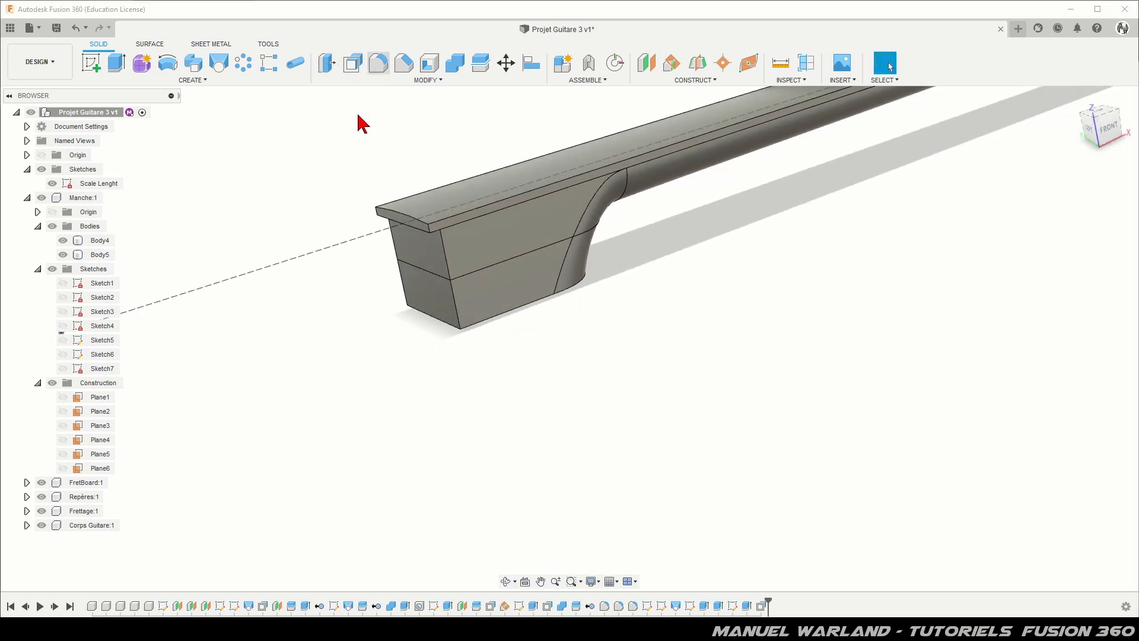
Fillet the four vertical corner edges at the end of the neck heel with an 8 mm radius.
key(f)
click(447, 267)
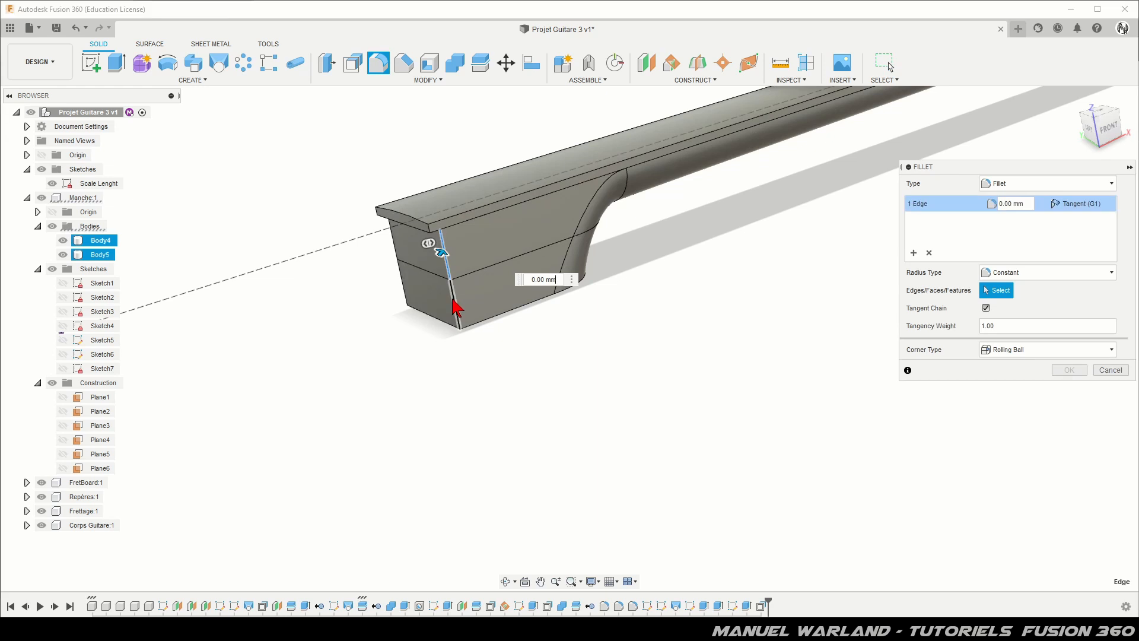
click(394, 253)
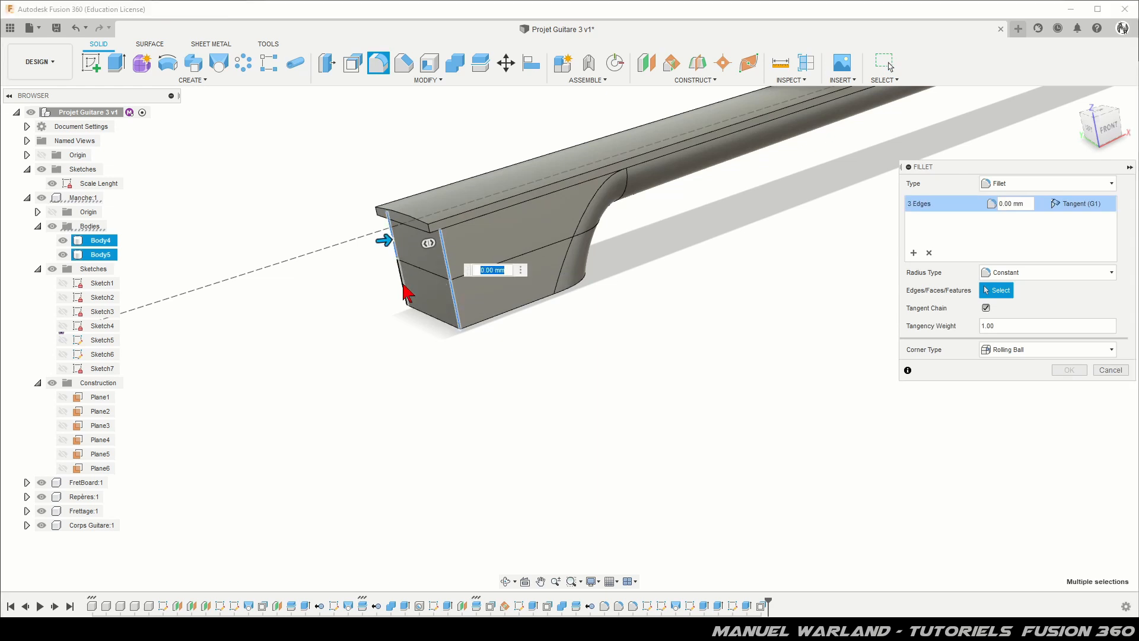
click(408, 297)
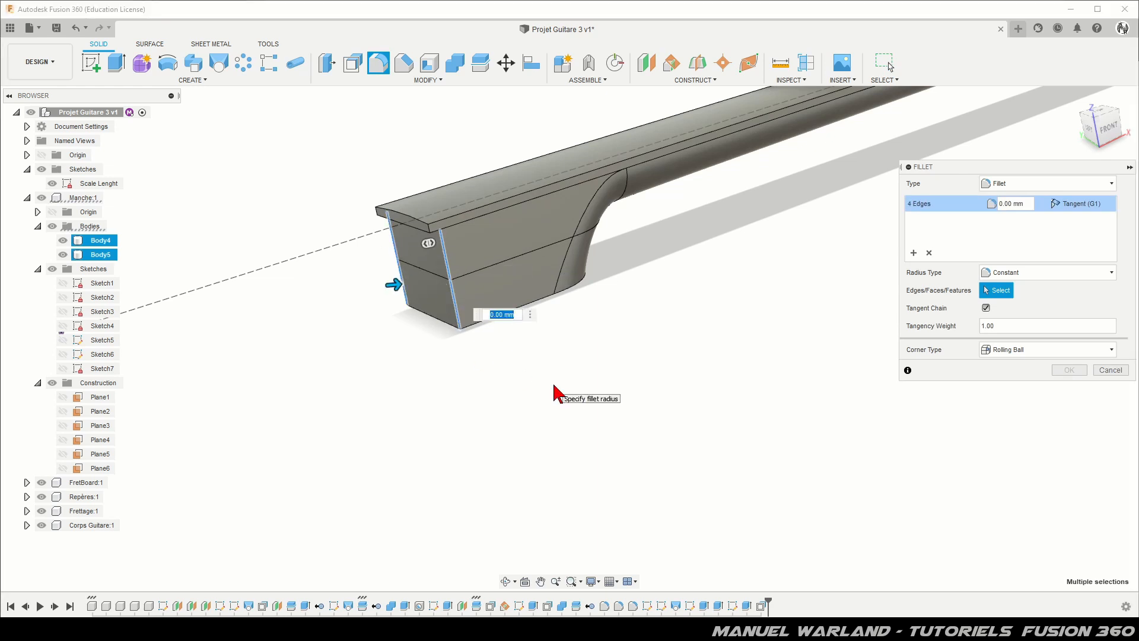
text(8)
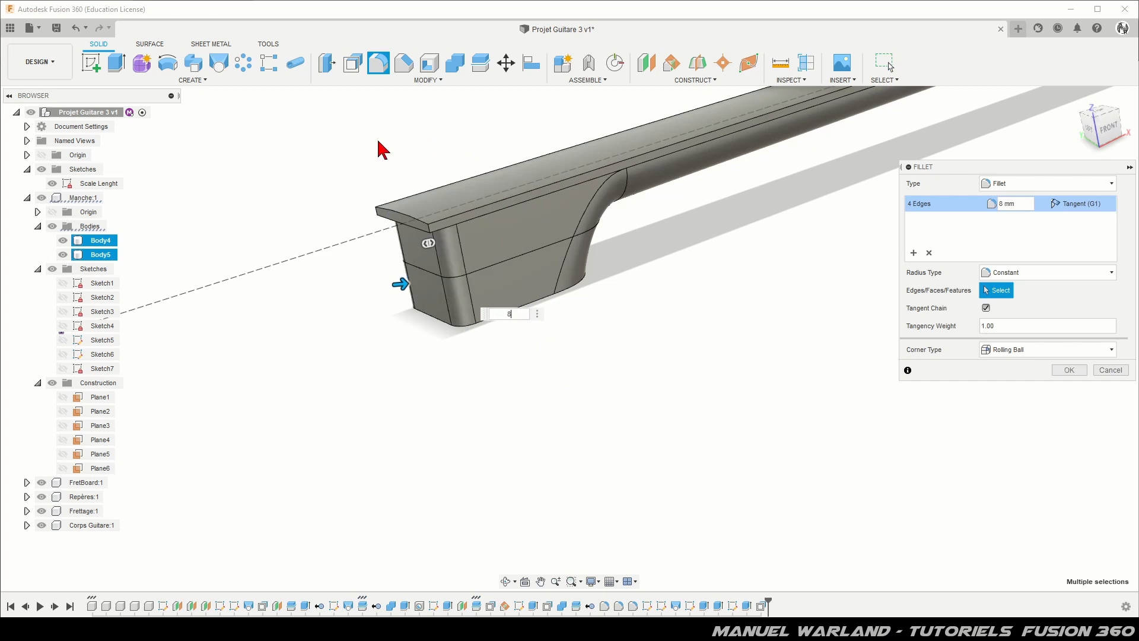
Add the fretboard's two end corner edges at the heel to the fillet and apply a 6 mm radius.
scroll(439, 181, up, 5)
scroll(436, 162, down, 2)
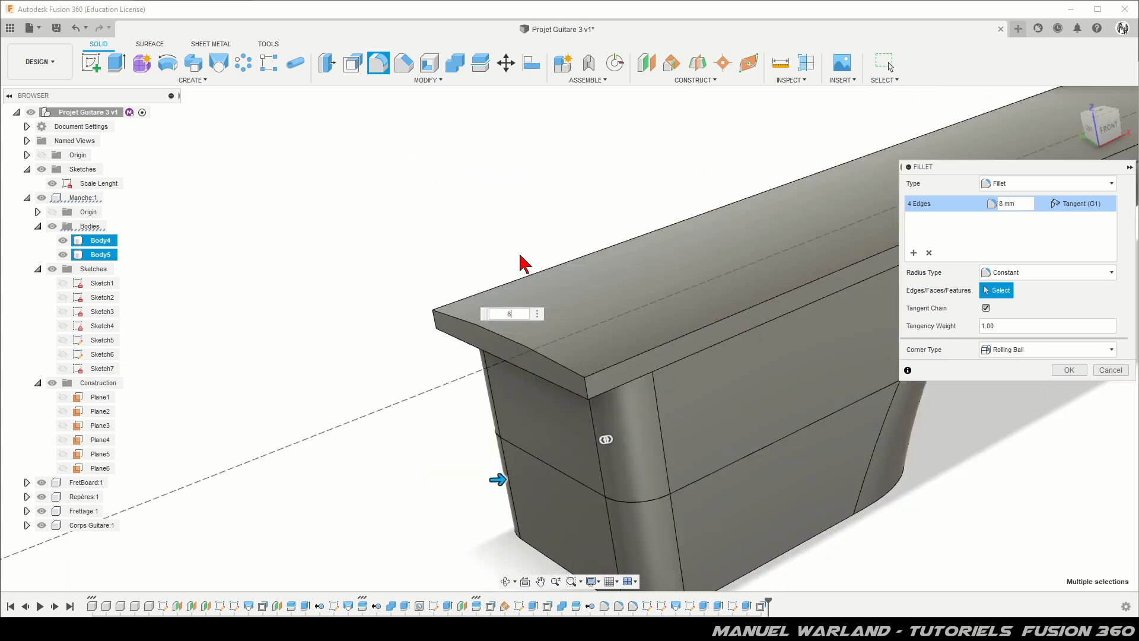
click(591, 395)
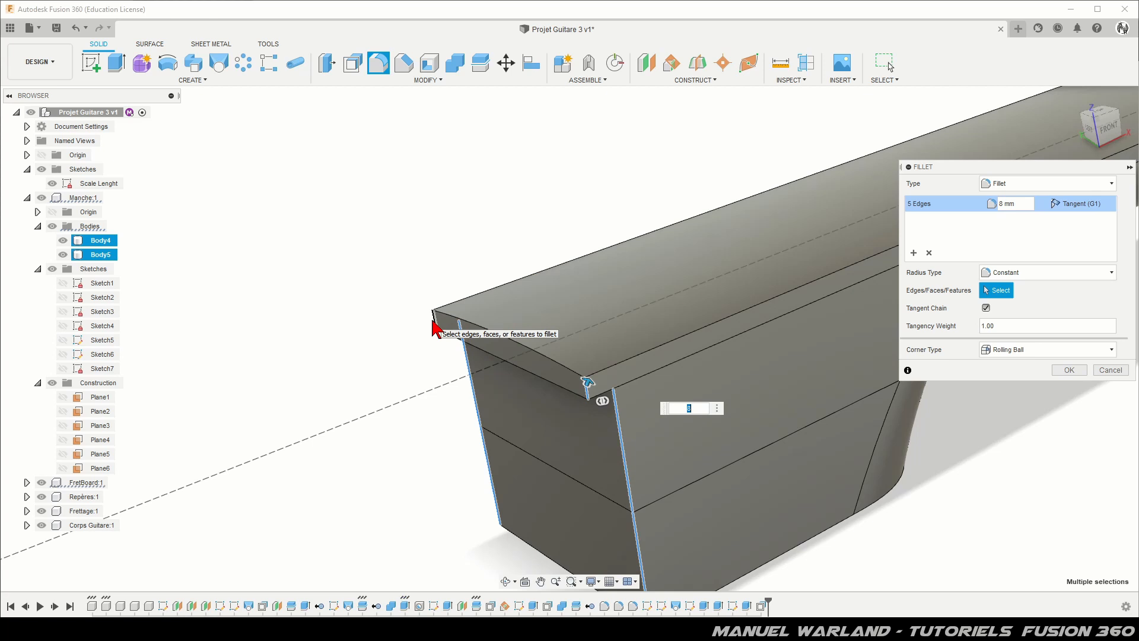
click(434, 323)
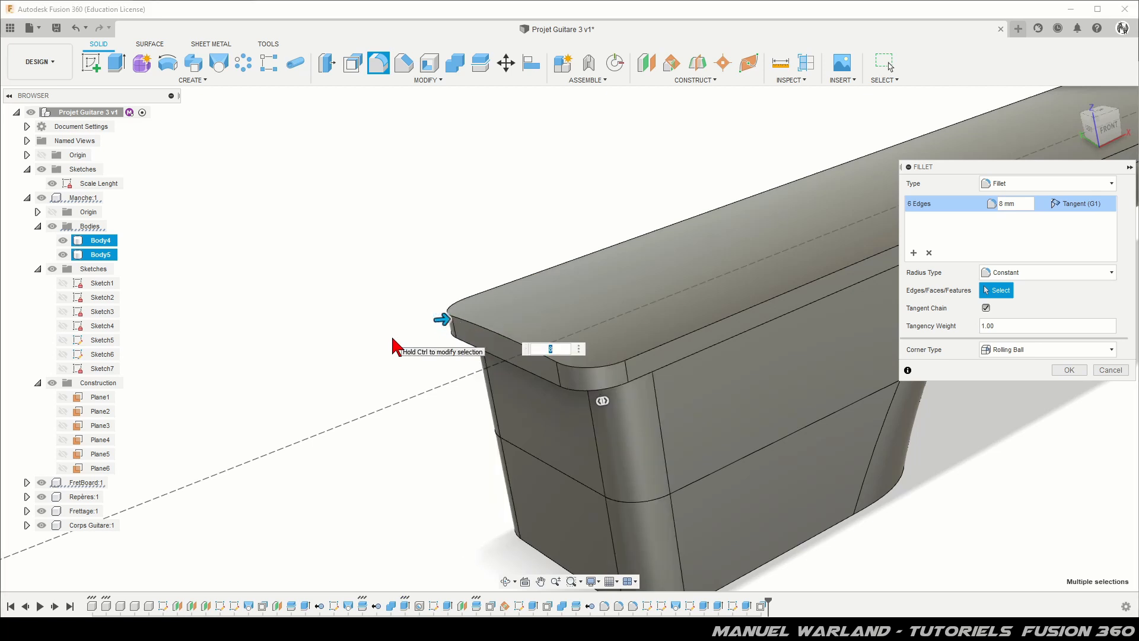
scroll(460, 297, down, 3)
shift+middle_drag(466, 344, 437, 357)
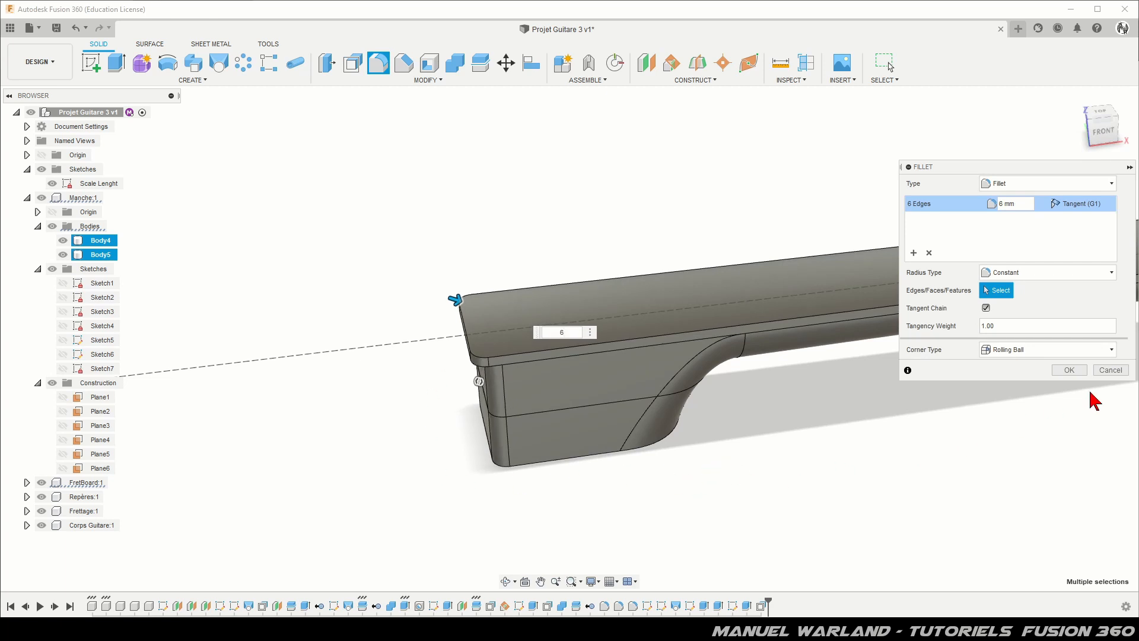
click(1069, 370)
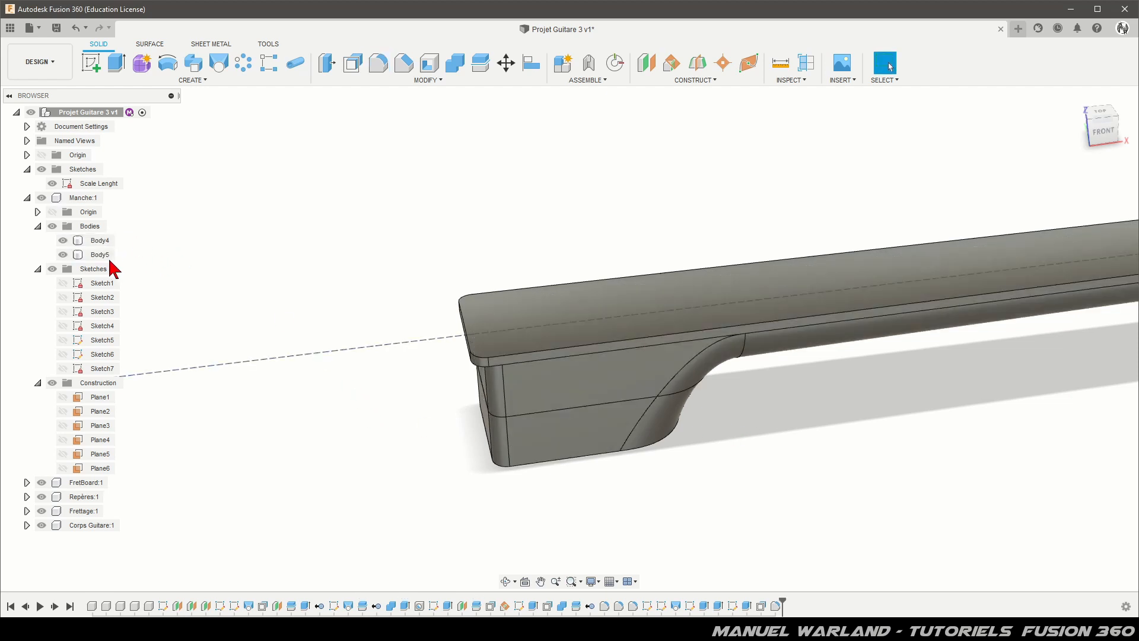
Rename the heel block body Body5 as Fixation Guitare.
click(98, 256)
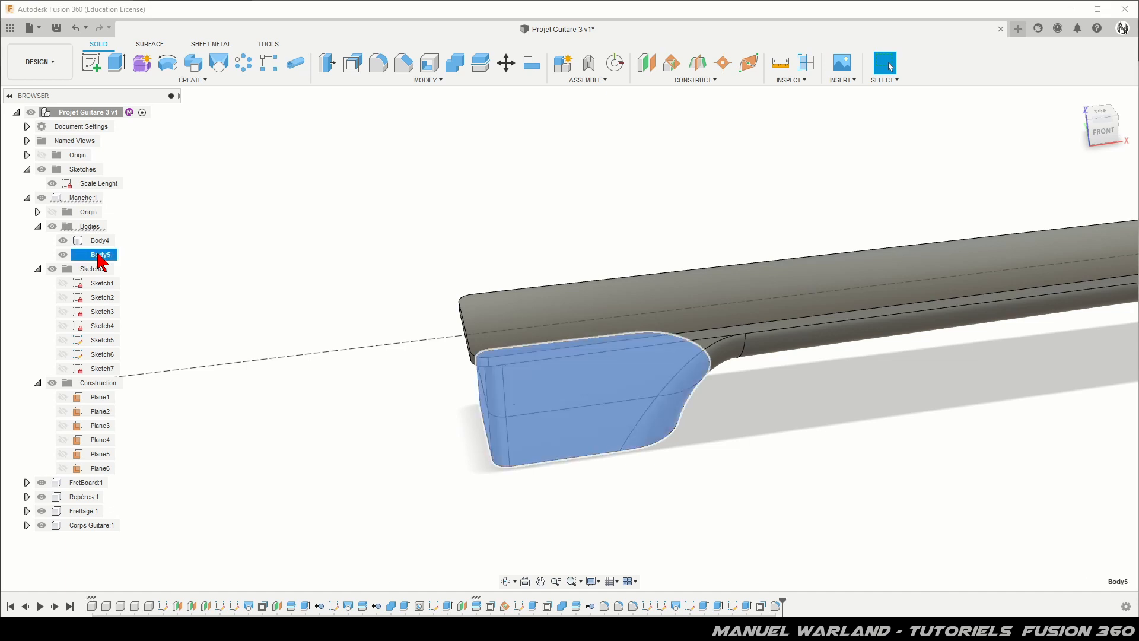
double_click(99, 256)
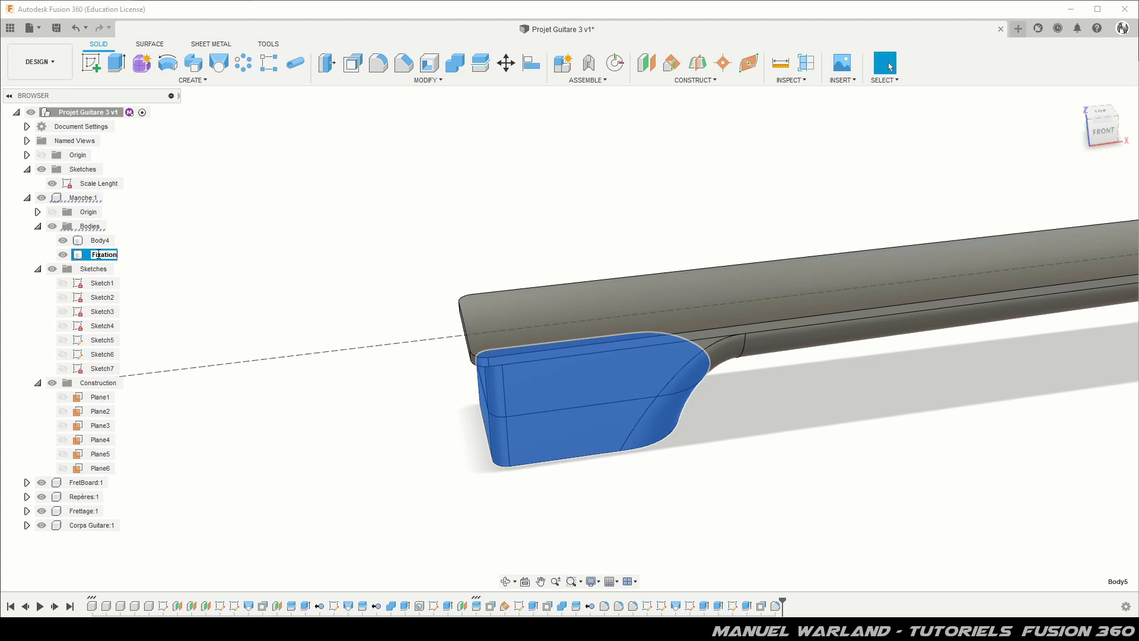
text(Gu)
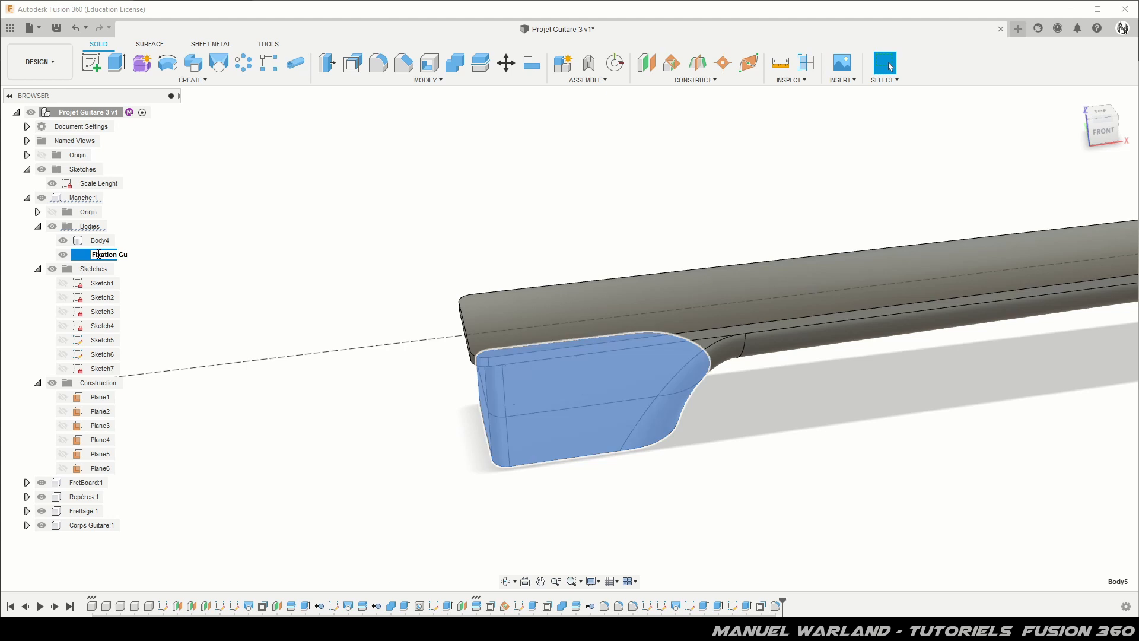
key(Escape)
Rename the neck body Body4 as Manche.
click(101, 243)
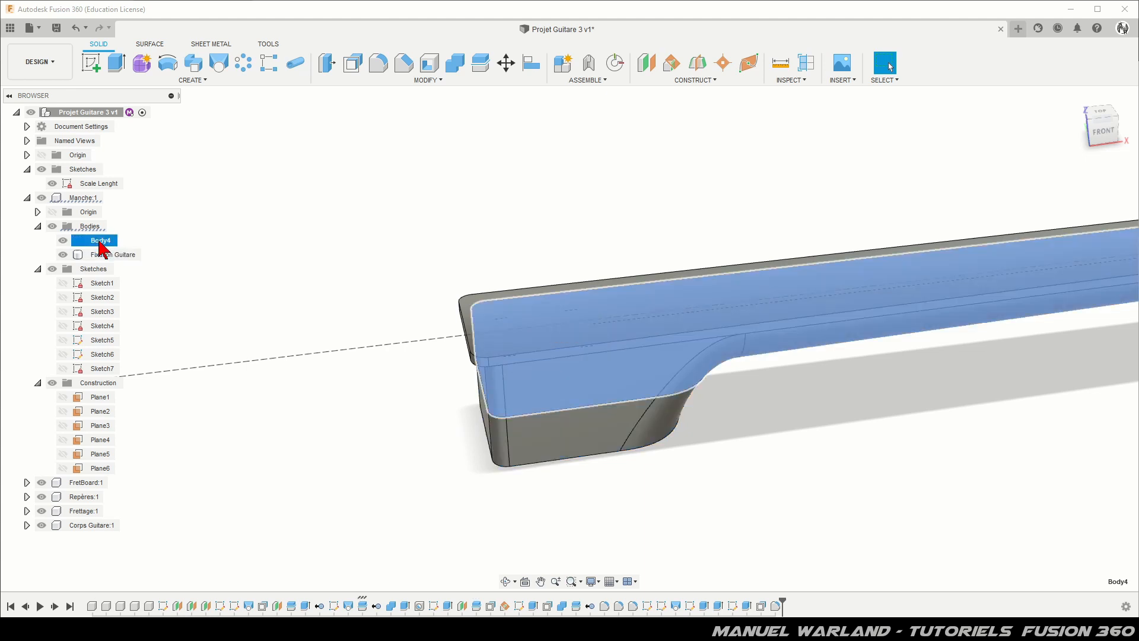
double_click(101, 243)
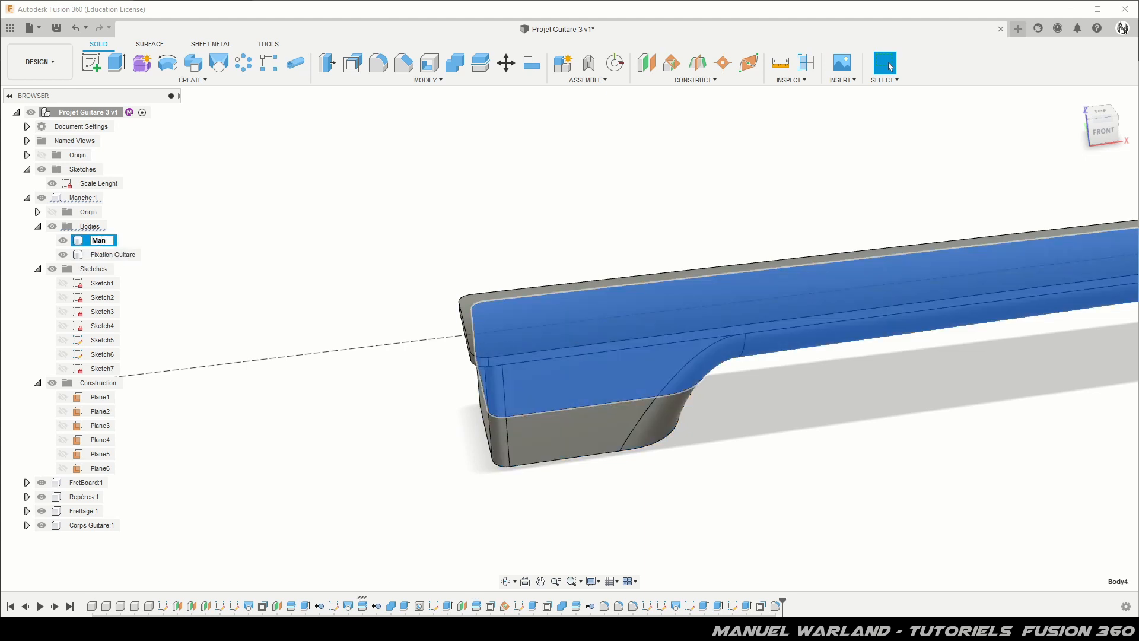
key(Return)
Move the Fixation Guitare body into the Corps Guitare component and toggle that component's visibility to check the transfer.
click(102, 256)
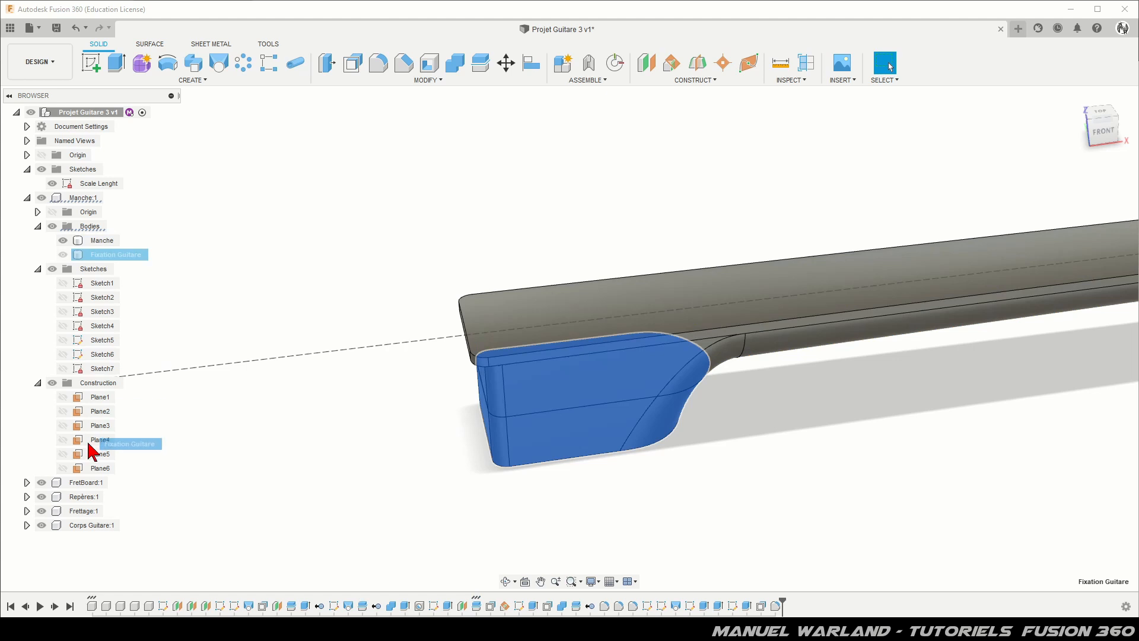
key(Delete)
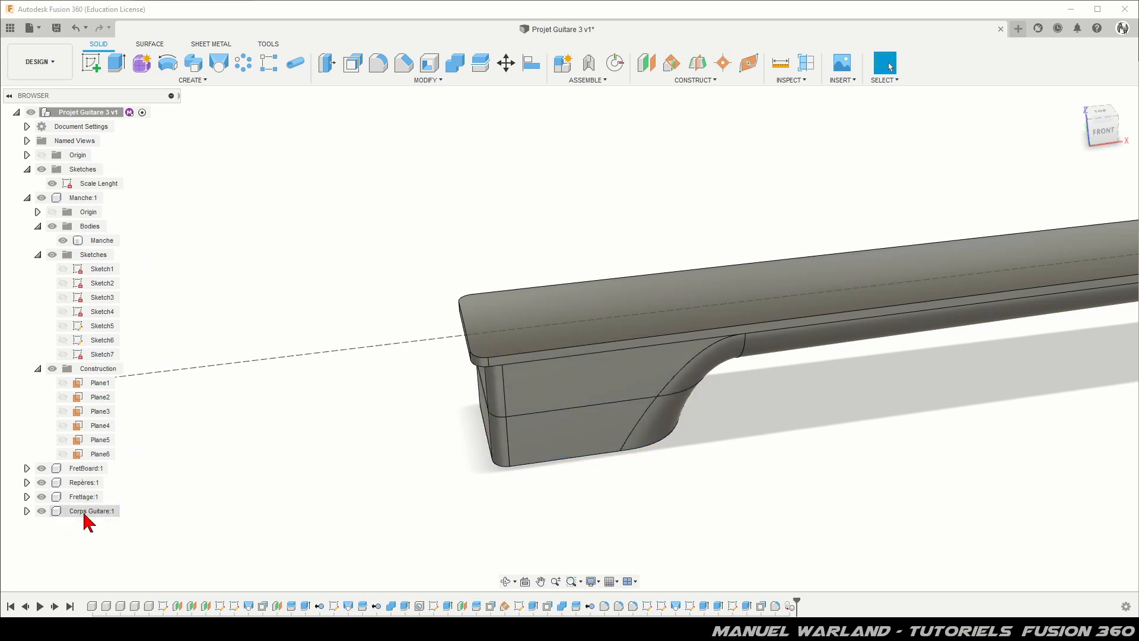
click(42, 511)
click(42, 511)
Examine the whole guitar neck from above and below, including the heel, fretboard and headstock transition.
mouse_move(305, 445)
shift+middle_down()
mouse_move(368, 439)
mouse_move(353, 394)
mouse_move(366, 379)
mouse_move(367, 410)
mouse_move(336, 441)
mouse_move(307, 439)
shift+middle_up()
scroll(311, 255, down, 5)
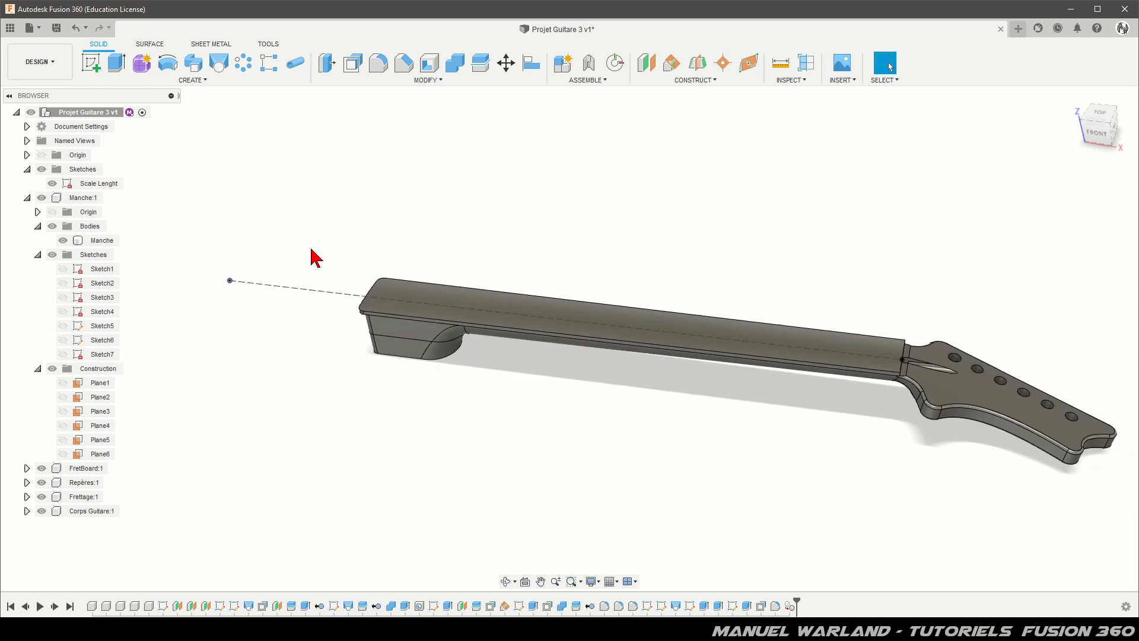
shift+middle_drag(720, 373, 699, 305)
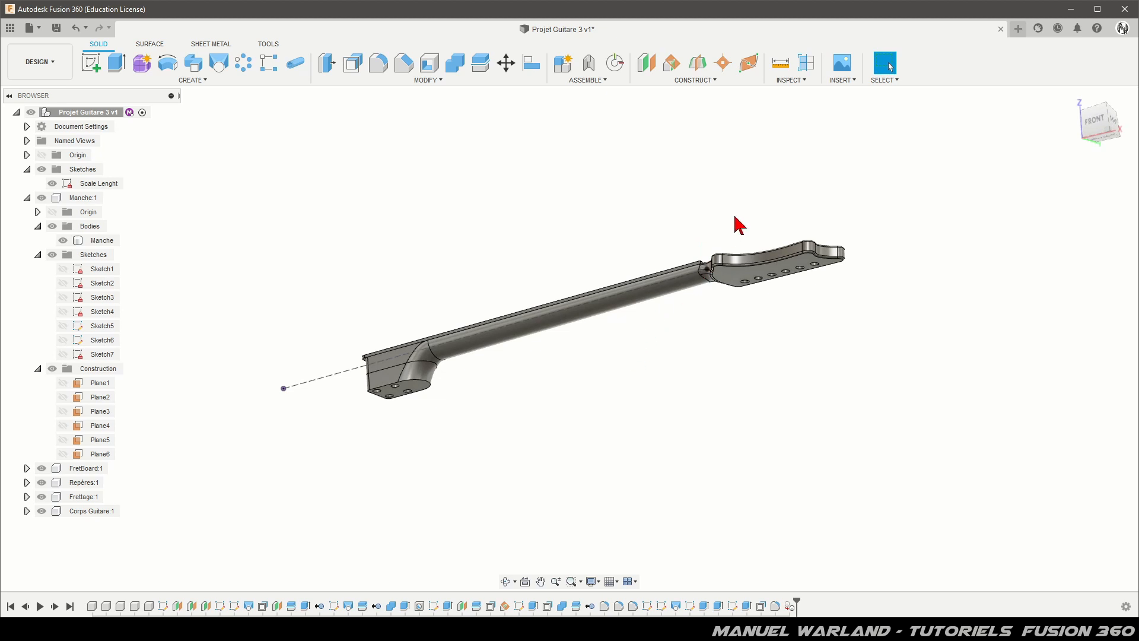
scroll(728, 330, up, 5)
shift+middle_drag(664, 272, 666, 318)
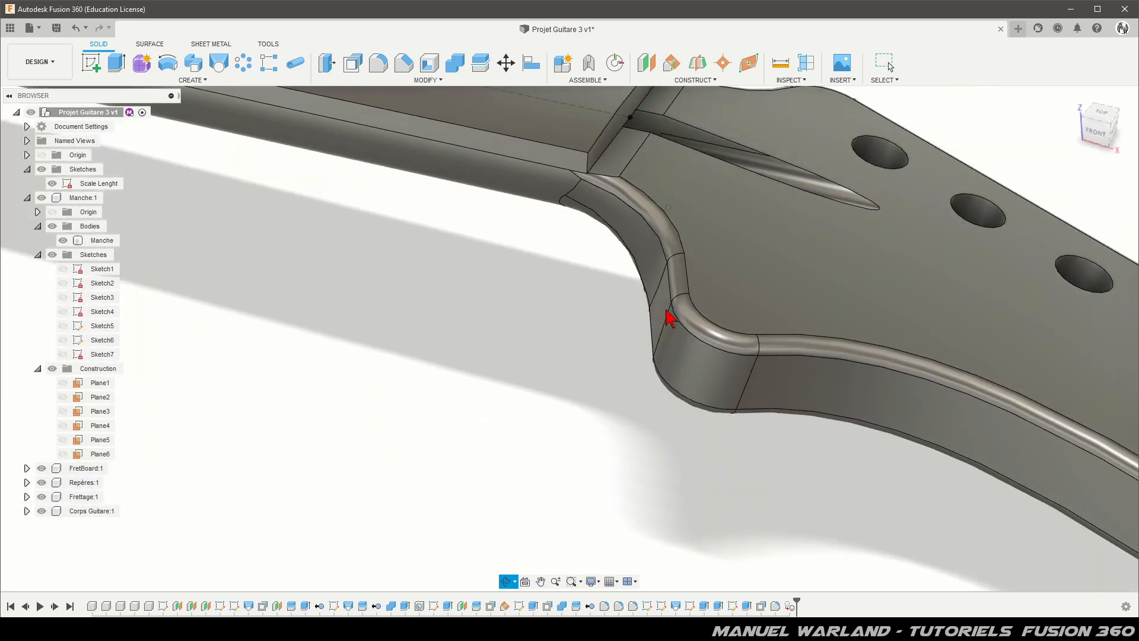
scroll(647, 315, down, 10)
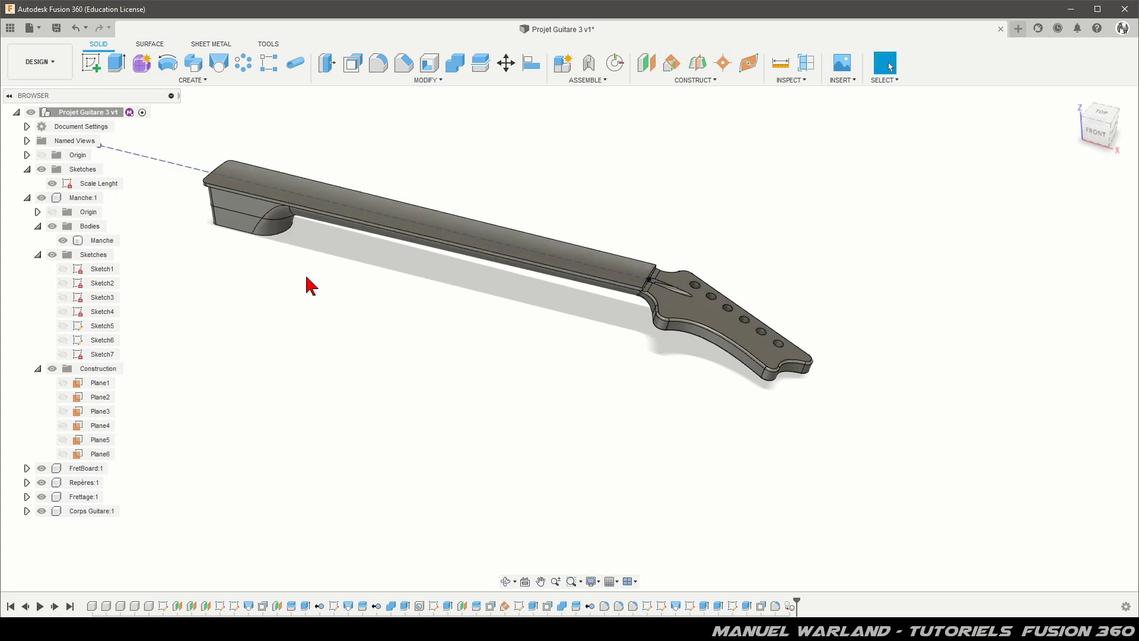
scroll(682, 237, up, 5)
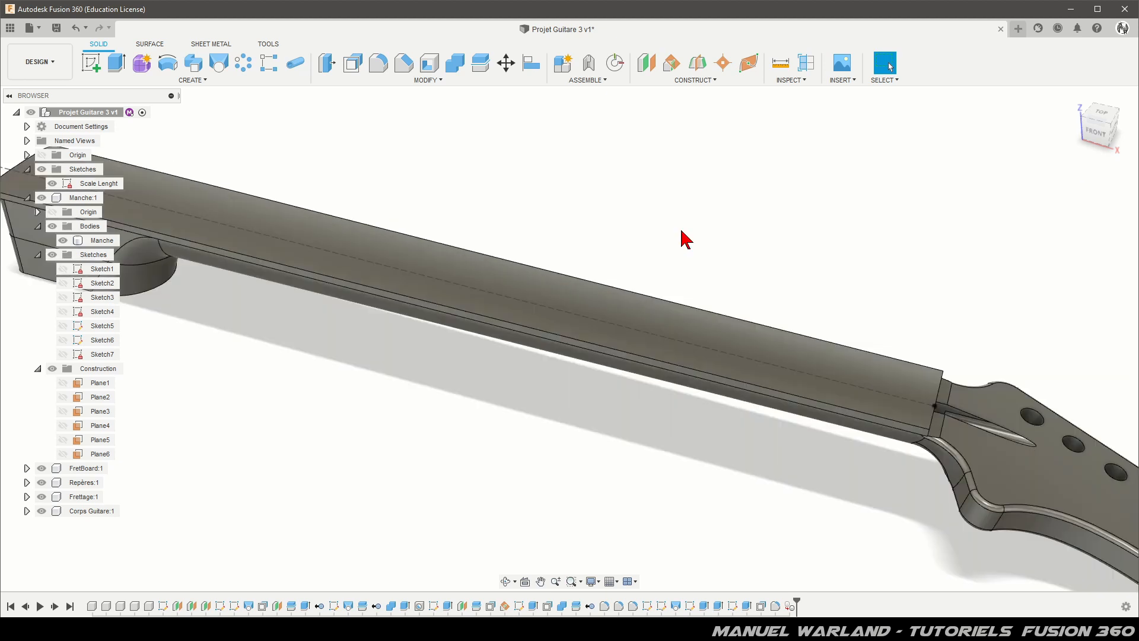
shift+middle_drag(803, 440, 781, 414)
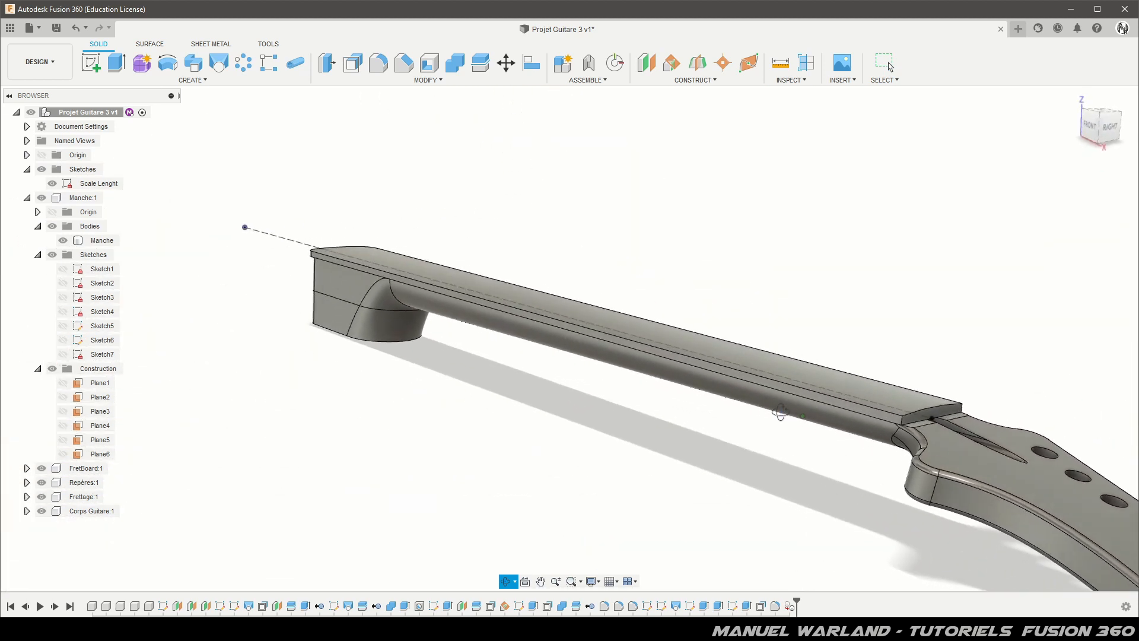
click(297, 306)
scroll(240, 299, down, 4)
scroll(376, 285, up, 5)
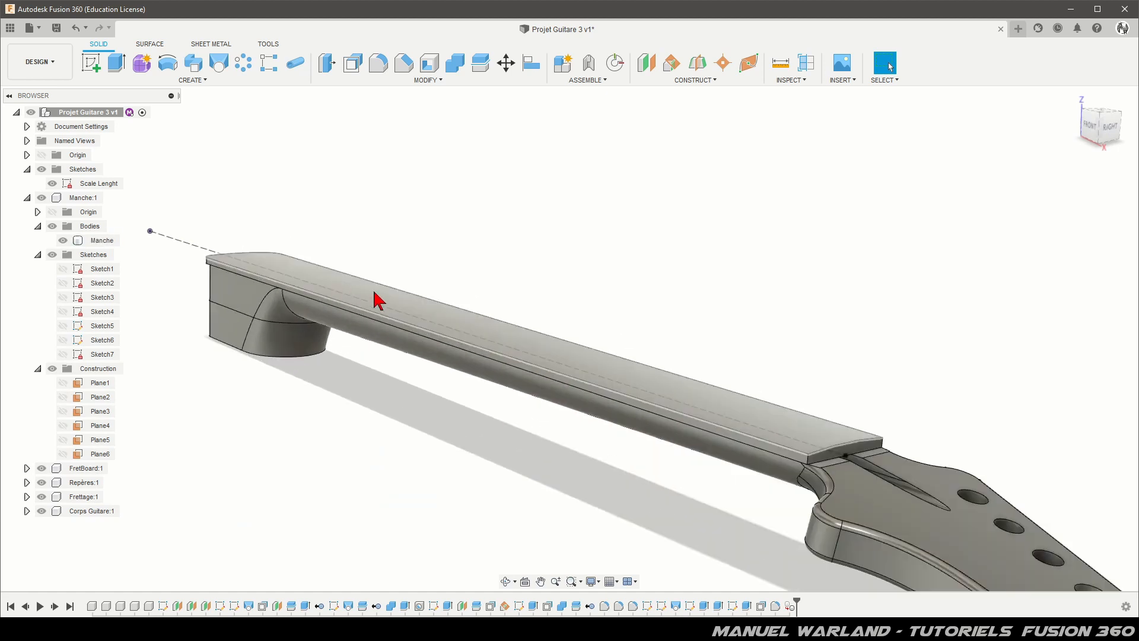